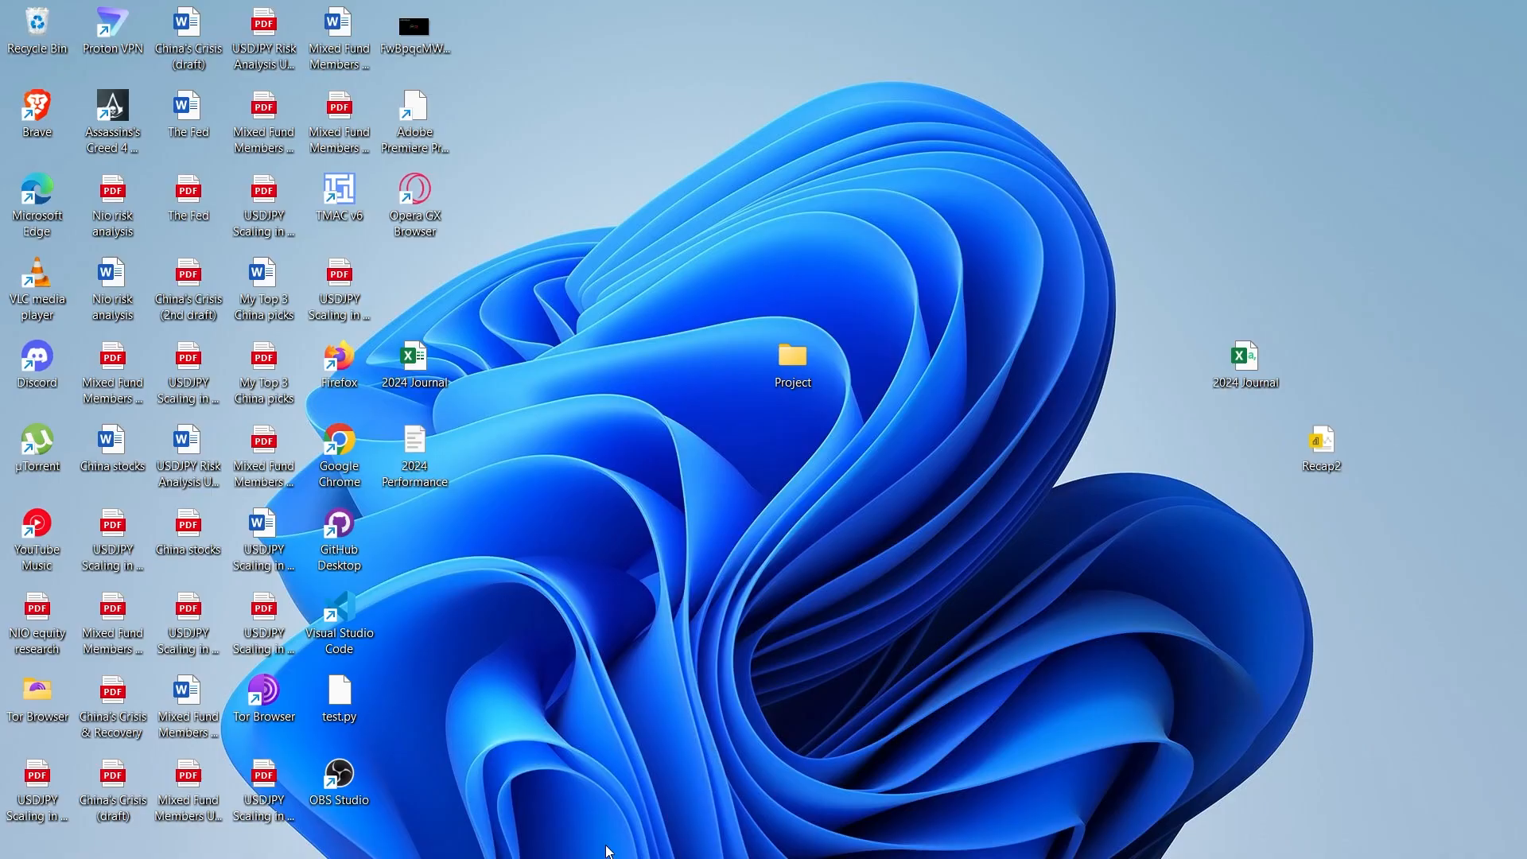
Step: Launch Power BI Desktop and start a blank report
{"action": "mouse_move", "coordinate": [579, 851]}
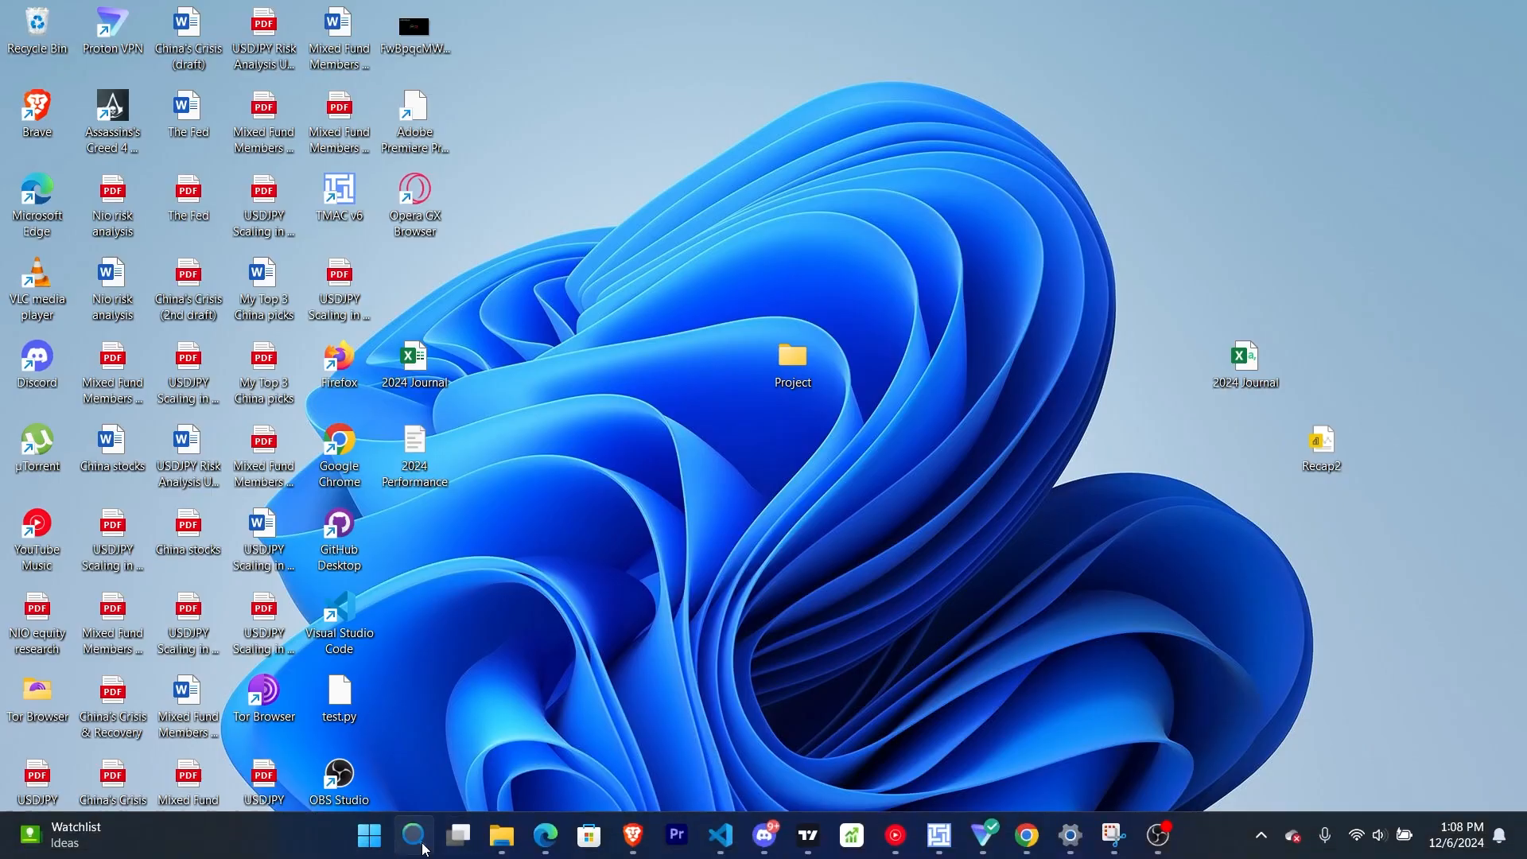
{"action": "left_click", "coordinate": [425, 849]}
{"action": "type", "text": "power bi"}
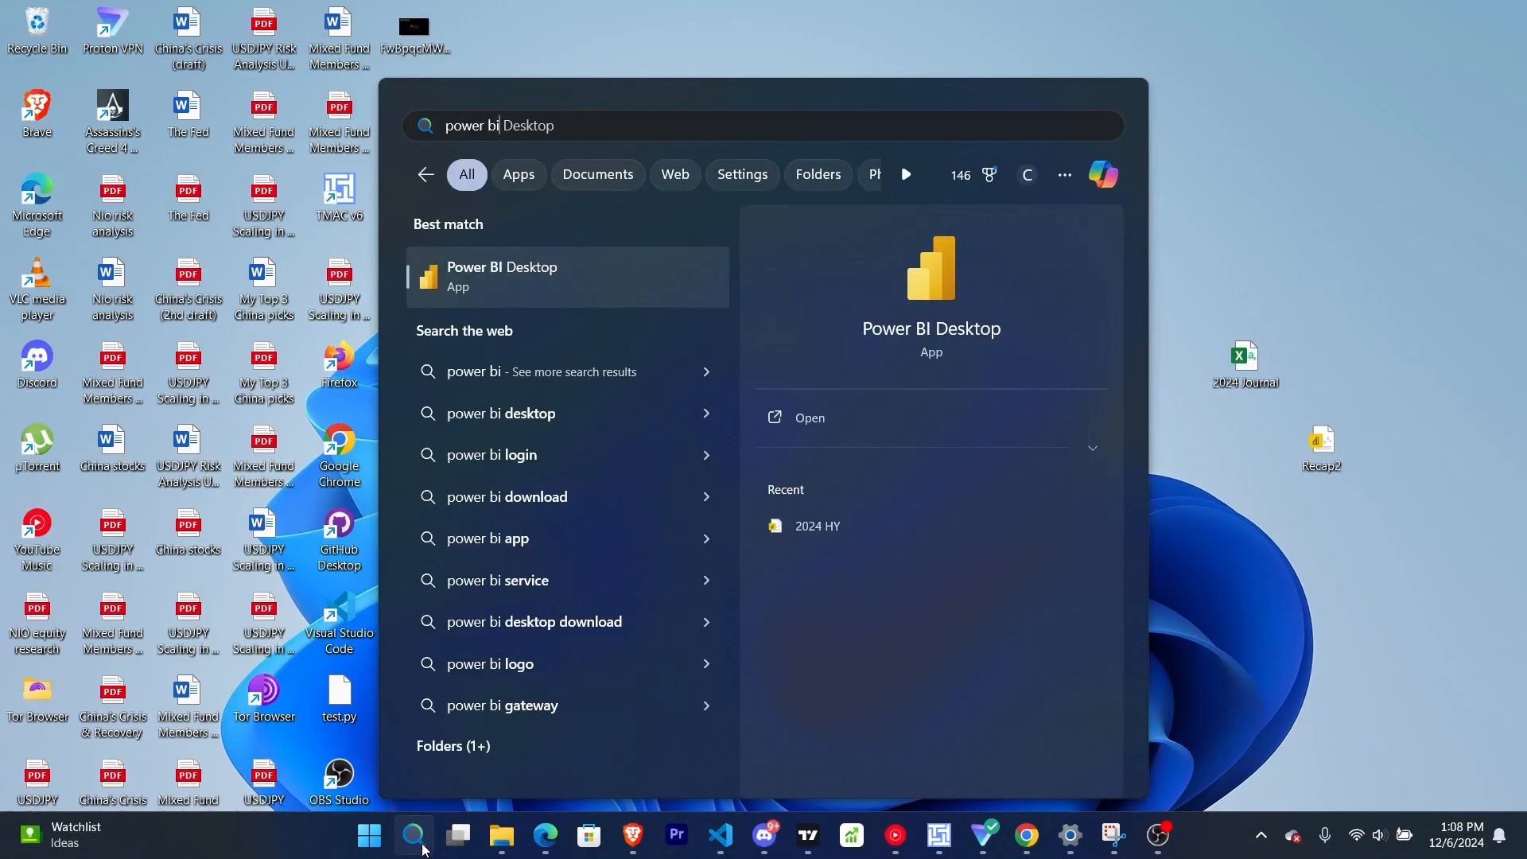
{"action": "left_click", "coordinate": [544, 272]}
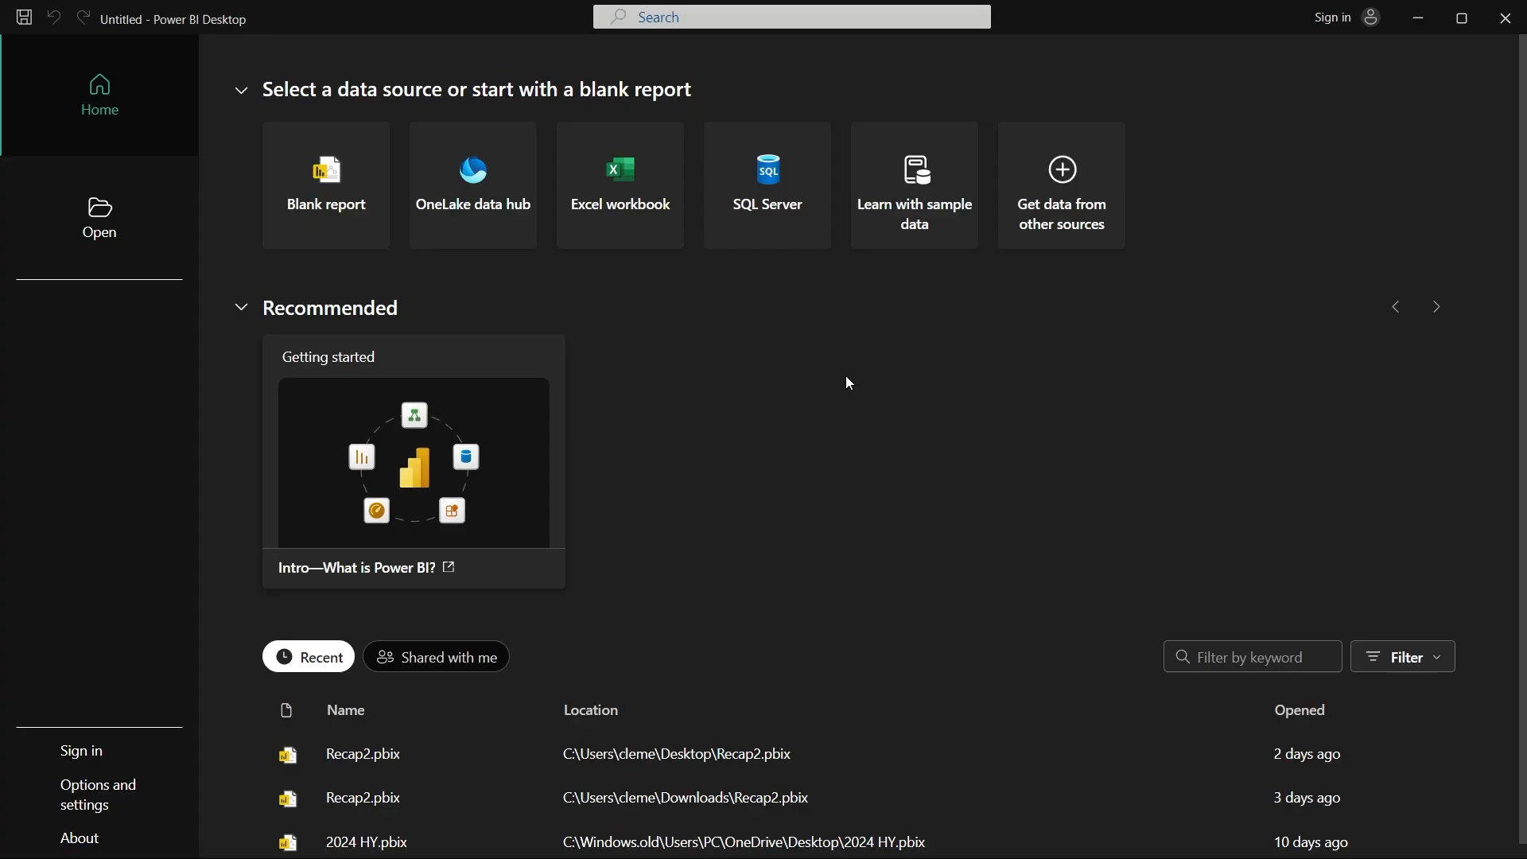
{"action": "left_click", "coordinate": [323, 180]}
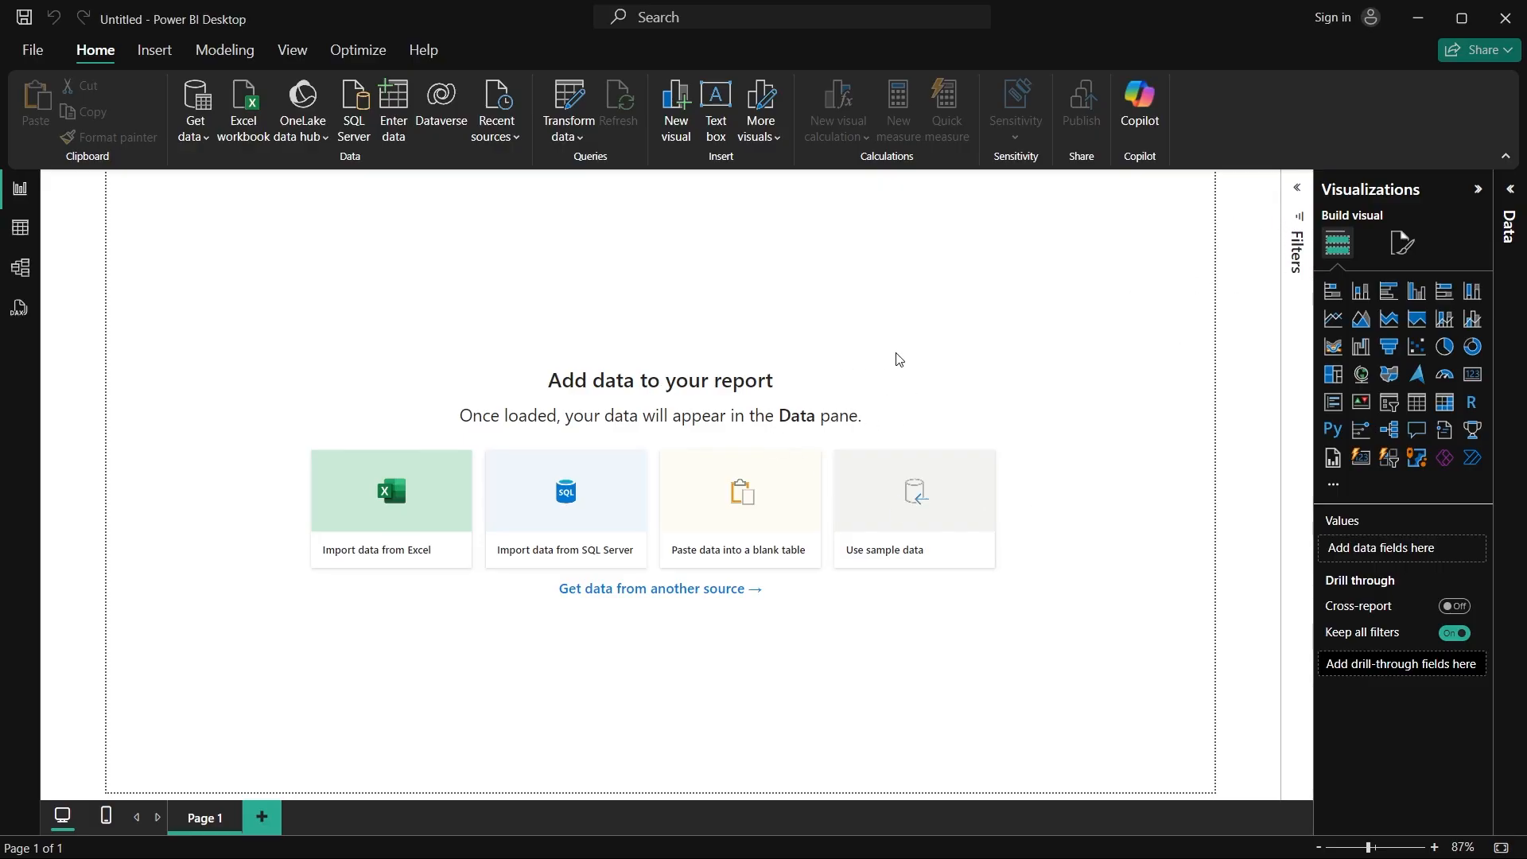
Step: Set the report page's canvas to a custom size of 1080 px high by 1920 px wide
{"action": "left_click", "coordinate": [1404, 245]}
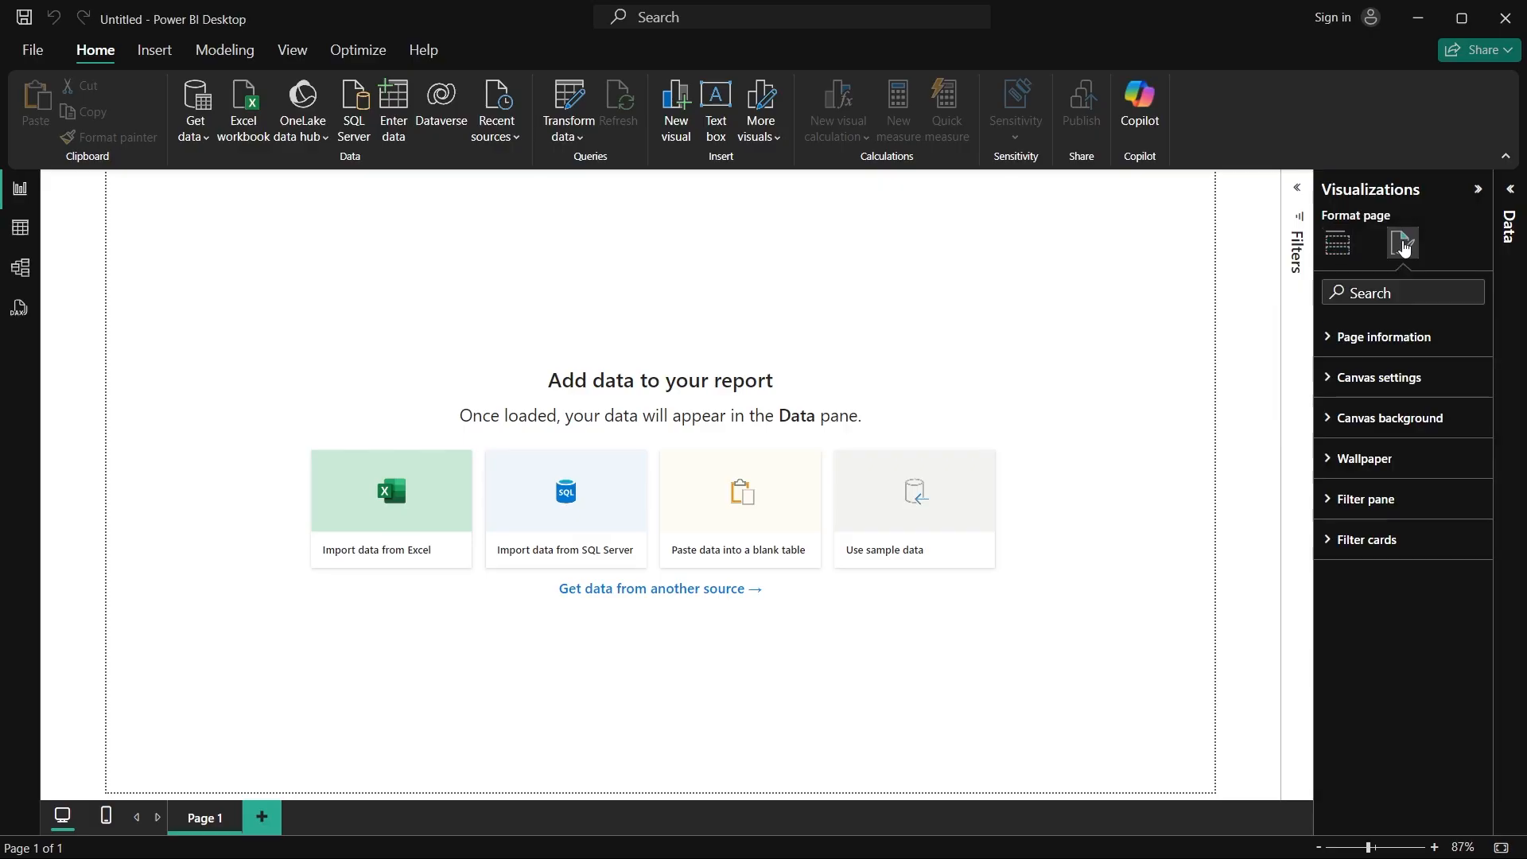
{"action": "left_click", "coordinate": [1327, 344]}
{"action": "left_click", "coordinate": [1326, 344]}
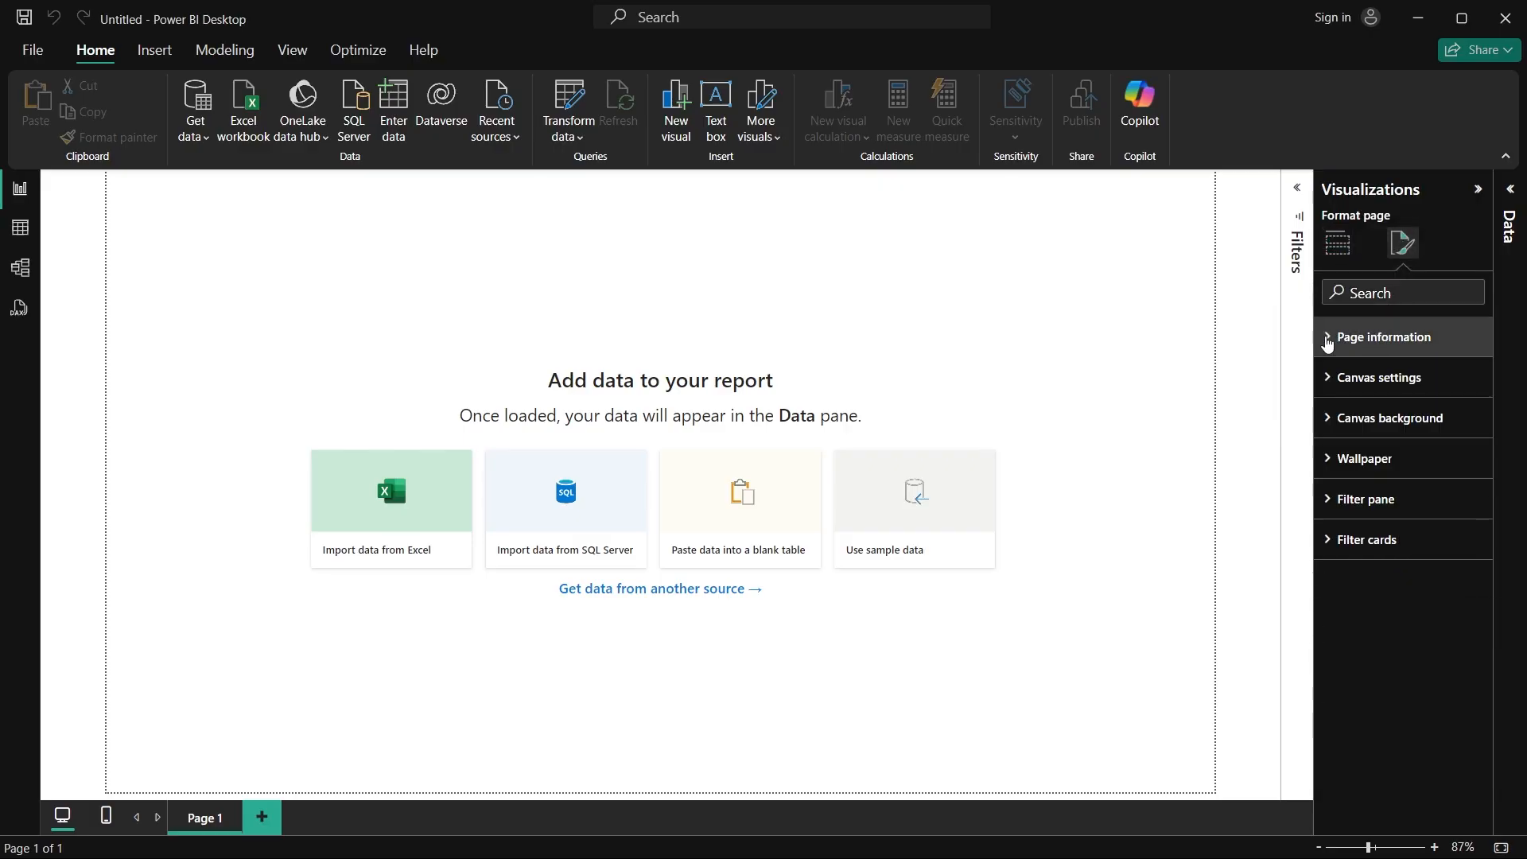
{"action": "left_click", "coordinate": [1326, 343]}
{"action": "left_click", "coordinate": [1326, 344]}
{"action": "left_click", "coordinate": [1333, 379]}
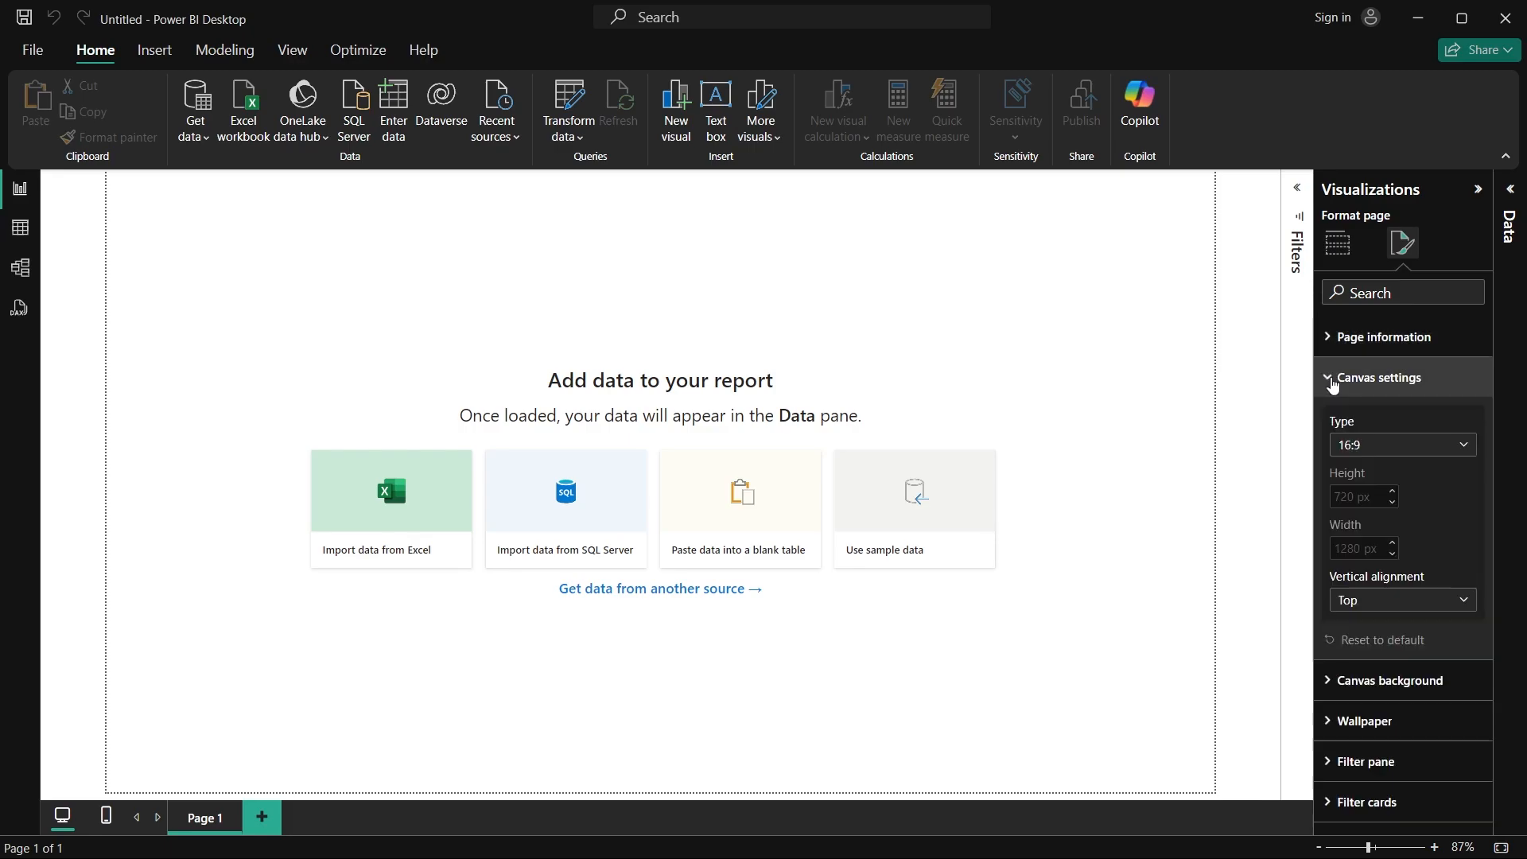
{"action": "left_click", "coordinate": [1380, 447]}
{"action": "left_click", "coordinate": [1411, 564]}
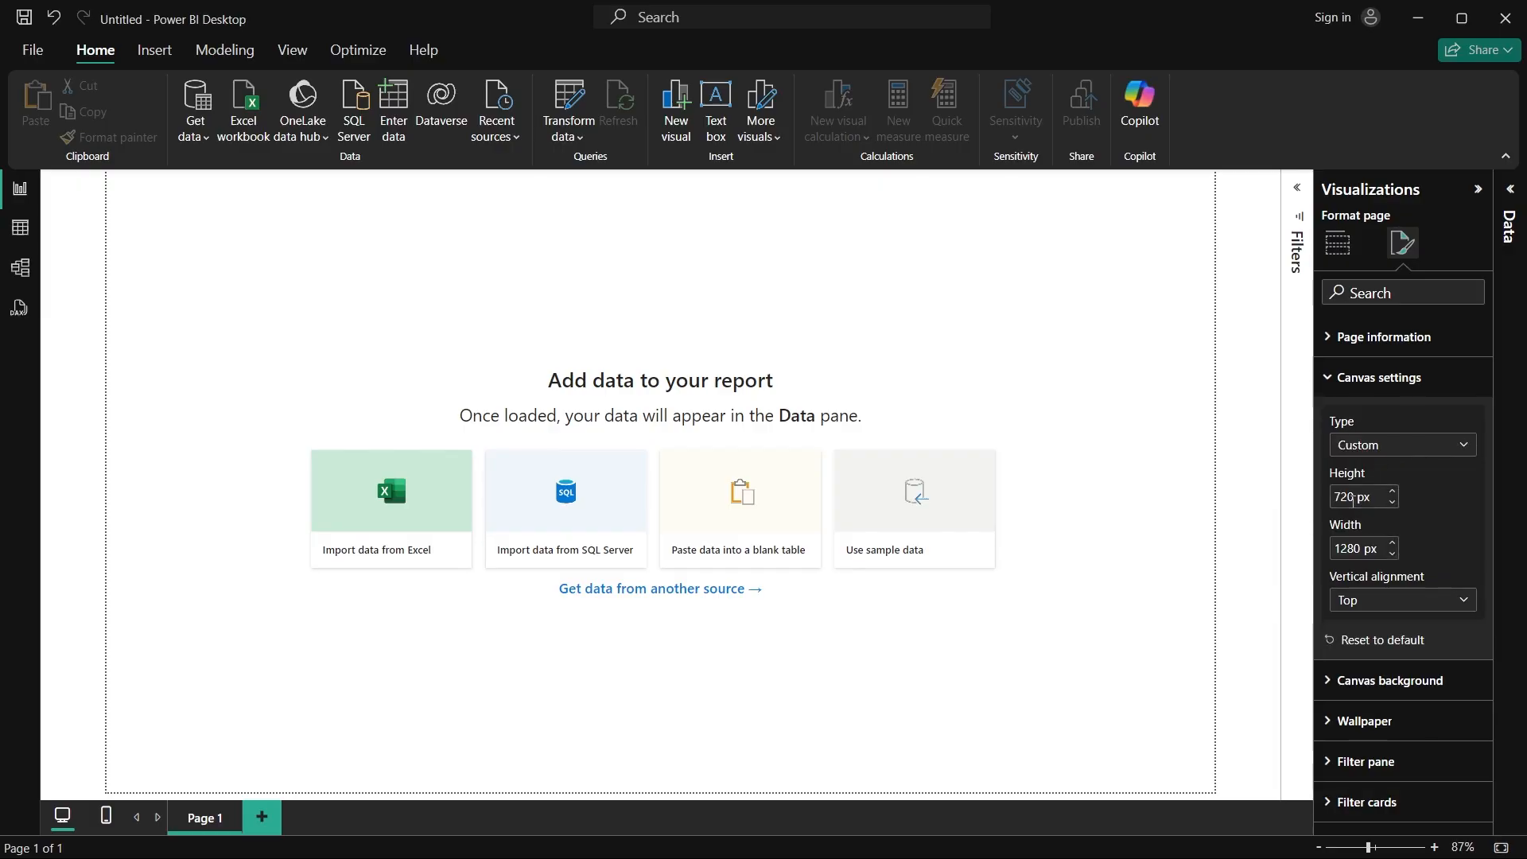
{"action": "double_click", "coordinate": [1351, 497]}
{"action": "type", "text": "1080"}
{"action": "key", "text": "Return"}
{"action": "double_click", "coordinate": [1346, 548]}
{"action": "type", "text": "1920"}
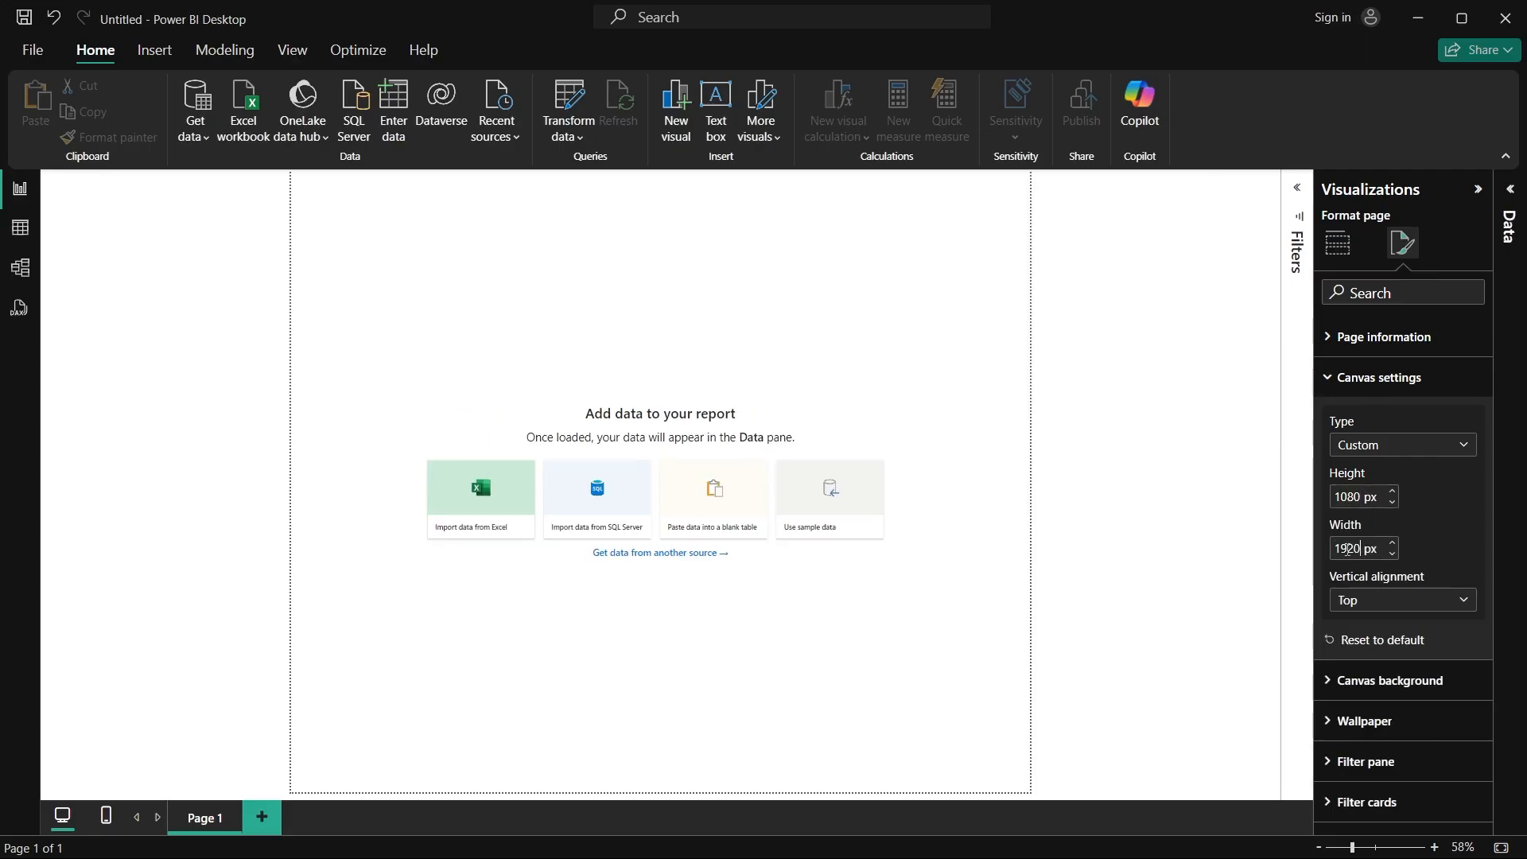
{"action": "key", "text": "Return"}
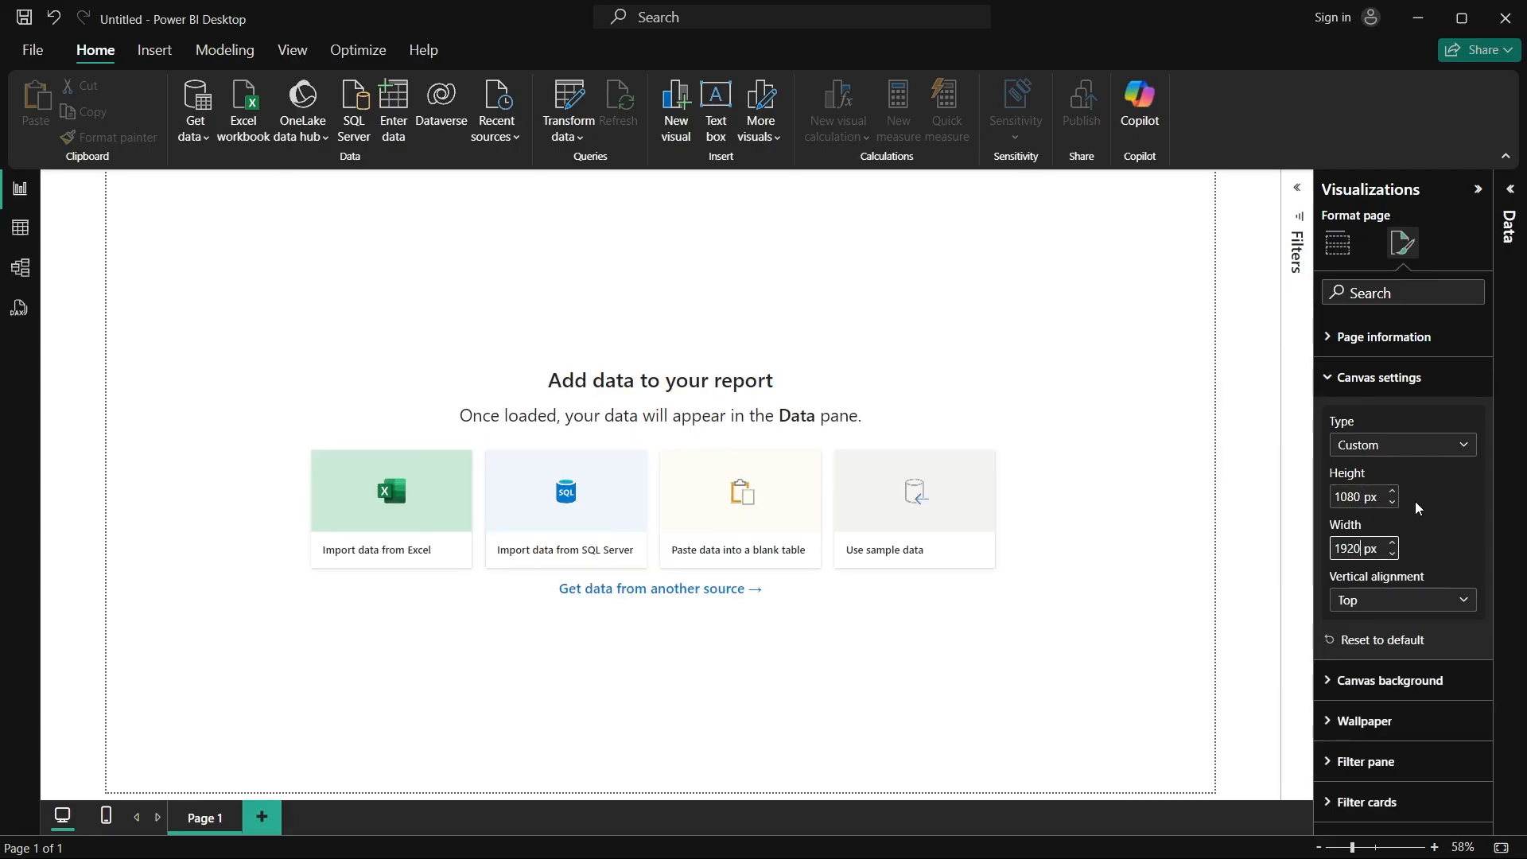
Step: Set the page canvas's vertical alignment to Middle
{"action": "left_click", "coordinate": [1414, 598]}
{"action": "left_click", "coordinate": [1387, 646]}
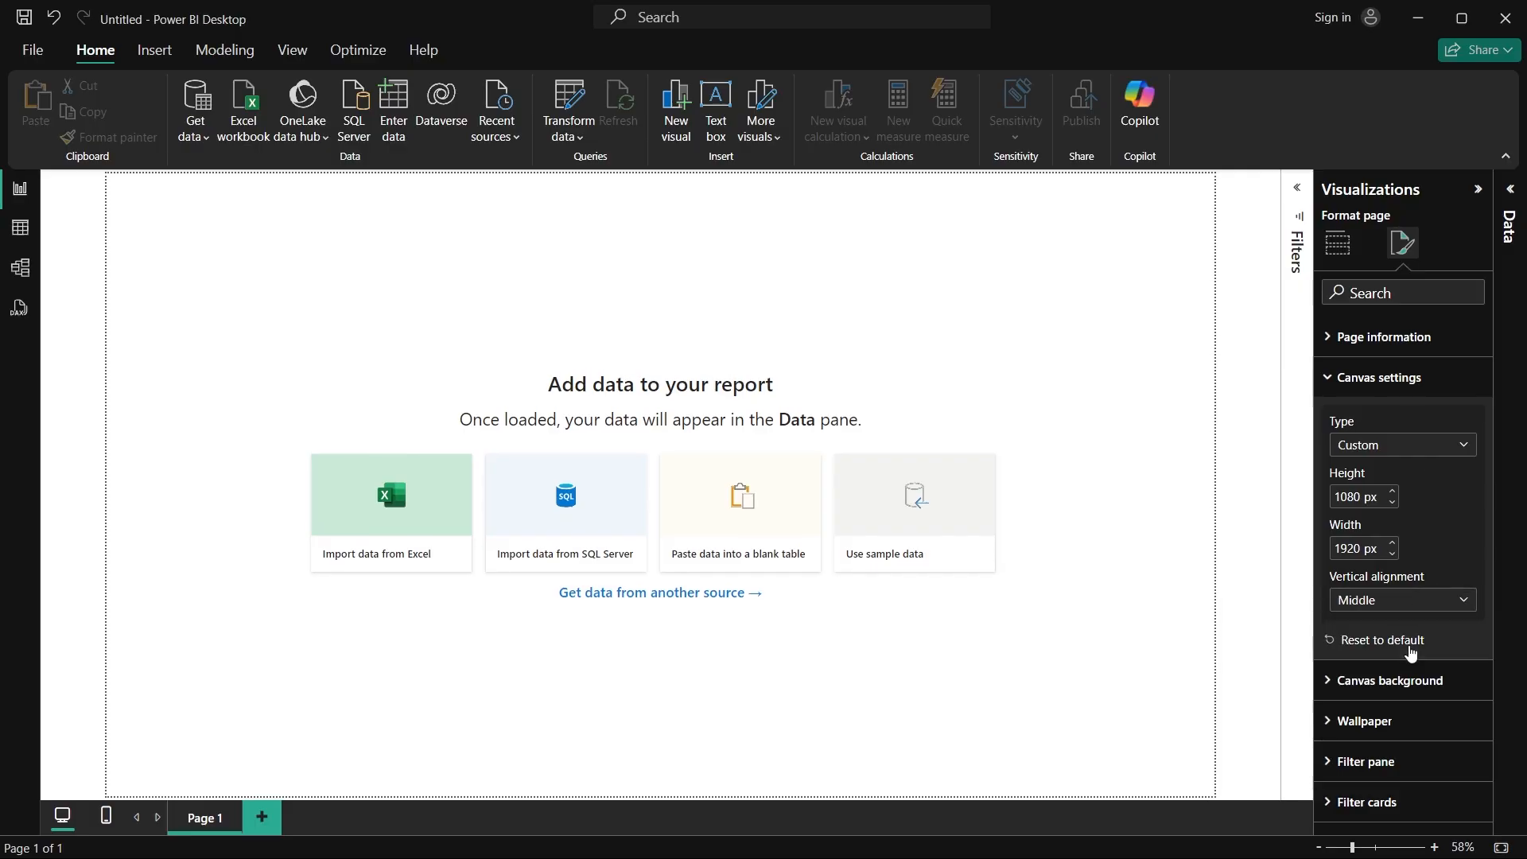
{"action": "left_click", "coordinate": [1342, 378]}
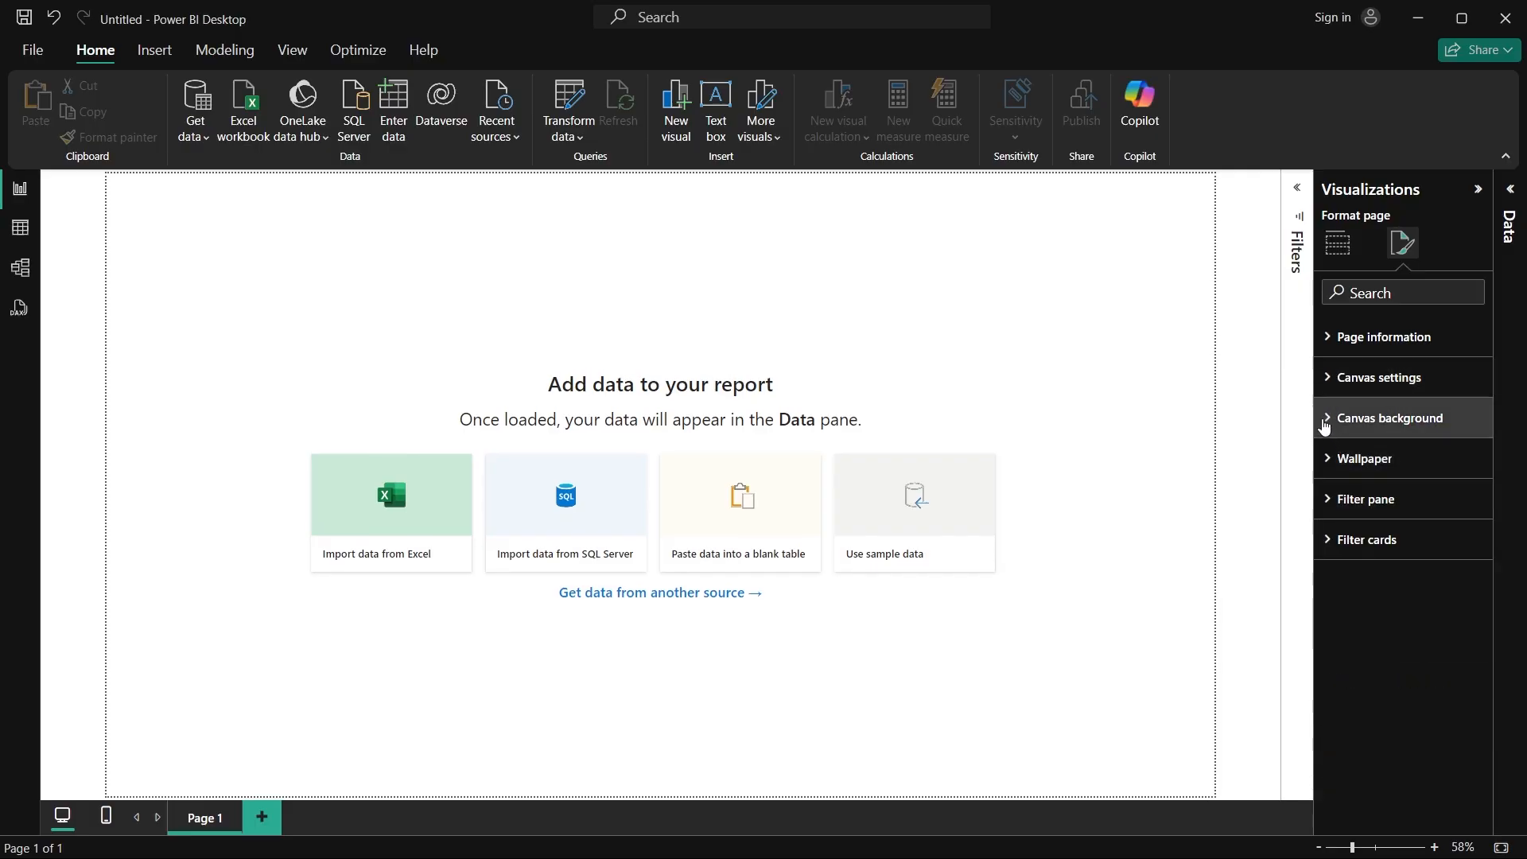
Step: Change the canvas background colour to a near-black shade from the theme colours
{"action": "left_click", "coordinate": [1324, 421]}
{"action": "left_click", "coordinate": [1371, 485]}
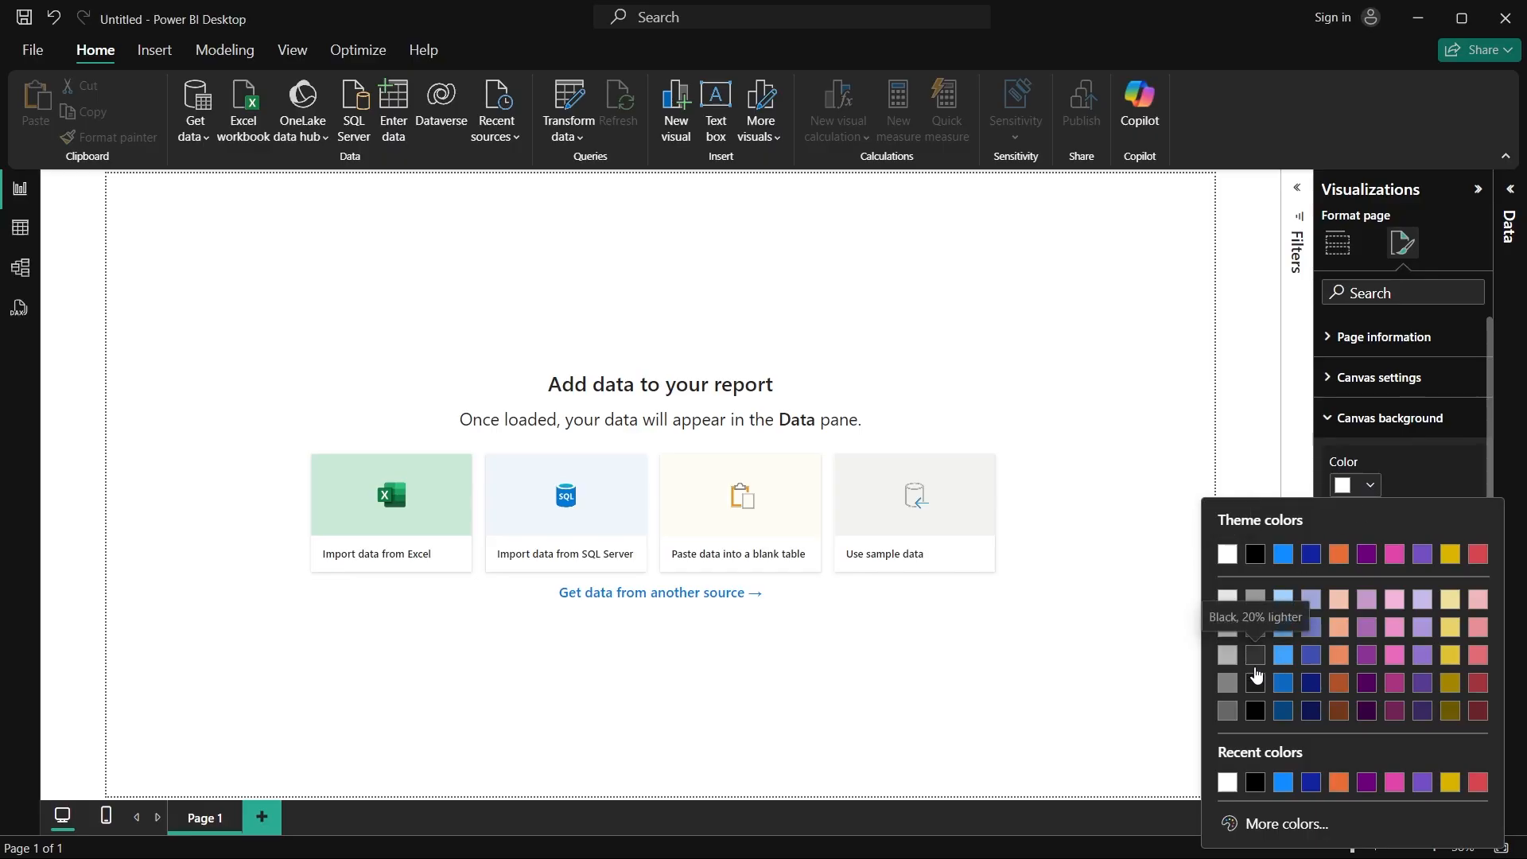
{"action": "left_click", "coordinate": [1254, 682]}
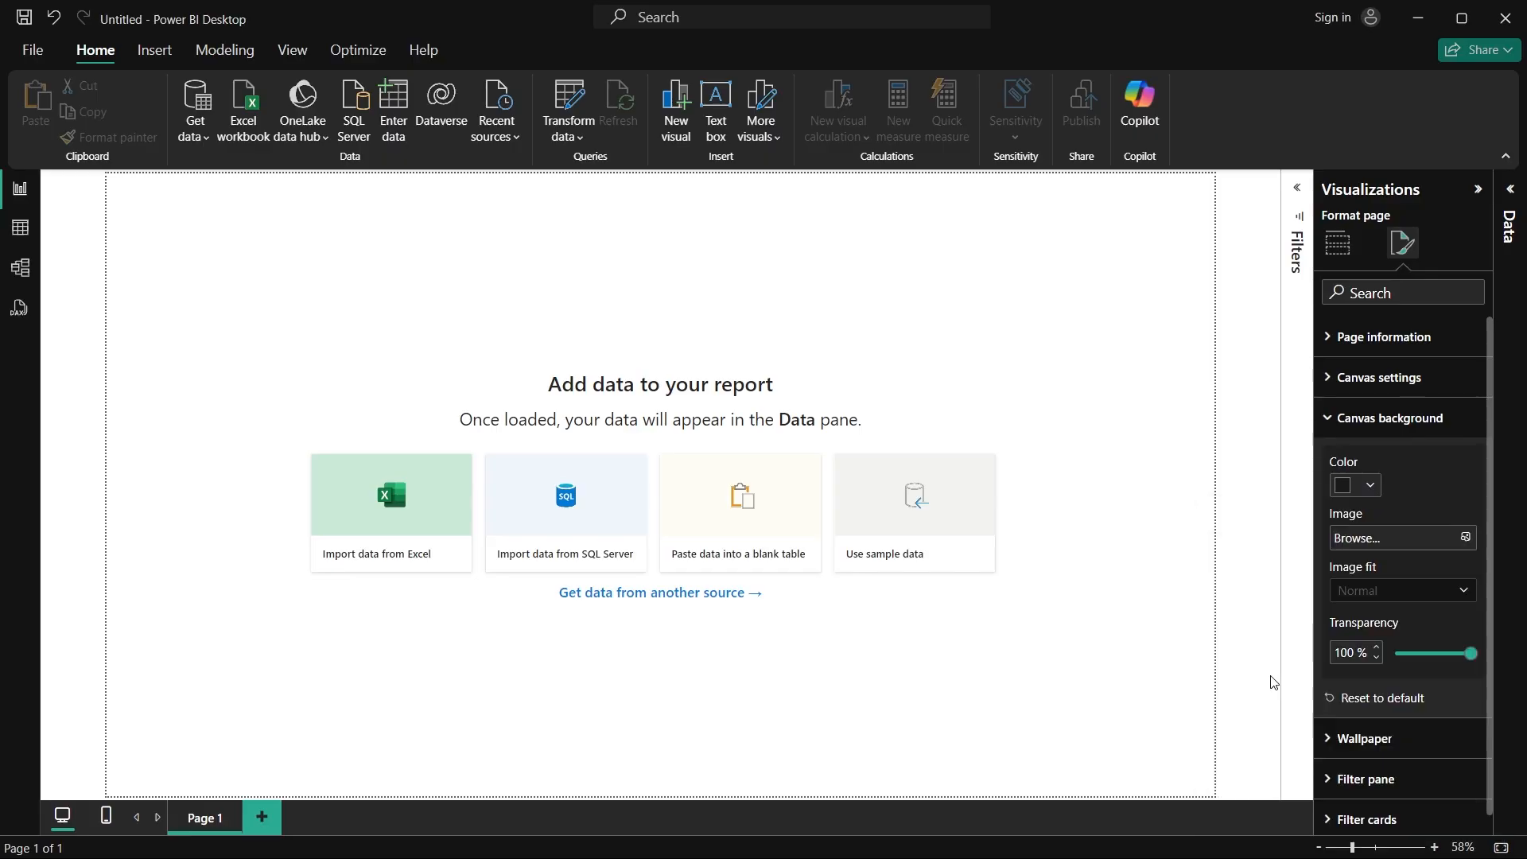
{"action": "left_click", "coordinate": [1351, 418]}
Step: Change the page wallpaper colour to the same near-black shade as the canvas background
{"action": "left_click", "coordinate": [1364, 458]}
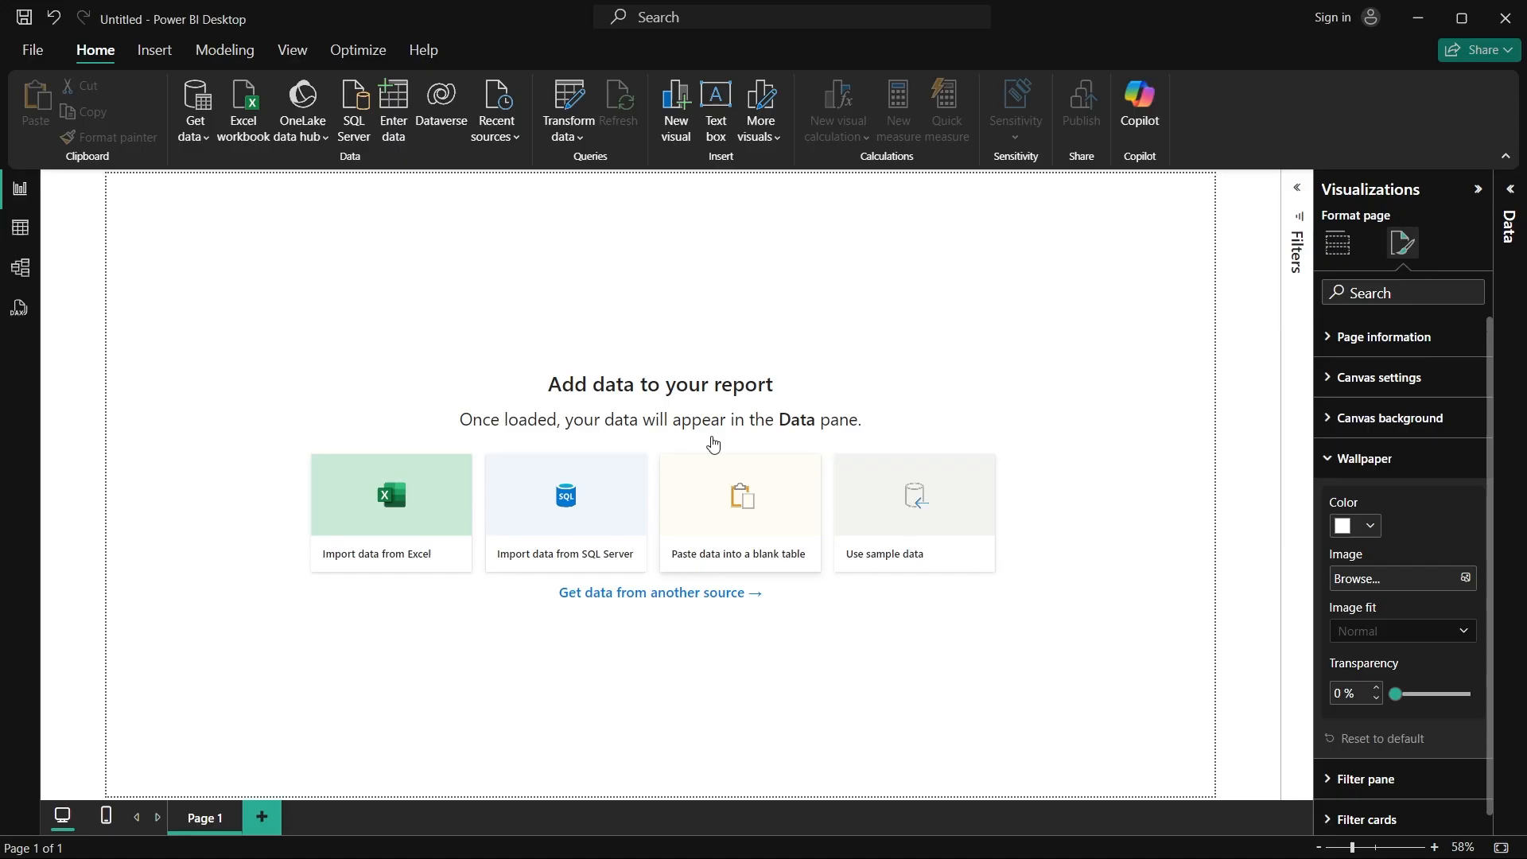
{"action": "left_click", "coordinate": [1360, 526]}
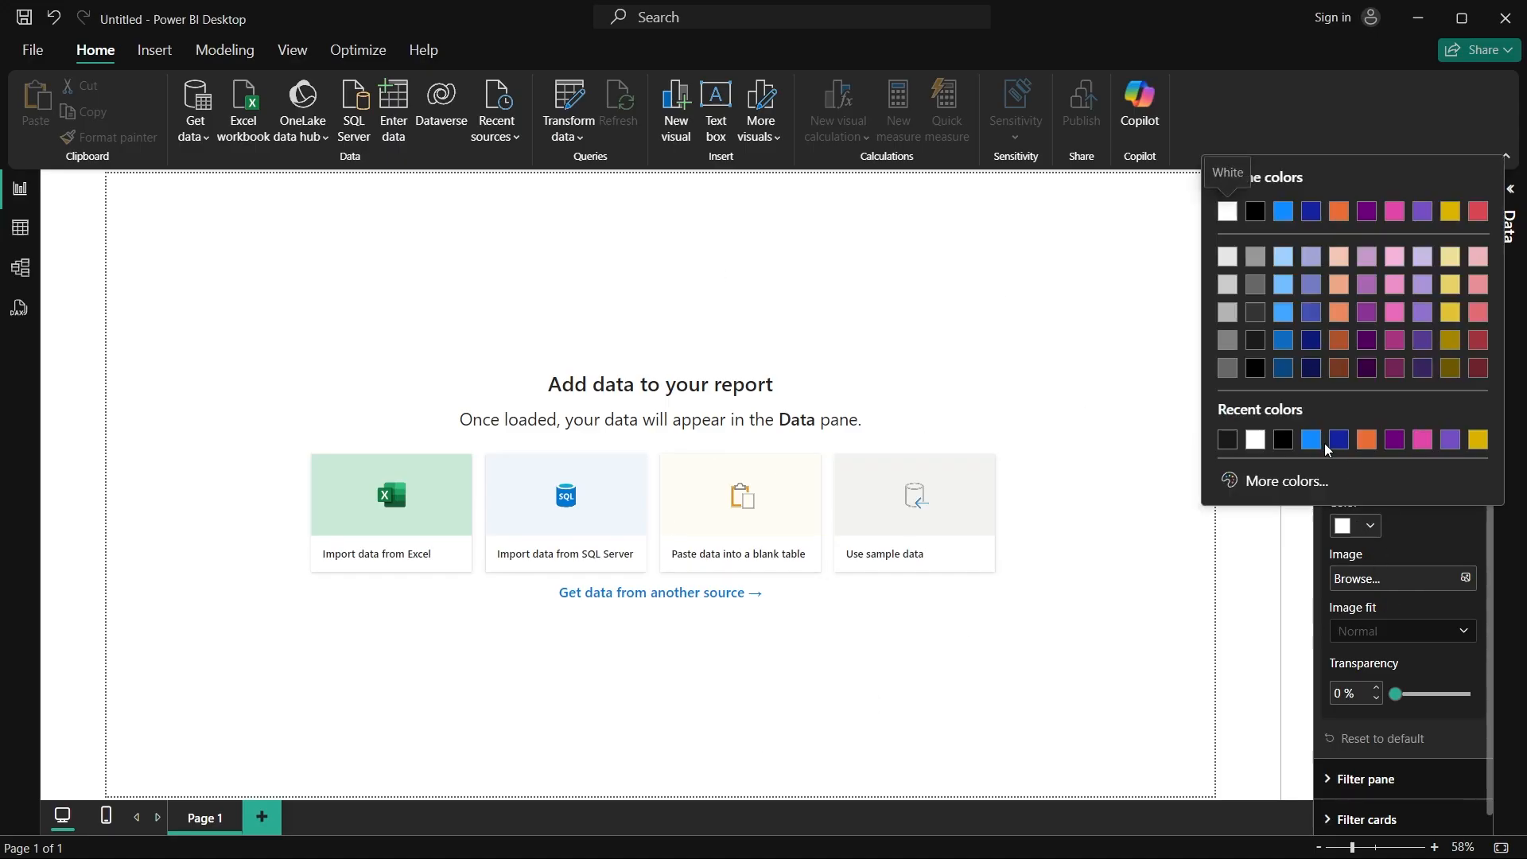
{"action": "left_click", "coordinate": [1259, 347]}
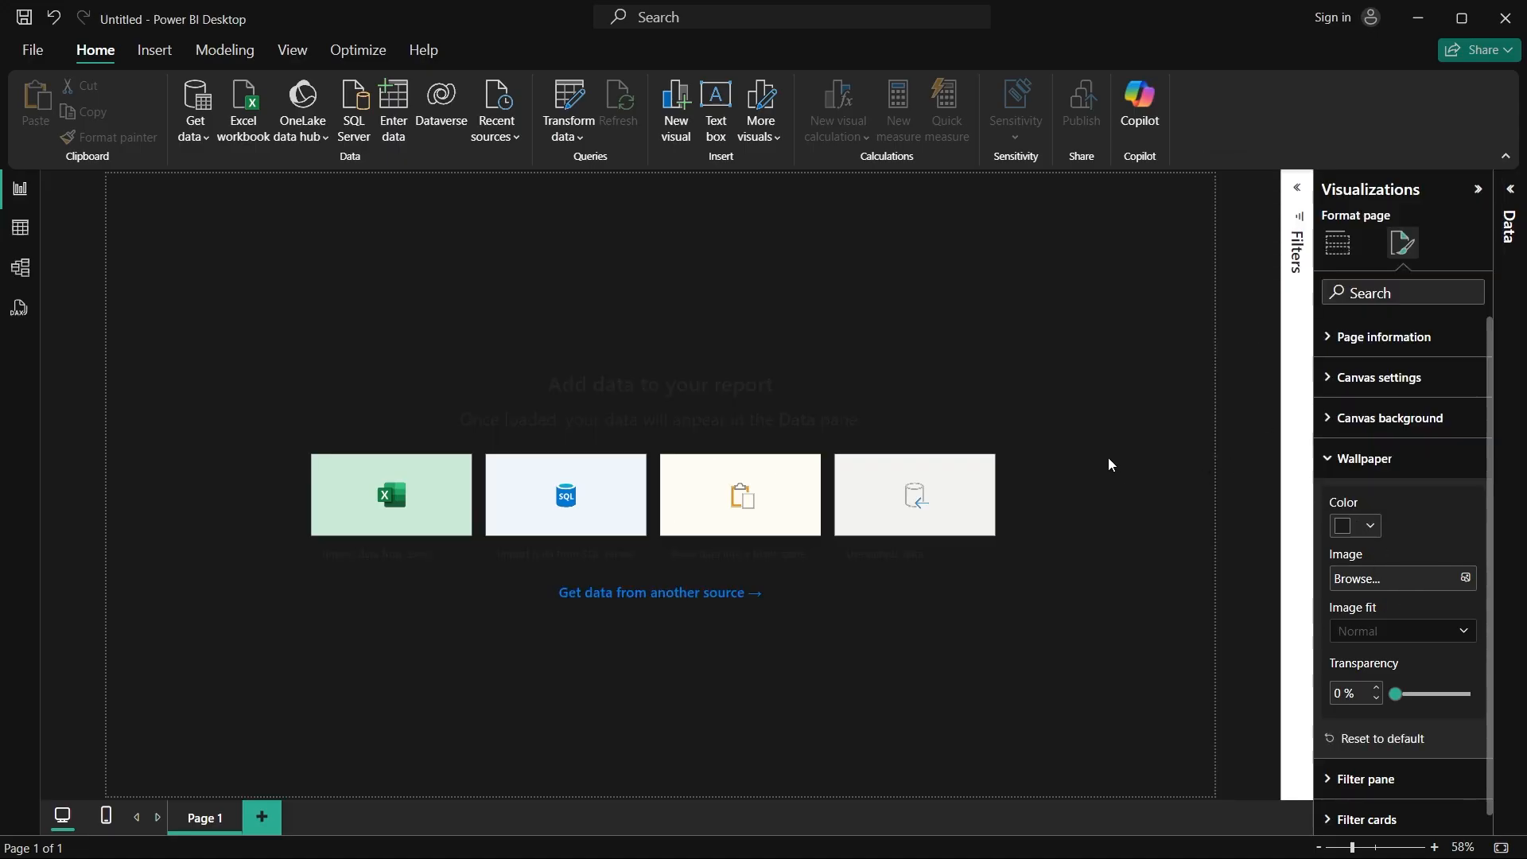
{"action": "left_click", "coordinate": [1332, 460]}
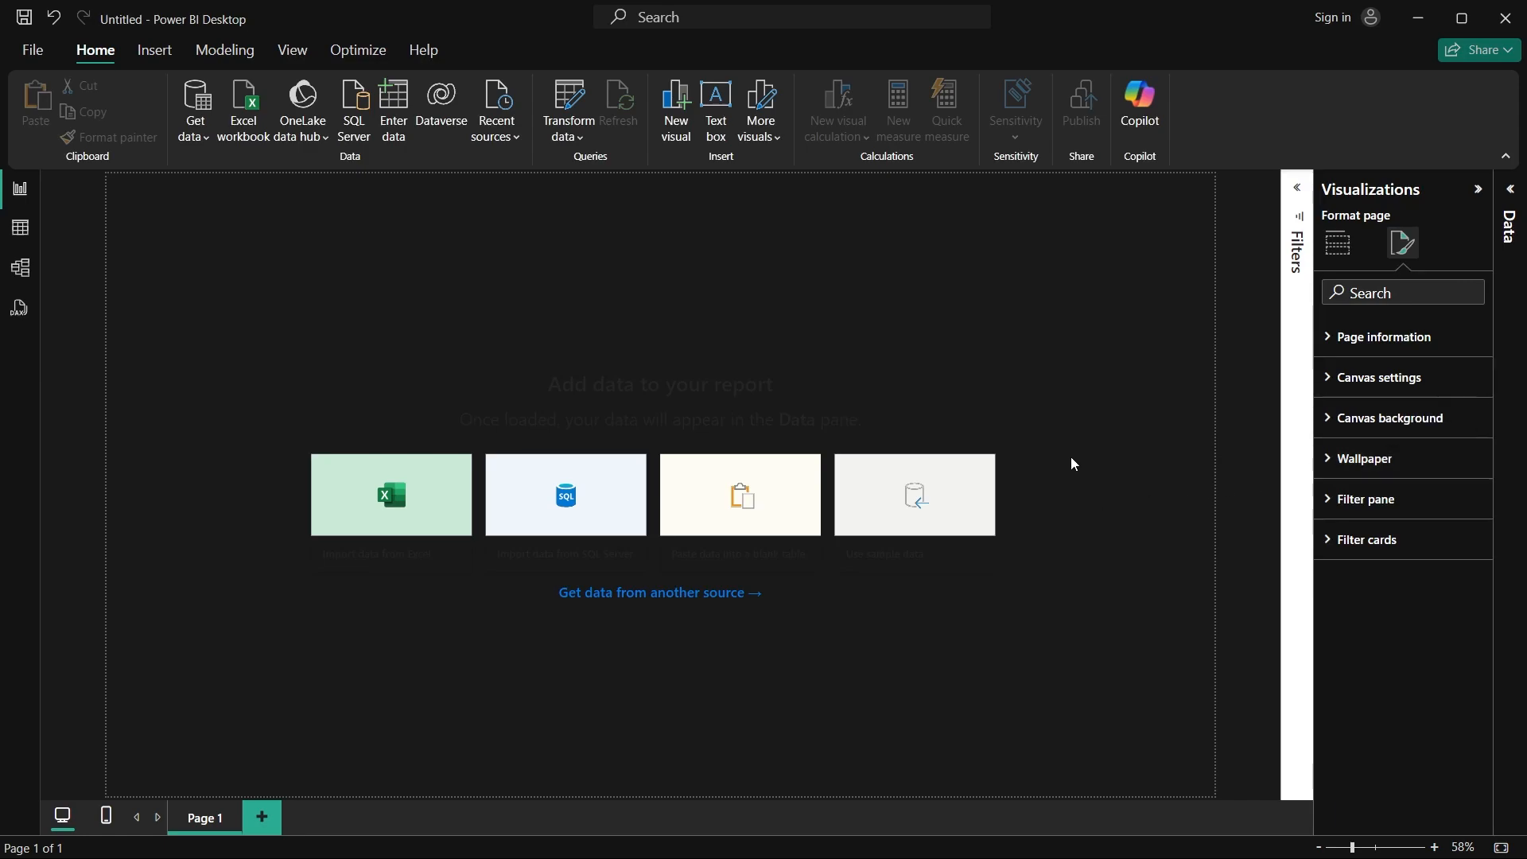
Step: Import Sheet1 from the 2024 Journal Excel workbook on the Desktop and load it into the report
{"action": "left_click", "coordinate": [375, 525]}
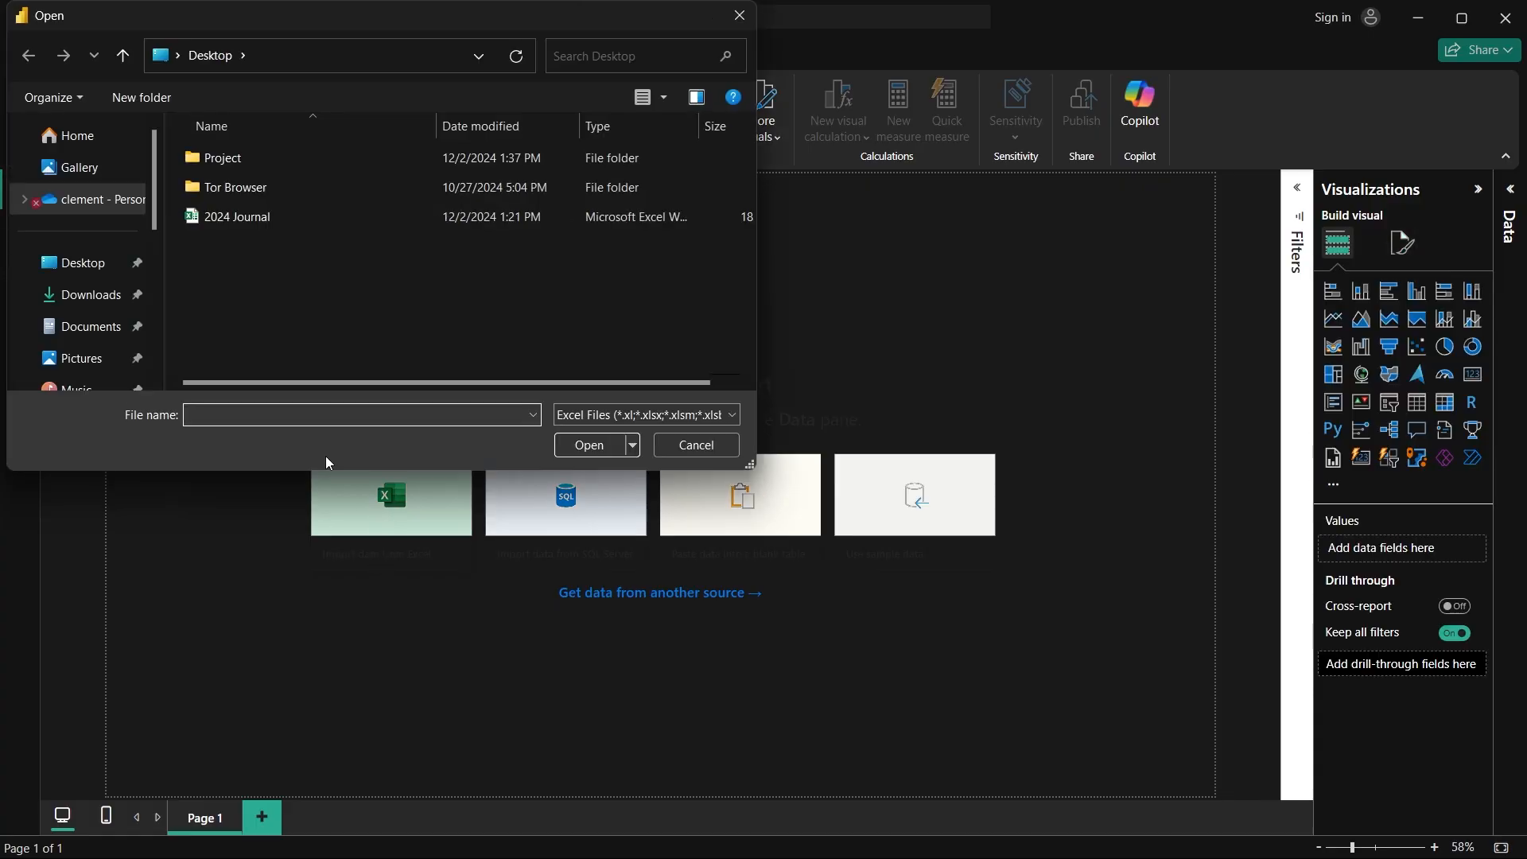
{"action": "left_click", "coordinate": [90, 278]}
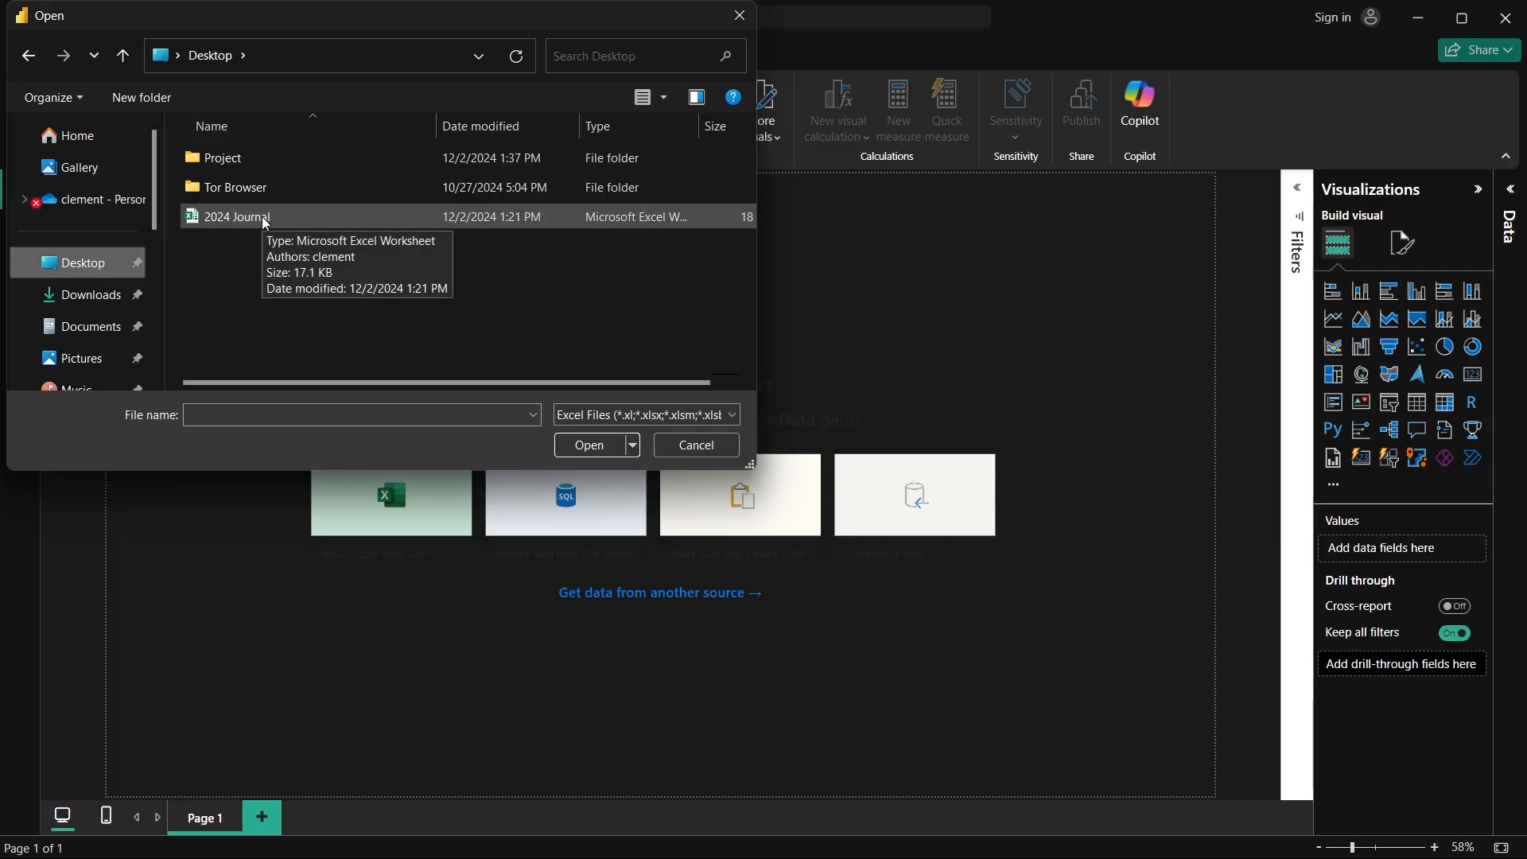
{"action": "left_click", "coordinate": [320, 216]}
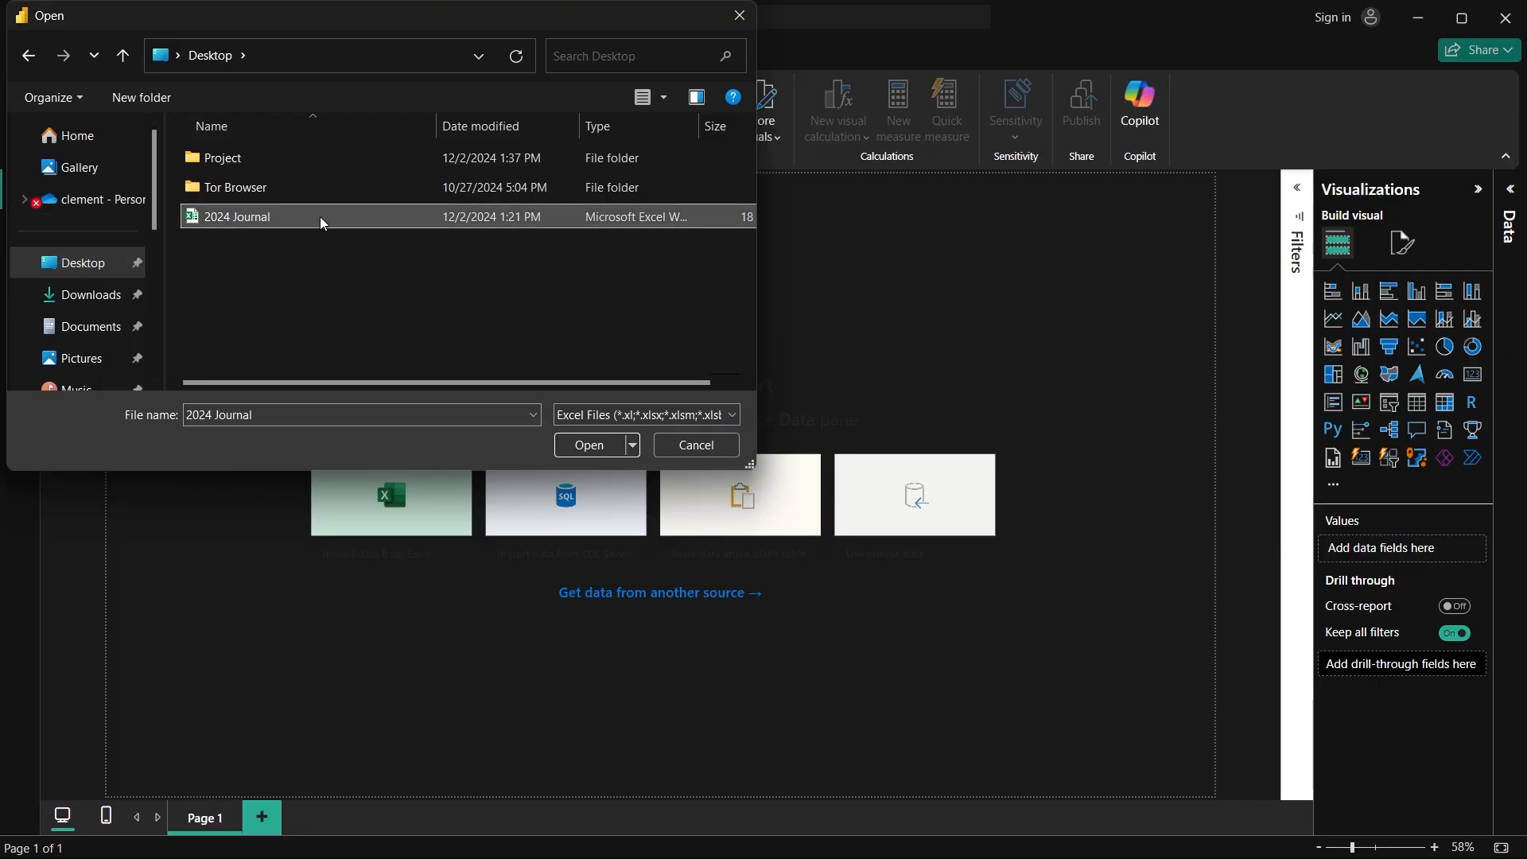
{"action": "left_click", "coordinate": [586, 447]}
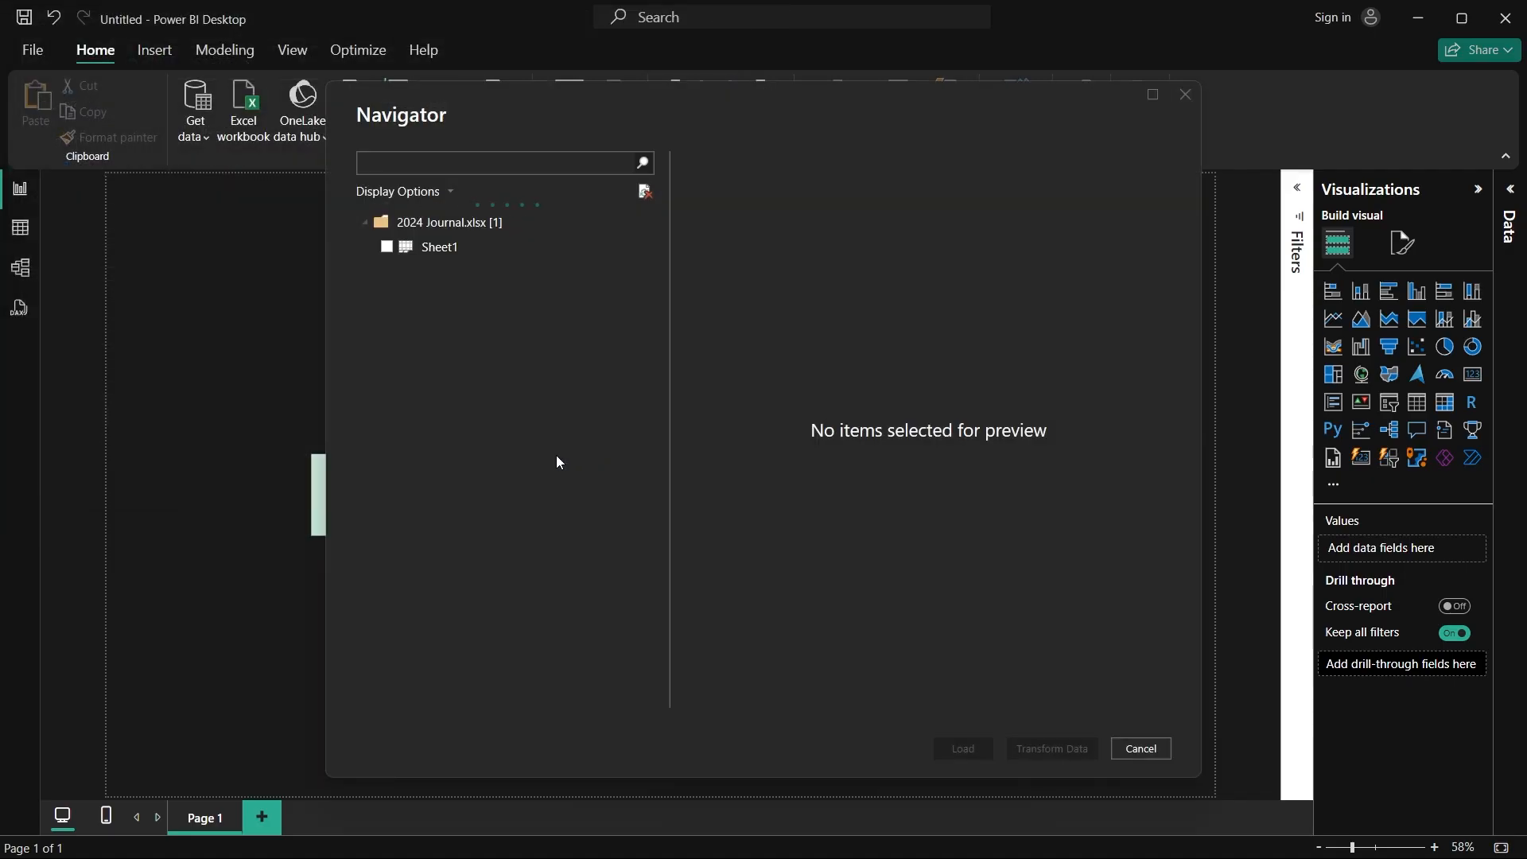
{"action": "left_click", "coordinate": [388, 248]}
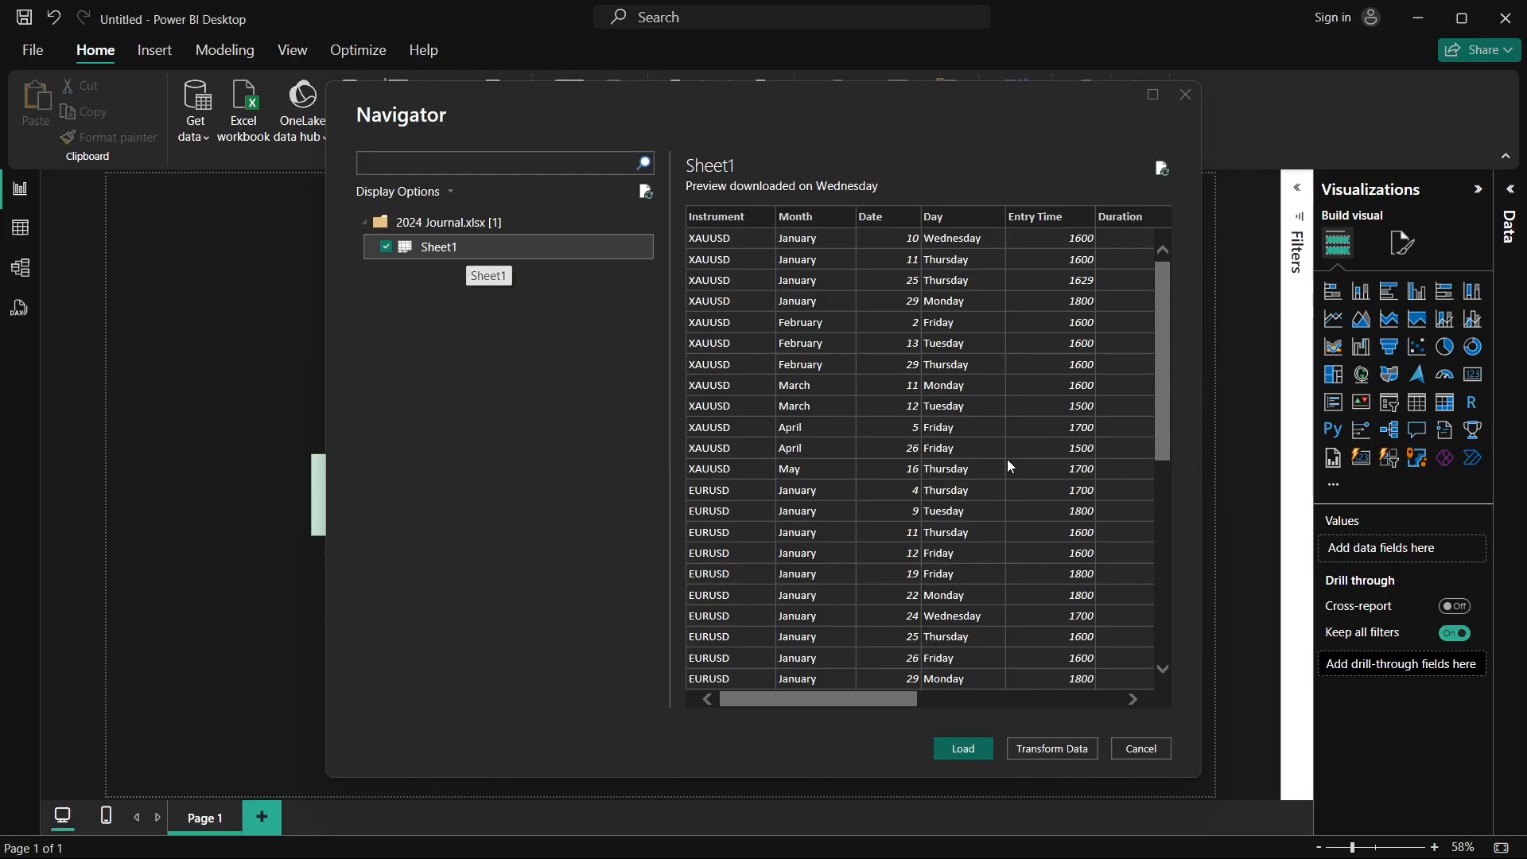
{"action": "scroll", "coordinate": [1008, 461], "scroll_direction": "down", "scroll_amount": 5}
{"action": "scroll", "coordinate": [1008, 460], "scroll_direction": "up", "scroll_amount": 8}
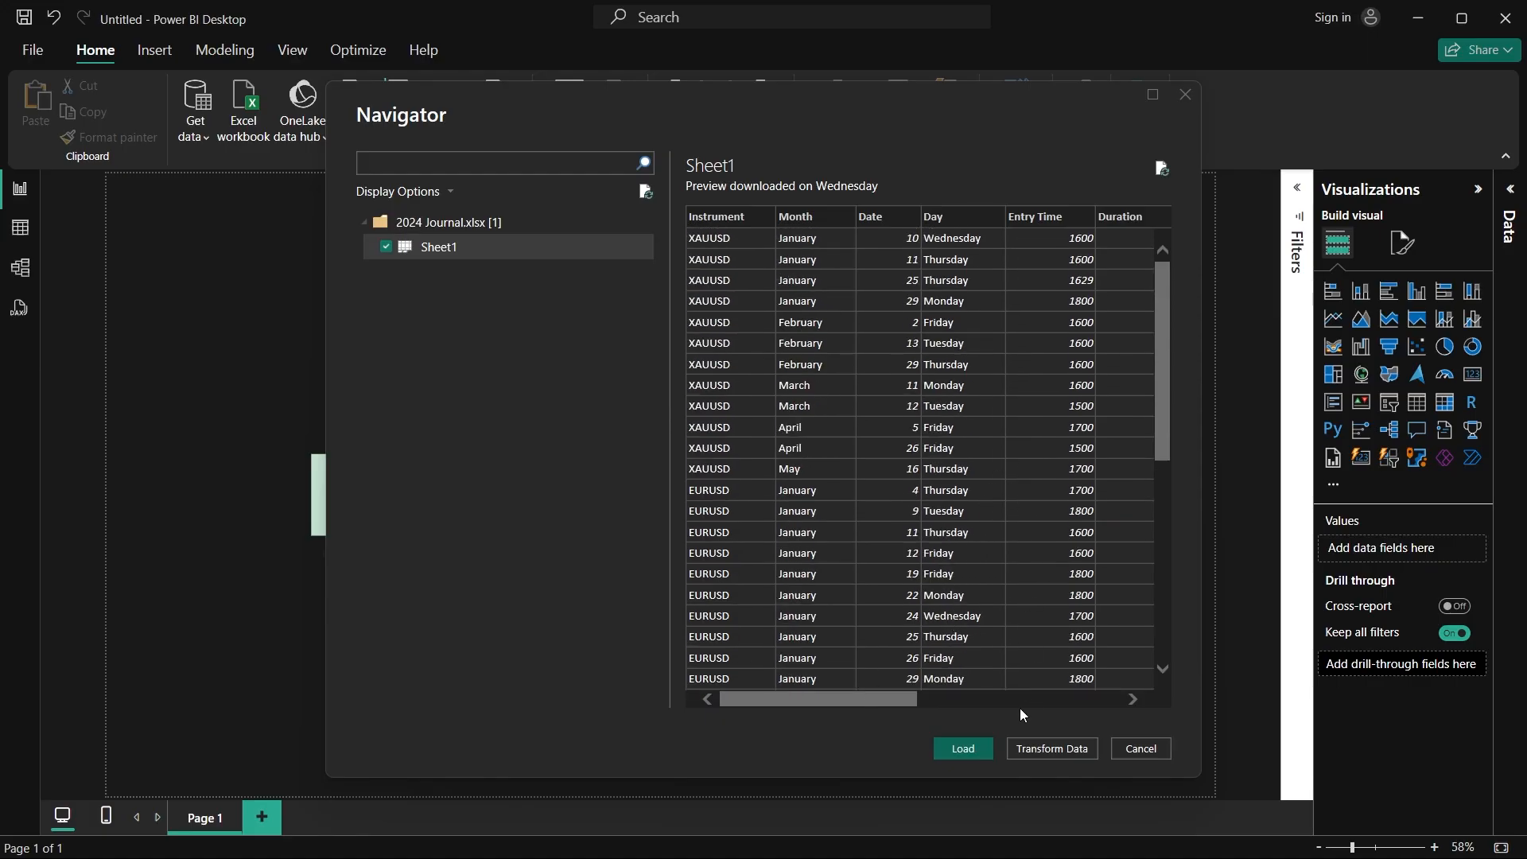
{"action": "left_click", "coordinate": [984, 749]}
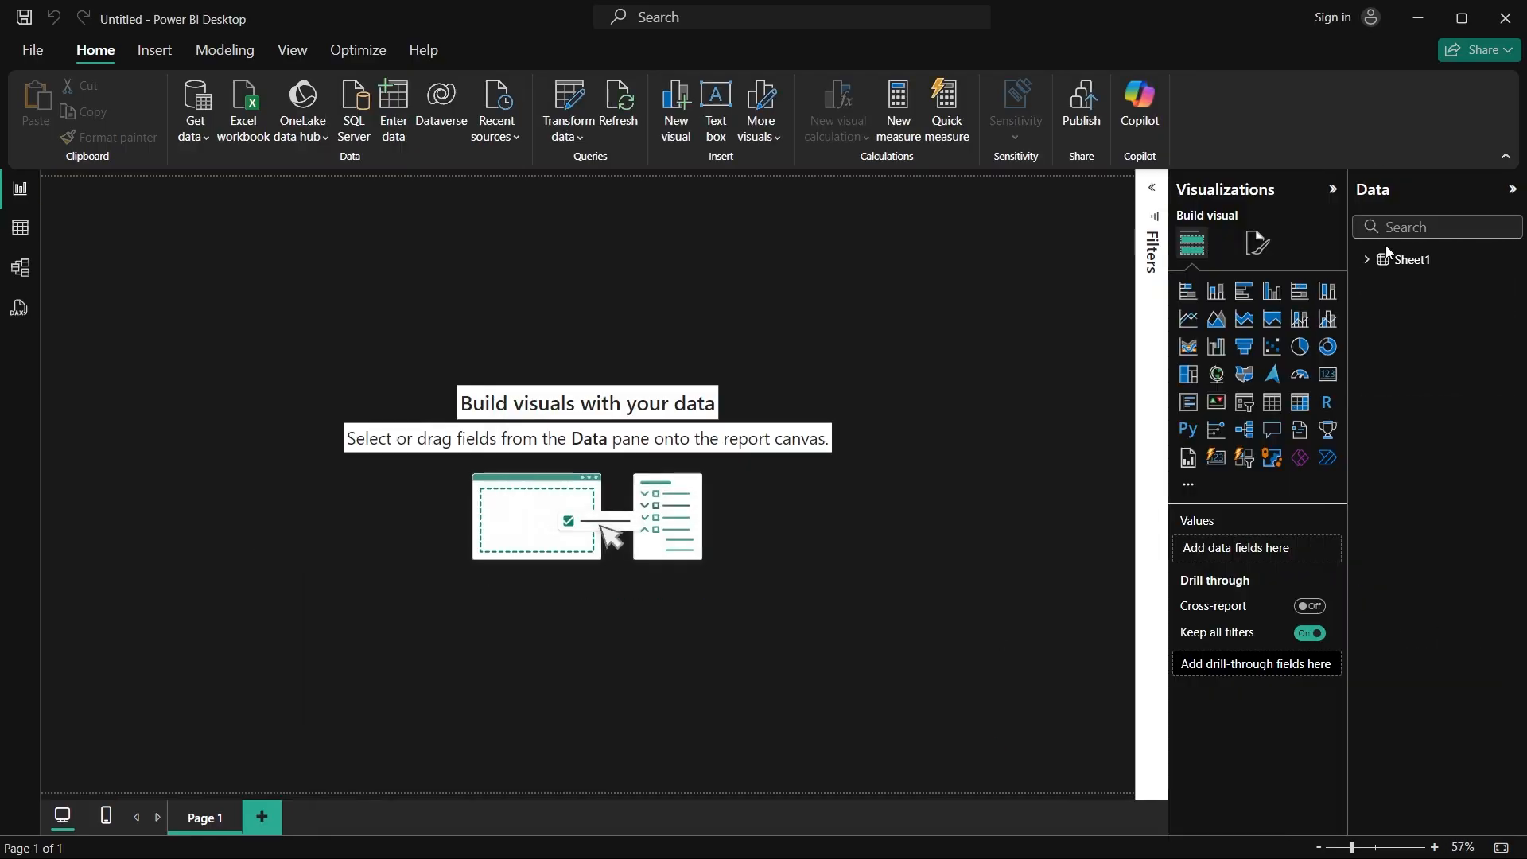
Step: Expand Sheet1's field list, open the table in the Power Query Editor and review its columns for empty values
{"action": "left_click", "coordinate": [1362, 258]}
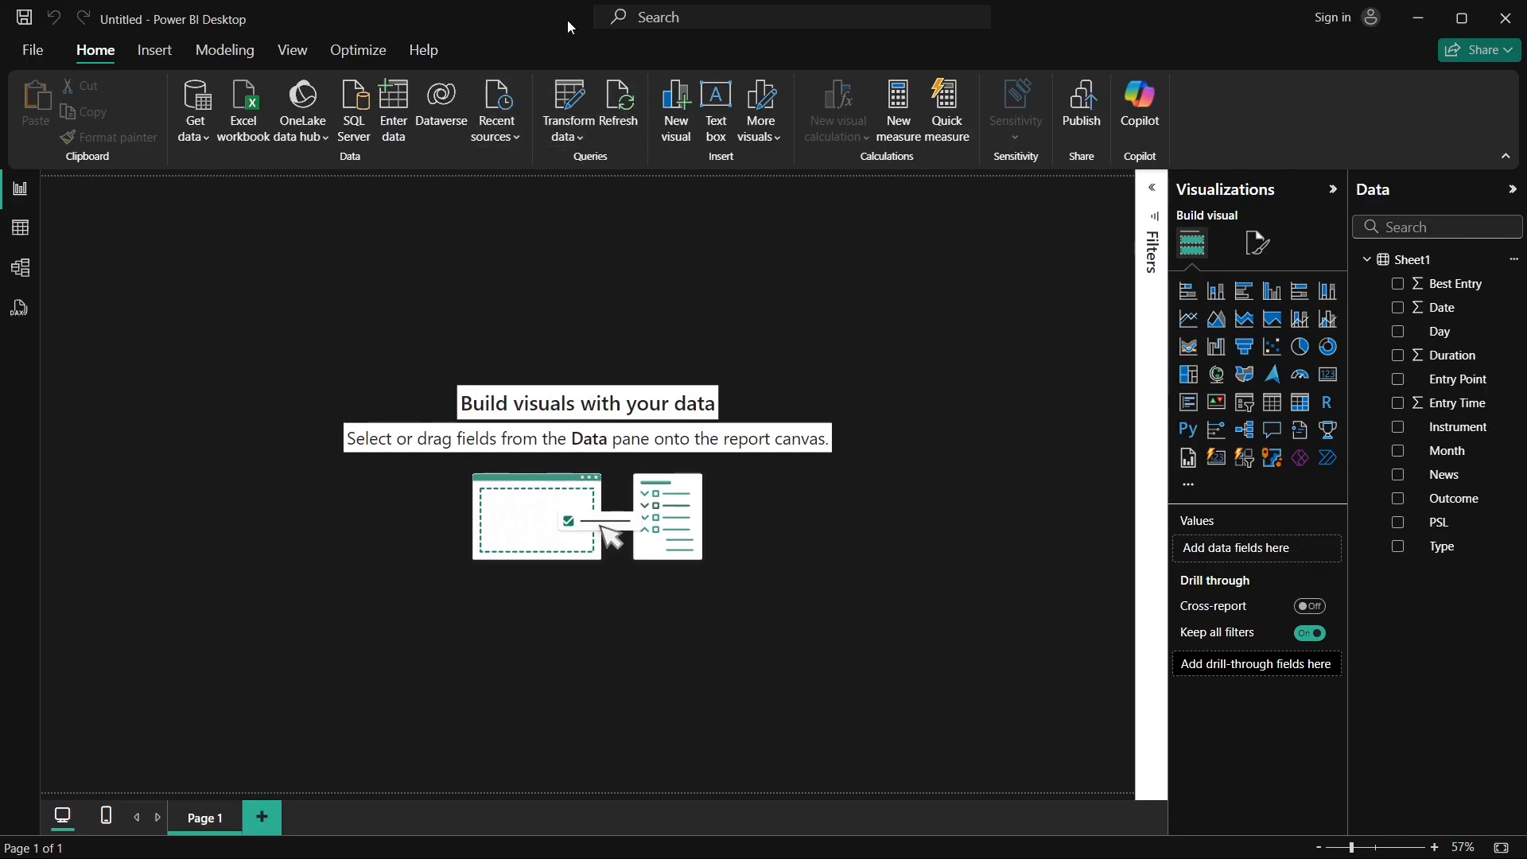
{"action": "left_click", "coordinate": [569, 106]}
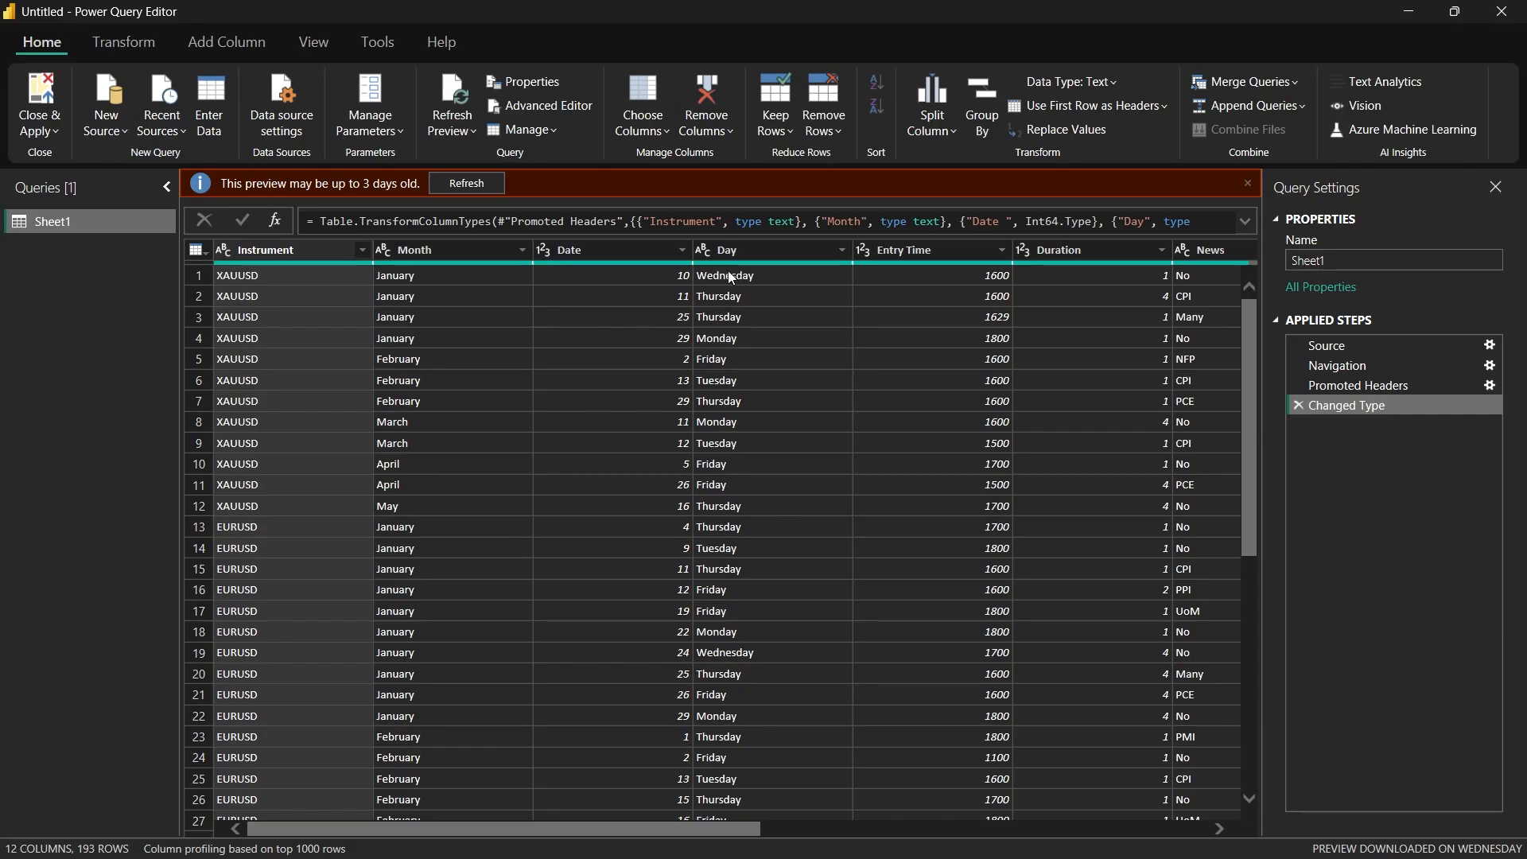
{"action": "left_click", "coordinate": [1247, 184]}
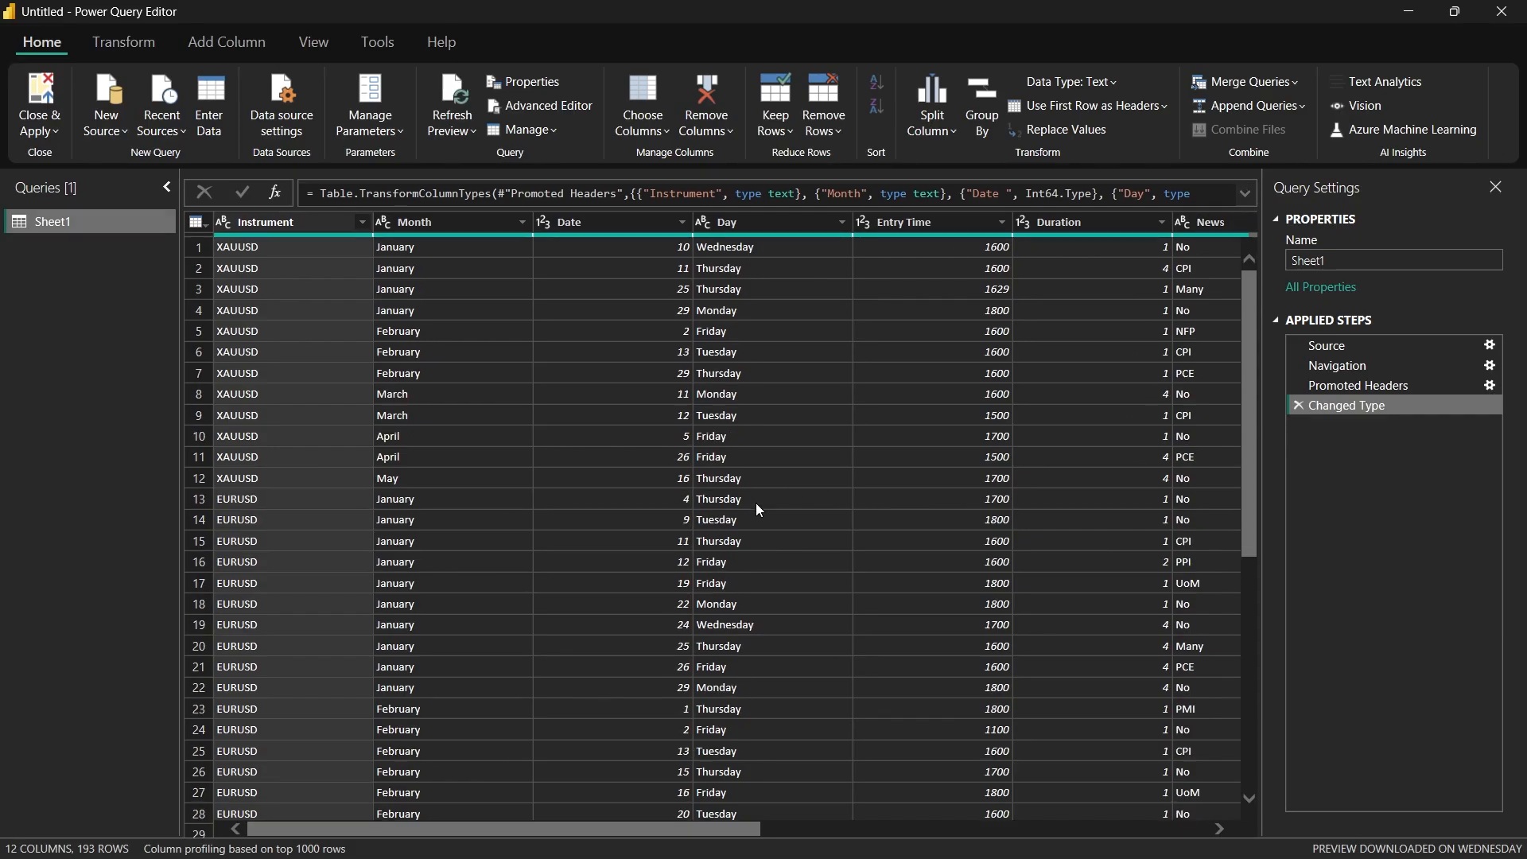
{"action": "left_click_drag", "start_coordinate": [598, 829], "coordinate": [554, 816]}
{"action": "left_click_drag", "start_coordinate": [440, 810], "coordinate": [1053, 813]}
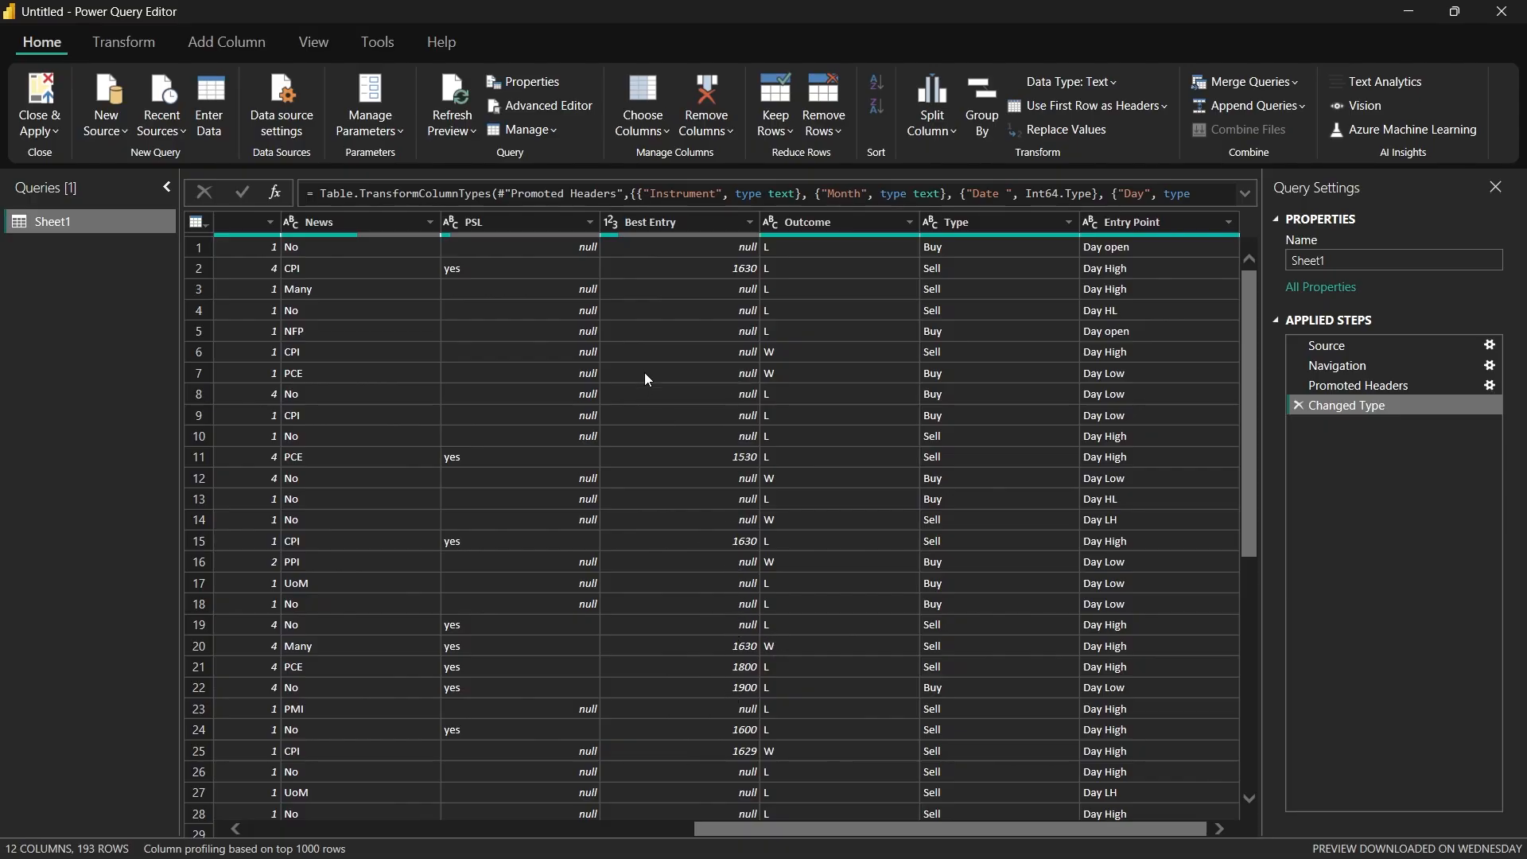
{"action": "left_click_drag", "start_coordinate": [741, 831], "coordinate": [893, 835]}
{"action": "left_click_drag", "start_coordinate": [791, 823], "coordinate": [685, 821]}
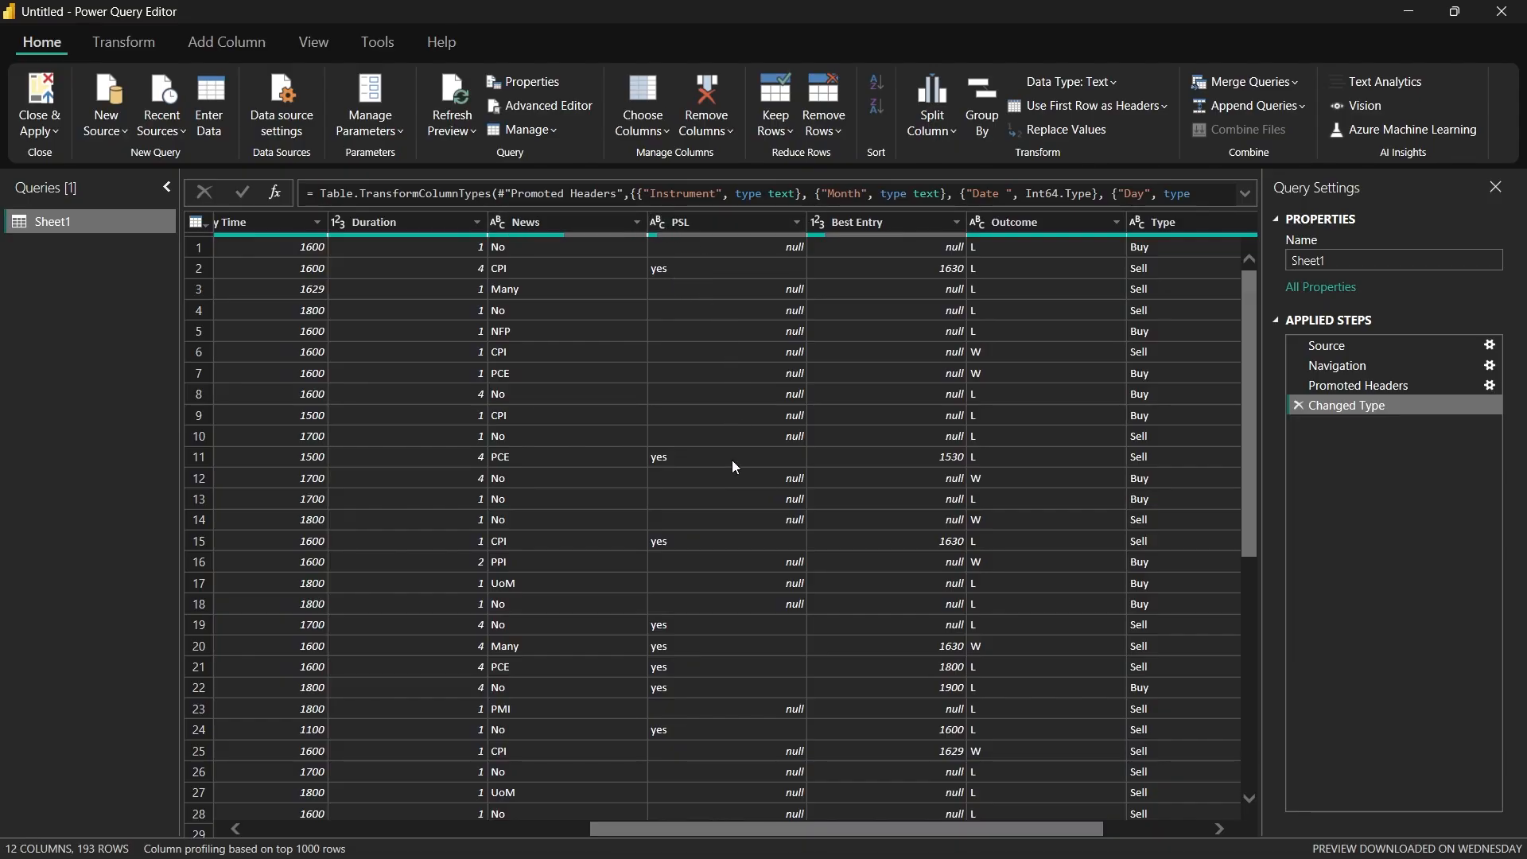
Step: Replace the null values in the PSL column with "No"
{"action": "right_click", "coordinate": [741, 300]}
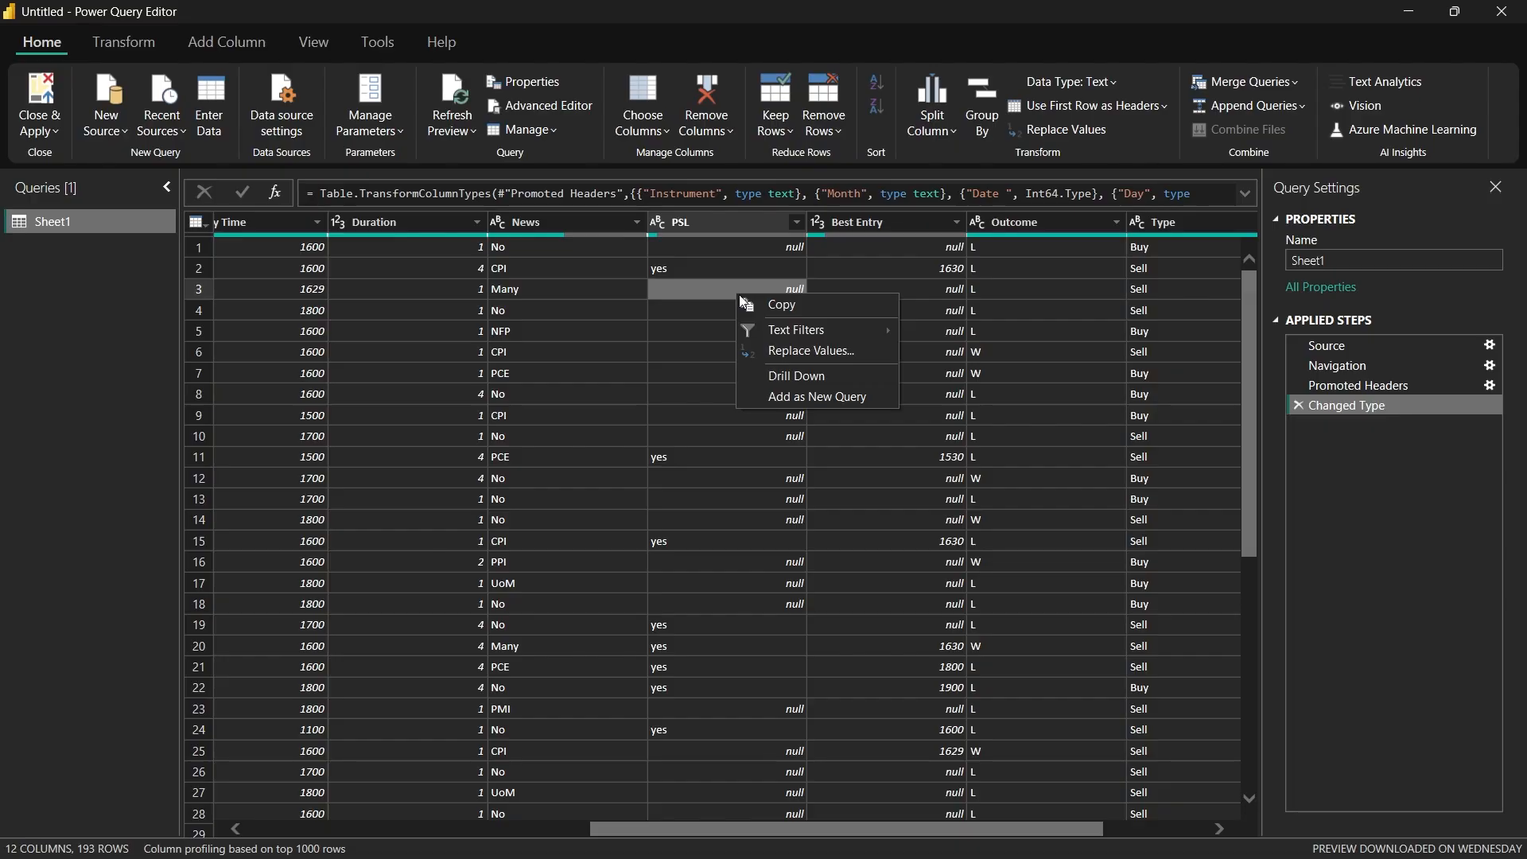
{"action": "left_click", "coordinate": [756, 349]}
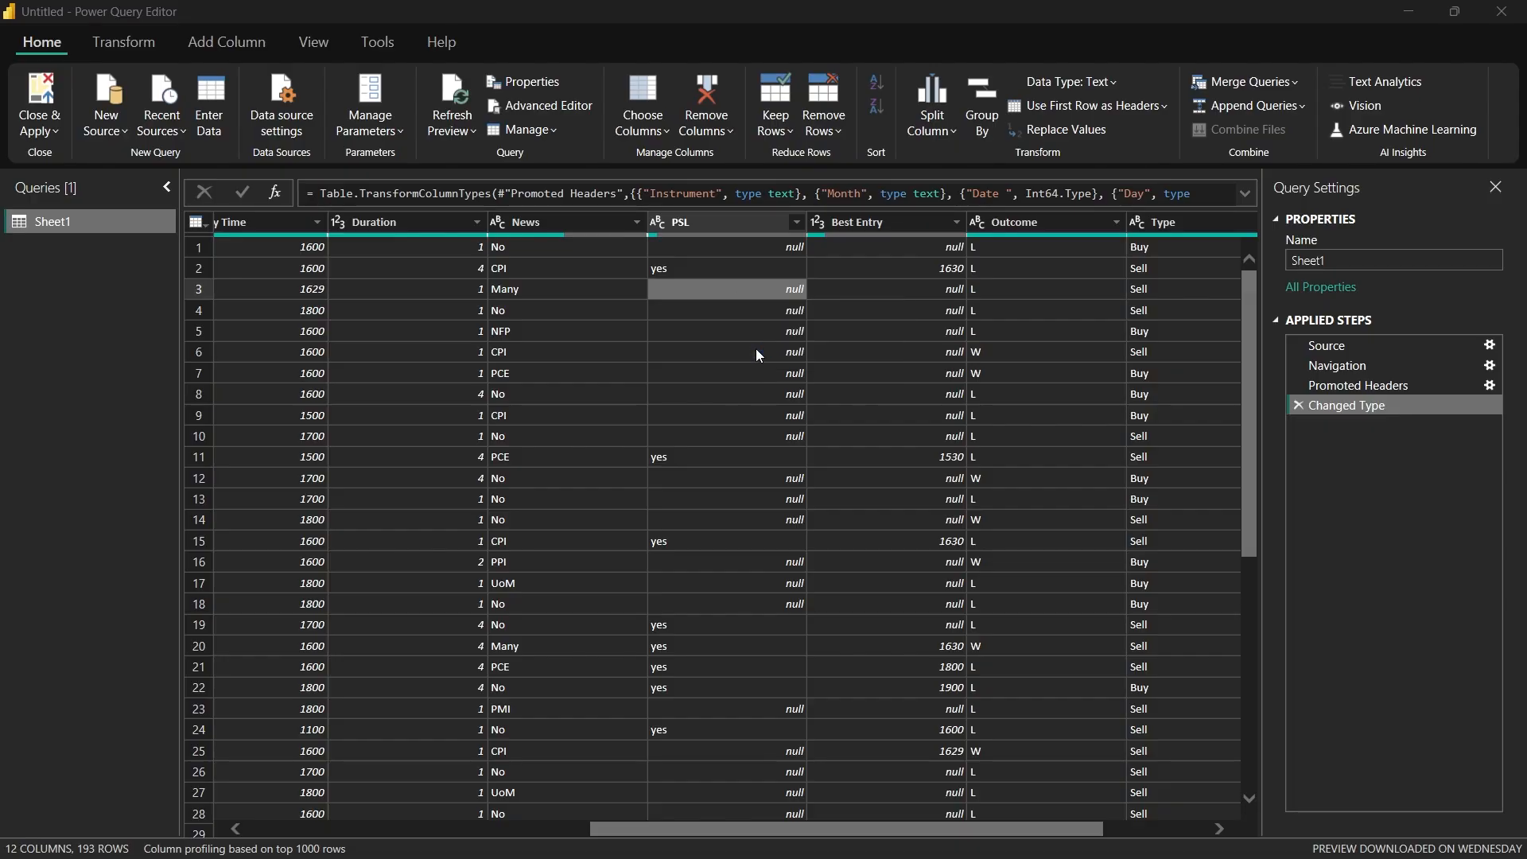
{"action": "left_click", "coordinate": [493, 445]}
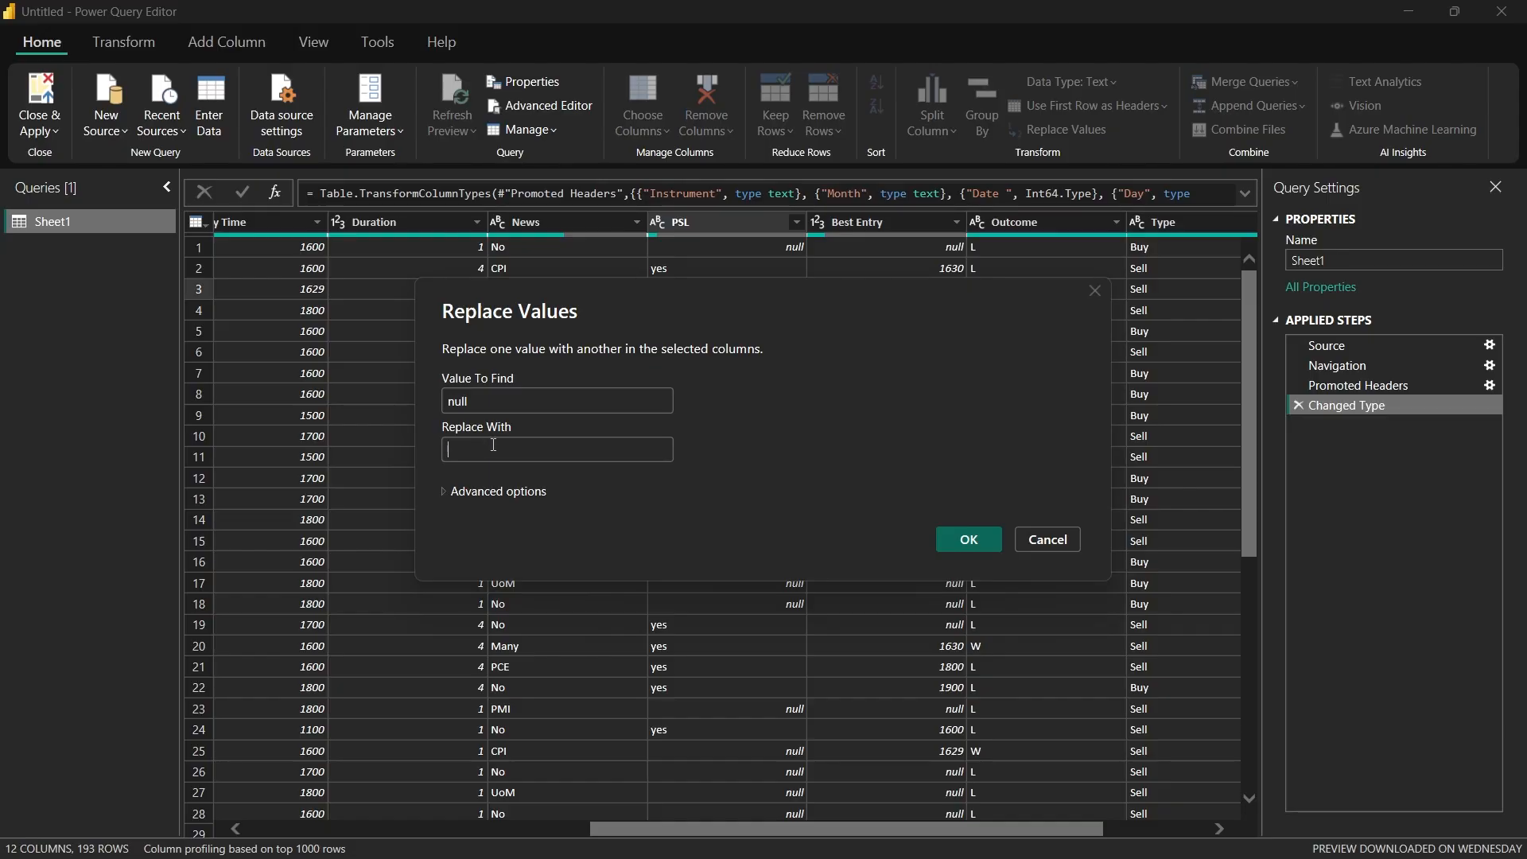
{"action": "left_click", "coordinate": [493, 446]}
{"action": "key", "text": "Return"}
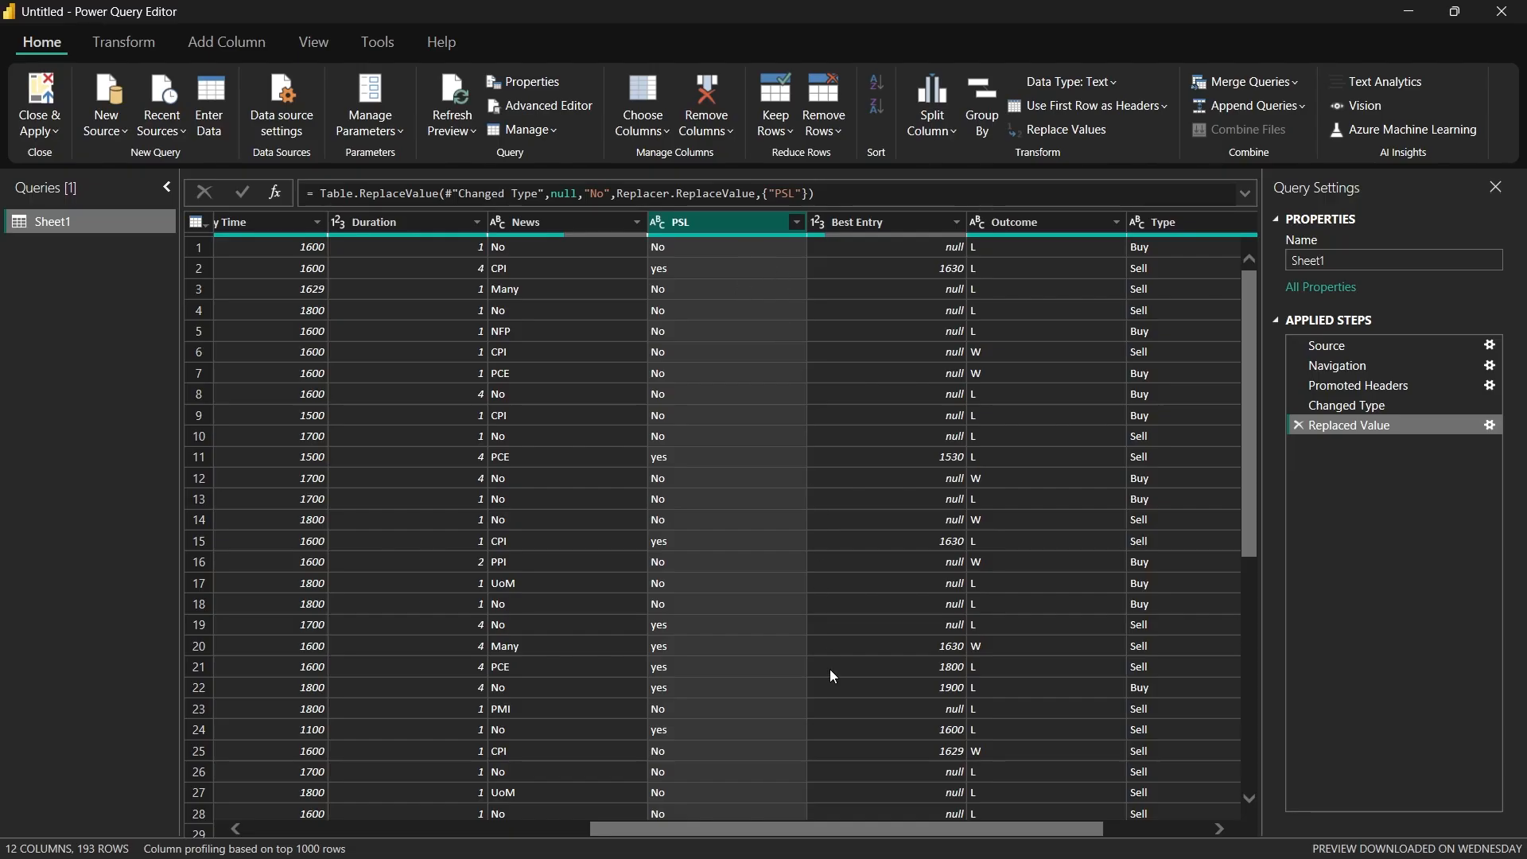
{"action": "scroll", "coordinate": [752, 246], "scroll_direction": "right", "scroll_amount": 2}
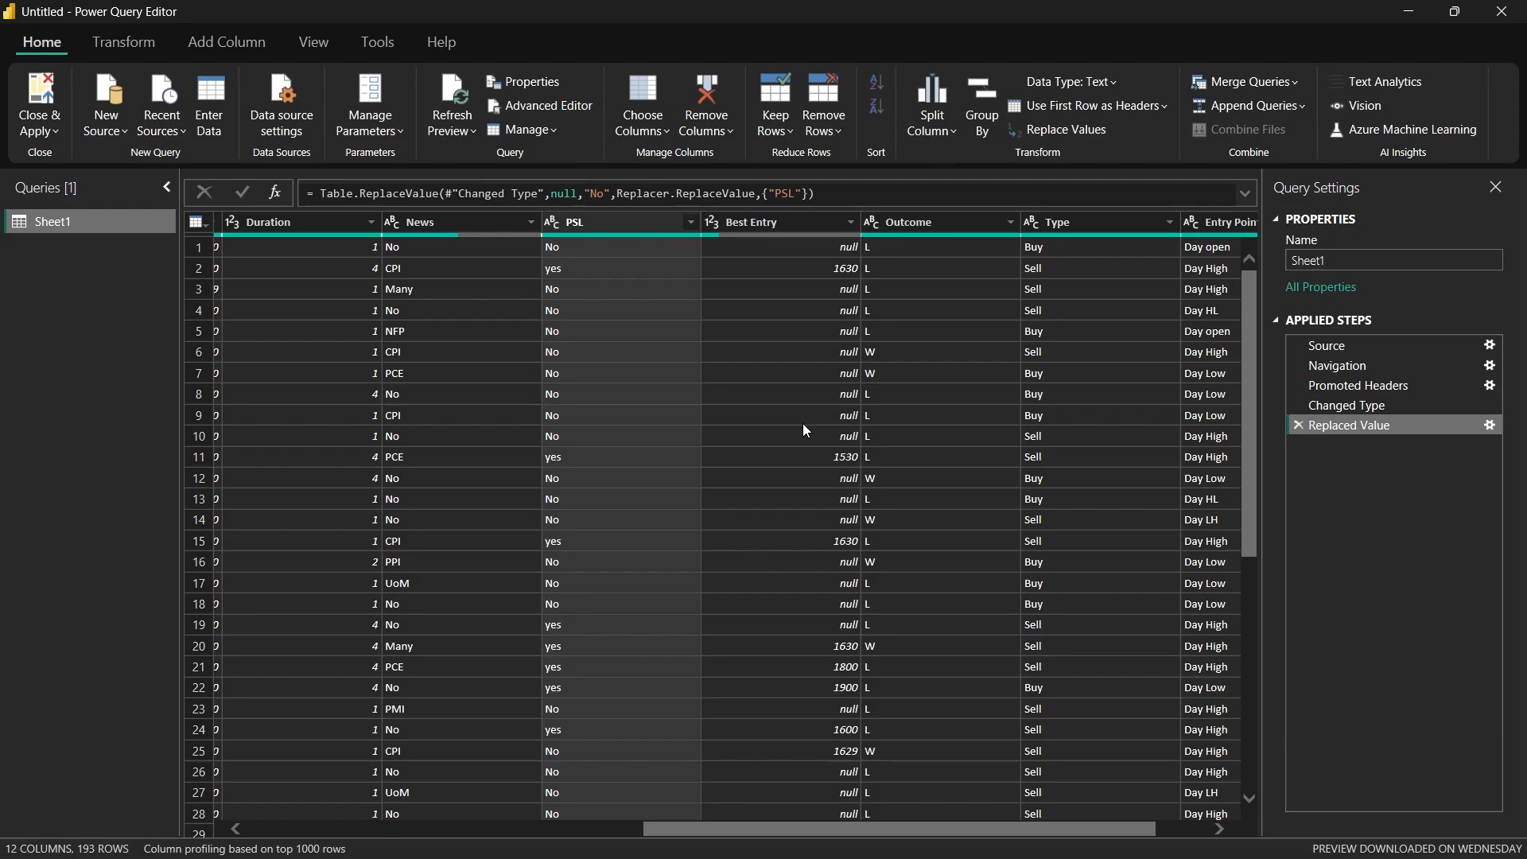
{"action": "scroll", "coordinate": [803, 423], "scroll_direction": "down", "scroll_amount": 7}
{"action": "scroll", "coordinate": [803, 423], "scroll_direction": "up", "scroll_amount": 7}
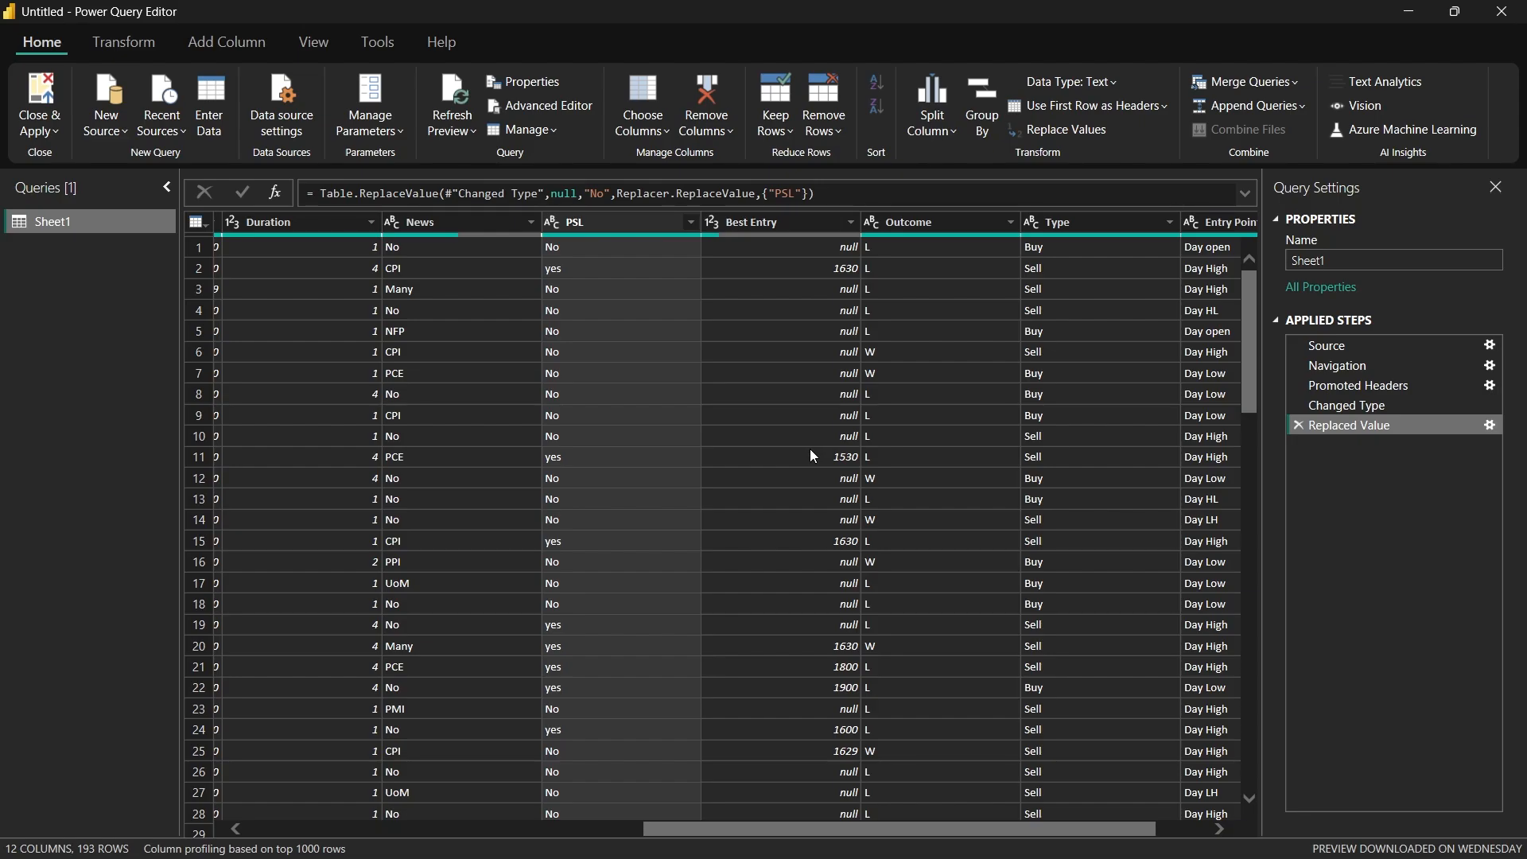
Step: Start a locale-based type change on the Entry Time column with Time as the data type
{"action": "left_click_drag", "start_coordinate": [876, 834], "coordinate": [612, 823]}
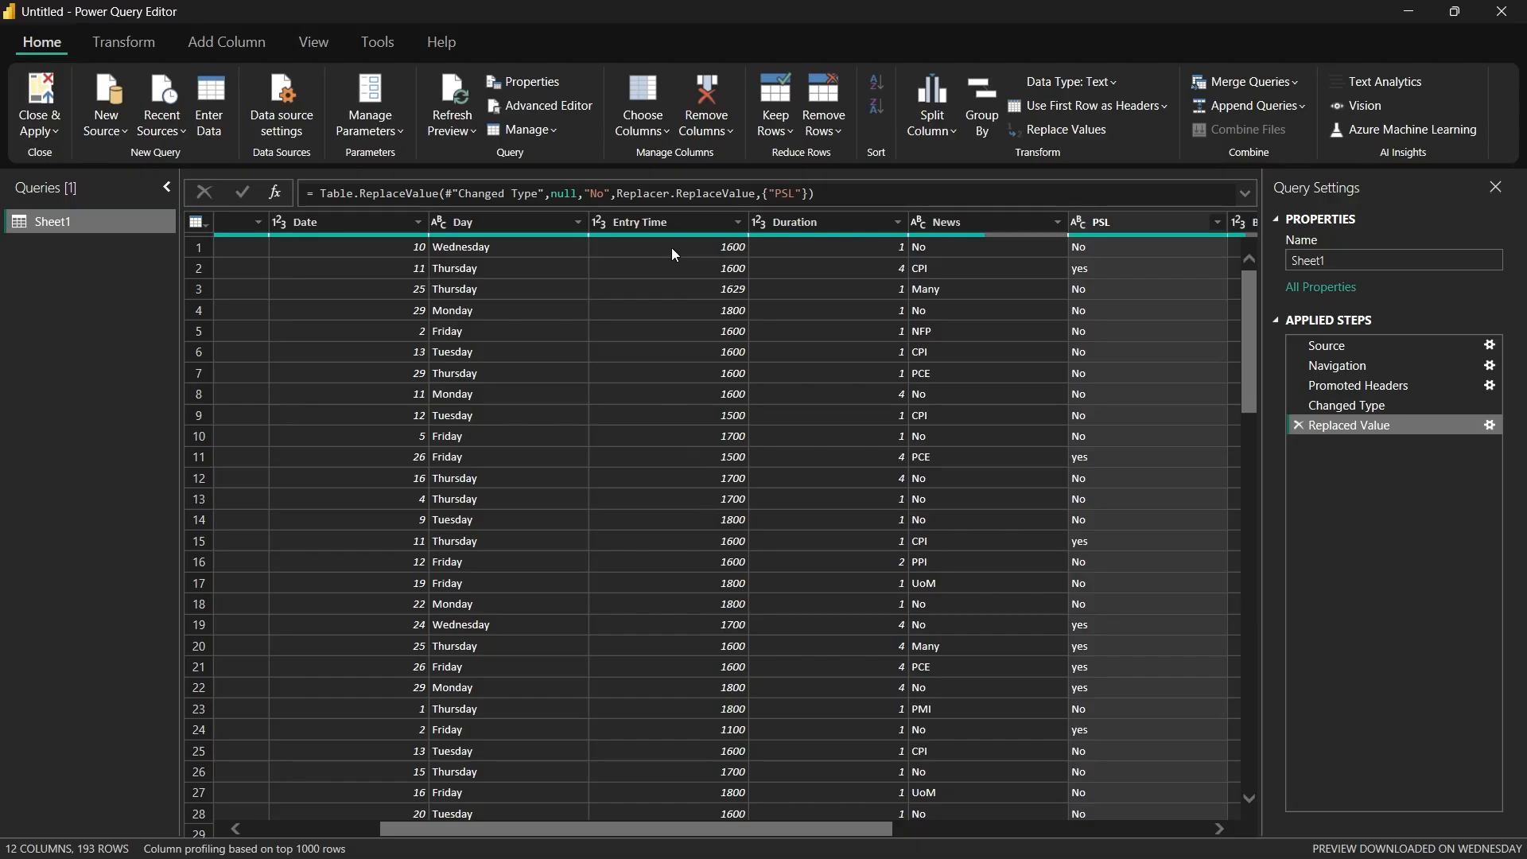
{"action": "left_click", "coordinate": [598, 223]}
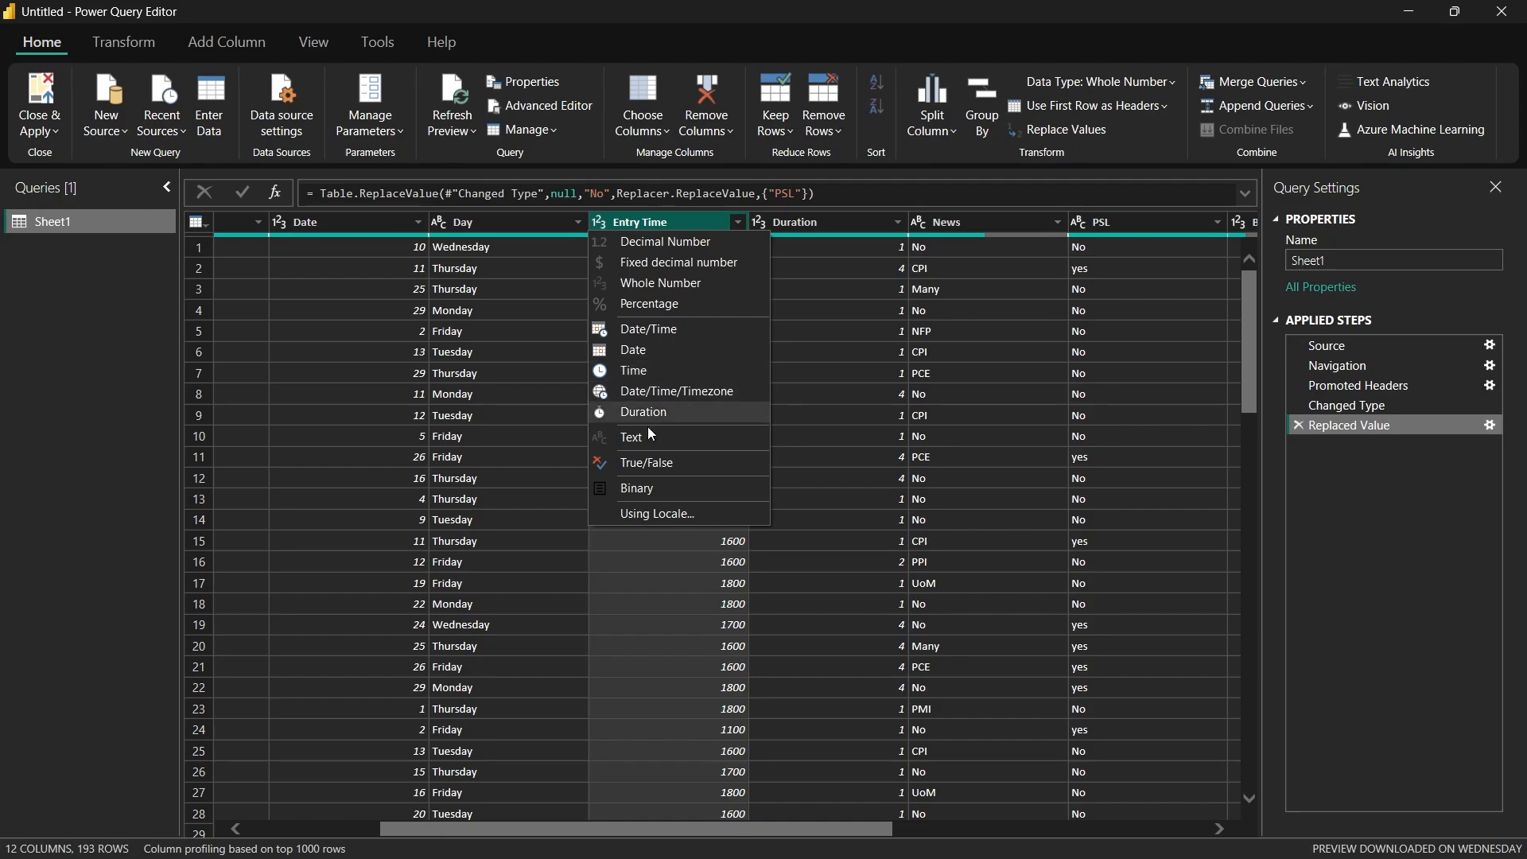
{"action": "left_click", "coordinate": [667, 564]}
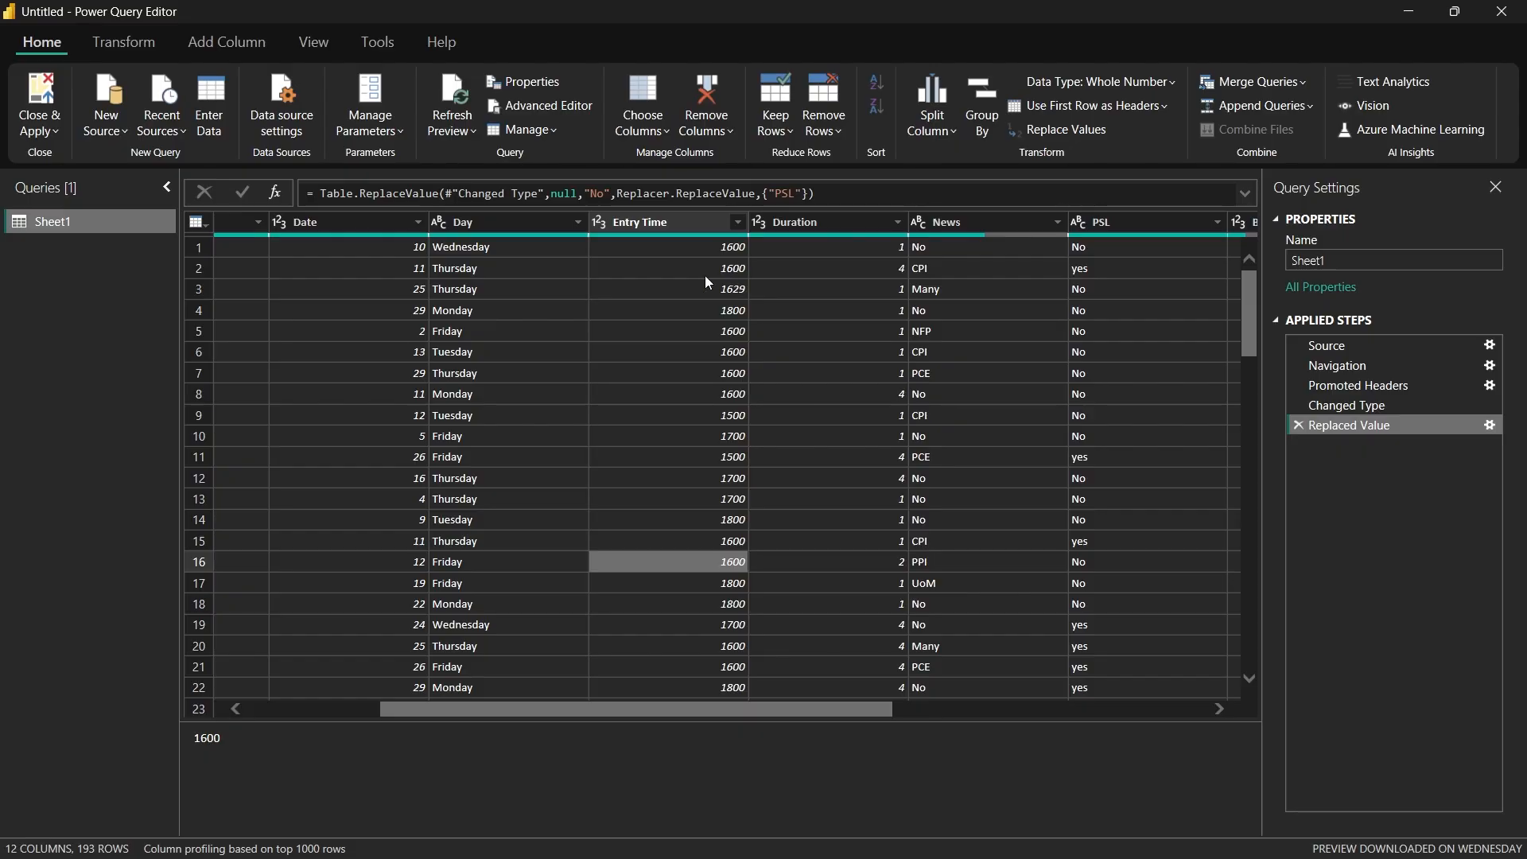
{"action": "right_click", "coordinate": [645, 226]}
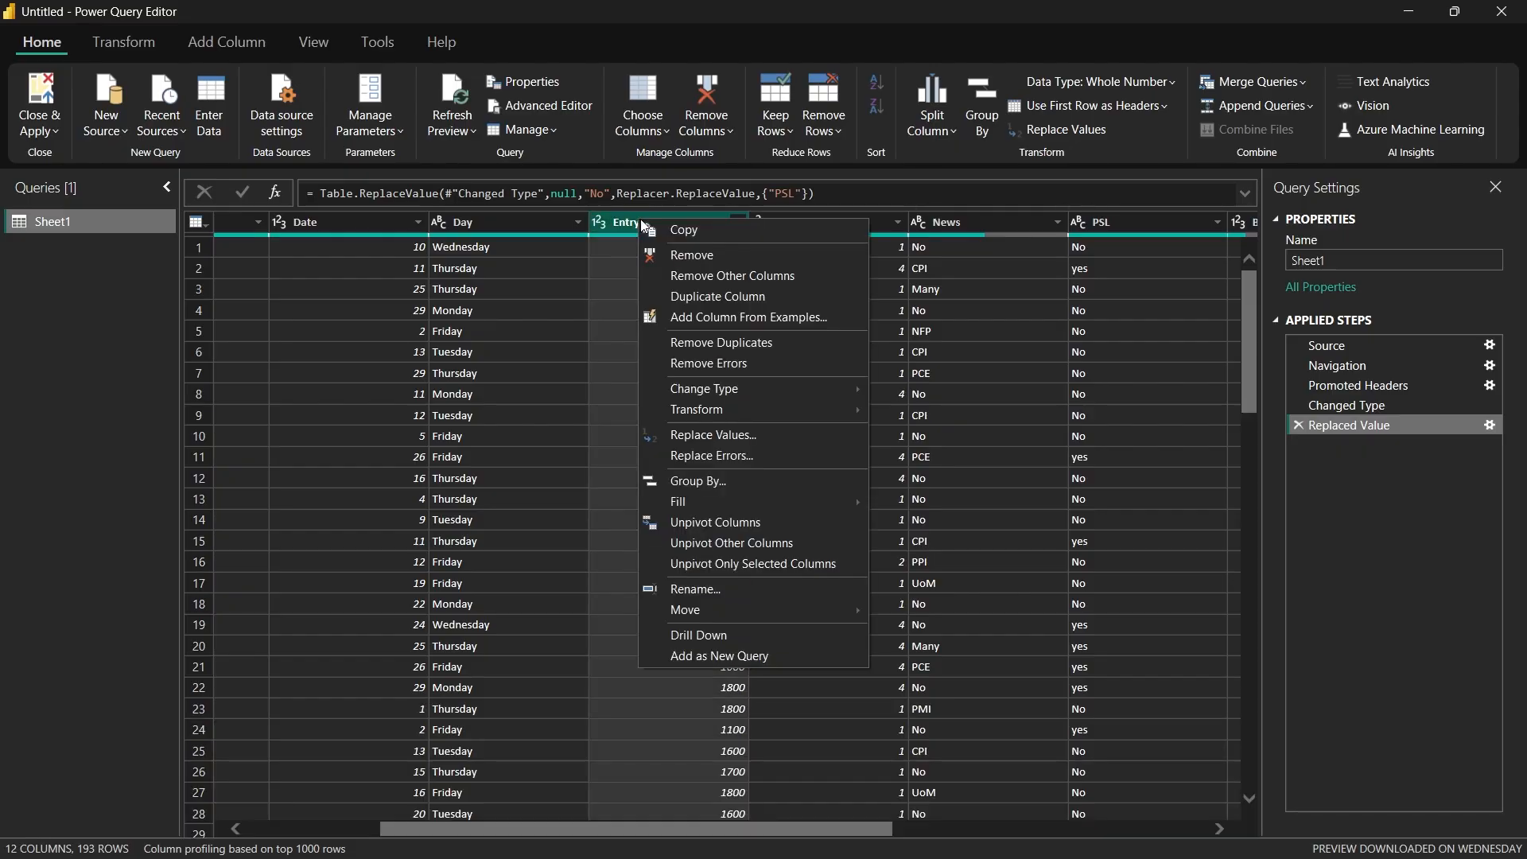
{"action": "mouse_move", "coordinate": [762, 385]}
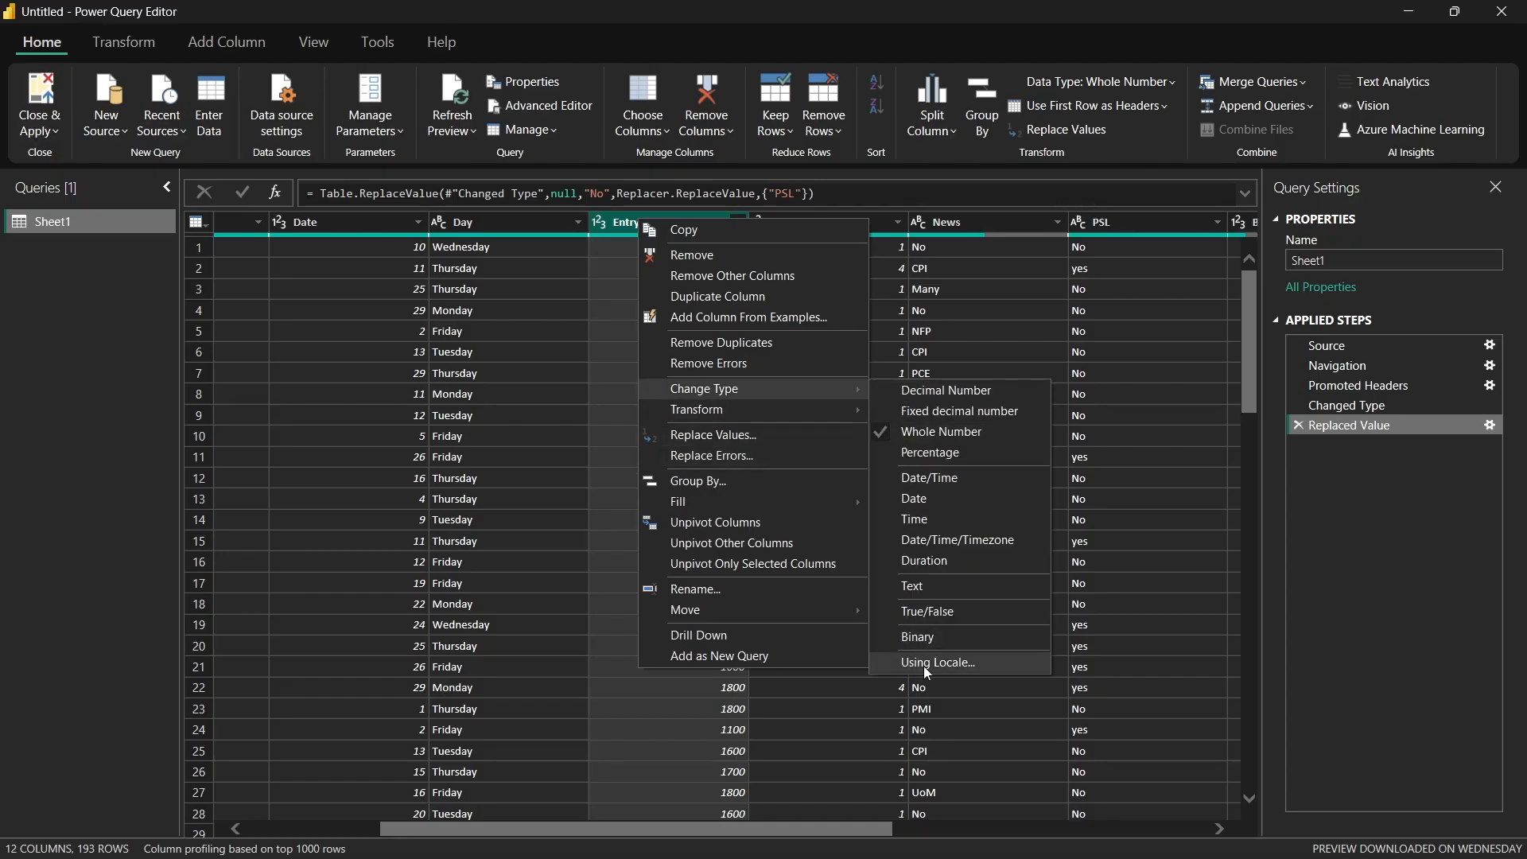
{"action": "left_click", "coordinate": [946, 663]}
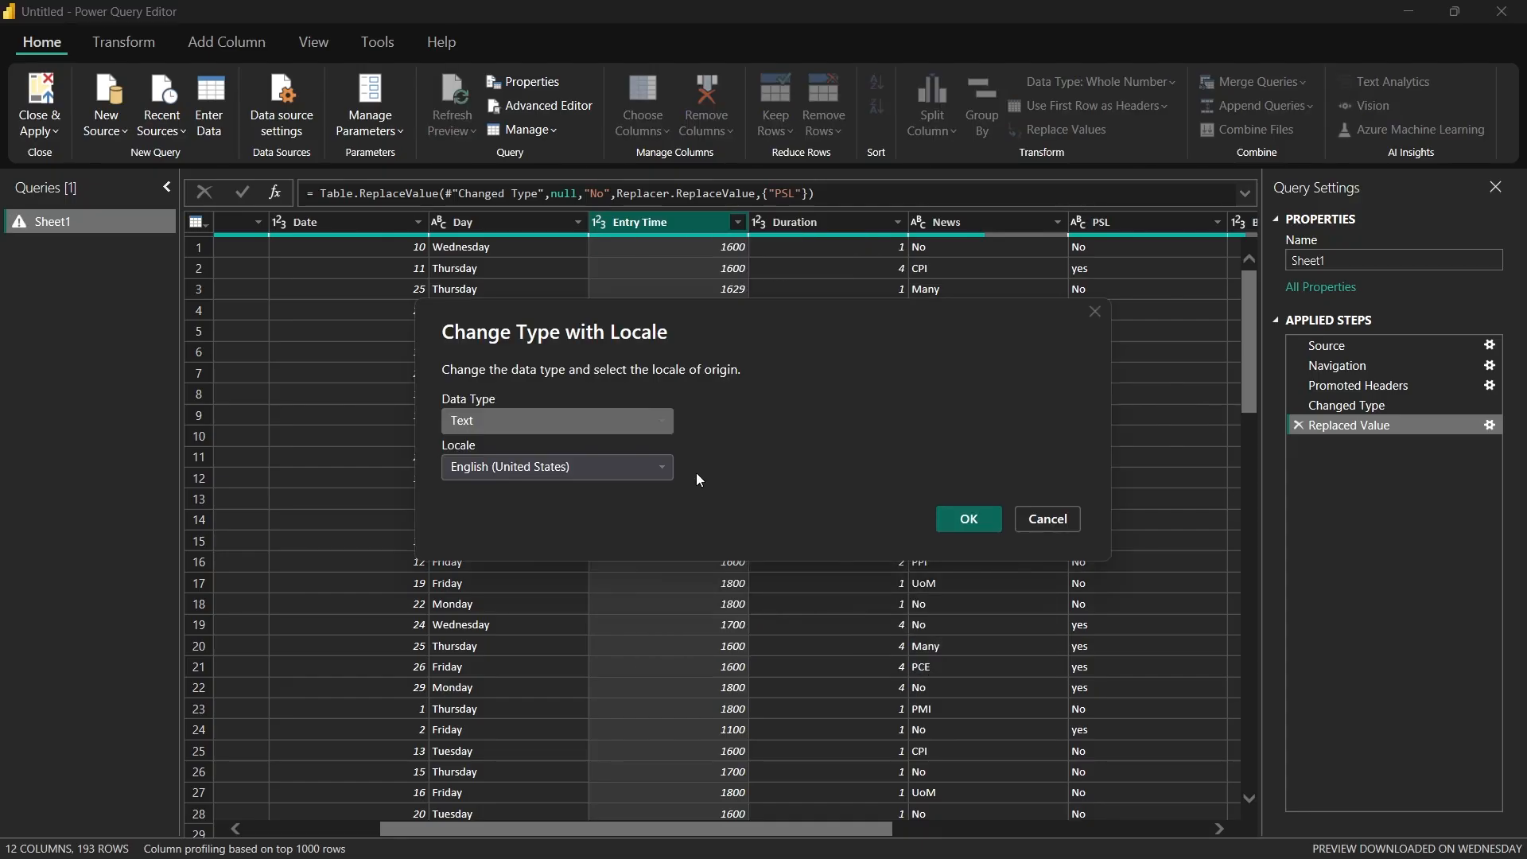
{"action": "left_click", "coordinate": [545, 421]}
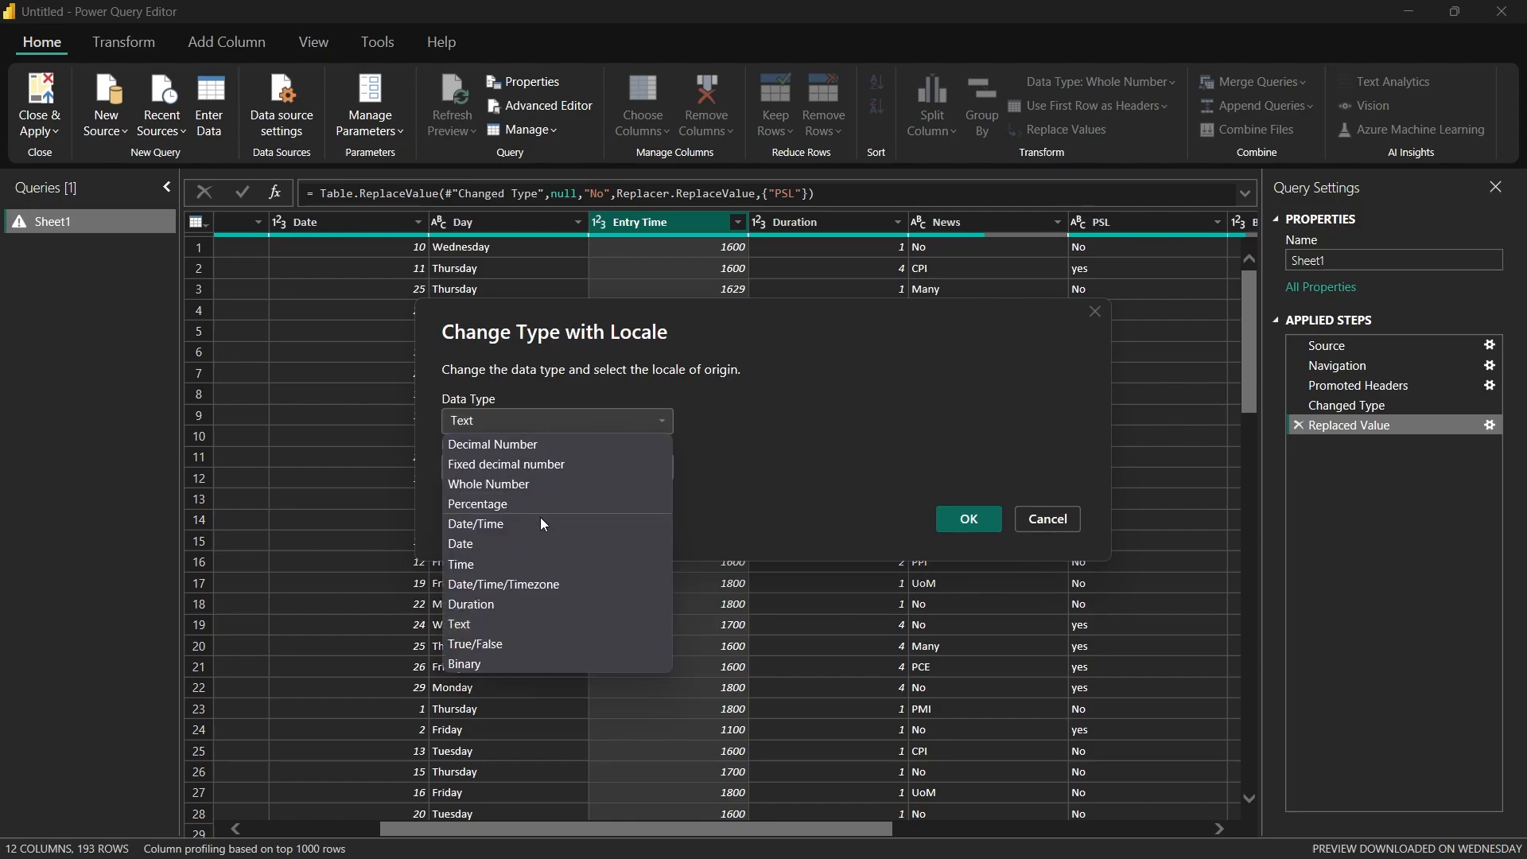
{"action": "left_click", "coordinate": [539, 564]}
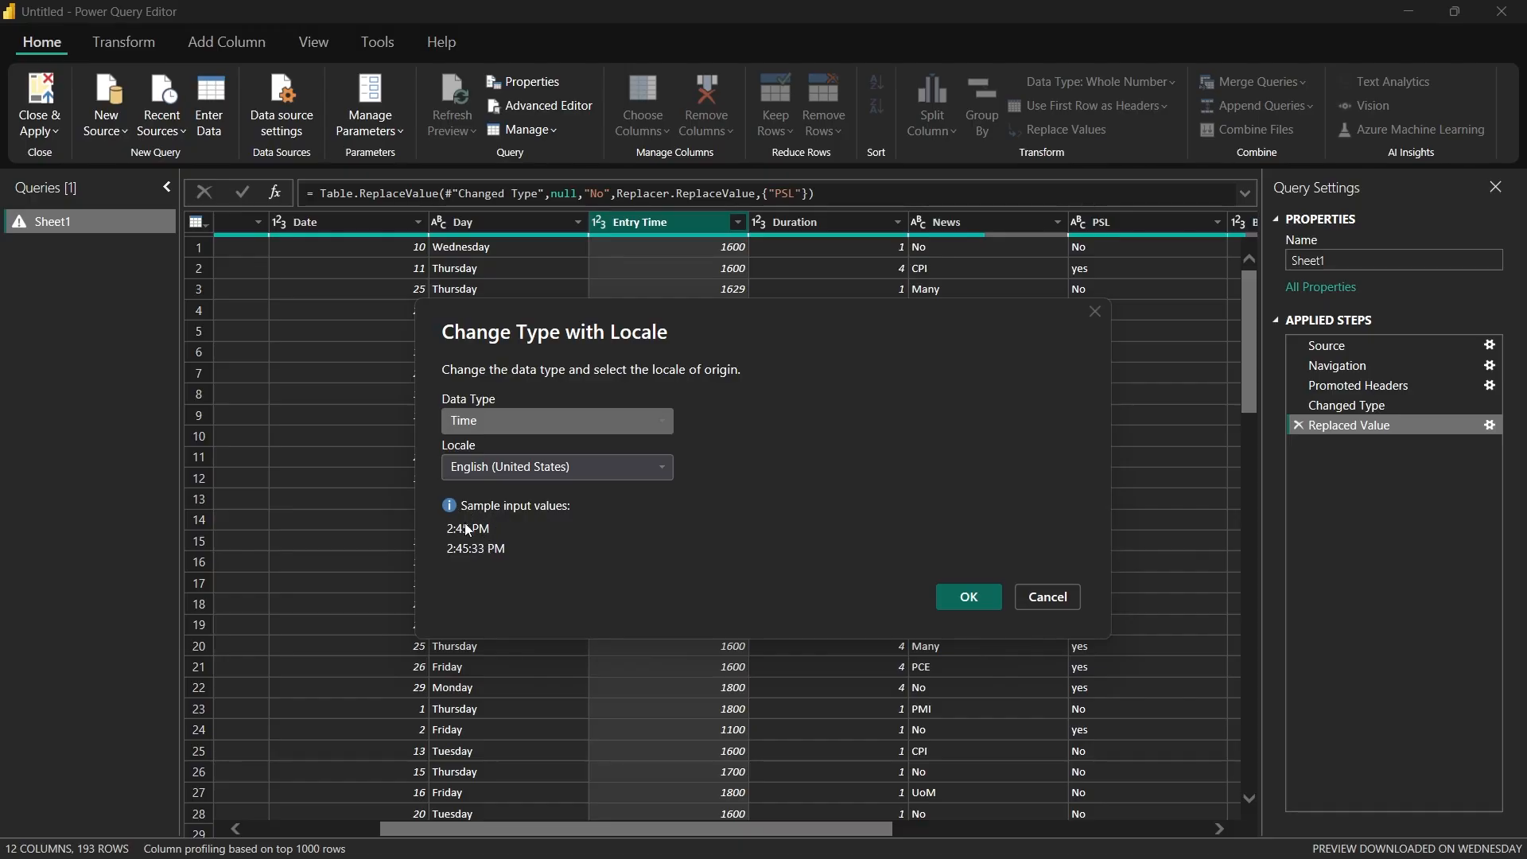
Step: Try the English (Uganda) locale for the Entry Time conversion and remove the resulting applied step
{"action": "left_click", "coordinate": [523, 468]}
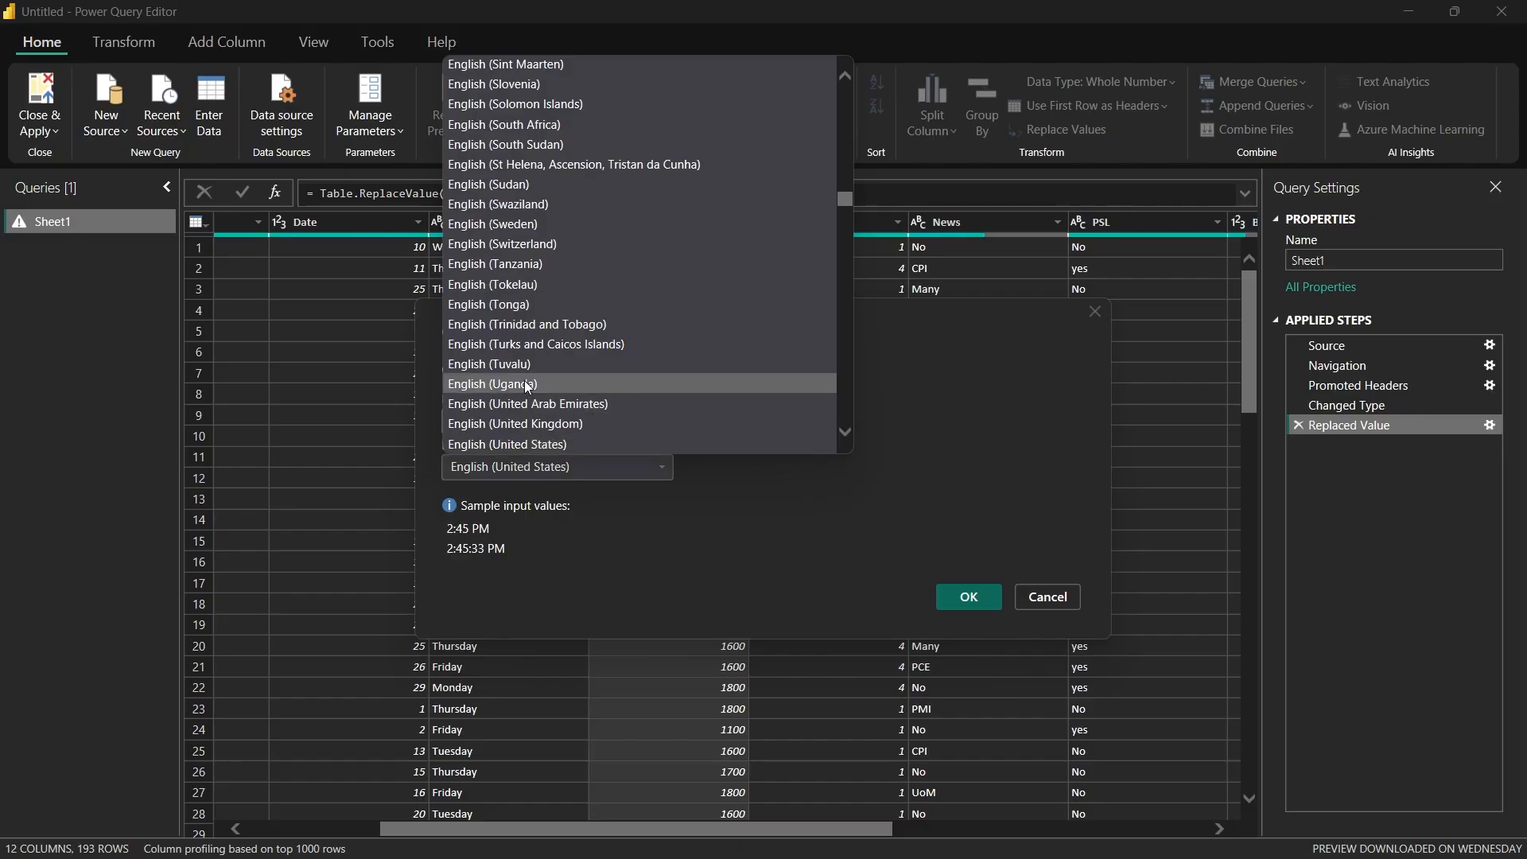
{"action": "left_click", "coordinate": [525, 384]}
{"action": "left_click", "coordinate": [552, 468]}
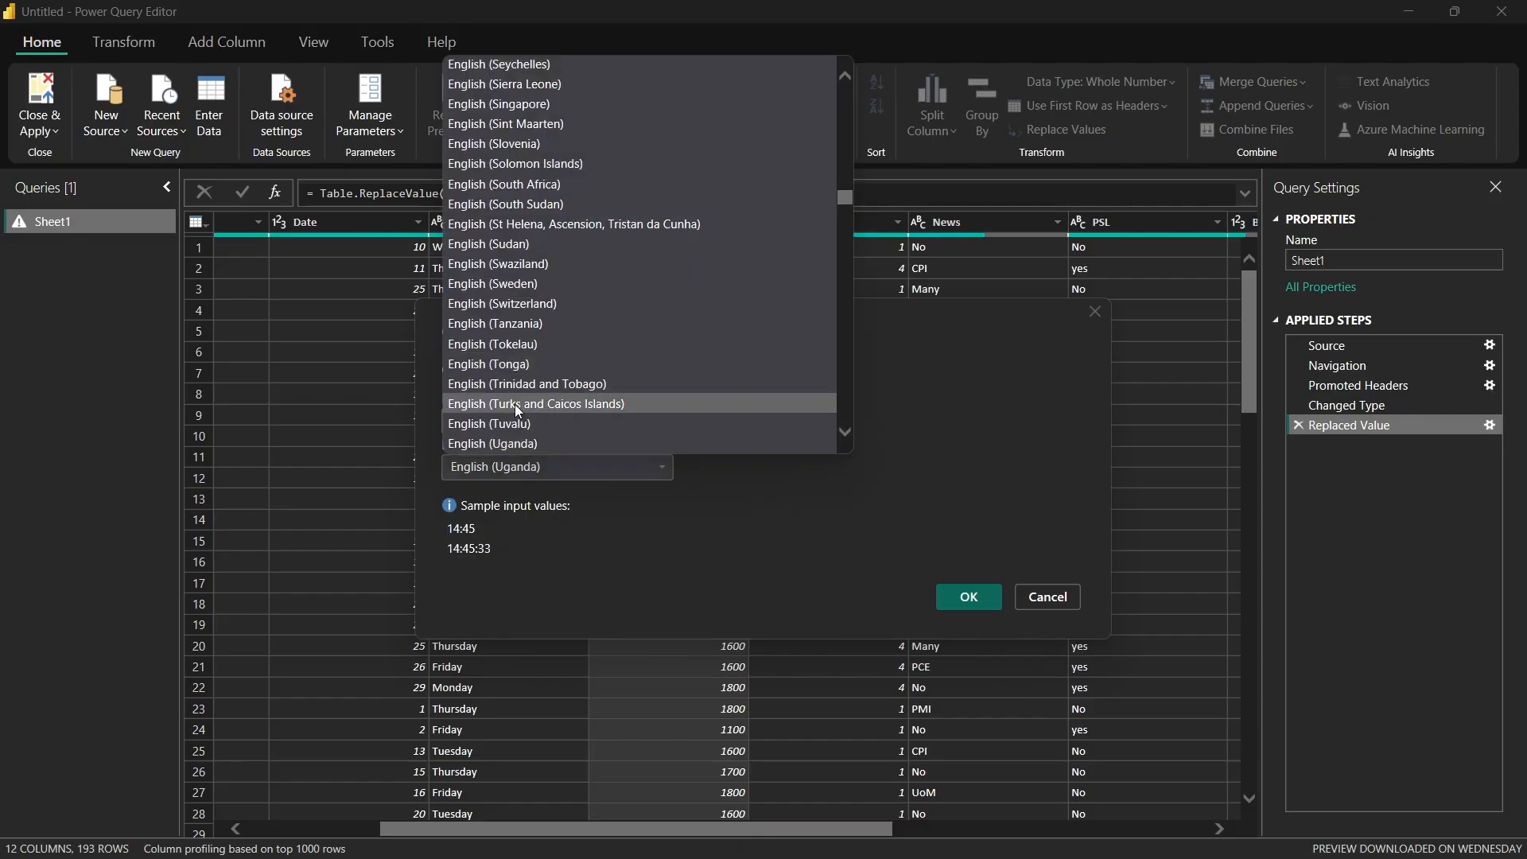
{"action": "left_click", "coordinate": [545, 467]}
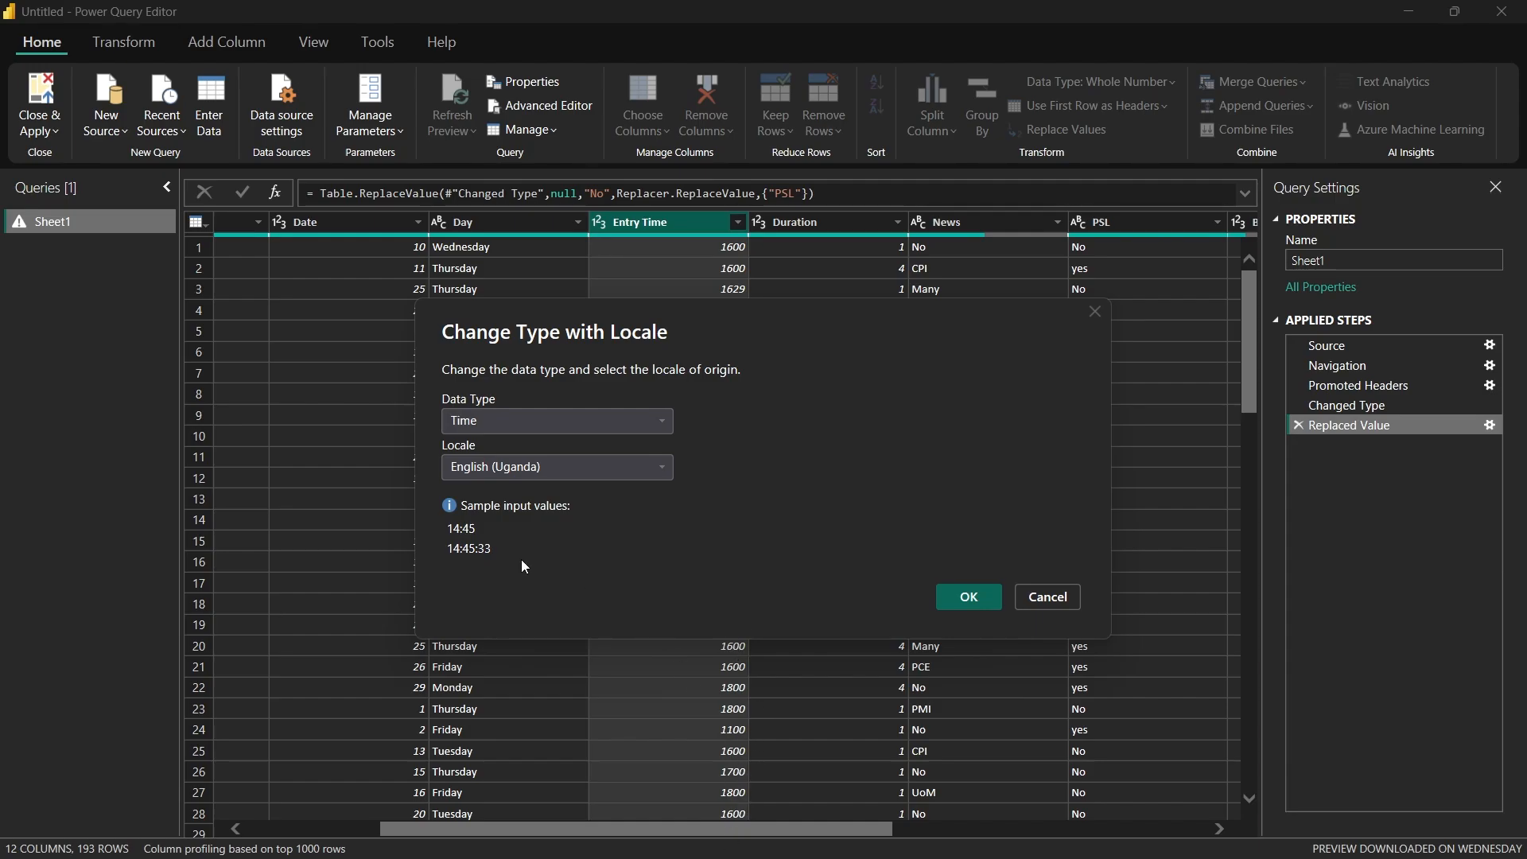
{"action": "left_click", "coordinate": [970, 595]}
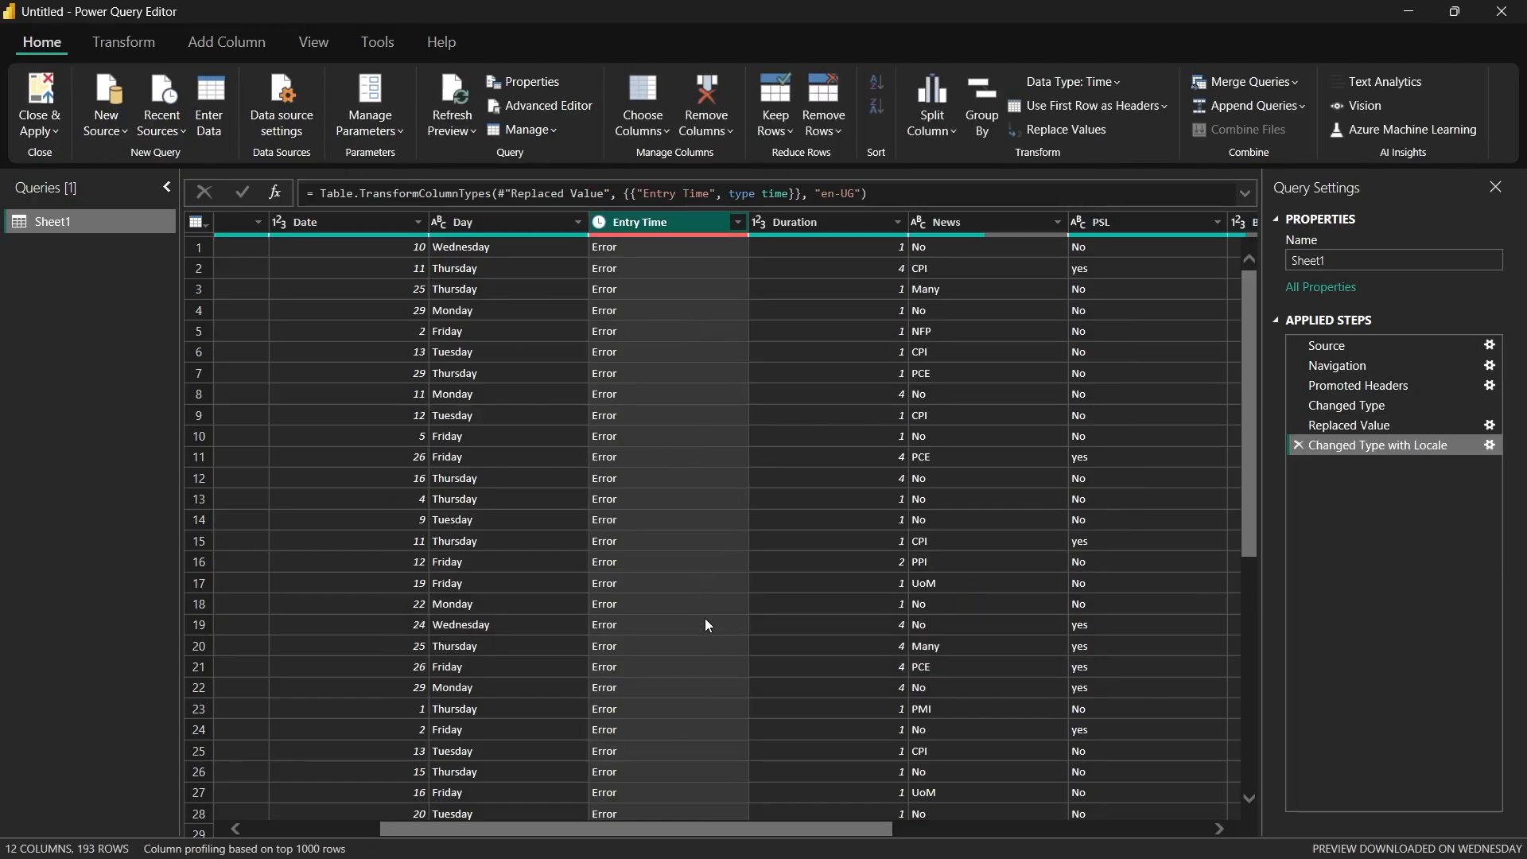
{"action": "left_click", "coordinate": [1300, 445]}
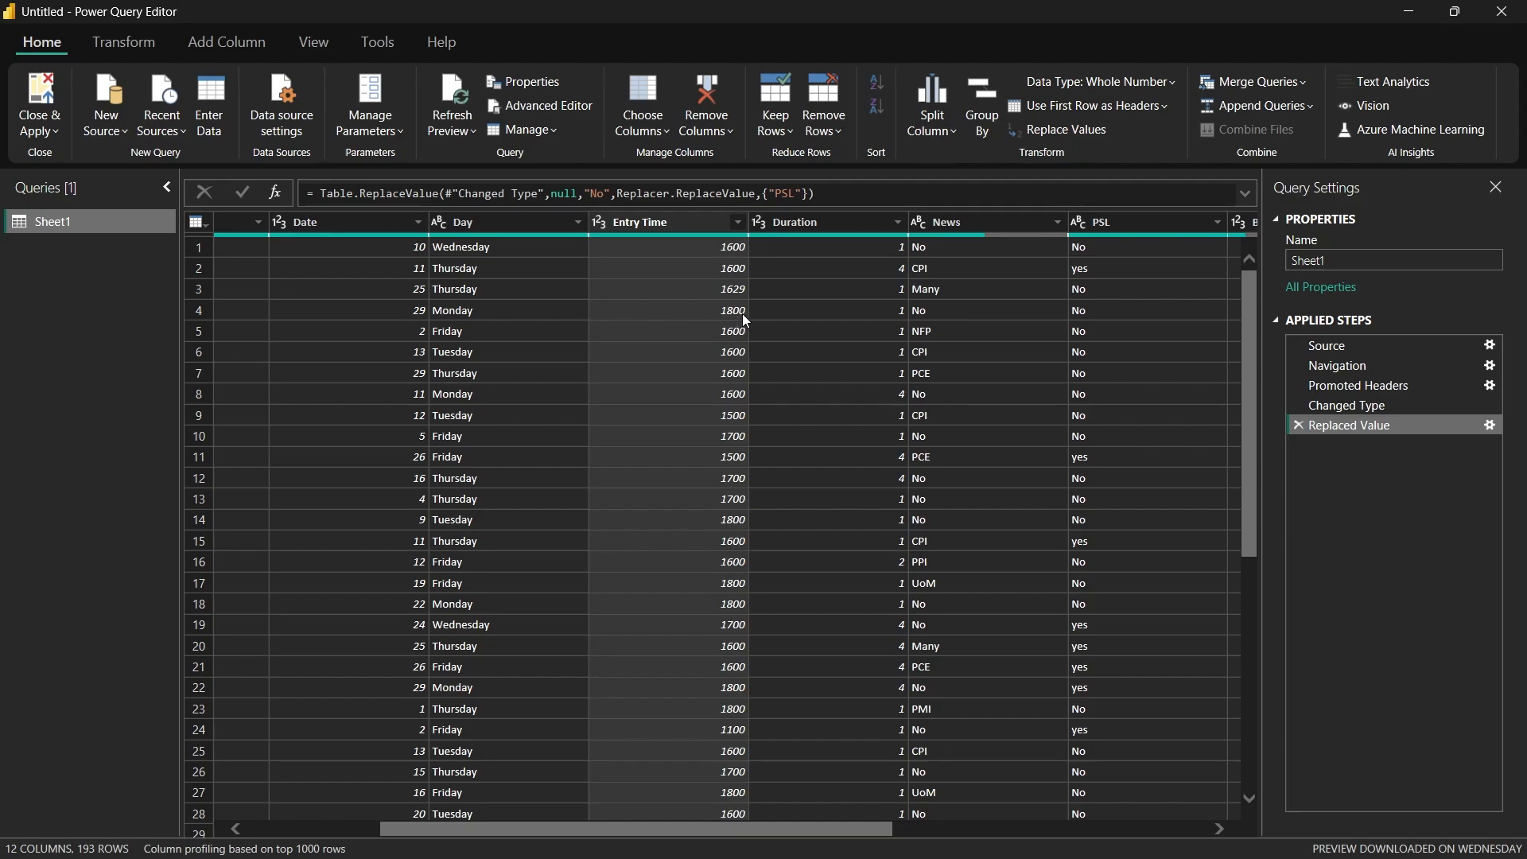
{"action": "right_click", "coordinate": [681, 319]}
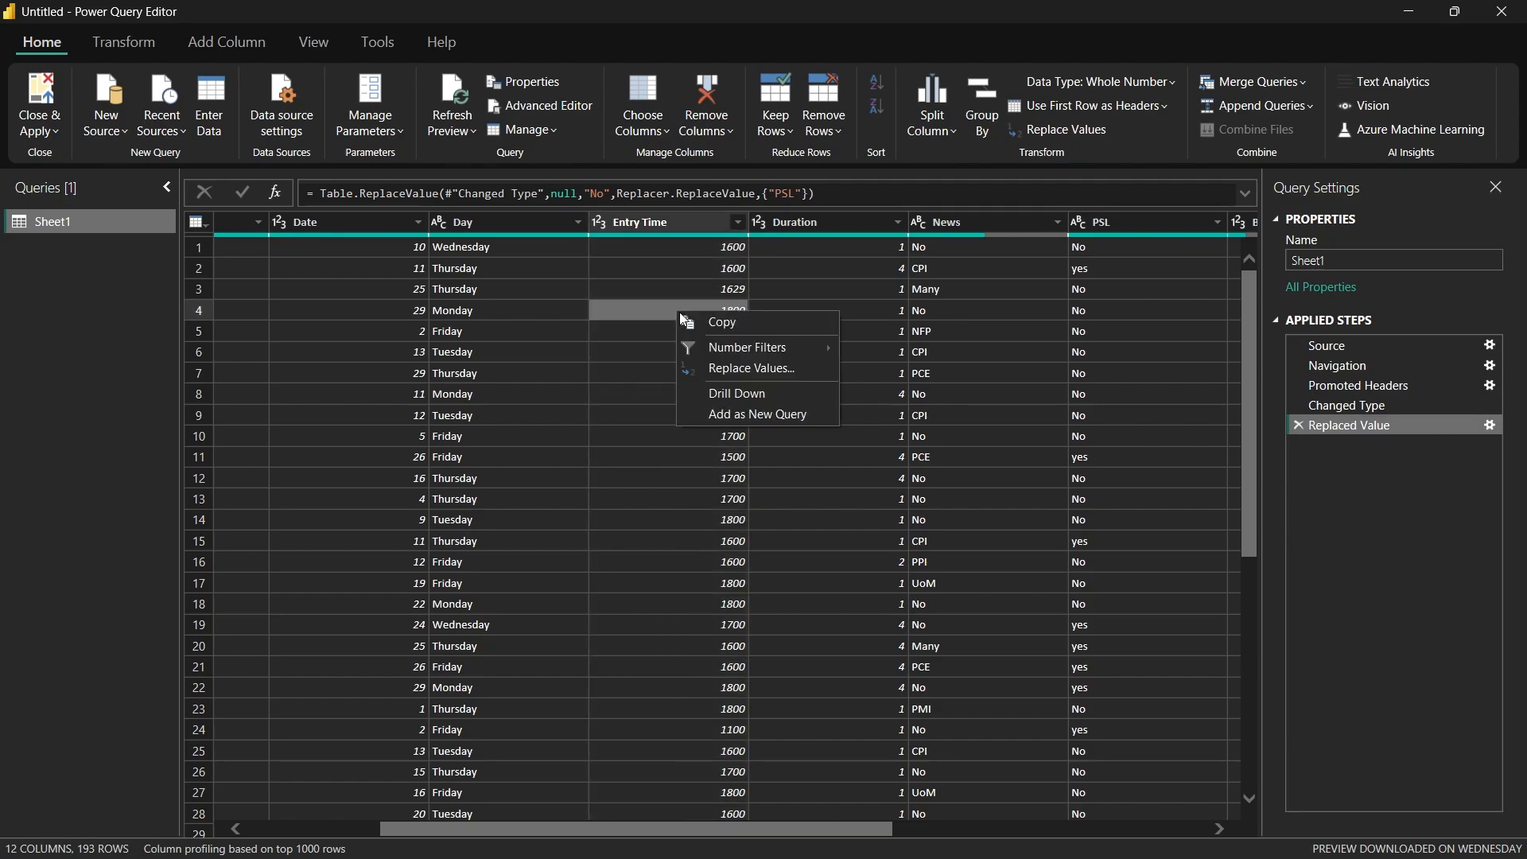
{"action": "left_click", "coordinate": [718, 369]}
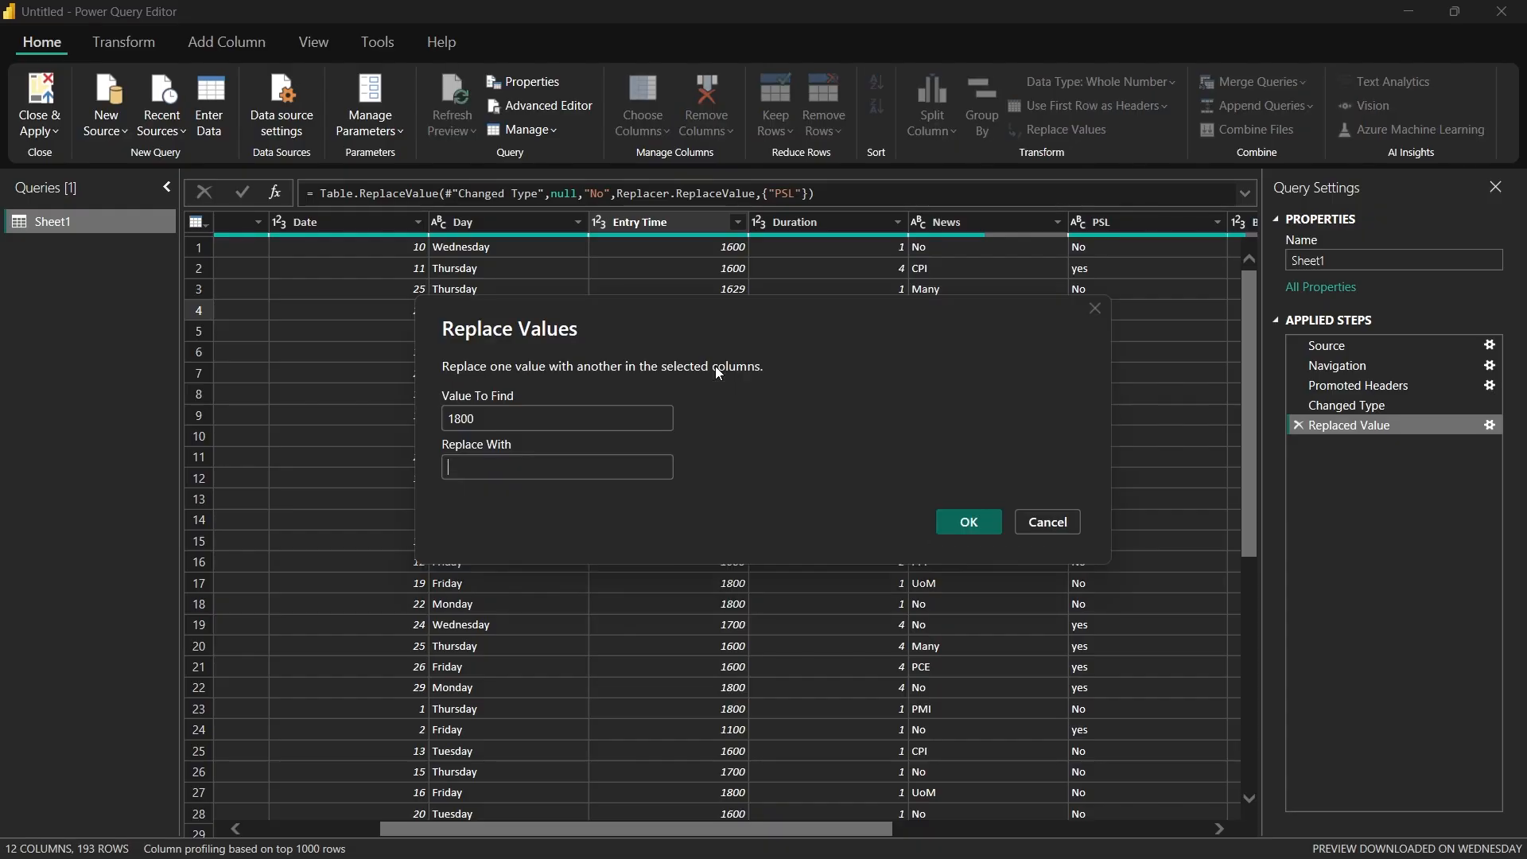
{"action": "left_click", "coordinate": [463, 419]}
{"action": "key", "text": "BackSpace"}
{"action": "key", "text": "BackSpace"}
{"action": "left_click", "coordinate": [484, 468]}
{"action": "type", "text": ":"}
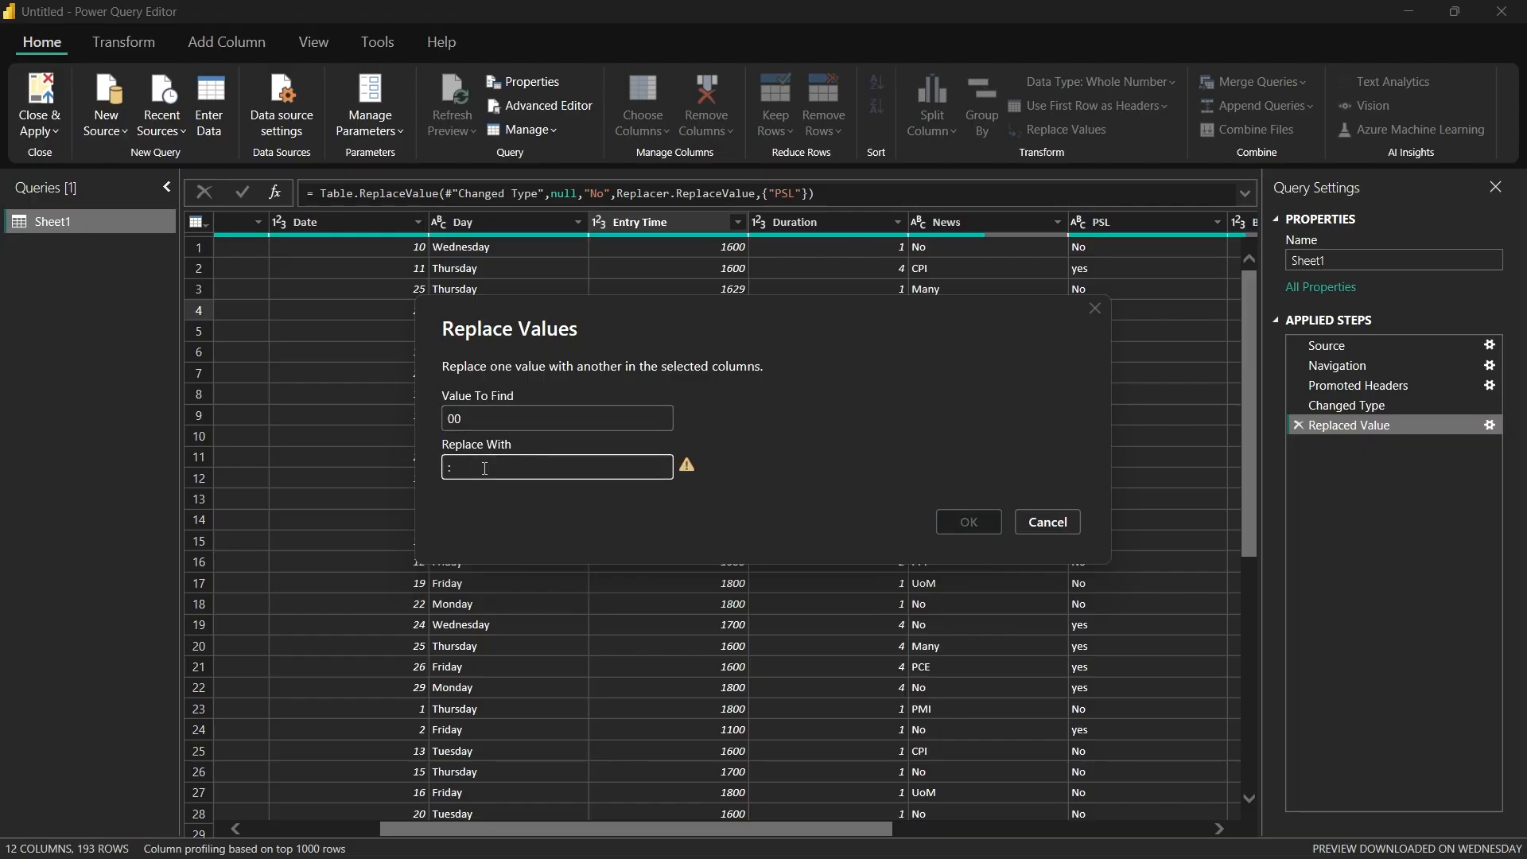
{"action": "type", "text": "00"}
{"action": "mouse_move", "coordinate": [690, 474]}
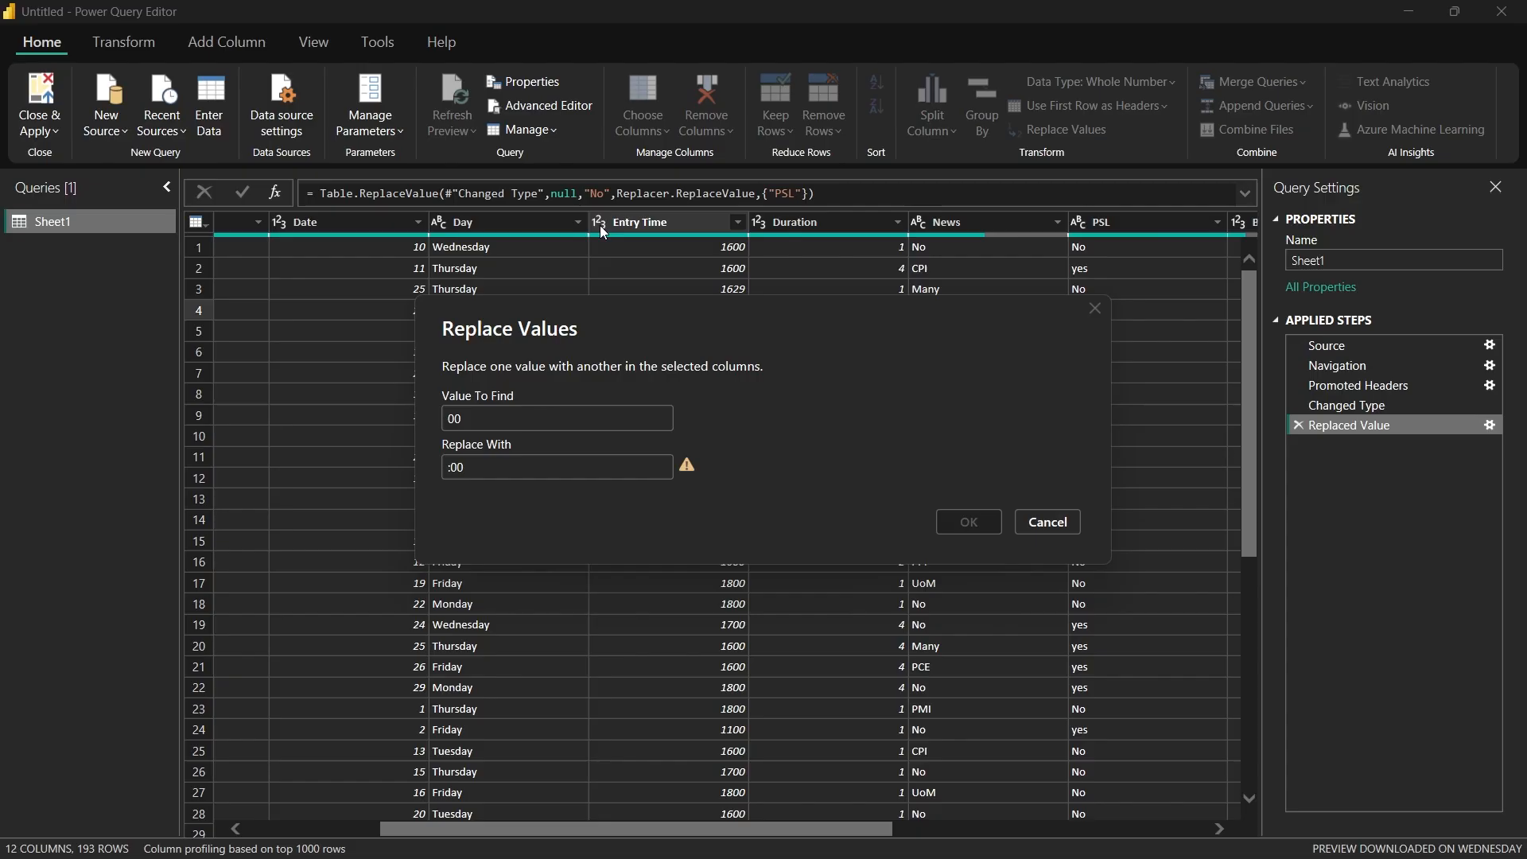
{"action": "left_click", "coordinate": [1048, 521]}
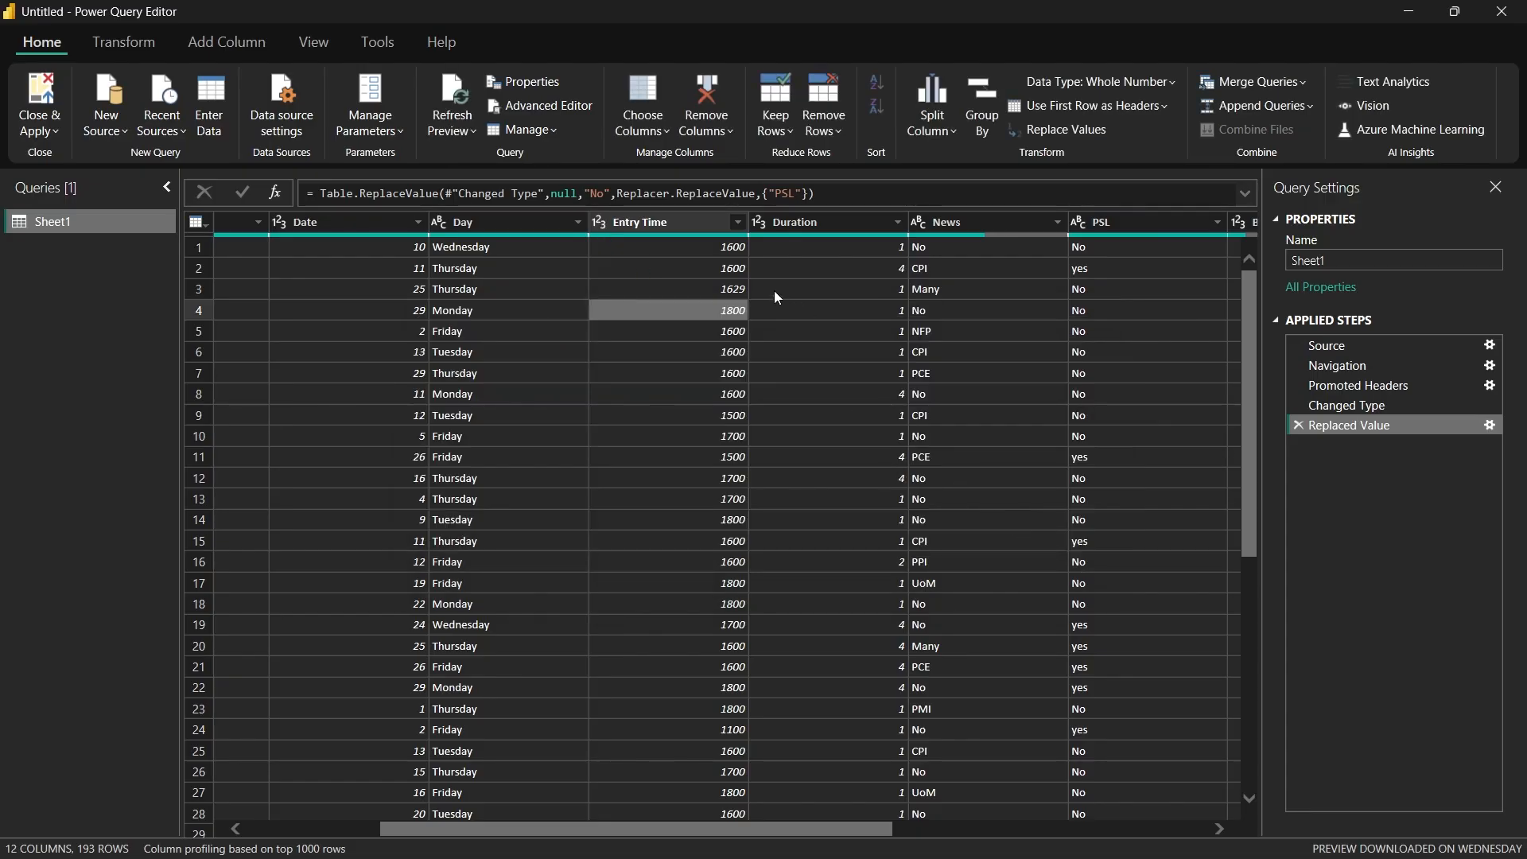
Step: Convert the Entry Time column to the Text data type and replace "00" with ":00" in it
{"action": "left_click", "coordinate": [602, 223]}
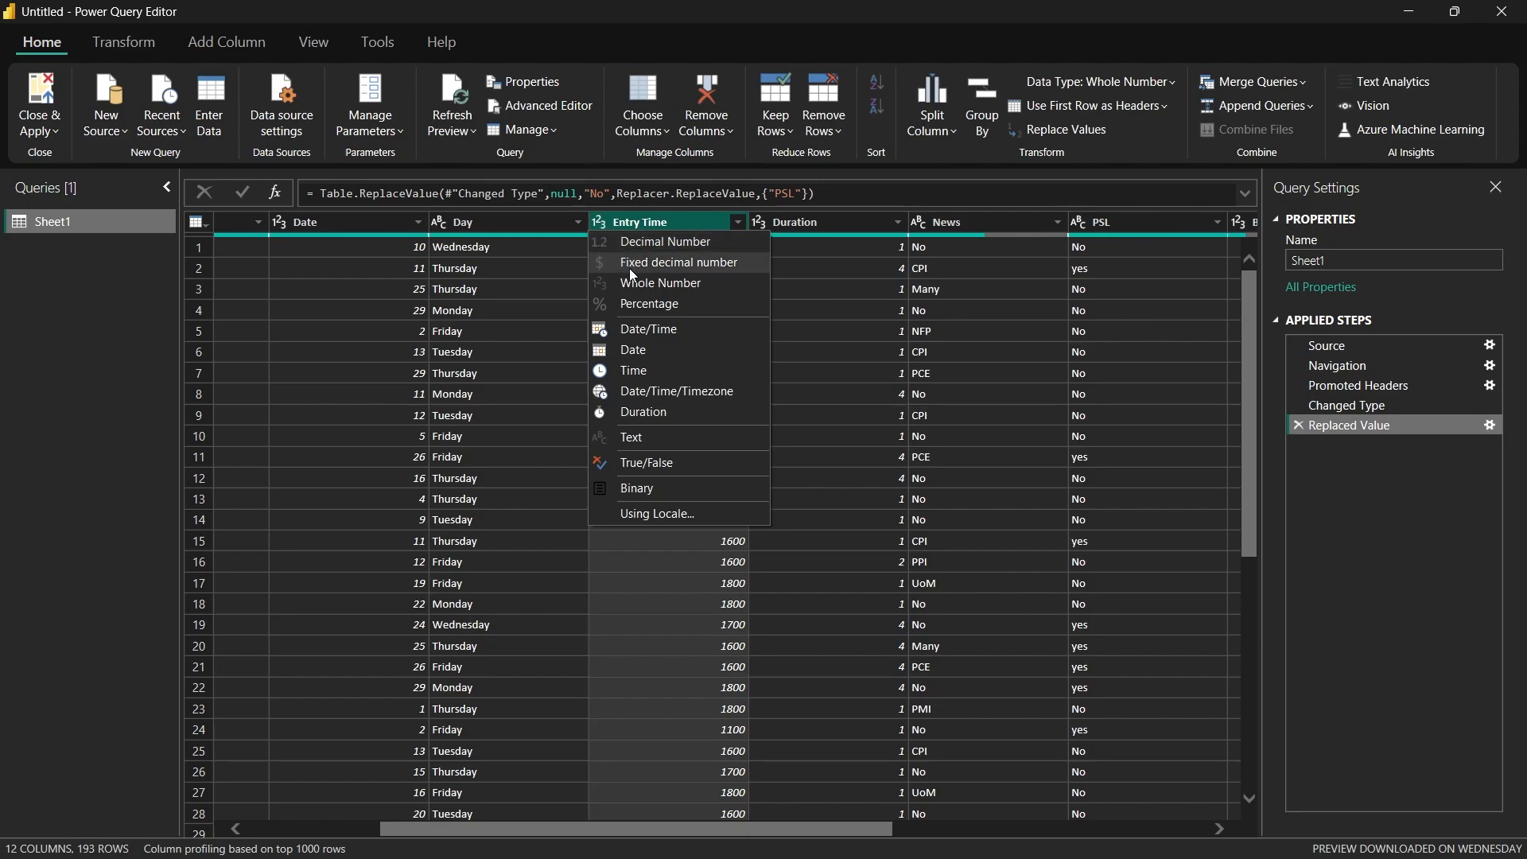
{"action": "left_click", "coordinate": [676, 439]}
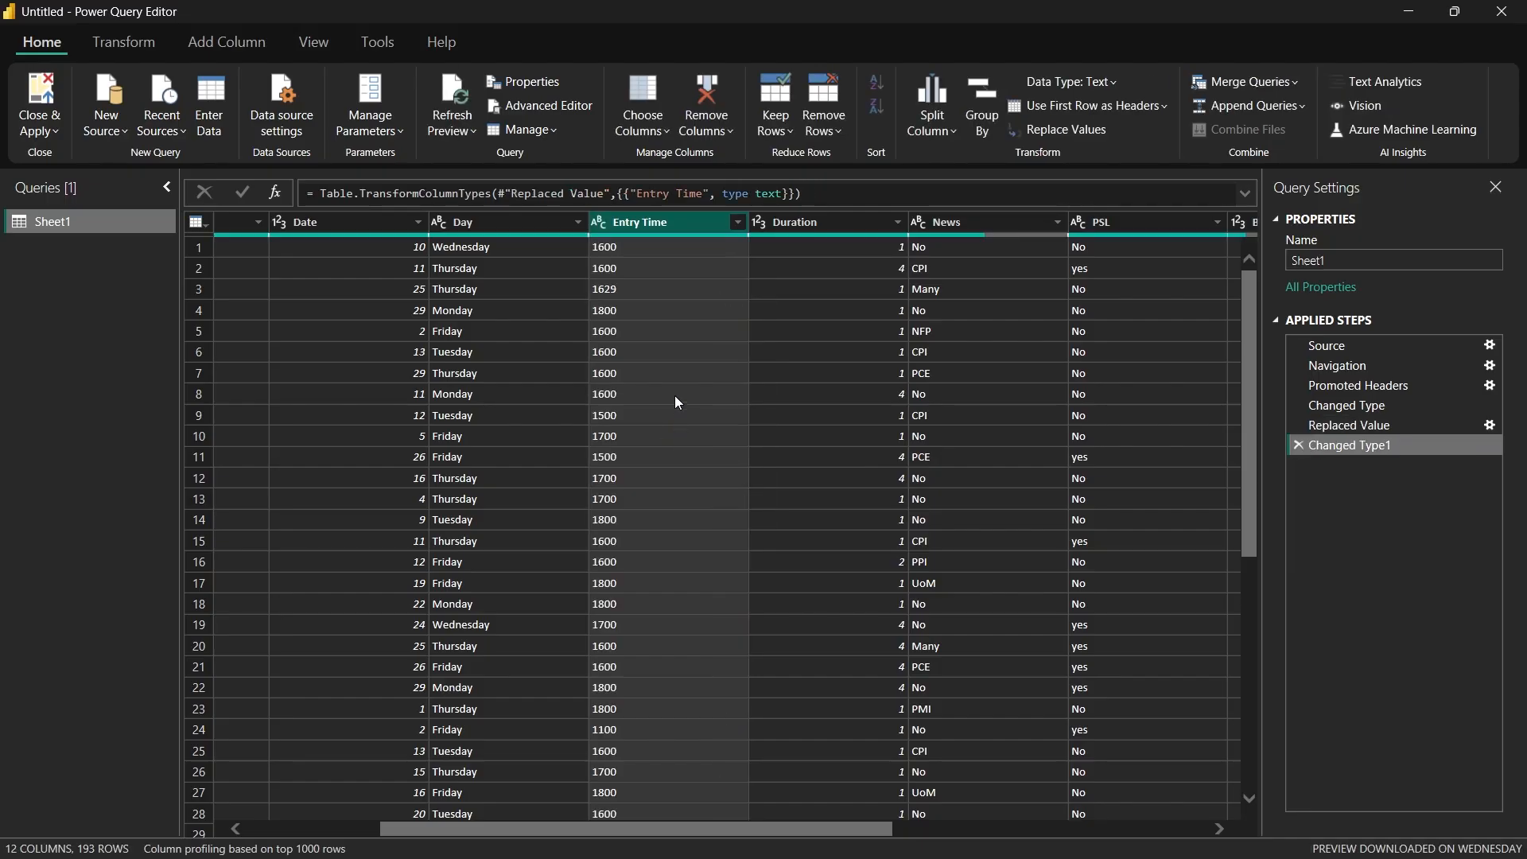
{"action": "right_click", "coordinate": [618, 252]}
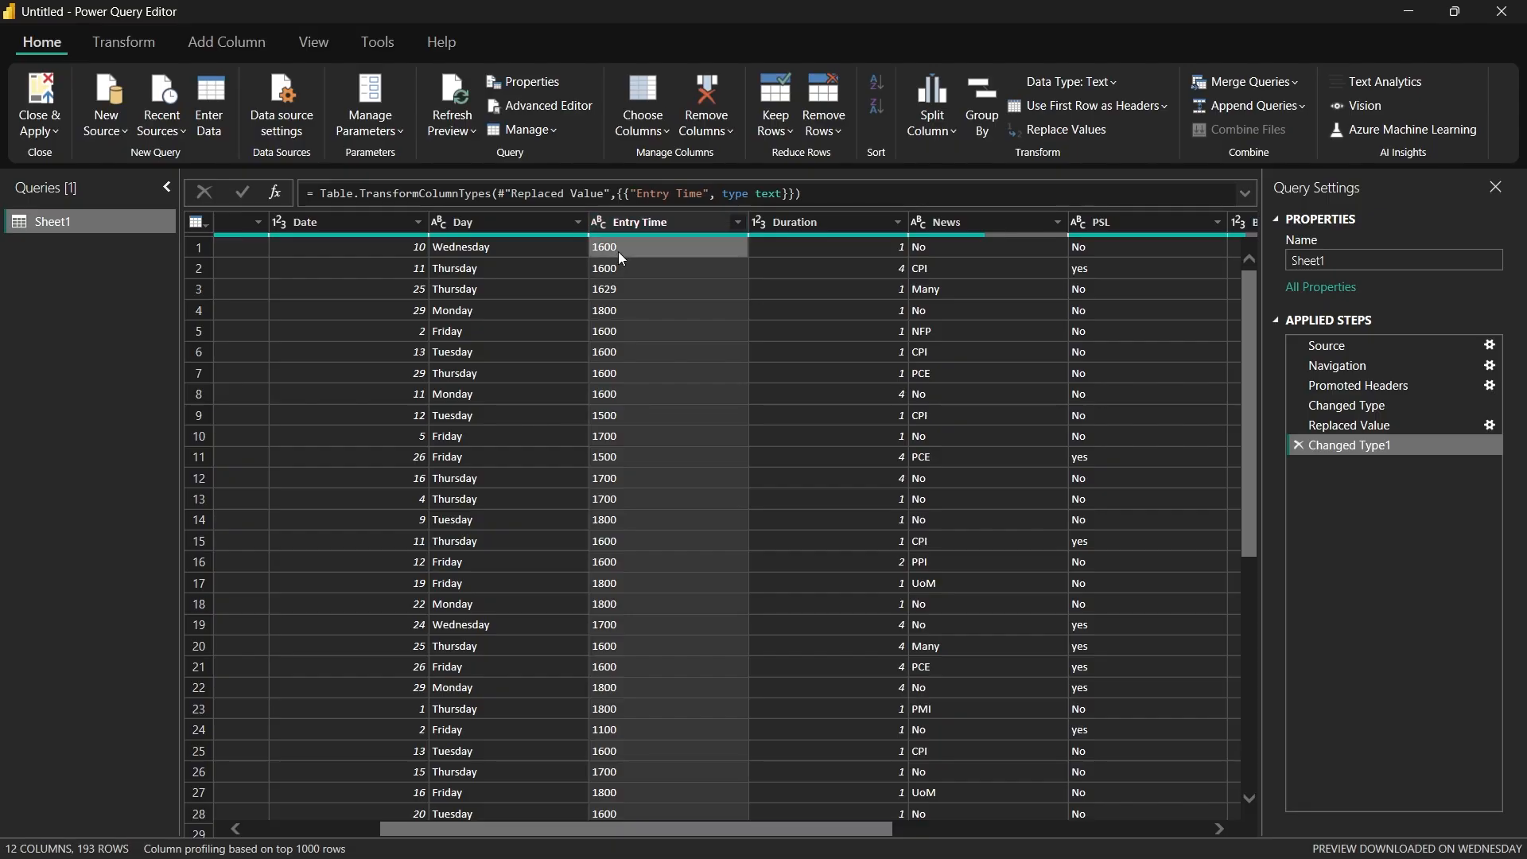
{"action": "left_click", "coordinate": [664, 300]}
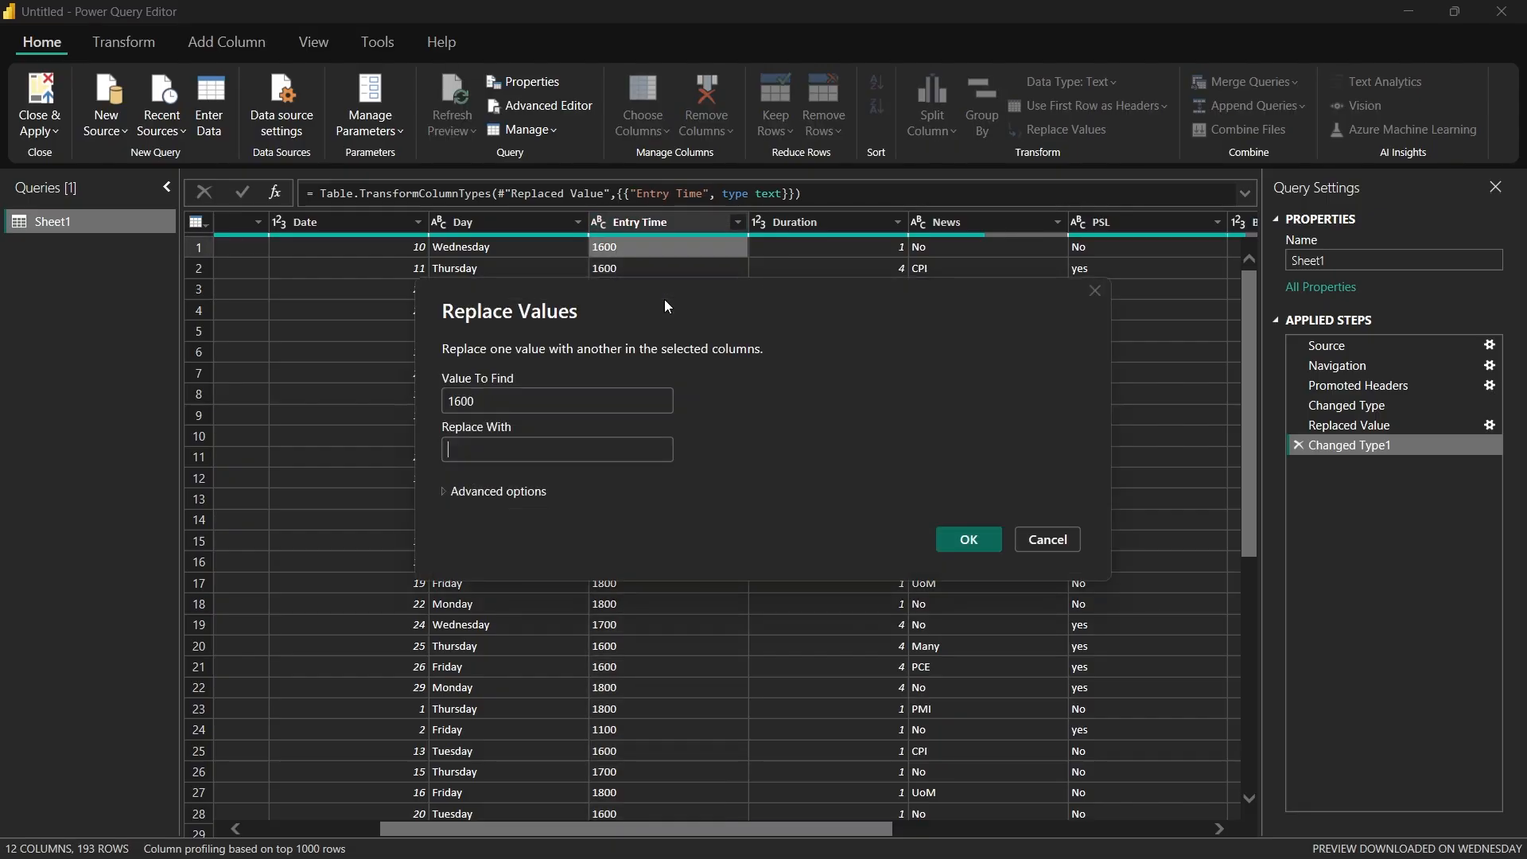
{"action": "left_click", "coordinate": [462, 402]}
{"action": "key", "text": "BackSpace"}
{"action": "key", "text": "BackSpace"}
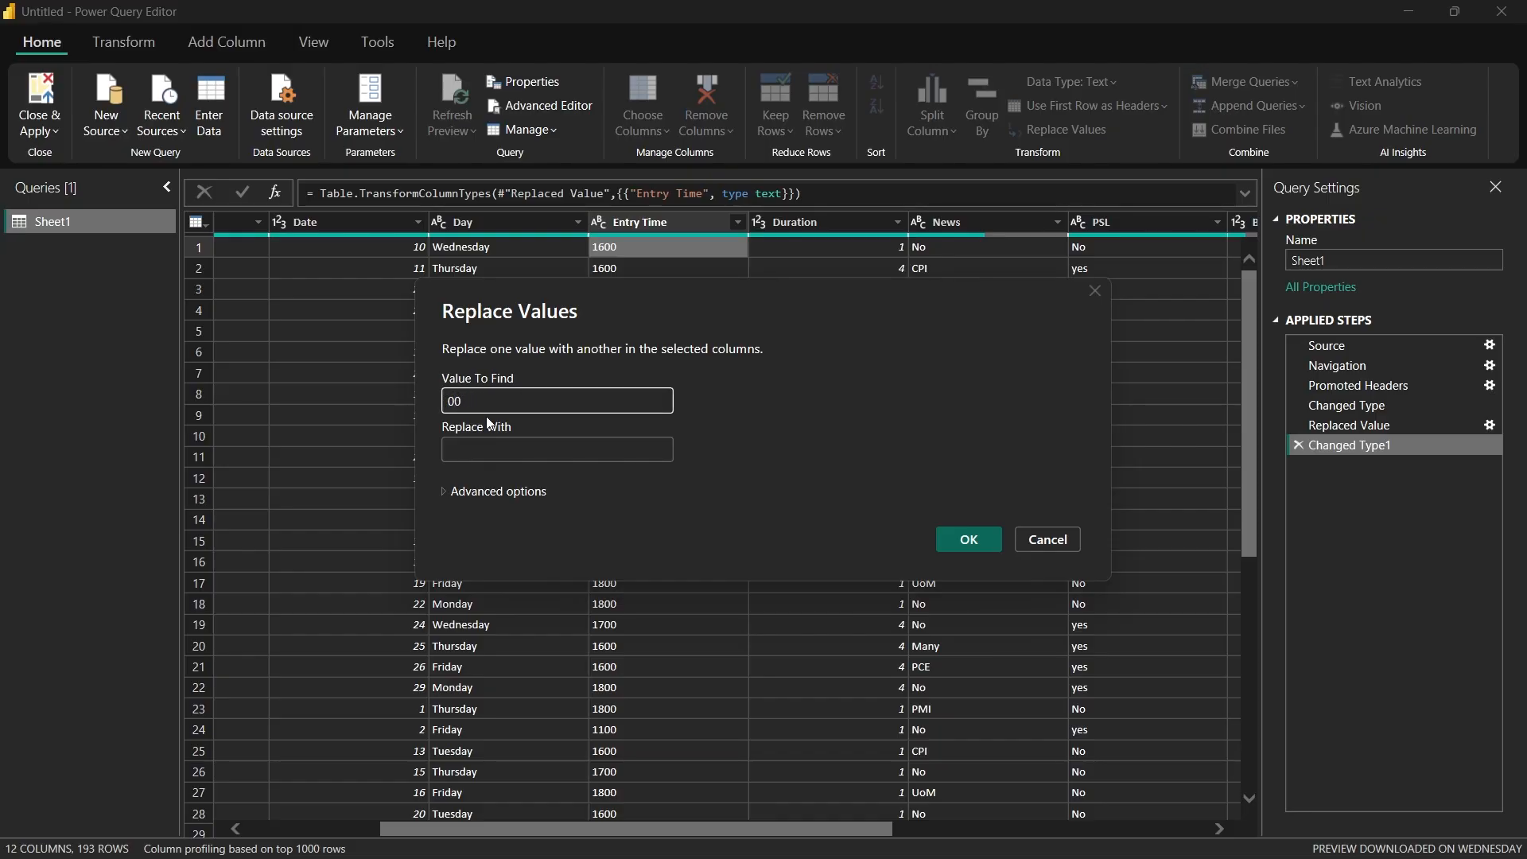
{"action": "left_click", "coordinate": [482, 451]}
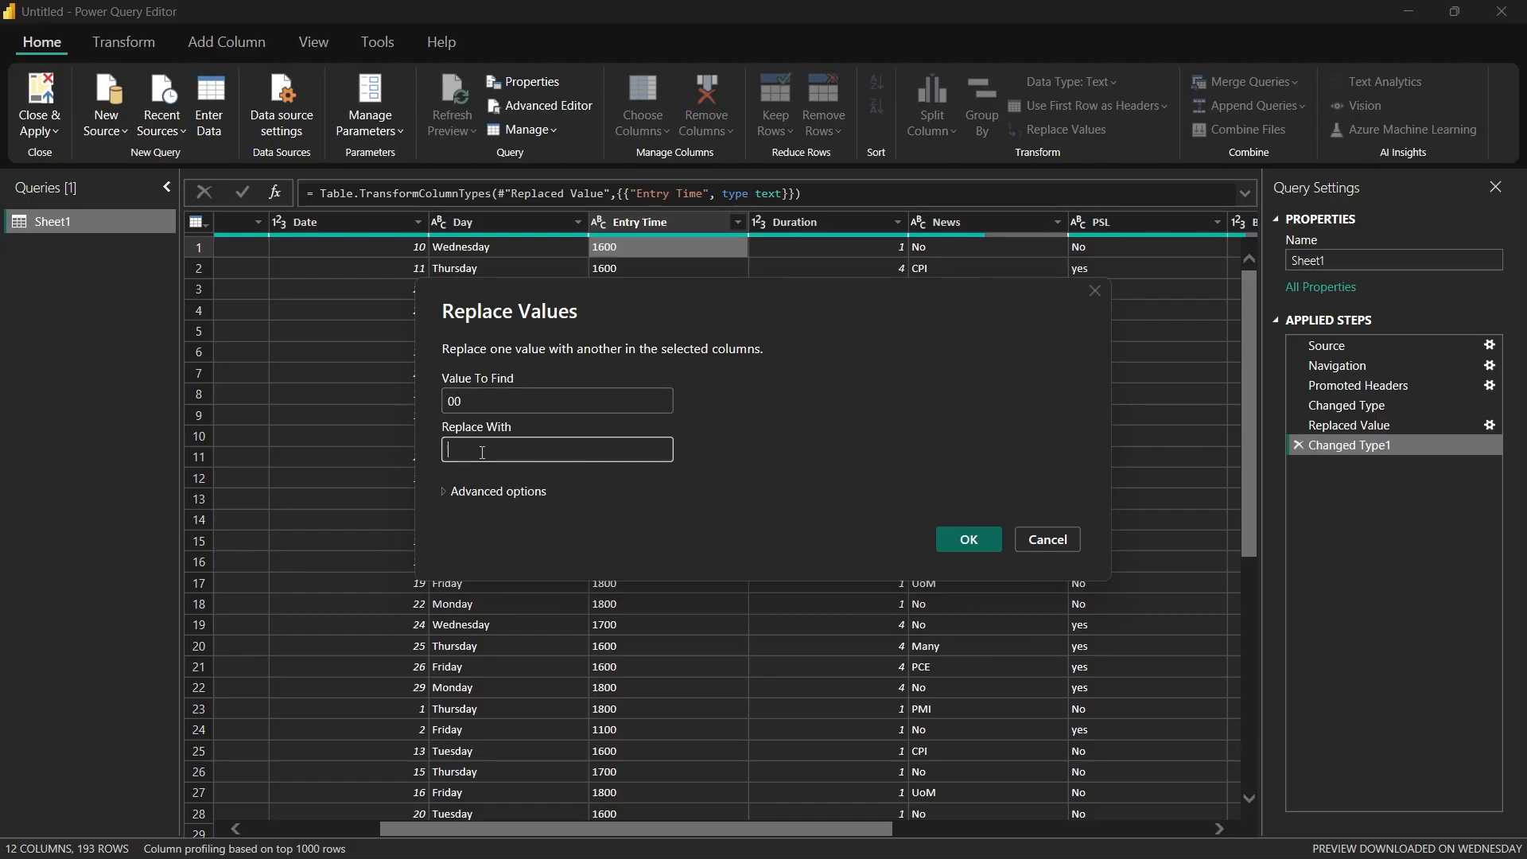
{"action": "type", "text": ":00"}
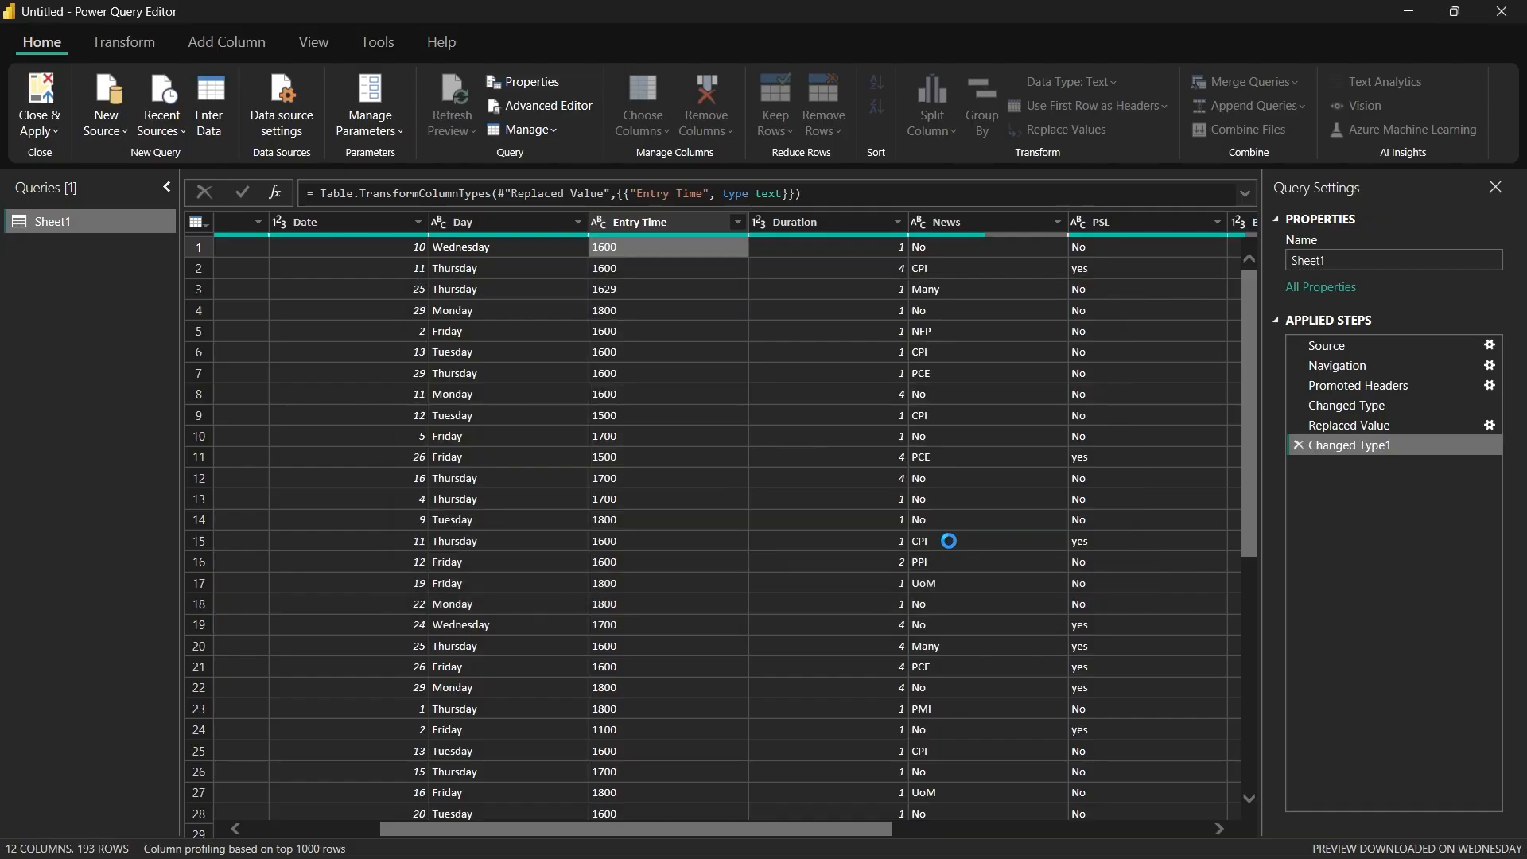
{"action": "left_click", "coordinate": [946, 541]}
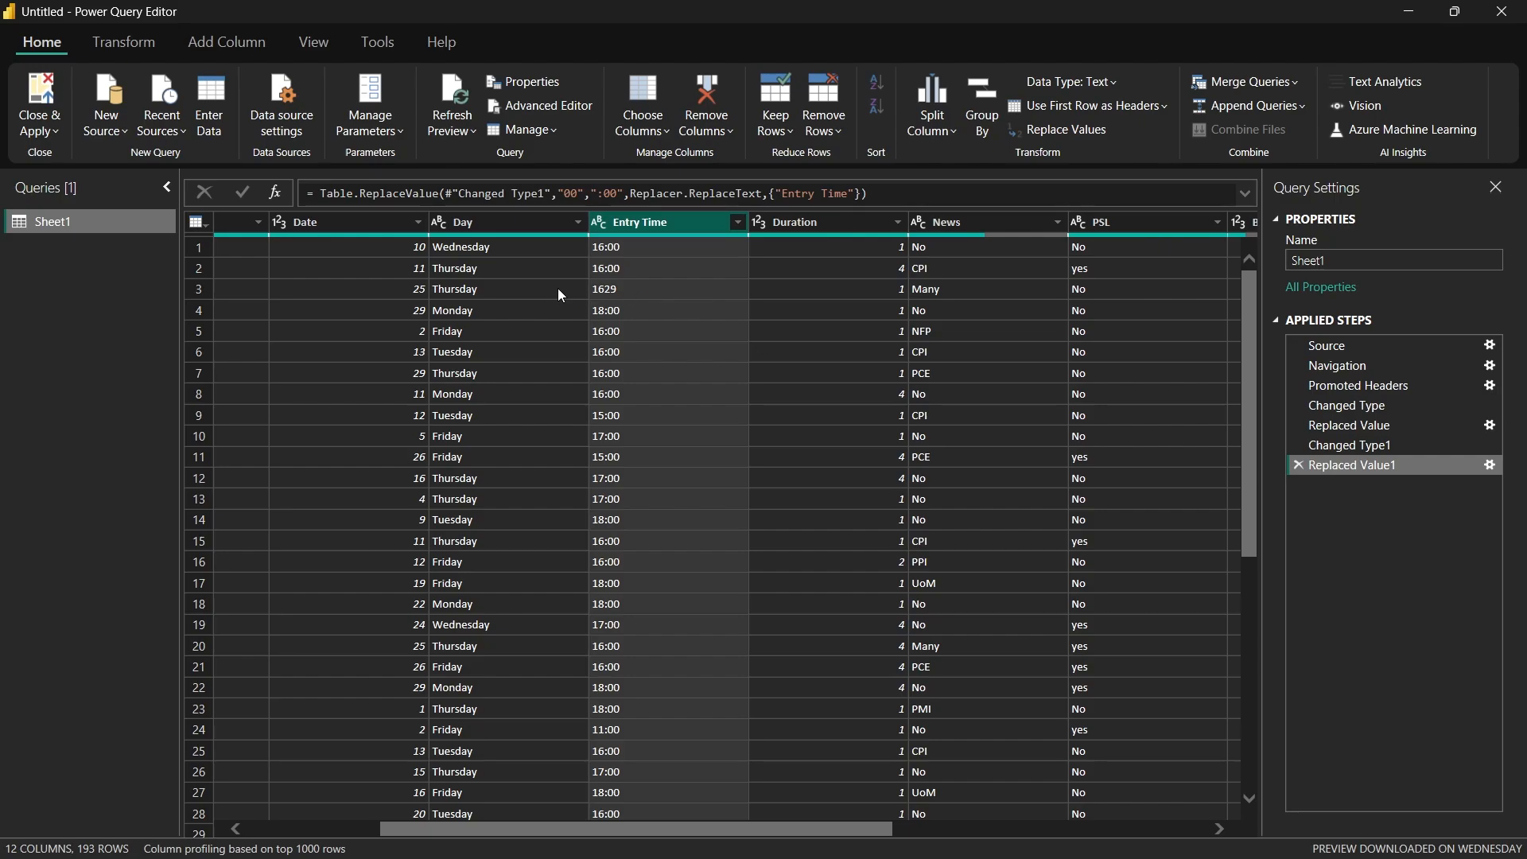
Step: Replace "29" with ":00" in the Entry Time column
{"action": "scroll", "coordinate": [617, 393], "scroll_direction": "down", "scroll_amount": 15}
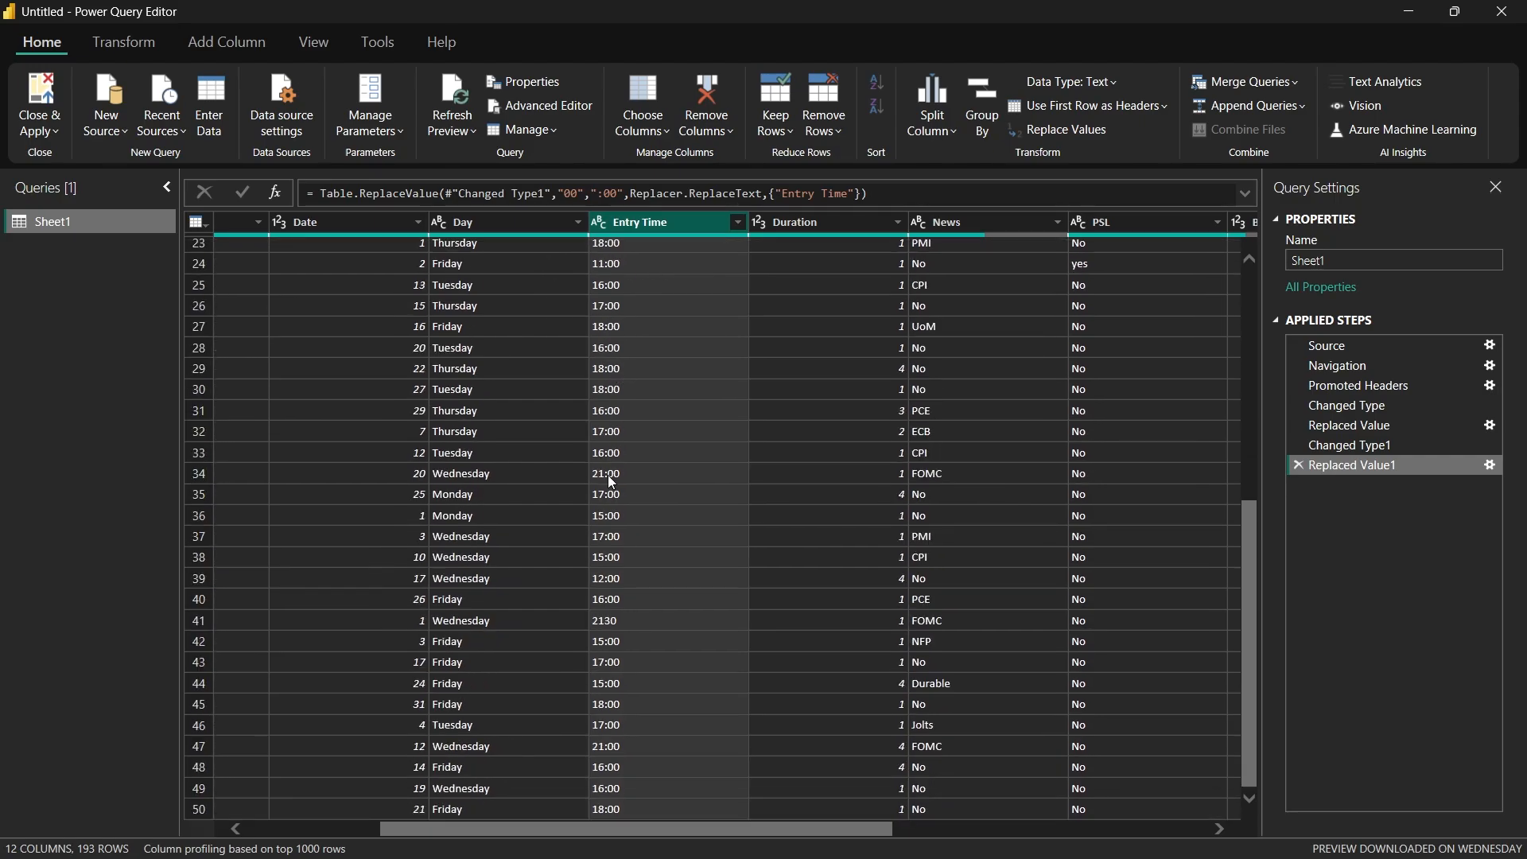
{"action": "scroll", "coordinate": [611, 482], "scroll_direction": "down", "scroll_amount": 7}
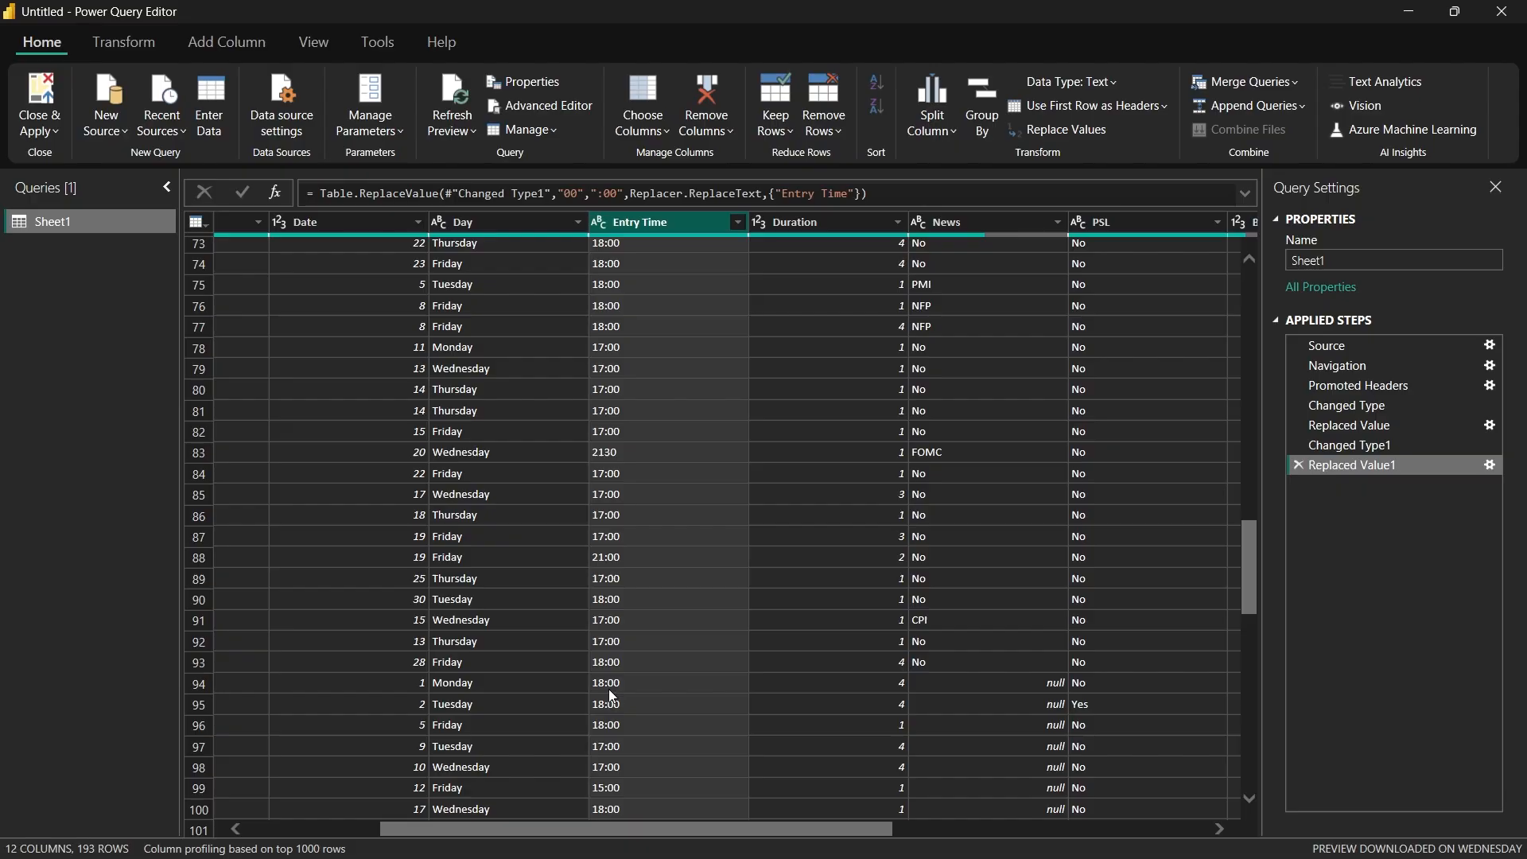
{"action": "scroll", "coordinate": [627, 571], "scroll_direction": "down", "scroll_amount": 17}
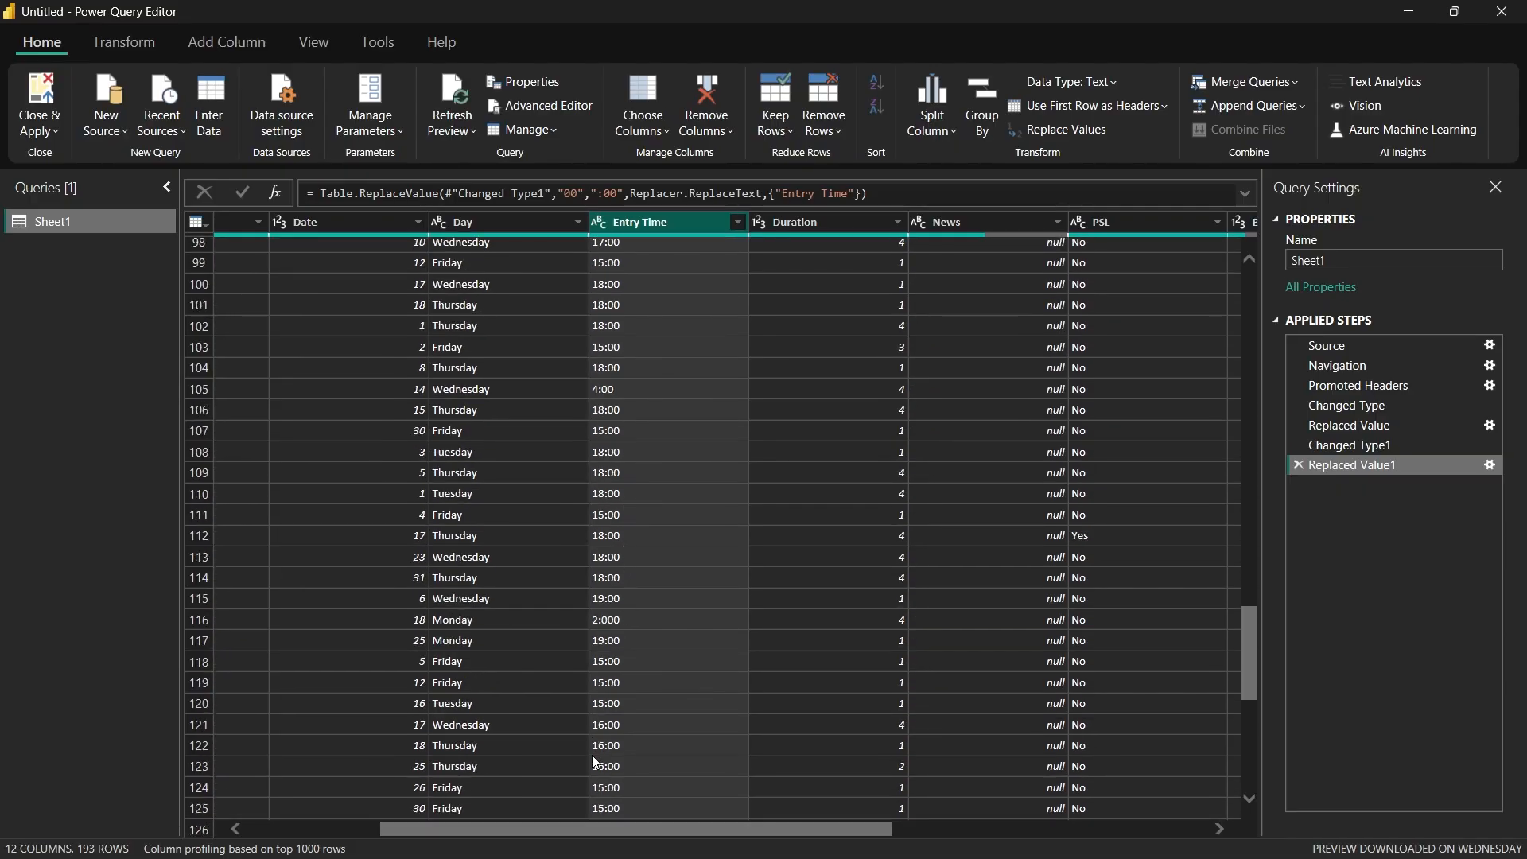
{"action": "scroll", "coordinate": [616, 700], "scroll_direction": "down", "scroll_amount": 14}
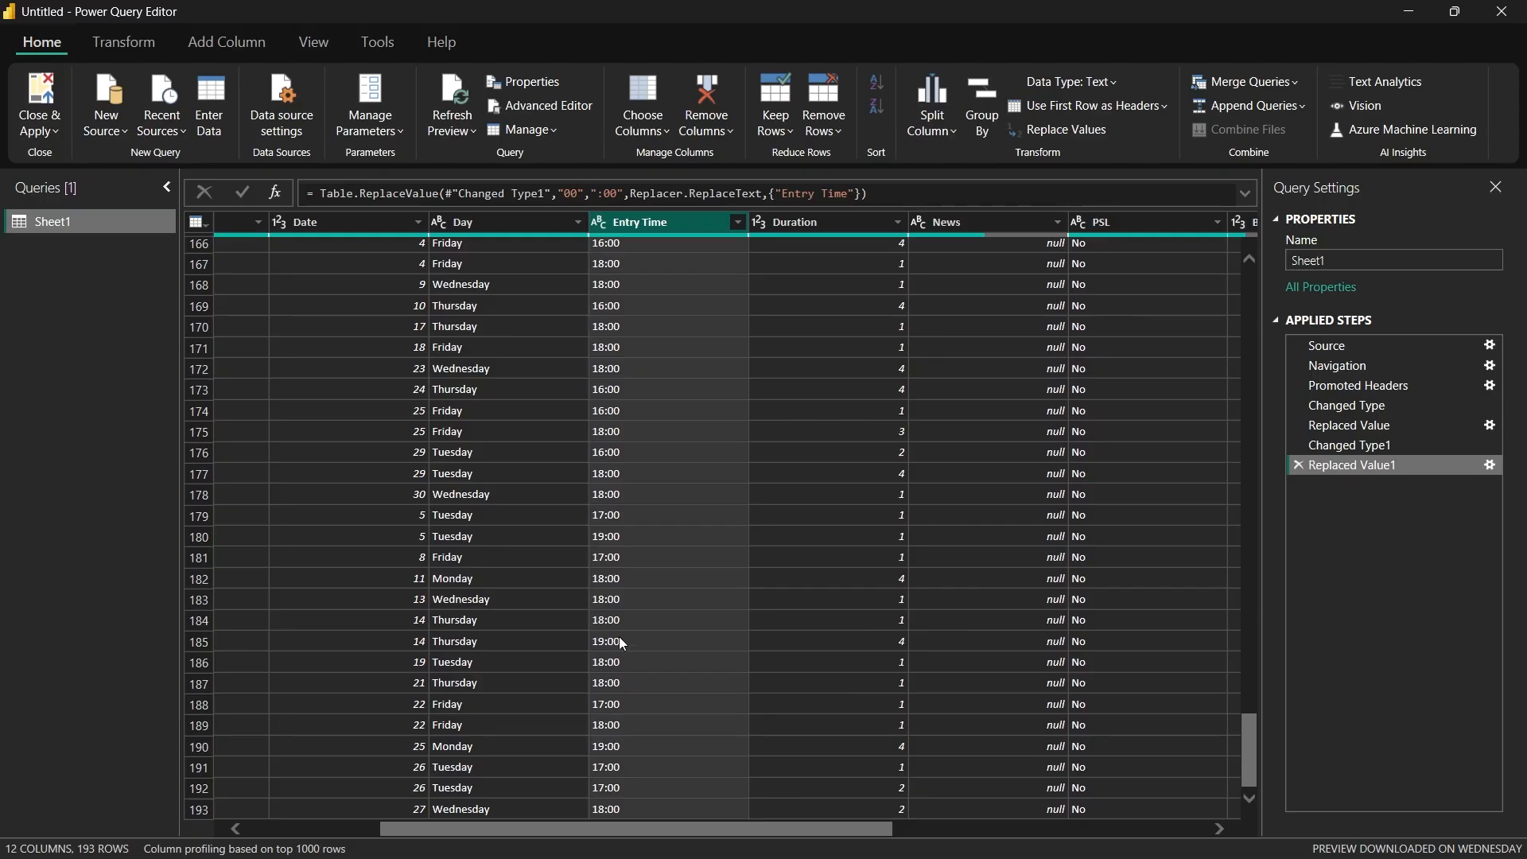
{"action": "scroll", "coordinate": [621, 639], "scroll_direction": "up", "scroll_amount": 12}
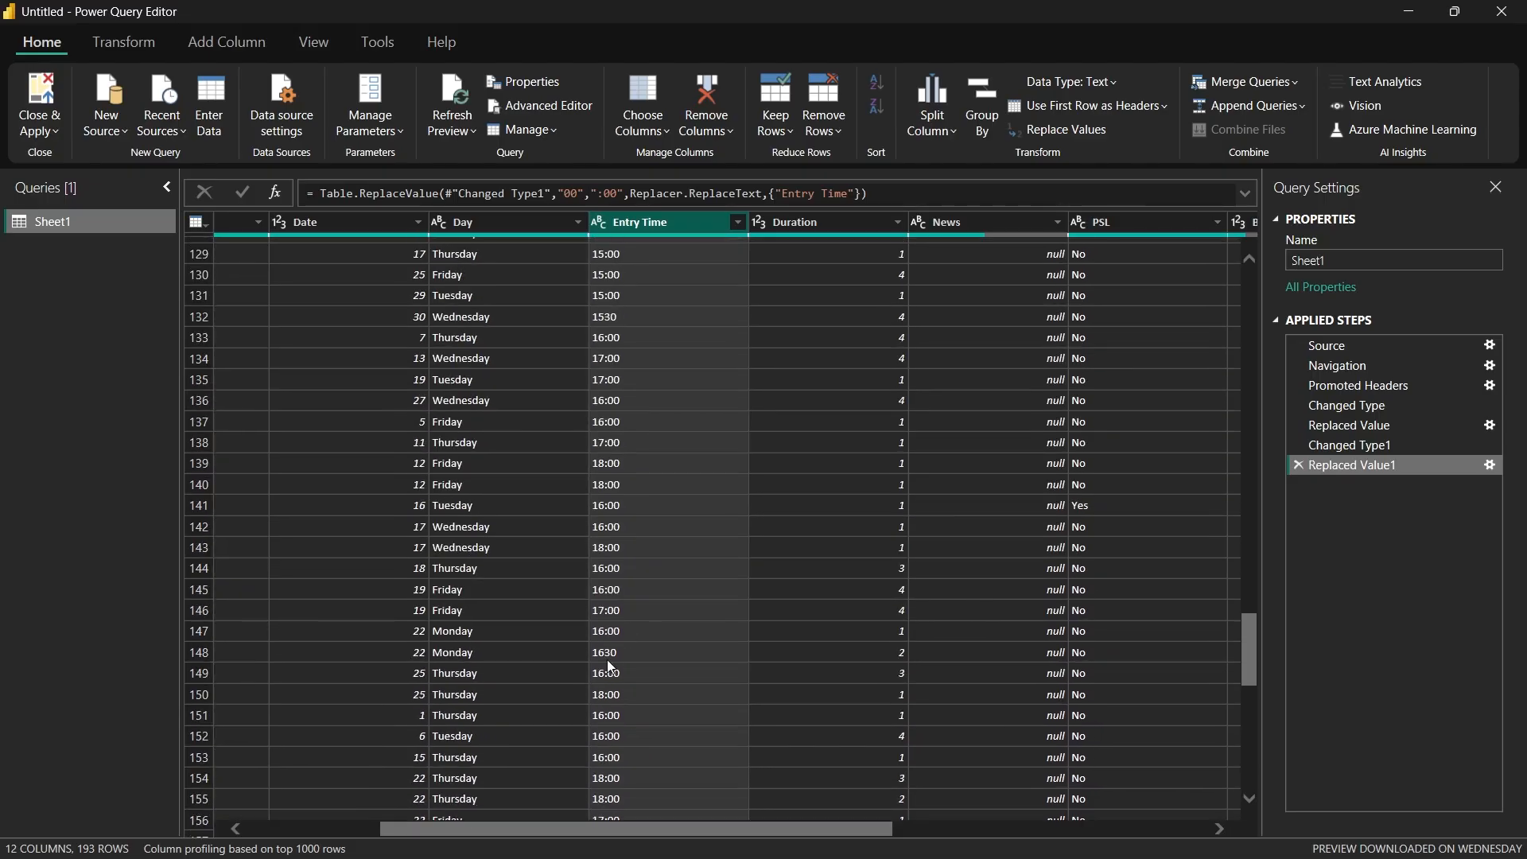
{"action": "scroll", "coordinate": [628, 644], "scroll_direction": "up", "scroll_amount": 20}
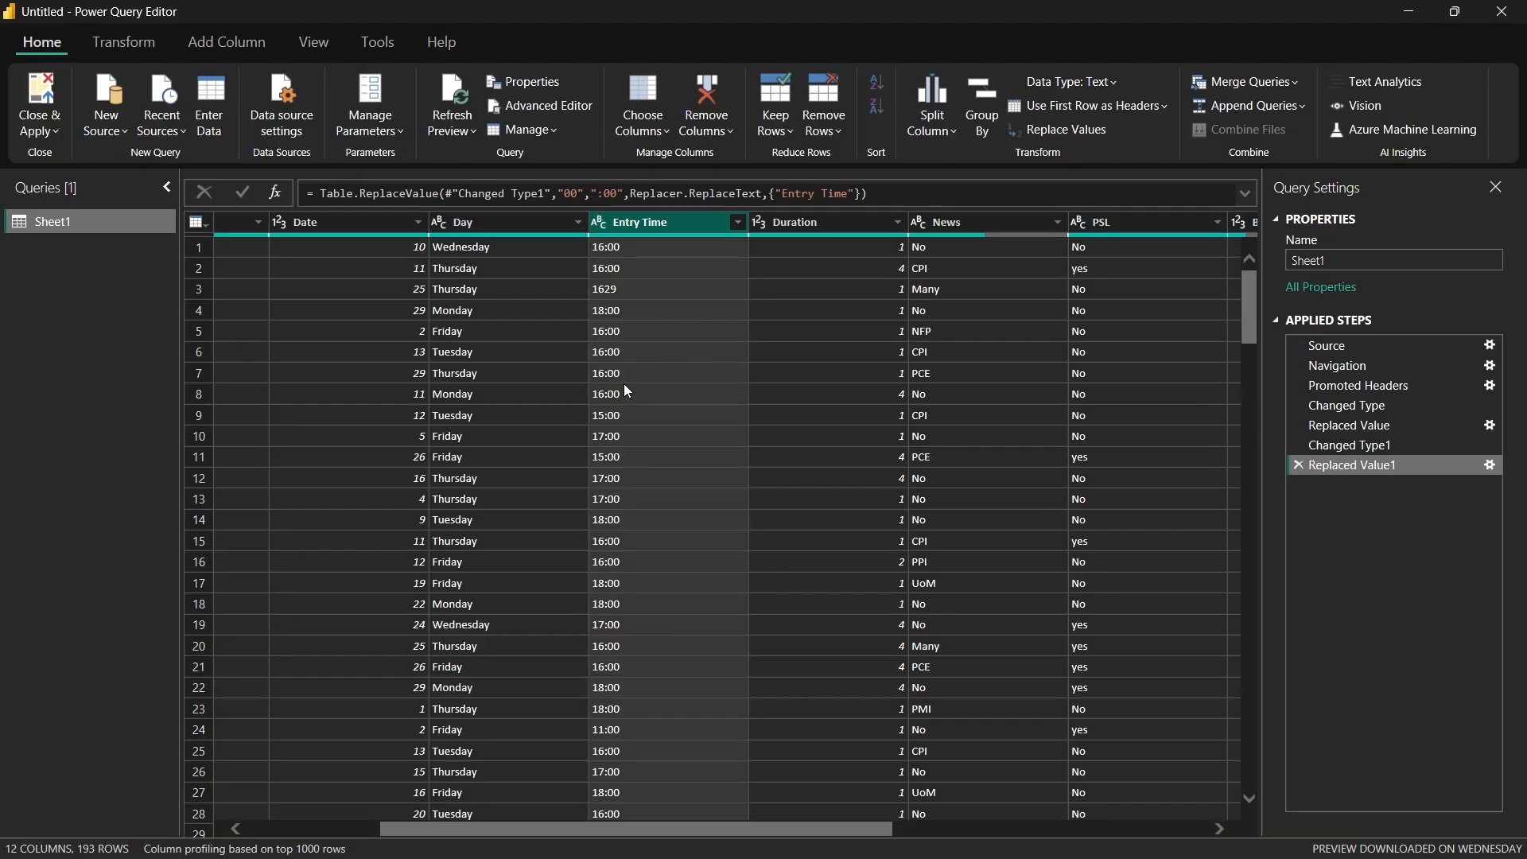
{"action": "right_click", "coordinate": [628, 288]}
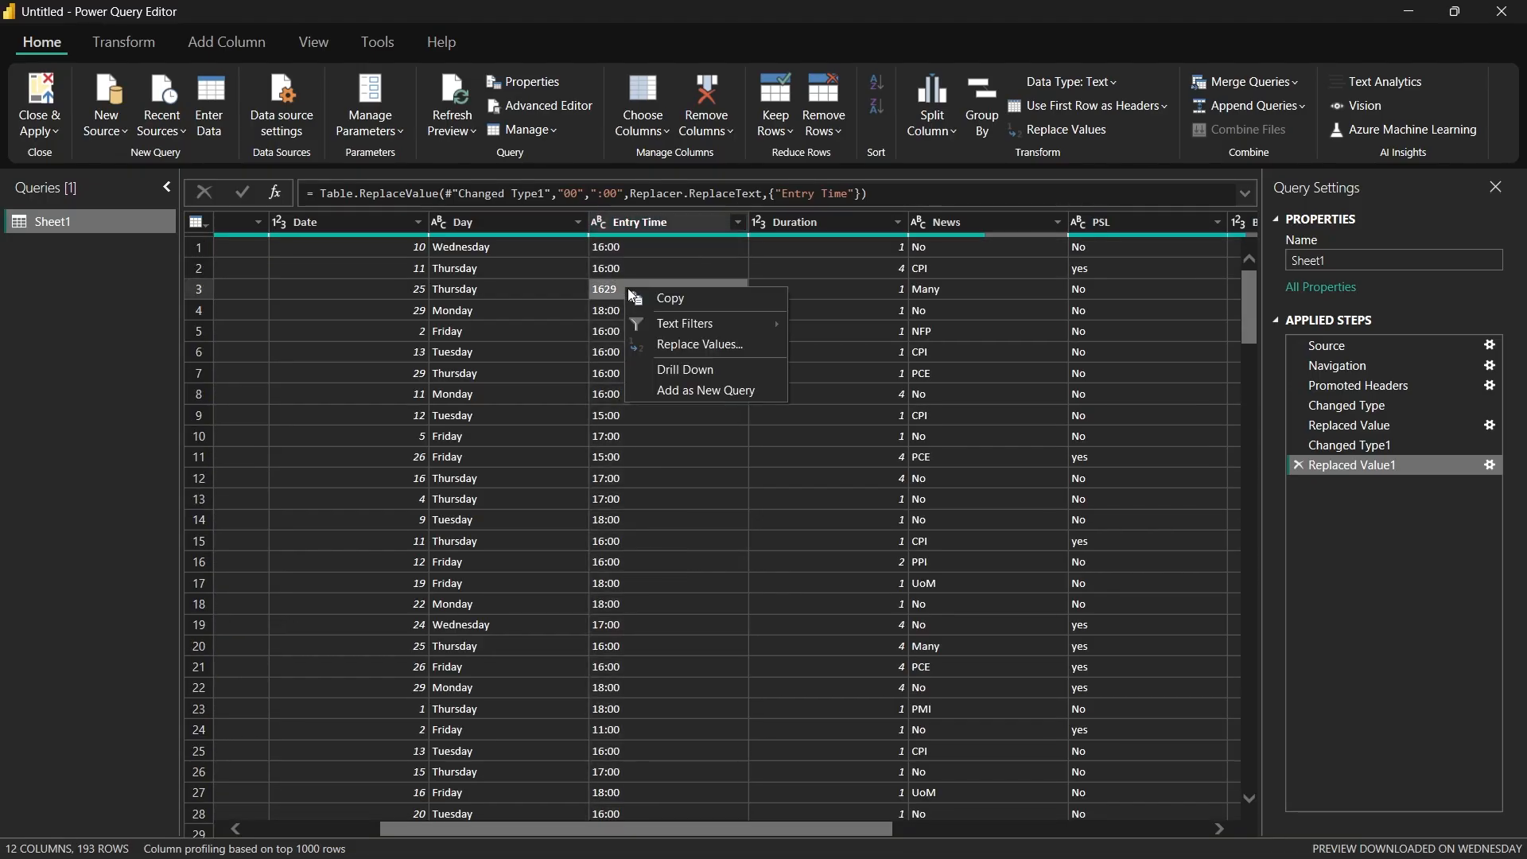
{"action": "left_click", "coordinate": [681, 343]}
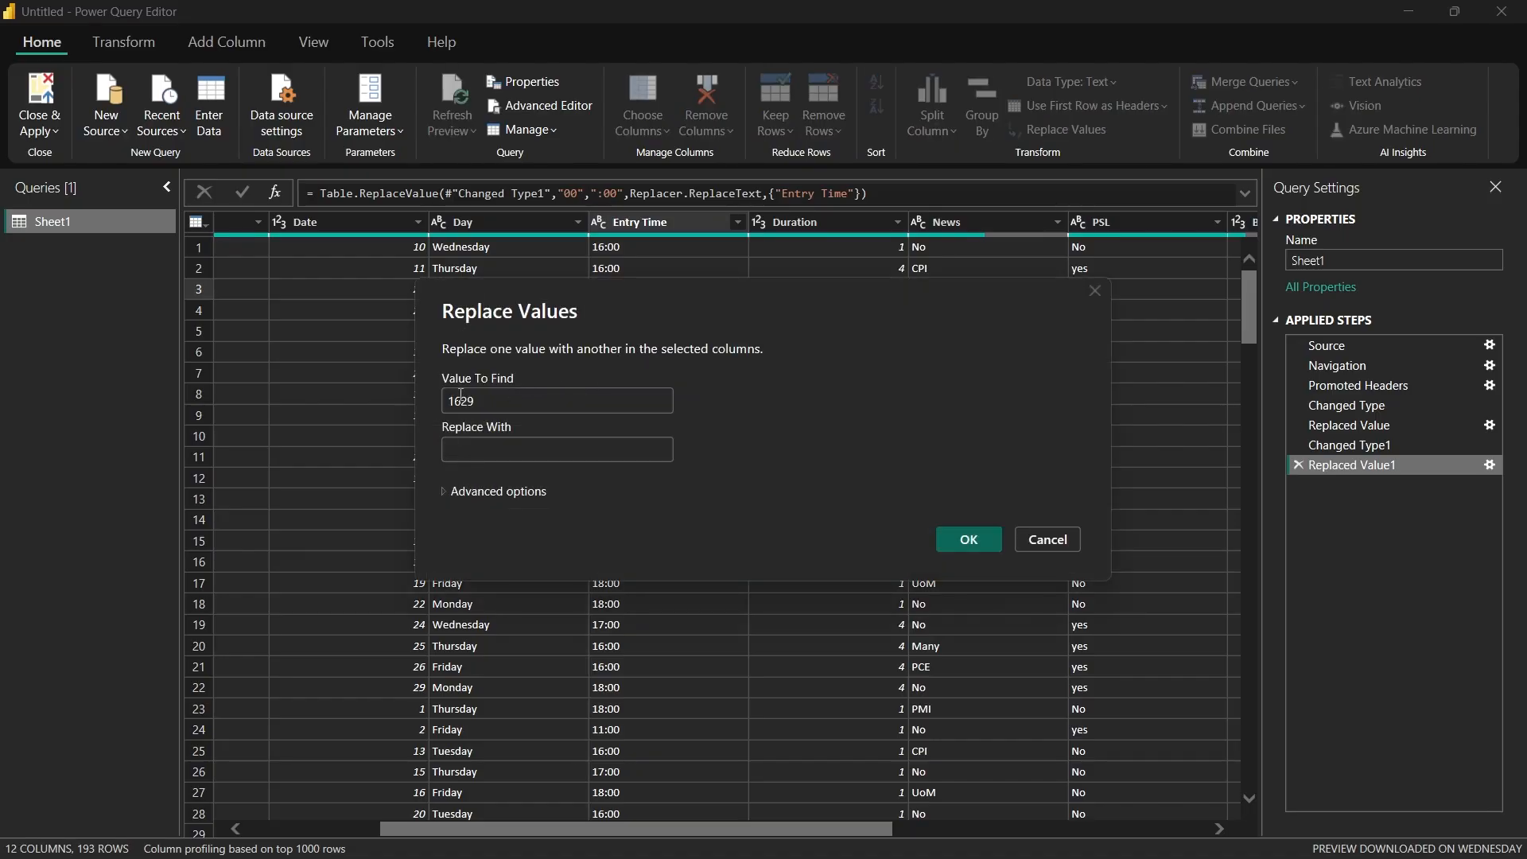
{"action": "left_click", "coordinate": [461, 400]}
{"action": "key", "text": "BackSpace"}
{"action": "key", "text": "BackSpace"}
{"action": "left_click", "coordinate": [473, 451]}
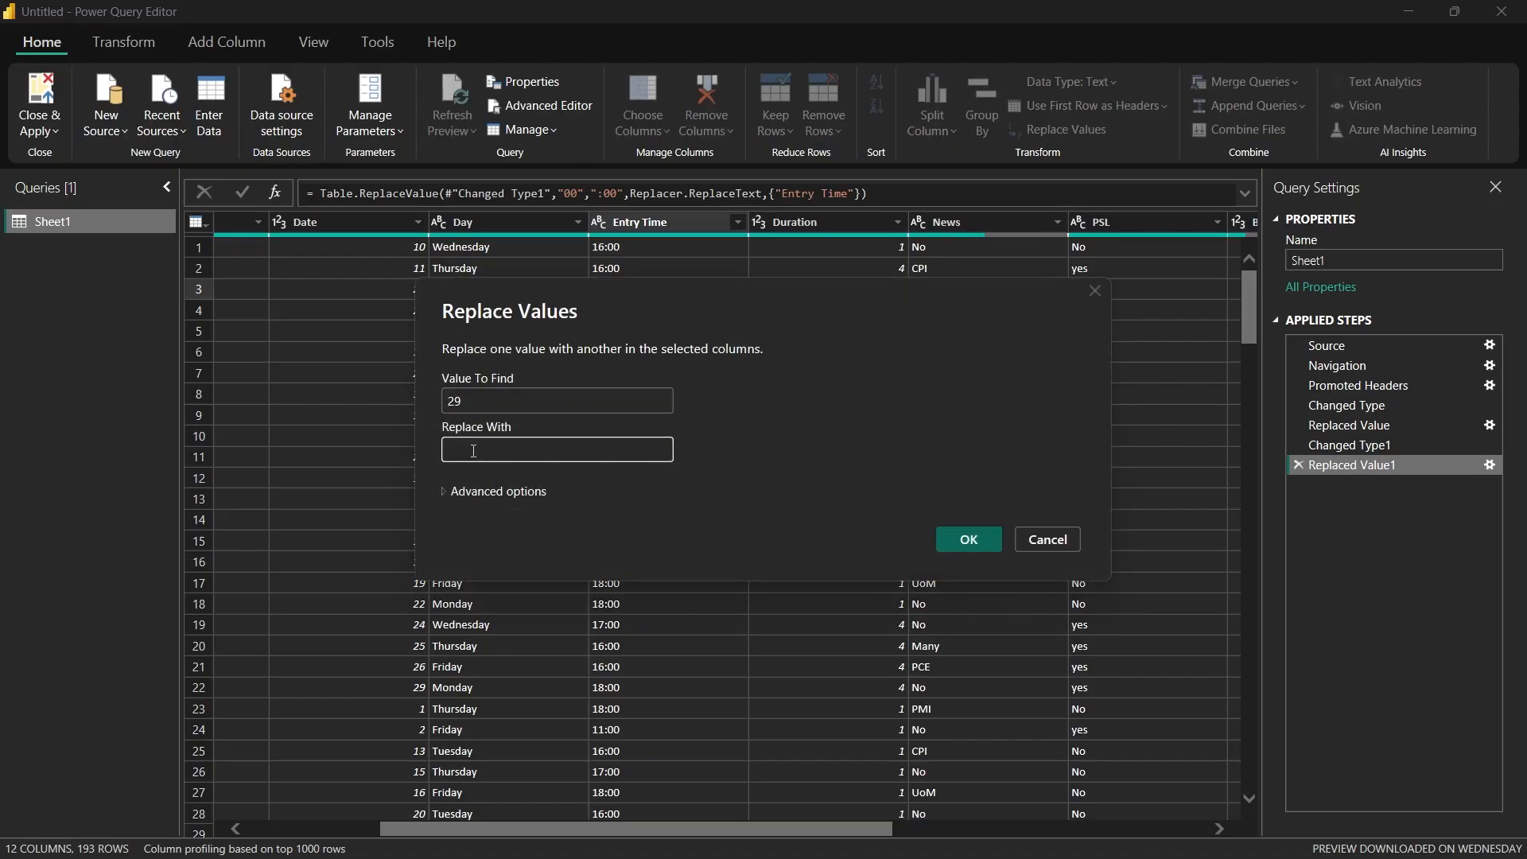
{"action": "type", "text": ":00"}
{"action": "left_click", "coordinate": [969, 540]}
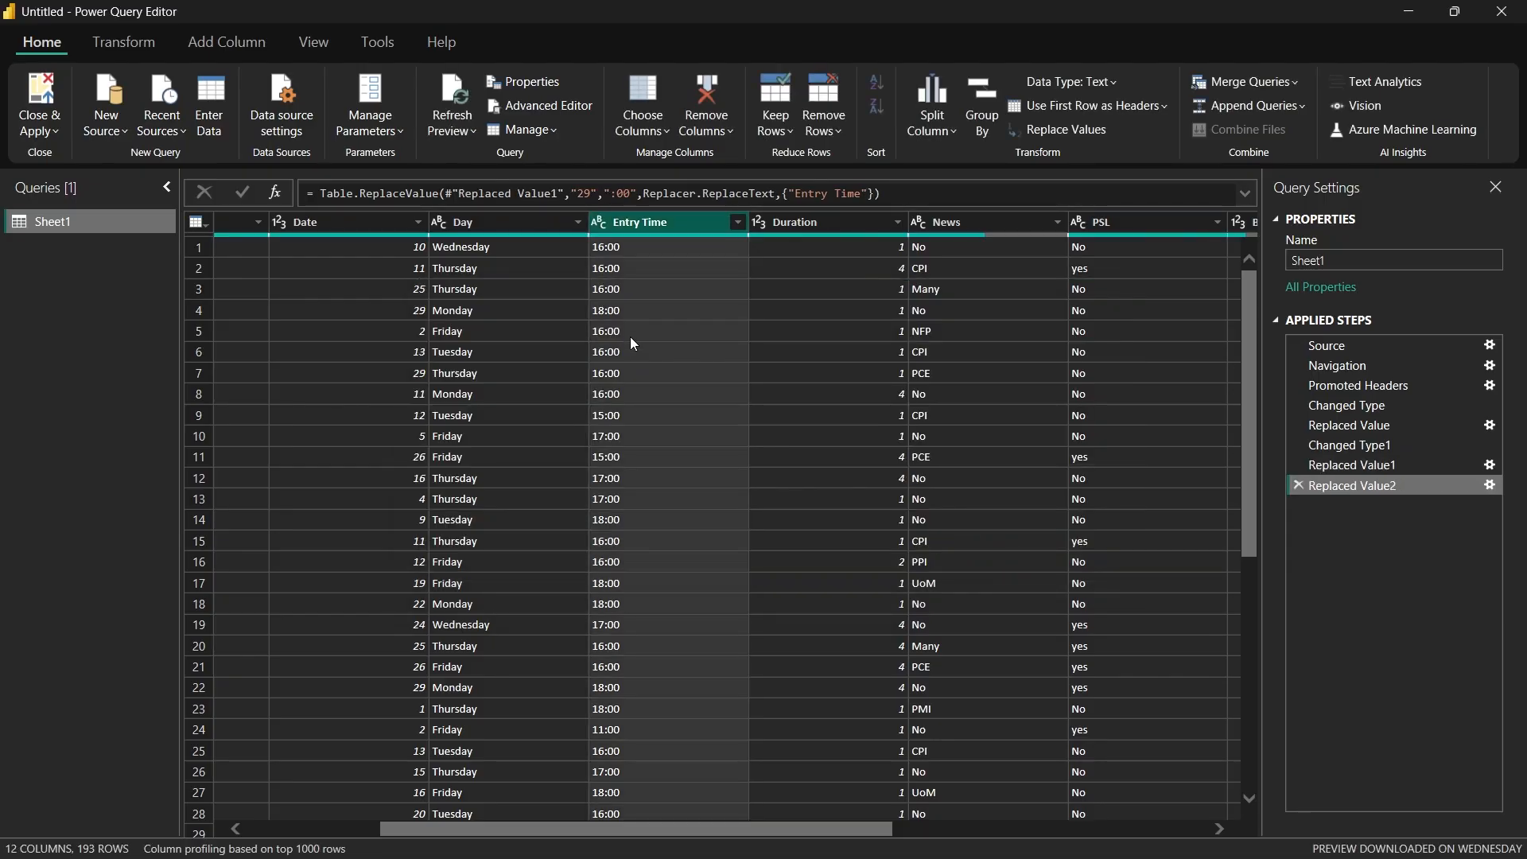
Step: Replace "30" with ":30" in the Entry Time column
{"action": "right_click", "coordinate": [644, 220]}
{"action": "left_click", "coordinate": [705, 439]}
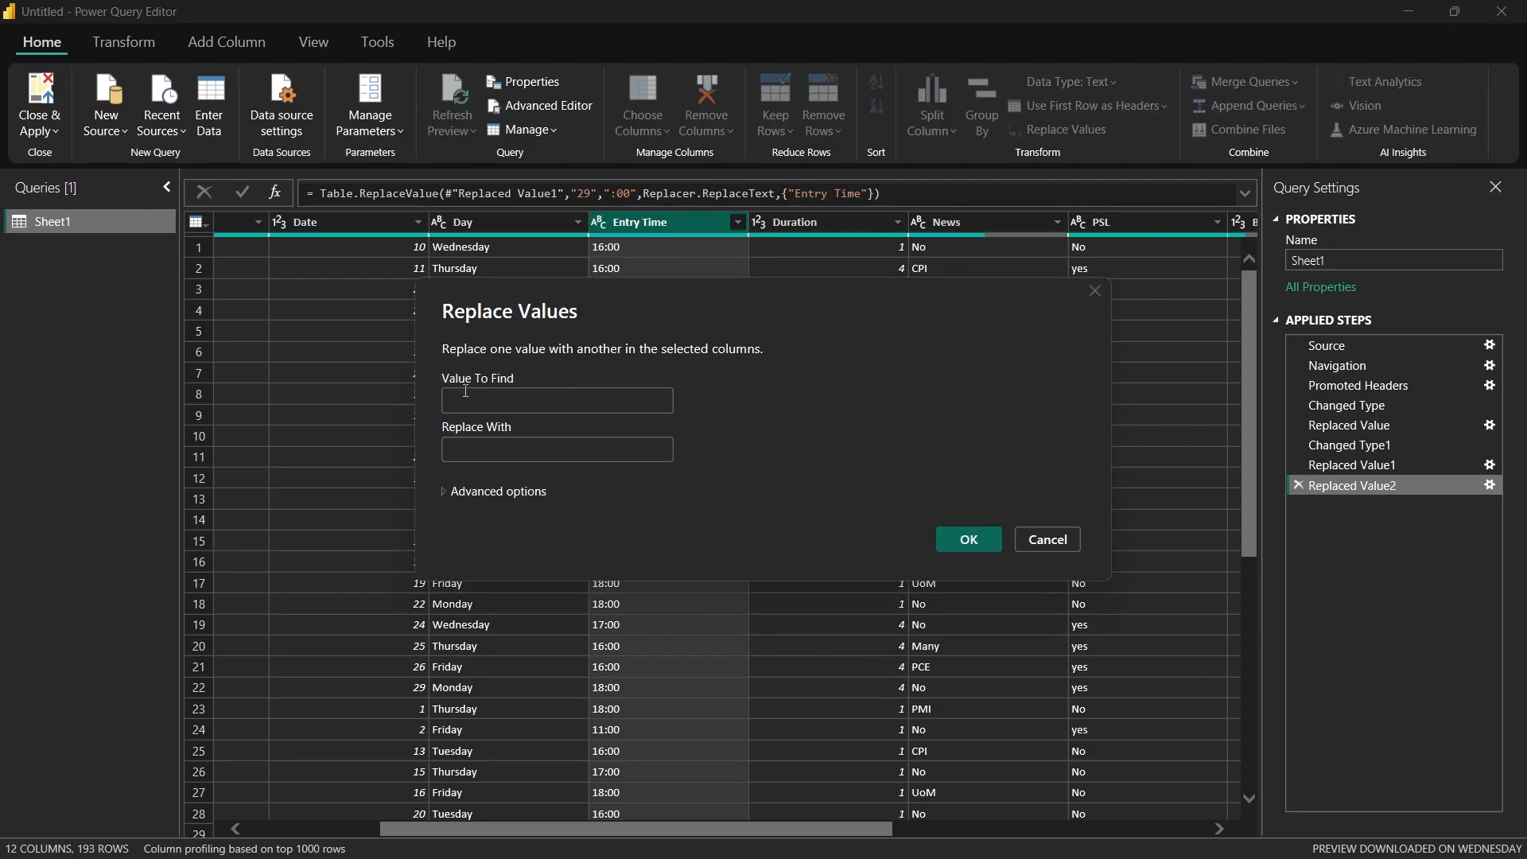
{"action": "type", "text": "30"}
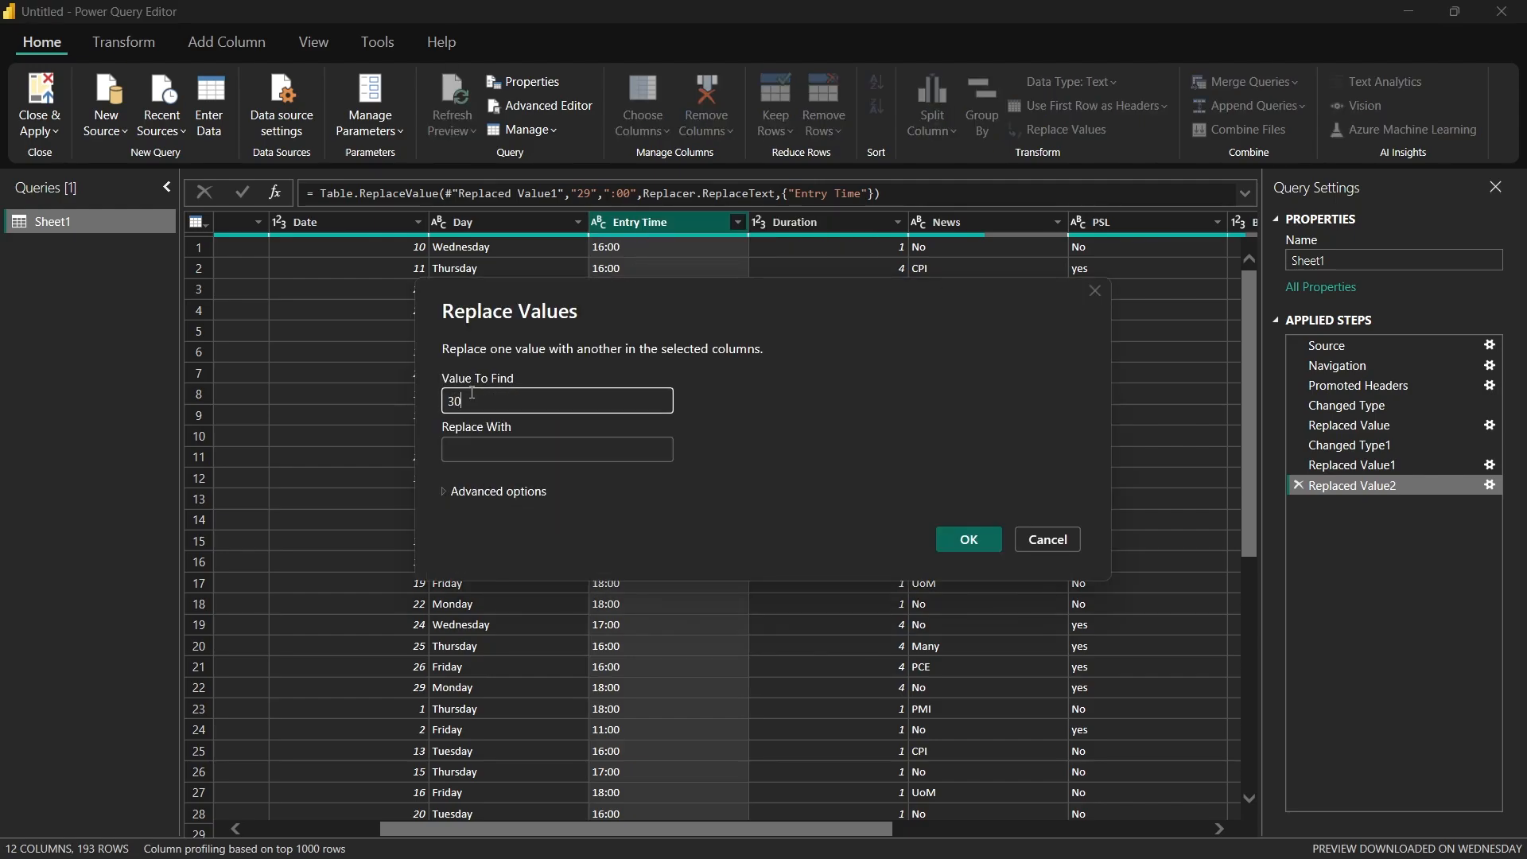
{"action": "left_click", "coordinate": [504, 449]}
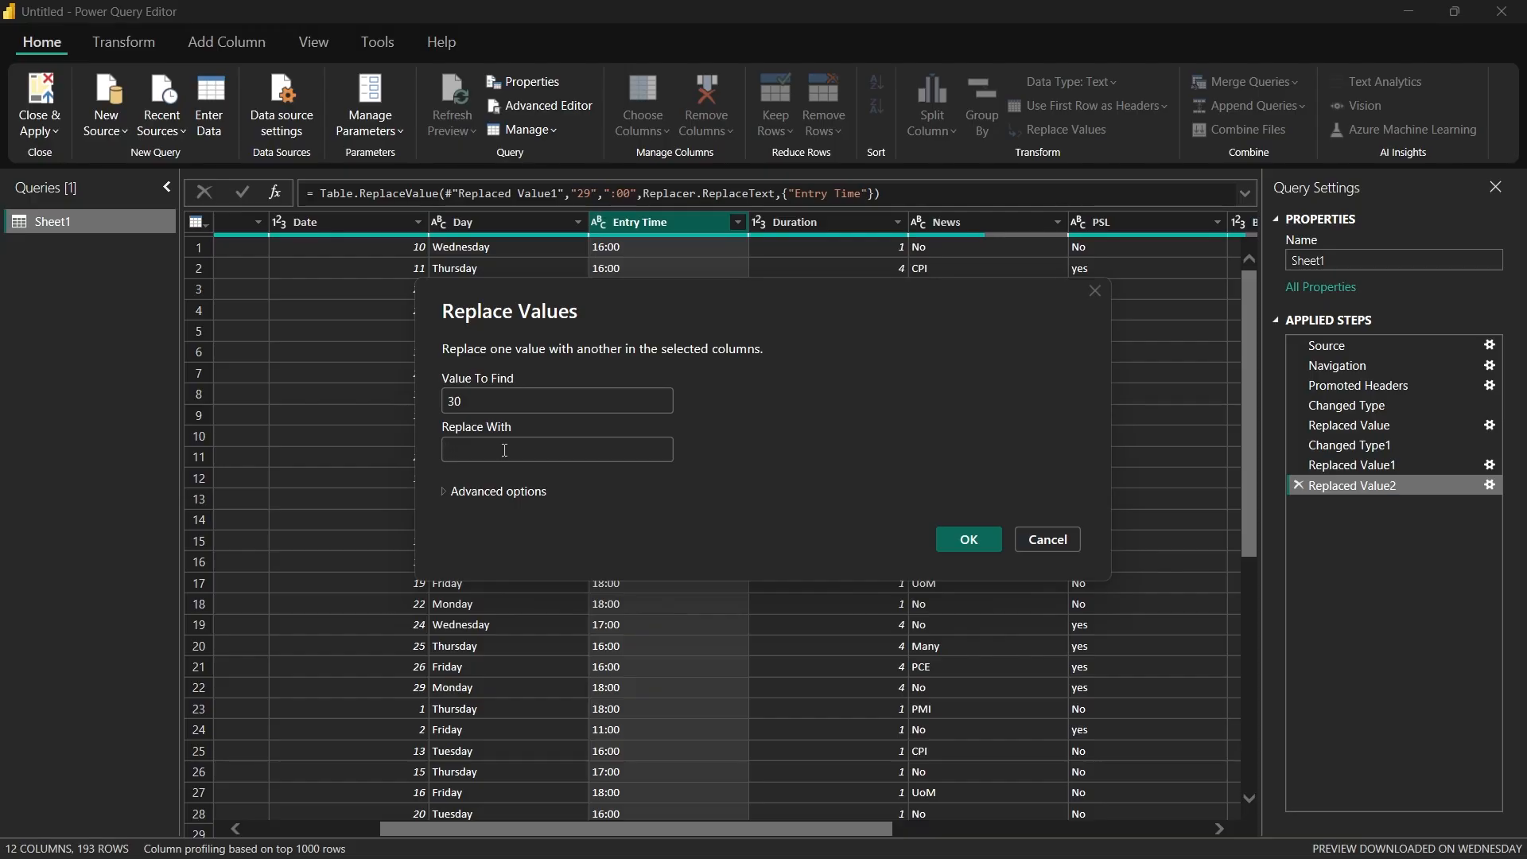
{"action": "type", "text": ":30"}
{"action": "left_click", "coordinate": [955, 536]}
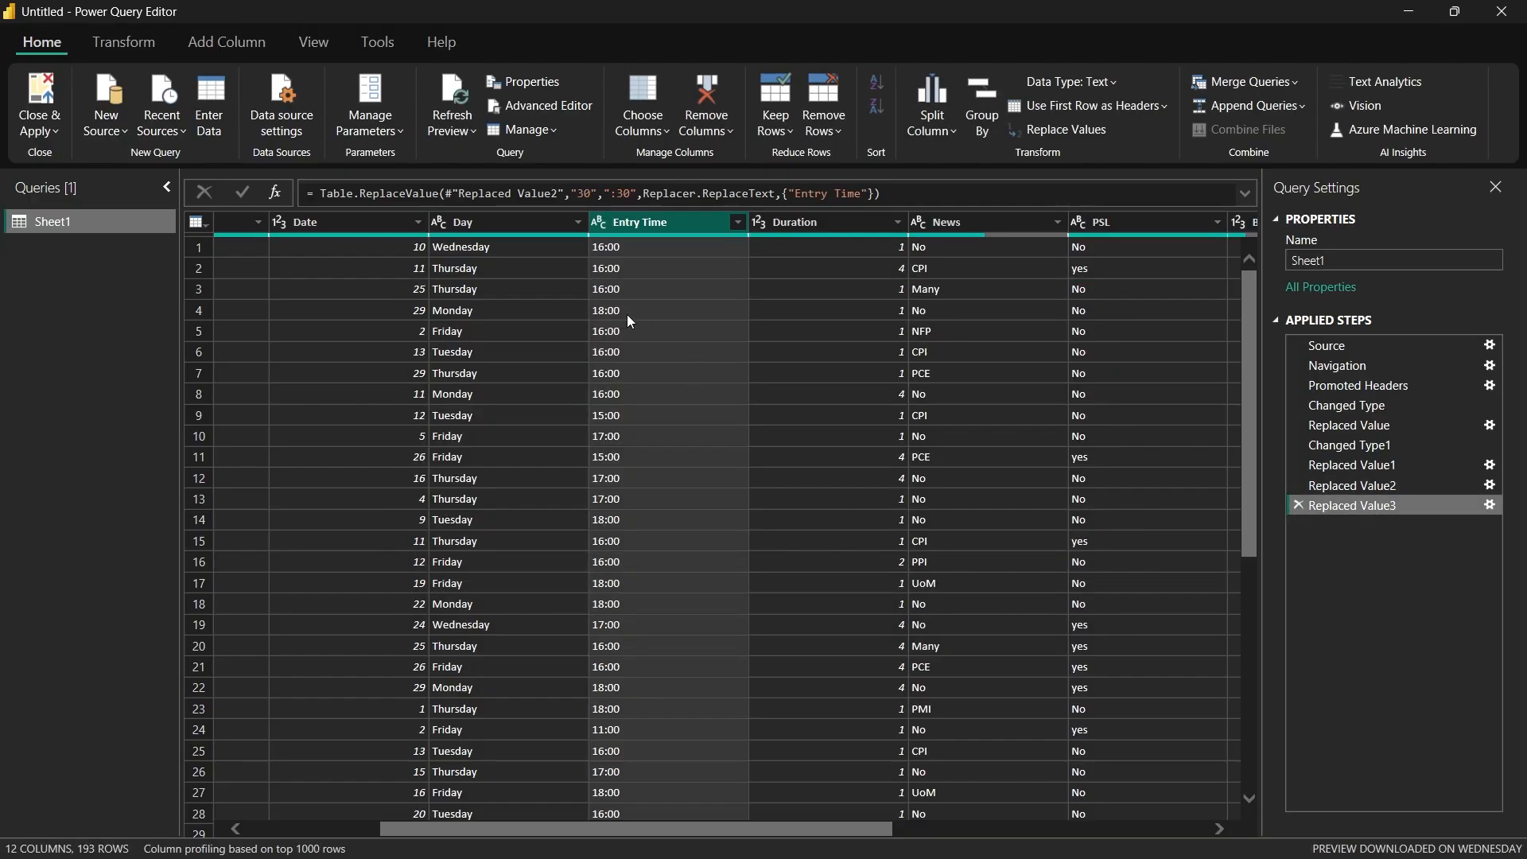
Step: Edit the formula of the applied step that replaces "29" in Entry Time so its replacement text is ":29"
{"action": "left_click", "coordinate": [1361, 489]}
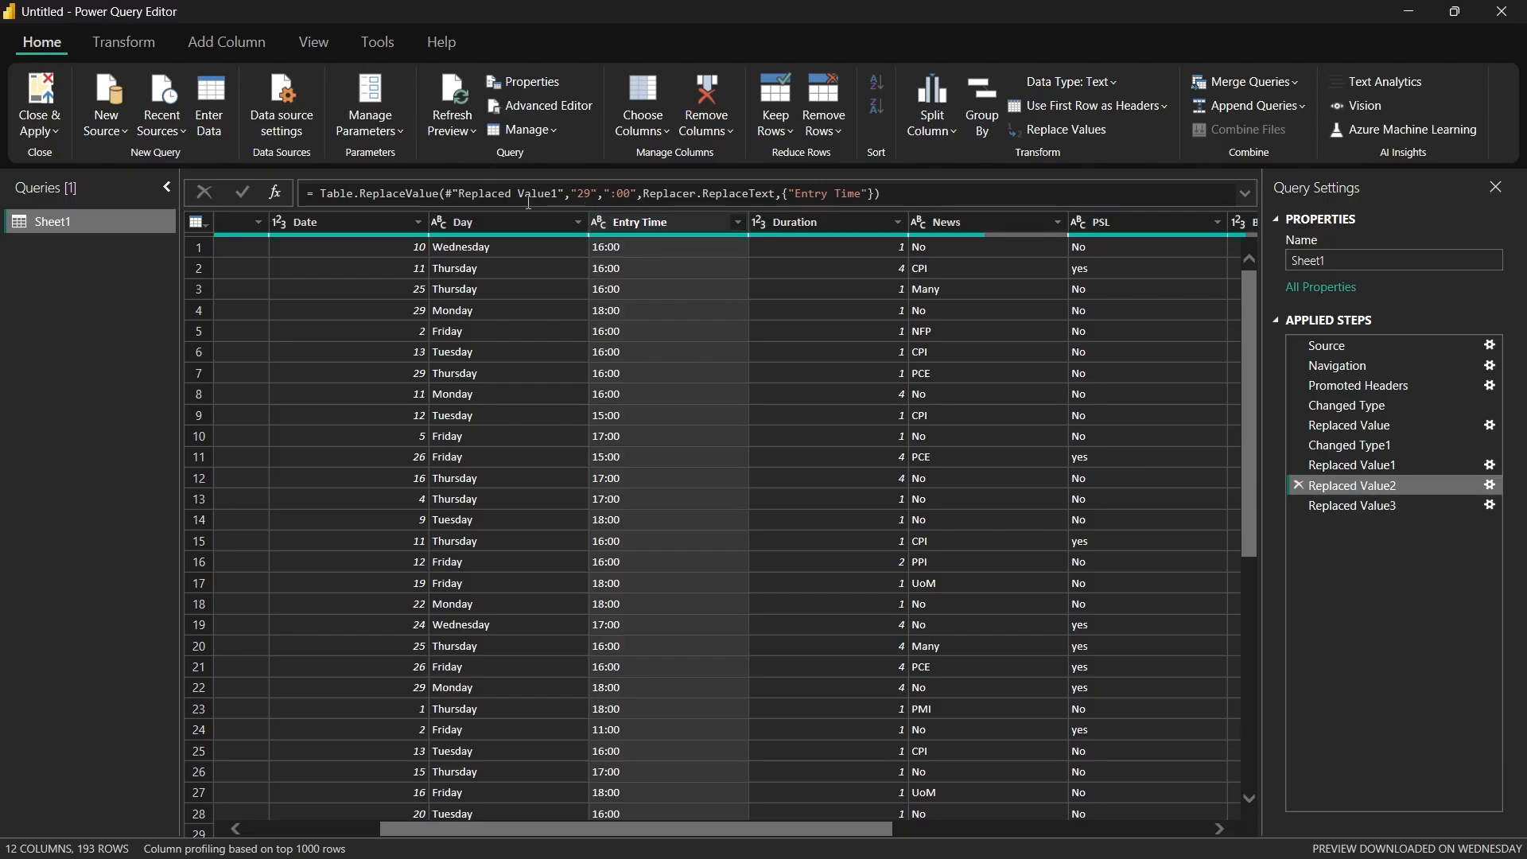
{"action": "left_click", "coordinate": [1244, 195]}
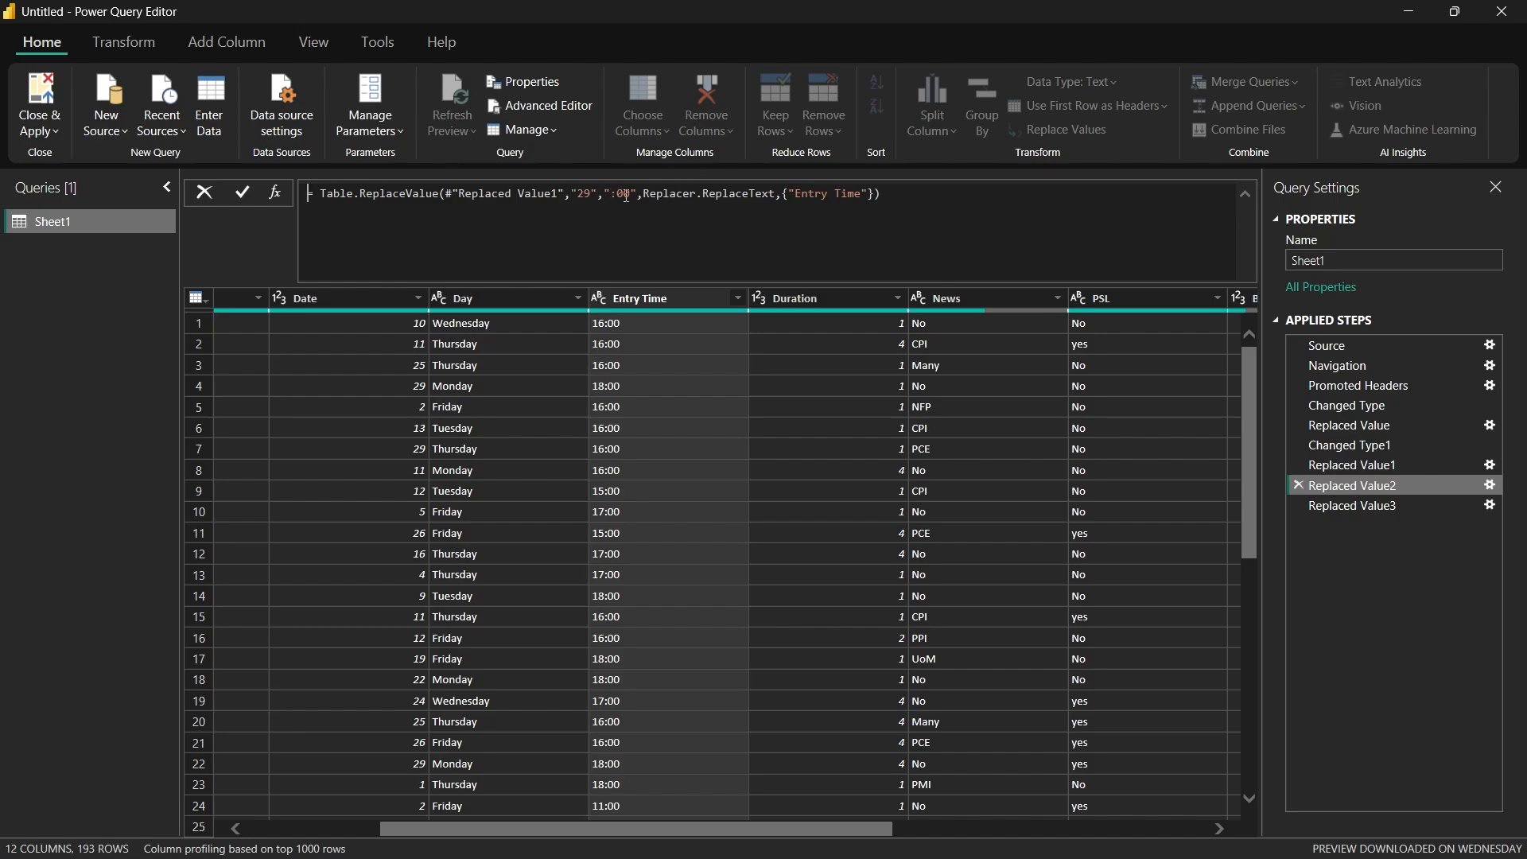
{"action": "left_click", "coordinate": [625, 195]}
{"action": "key", "text": "BackSpace"}
{"action": "key", "text": "Delete"}
{"action": "type", "text": "29"}
{"action": "key", "text": "Return"}
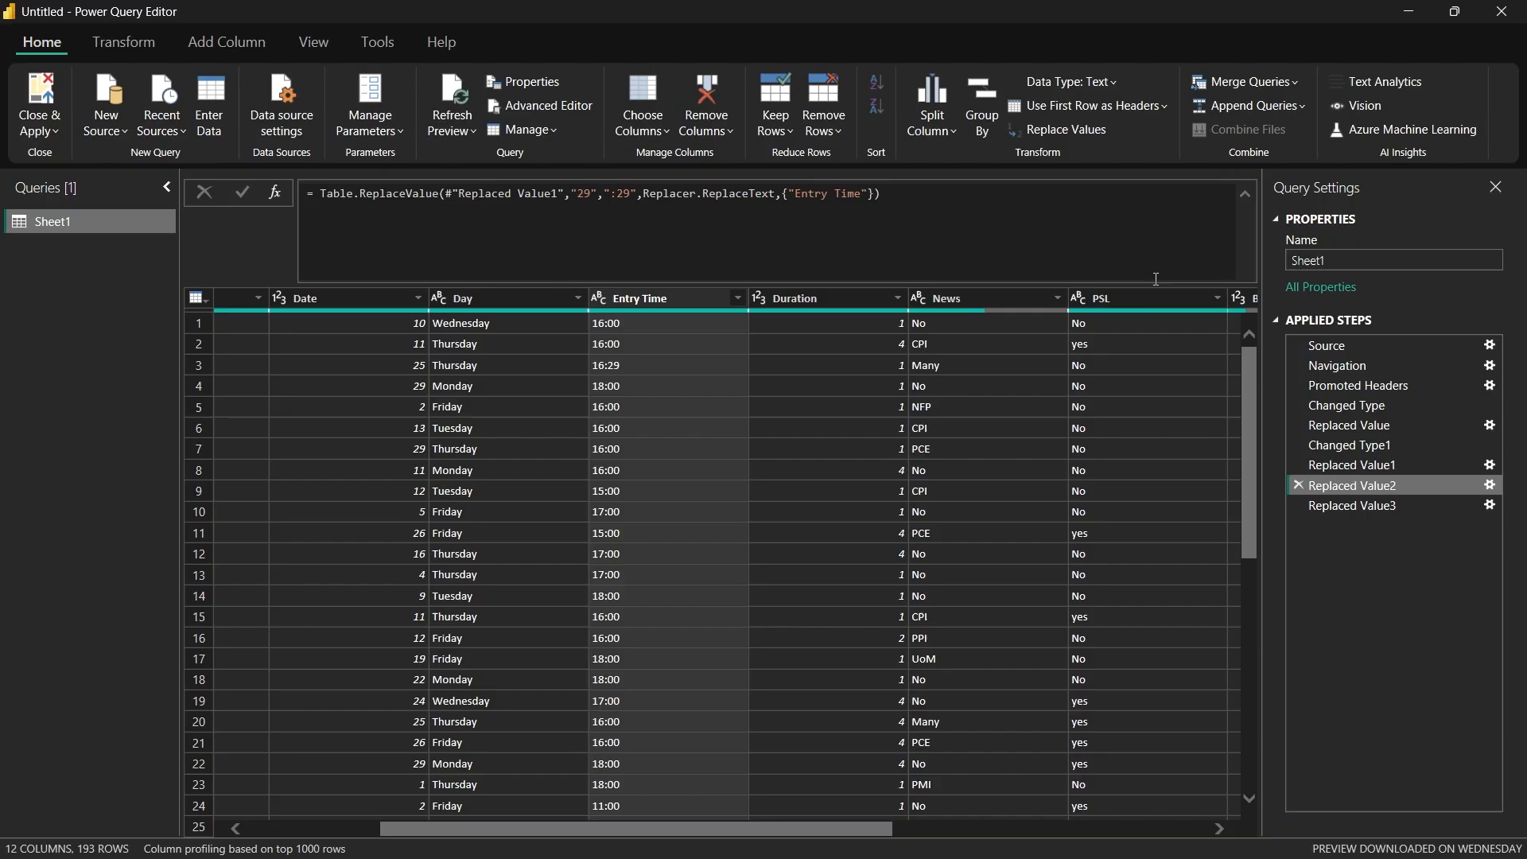
{"action": "left_click", "coordinate": [1246, 194]}
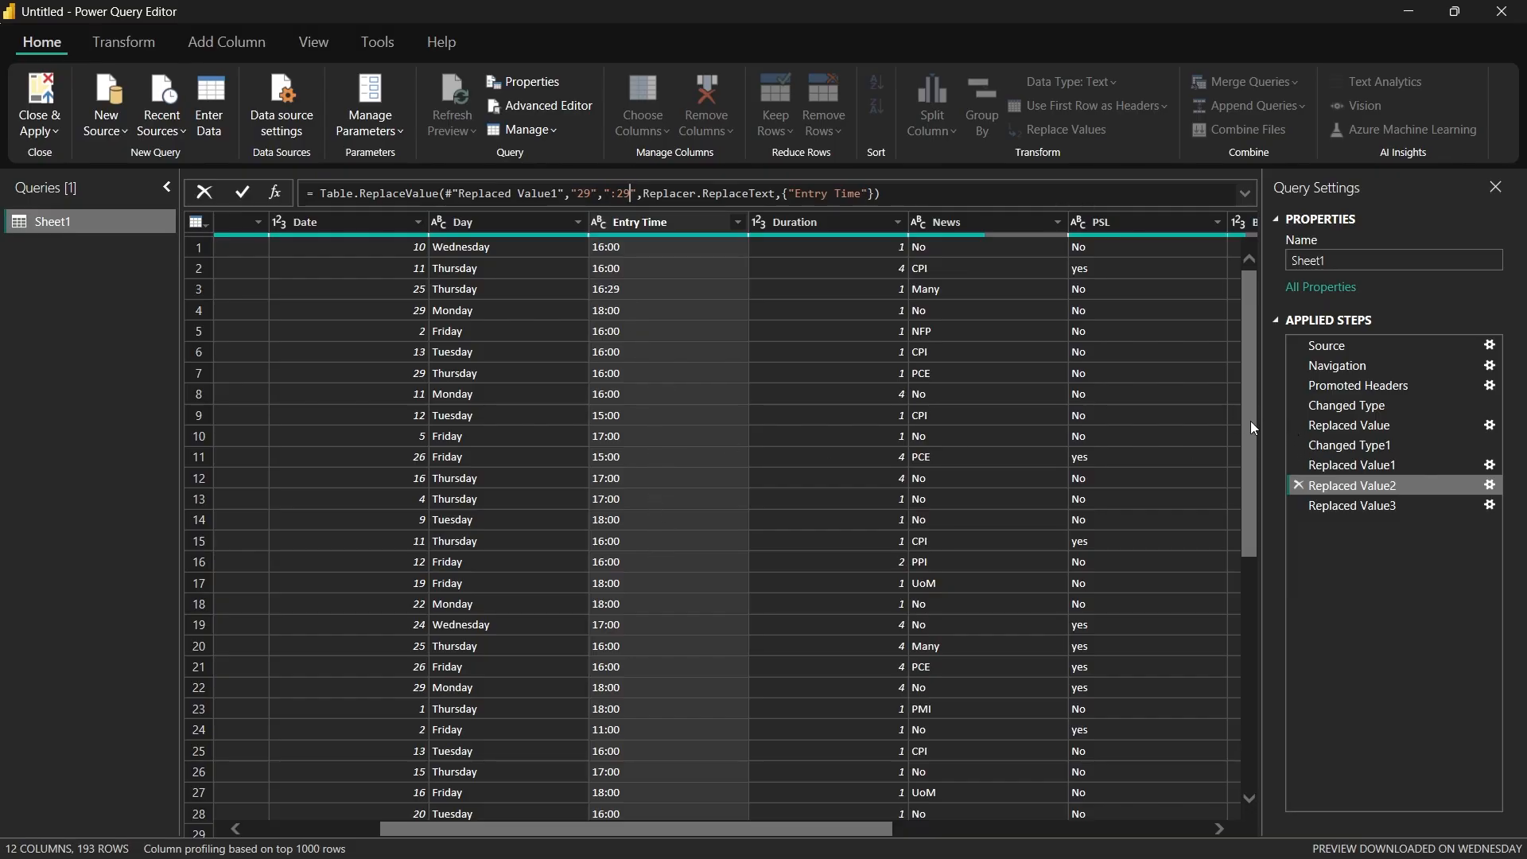
Step: Check the Entry Time values throughout the table after the "29" and "30" replacement steps
{"action": "scroll", "coordinate": [740, 465], "scroll_direction": "down", "scroll_amount": 5}
{"action": "scroll", "coordinate": [724, 485], "scroll_direction": "down", "scroll_amount": 3}
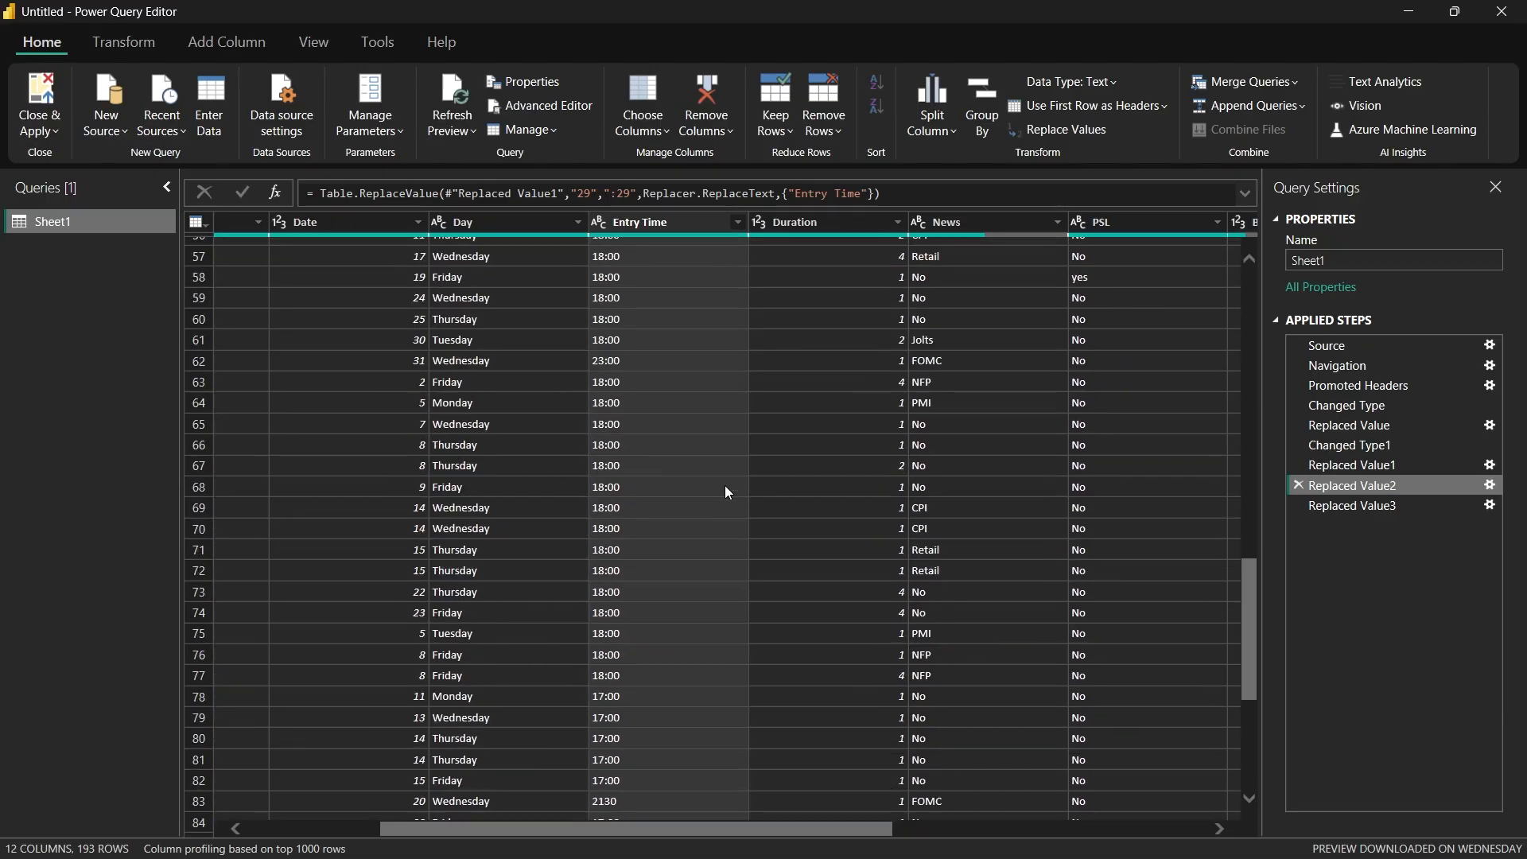
{"action": "scroll", "coordinate": [685, 484], "scroll_direction": "down", "scroll_amount": 8}
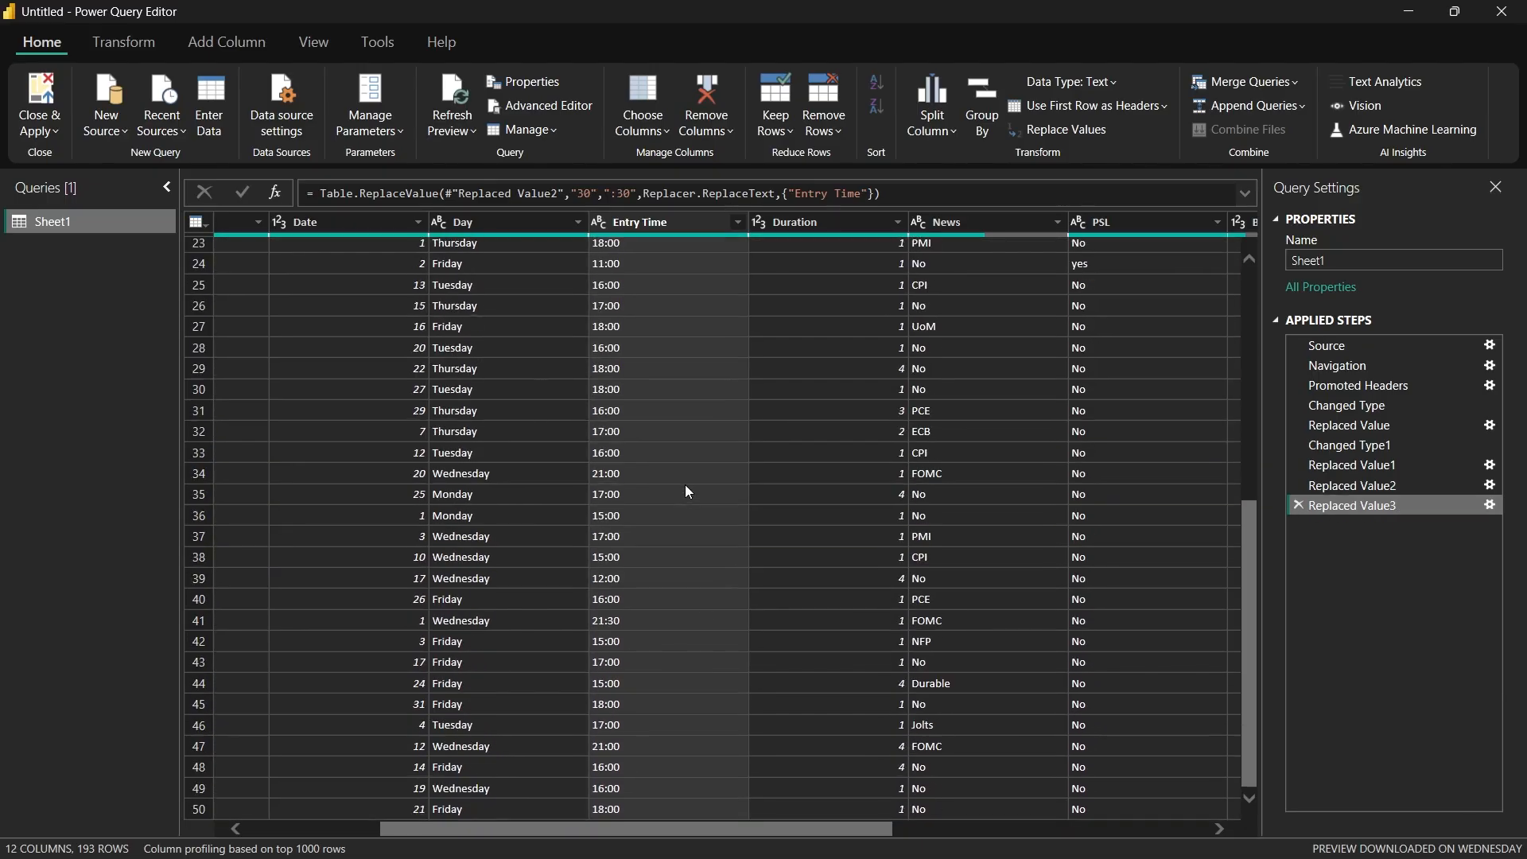
{"action": "scroll", "coordinate": [657, 613], "scroll_direction": "down", "scroll_amount": 1}
{"action": "scroll", "coordinate": [659, 614], "scroll_direction": "down", "scroll_amount": 8}
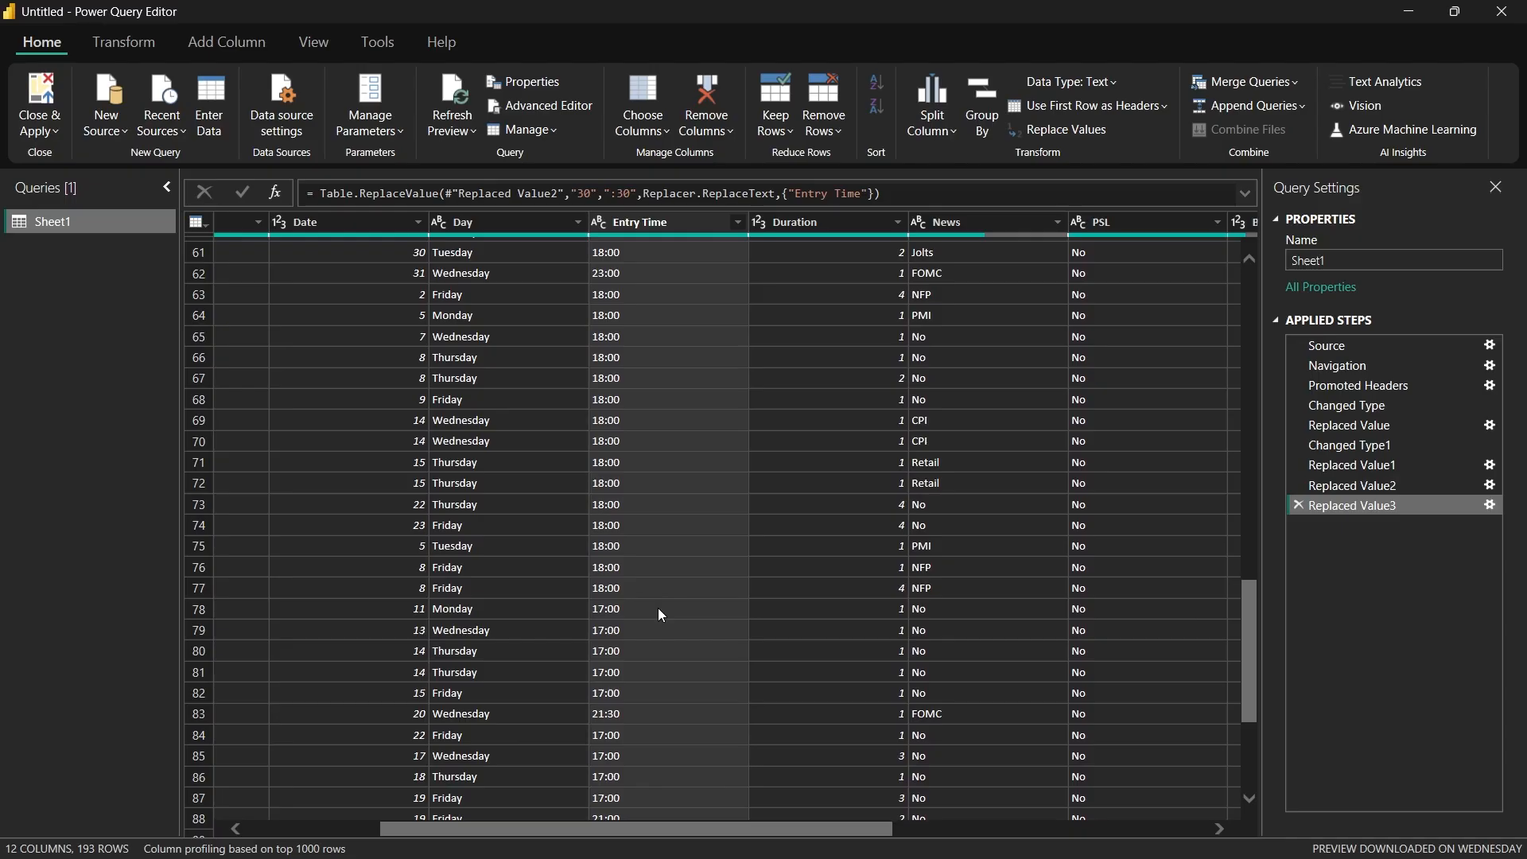
{"action": "scroll", "coordinate": [627, 601], "scroll_direction": "down", "scroll_amount": 16}
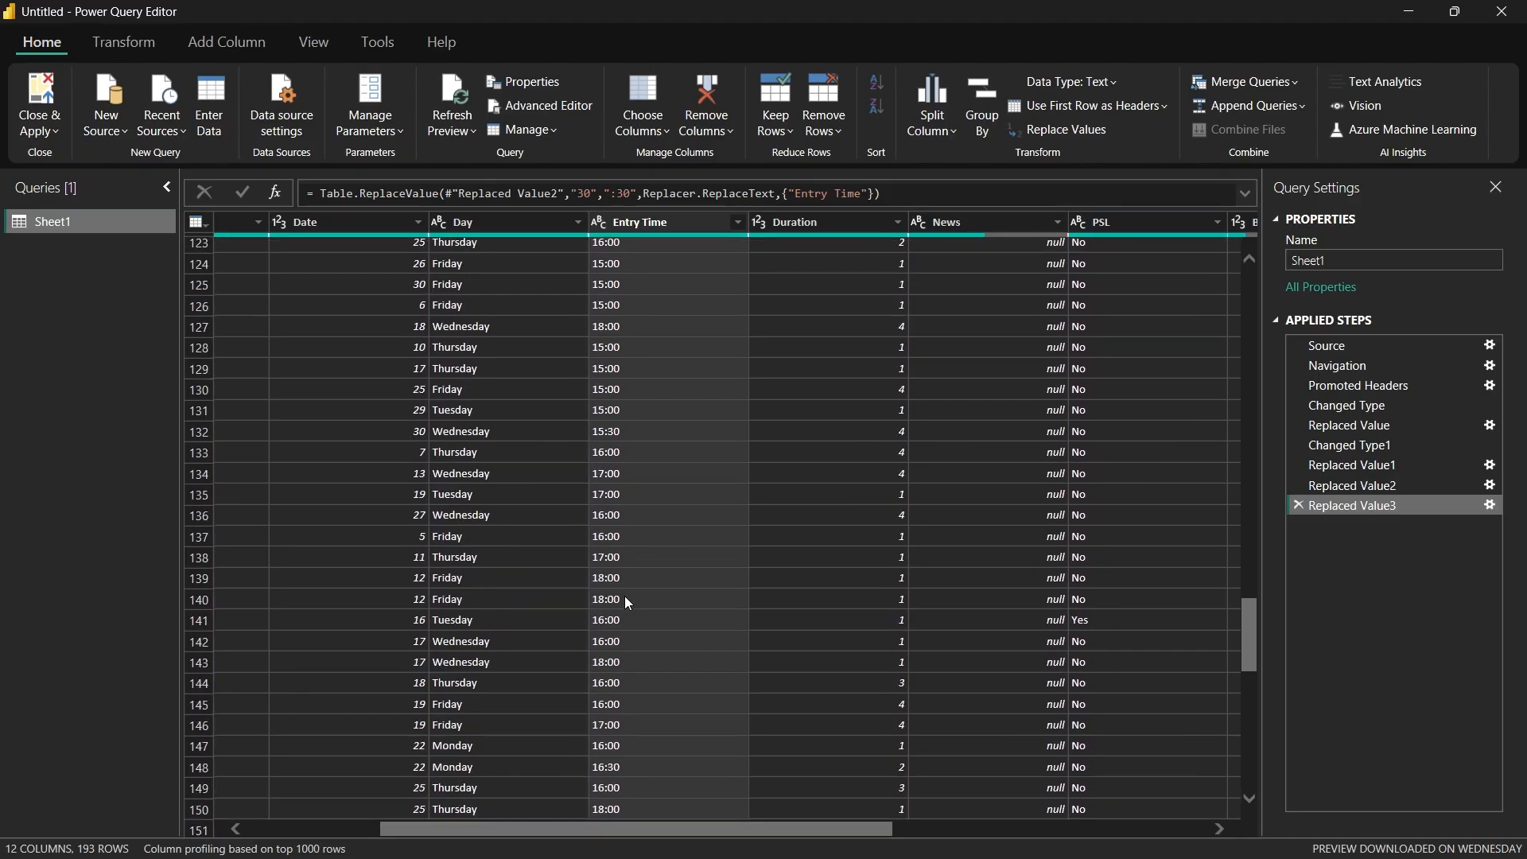
{"action": "scroll", "coordinate": [623, 595], "scroll_direction": "up", "scroll_amount": 20}
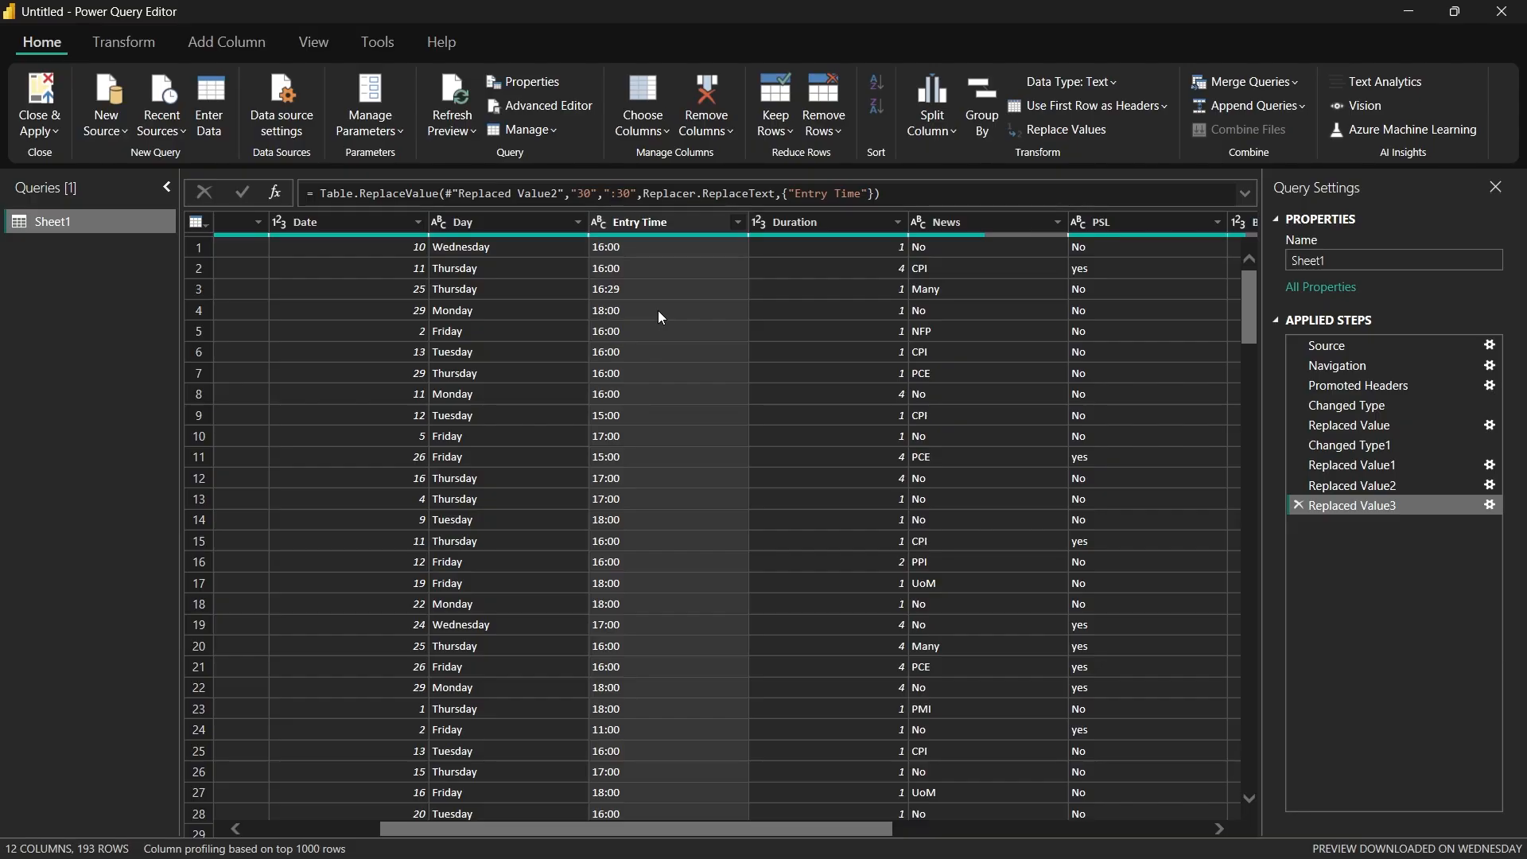
Step: Change the Entry Time column's type using locale, with Time as data type and English (Uganda) as locale
{"action": "right_click", "coordinate": [623, 219]}
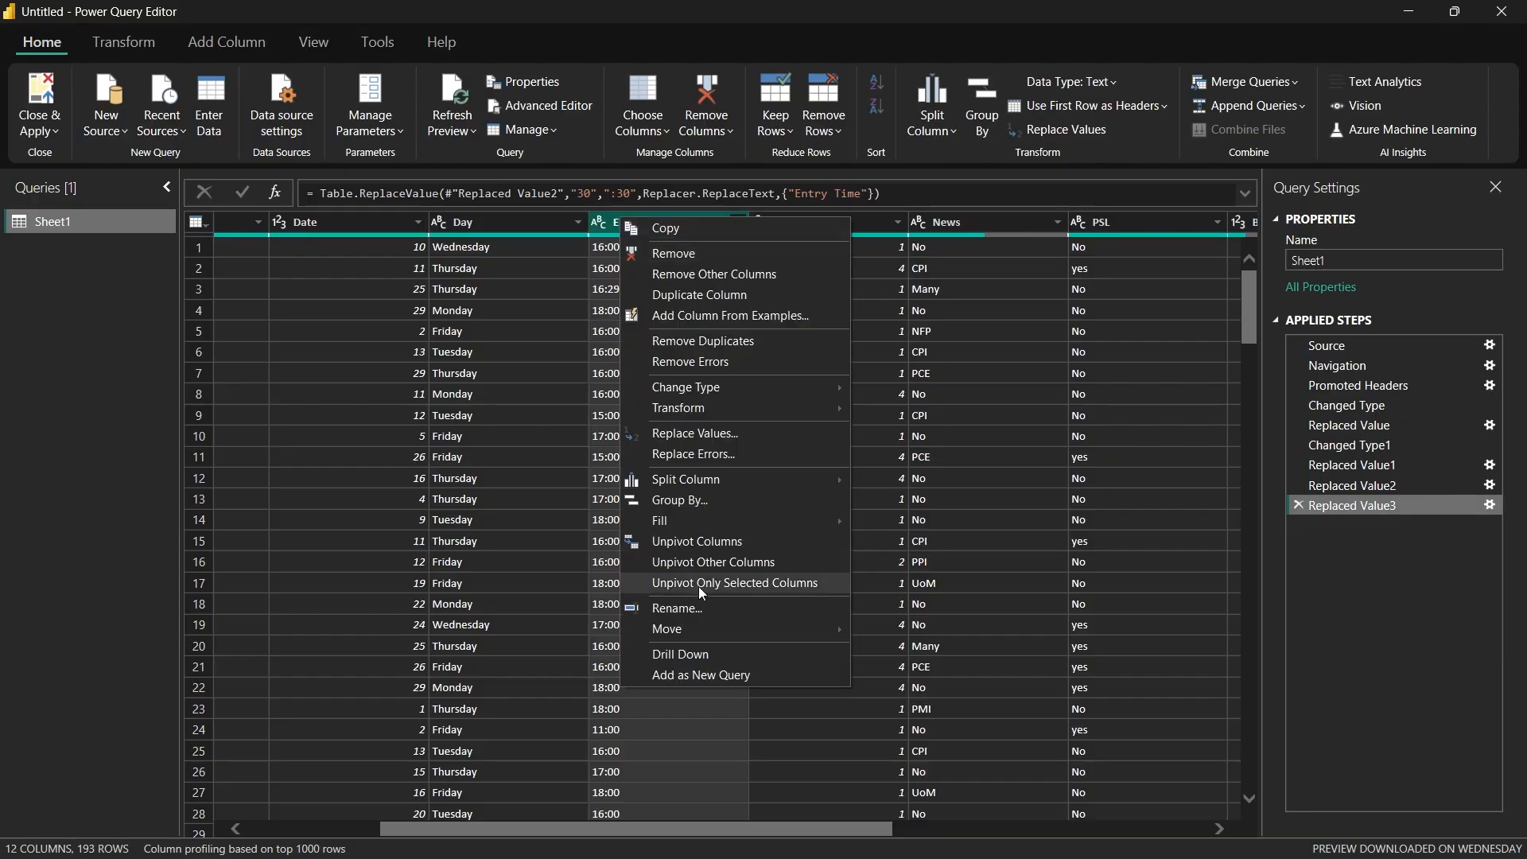
{"action": "left_click", "coordinate": [903, 655]}
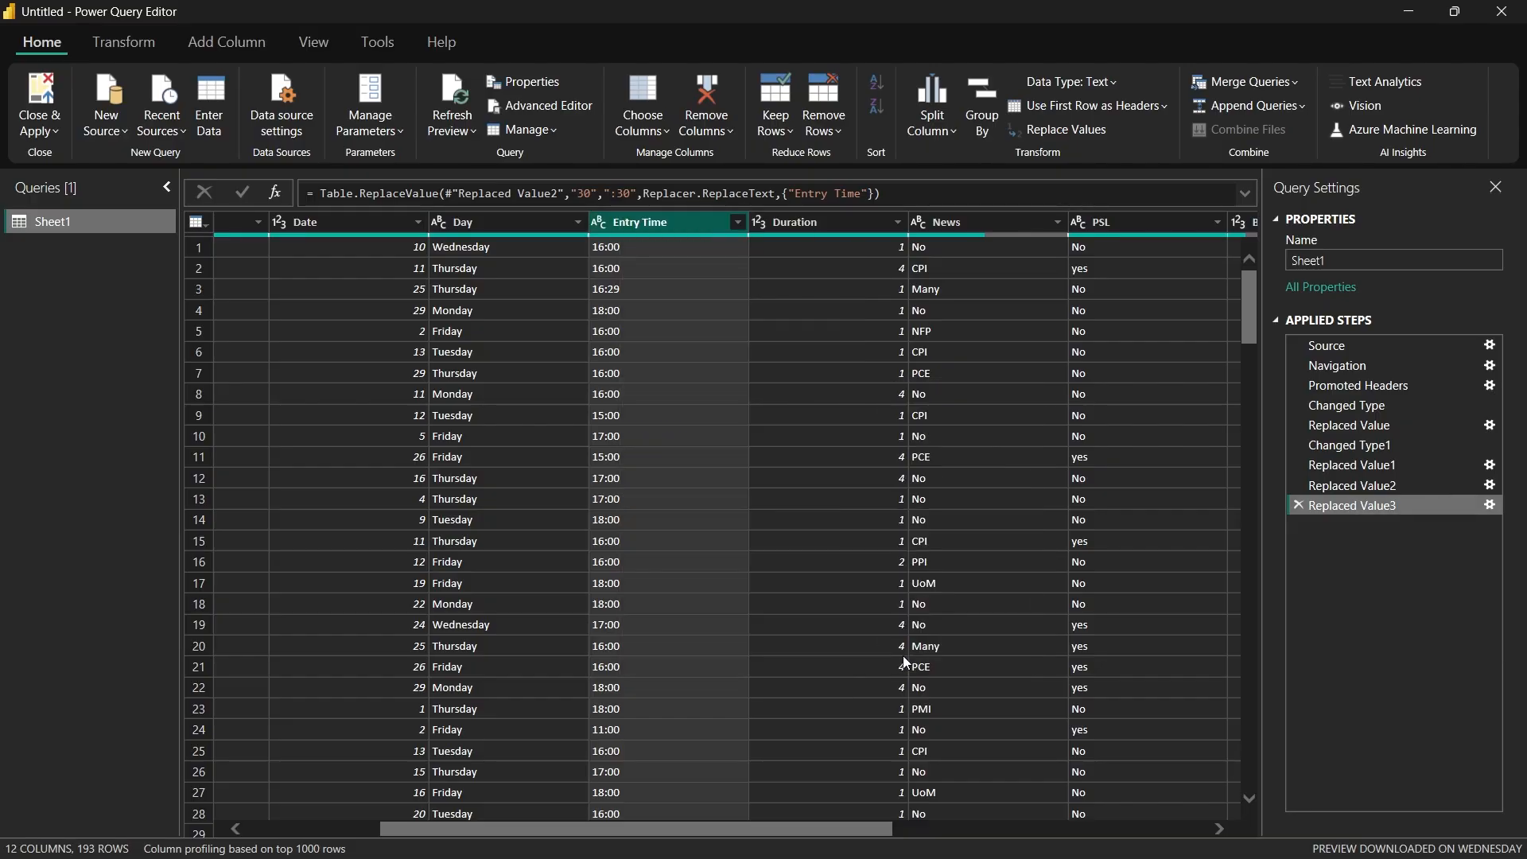
{"action": "left_click", "coordinate": [603, 430]}
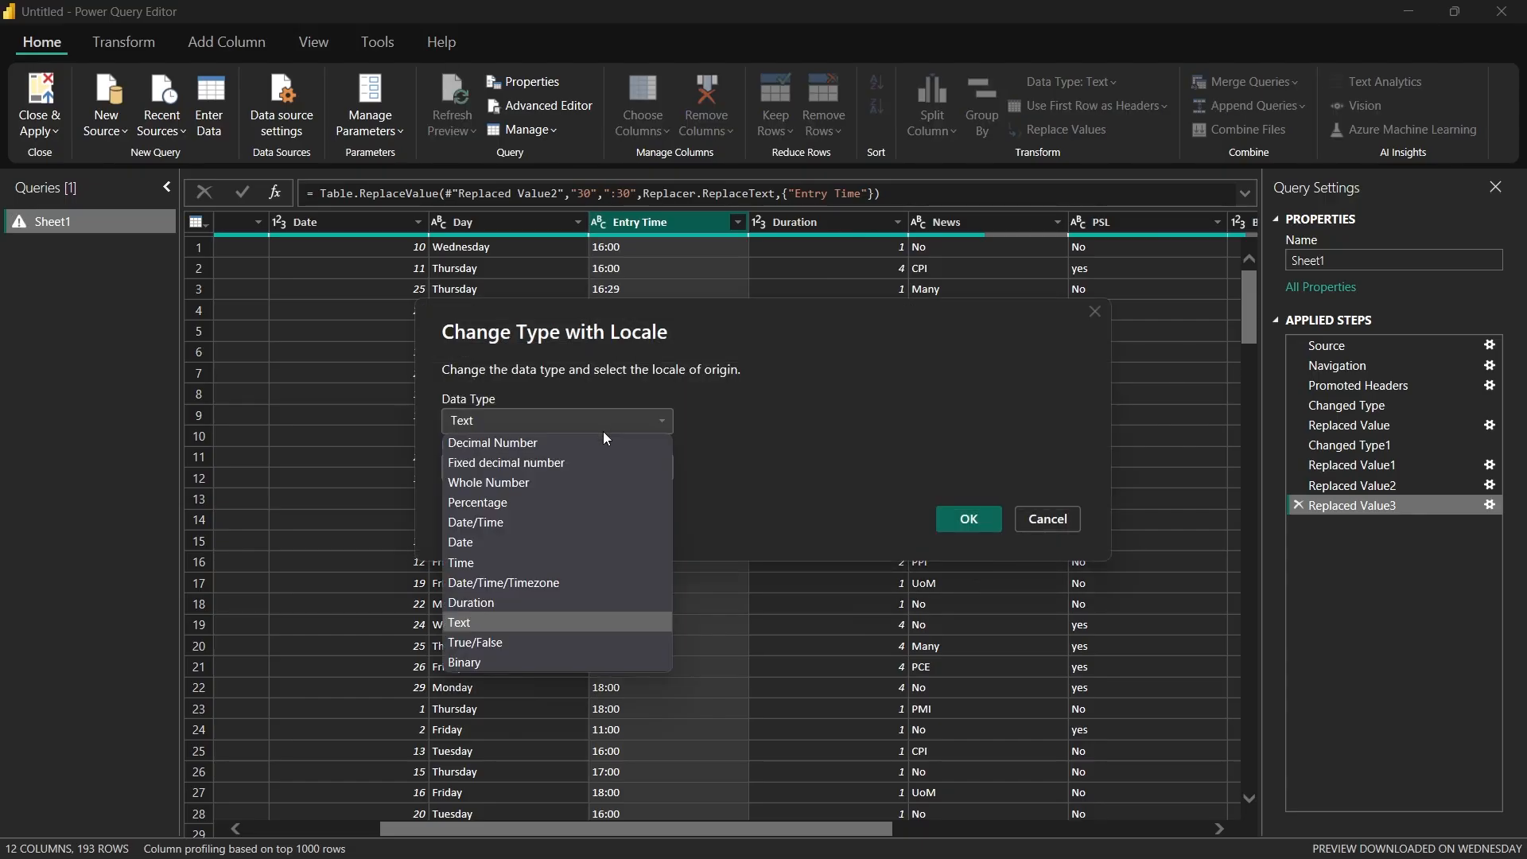
{"action": "left_click", "coordinate": [477, 552]}
{"action": "left_click", "coordinate": [598, 479]}
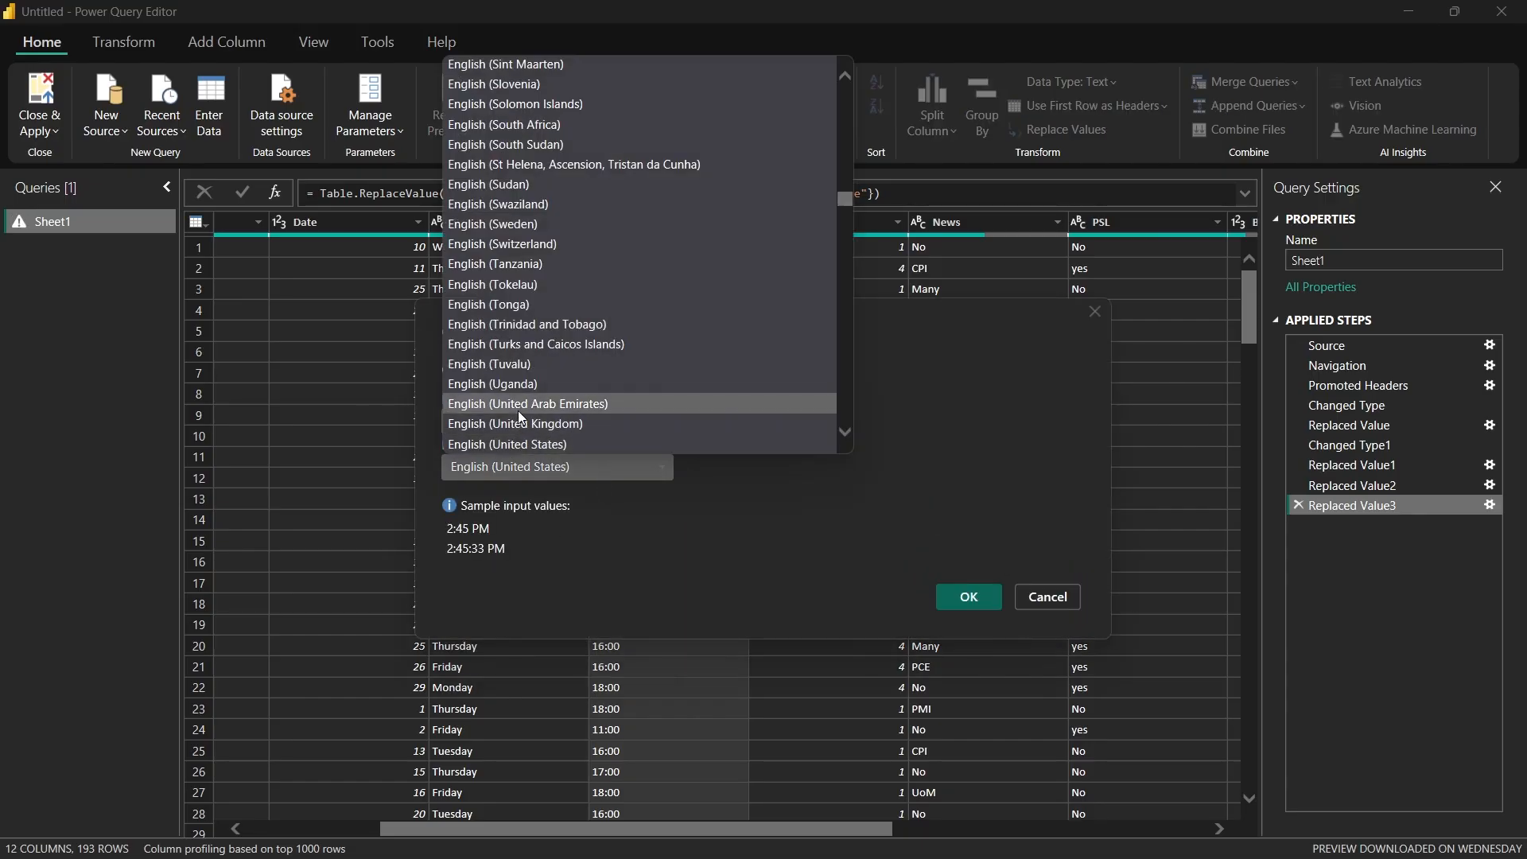
{"action": "left_click", "coordinate": [537, 379]}
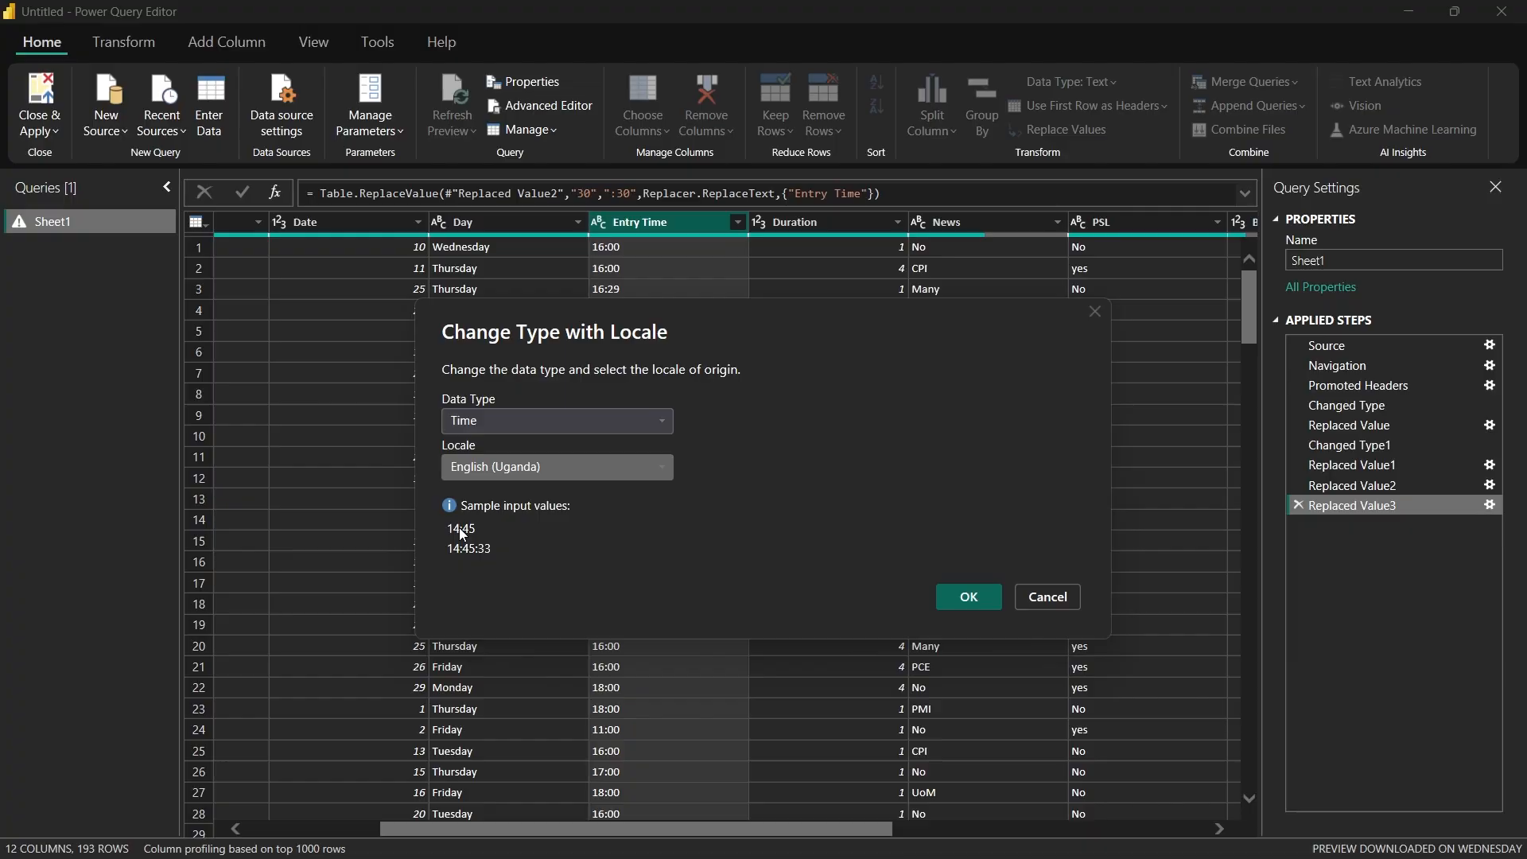
{"action": "left_click", "coordinate": [966, 598]}
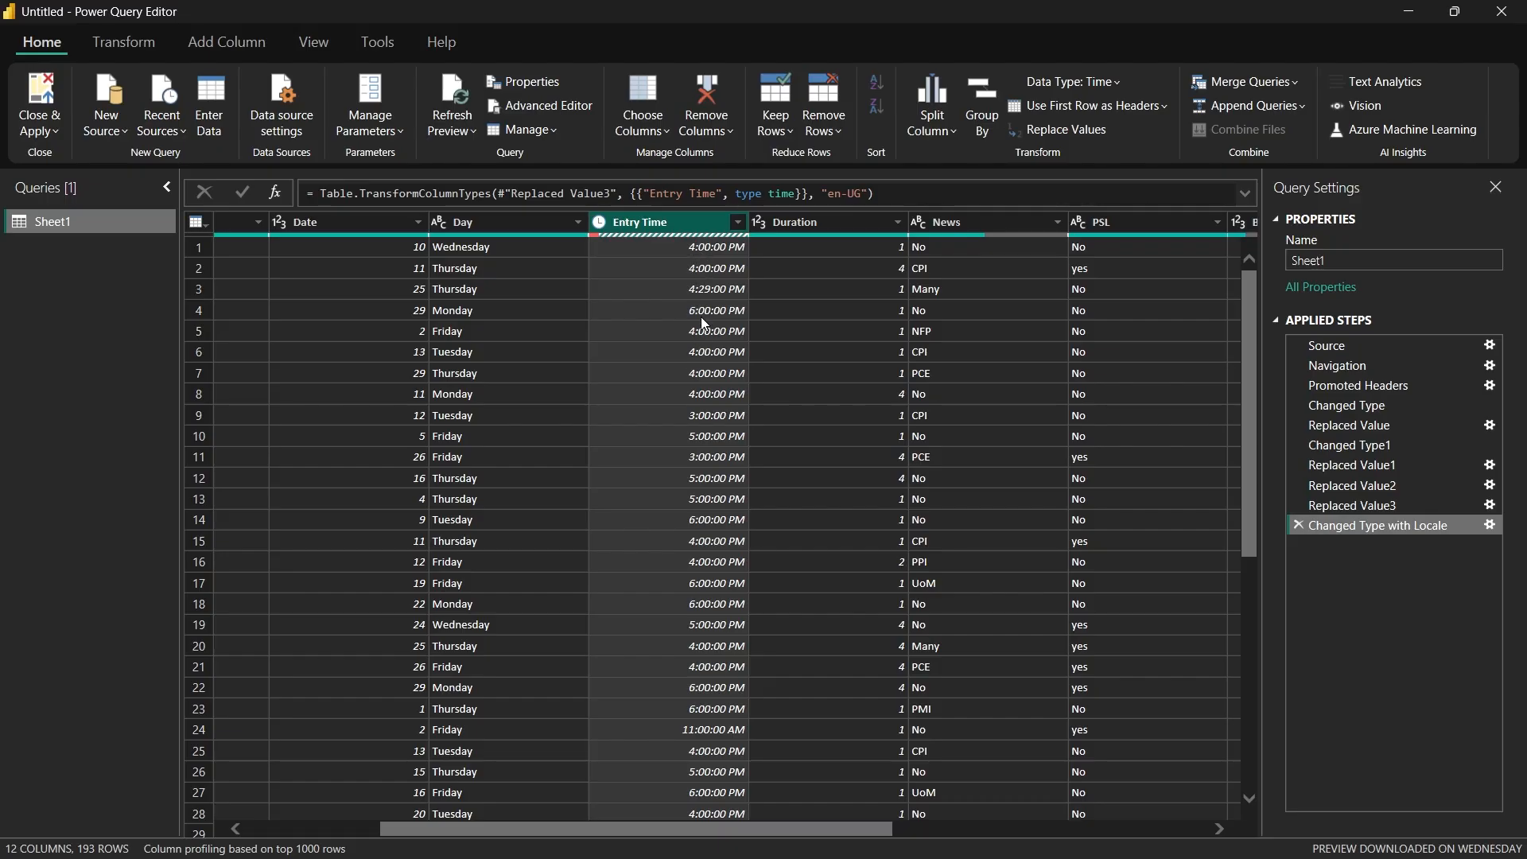
Step: Examine the converted Entry Time column through to the last row for values that did not convert
{"action": "scroll", "coordinate": [703, 319], "scroll_direction": "down", "scroll_amount": 15}
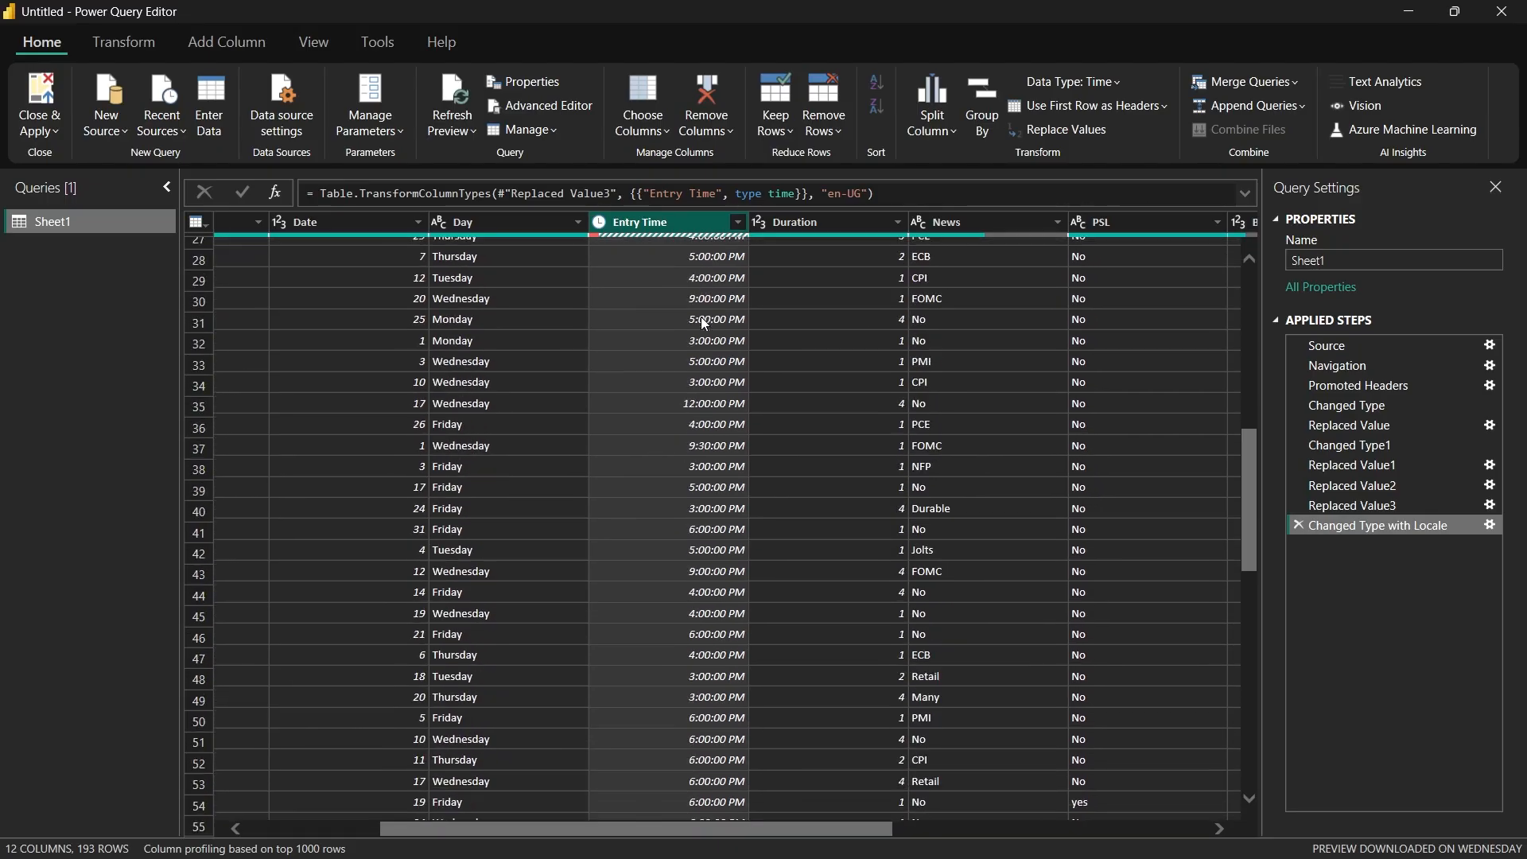
{"action": "scroll", "coordinate": [703, 321], "scroll_direction": "down", "scroll_amount": 14}
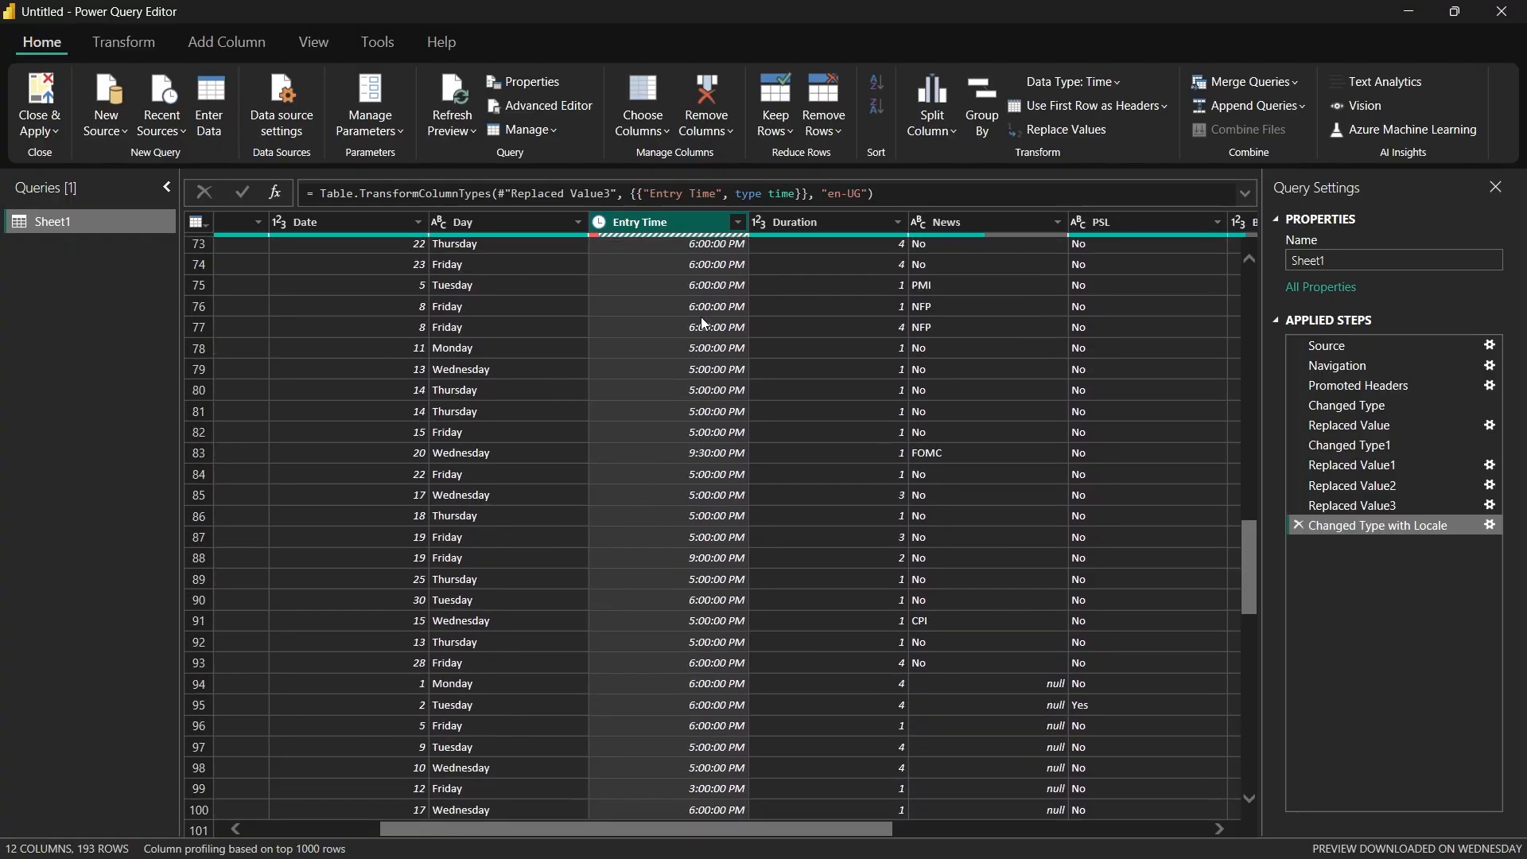
{"action": "scroll", "coordinate": [703, 322], "scroll_direction": "down", "scroll_amount": 6}
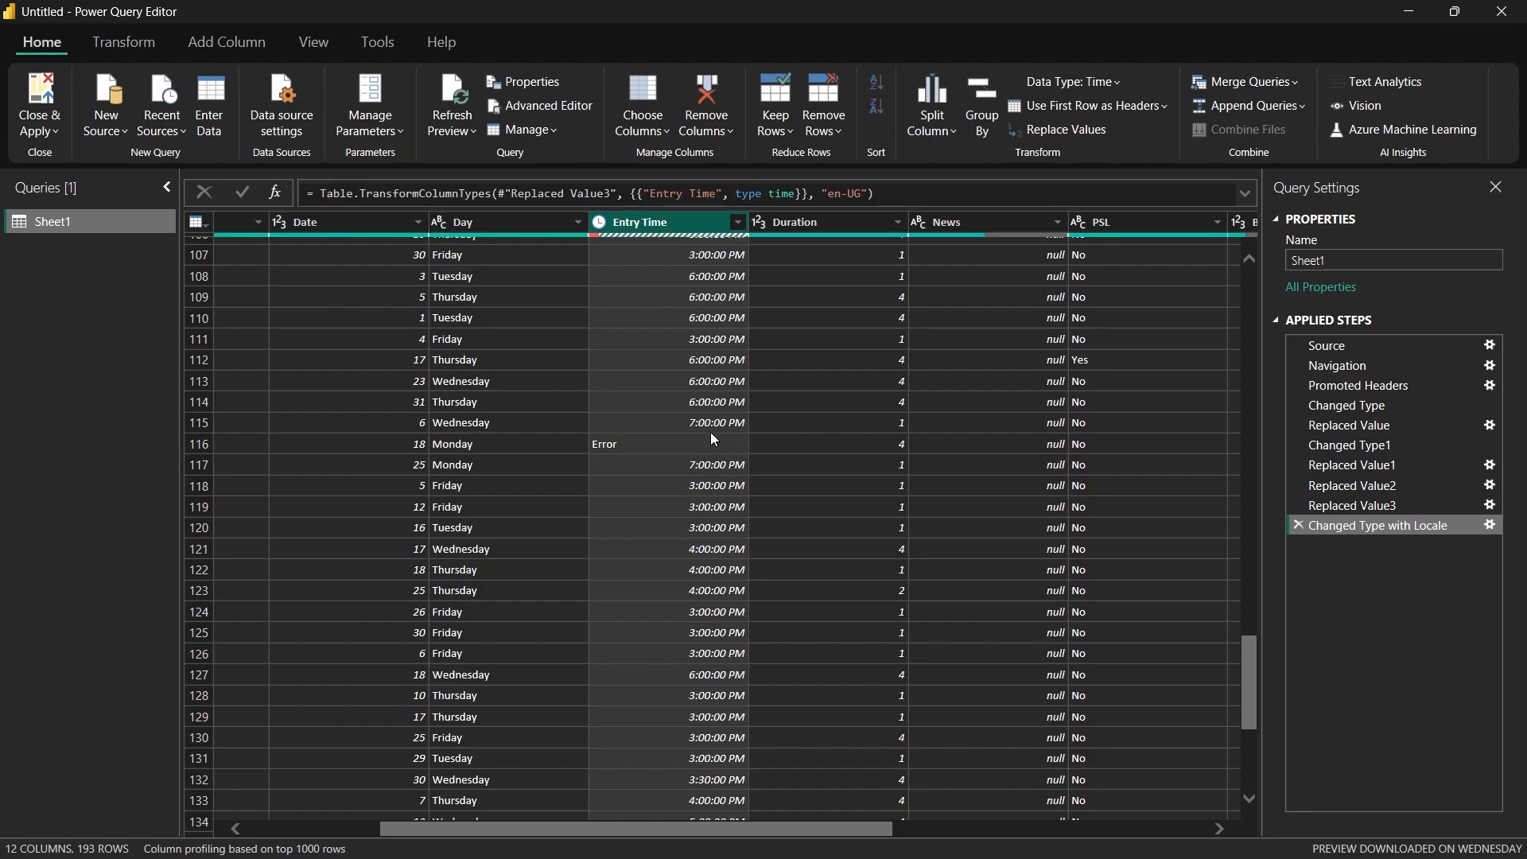
{"action": "scroll", "coordinate": [712, 435], "scroll_direction": "down", "scroll_amount": 20}
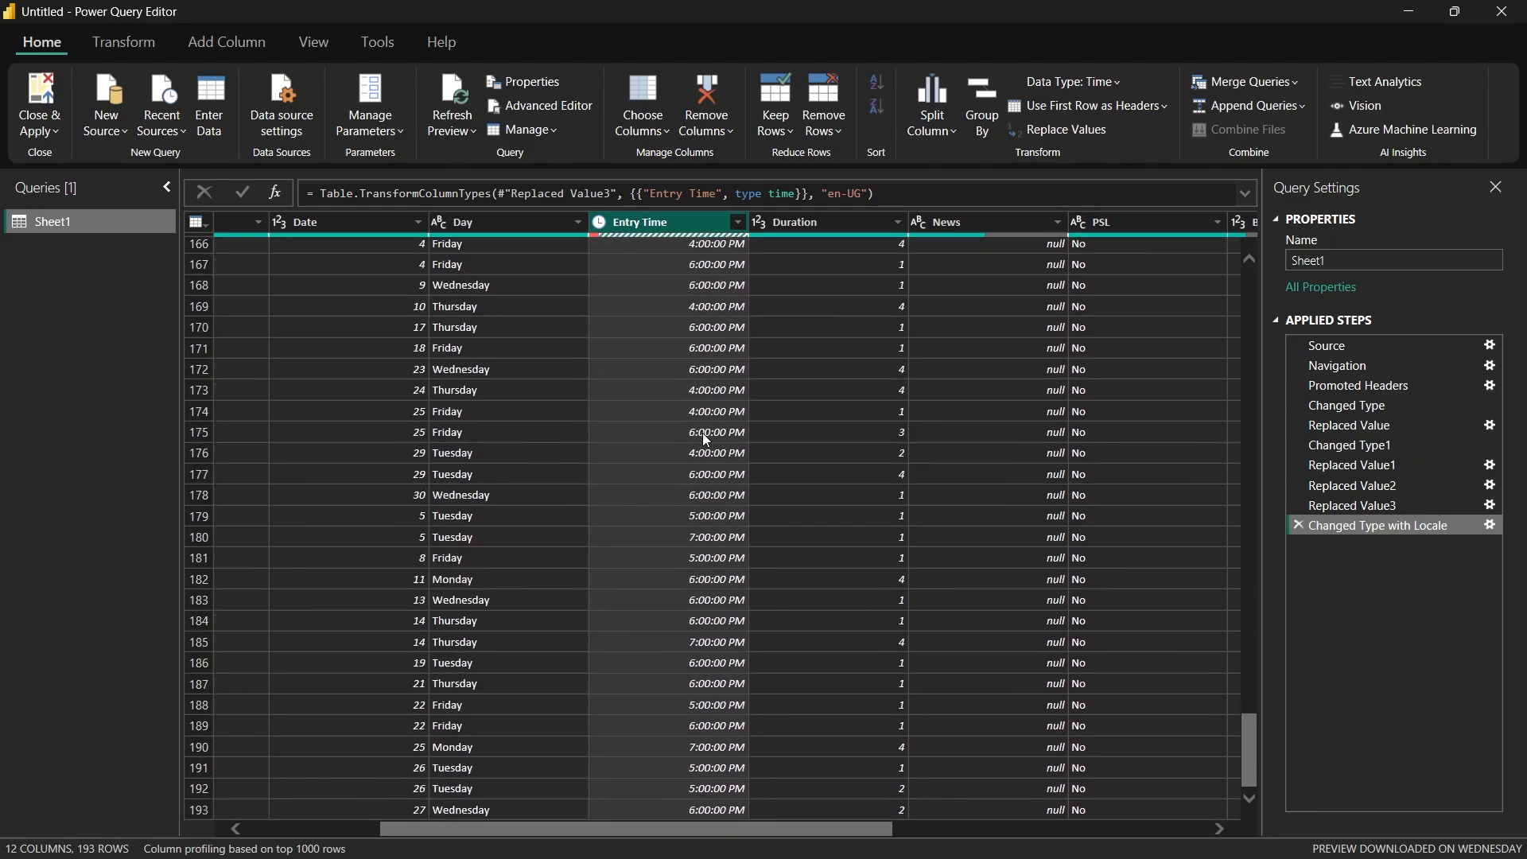
{"action": "scroll", "coordinate": [706, 438], "scroll_direction": "up", "scroll_amount": 18}
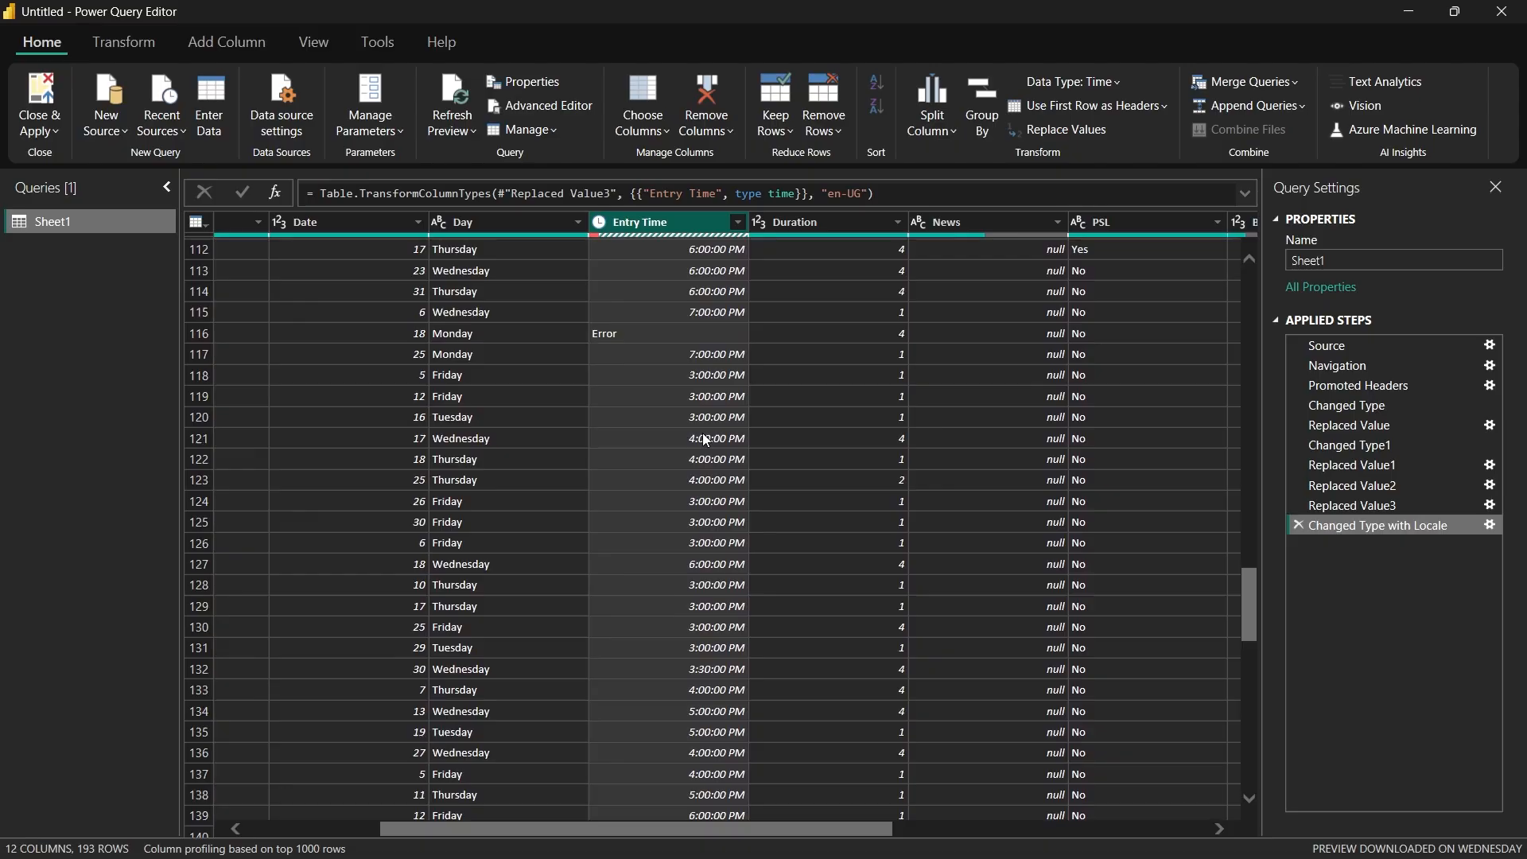
{"action": "scroll", "coordinate": [703, 438], "scroll_direction": "up", "scroll_amount": 7}
{"action": "scroll", "coordinate": [687, 565], "scroll_direction": "down", "scroll_amount": 4}
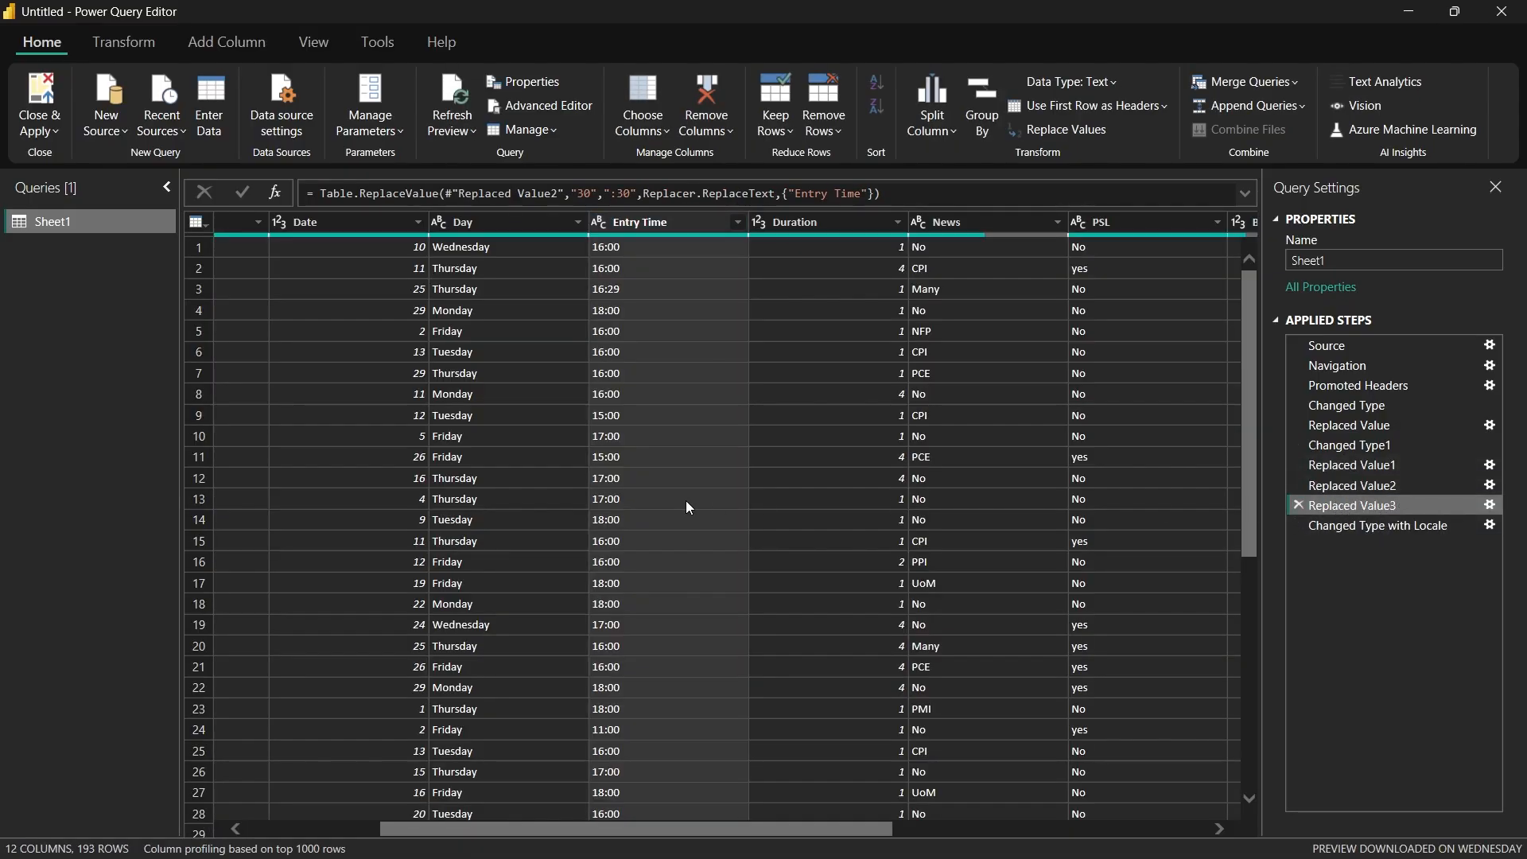
Step: Insert a step after the "30" replacement that replaces the malformed "2:000" value in Entry Time with "20:00"
{"action": "scroll", "coordinate": [682, 502], "scroll_direction": "down", "scroll_amount": 7}
{"action": "scroll", "coordinate": [689, 519], "scroll_direction": "down", "scroll_amount": 20}
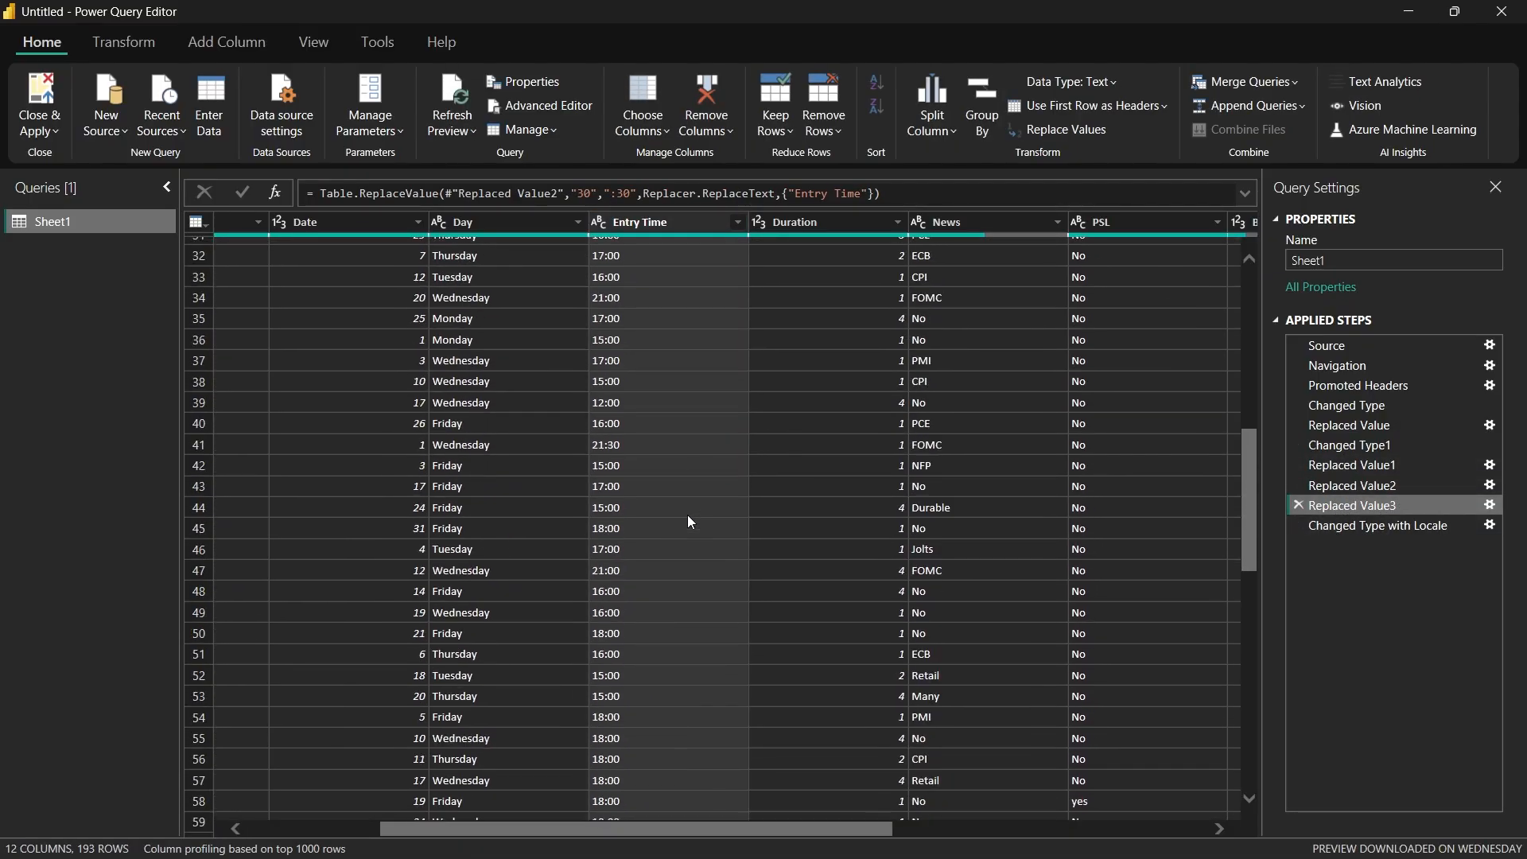
{"action": "scroll", "coordinate": [689, 522], "scroll_direction": "down", "scroll_amount": 4}
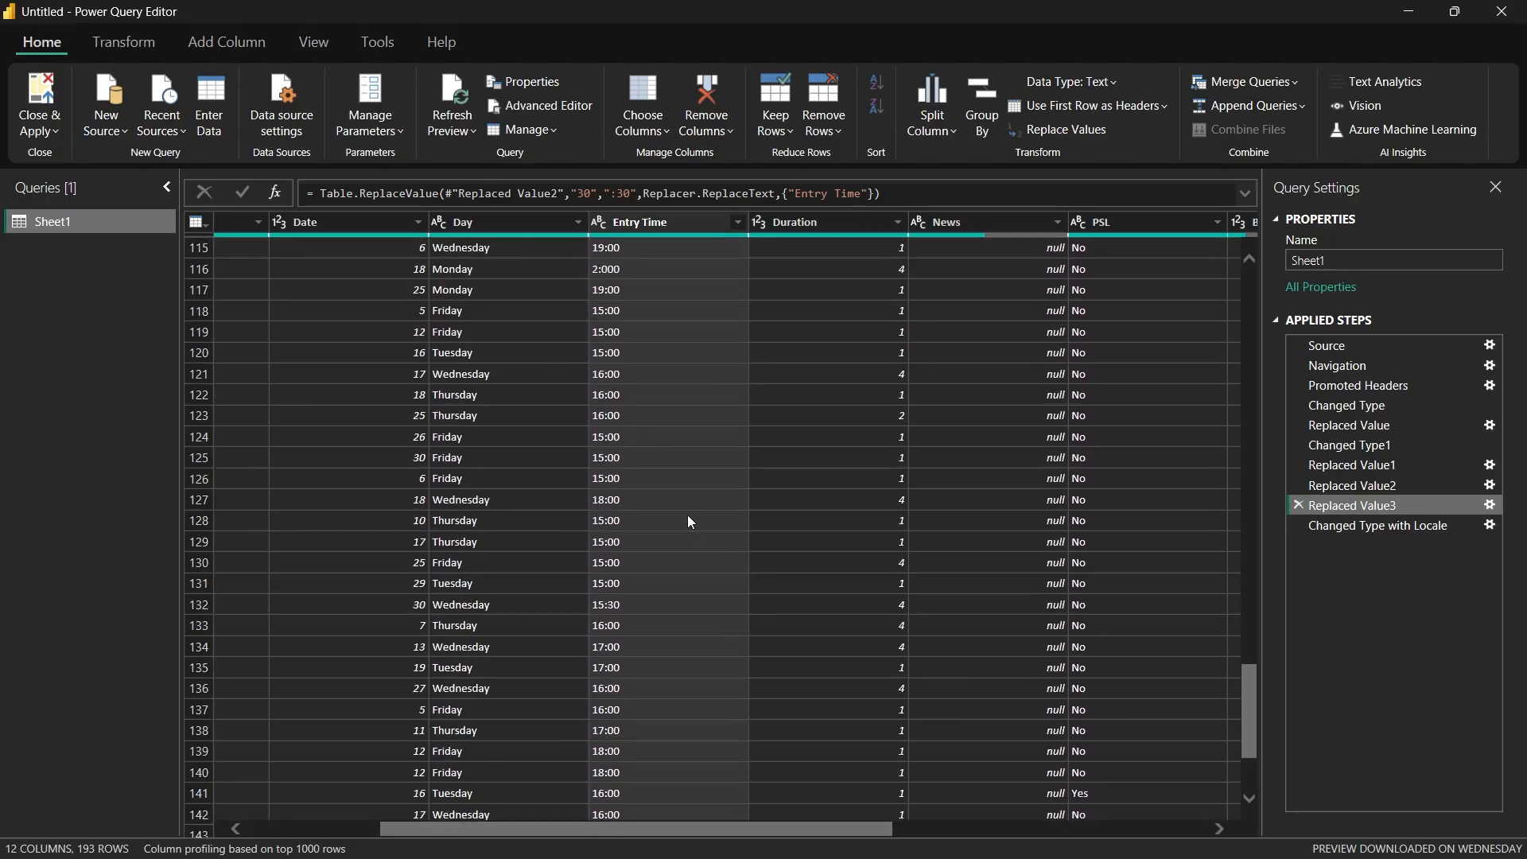
{"action": "scroll", "coordinate": [689, 521], "scroll_direction": "up", "scroll_amount": 1}
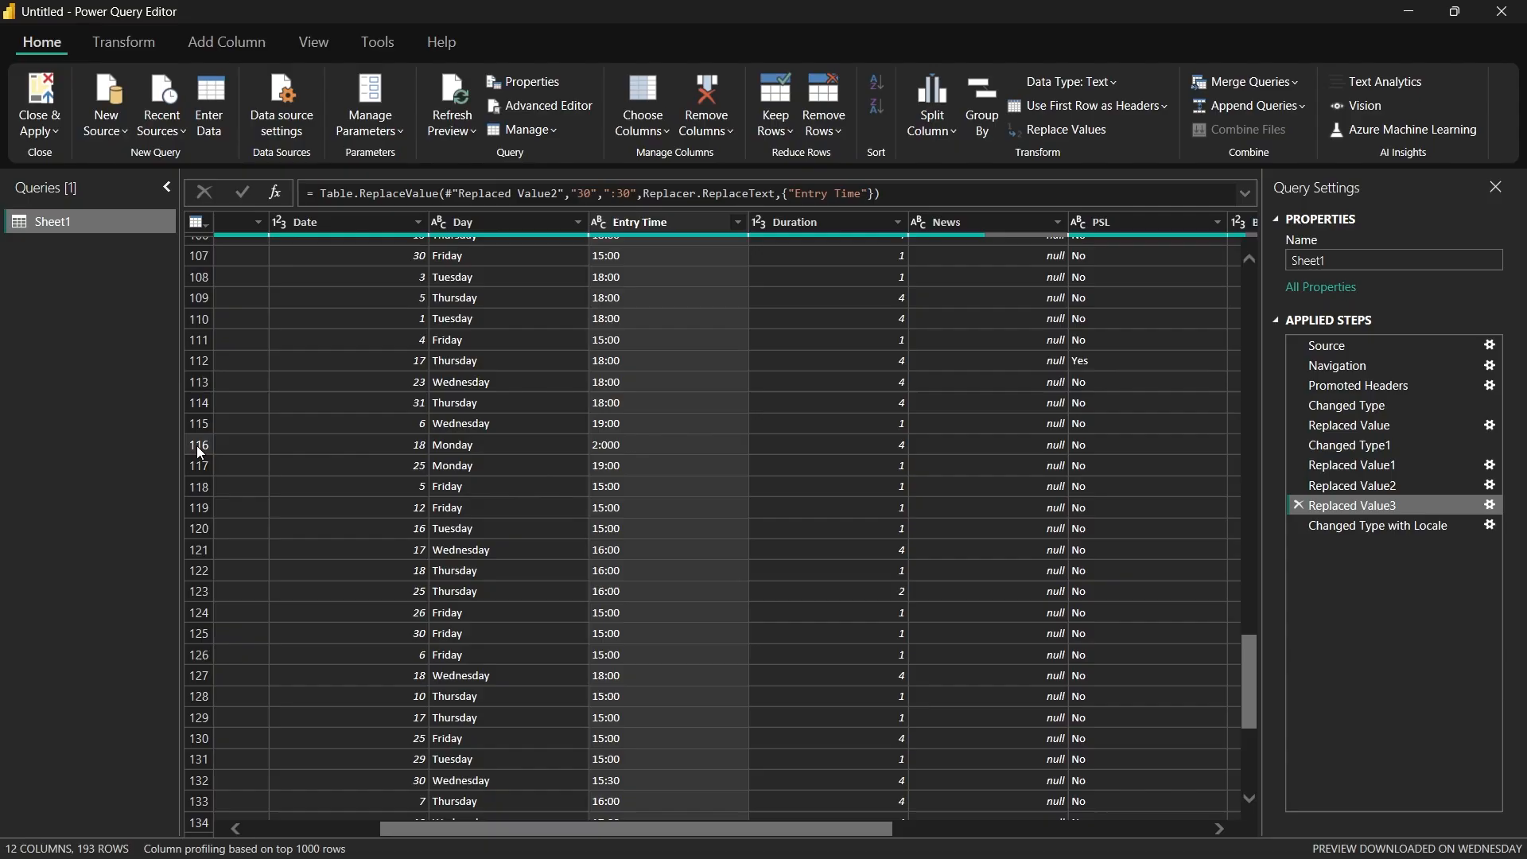
{"action": "right_click", "coordinate": [604, 445]}
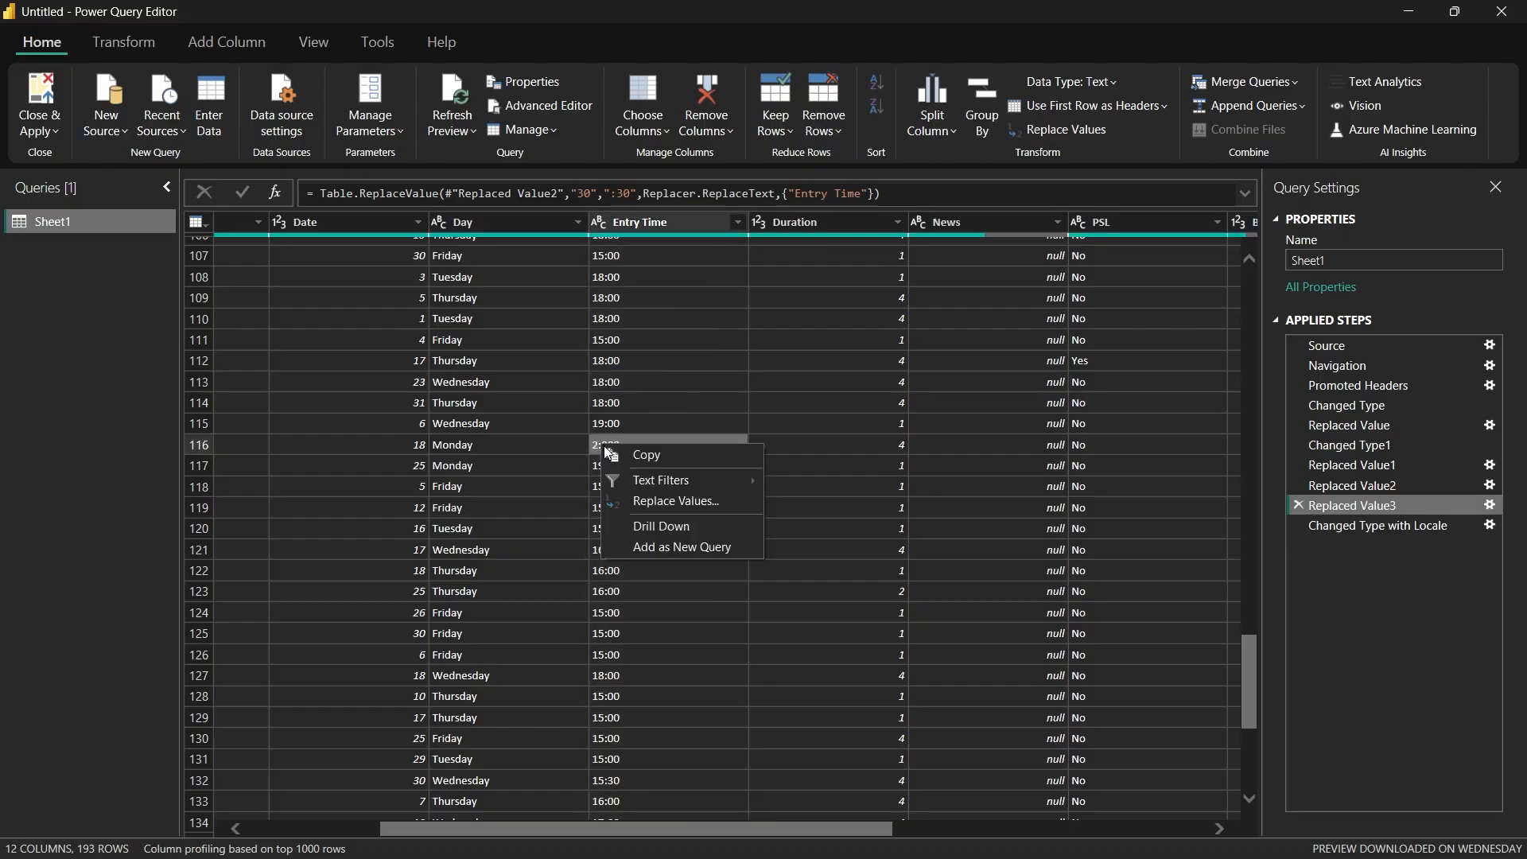
{"action": "left_click", "coordinate": [646, 502]}
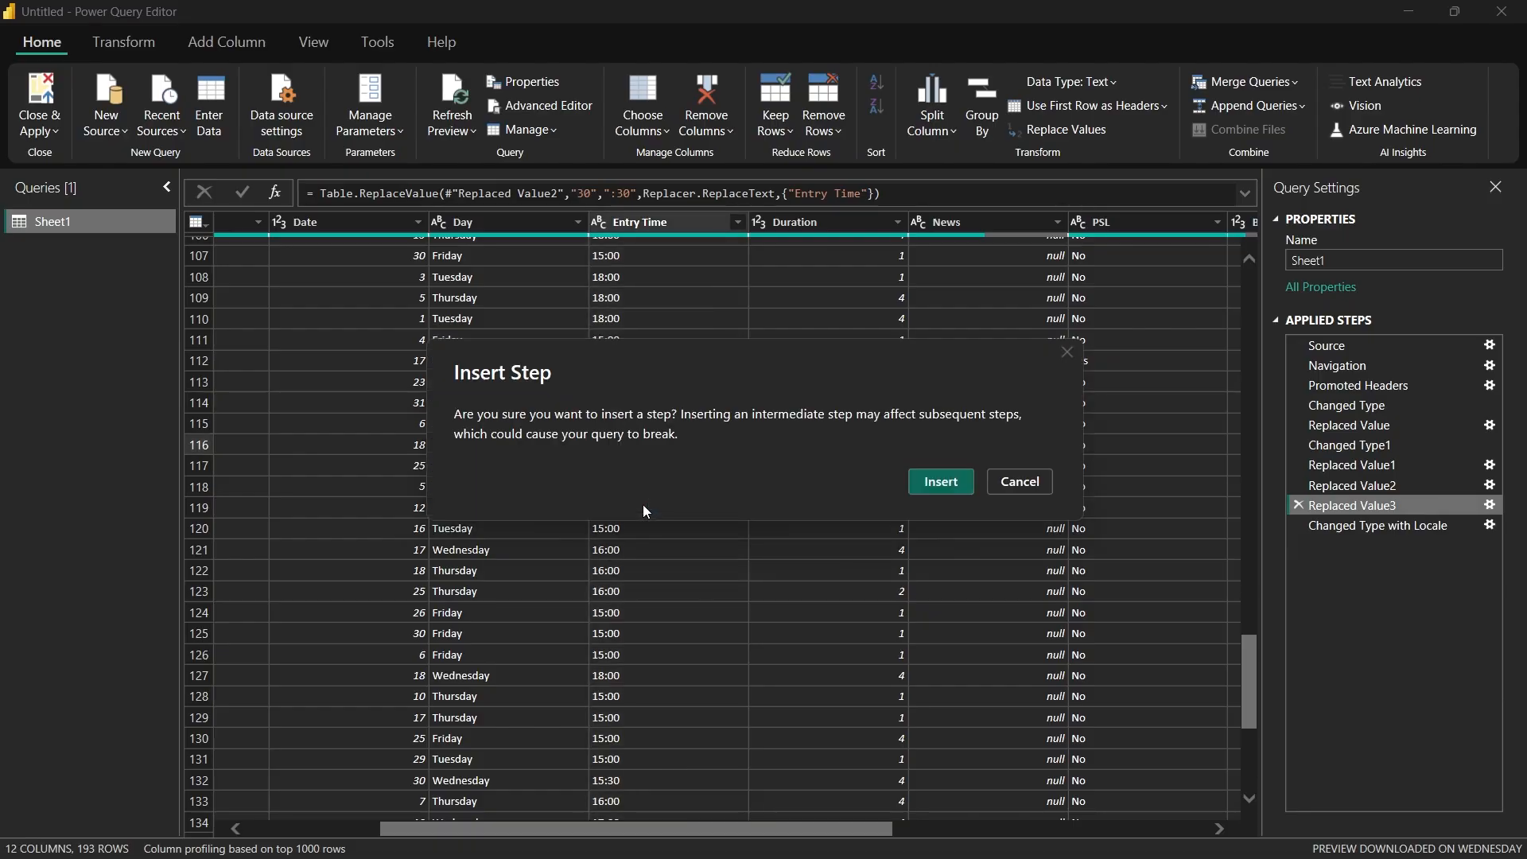
{"action": "left_click", "coordinate": [926, 485]}
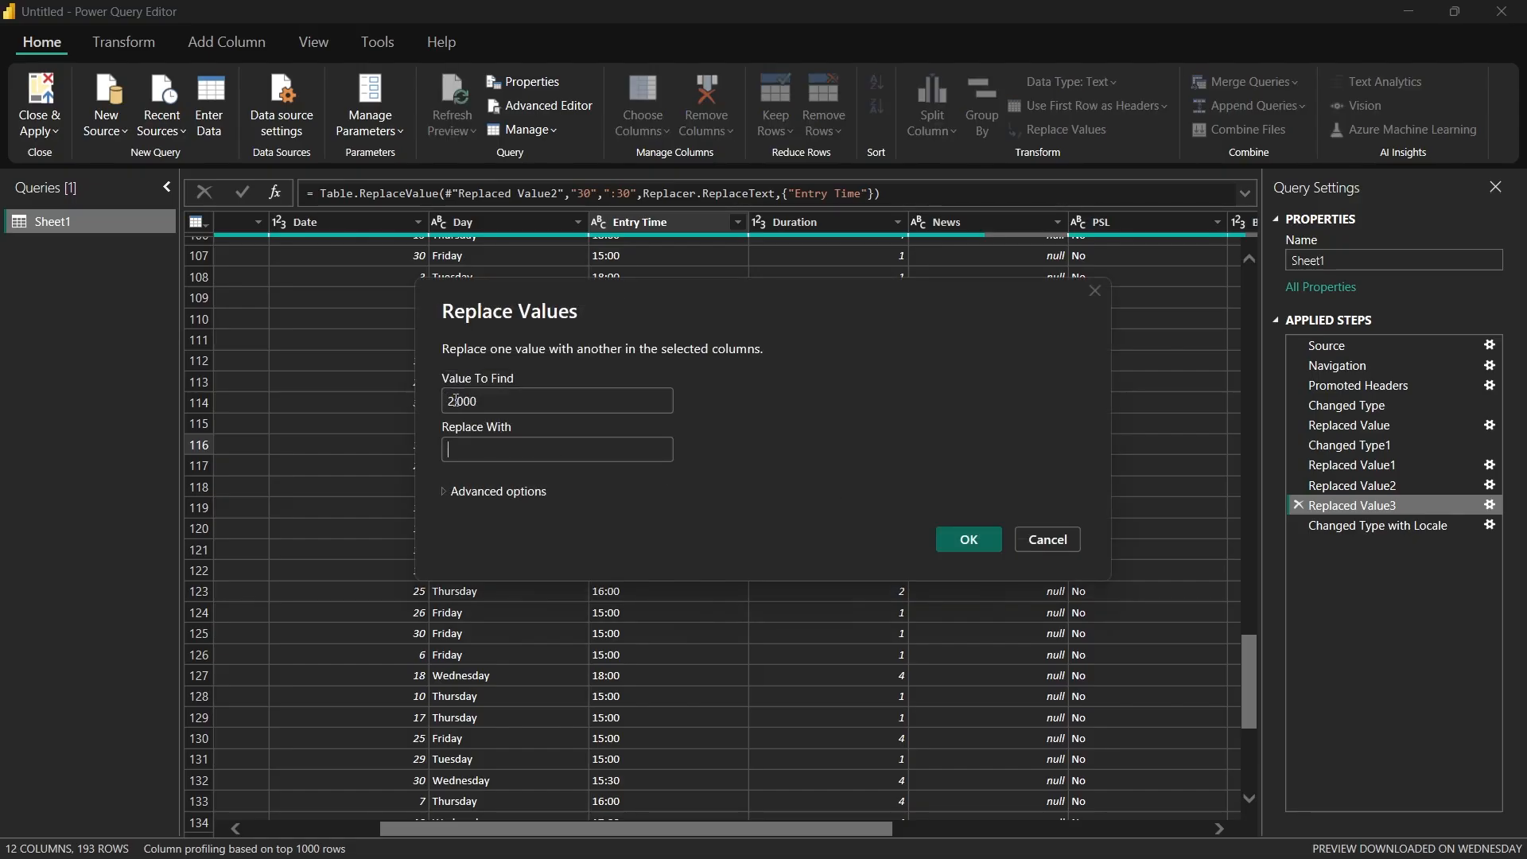
{"action": "type", "text": "20:00"}
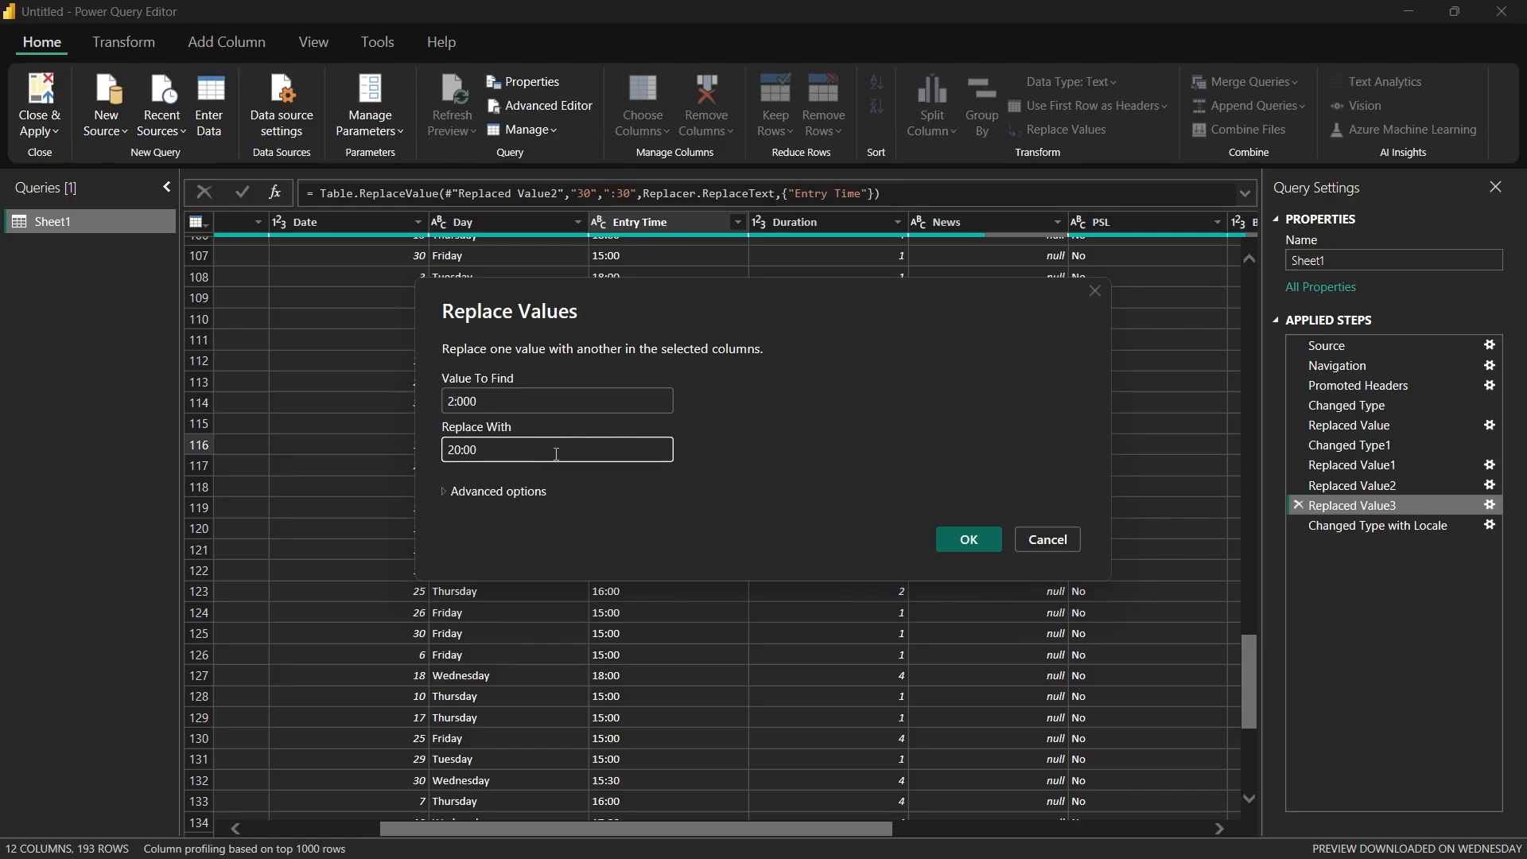
{"action": "left_click", "coordinate": [968, 539]}
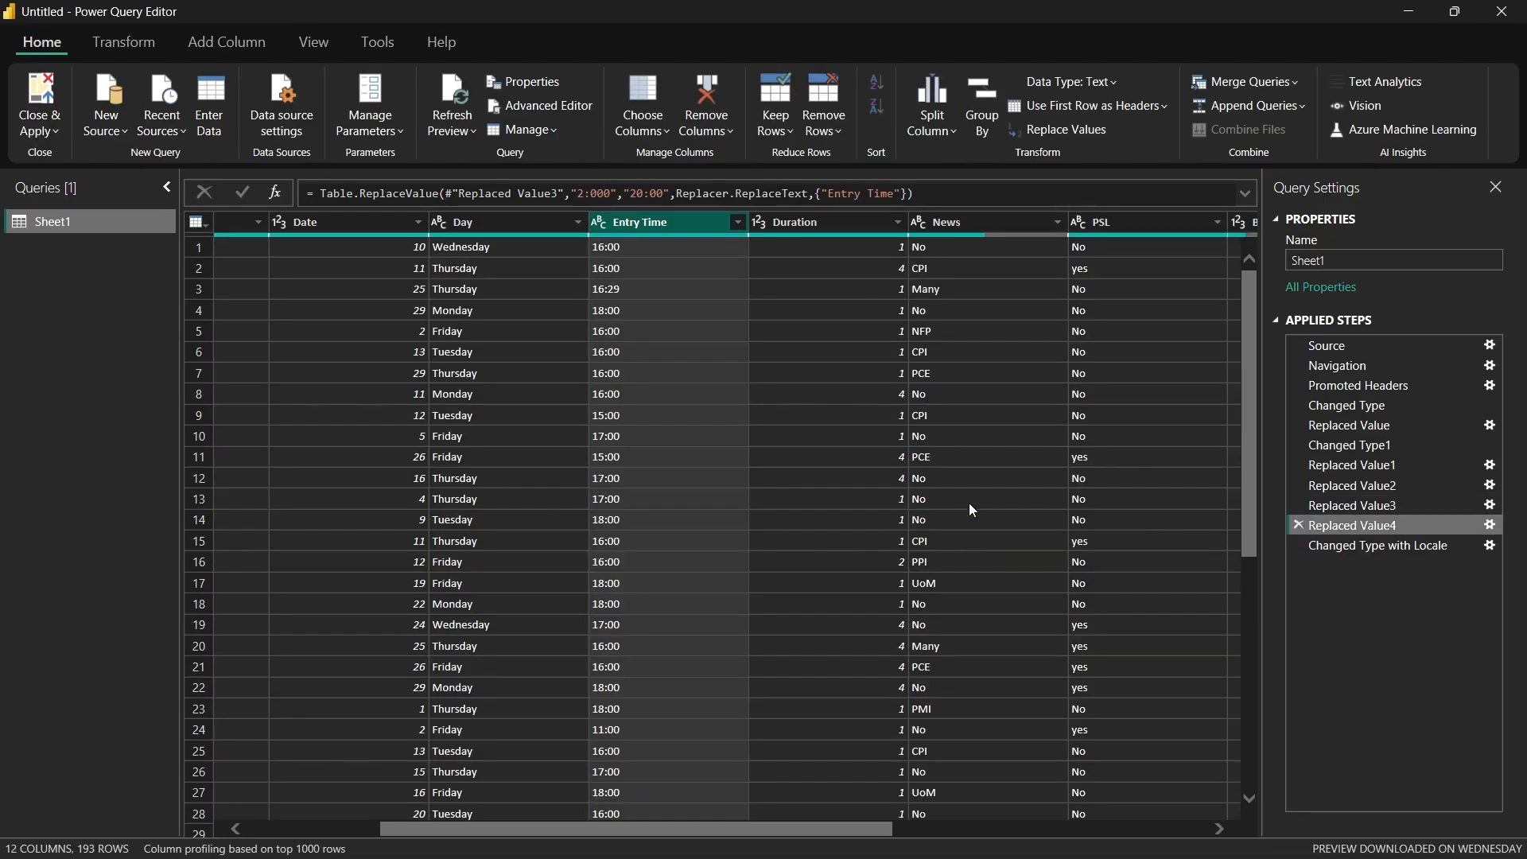
Step: Return to the applied step that changes Entry Time's type with locale and check the converted times around row 116
{"action": "left_click", "coordinate": [1328, 547]}
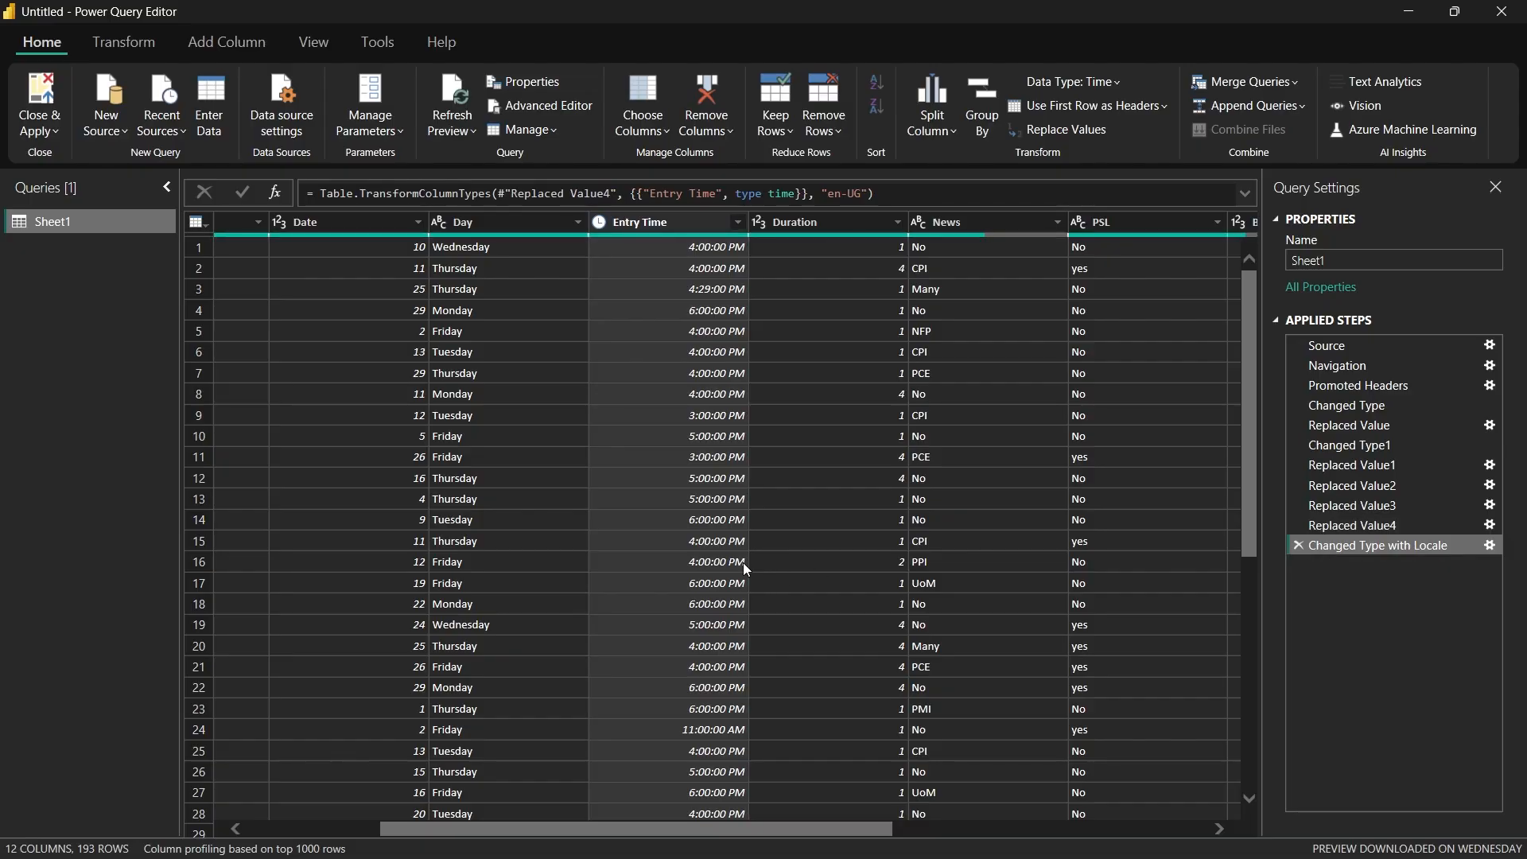
{"action": "scroll", "coordinate": [699, 533], "scroll_direction": "down", "scroll_amount": 7}
{"action": "scroll", "coordinate": [699, 533], "scroll_direction": "down", "scroll_amount": 20}
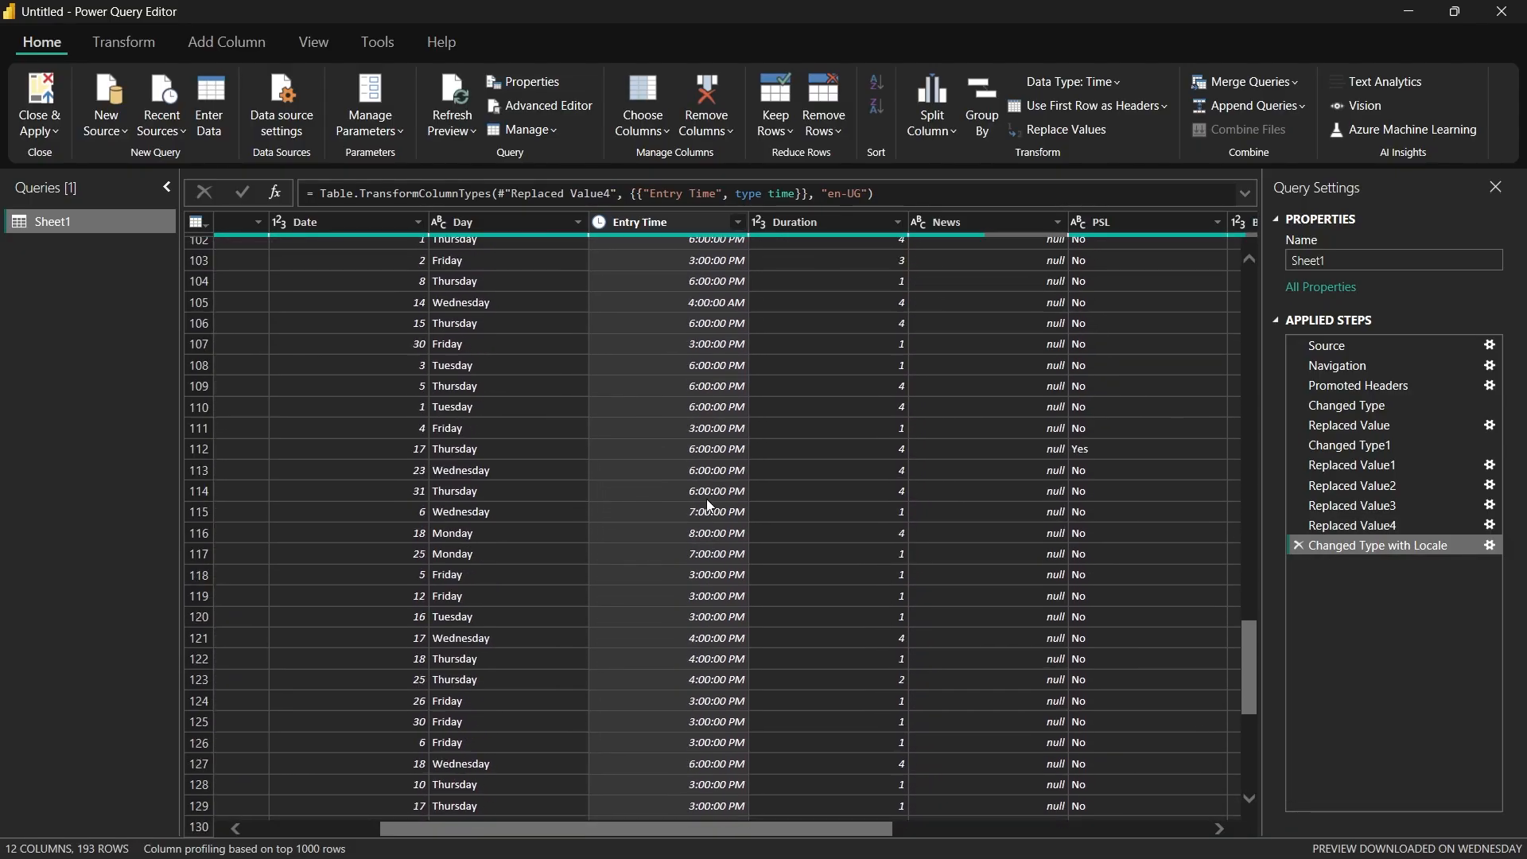
{"action": "scroll", "coordinate": [620, 499], "scroll_direction": "up", "scroll_amount": 5}
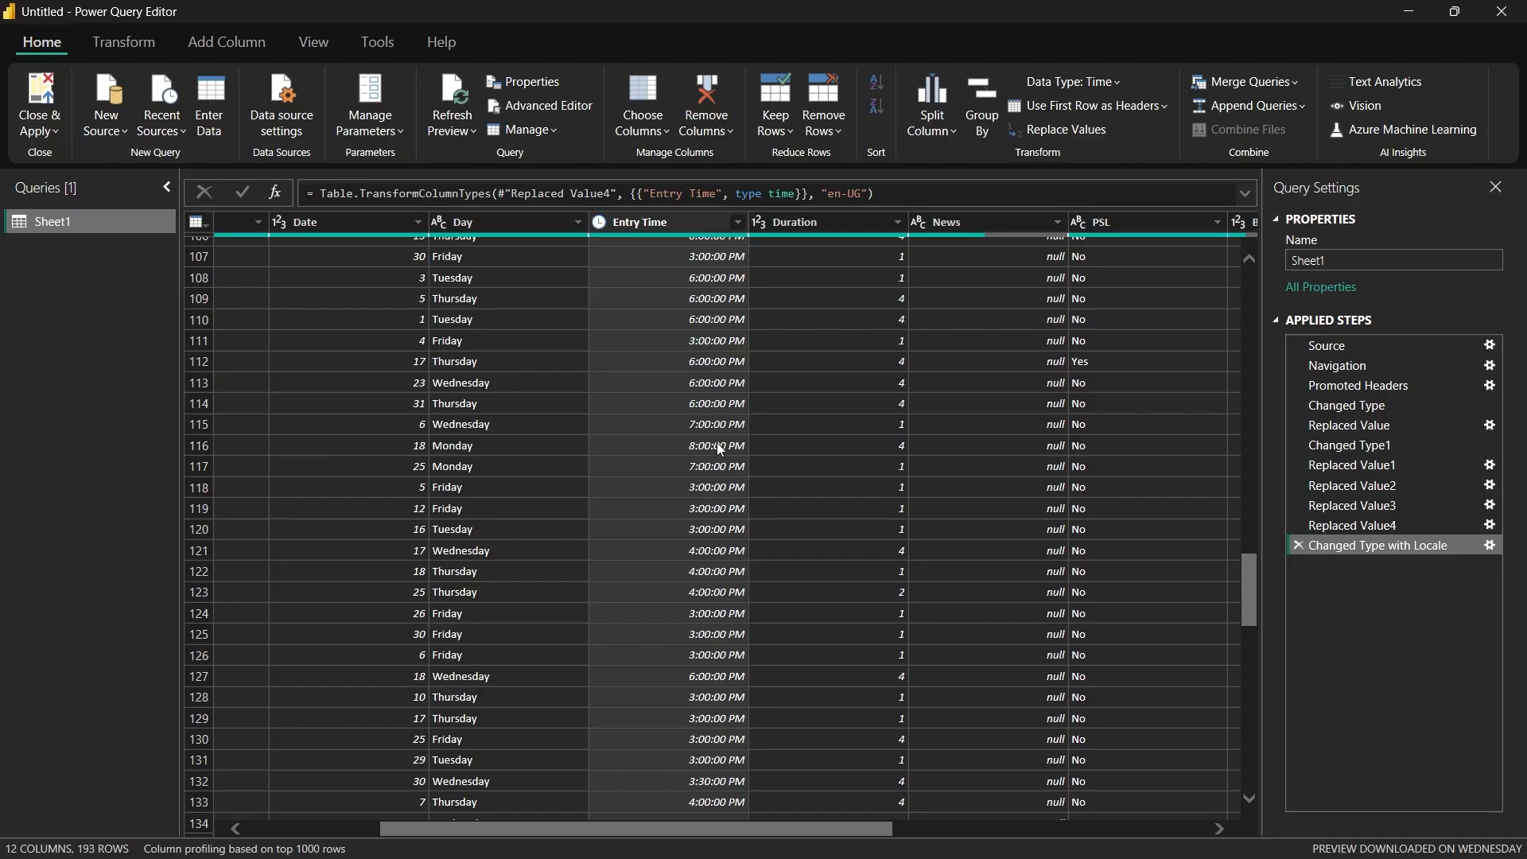
{"action": "scroll", "coordinate": [717, 442], "scroll_direction": "up", "scroll_amount": 20}
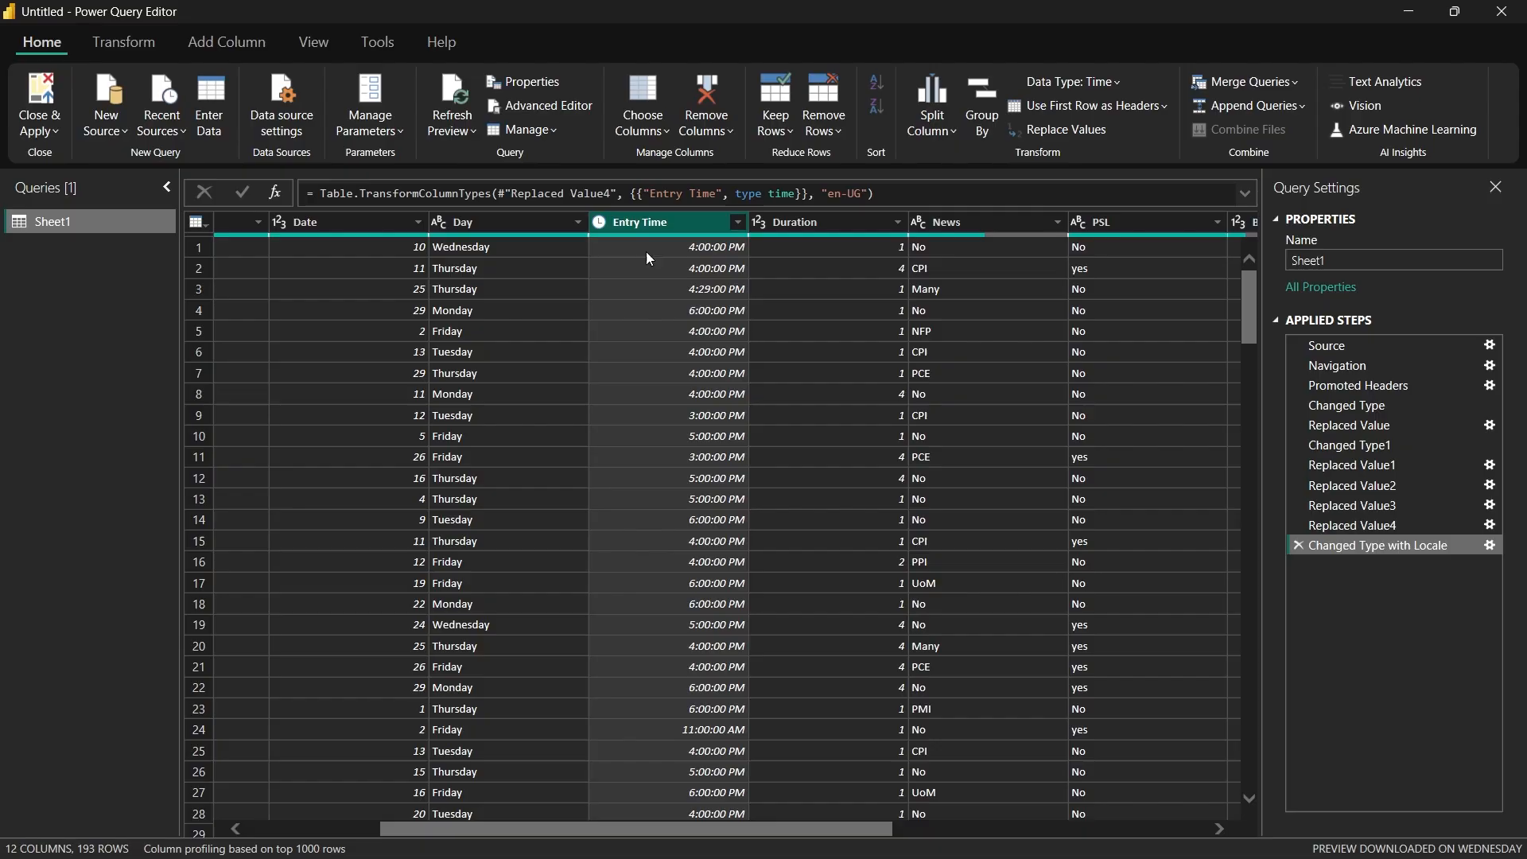
Step: Change the Date column's data type from whole number to Text
{"action": "left_click_drag", "start_coordinate": [679, 821], "coordinate": [536, 822]}
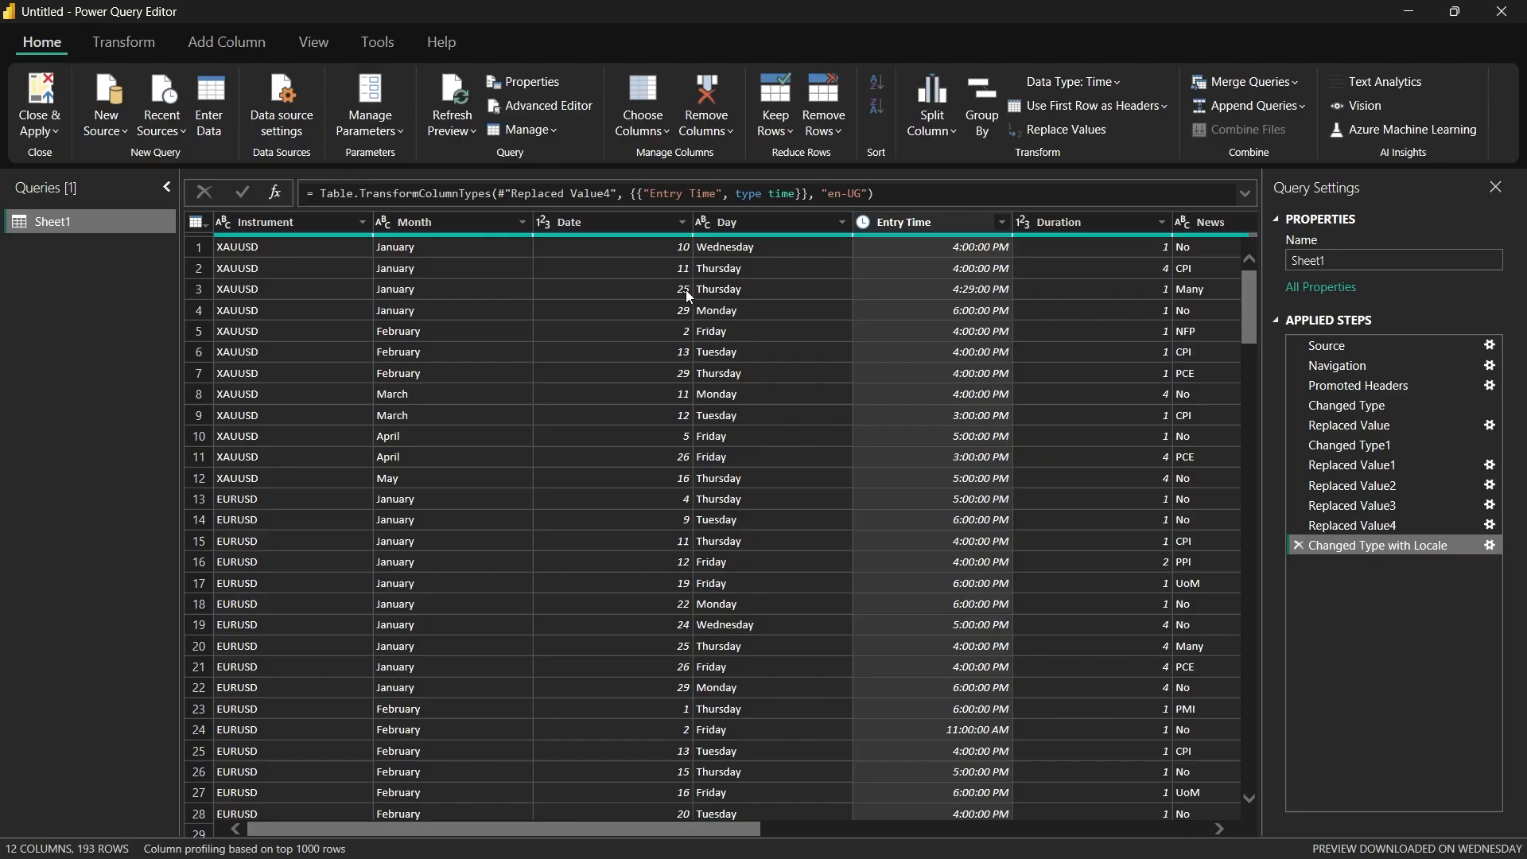
{"action": "left_click", "coordinate": [550, 225]}
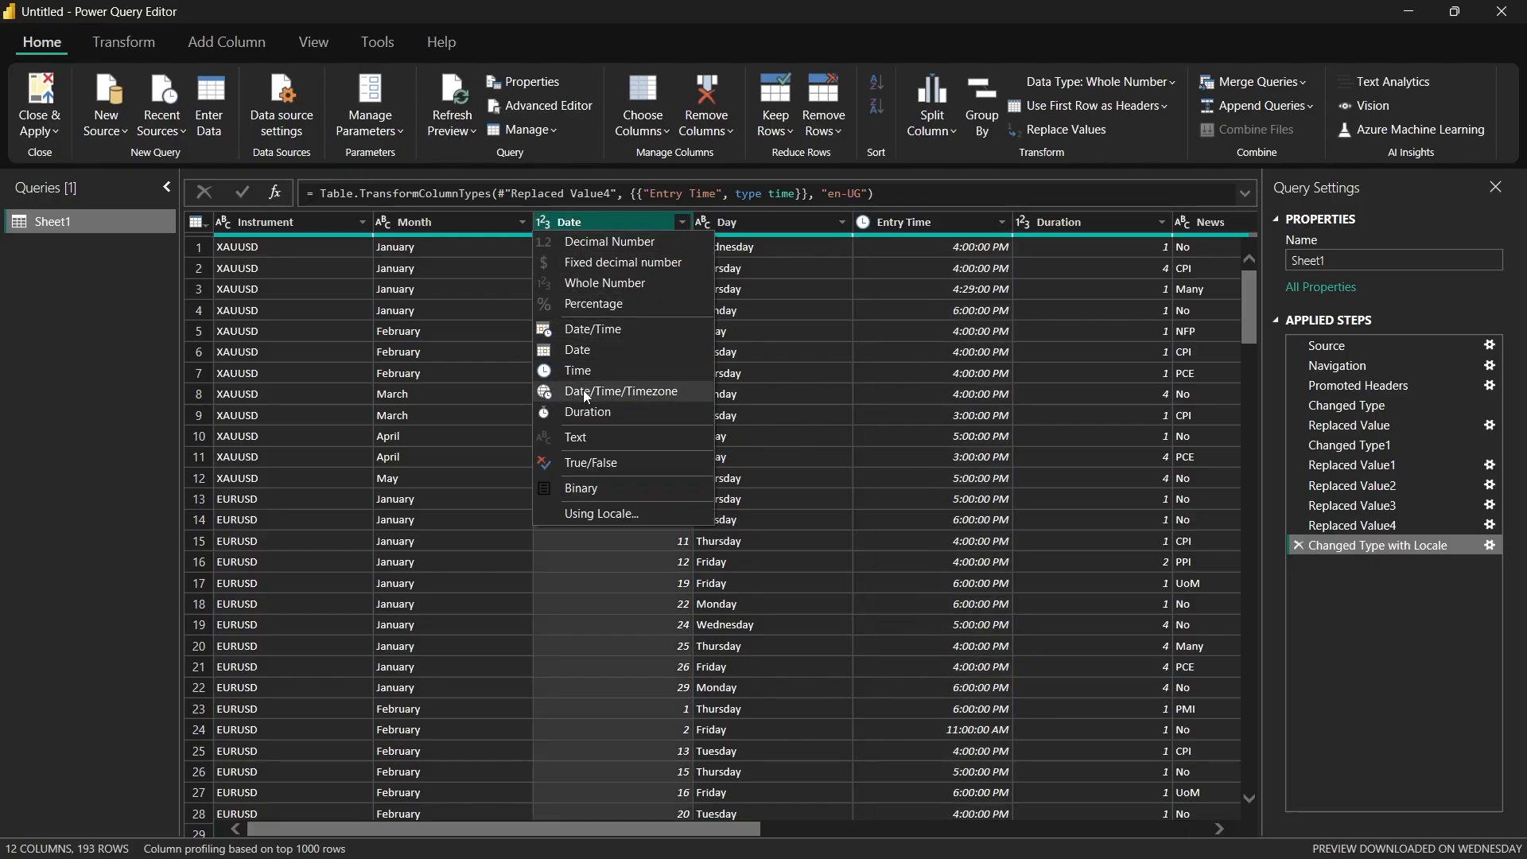
{"action": "left_click", "coordinate": [588, 441]}
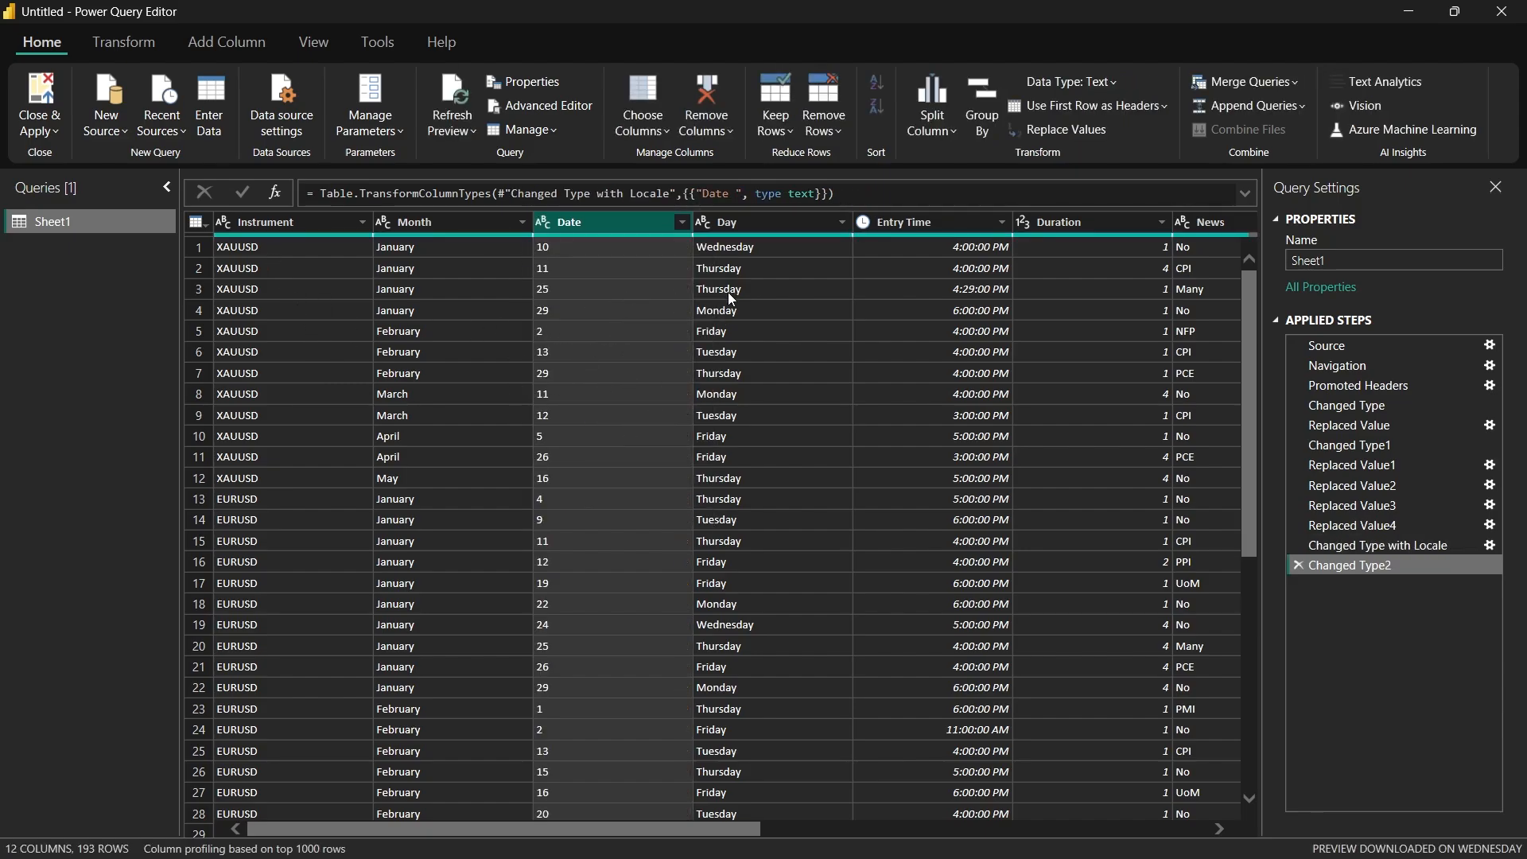
Step: Find the null entries in the News column and replace them with "No"
{"action": "scroll", "coordinate": [627, 337], "scroll_direction": "right", "scroll_amount": 3}
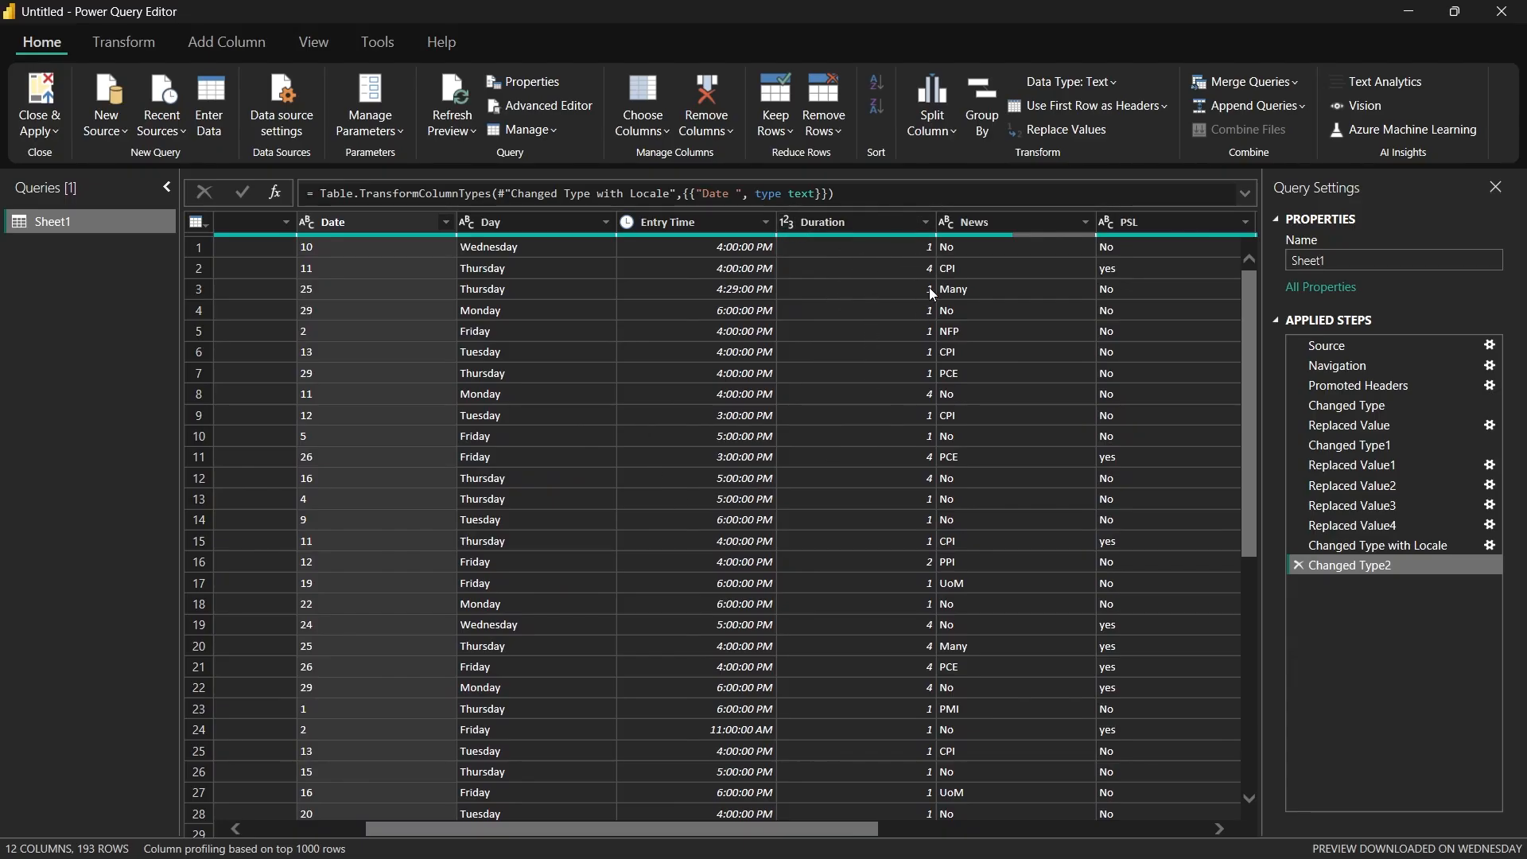
{"action": "left_click_drag", "start_coordinate": [831, 835], "coordinate": [934, 832]}
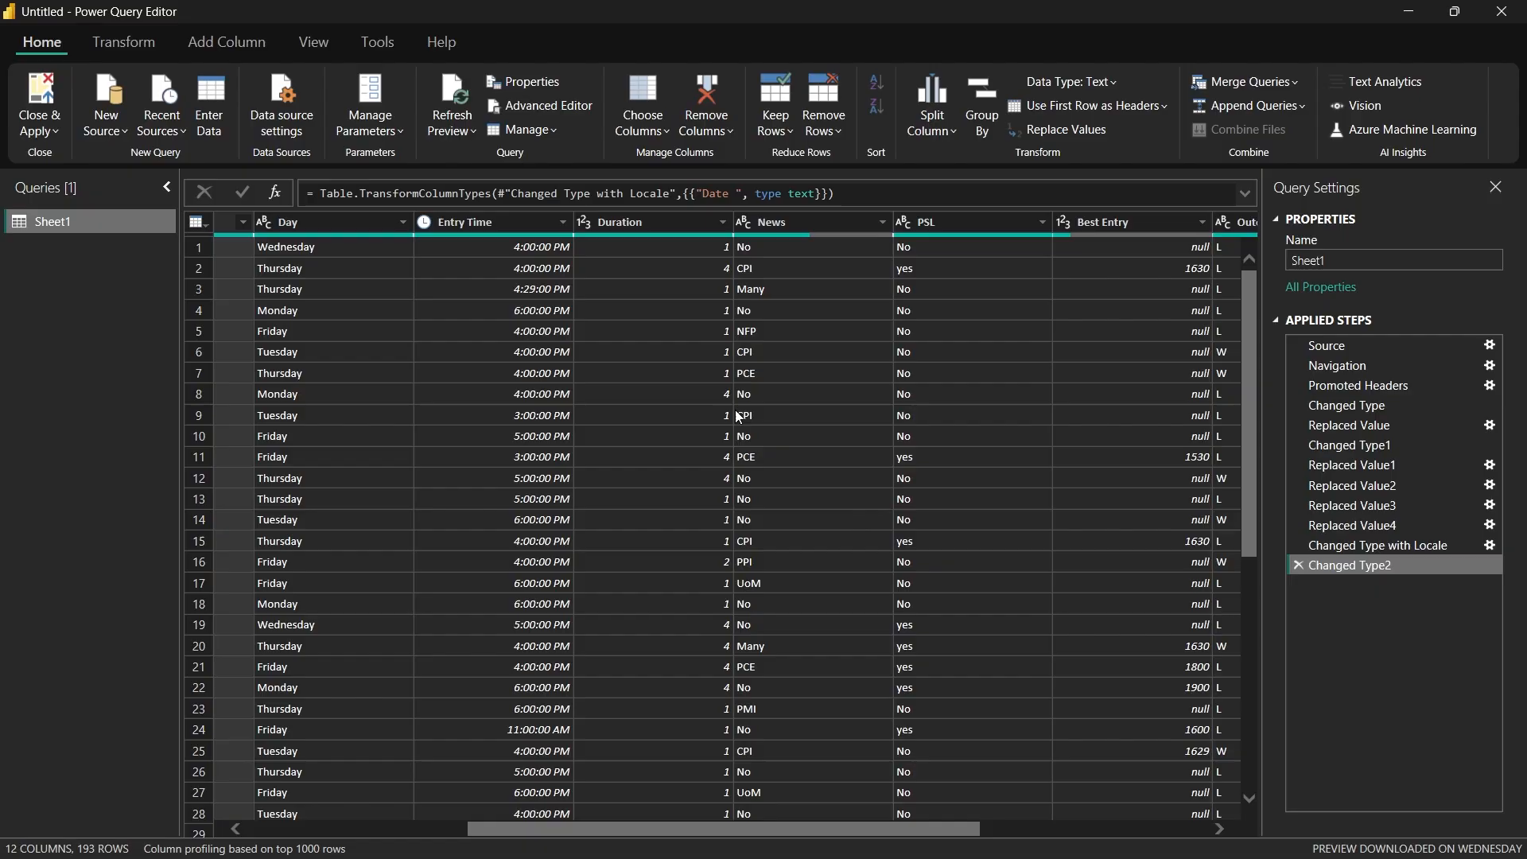
{"action": "left_click_drag", "start_coordinate": [805, 828], "coordinate": [911, 834]}
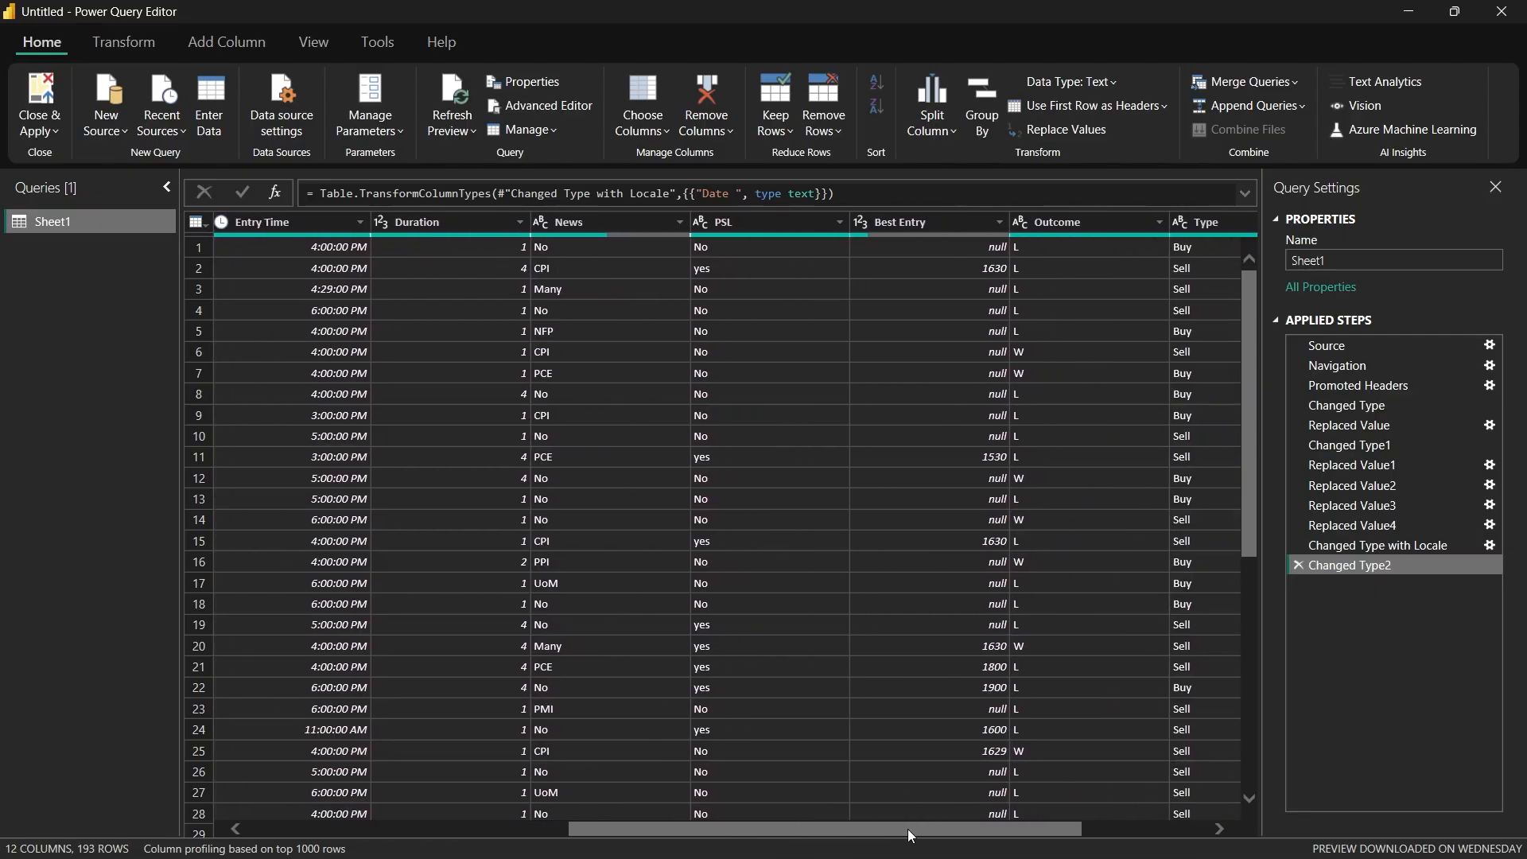
{"action": "scroll", "coordinate": [618, 308], "scroll_direction": "down", "scroll_amount": 20}
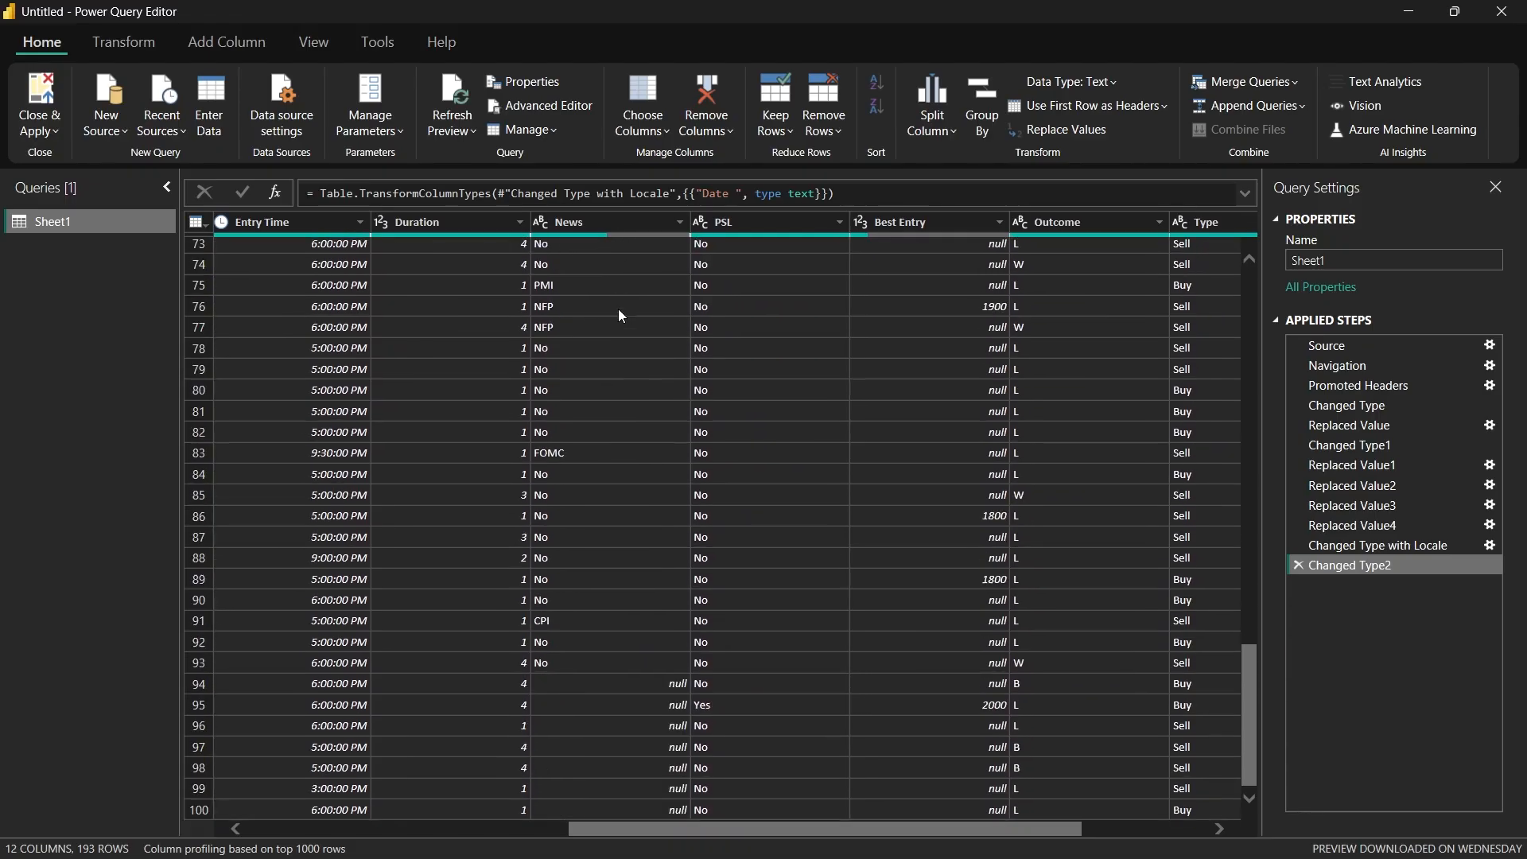
{"action": "scroll", "coordinate": [618, 309], "scroll_direction": "down", "scroll_amount": 6}
{"action": "scroll", "coordinate": [613, 514], "scroll_direction": "up", "scroll_amount": 4}
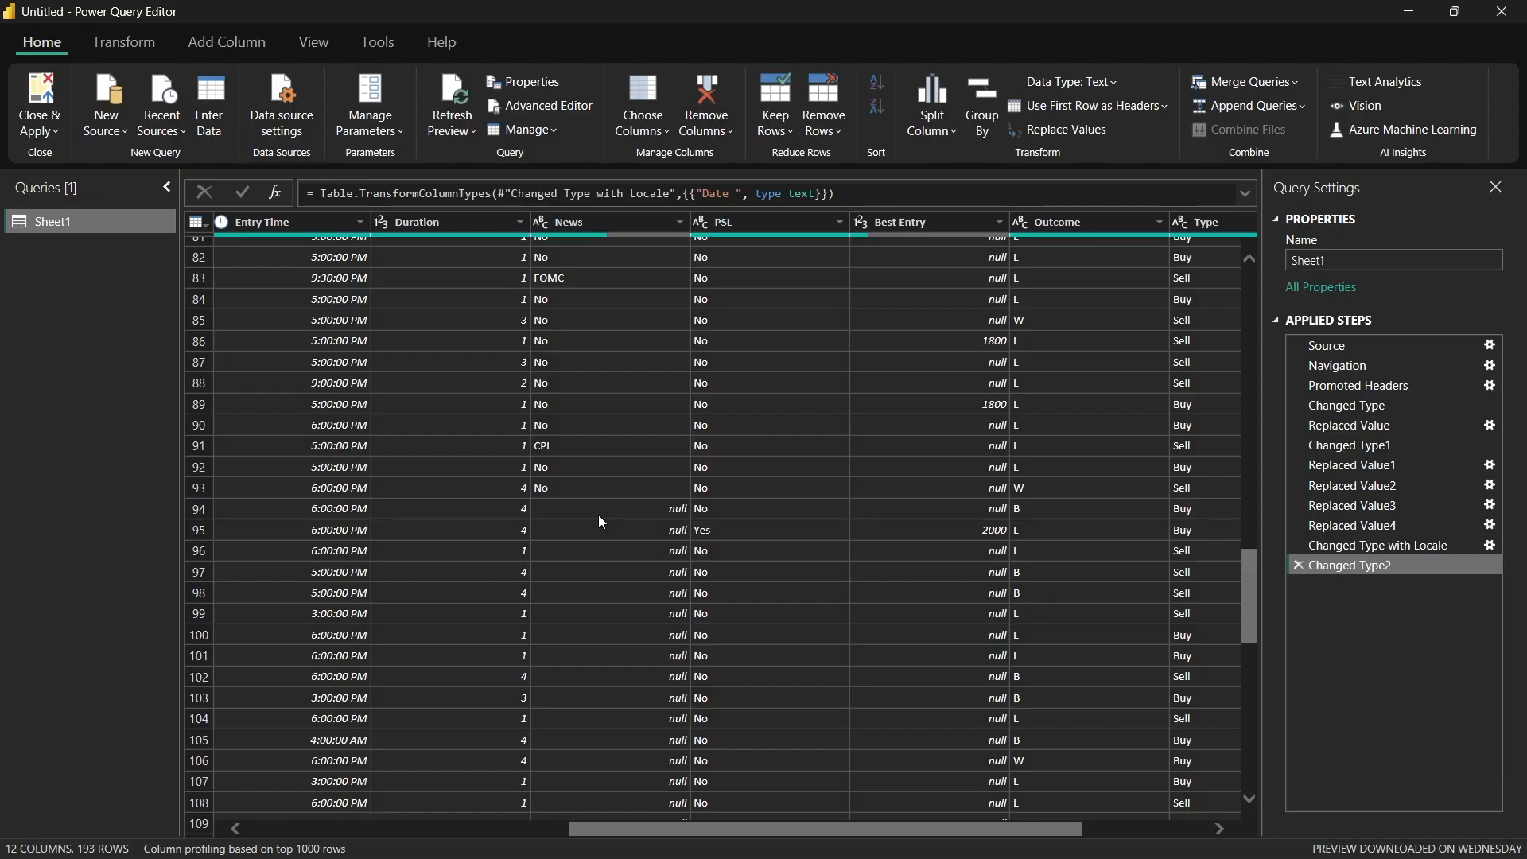
{"action": "scroll", "coordinate": [603, 478], "scroll_direction": "down", "scroll_amount": 2}
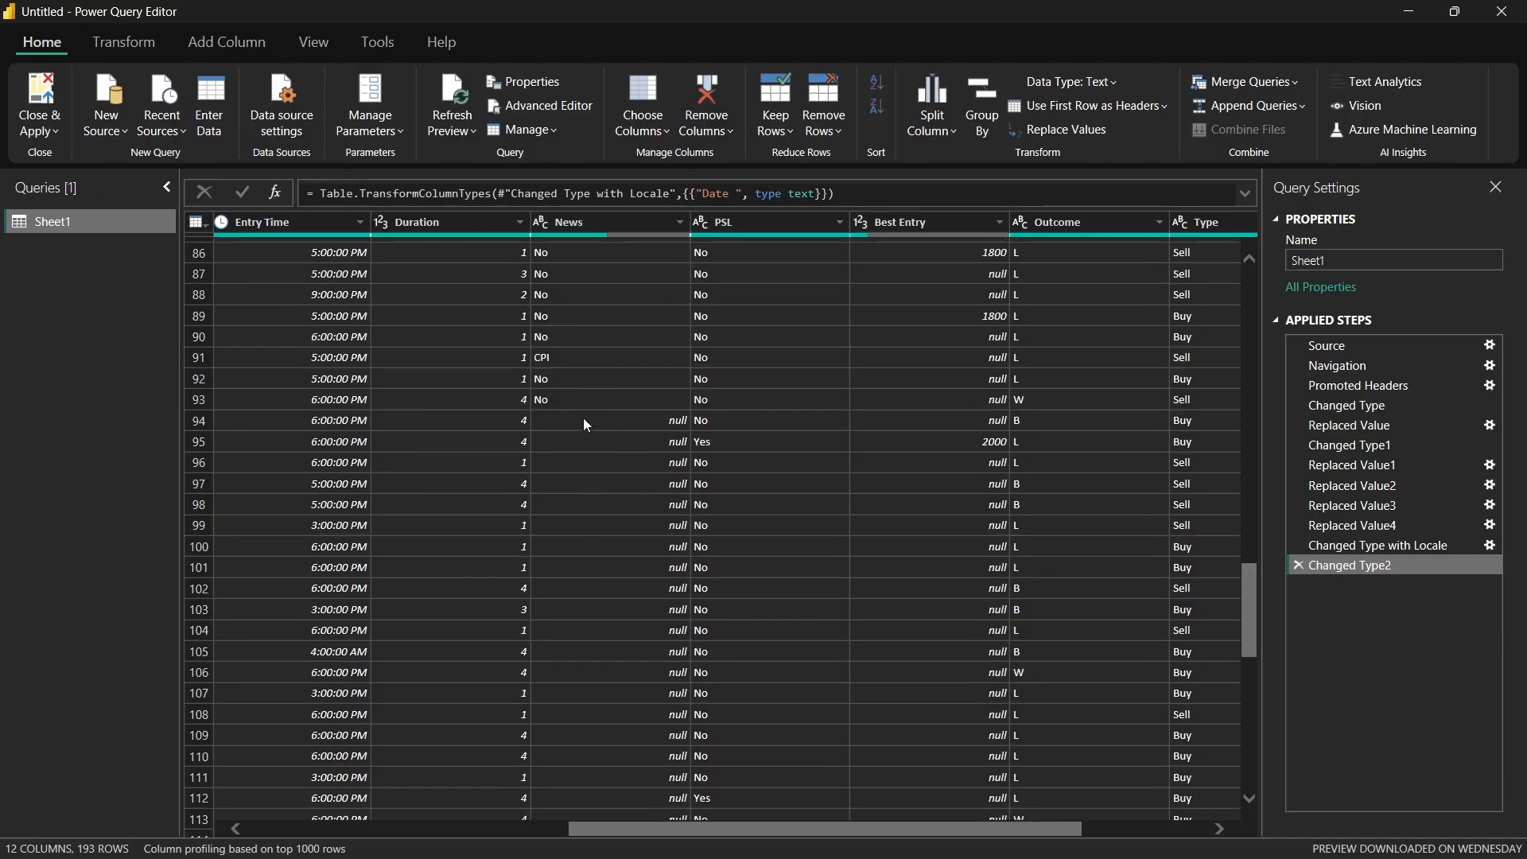
{"action": "right_click", "coordinate": [584, 417]}
{"action": "left_click", "coordinate": [613, 476]}
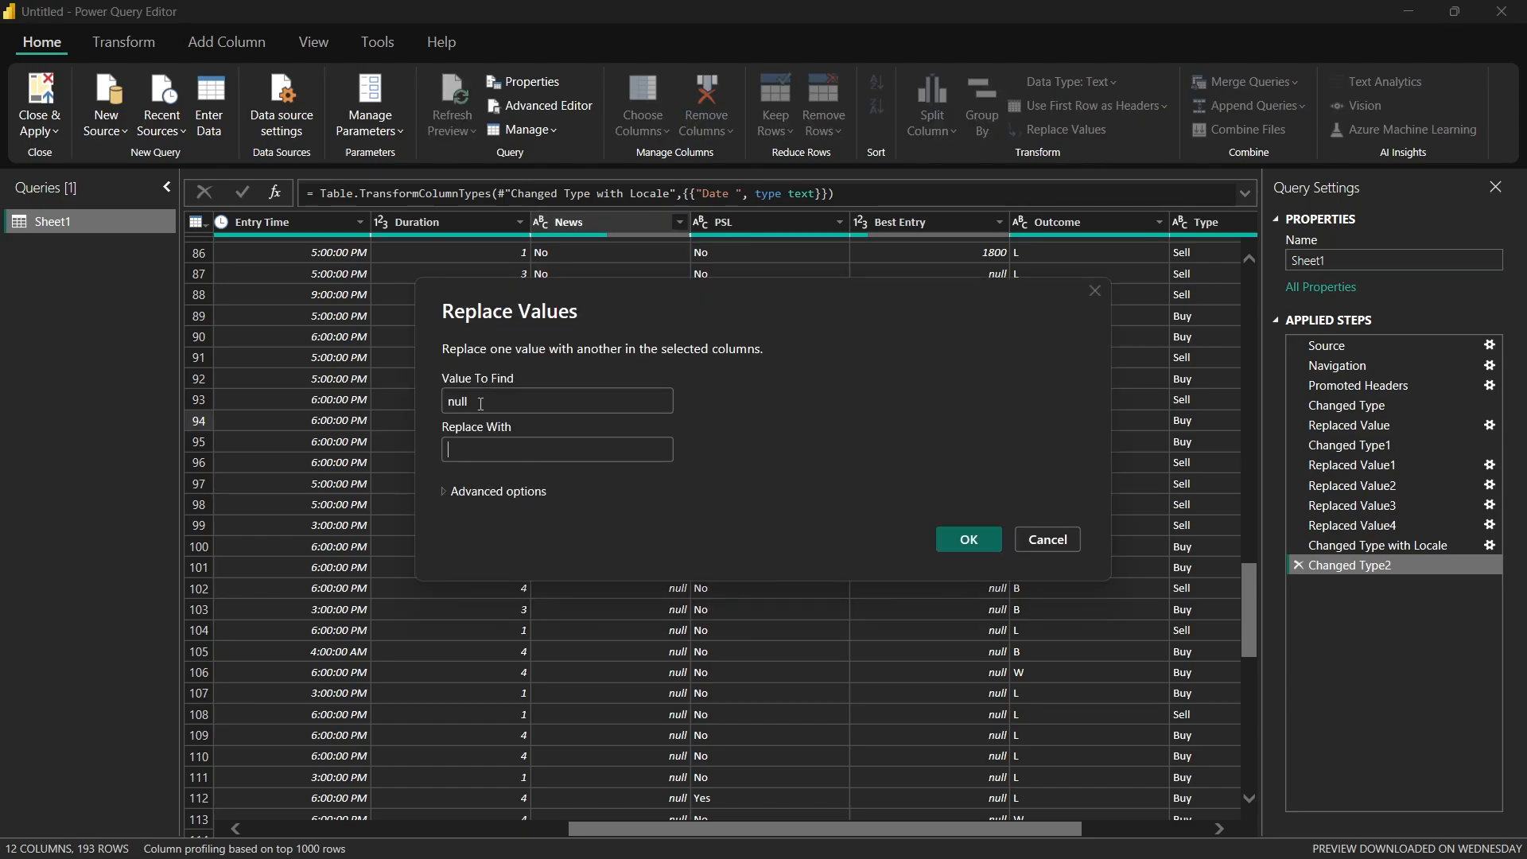
{"action": "type", "text": "No"}
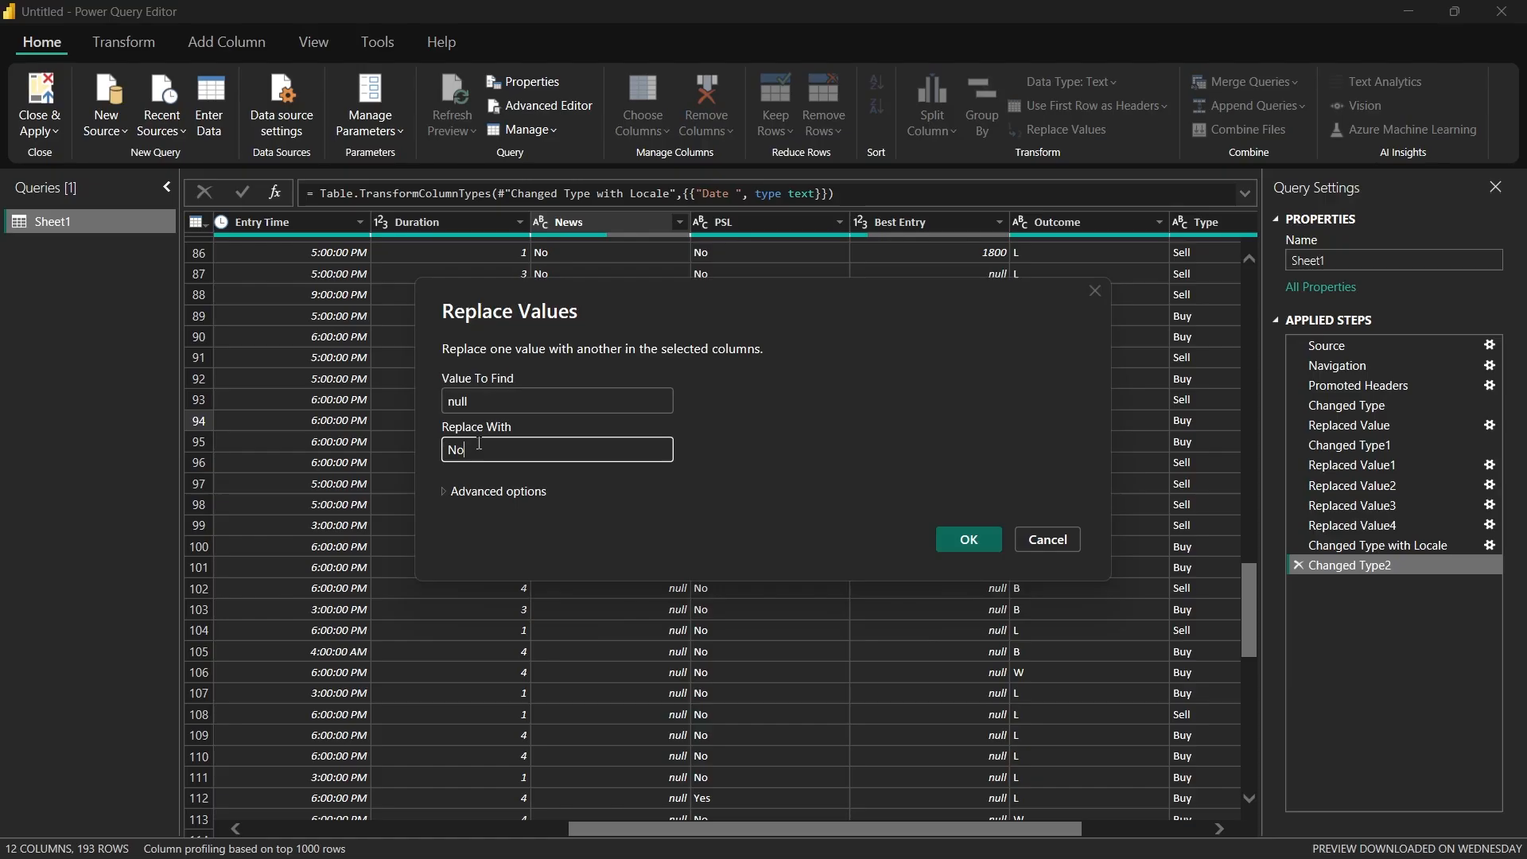
{"action": "key", "text": "Return"}
Step: Check the News values throughout the table and examine the PSL, Best Entry and remaining columns through Entry Point
{"action": "scroll", "coordinate": [618, 455], "scroll_direction": "up", "scroll_amount": 3}
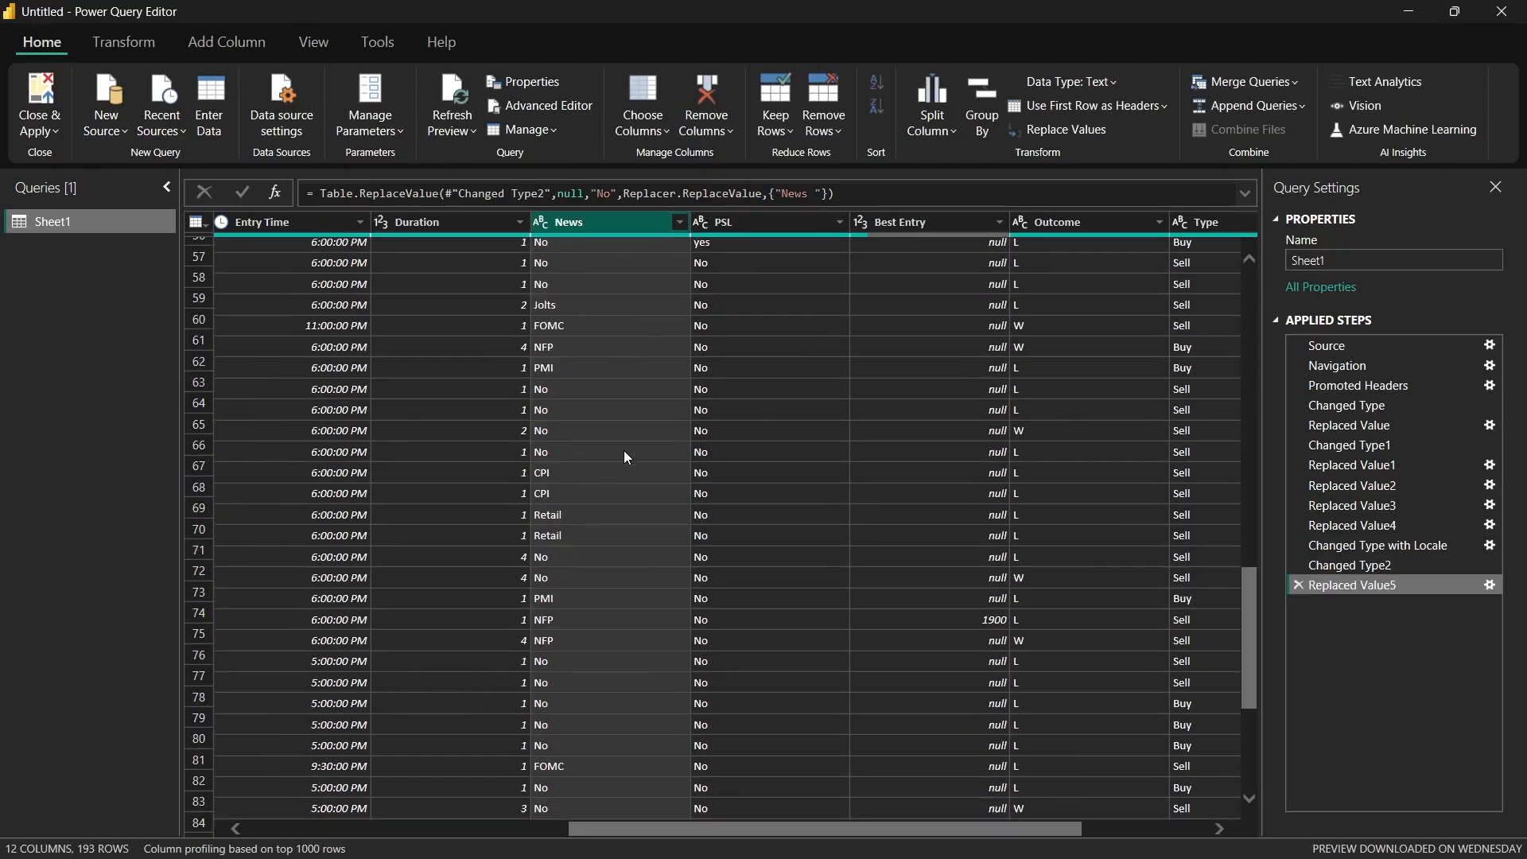
{"action": "scroll", "coordinate": [625, 456], "scroll_direction": "down", "scroll_amount": 15}
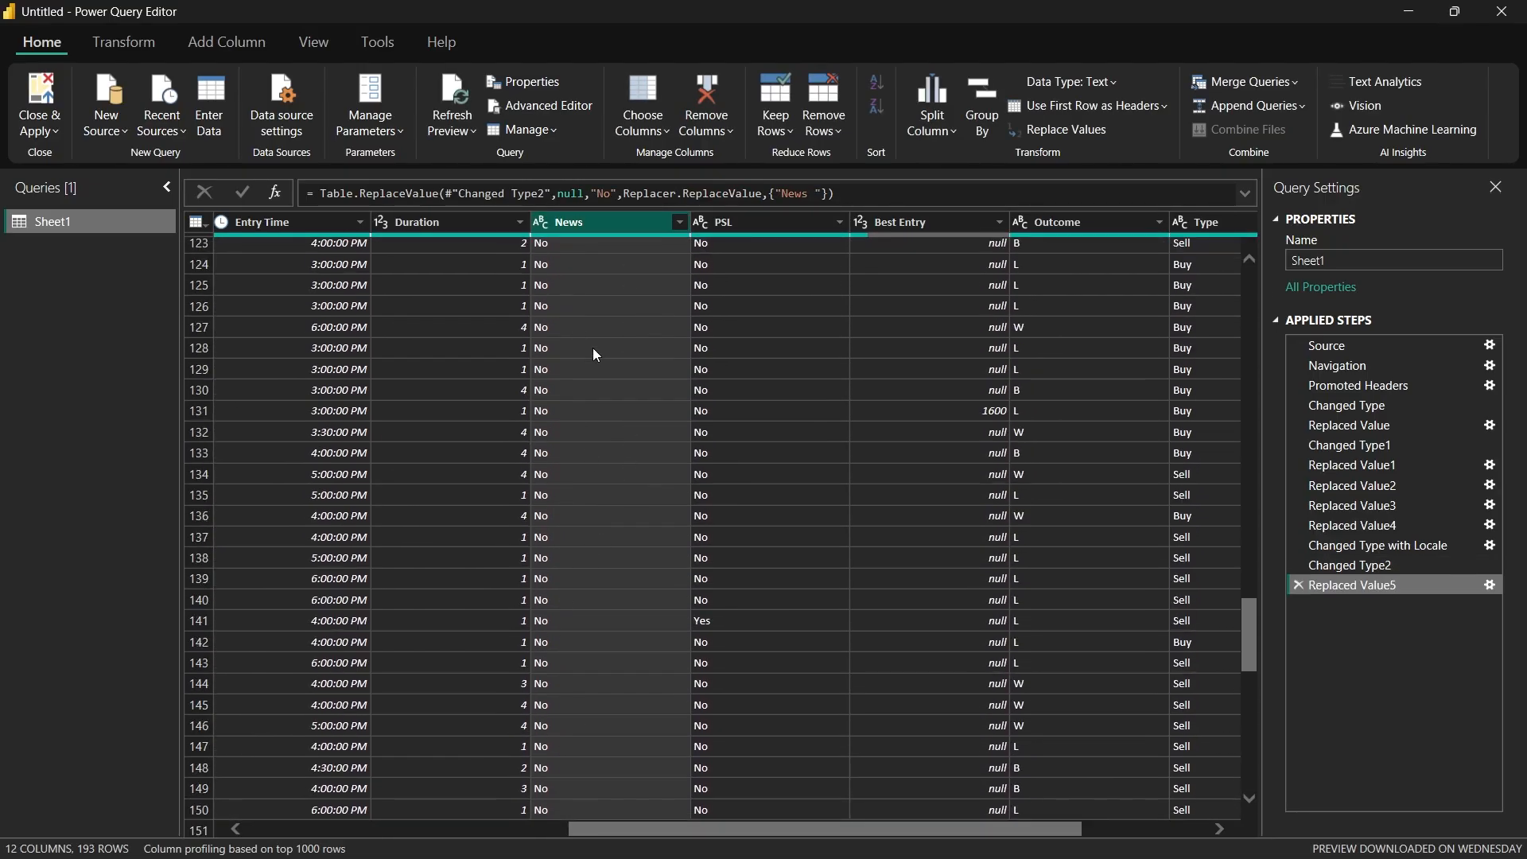
{"action": "scroll", "coordinate": [621, 518], "scroll_direction": "up", "scroll_amount": 20}
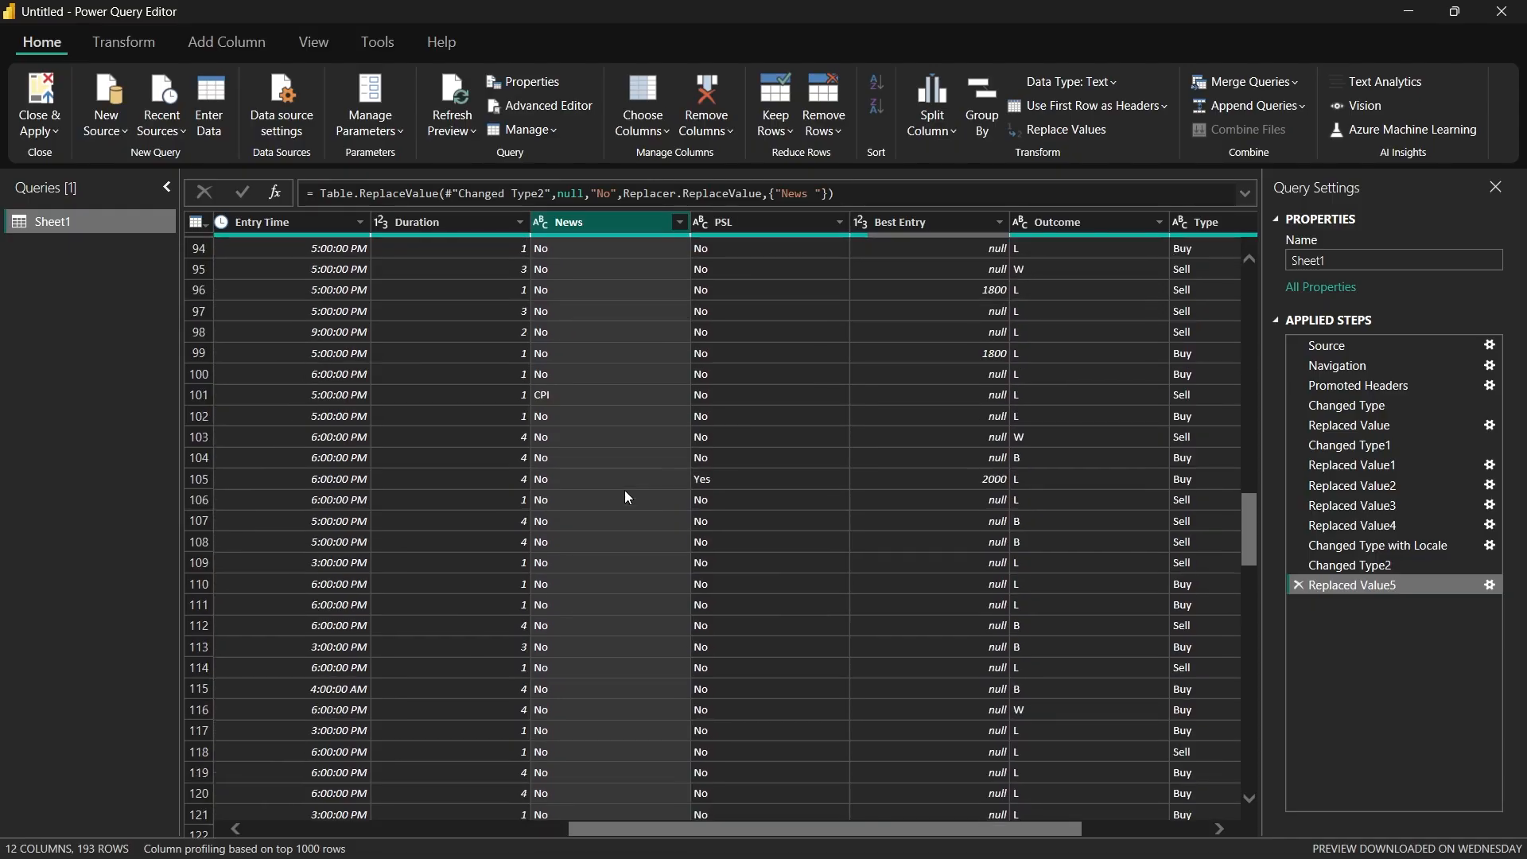
{"action": "scroll", "coordinate": [626, 489], "scroll_direction": "up", "scroll_amount": 17}
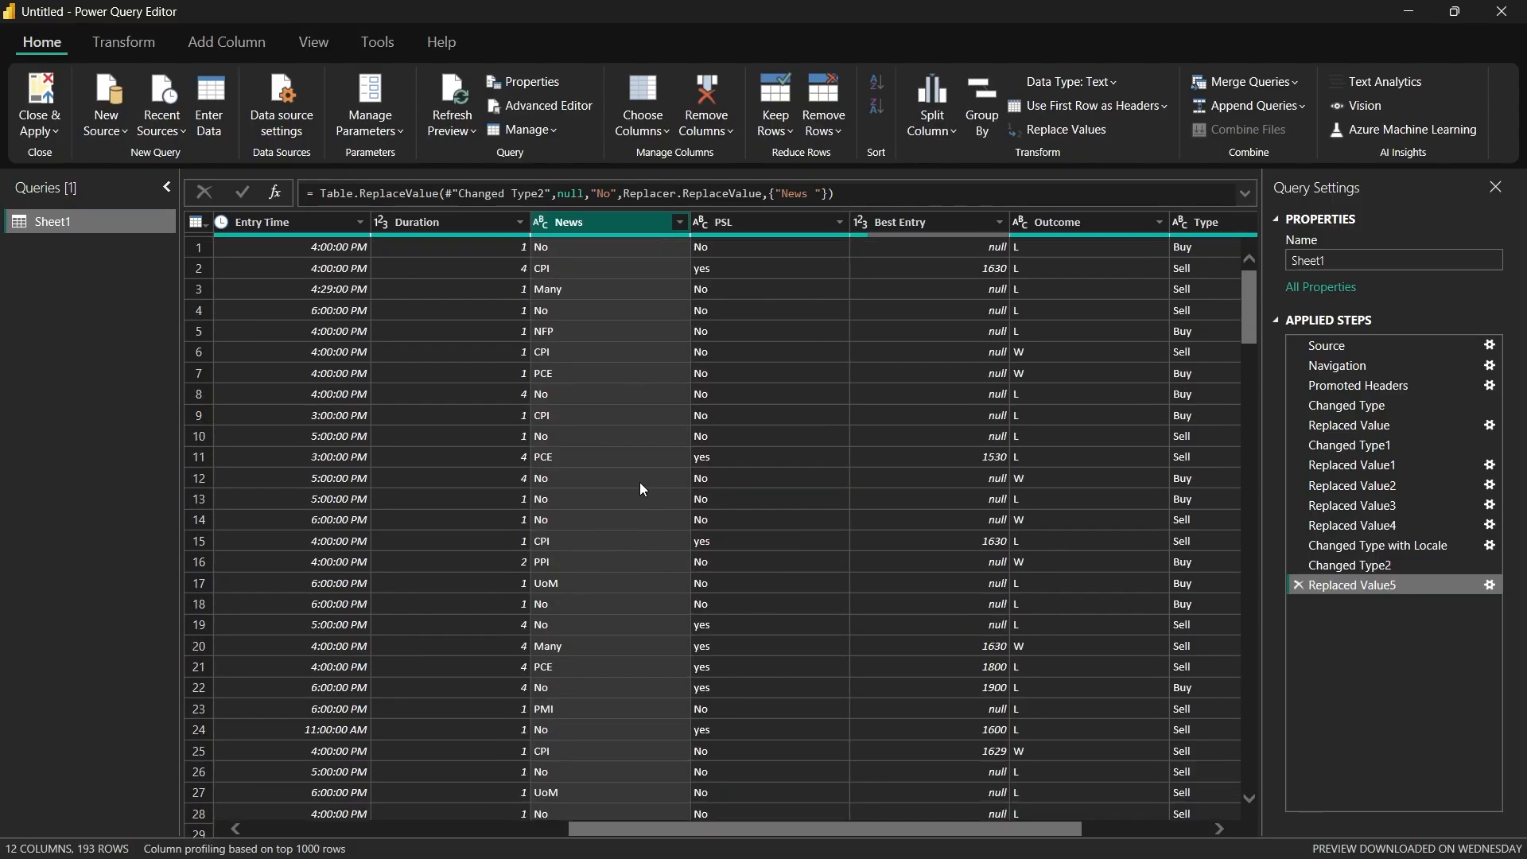
{"action": "left_click", "coordinate": [733, 214]}
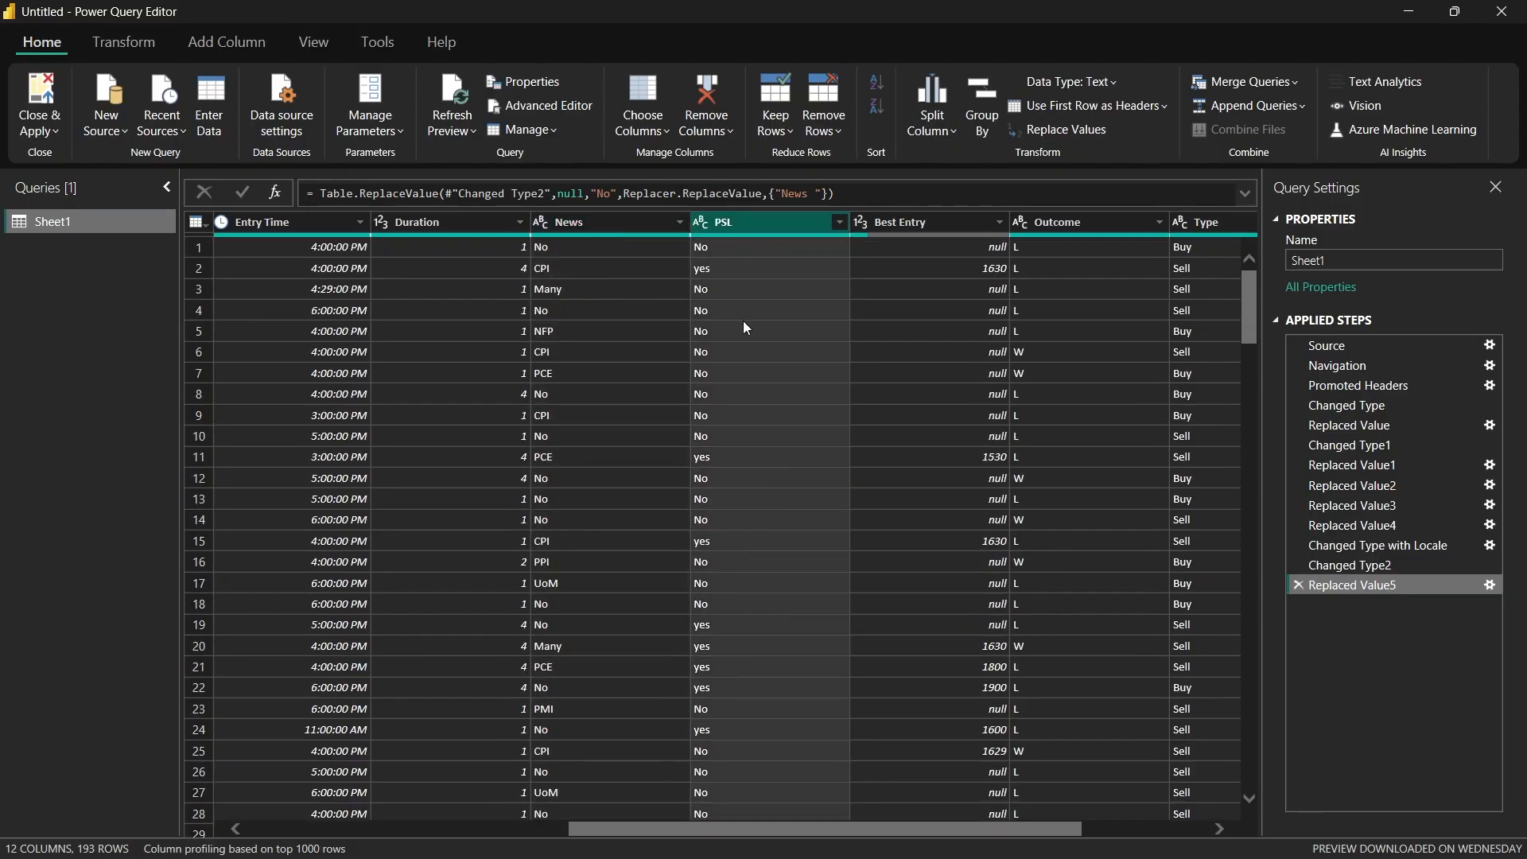
{"action": "left_click_drag", "start_coordinate": [822, 827], "coordinate": [892, 780]}
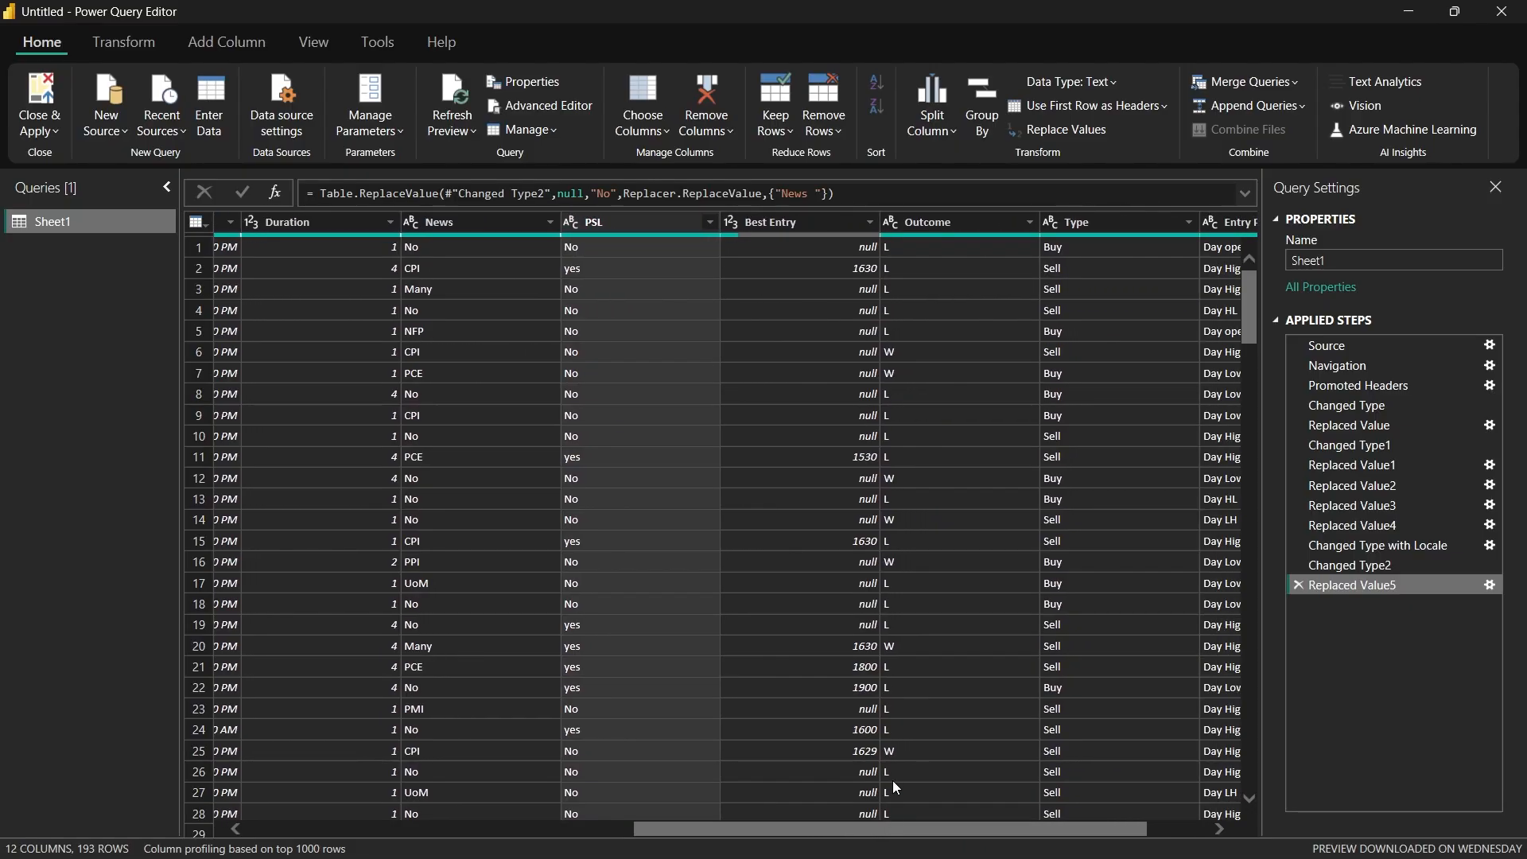
{"action": "left_click", "coordinate": [818, 224]}
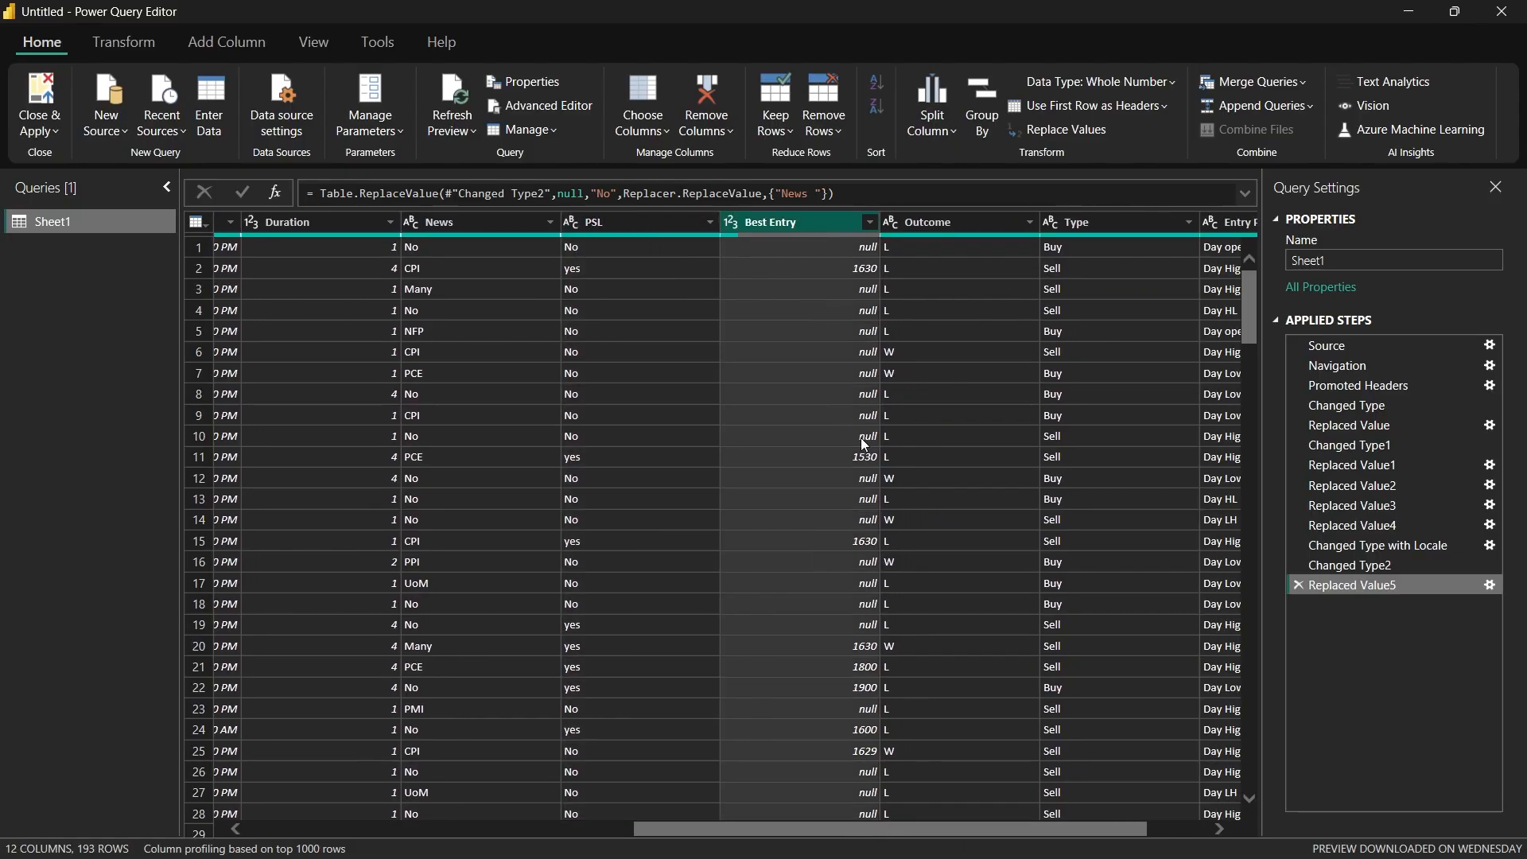
{"action": "left_click_drag", "start_coordinate": [857, 821], "coordinate": [961, 813]}
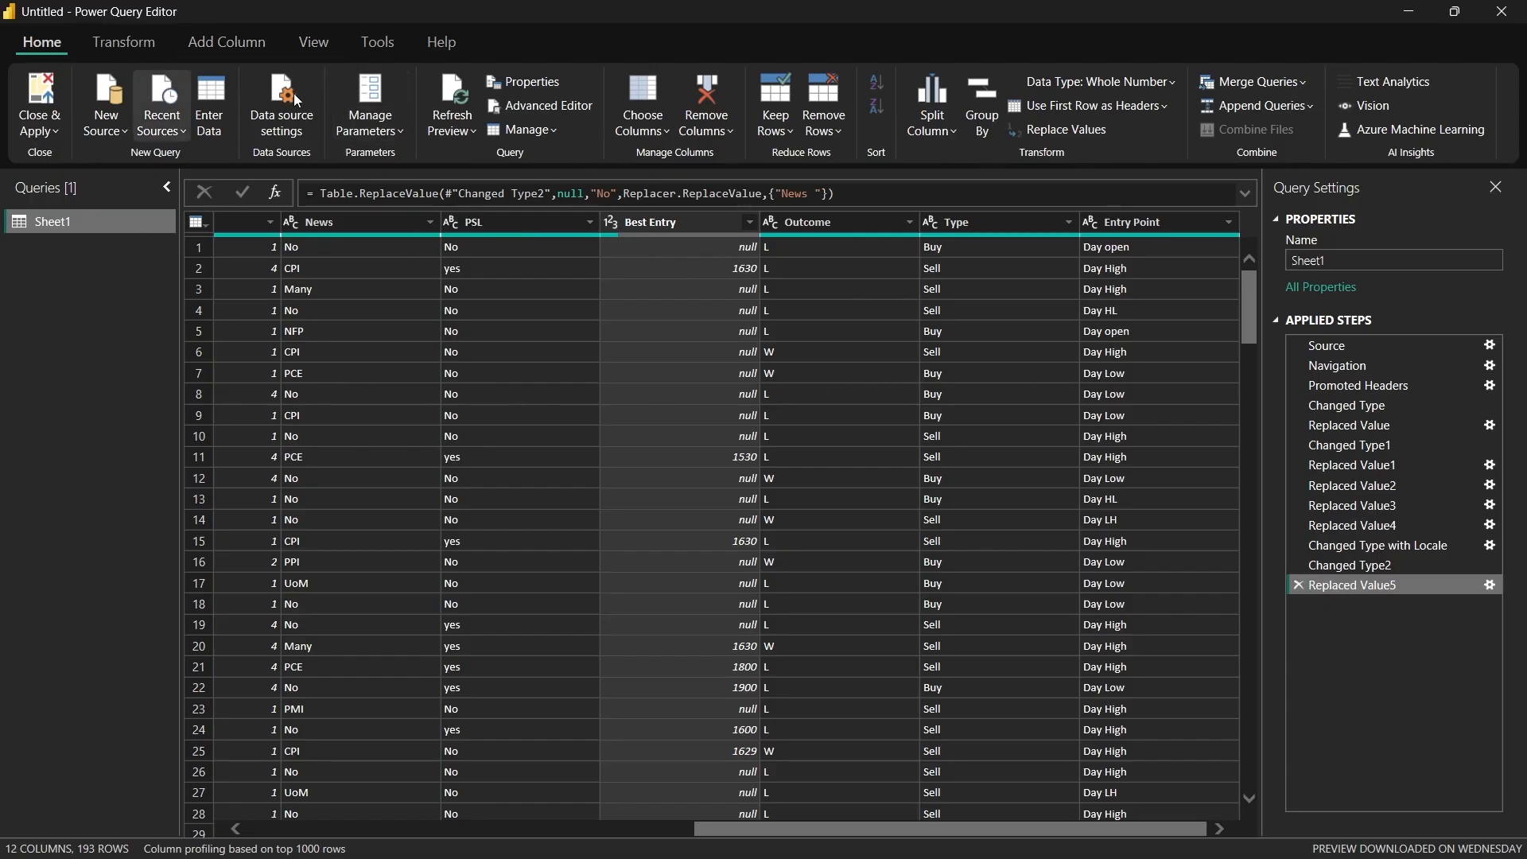
Step: Start a new conditional column named Trade Direction
{"action": "left_click", "coordinate": [230, 42]}
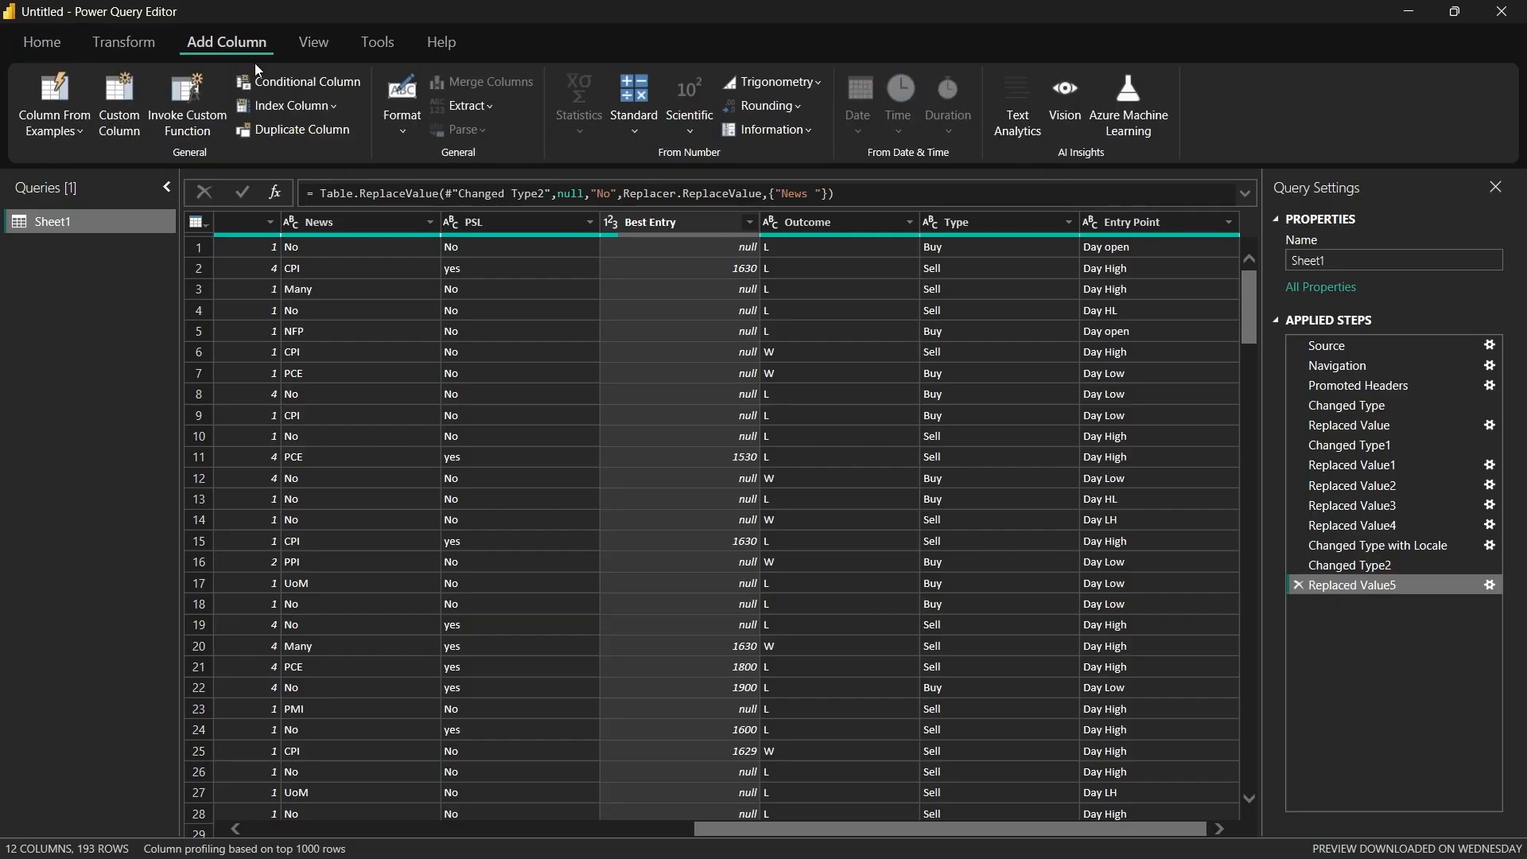
{"action": "left_click", "coordinate": [307, 81]}
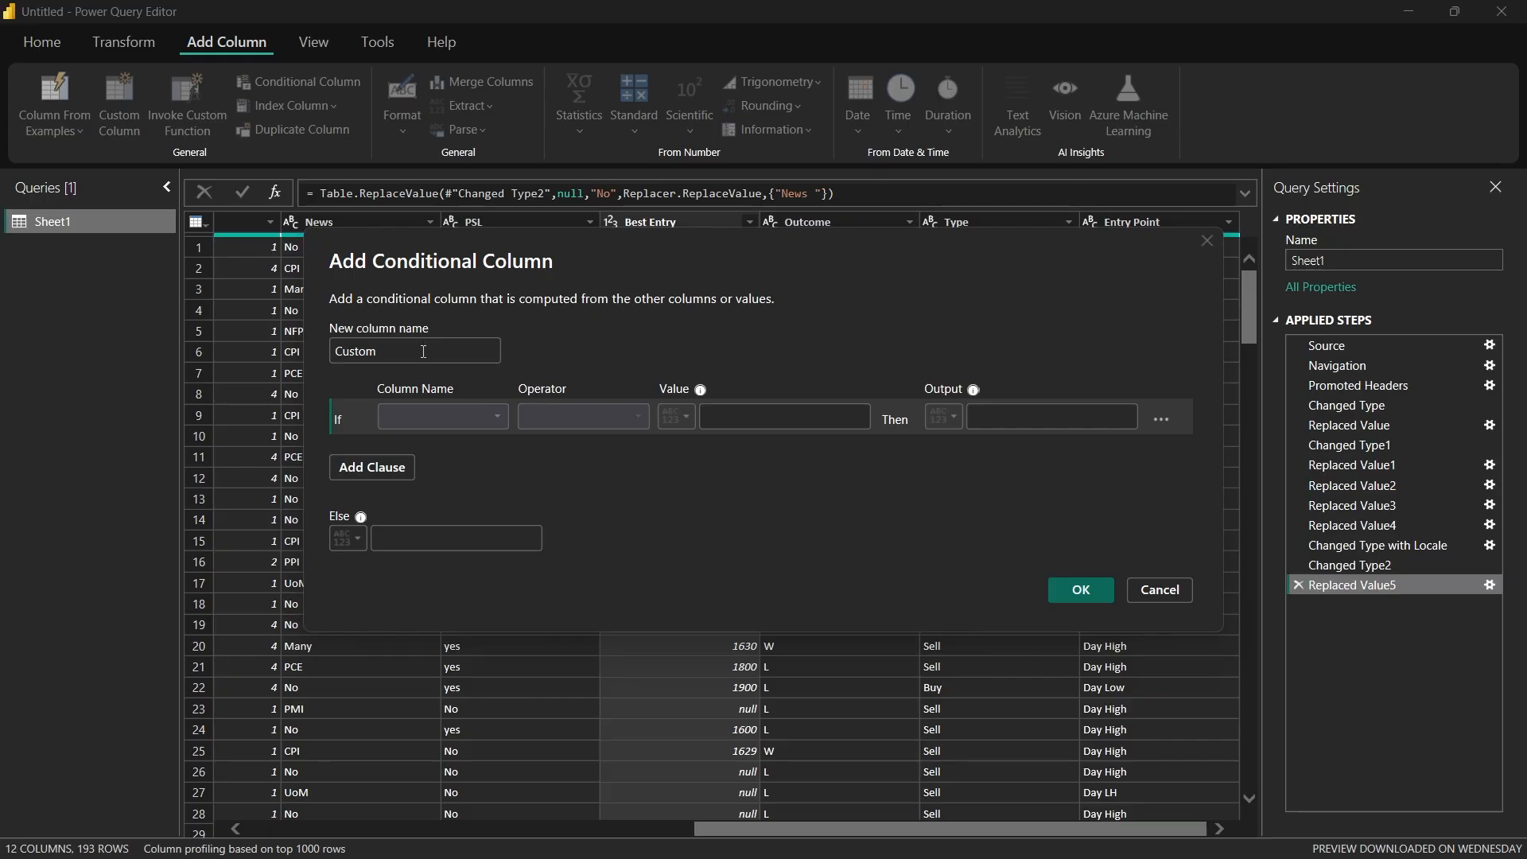
{"action": "left_click", "coordinate": [423, 350]}
{"action": "key", "text": "BackSpace"}
{"action": "key", "text": "BackSpace"}
{"action": "key", "text": "BackSpace"}
{"action": "key", "text": "BackSpace"}
{"action": "key", "text": "BackSpace"}
{"action": "key", "text": "BackSpace"}
{"action": "type", "text": "Trade"}
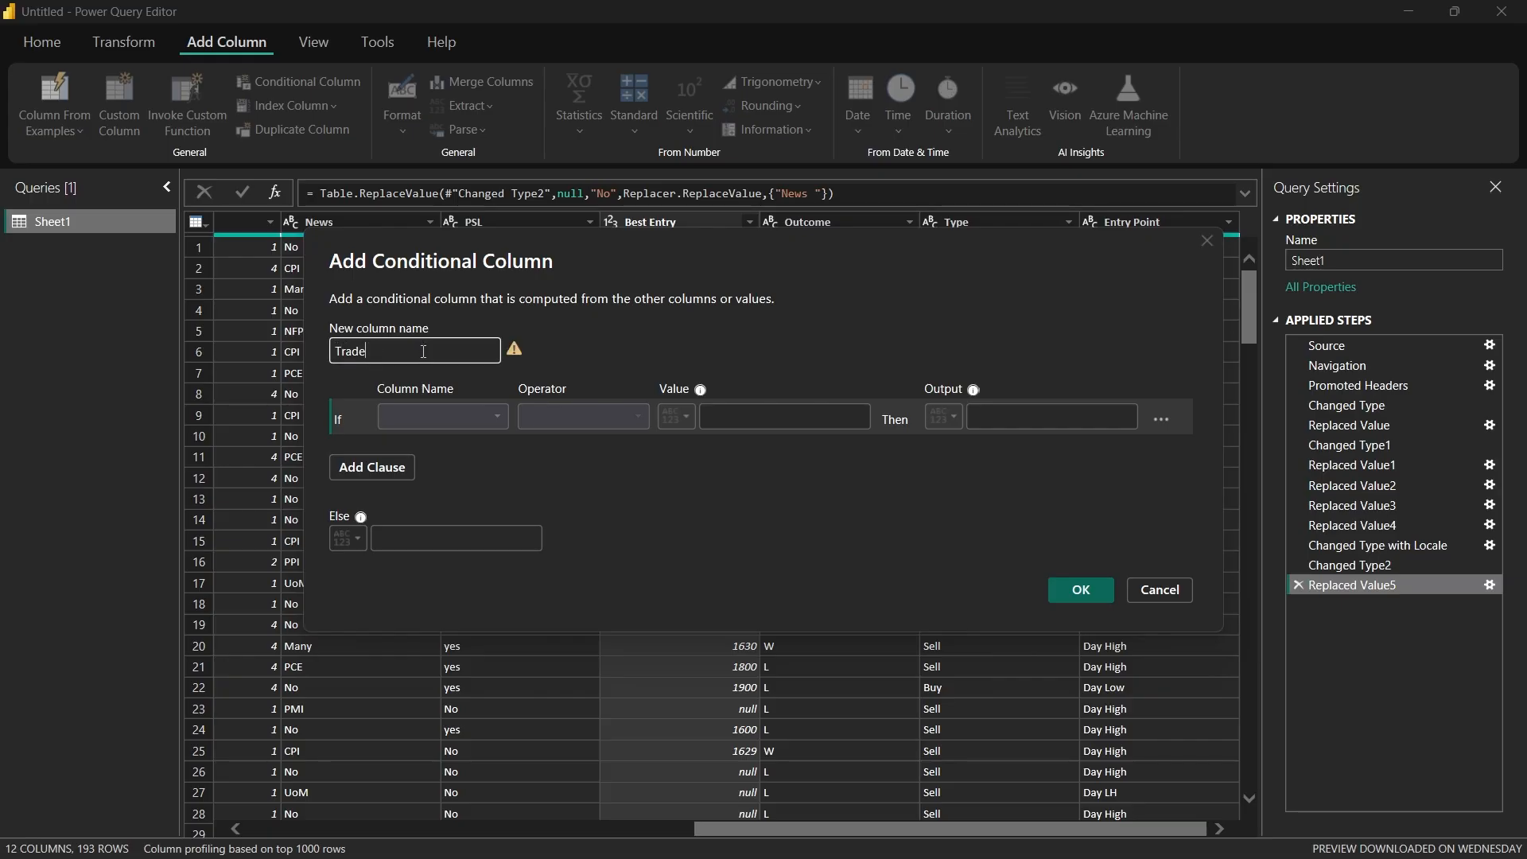
{"action": "type", "text": " Direction"}
Step: Add the column with rules outputting "R" when Type equals Buy and "T" when Type equals Sell, and look through its rows
{"action": "left_click", "coordinate": [481, 415]}
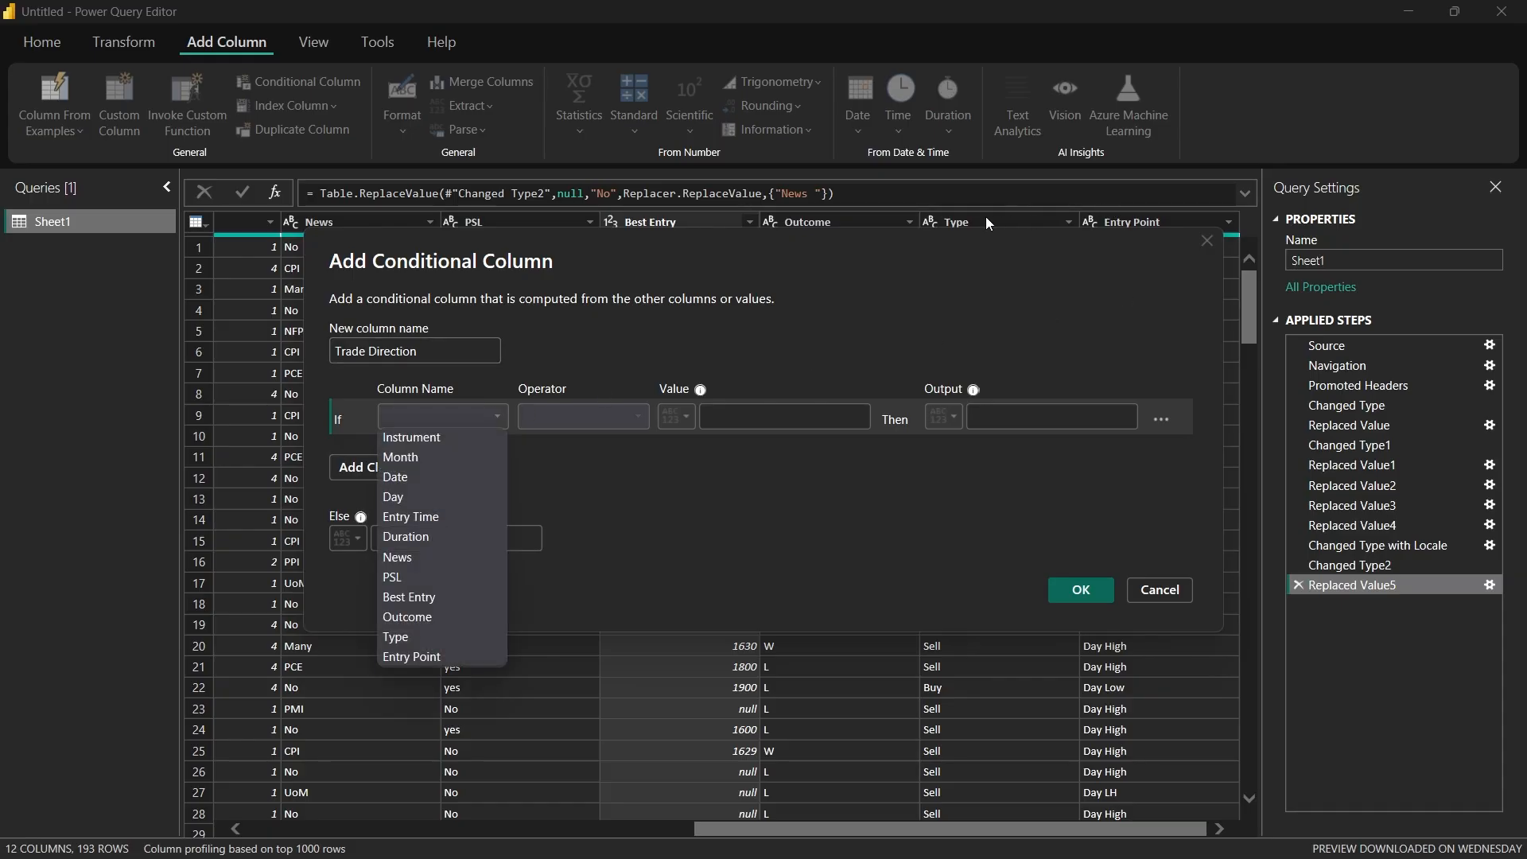
{"action": "left_click", "coordinate": [439, 636]}
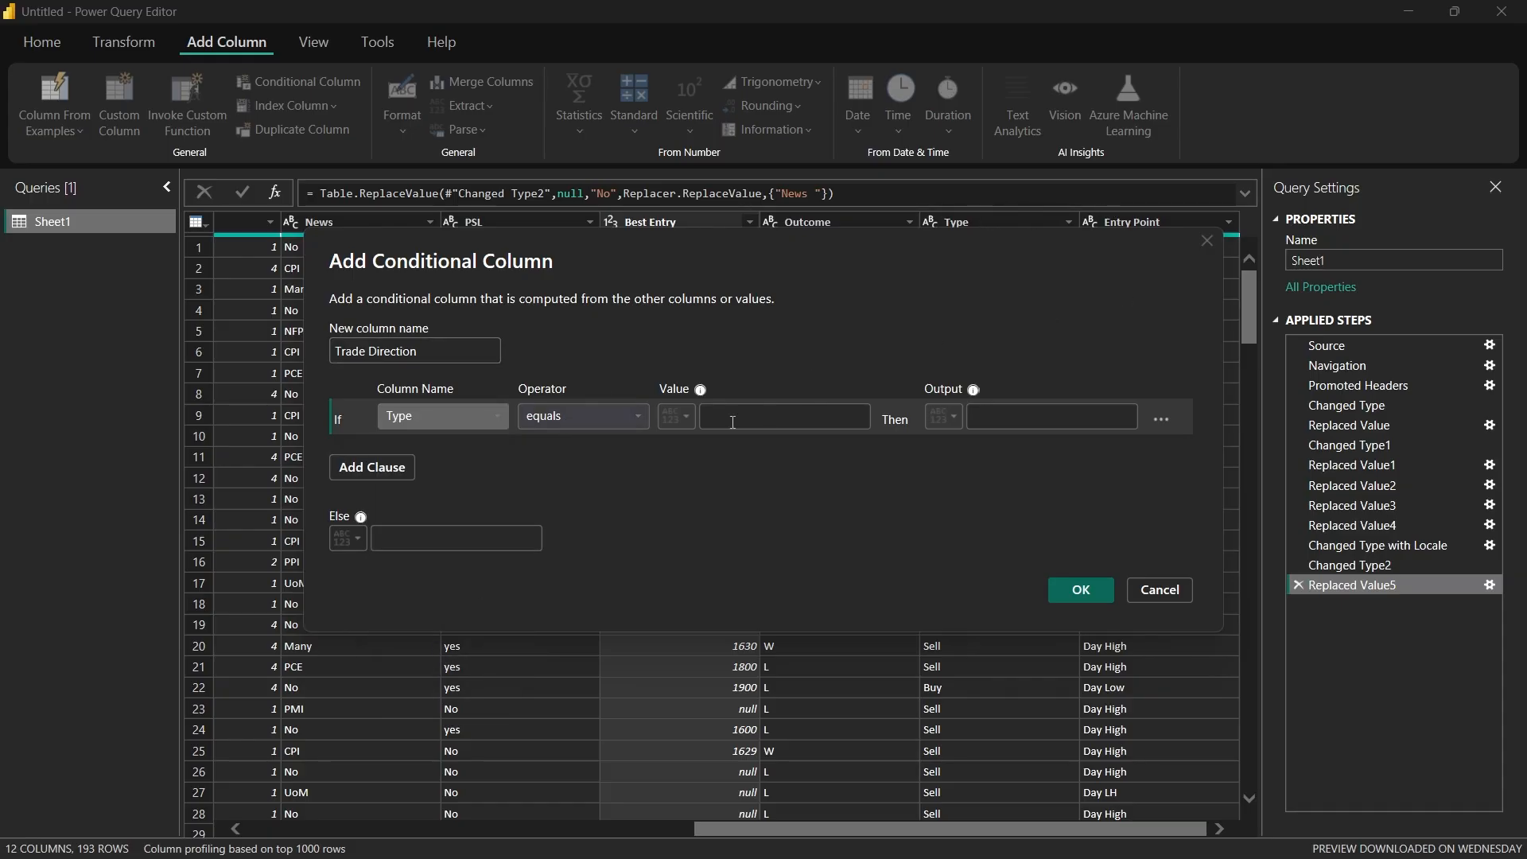
{"action": "left_click", "coordinate": [821, 416]}
{"action": "type", "text": "Buy"}
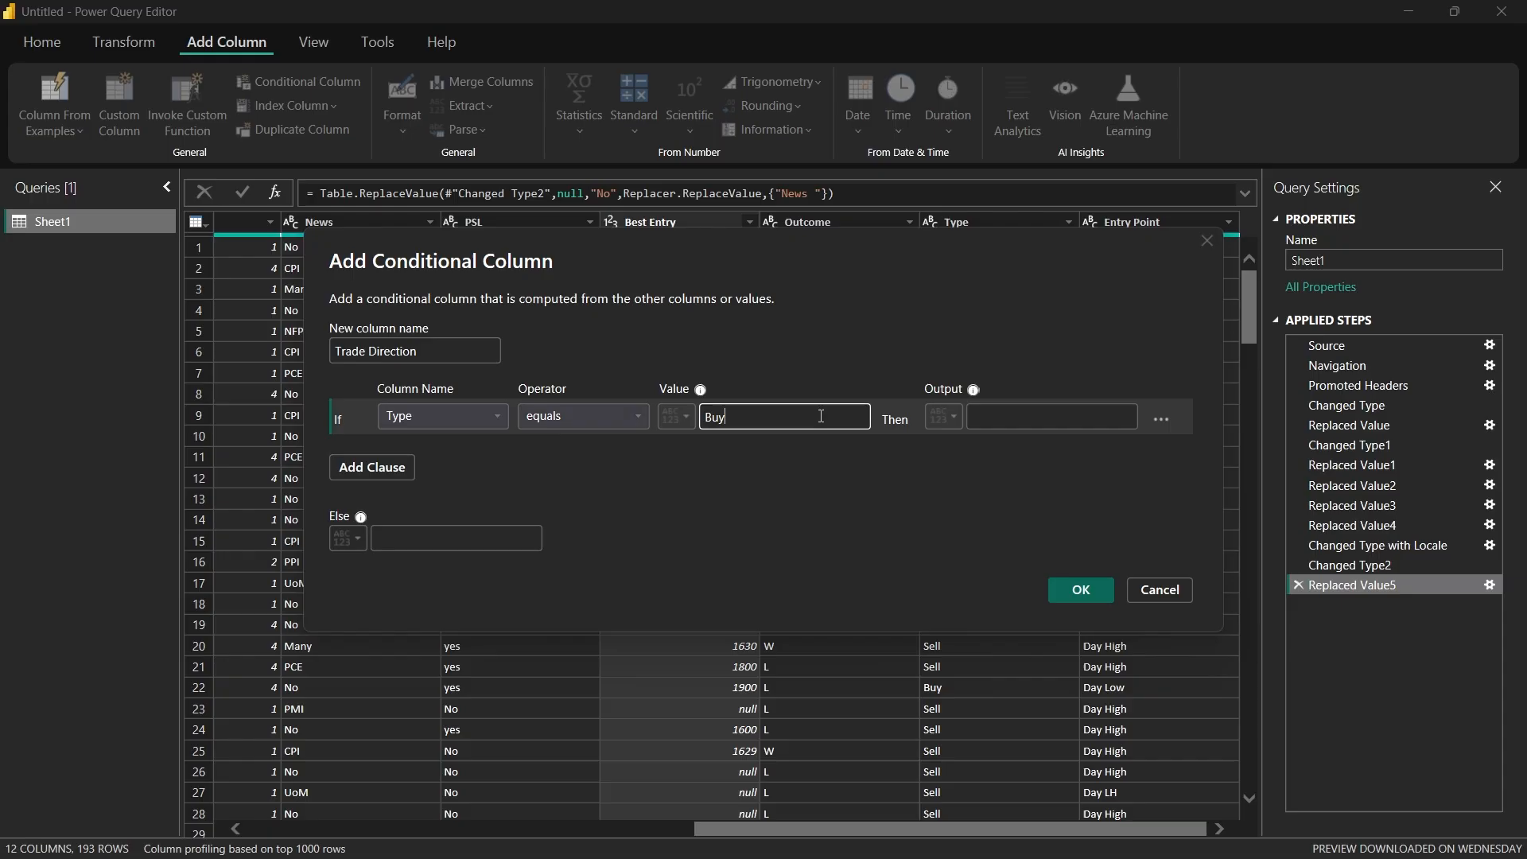
{"action": "left_click", "coordinate": [1024, 422]}
{"action": "left_click", "coordinate": [1030, 418]}
{"action": "type", "text": "Reversal"}
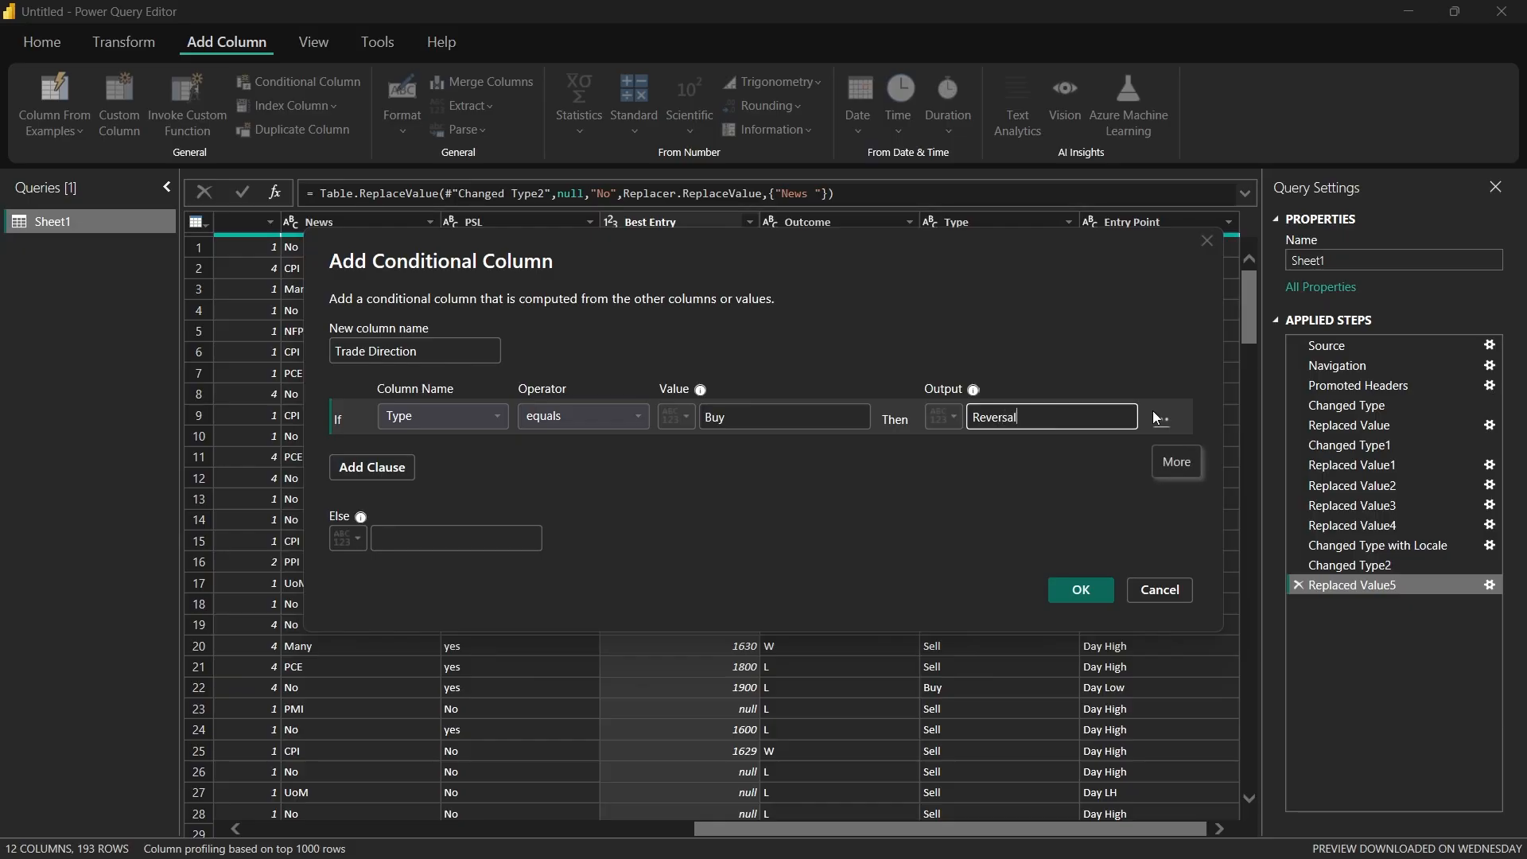
{"action": "key", "text": "BackSpace"}
{"action": "key", "text": "BackSpace"}
{"action": "key", "text": "BackSpace"}
{"action": "key", "text": "BackSpace"}
{"action": "key", "text": "BackSpace"}
{"action": "key", "text": "BackSpace"}
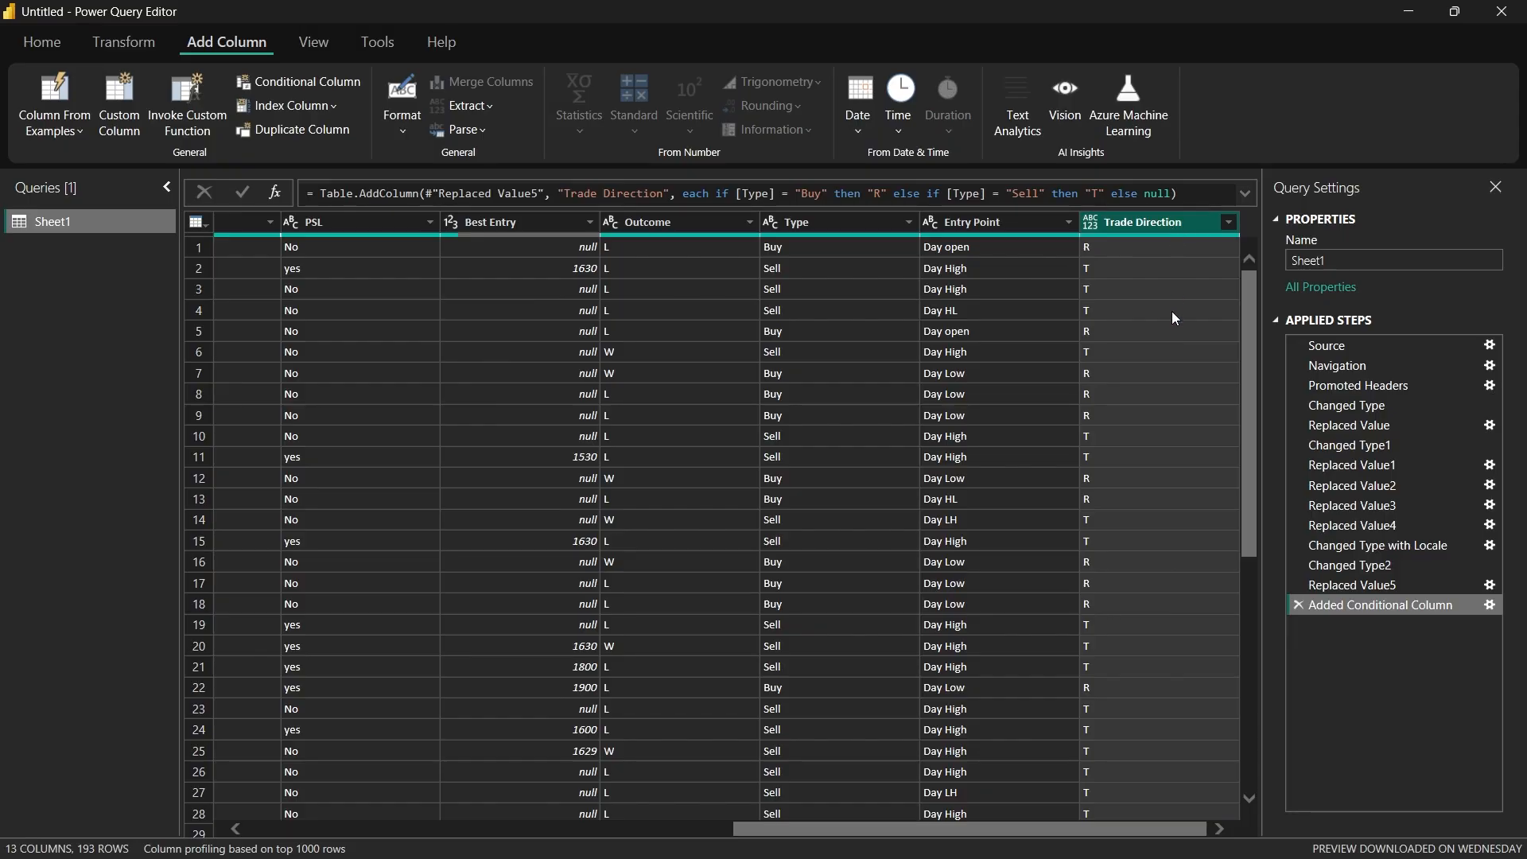
{"action": "scroll", "coordinate": [1128, 542], "scroll_direction": "down", "scroll_amount": 5}
{"action": "scroll", "coordinate": [1133, 542], "scroll_direction": "up", "scroll_amount": 5}
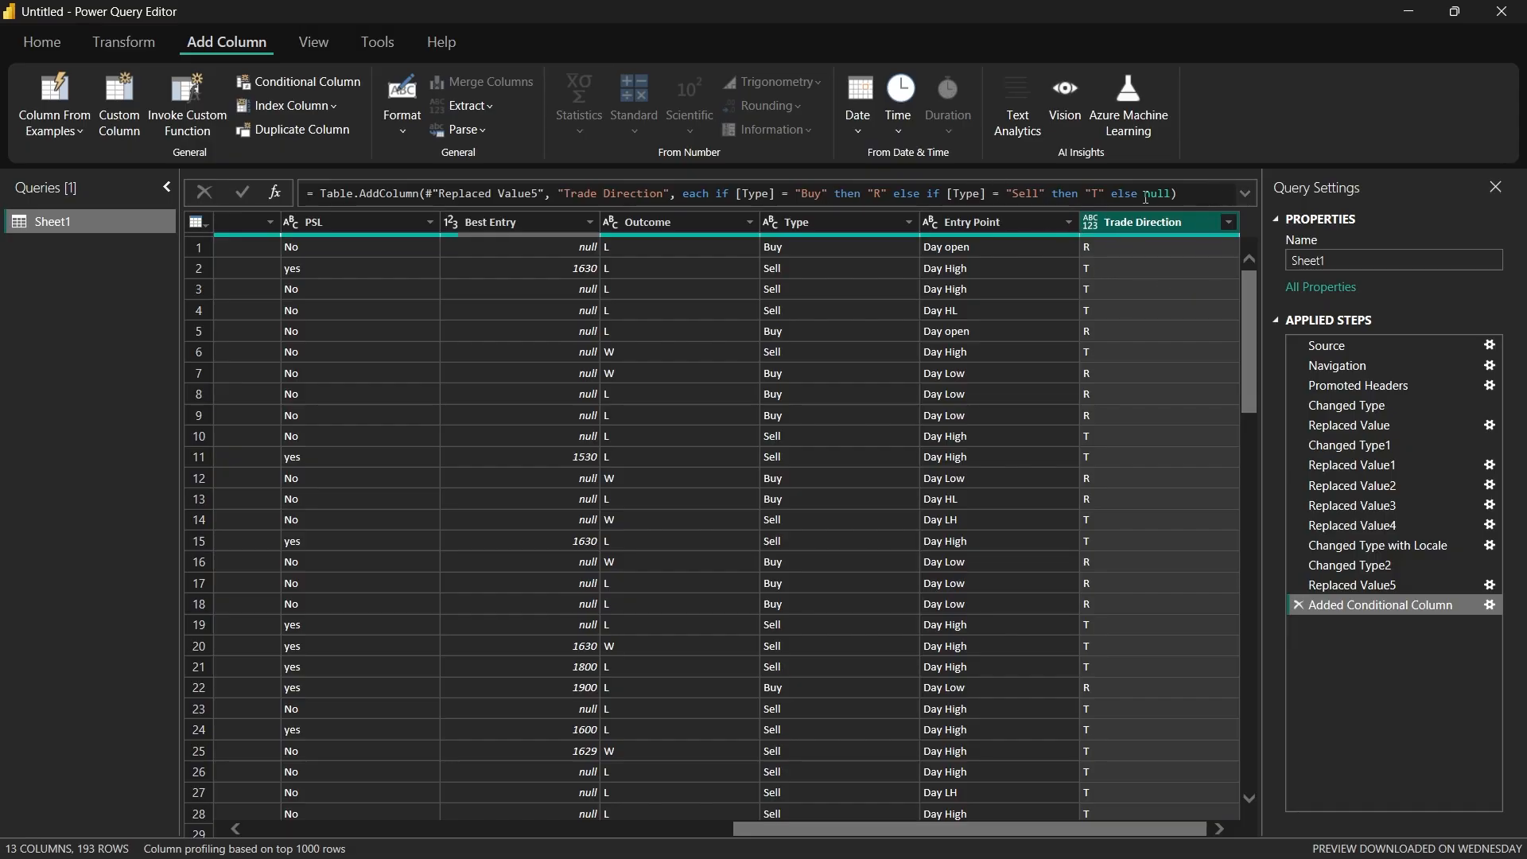
Step: Break the Trade Direction formula before "each" and extend the Buy test with and [Entry Point] = "Day Low"
{"action": "left_click", "coordinate": [1244, 193]}
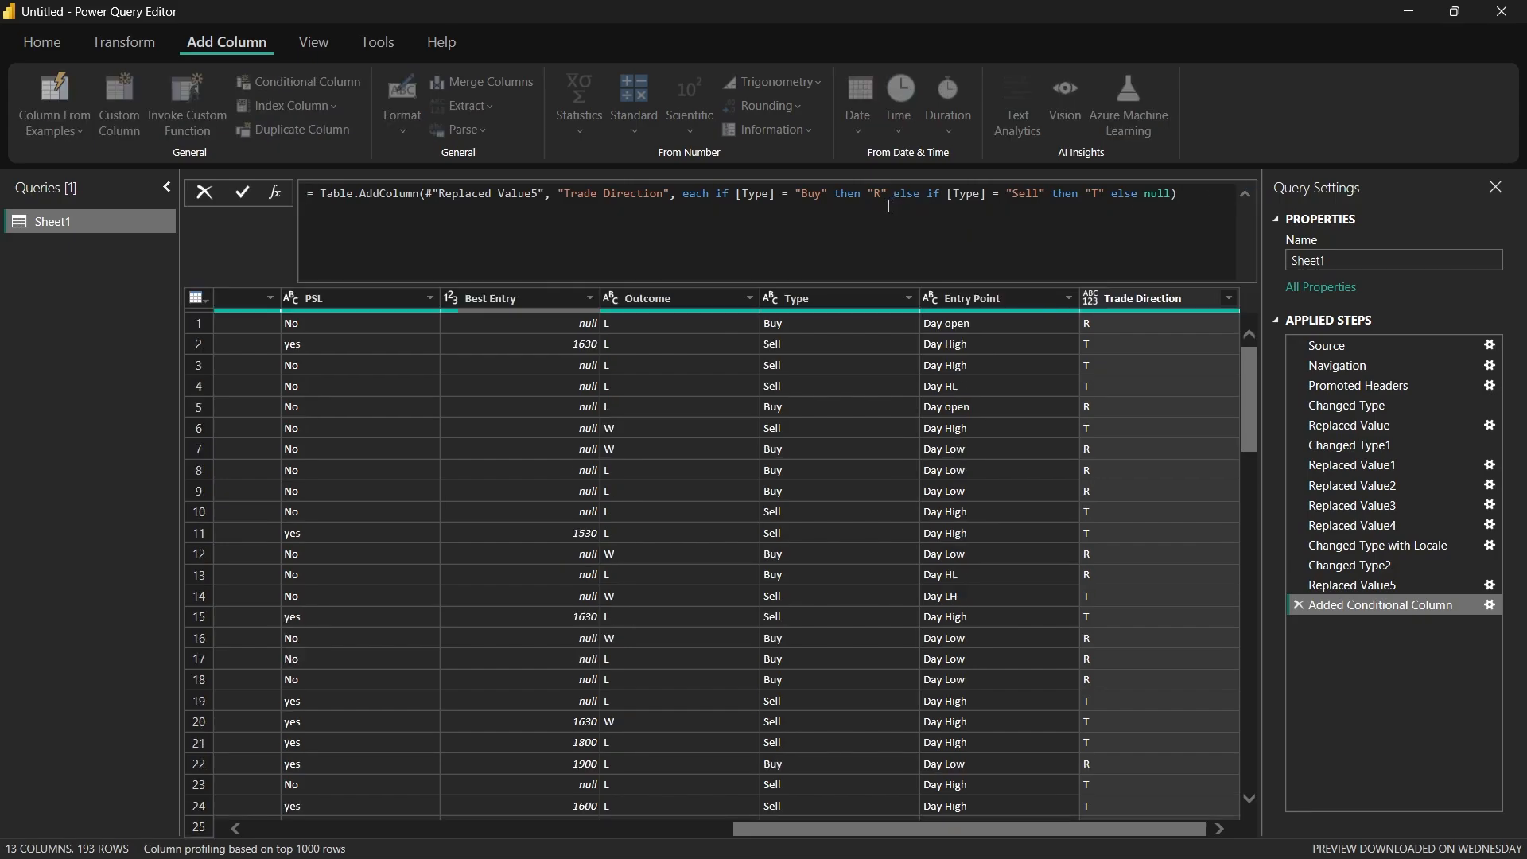
{"action": "double_click", "coordinate": [685, 204]}
{"action": "key", "text": "shift+Return"}
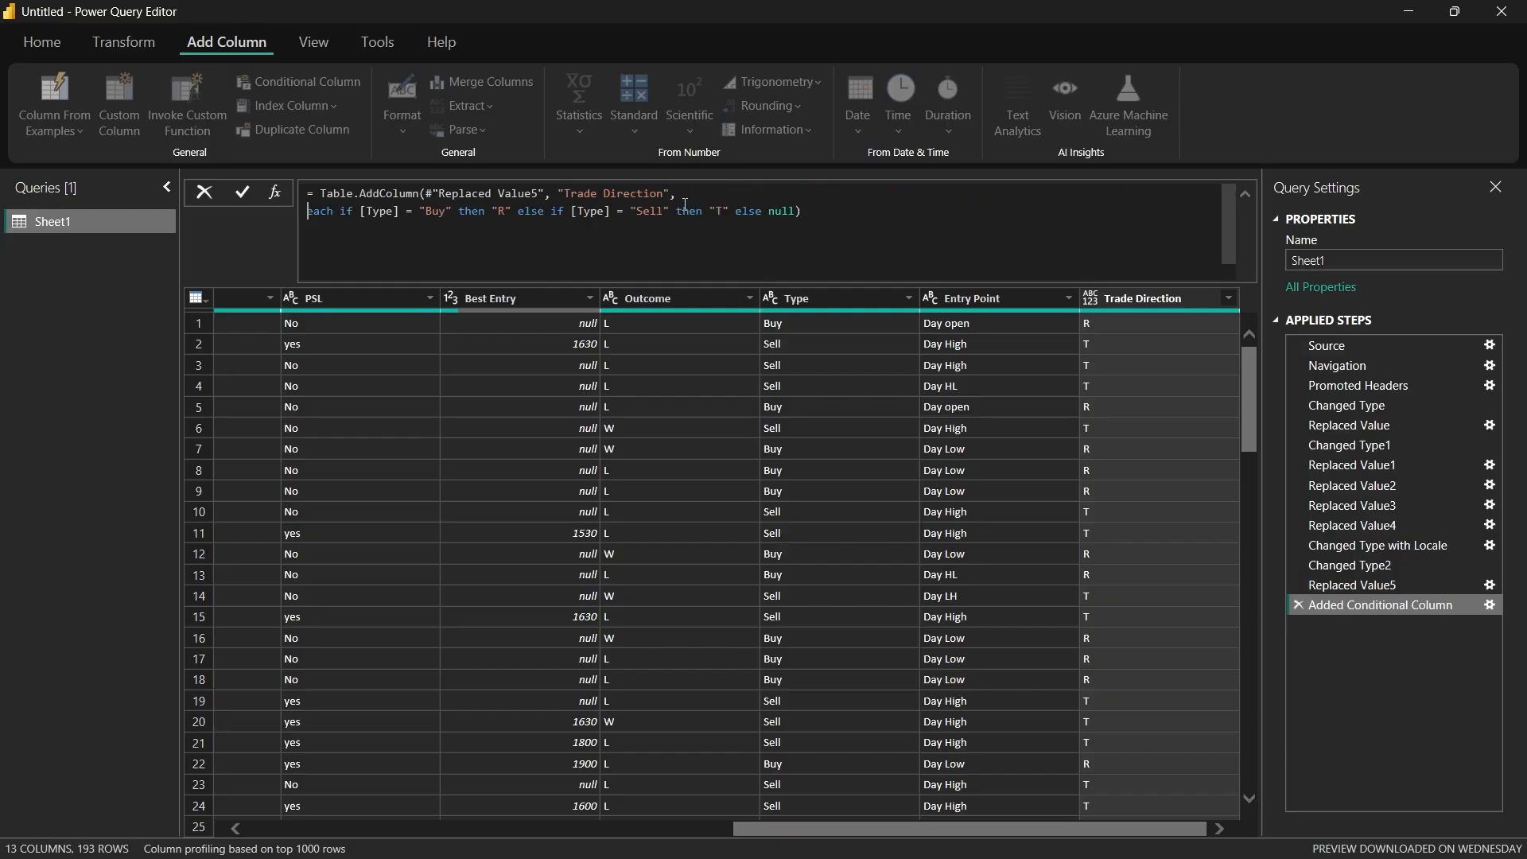
{"action": "left_click", "coordinate": [456, 219]}
{"action": "type", "text": ","}
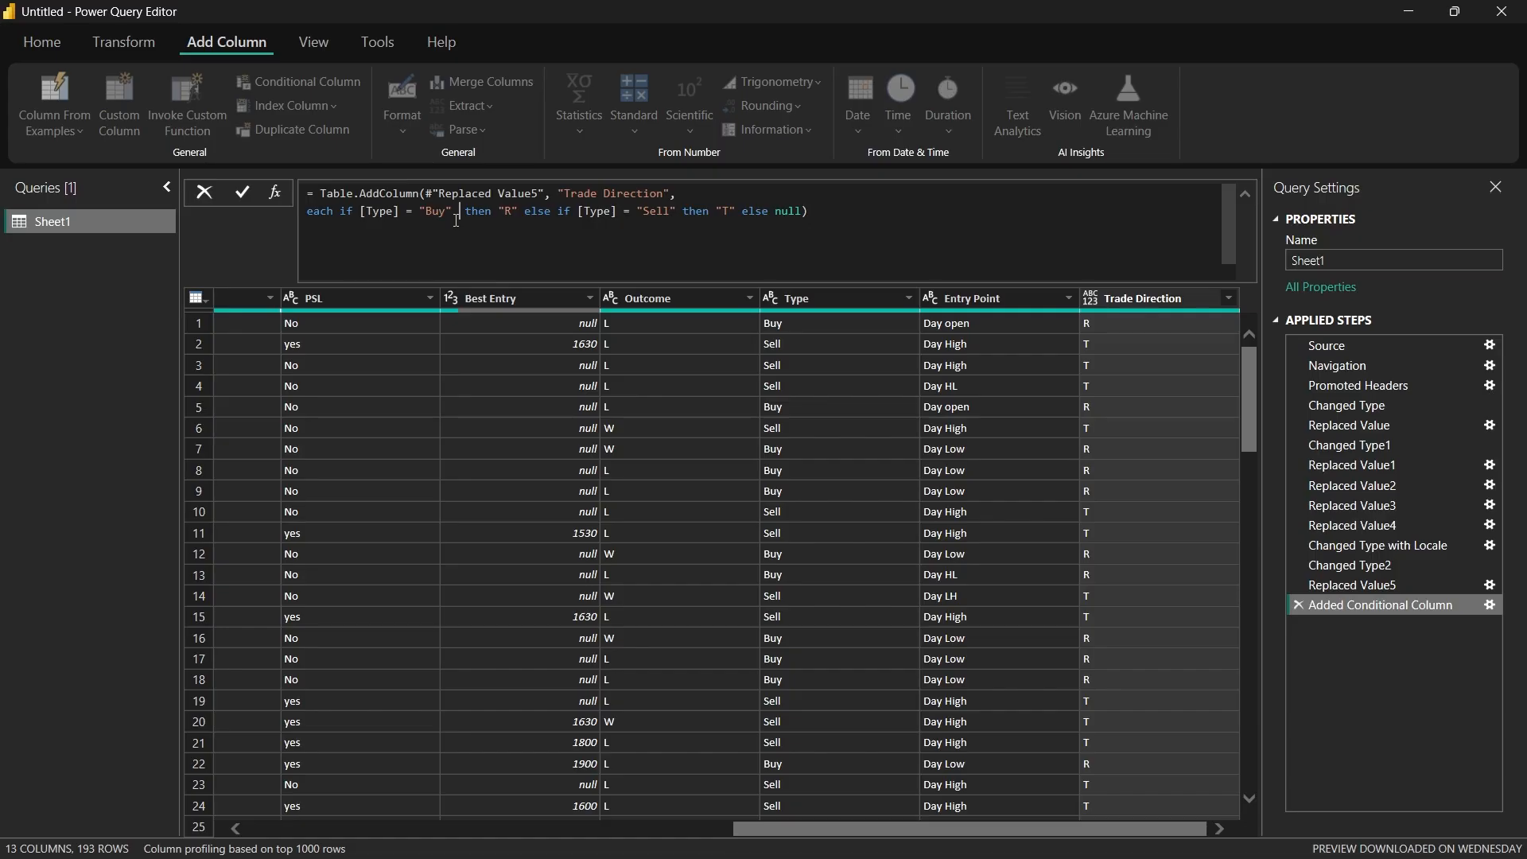
{"action": "key", "text": "BackSpace"}
{"action": "type", "text": "and"}
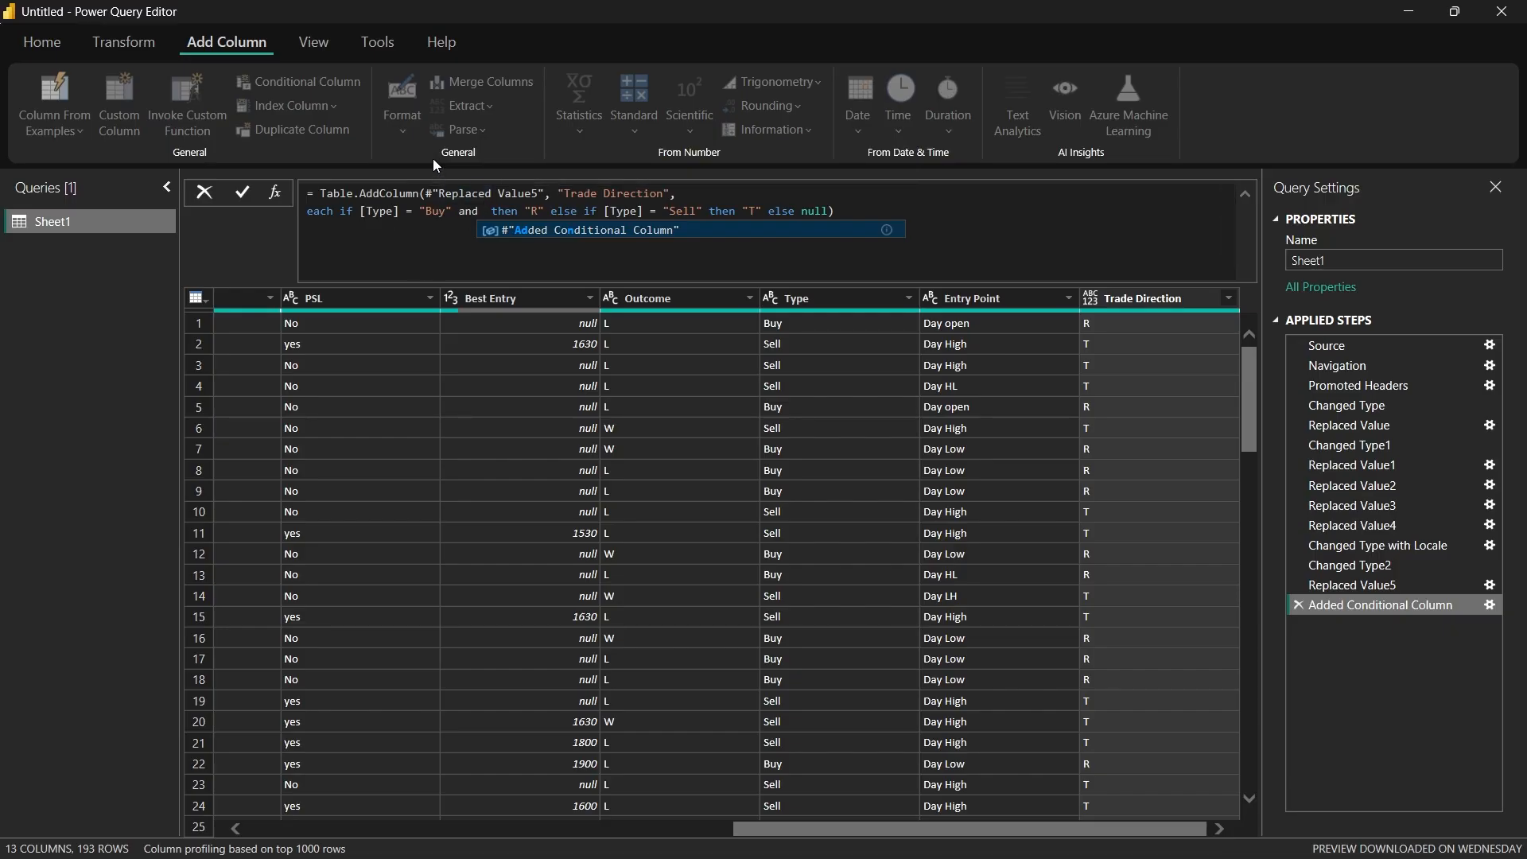
{"action": "type", "text": "[Entry "}
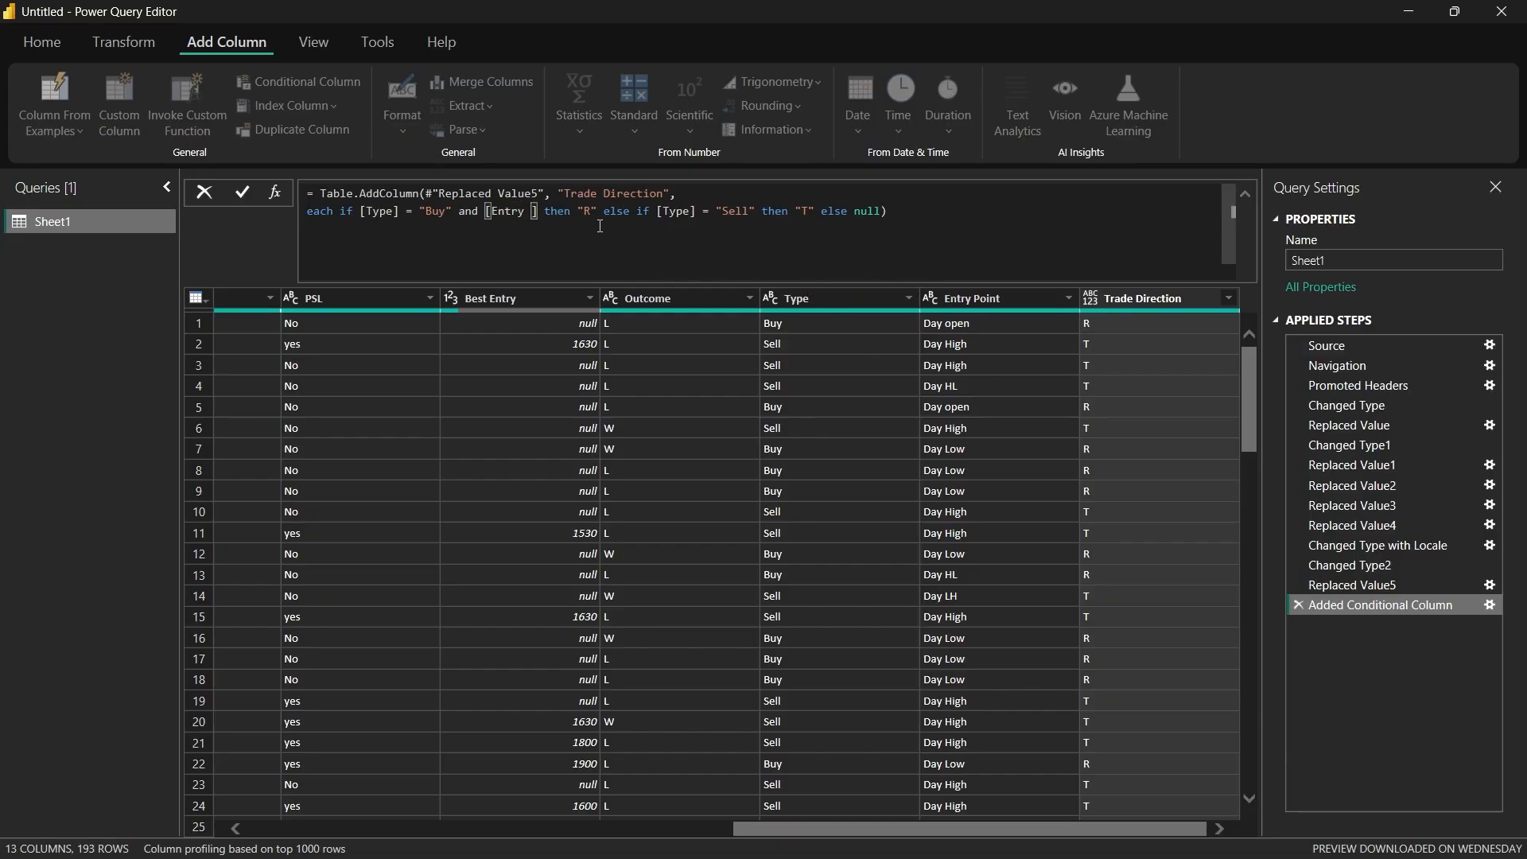
{"action": "type", "text": "Point"}
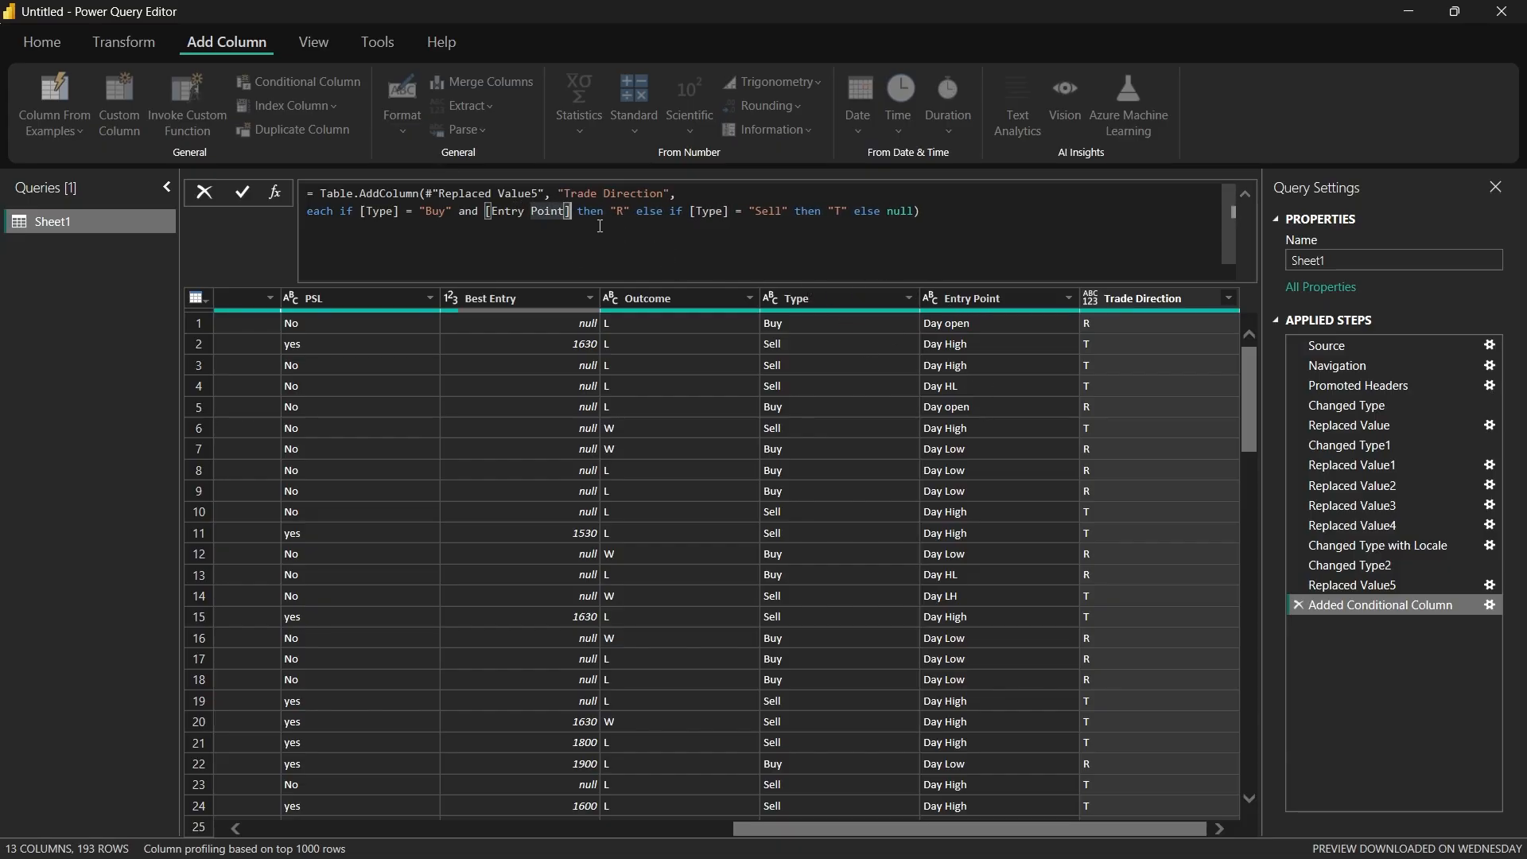
{"action": "type", "text": "] = \"\""}
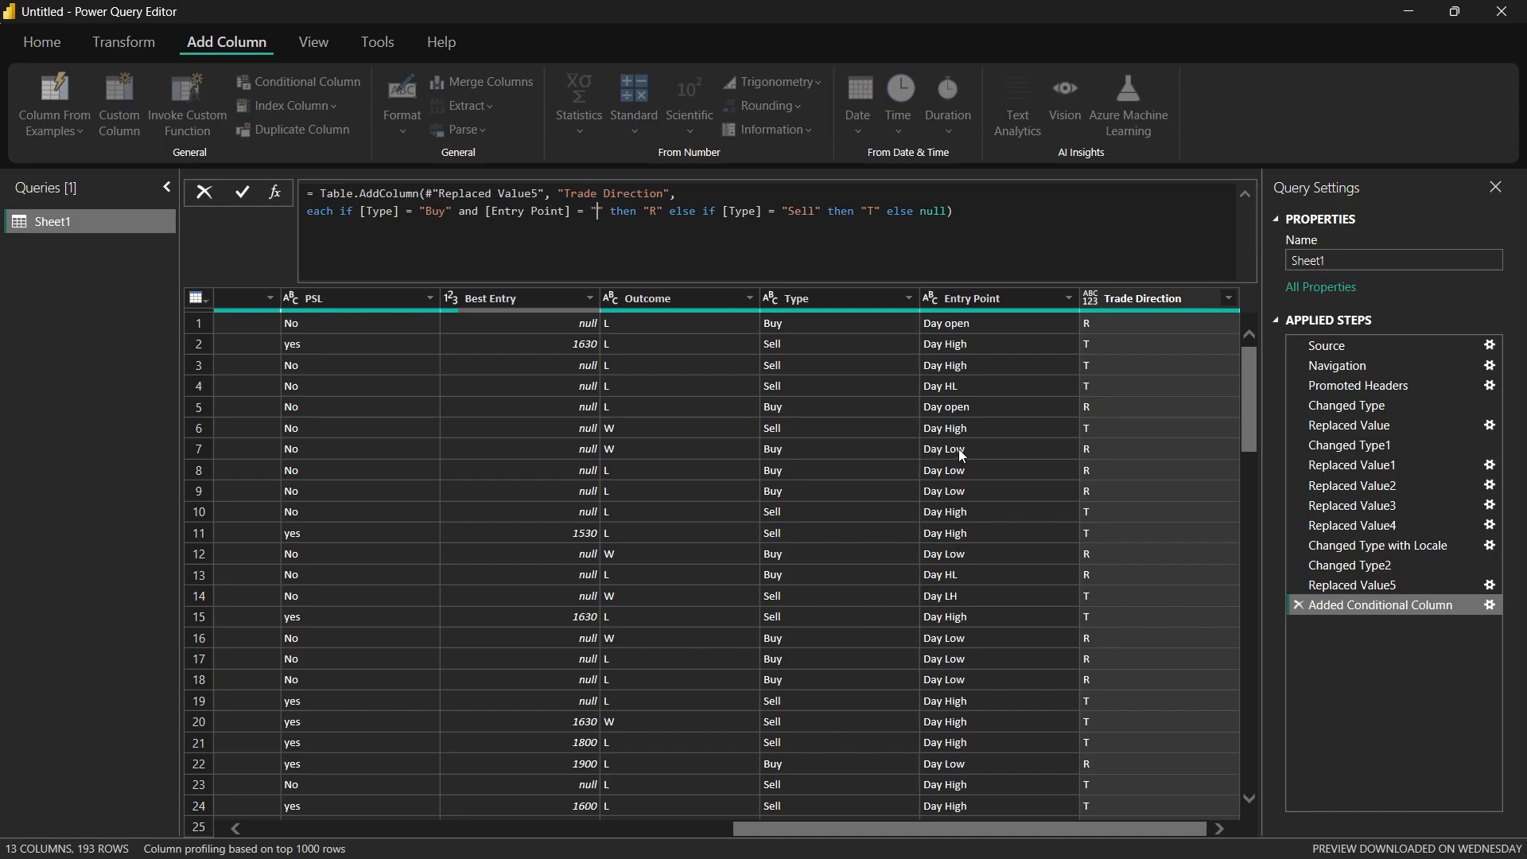
{"action": "type", "text": "Day "}
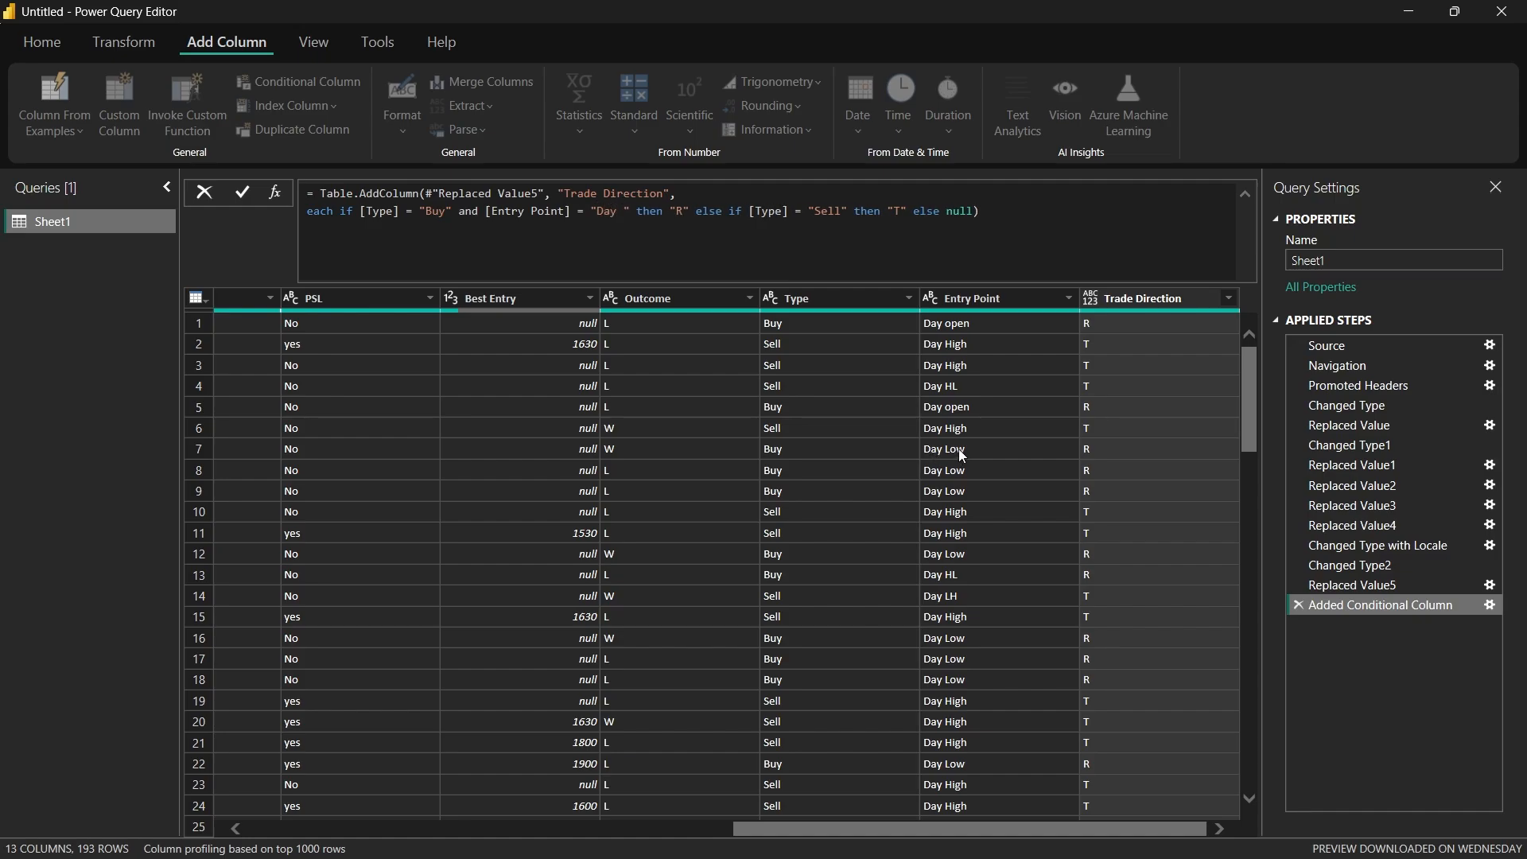
{"action": "type", "text": "Low"}
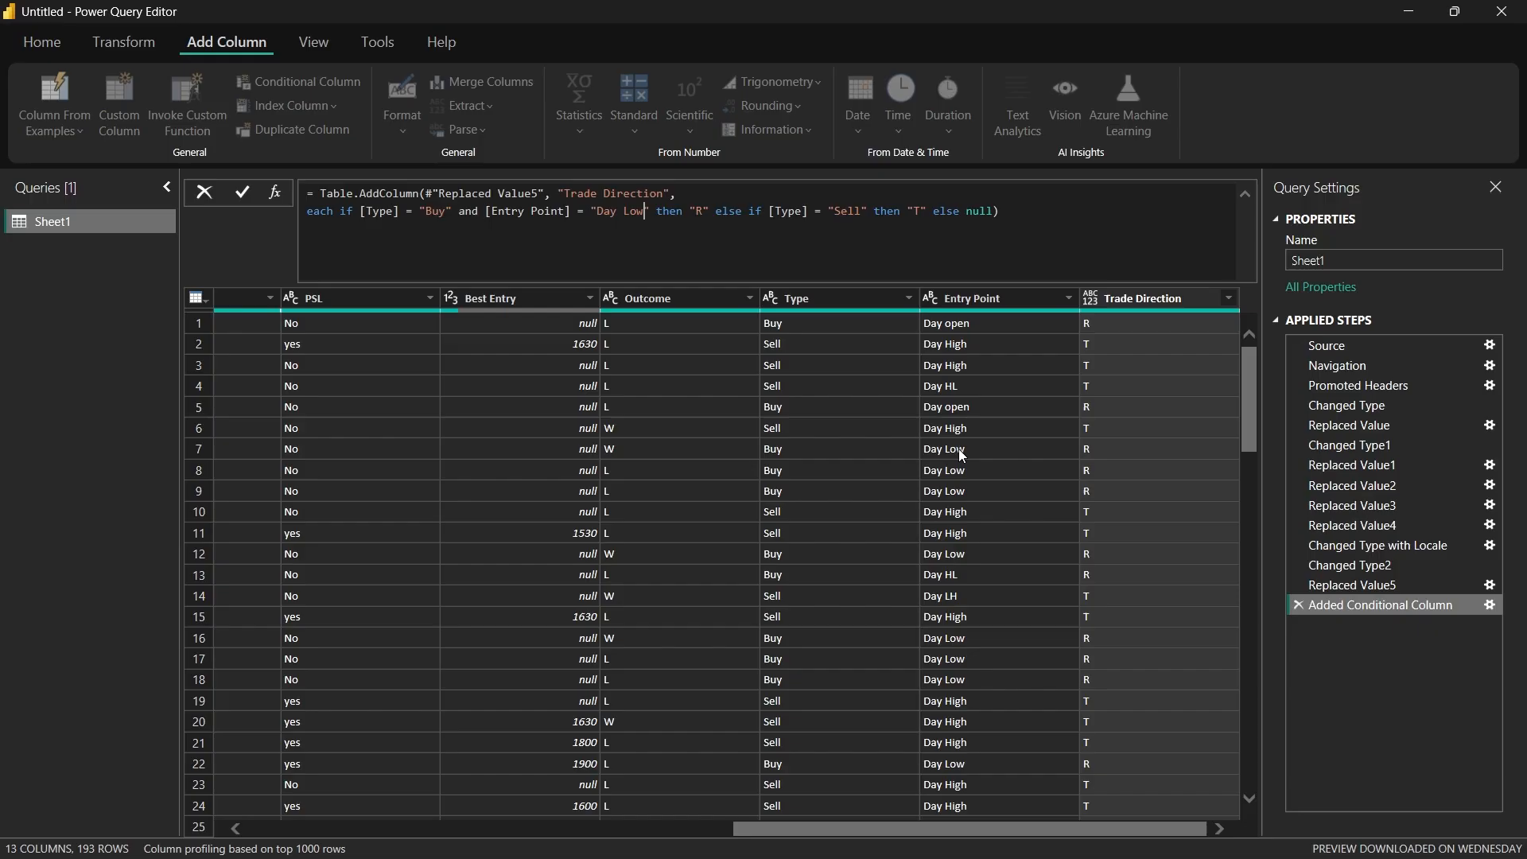
Step: Change the Buy clause's output to "Reversal", put each else clause on its own line, and apply the formula
{"action": "key", "text": "Right"}
{"action": "key", "text": "Right"}
{"action": "key", "text": "Right"}
{"action": "key", "text": "Right"}
{"action": "key", "text": "Right"}
{"action": "key", "text": "Right"}
{"action": "key", "text": "Right"}
{"action": "type", "text": "eversal"}
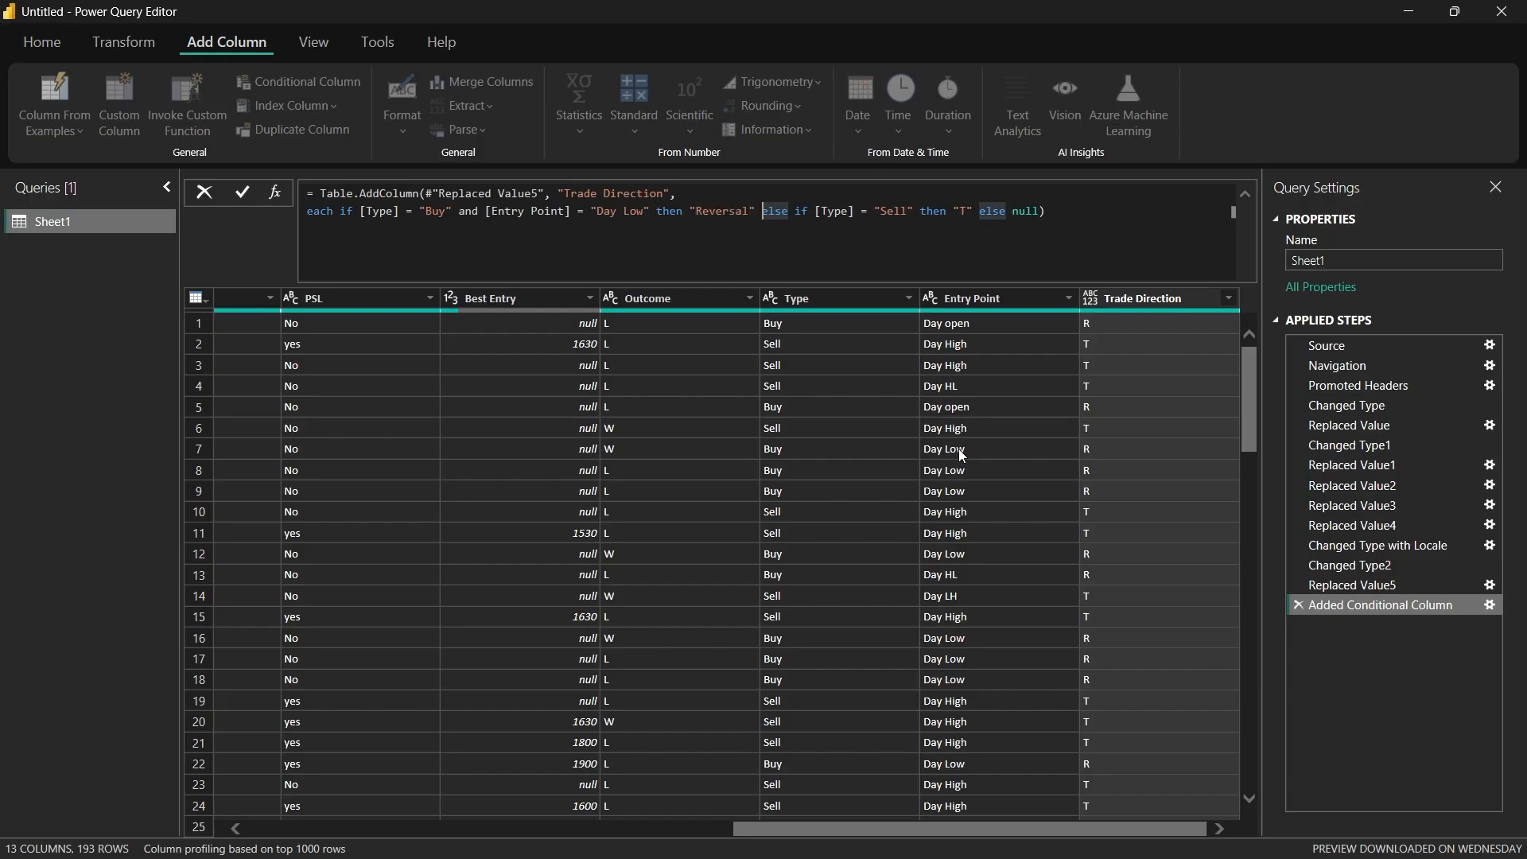
{"action": "left_click", "coordinate": [527, 231]}
{"action": "key", "text": "Return"}
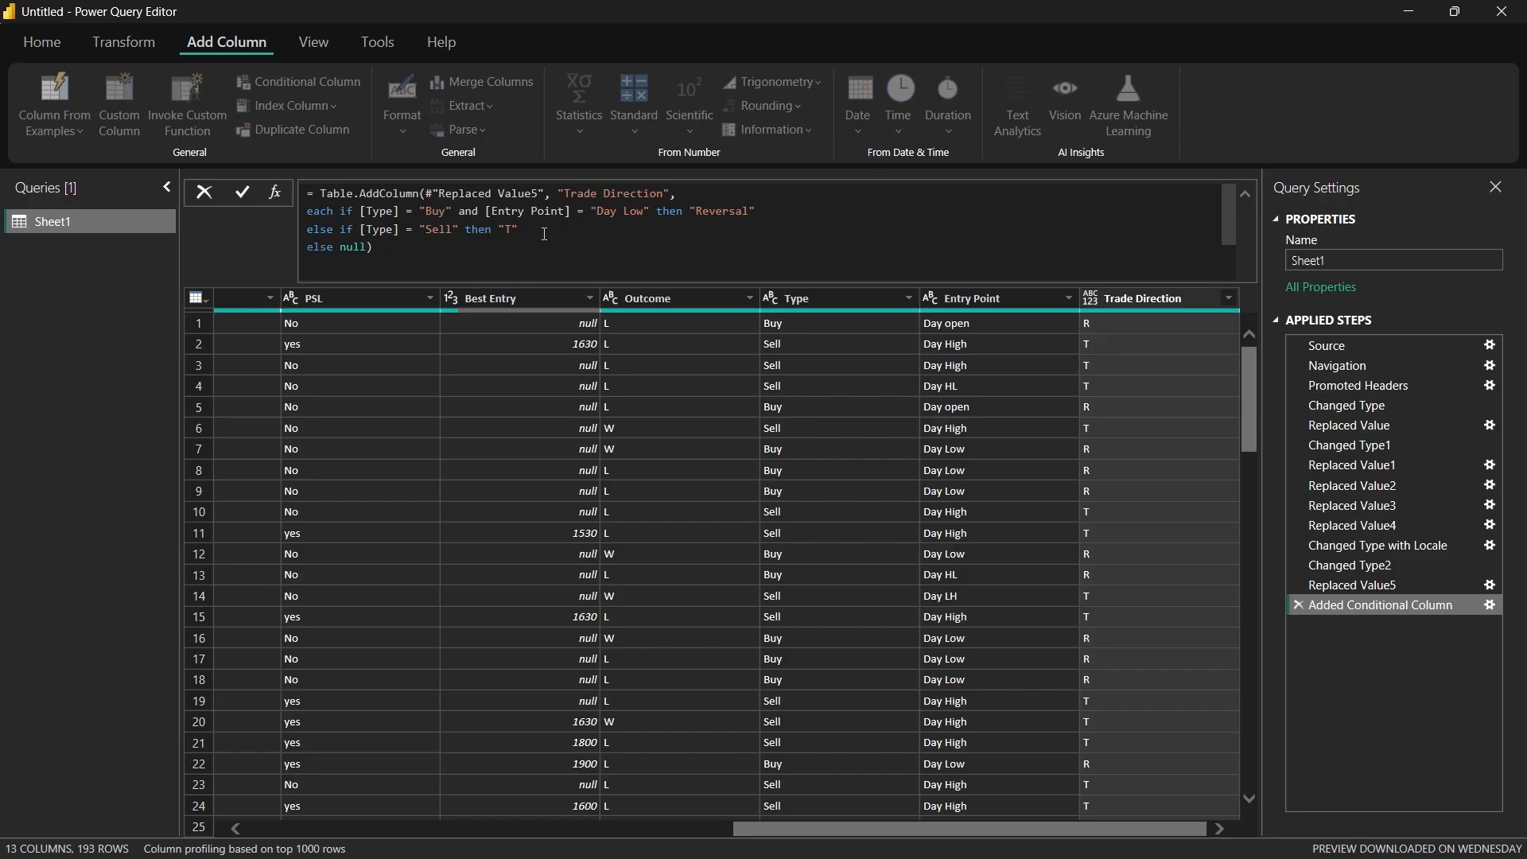
{"action": "left_click", "coordinate": [538, 245]}
{"action": "key", "text": "Return"}
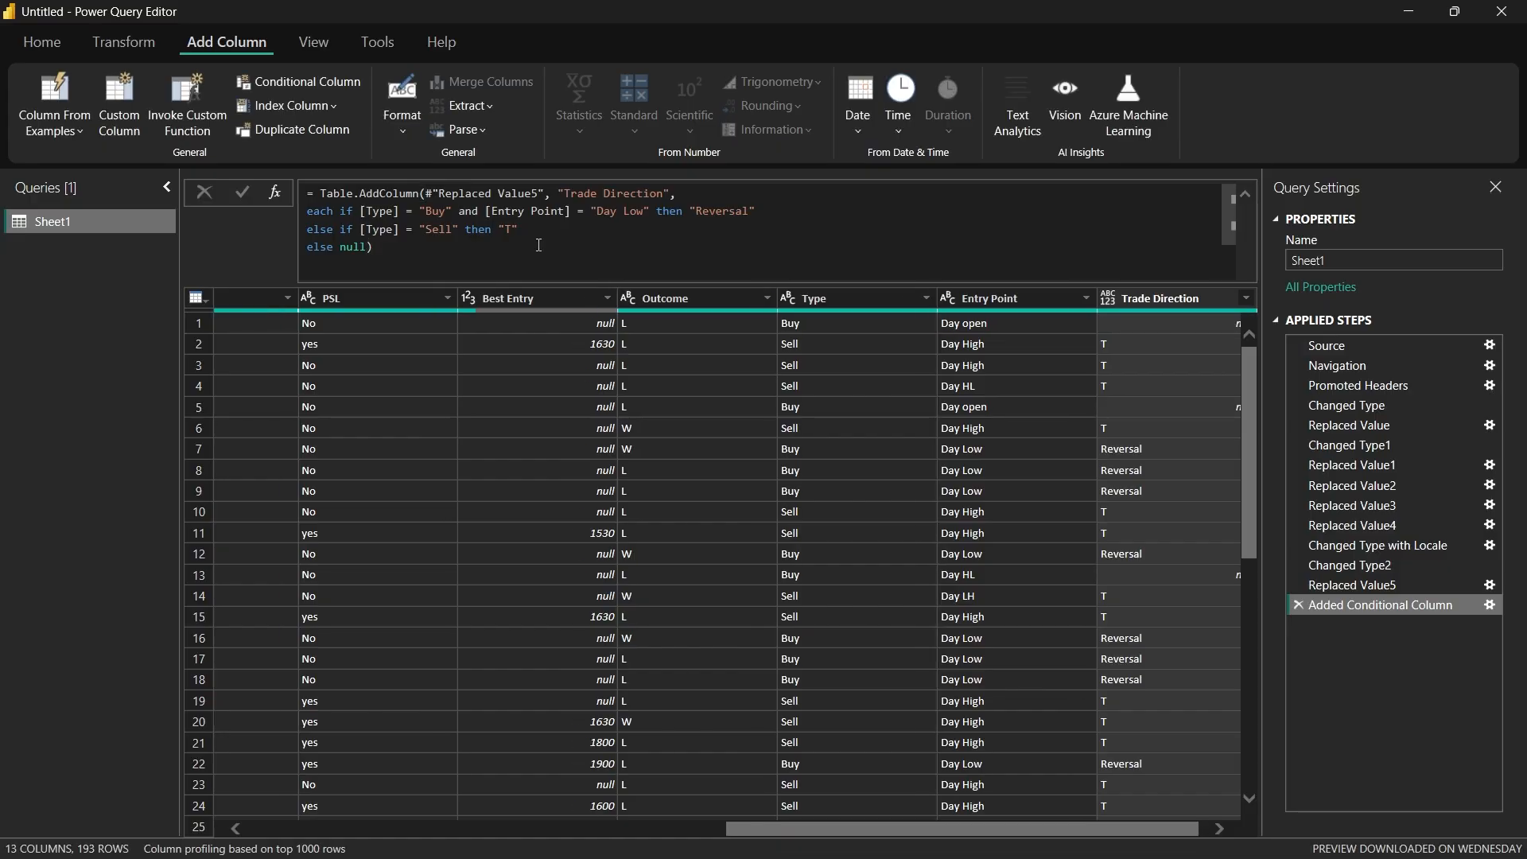
{"action": "left_click_drag", "start_coordinate": [1041, 829], "coordinate": [1049, 829]}
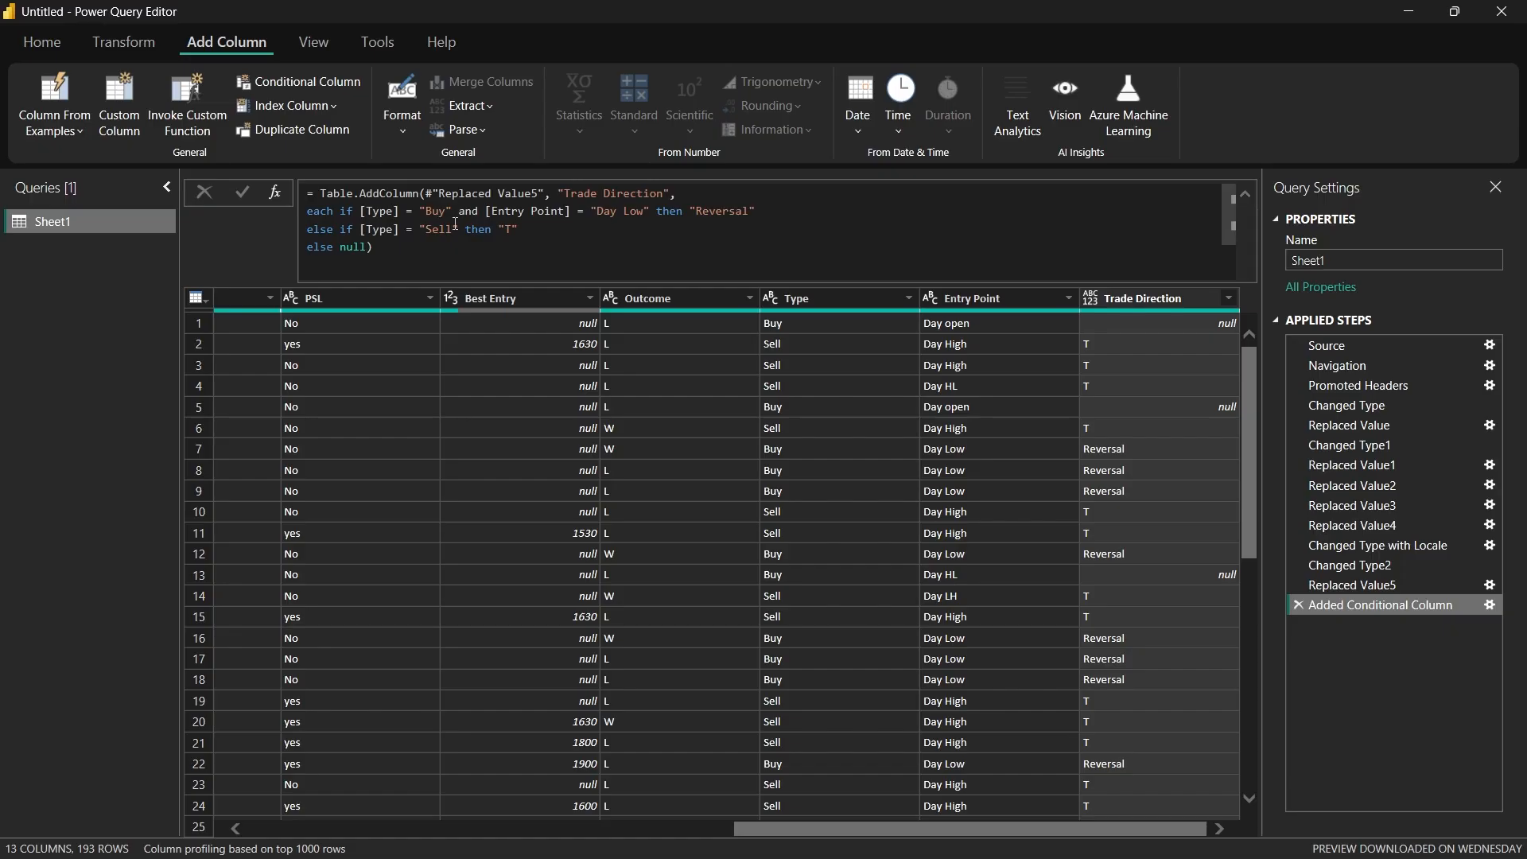
Step: Replace the Sell clause with a copy of the Buy clause, changed to Type "Sell" and Entry Point "Day High", and apply it
{"action": "left_click_drag", "start_coordinate": [360, 211], "coordinate": [755, 213]}
{"action": "key", "text": "ctrl+c"}
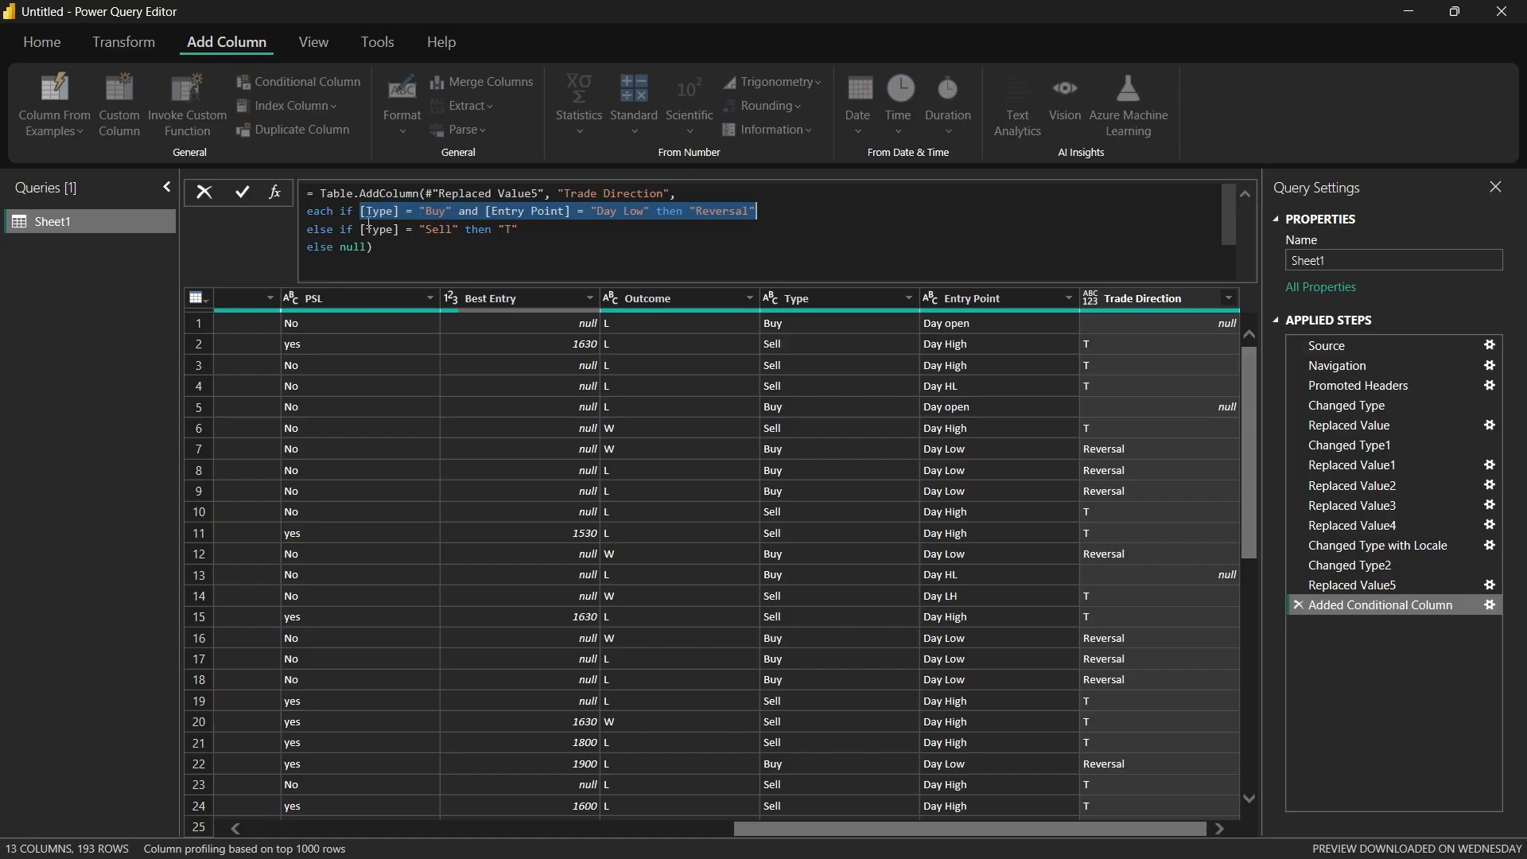
{"action": "left_click_drag", "start_coordinate": [360, 229], "coordinate": [525, 229]}
{"action": "key", "text": "ctrl+v"}
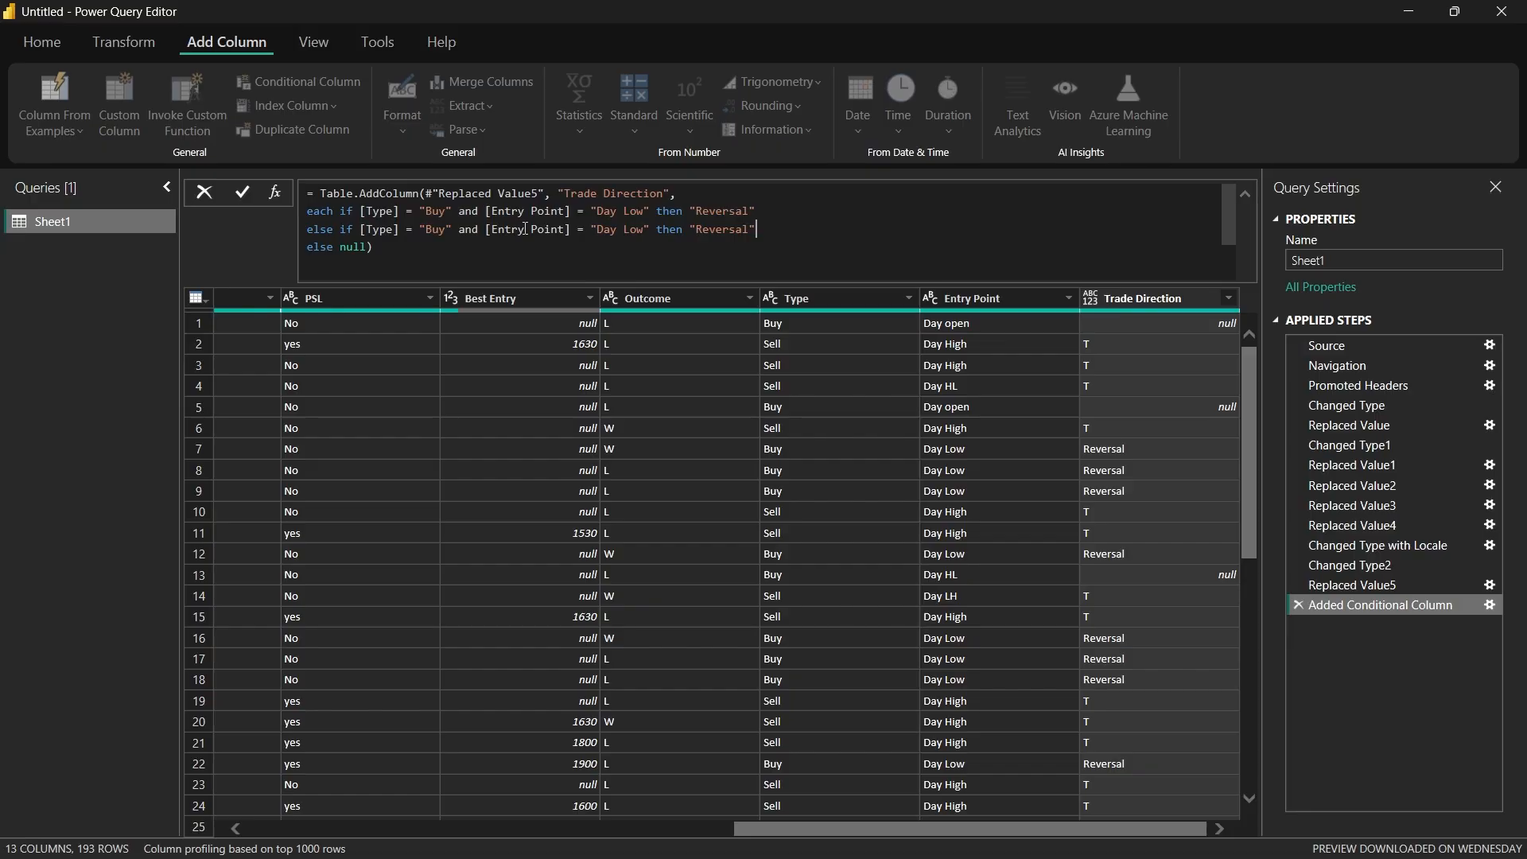
{"action": "left_click", "coordinate": [447, 231]}
{"action": "key", "text": "BackSpace"}
{"action": "key", "text": "BackSpace"}
{"action": "key", "text": "BackSpace"}
{"action": "type", "text": "Sell"}
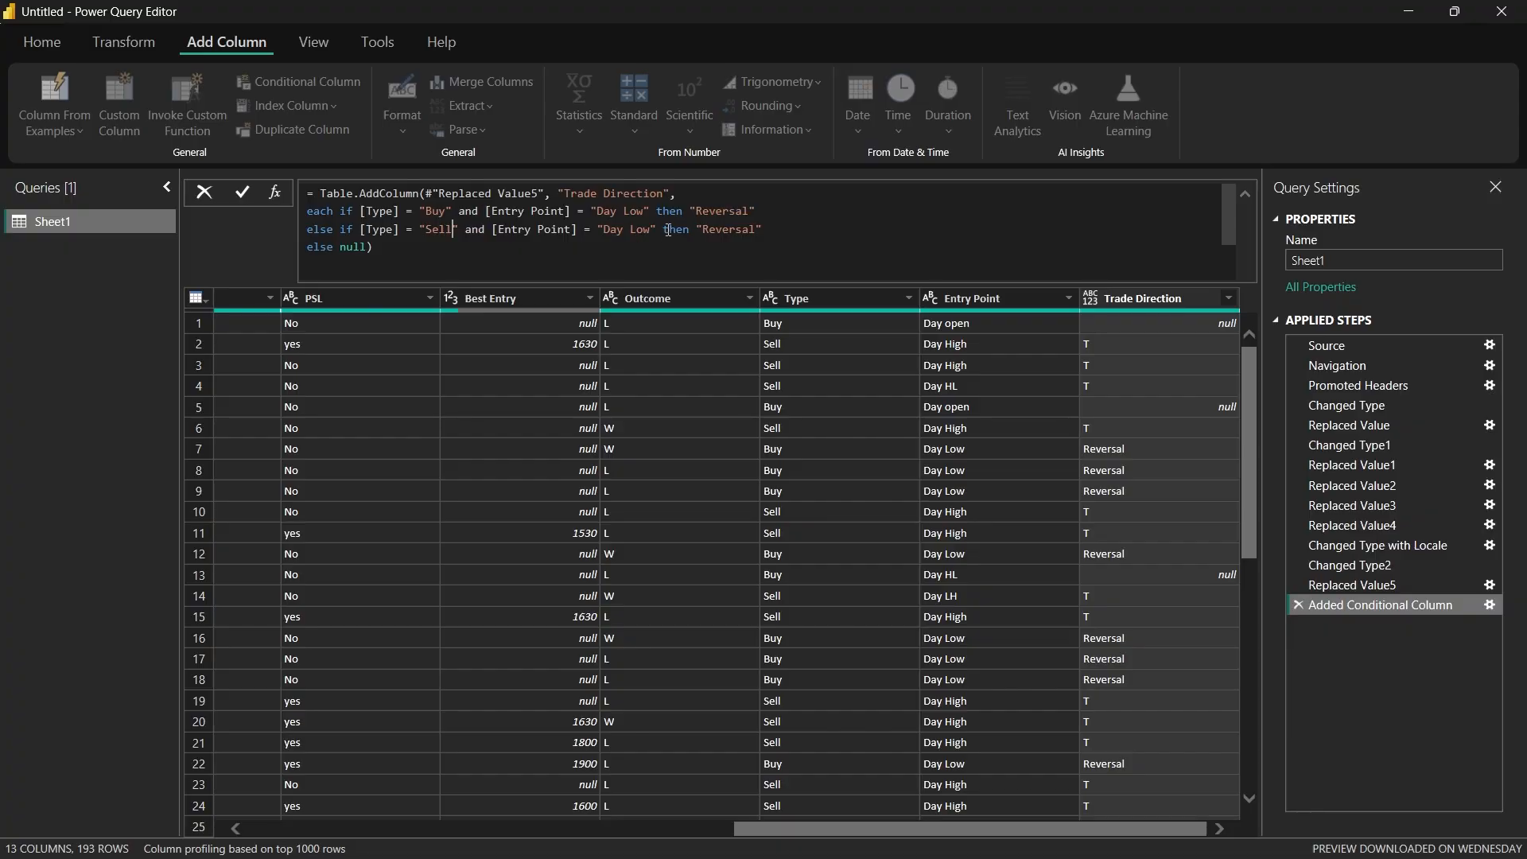
{"action": "double_click", "coordinate": [636, 230]}
{"action": "type", "text": "High"}
{"action": "key", "text": "Return"}
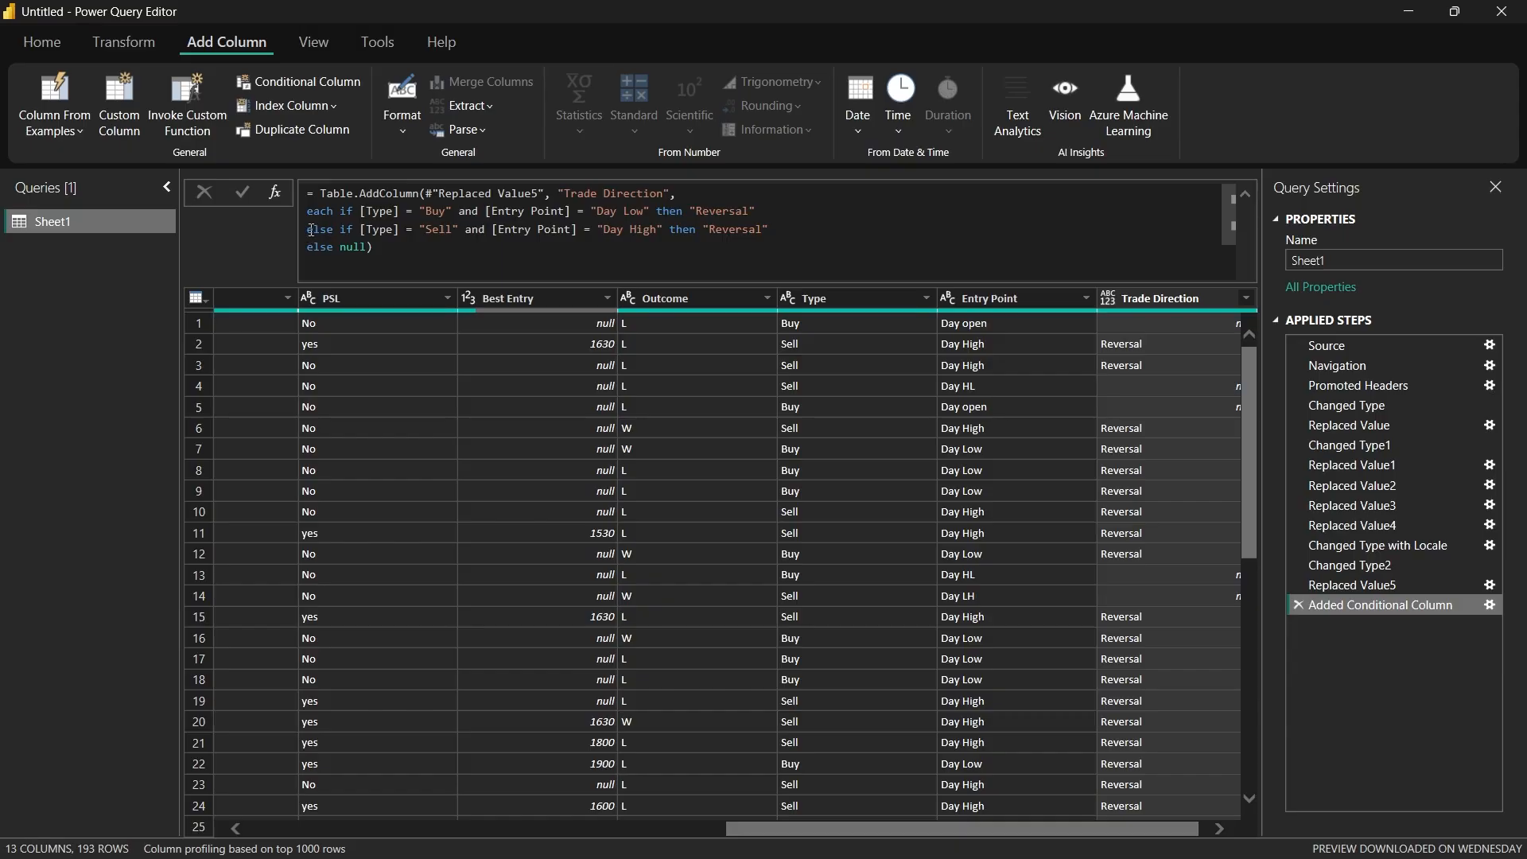
Step: Duplicate the Sell clause on a new line with Entry Point "Day Low" and output "Continuation", apply it, and check the rows
{"action": "left_click_drag", "start_coordinate": [310, 231], "coordinate": [782, 232]}
{"action": "key", "text": "ctrl+c"}
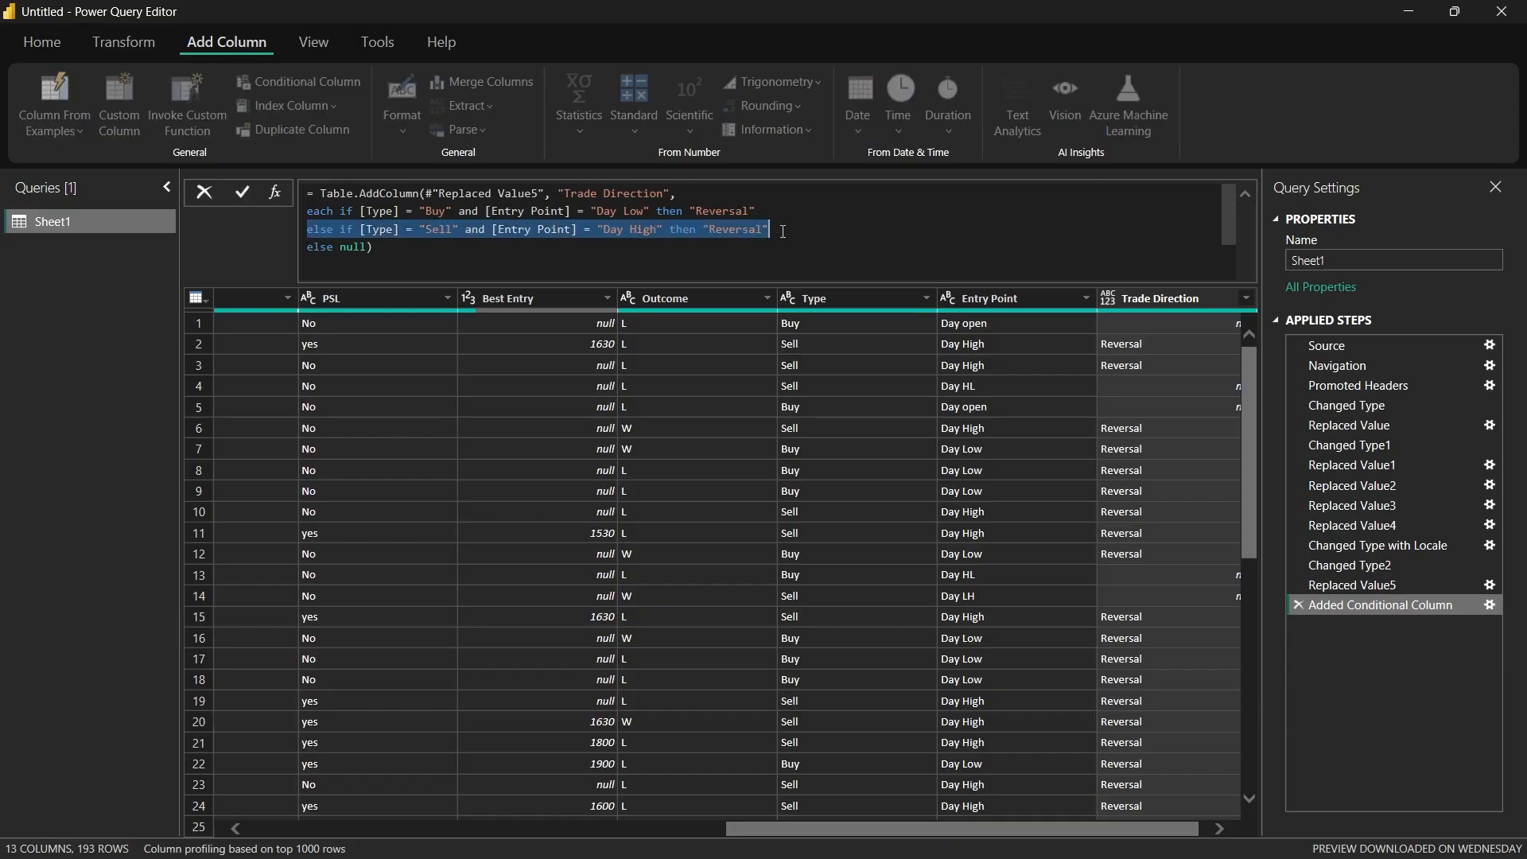
{"action": "left_click", "coordinate": [783, 230]}
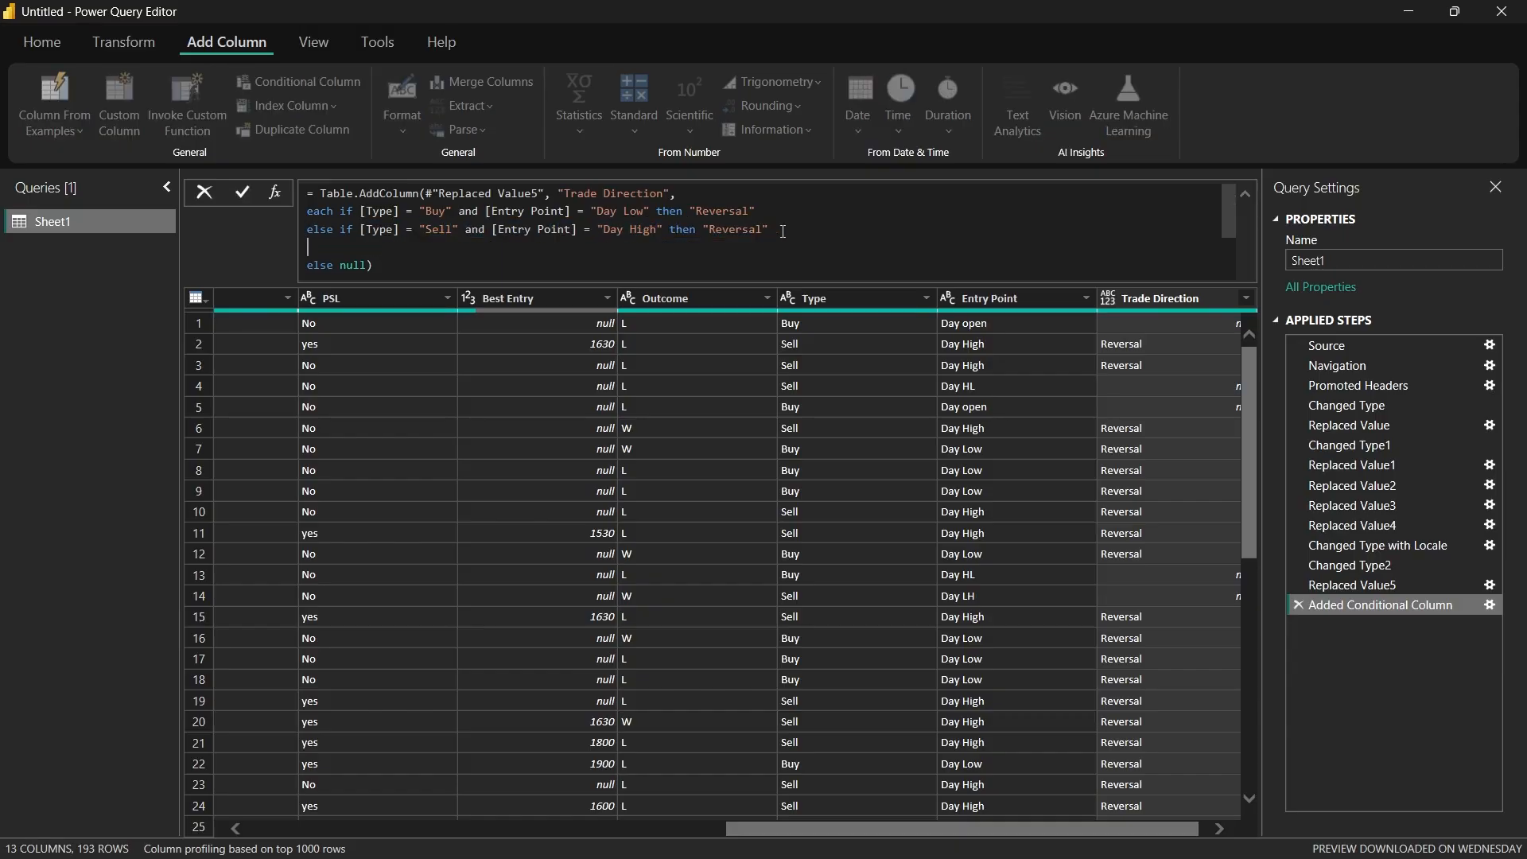
{"action": "key", "text": "ctrl+v"}
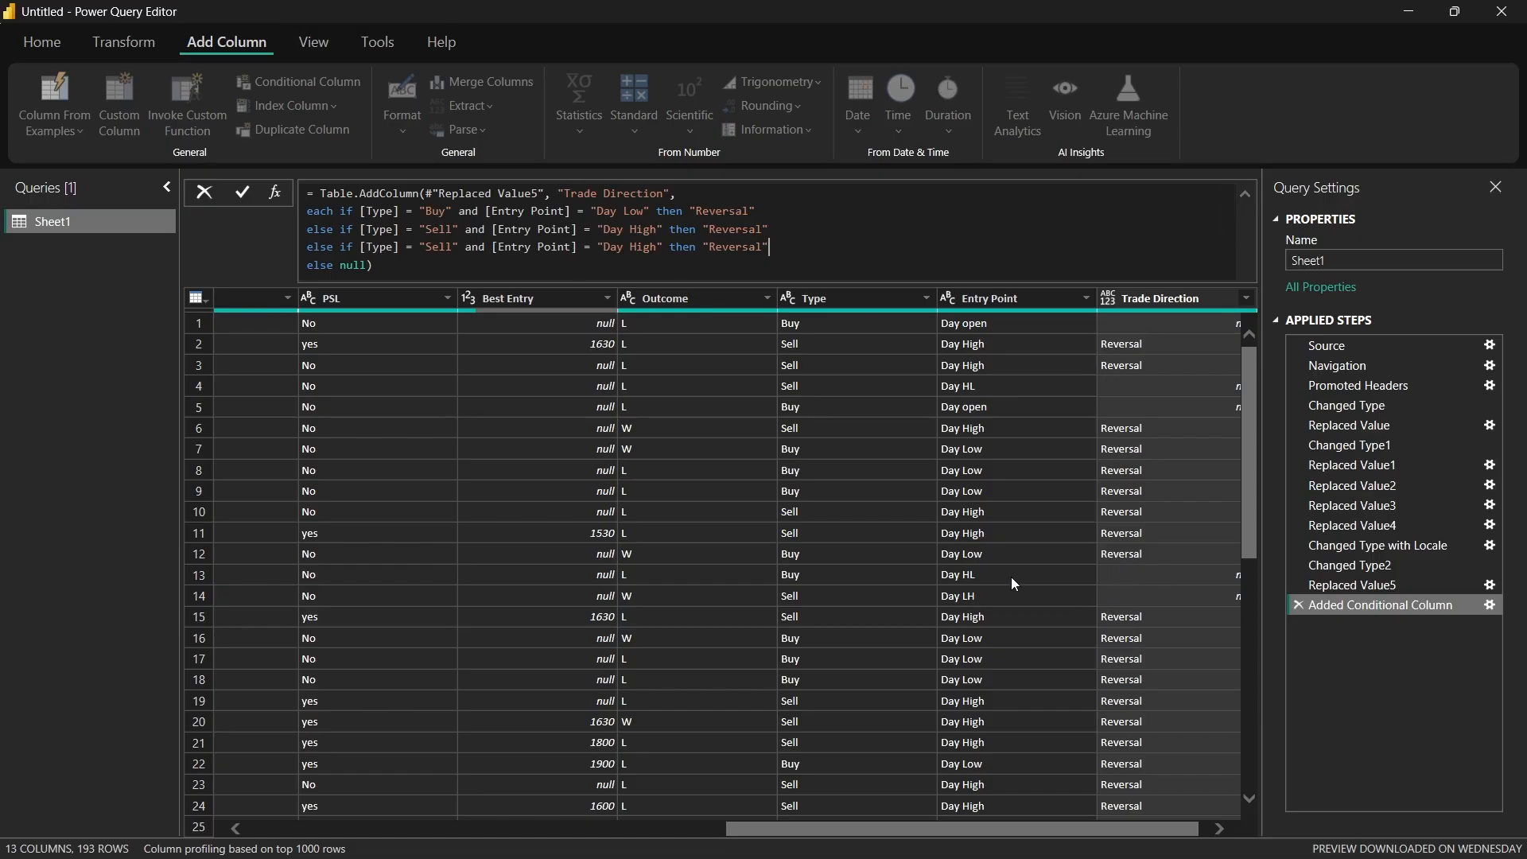
{"action": "double_click", "coordinate": [646, 247]}
{"action": "type", "text": "Low"}
{"action": "left_click", "coordinate": [755, 247]}
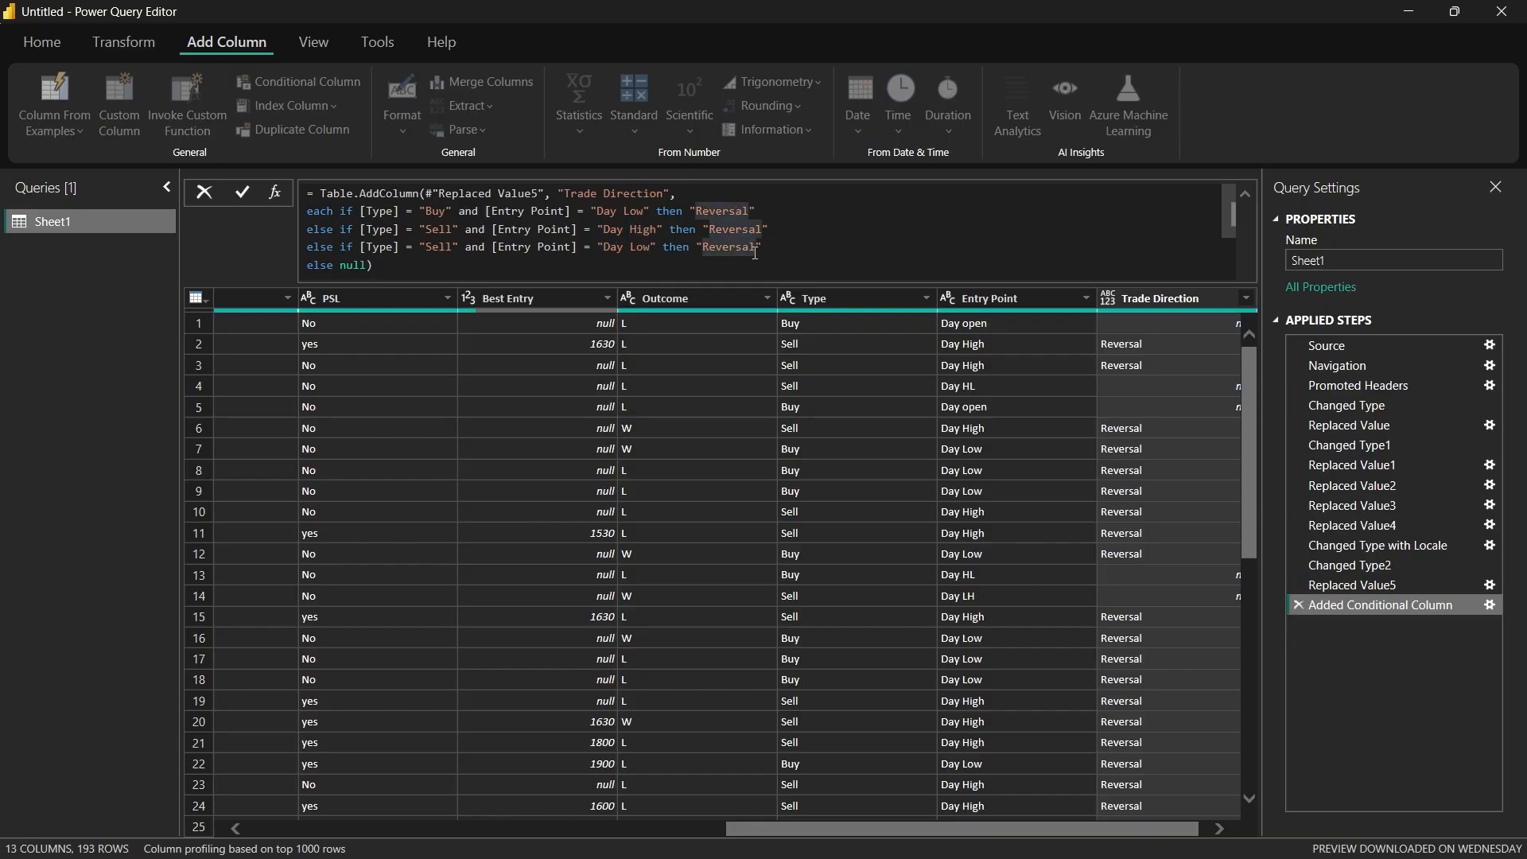
{"action": "double_click", "coordinate": [756, 247]}
{"action": "type", "text": "Continuation"}
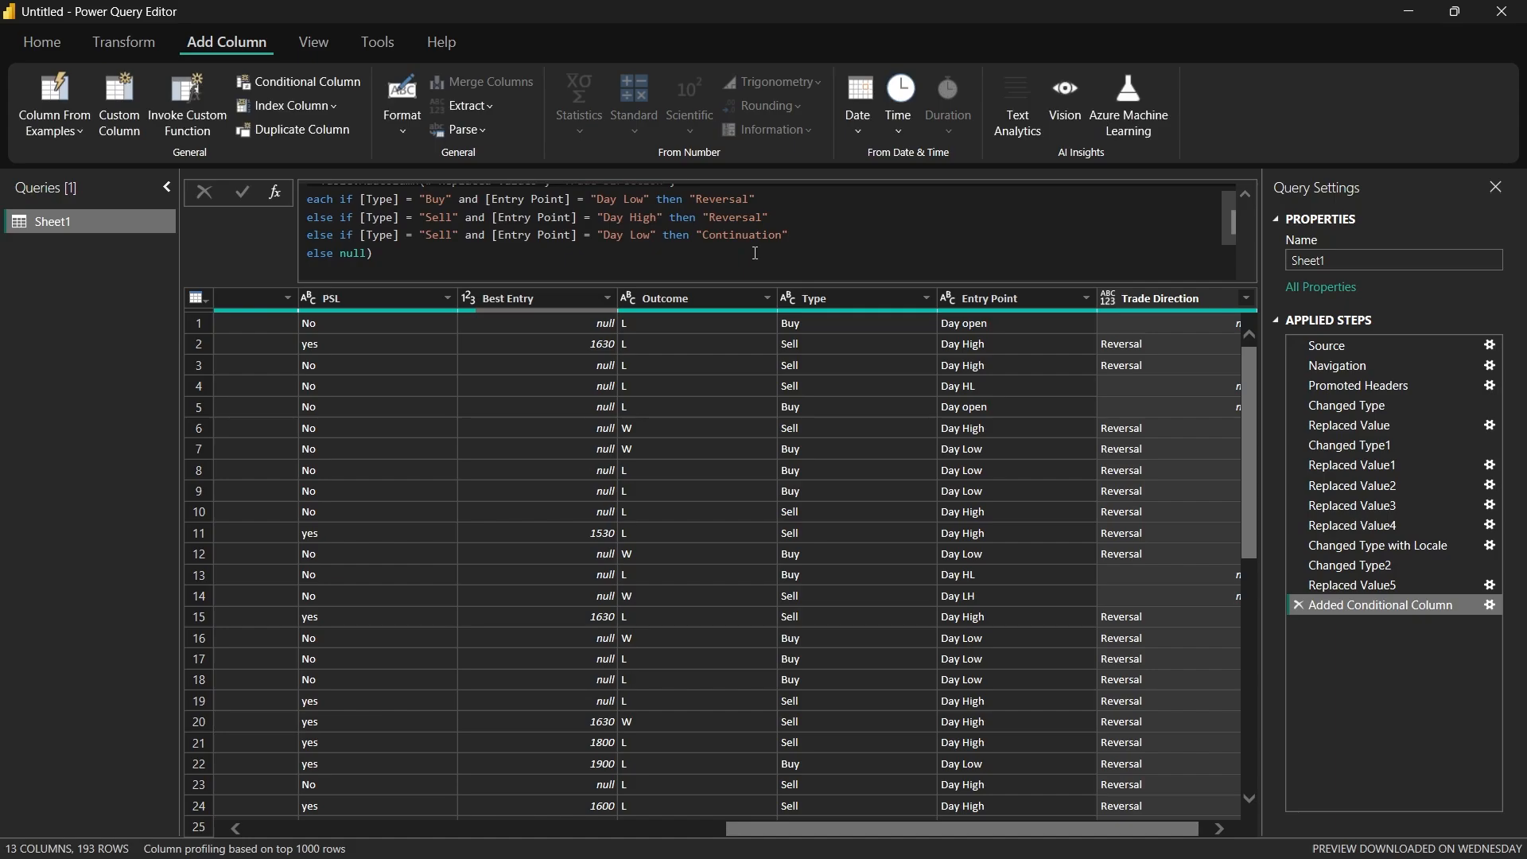
{"action": "scroll", "coordinate": [1110, 546], "scroll_direction": "down", "scroll_amount": 10}
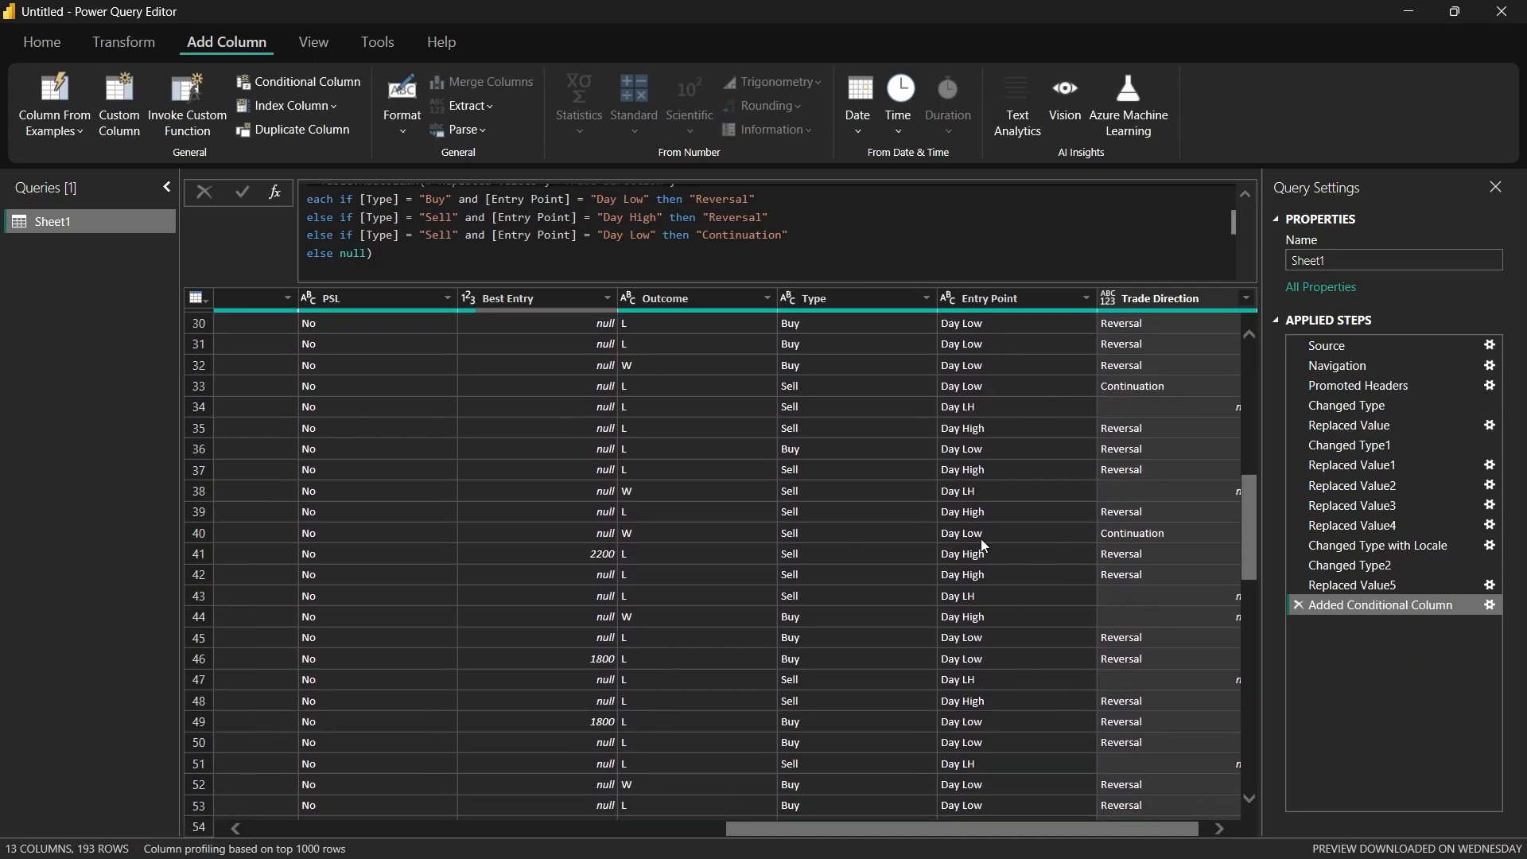
{"action": "scroll", "coordinate": [1127, 534], "scroll_direction": "up", "scroll_amount": 10}
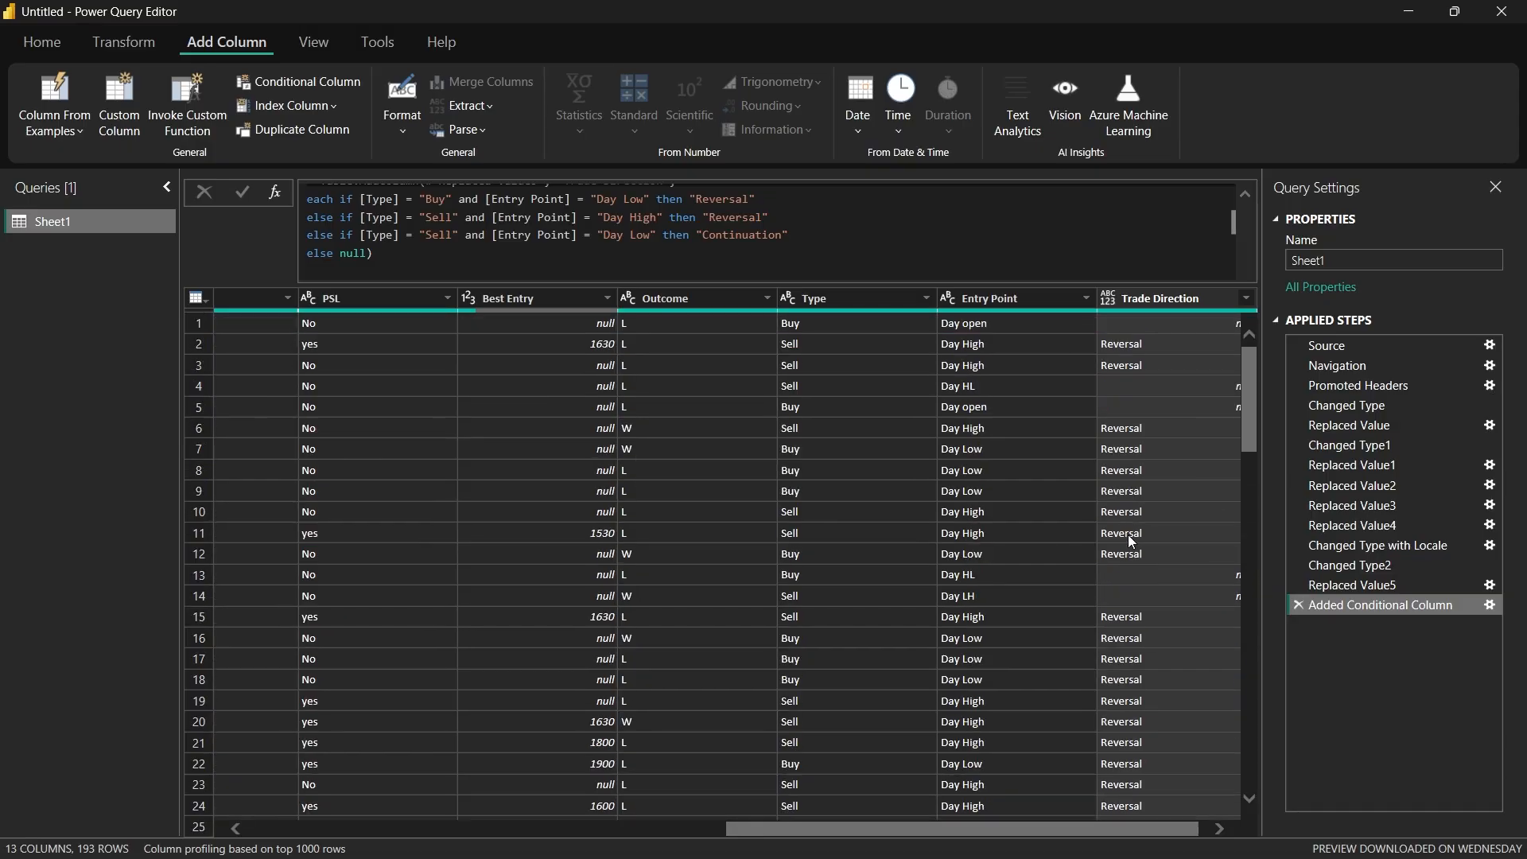
{"action": "scroll", "coordinate": [565, 239], "scroll_direction": "up", "scroll_amount": 1}
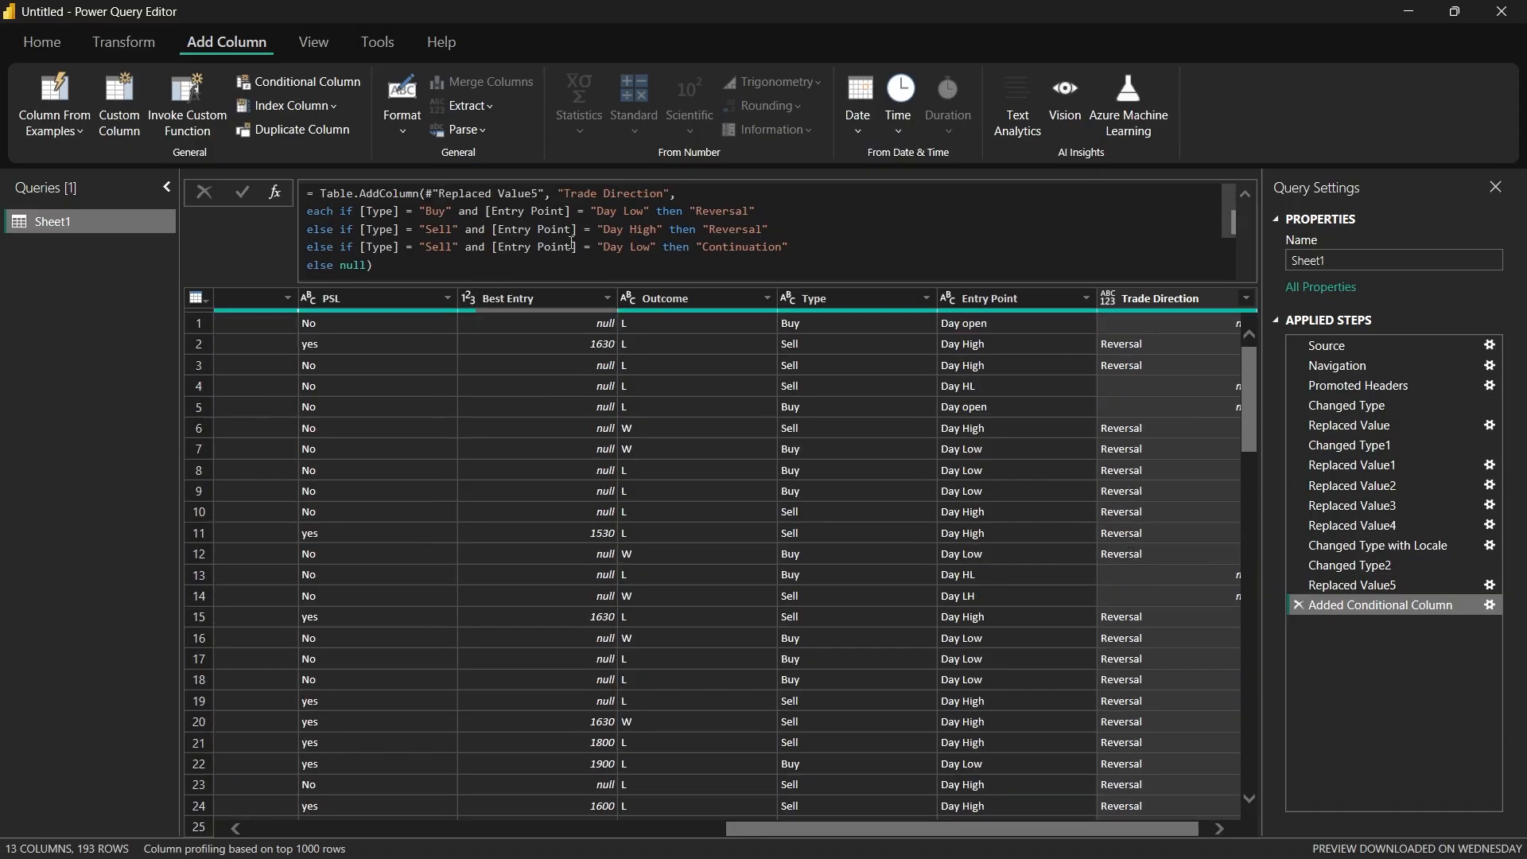
Step: Paste another clause below the last Sell clause for Type "Buy" and Entry Point "Day High" with output "Continuation", apply it, and check the rows
{"action": "left_click", "coordinate": [794, 251]}
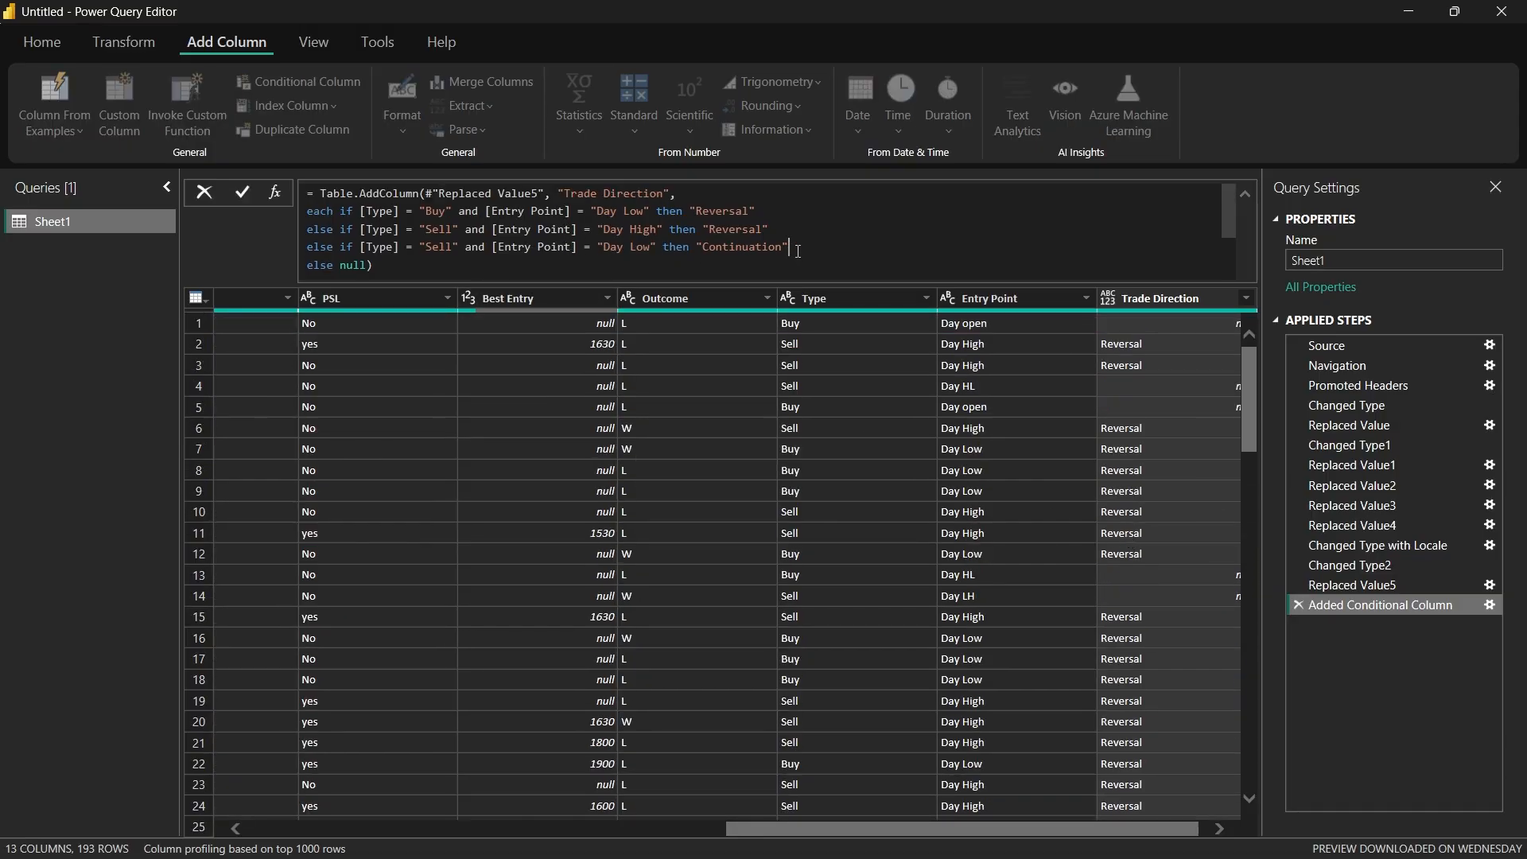
{"action": "key", "text": "Return"}
{"action": "key", "text": "ctrl+v"}
{"action": "double_click", "coordinate": [445, 254]}
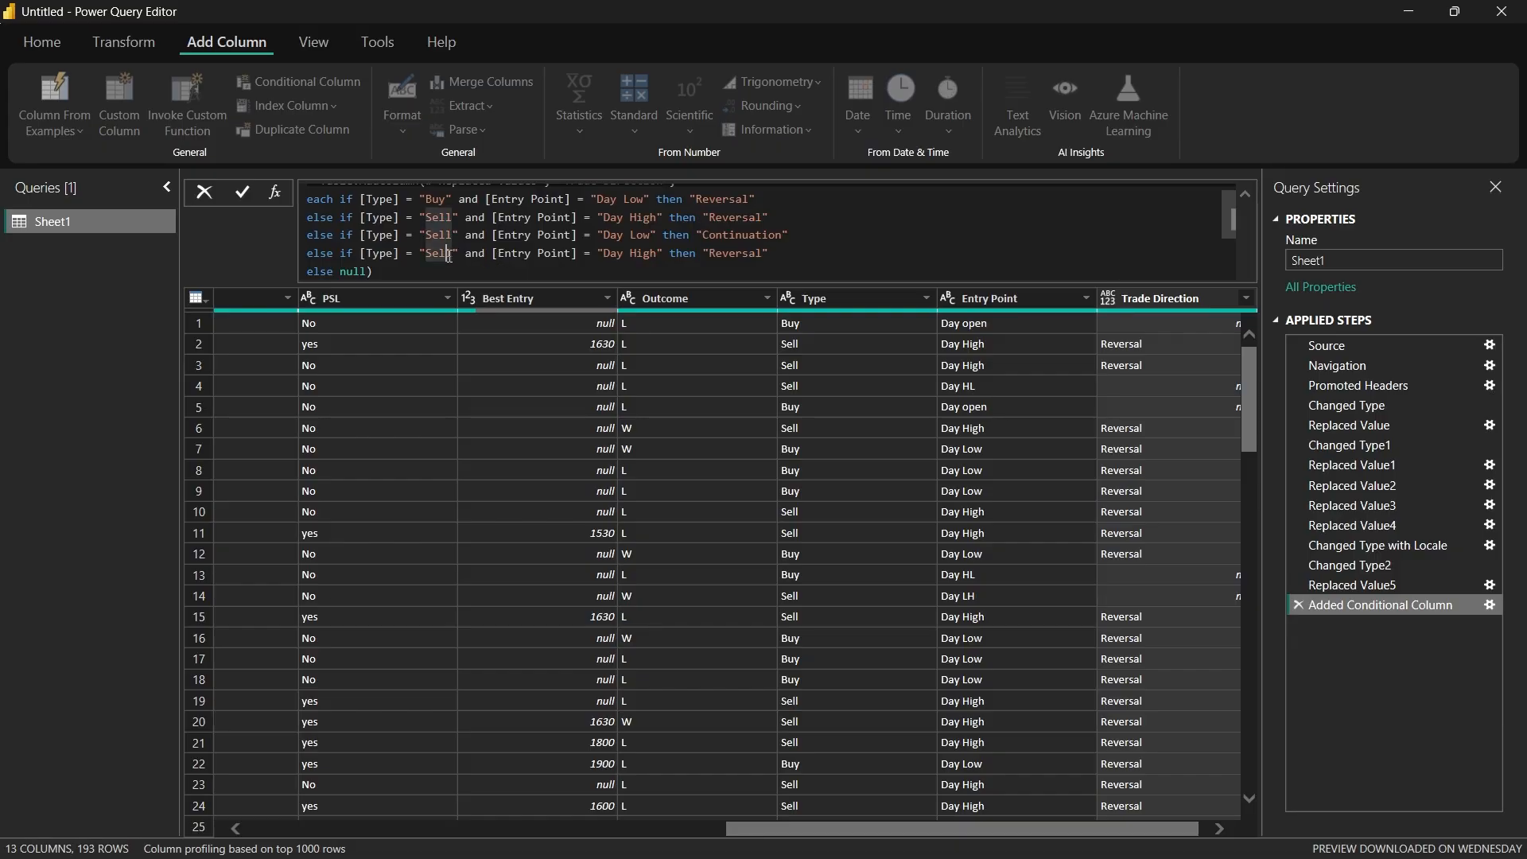
{"action": "type", "text": "Buy"}
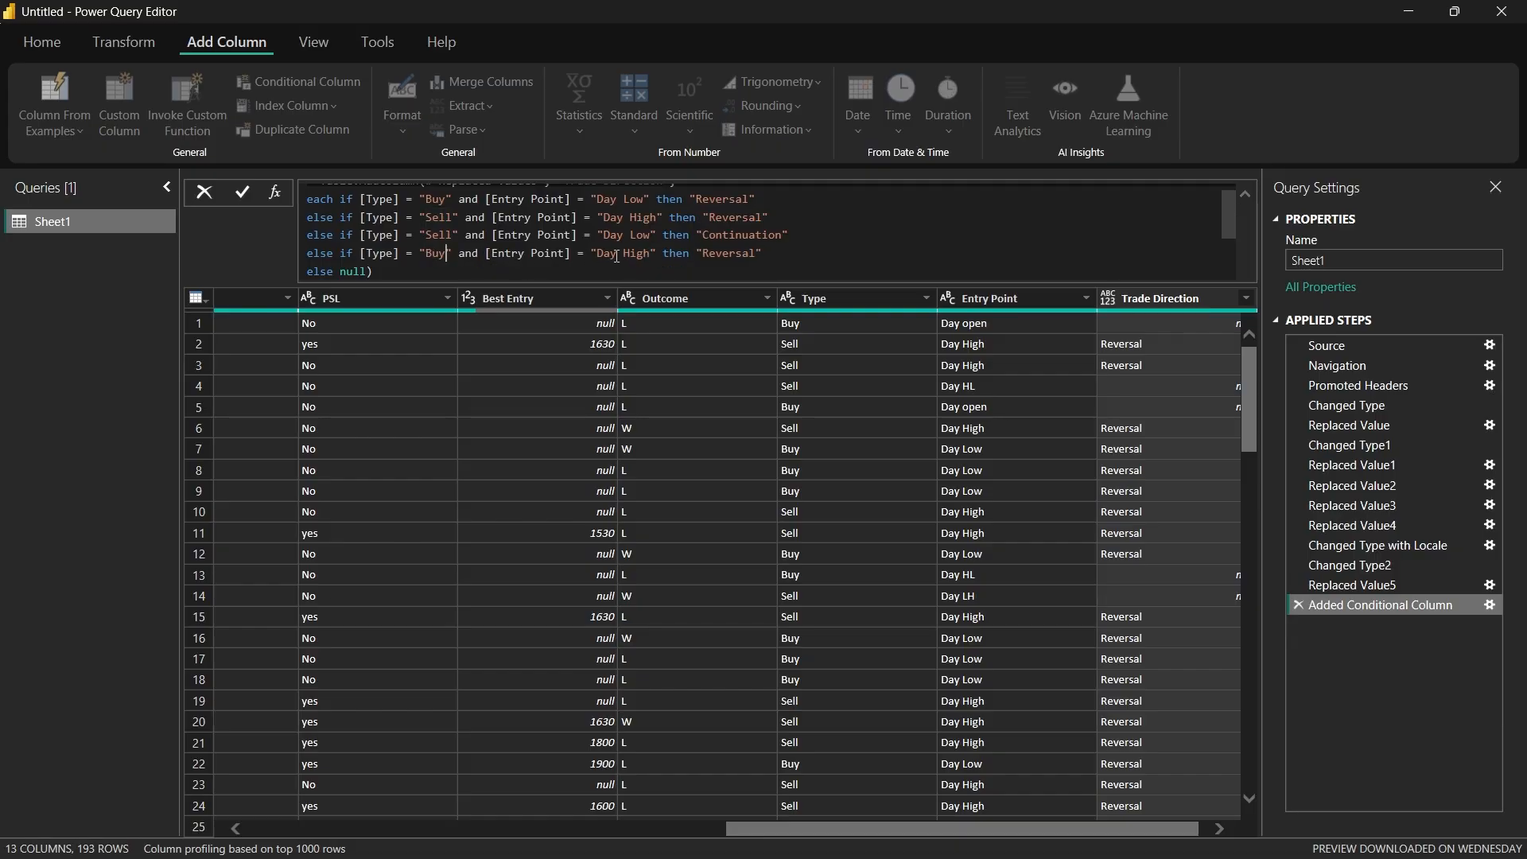
{"action": "left_click", "coordinate": [755, 252]}
{"action": "key", "text": "BackSpace"}
{"action": "key", "text": "BackSpace"}
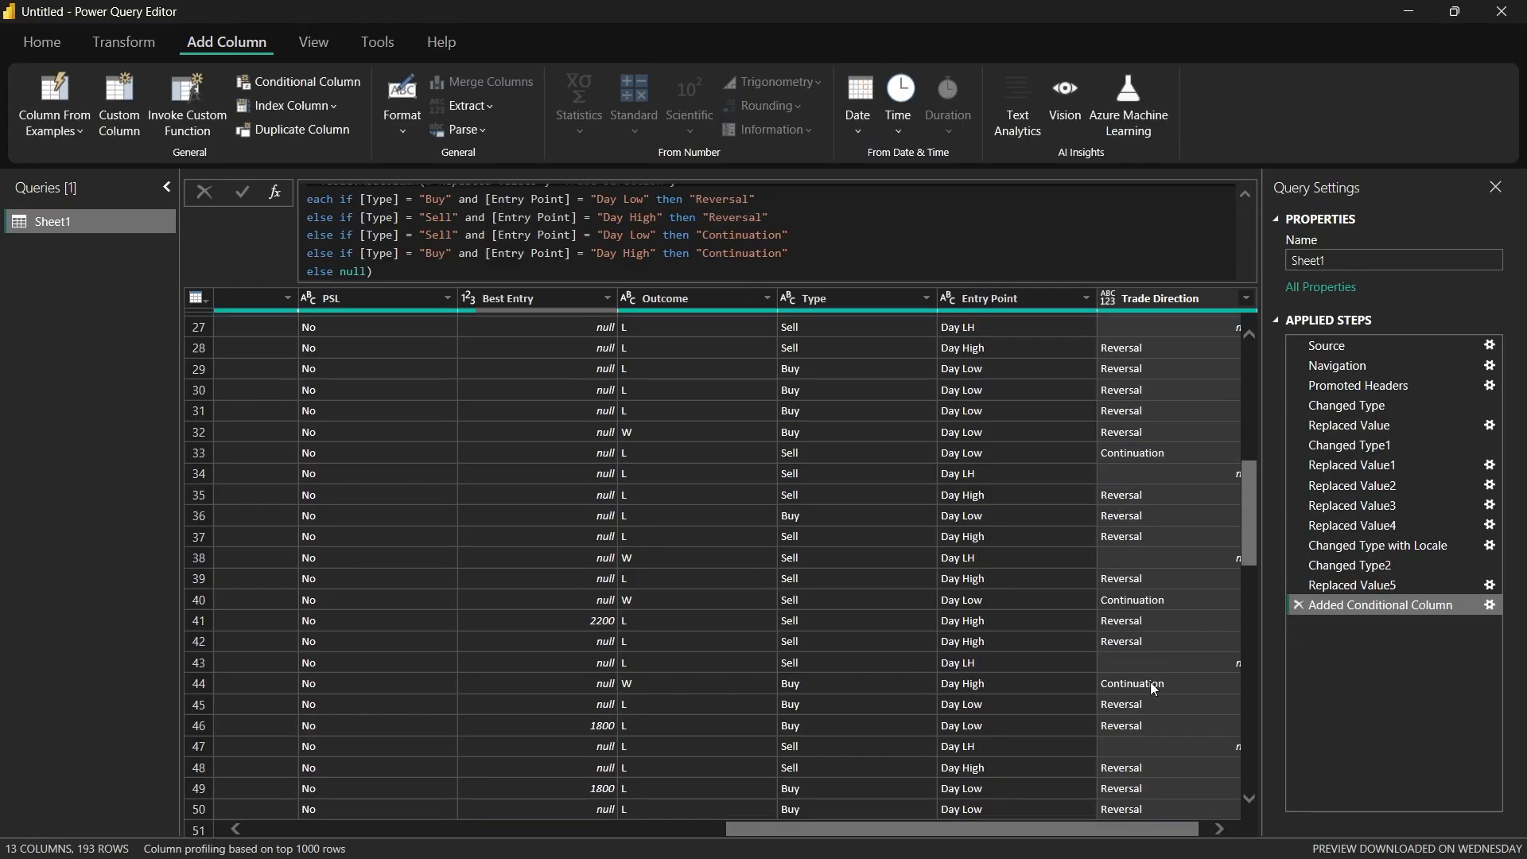
{"action": "scroll", "coordinate": [1135, 676], "scroll_direction": "up", "scroll_amount": 9}
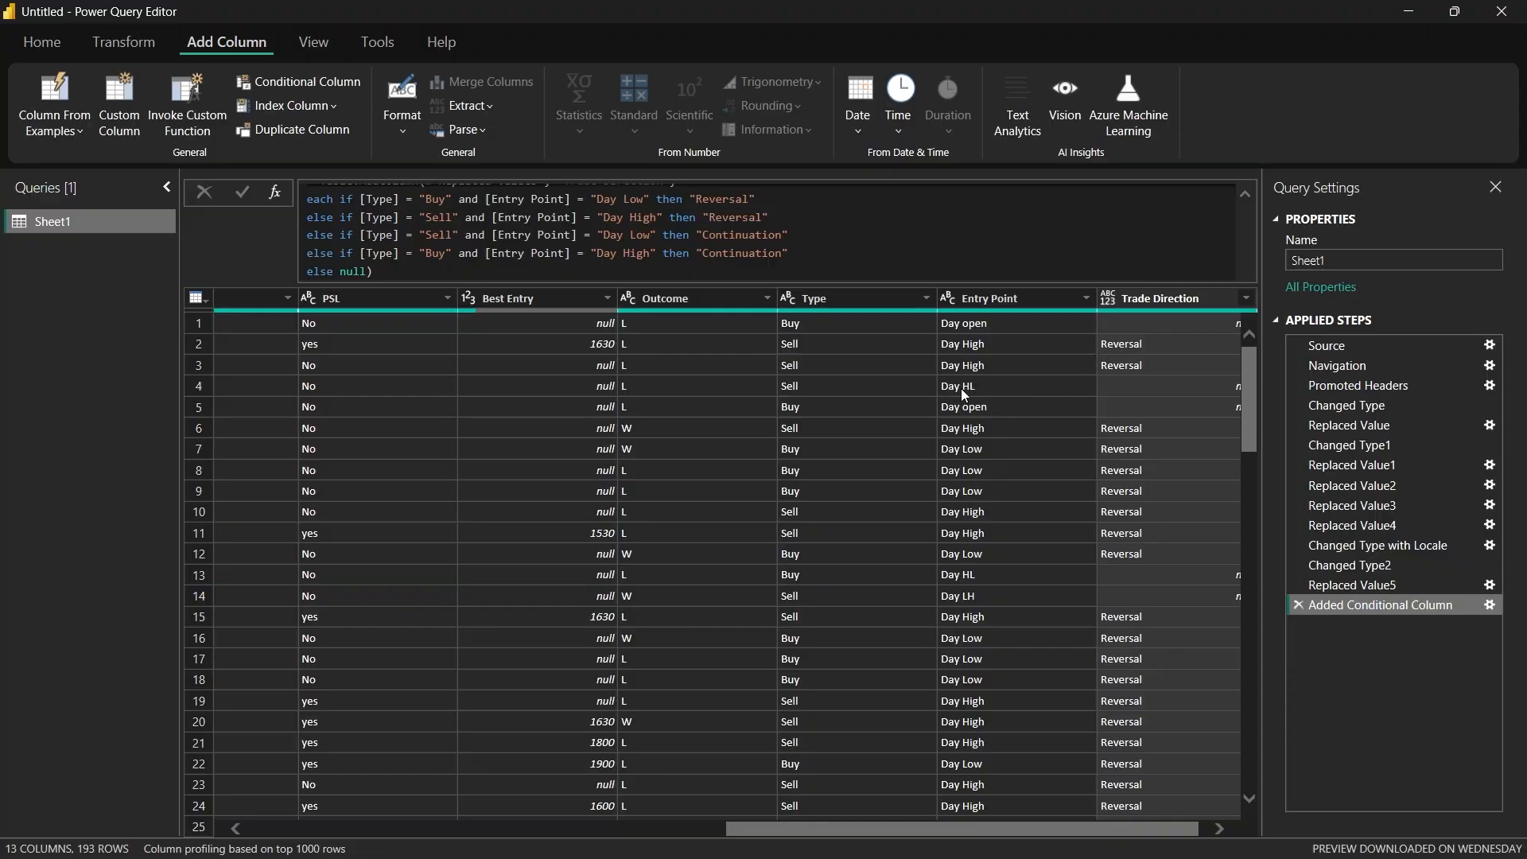
Step: Add another Sell clause on a new line with Entry Point "Day HL" and output "Reversal"
{"action": "key", "text": "ctrl+v"}
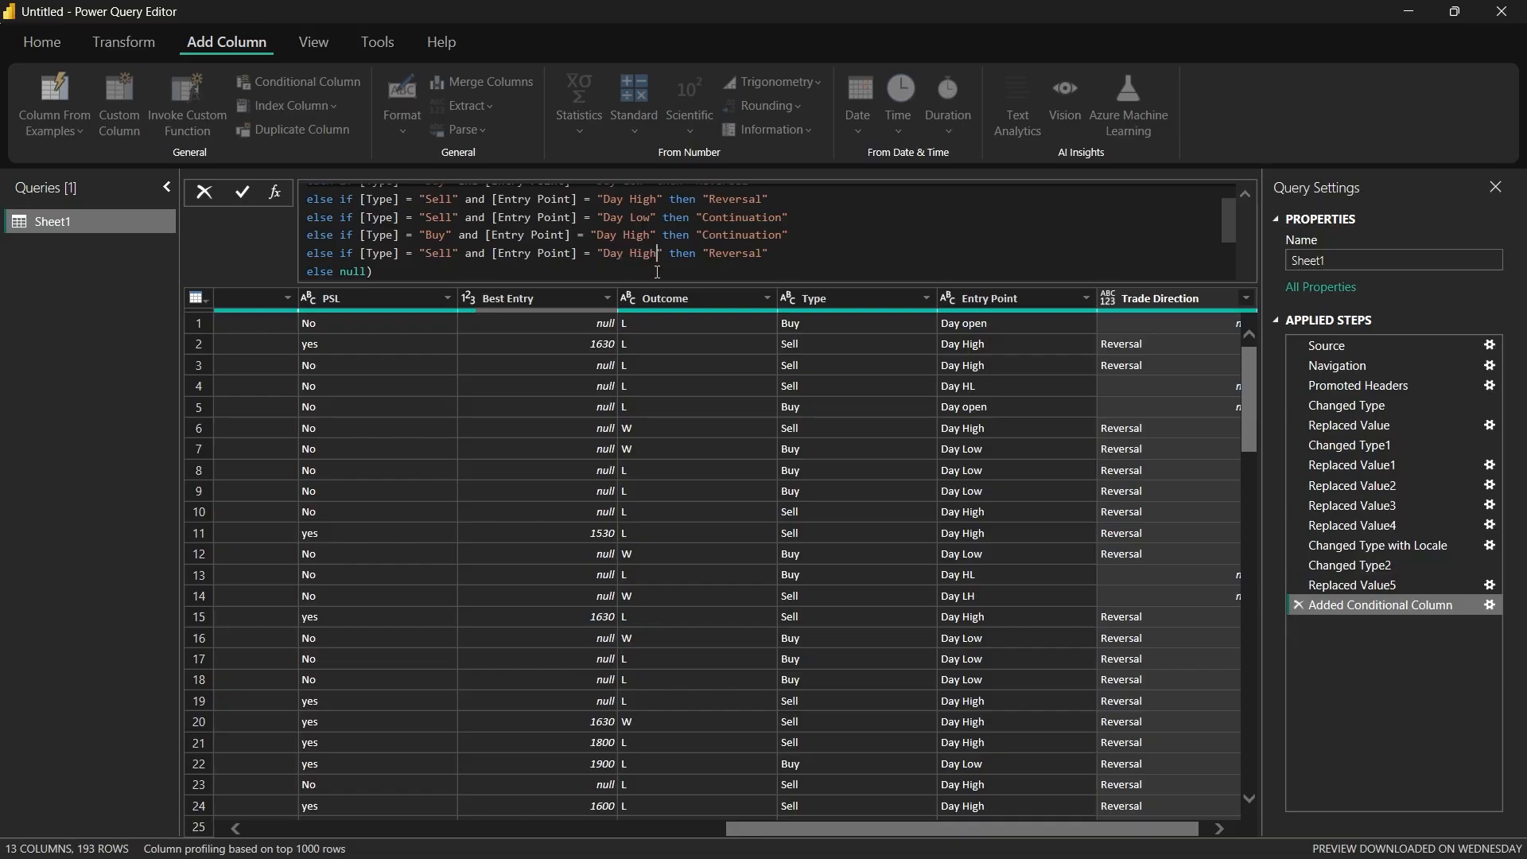
{"action": "key", "text": "BackSpace"}
{"action": "key", "text": "BackSpace"}
{"action": "key", "text": "BackSpace"}
{"action": "type", "text": "L"}
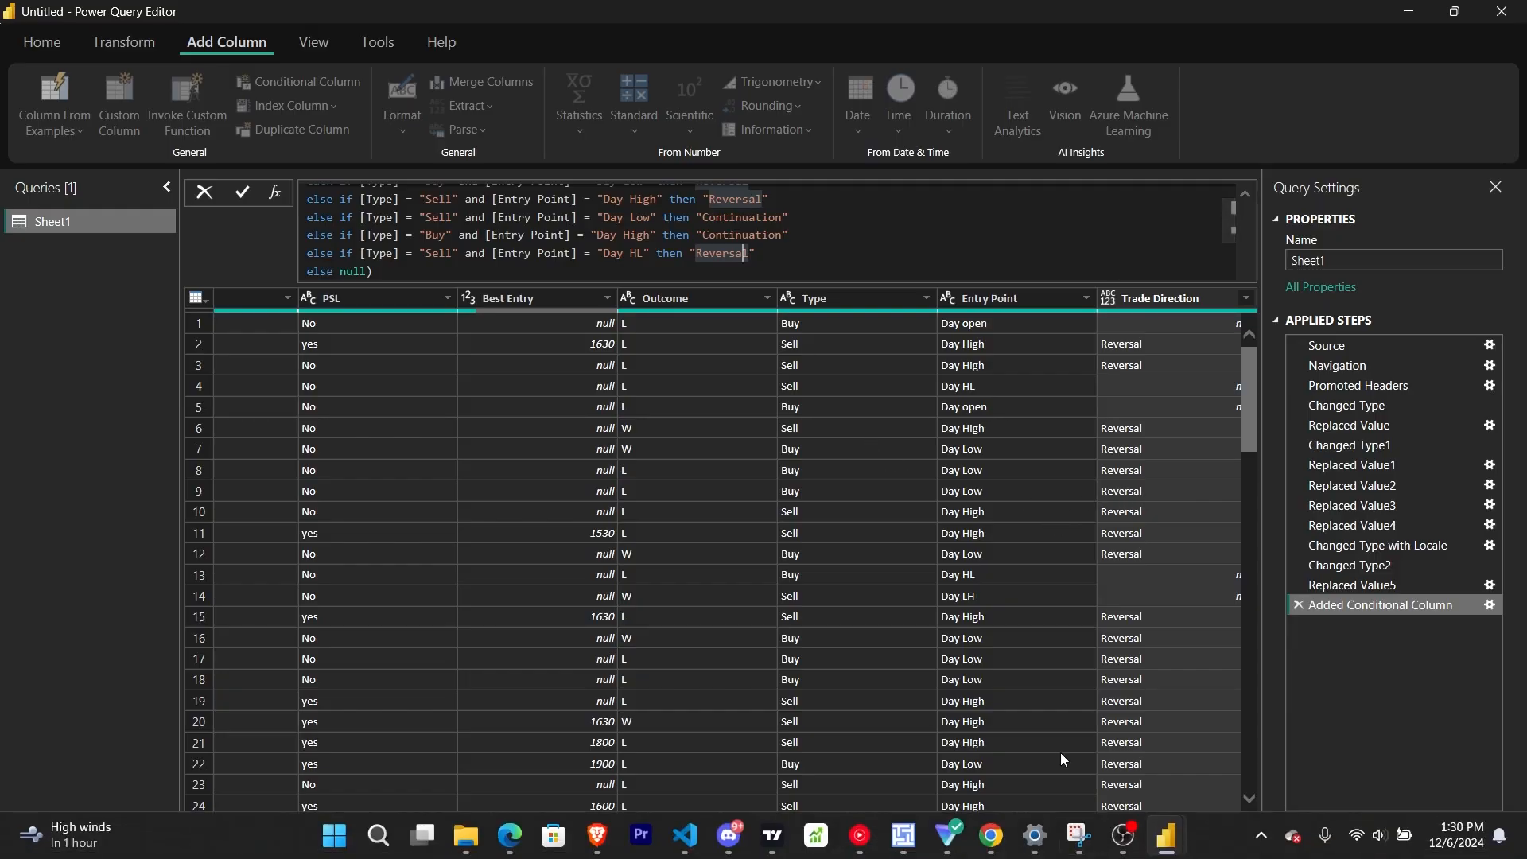
Step: Switch to TradingView, dismiss the ad, and examine the EURUSD 1h chart from early December back to about 20 November
{"action": "left_click", "coordinate": [787, 847]}
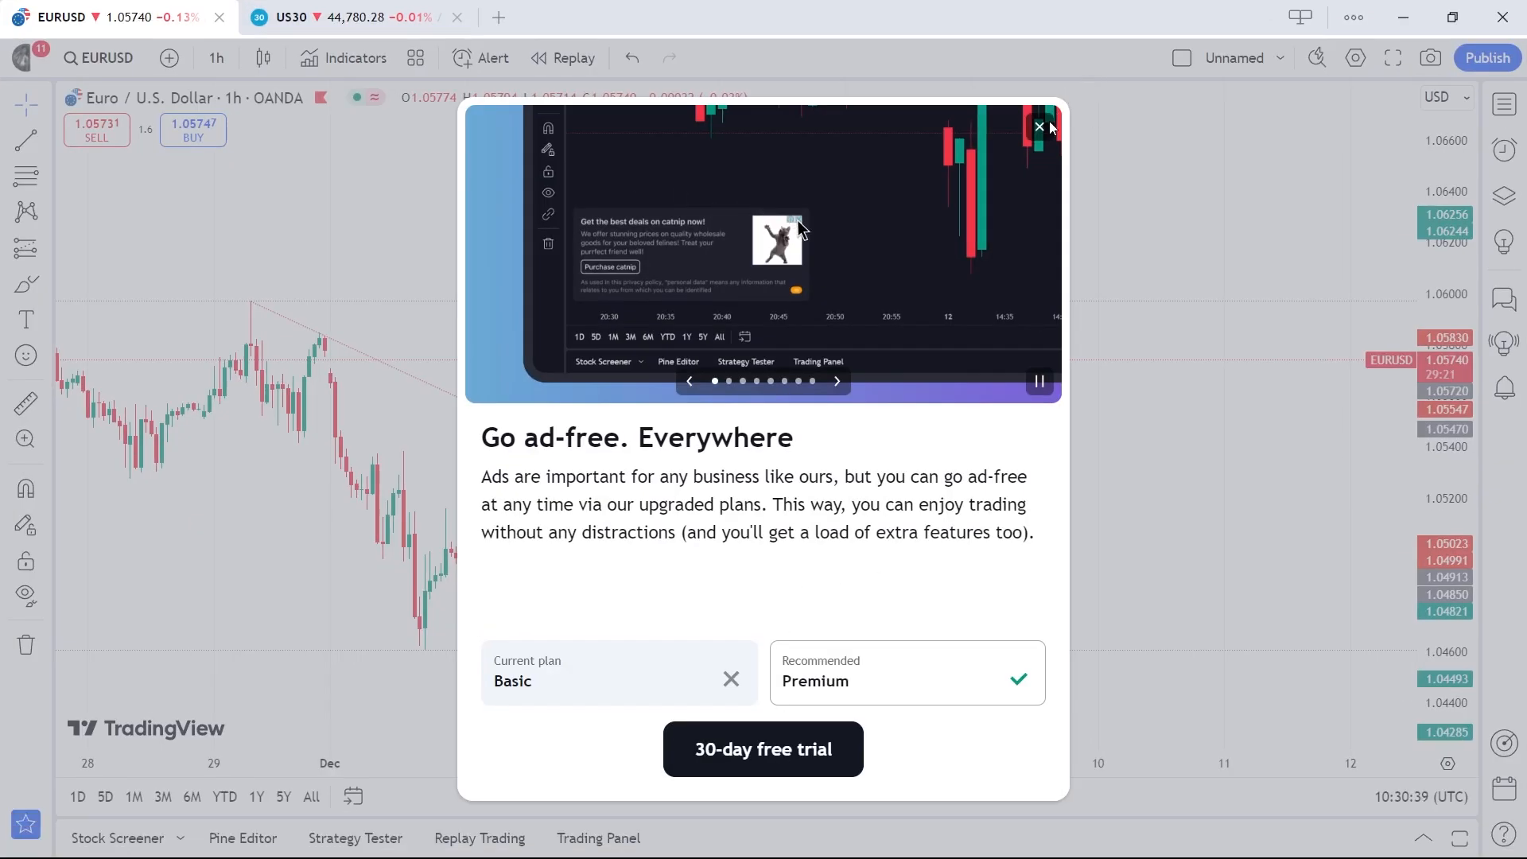
{"action": "left_click", "coordinate": [1035, 136]}
{"action": "left_click_drag", "start_coordinate": [993, 387], "coordinate": [1141, 371]}
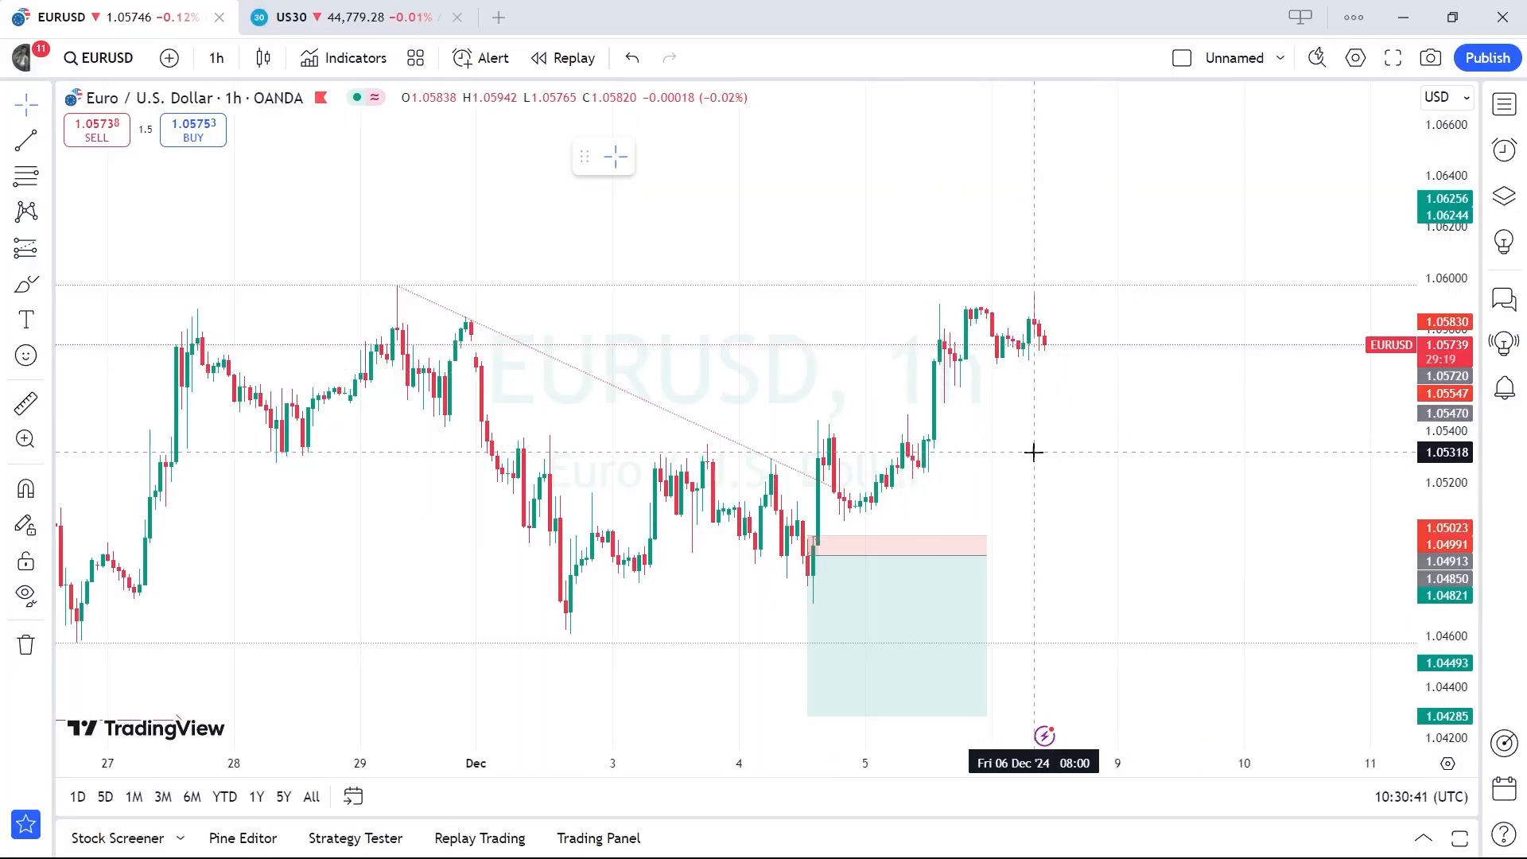
{"action": "left_click_drag", "start_coordinate": [1048, 448], "coordinate": [1288, 393]}
{"action": "left_click_drag", "start_coordinate": [684, 431], "coordinate": [1117, 365]}
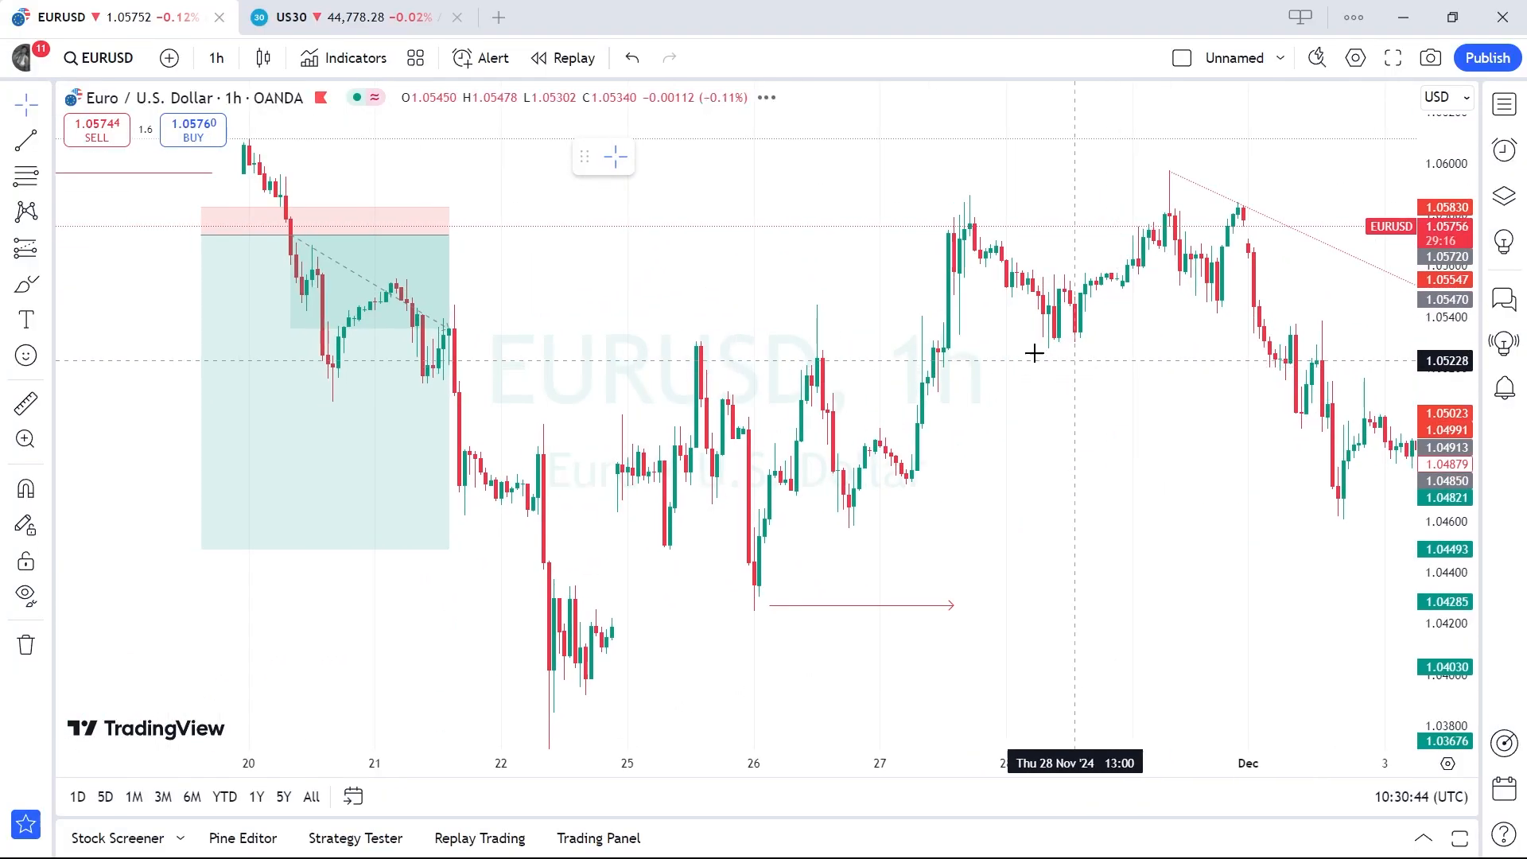
{"action": "left_click_drag", "start_coordinate": [806, 259], "coordinate": [1012, 365]}
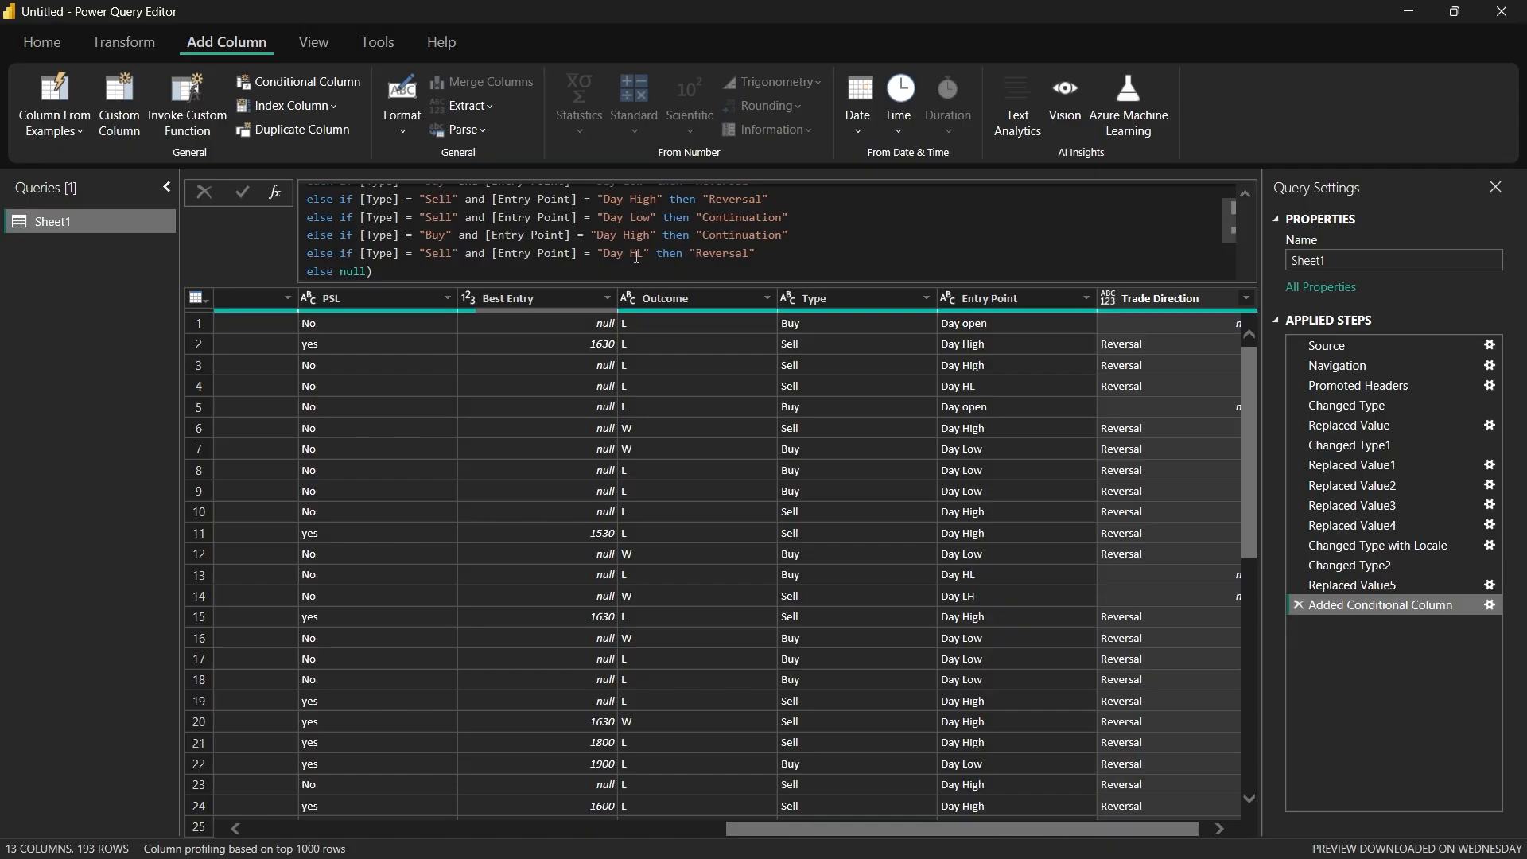
Step: Reopen the TradingView EURUSD 1h chart and trace the price action from mid-November back to late September 2024
{"action": "mouse_move", "coordinate": [772, 834]}
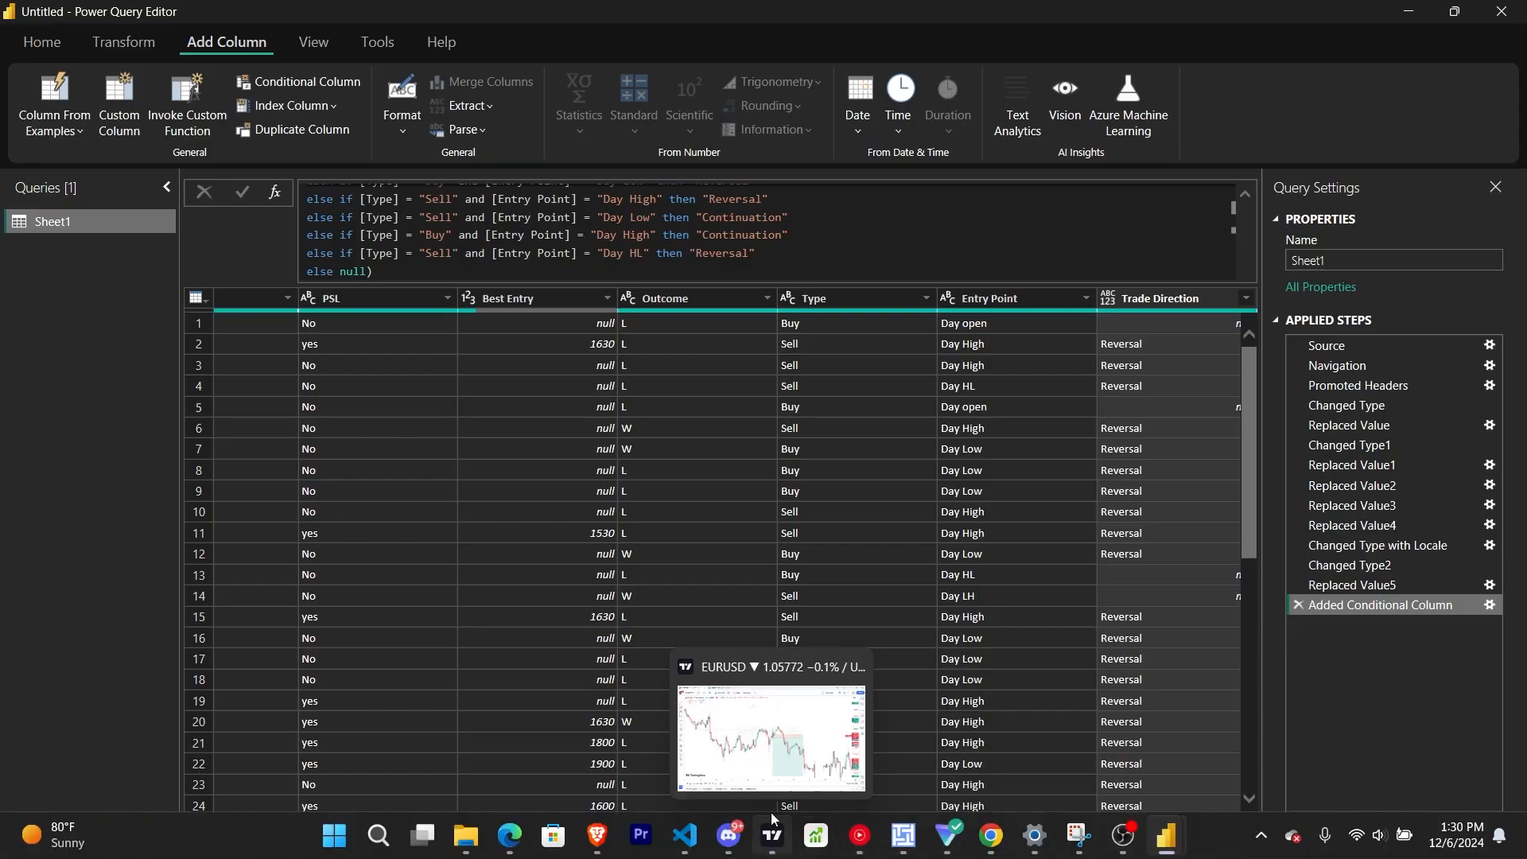
{"action": "left_click", "coordinate": [770, 738]}
{"action": "left_click_drag", "start_coordinate": [862, 345], "coordinate": [1113, 508]}
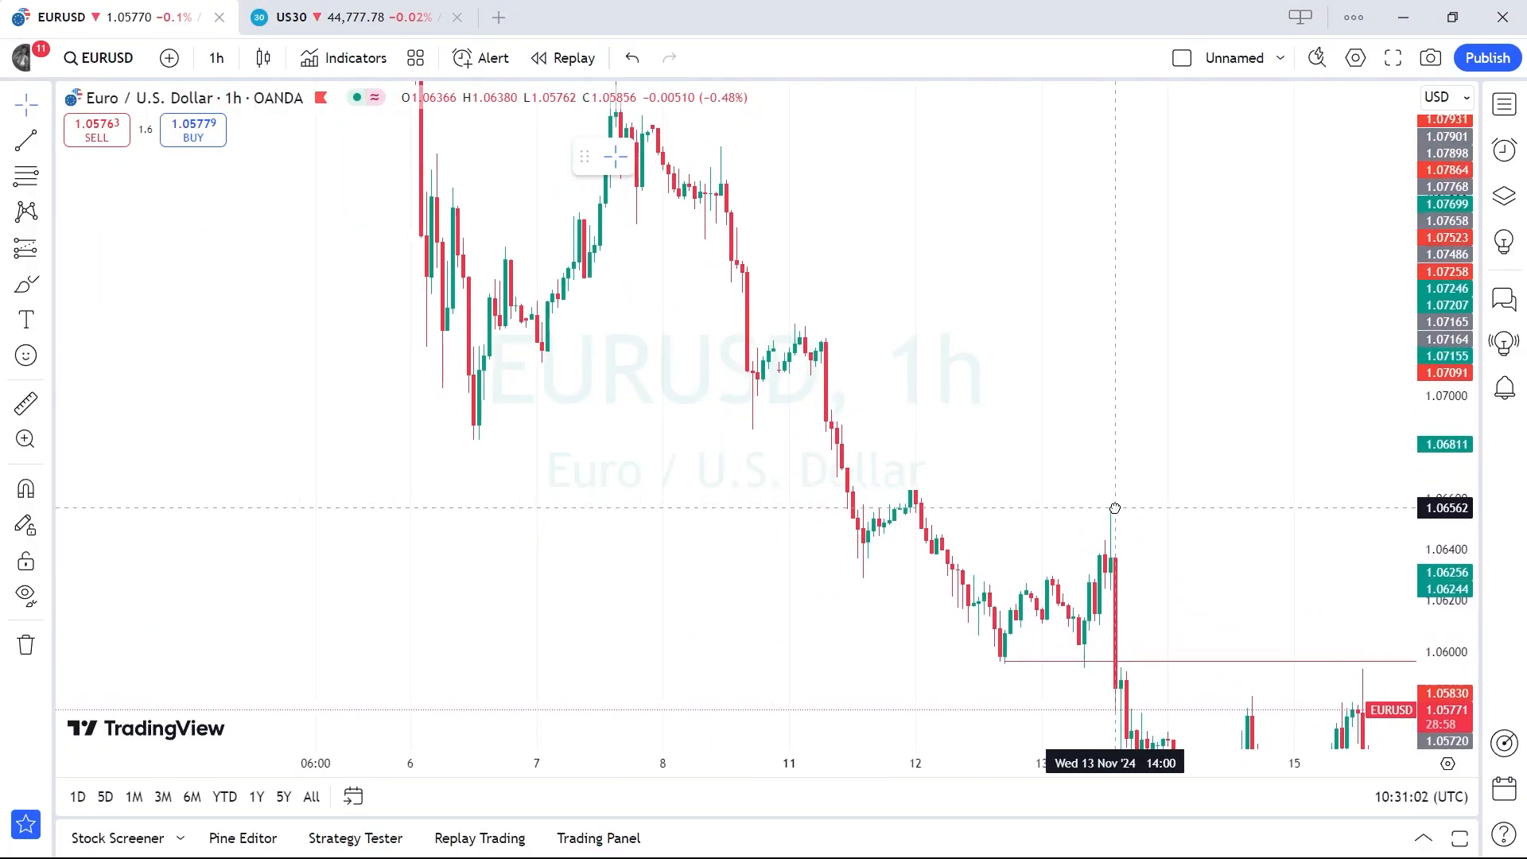
{"action": "left_click_drag", "start_coordinate": [1024, 424], "coordinate": [1136, 518]}
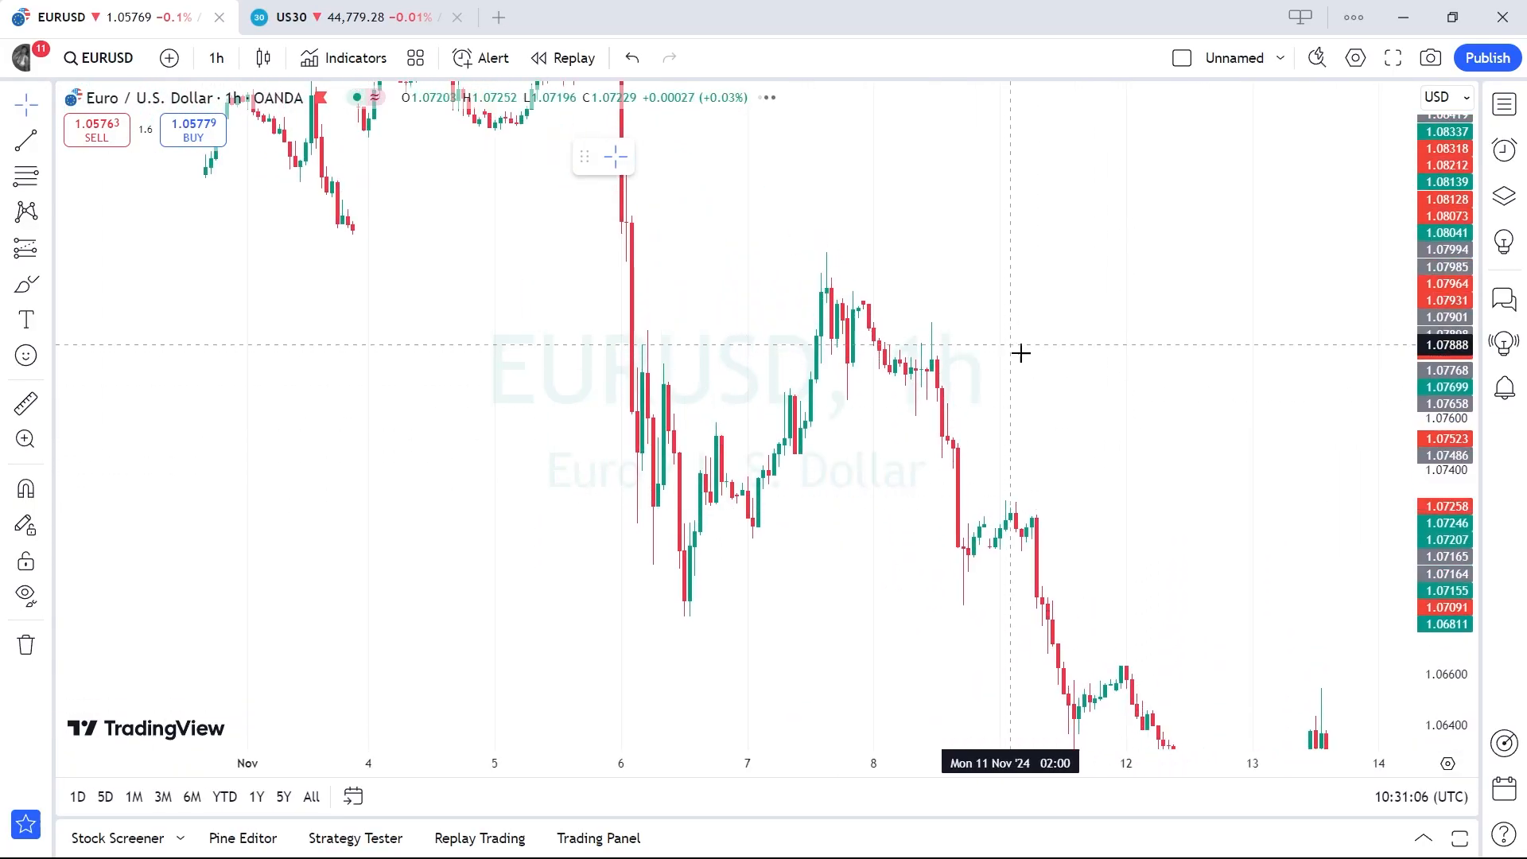
{"action": "left_click_drag", "start_coordinate": [1019, 351], "coordinate": [1287, 577]}
{"action": "left_click_drag", "start_coordinate": [1149, 402], "coordinate": [1272, 401]}
{"action": "left_click_drag", "start_coordinate": [637, 556], "coordinate": [893, 487]}
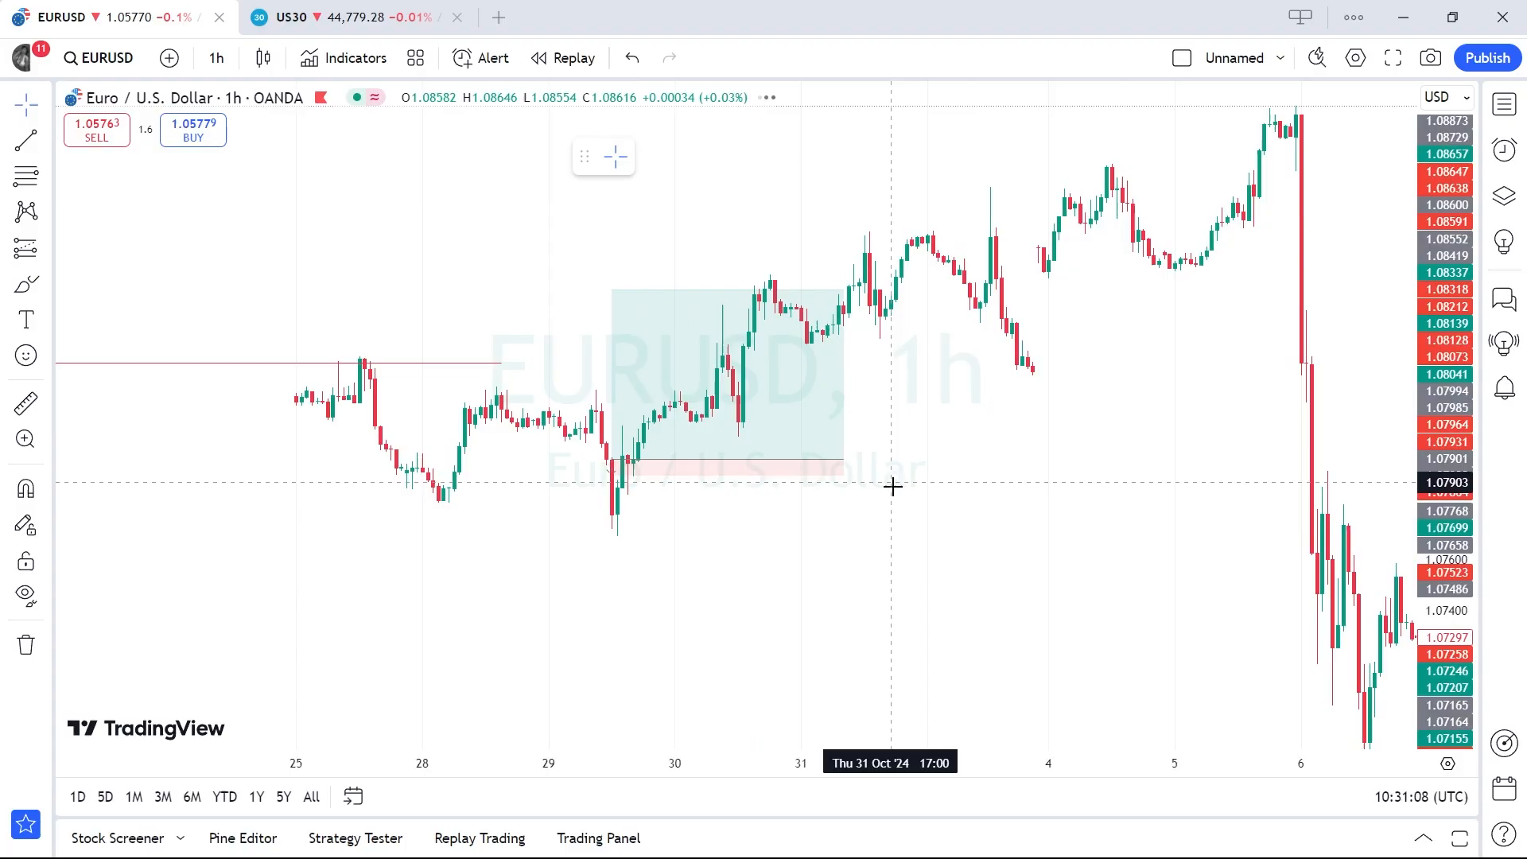
{"action": "left_click_drag", "start_coordinate": [709, 597], "coordinate": [866, 593]}
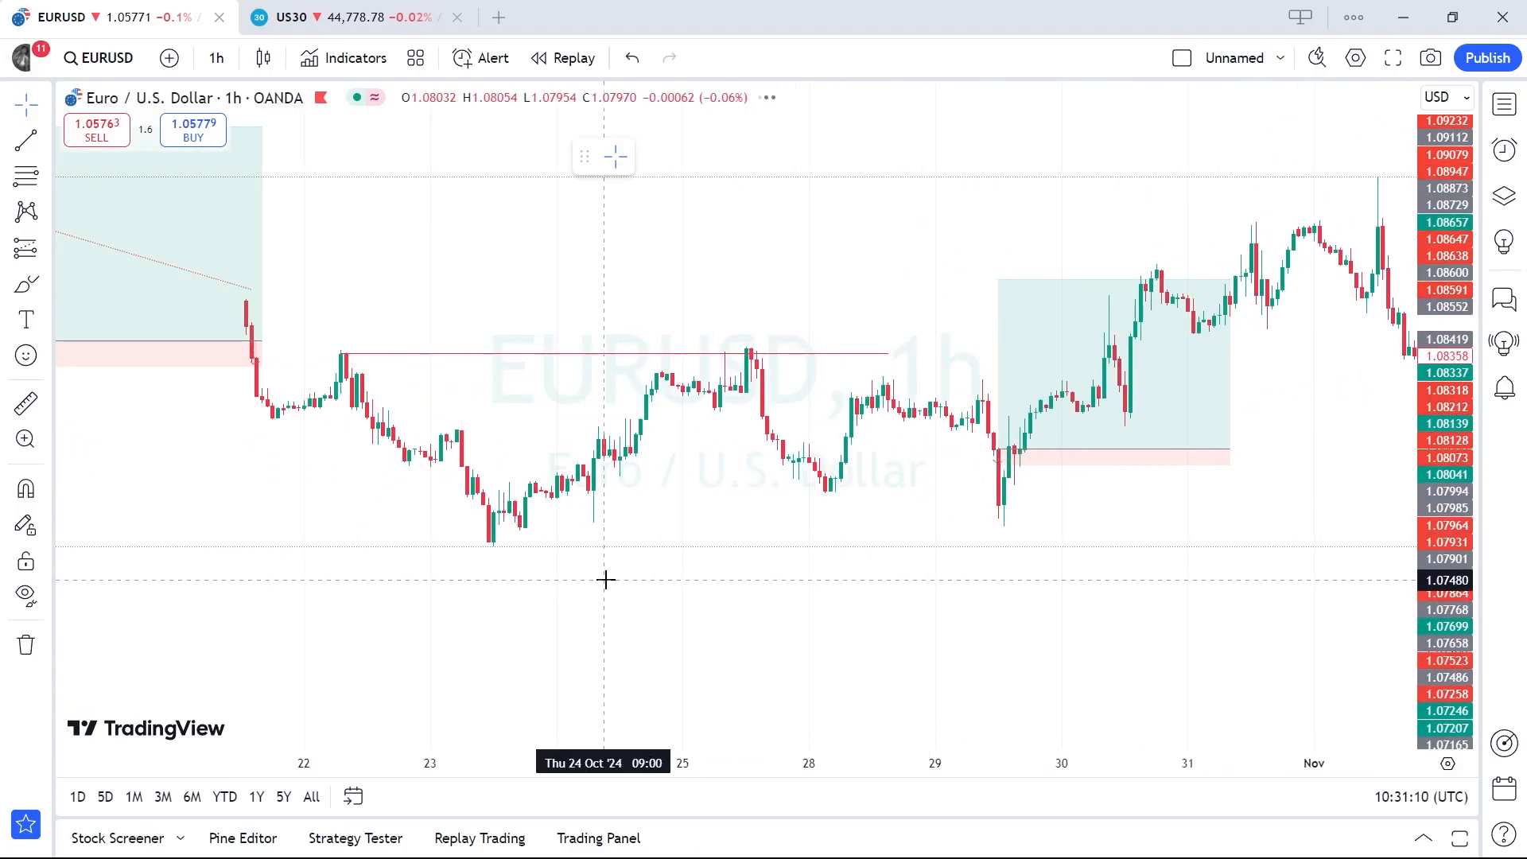
{"action": "left_click_drag", "start_coordinate": [607, 579], "coordinate": [945, 629]}
{"action": "left_click_drag", "start_coordinate": [512, 576], "coordinate": [736, 647]}
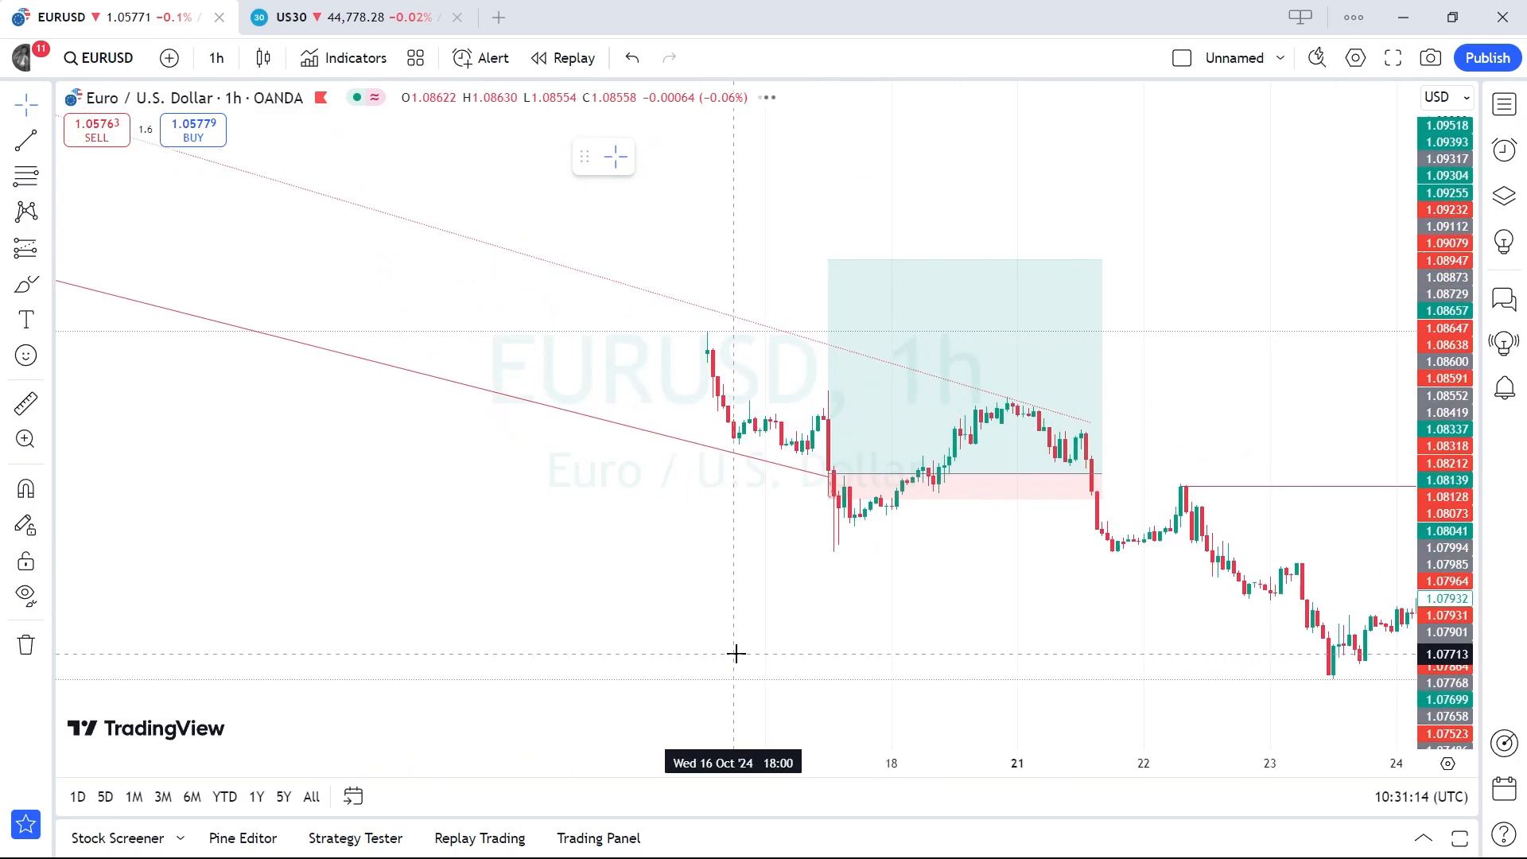
{"action": "left_click_drag", "start_coordinate": [516, 582], "coordinate": [1069, 577]}
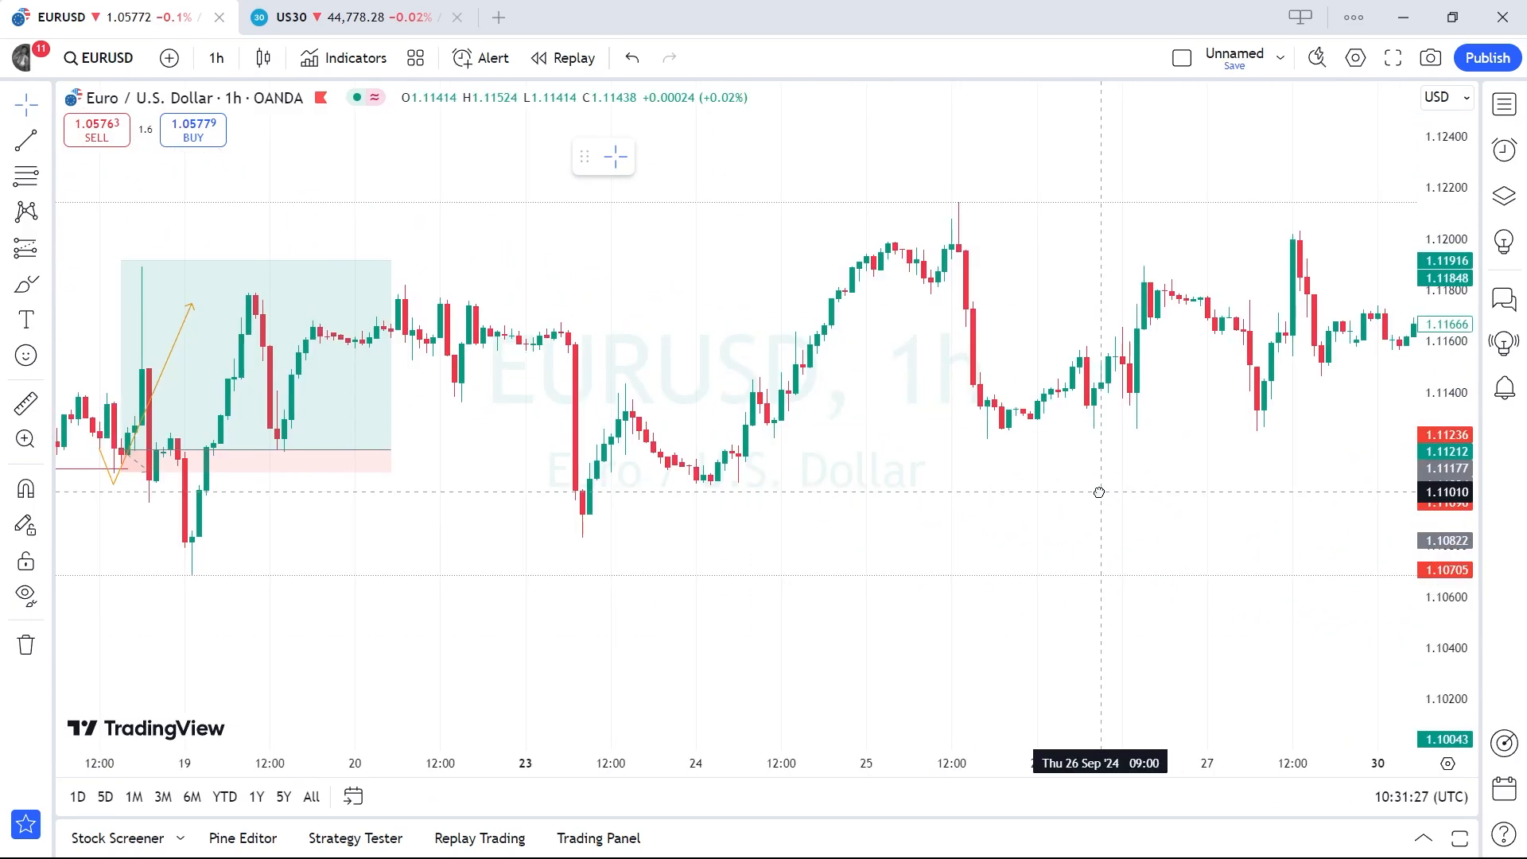
Step: Examine the EURUSD swing highs and lows between 17 and 30 September, and return to Power Query
{"action": "left_click_drag", "start_coordinate": [950, 764], "coordinate": [1033, 771]}
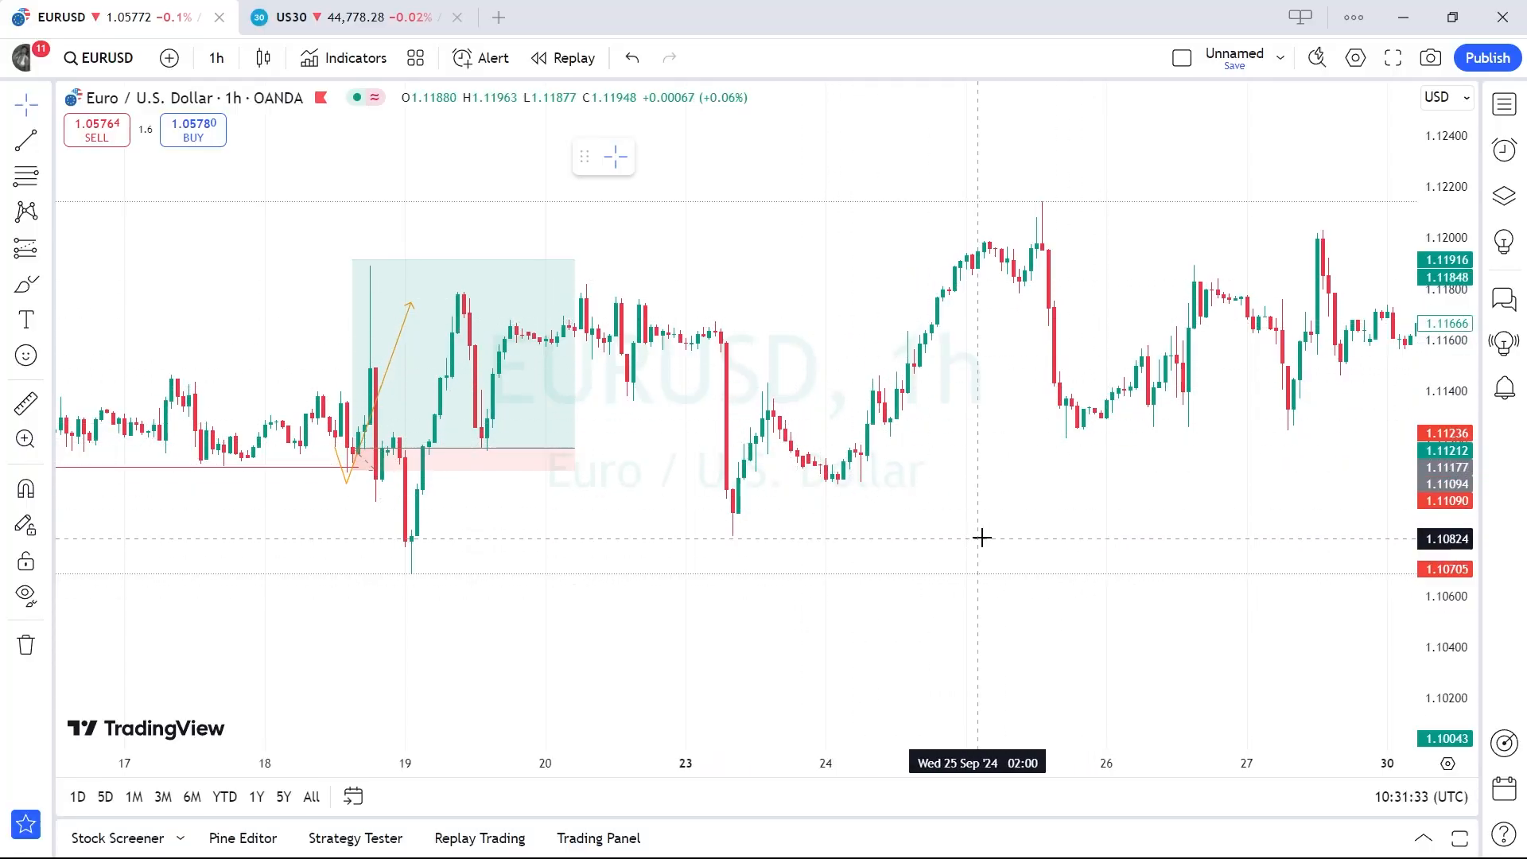
{"action": "left_click_drag", "start_coordinate": [756, 407], "coordinate": [757, 451]}
{"action": "left_click_drag", "start_coordinate": [762, 572], "coordinate": [714, 537]}
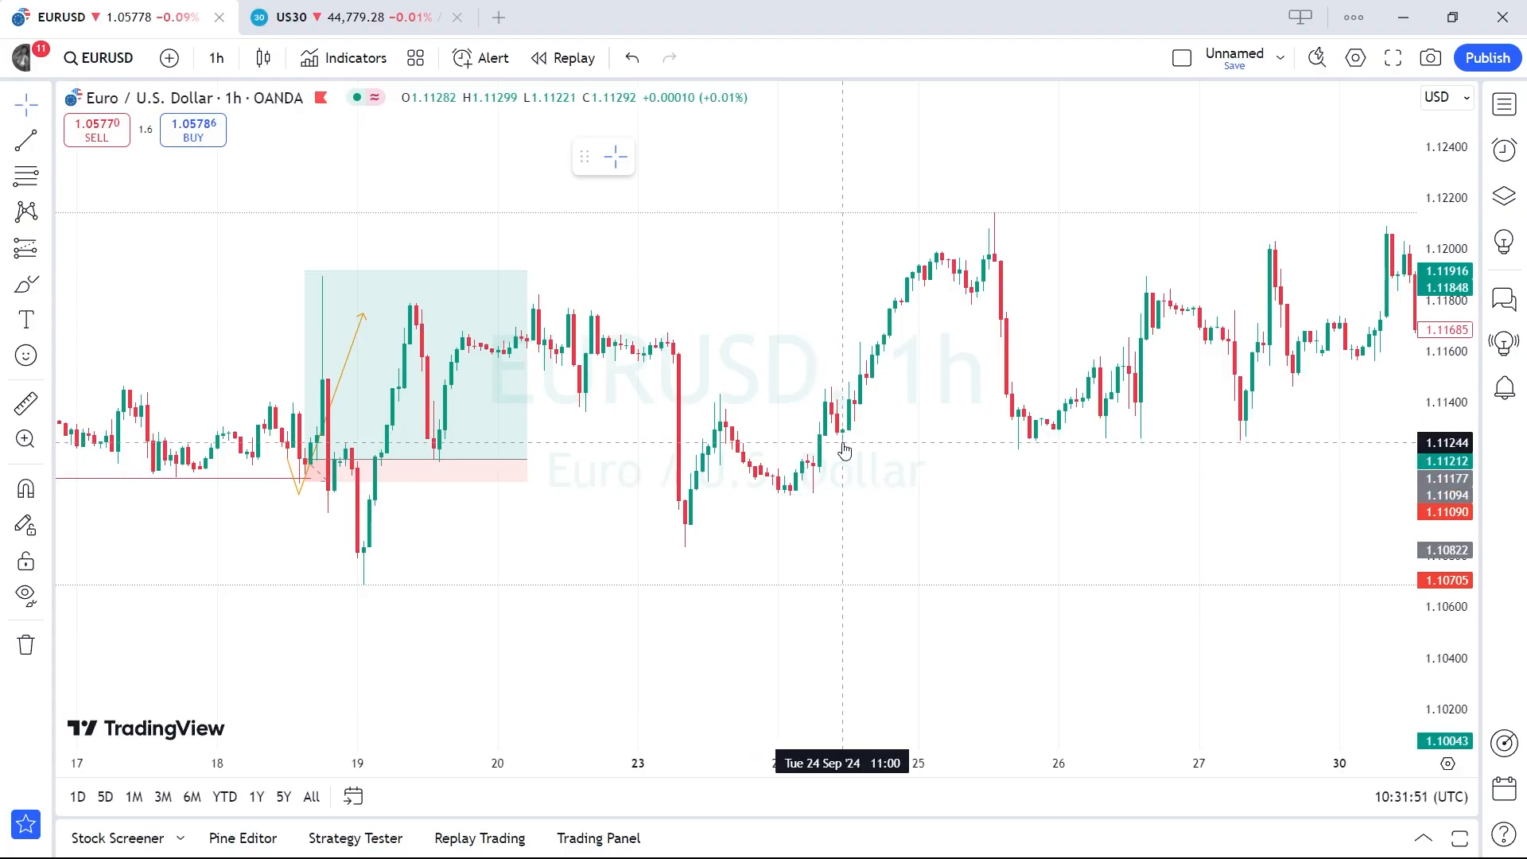
{"action": "mouse_move", "coordinate": [846, 449]}
{"action": "left_mouse_down"}
{"action": "mouse_move", "coordinate": [863, 425]}
{"action": "mouse_move", "coordinate": [830, 472]}
{"action": "left_mouse_up"}
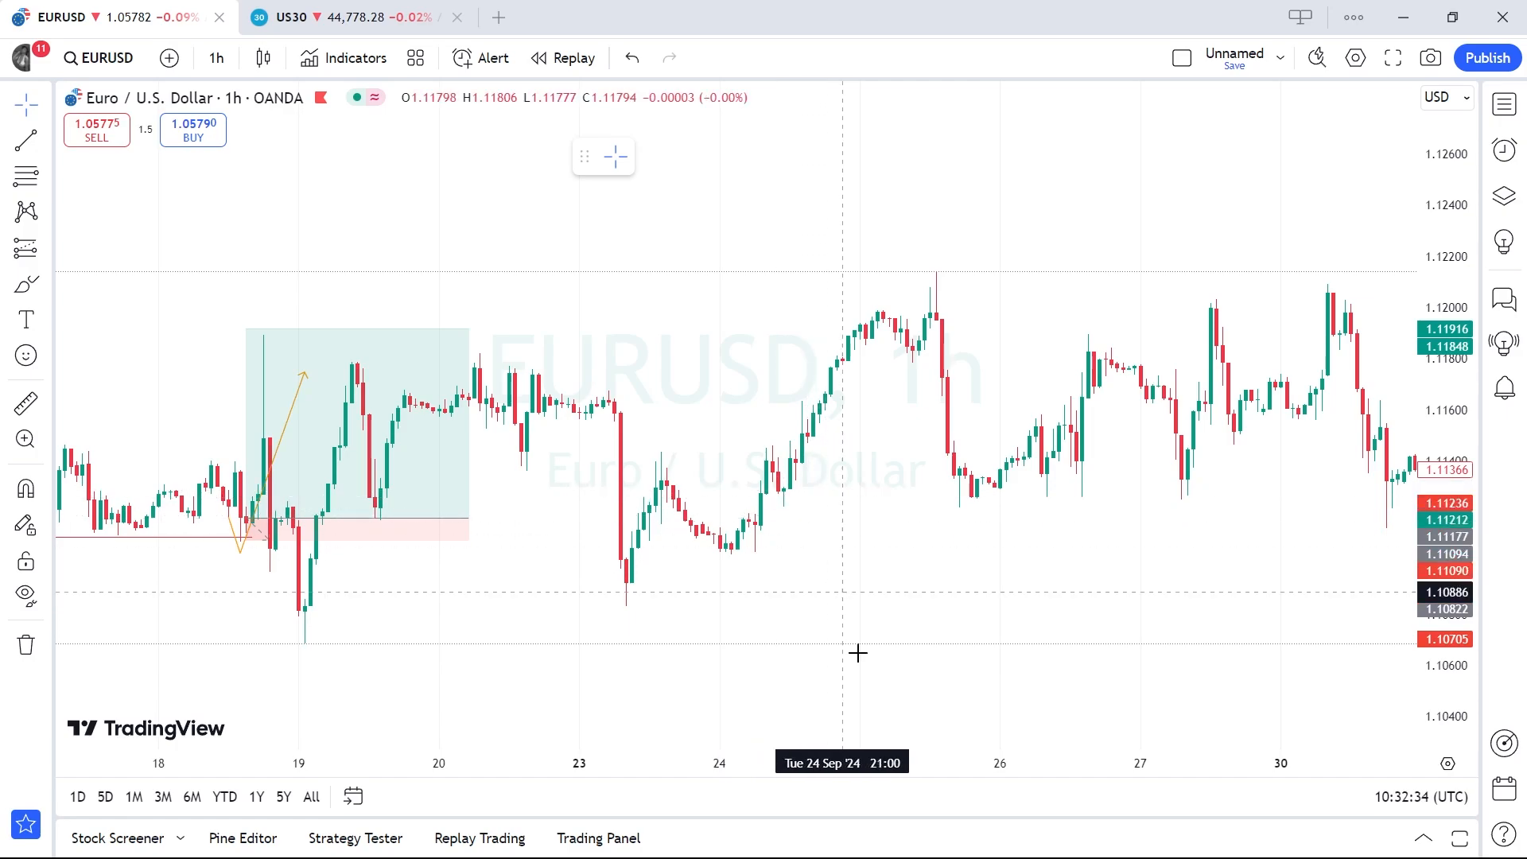
{"action": "mouse_move", "coordinate": [1165, 836]}
{"action": "left_click", "coordinate": [1233, 740]}
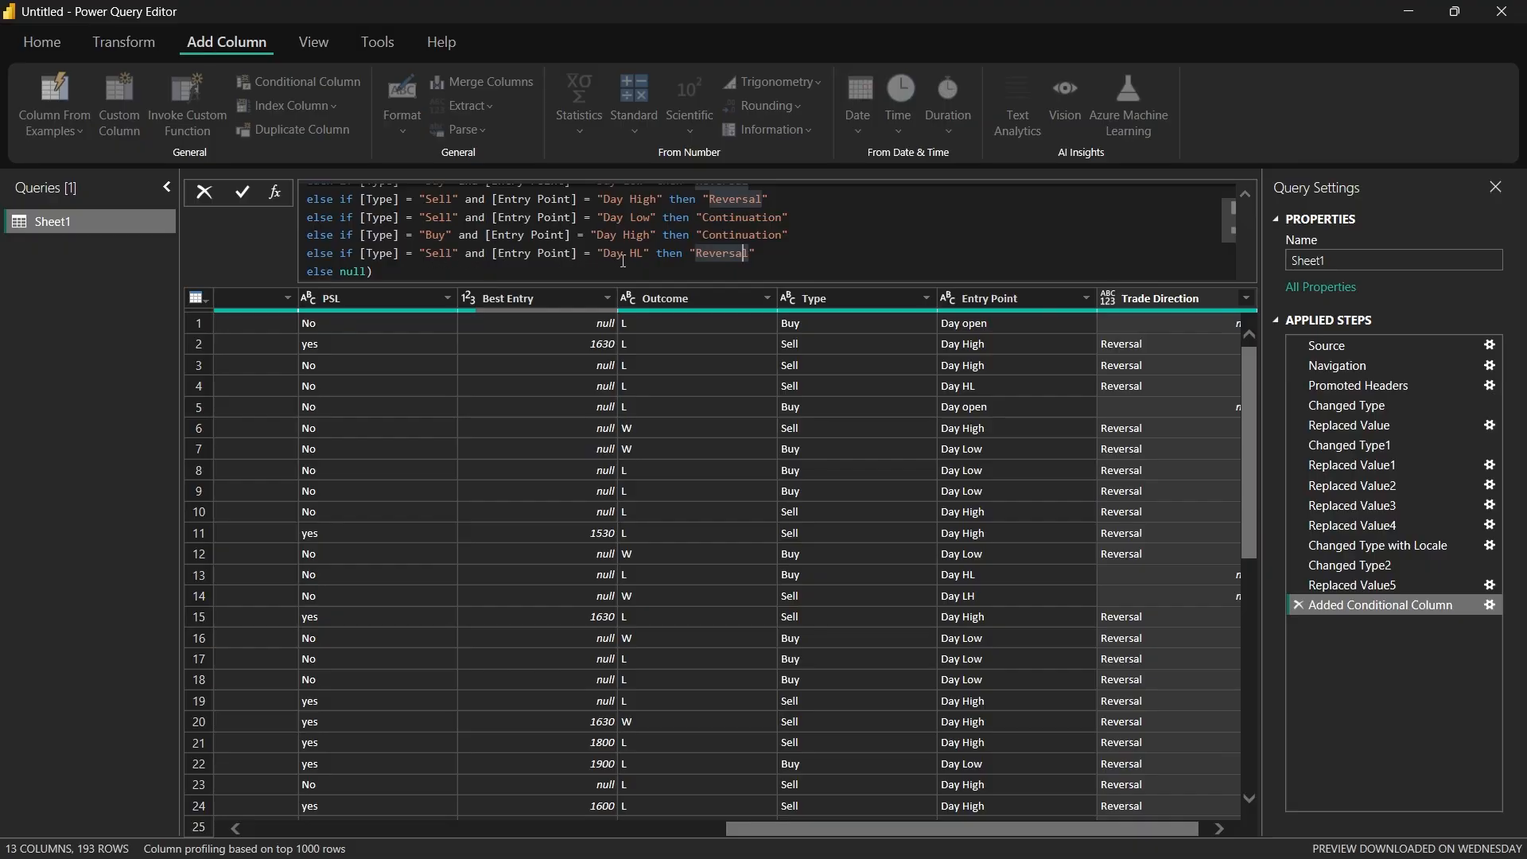
Step: Duplicate the Sell "Day HL" clause on a new line, change the copy to Type "Buy" with output "Continuation", and apply the formula
{"action": "left_click", "coordinate": [770, 254]}
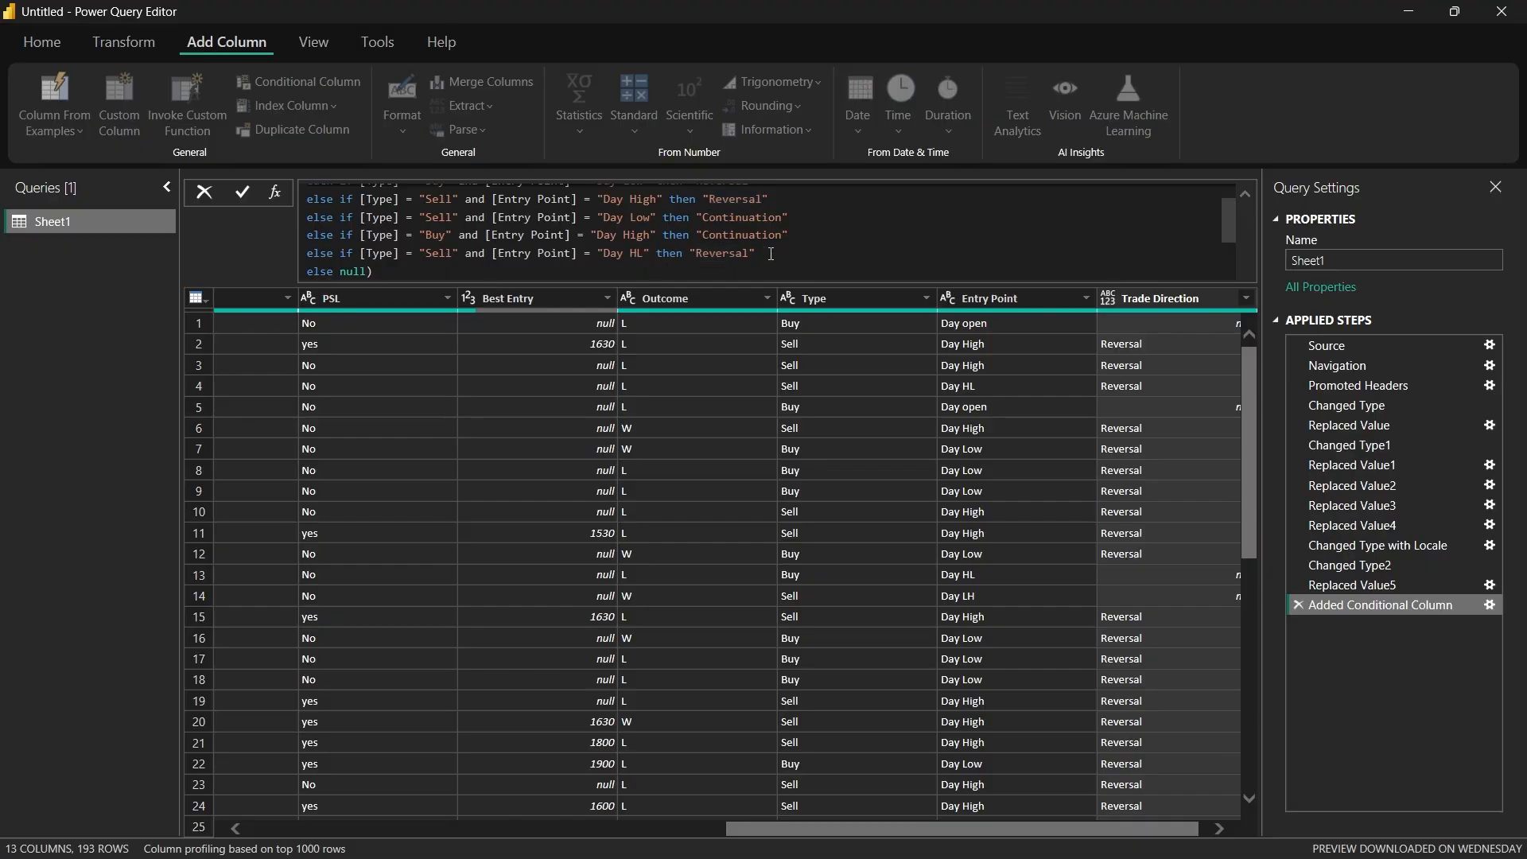
{"action": "left_click_drag", "start_coordinate": [771, 254], "coordinate": [308, 253]}
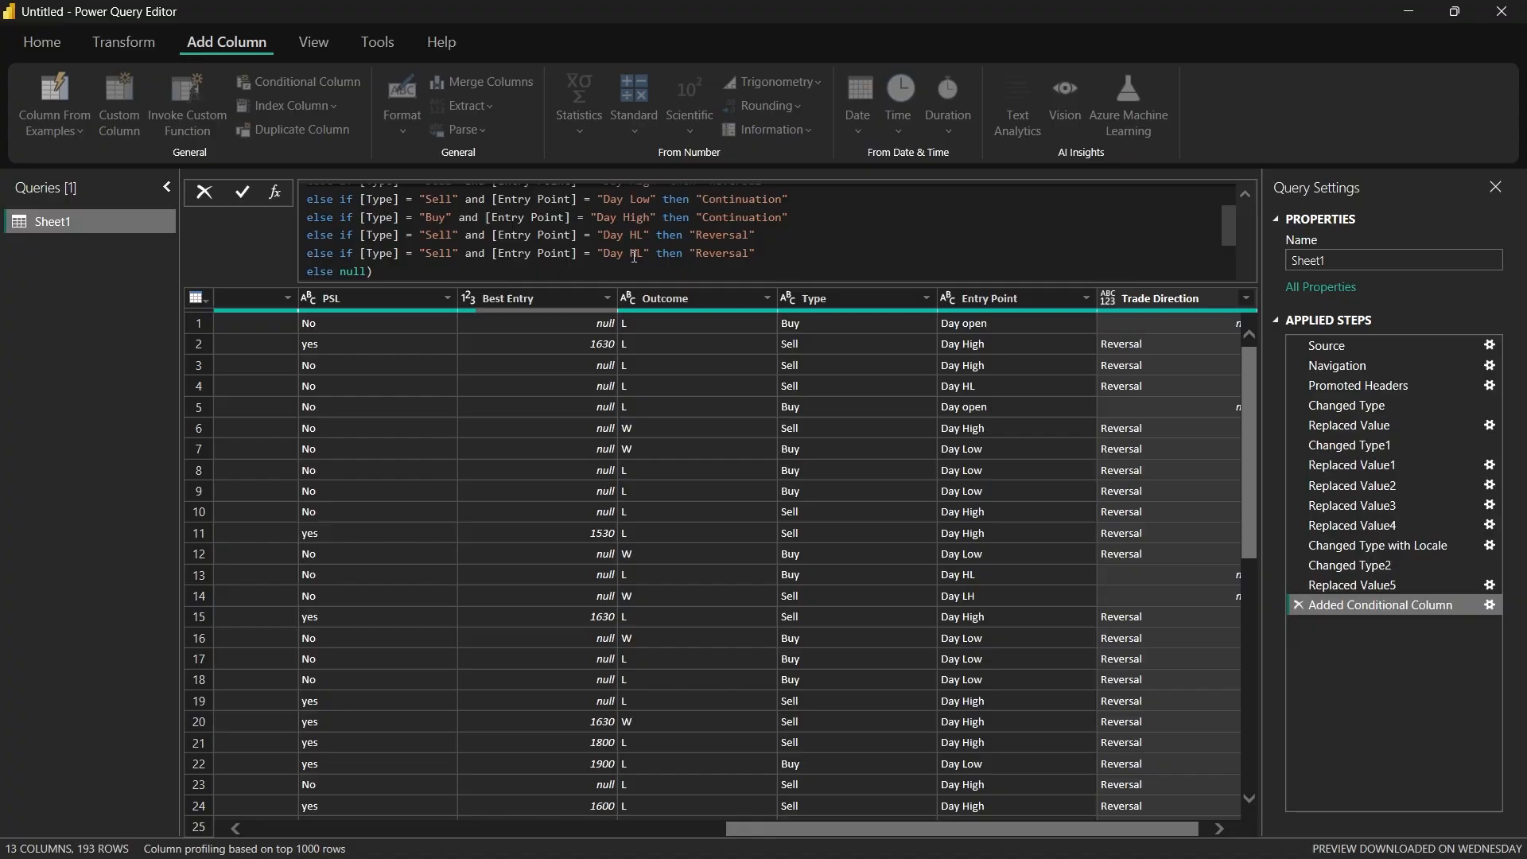
{"action": "double_click", "coordinate": [448, 253]}
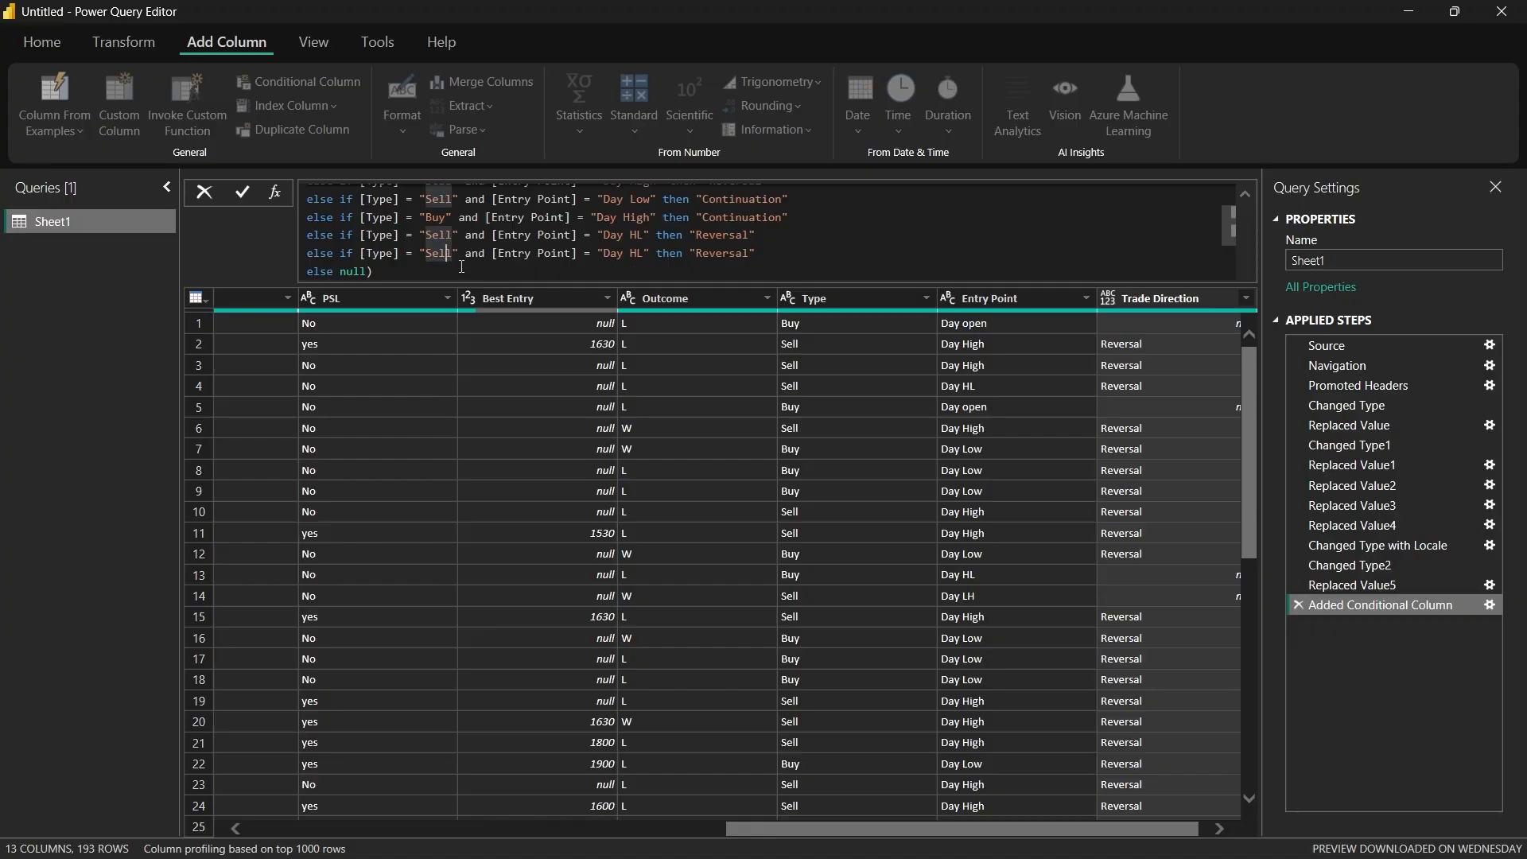
{"action": "type", "text": "Buy"}
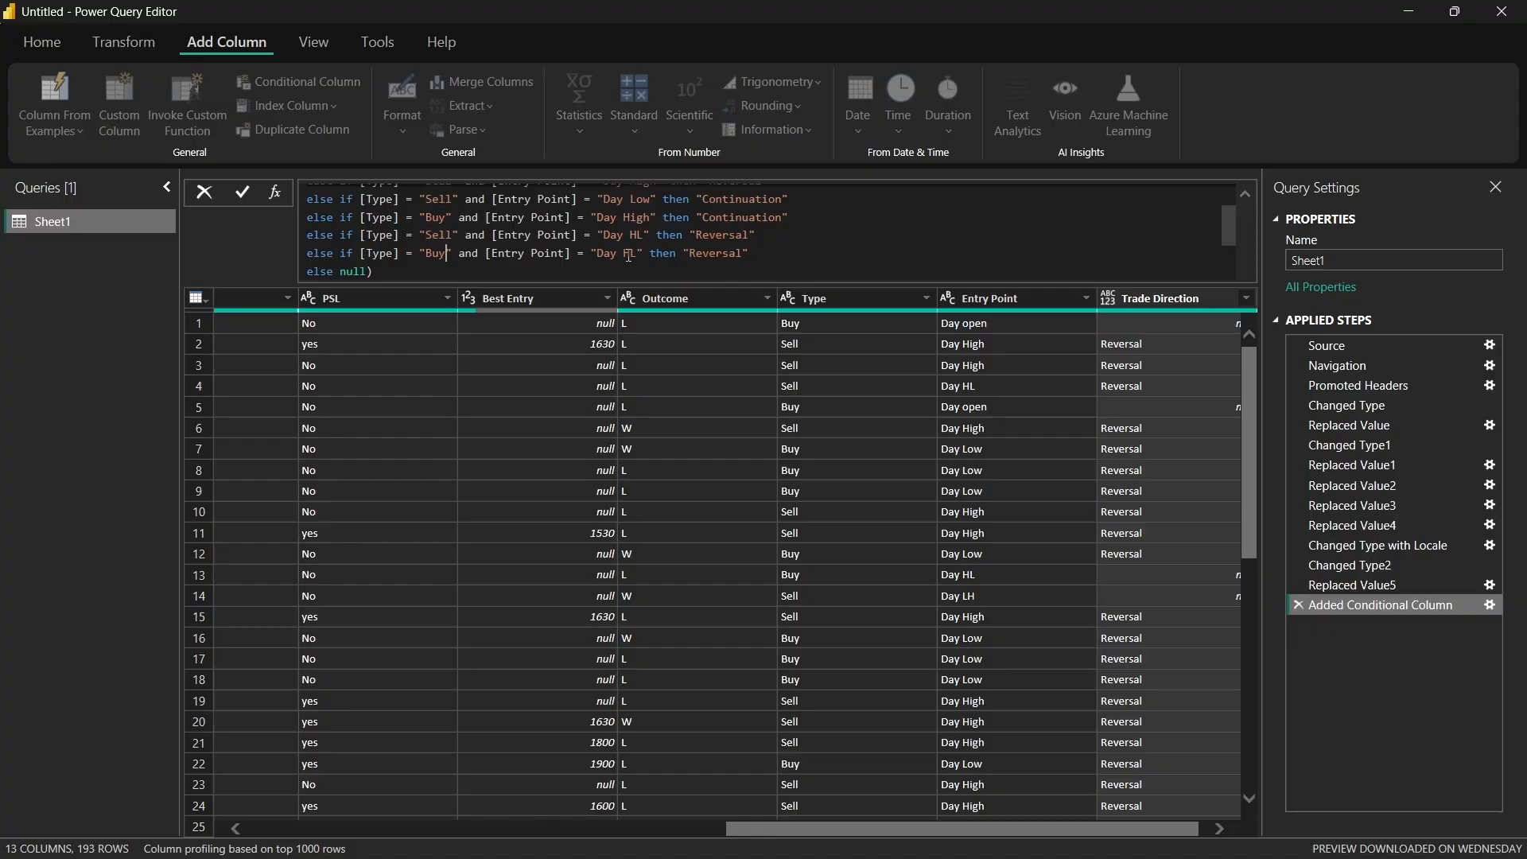
{"action": "double_click", "coordinate": [740, 254]}
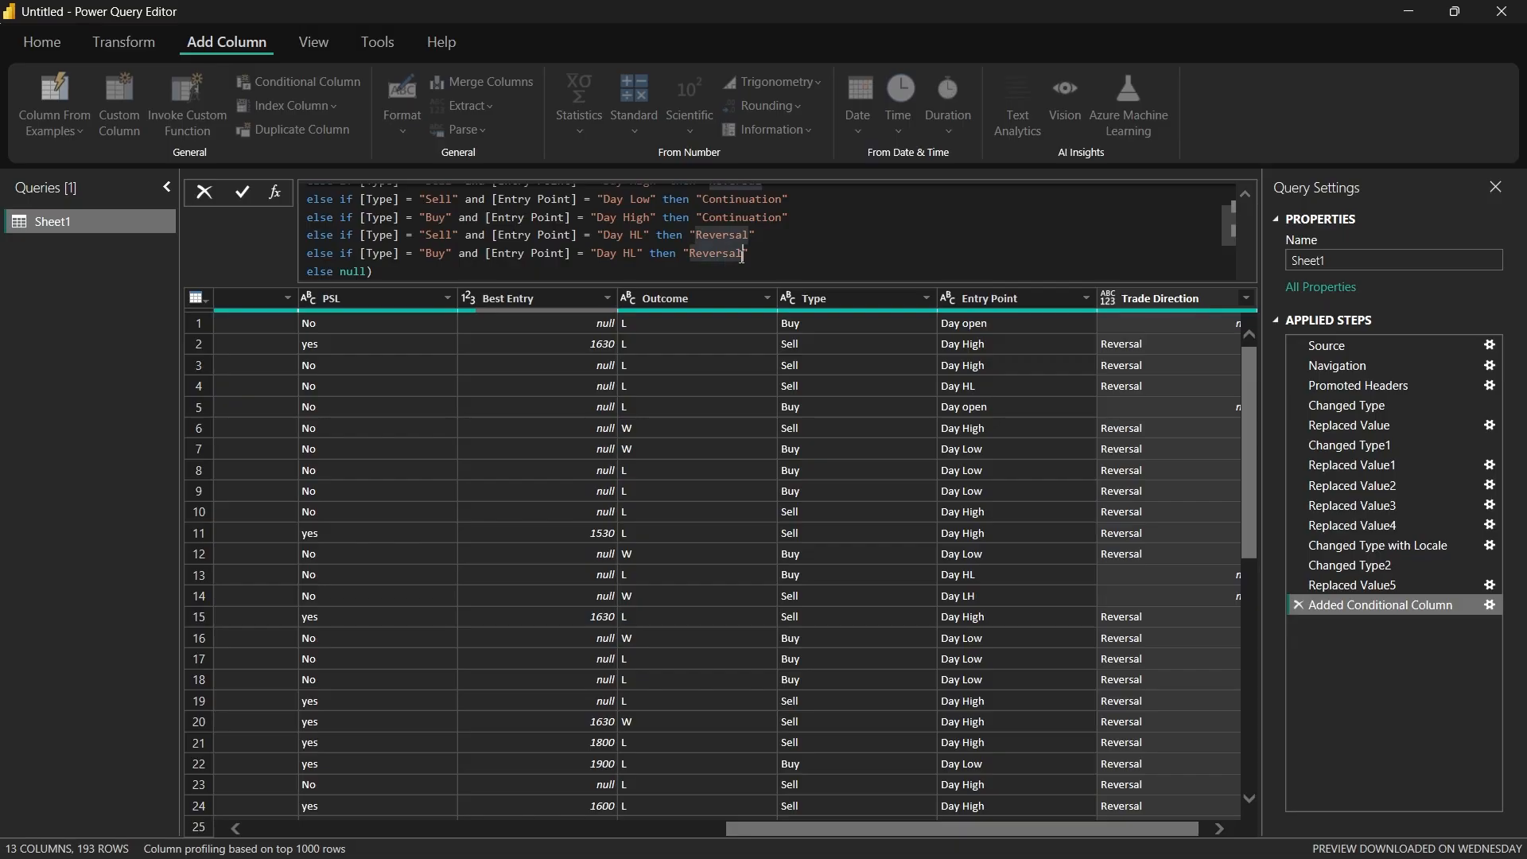
{"action": "key", "text": "End"}
{"action": "key", "text": "BackSpace"}
{"action": "key", "text": "BackSpace"}
{"action": "key", "text": "BackSpace"}
{"action": "key", "text": "BackSpace"}
{"action": "key", "text": "BackSpace"}
{"action": "key", "text": "BackSpace"}
{"action": "key", "text": "BackSpace"}
{"action": "key", "text": "BackSpace"}
{"action": "key", "text": "BackSpace"}
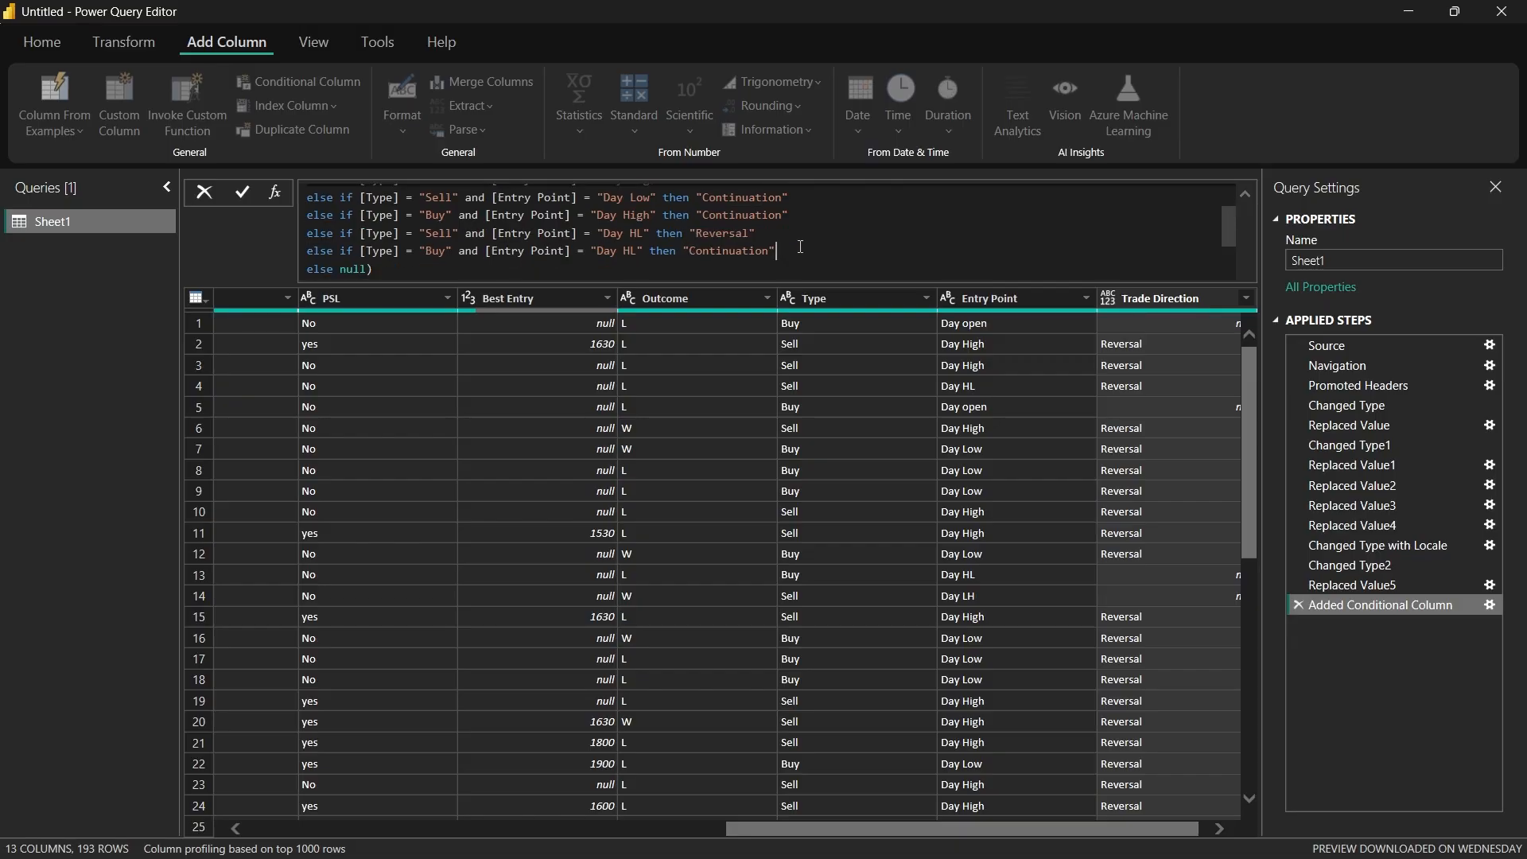
{"action": "key", "text": "Return"}
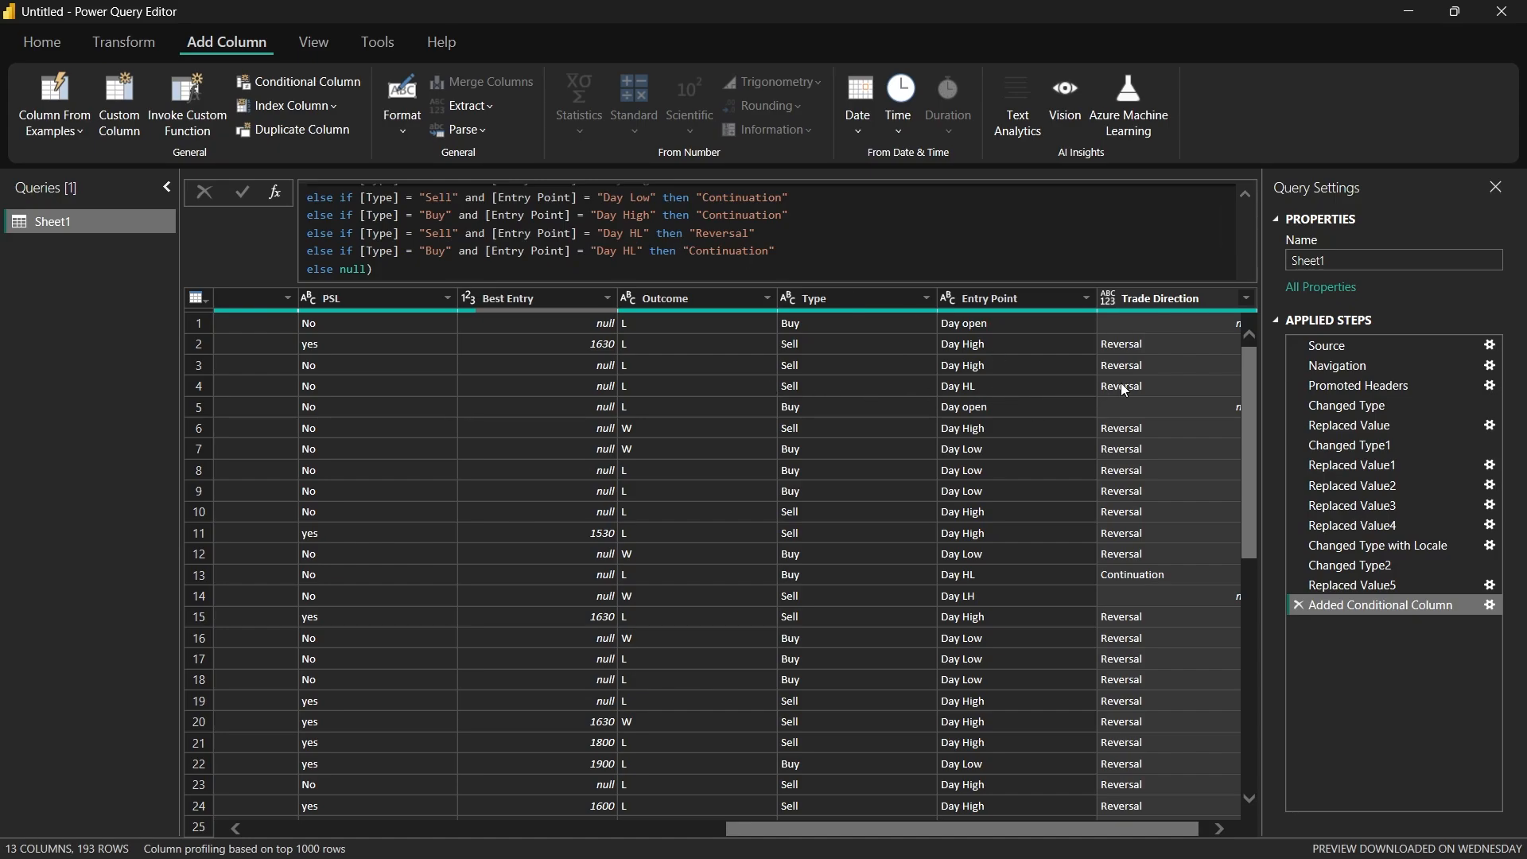
Step: Duplicate the Buy "Day HL" clause on a new line and set the copy's Entry Point to "Day LH"
{"action": "left_click", "coordinate": [1147, 301]}
{"action": "left_click_drag", "start_coordinate": [777, 252], "coordinate": [431, 240]}
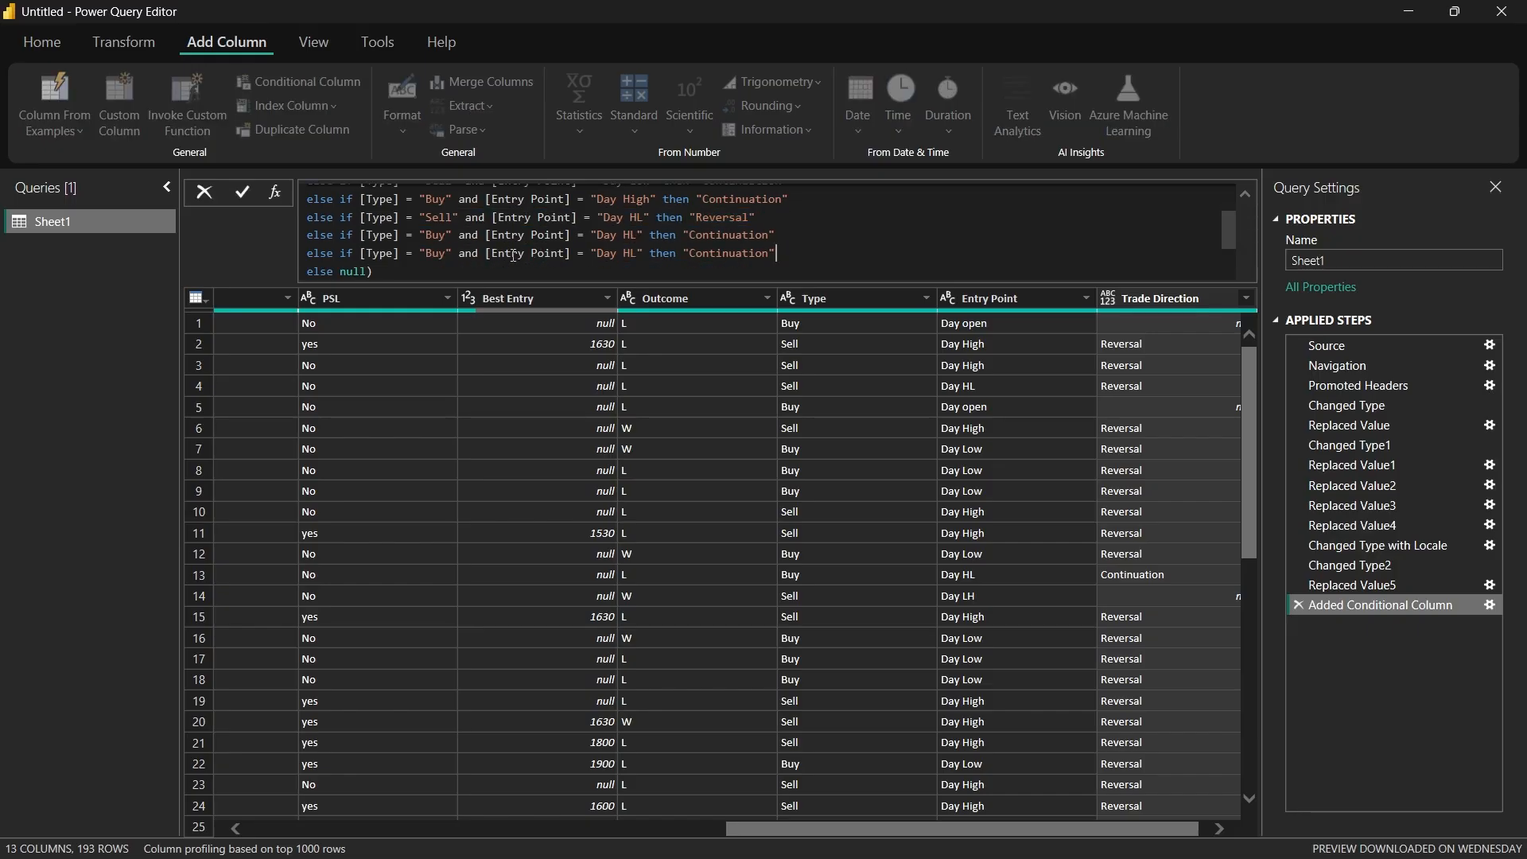
{"action": "double_click", "coordinate": [634, 254]}
{"action": "type", "text": "LH"}
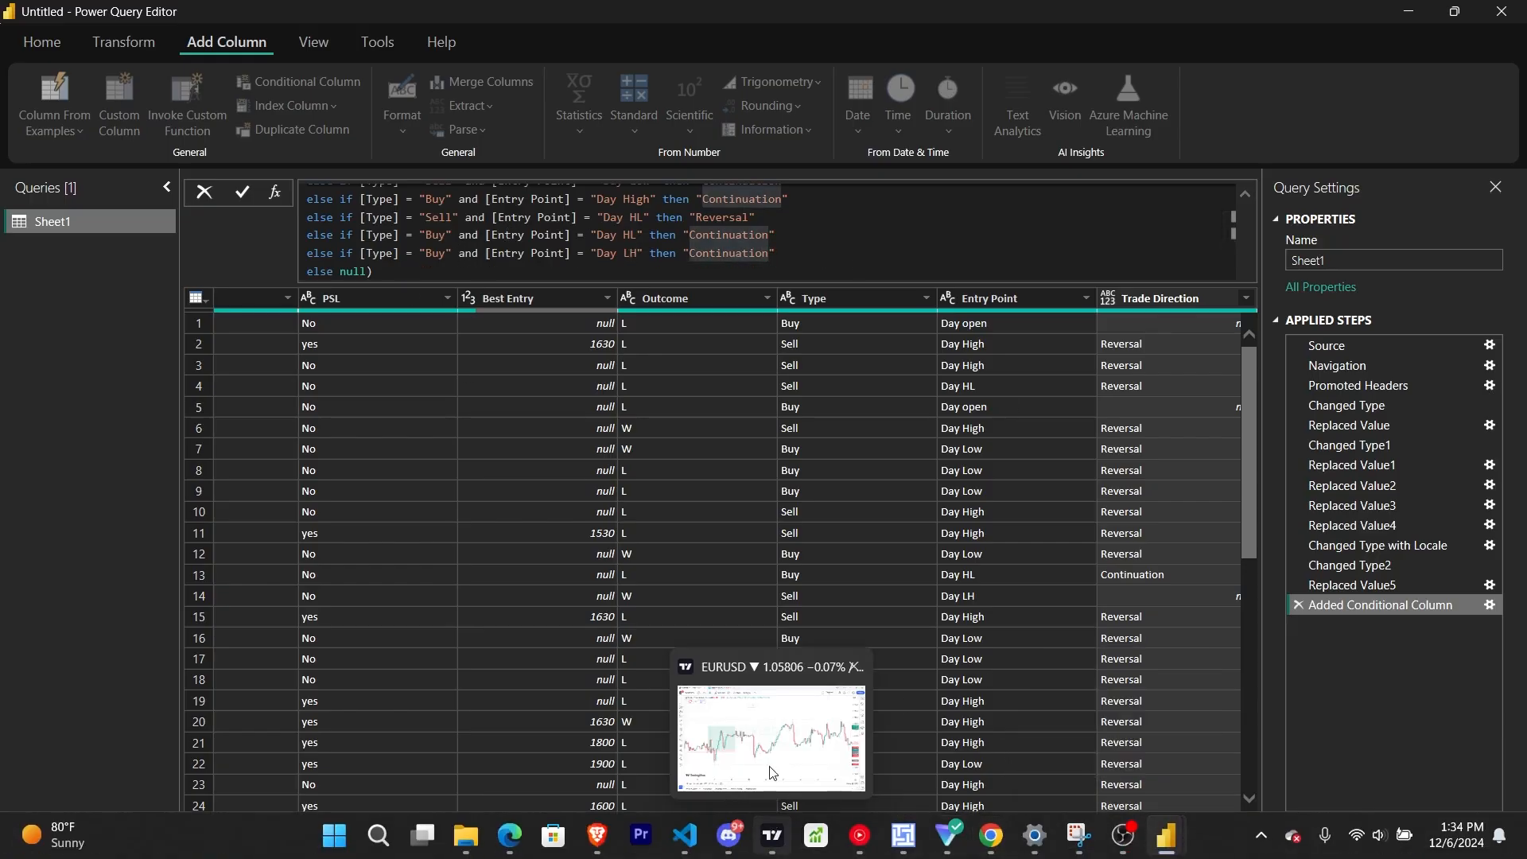
Step: Switch to TradingView and examine the EURUSD 1h chart from early October forward to the latest December candles
{"action": "left_click", "coordinate": [767, 679]}
{"action": "left_click_drag", "start_coordinate": [1018, 490], "coordinate": [105, 321]}
{"action": "left_click_drag", "start_coordinate": [938, 407], "coordinate": [338, 125]}
{"action": "left_click_drag", "start_coordinate": [450, 127], "coordinate": [910, 225]}
{"action": "left_click_drag", "start_coordinate": [753, 249], "coordinate": [470, 92]}
{"action": "left_click_drag", "start_coordinate": [827, 243], "coordinate": [397, 76]}
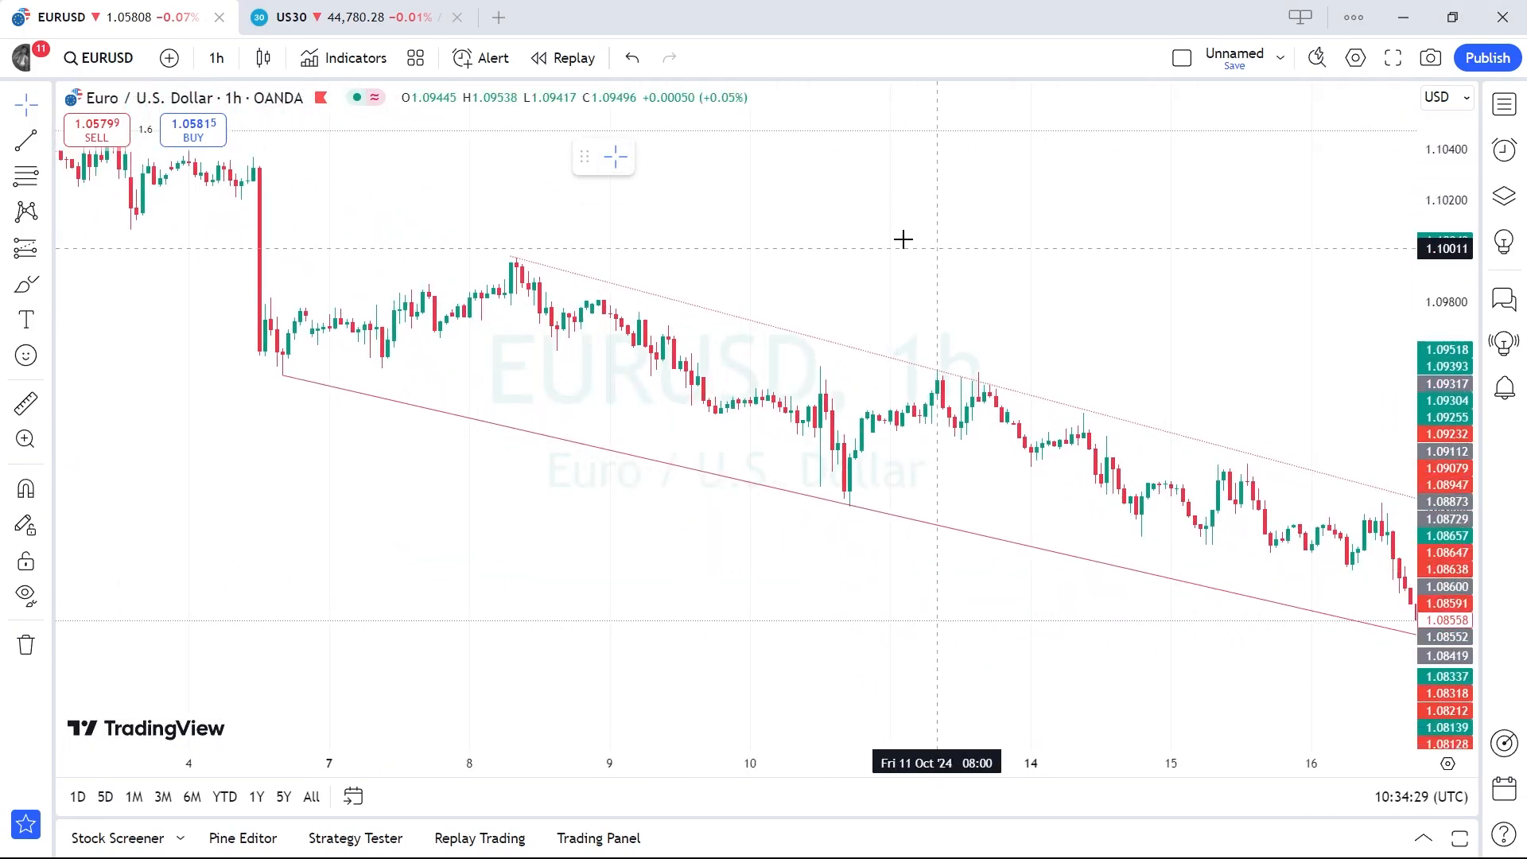
{"action": "left_click_drag", "start_coordinate": [914, 241], "coordinate": [213, 91]}
{"action": "left_click_drag", "start_coordinate": [817, 191], "coordinate": [139, 88]}
{"action": "left_click_drag", "start_coordinate": [787, 174], "coordinate": [102, 303]}
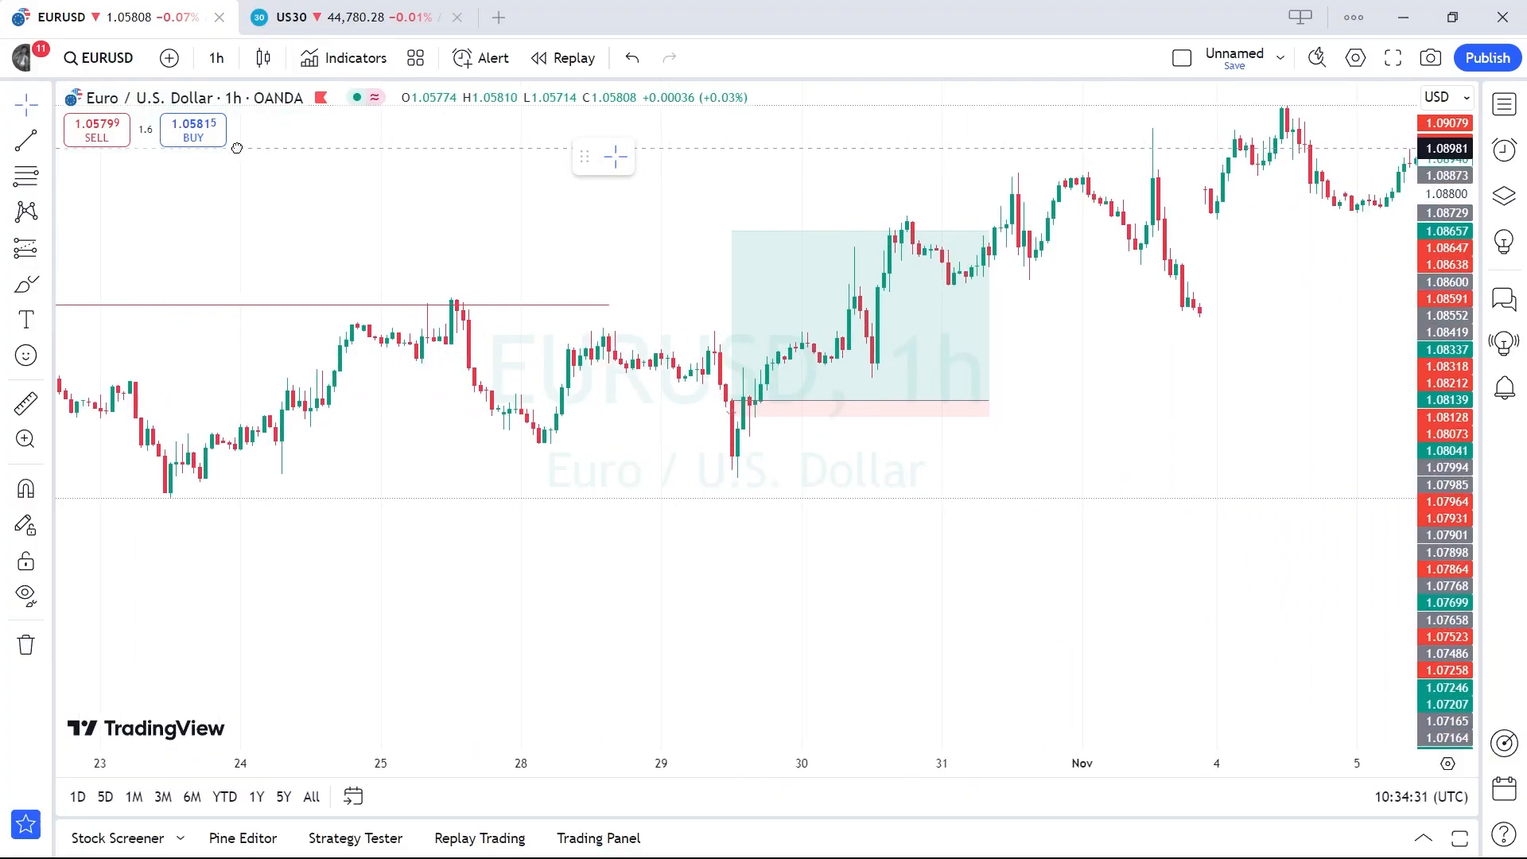
{"action": "left_click_drag", "start_coordinate": [598, 84], "coordinate": [503, 249]}
{"action": "left_click_drag", "start_coordinate": [776, 164], "coordinate": [214, 163]}
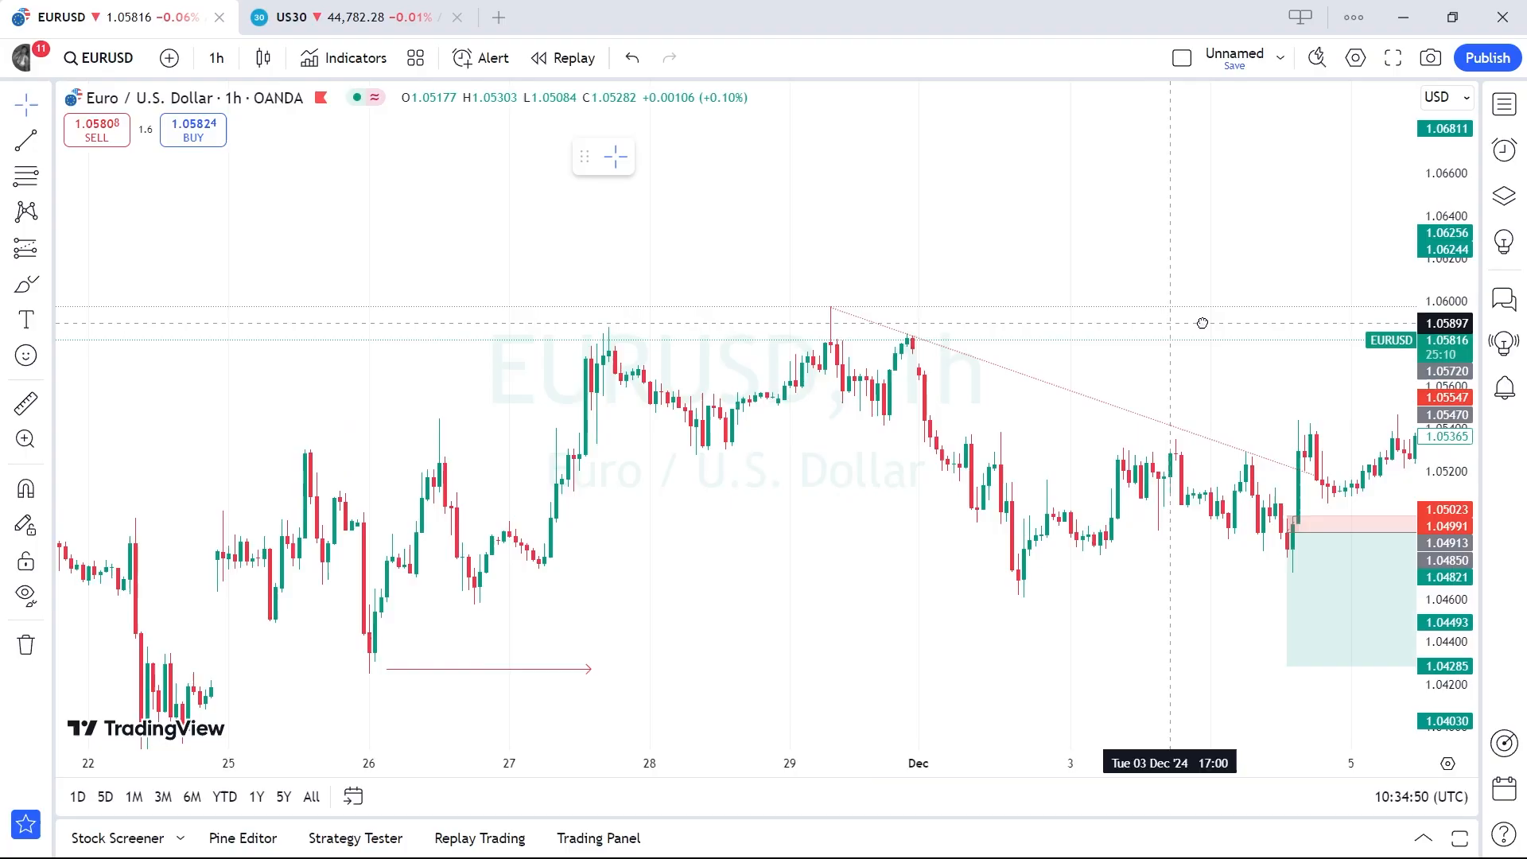
{"action": "left_click_drag", "start_coordinate": [1199, 324], "coordinate": [698, 483]}
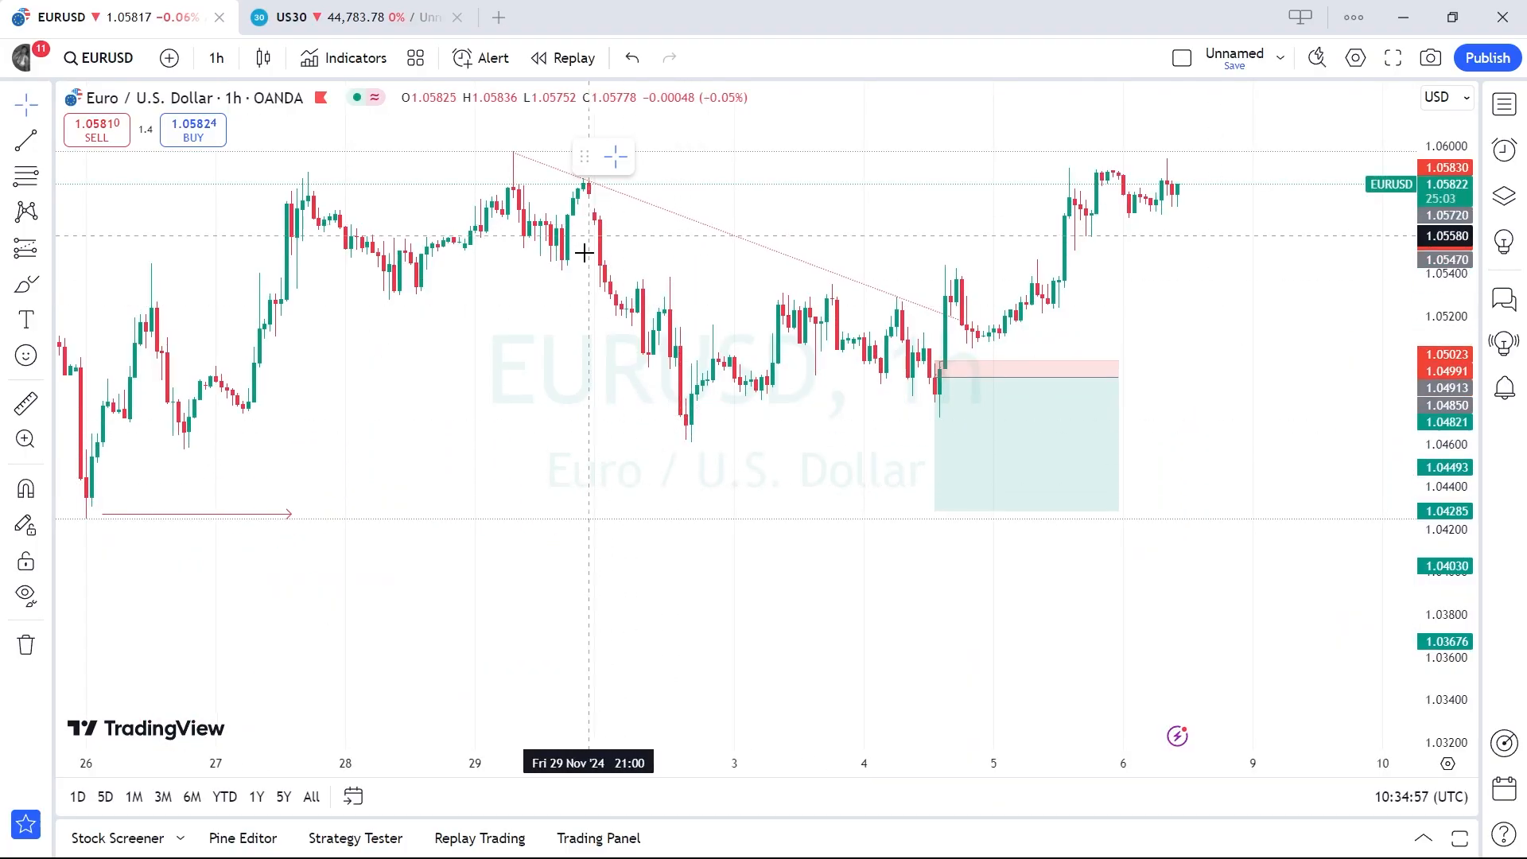
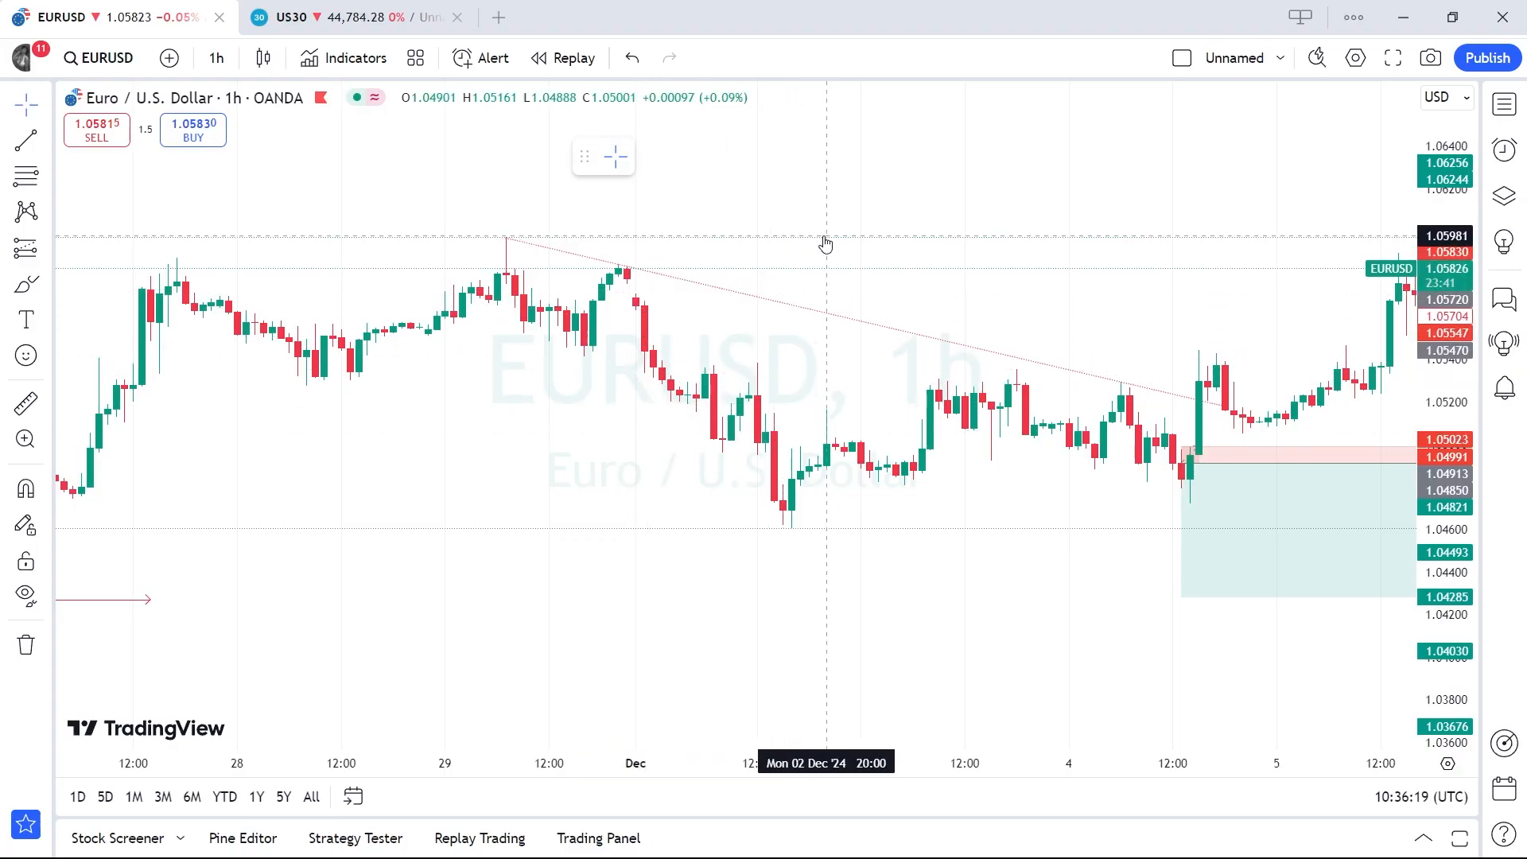
Step: Return to Power Query and change the output of the Buy "Day LH" clause to "Reversal"
{"action": "mouse_move", "coordinate": [878, 835]}
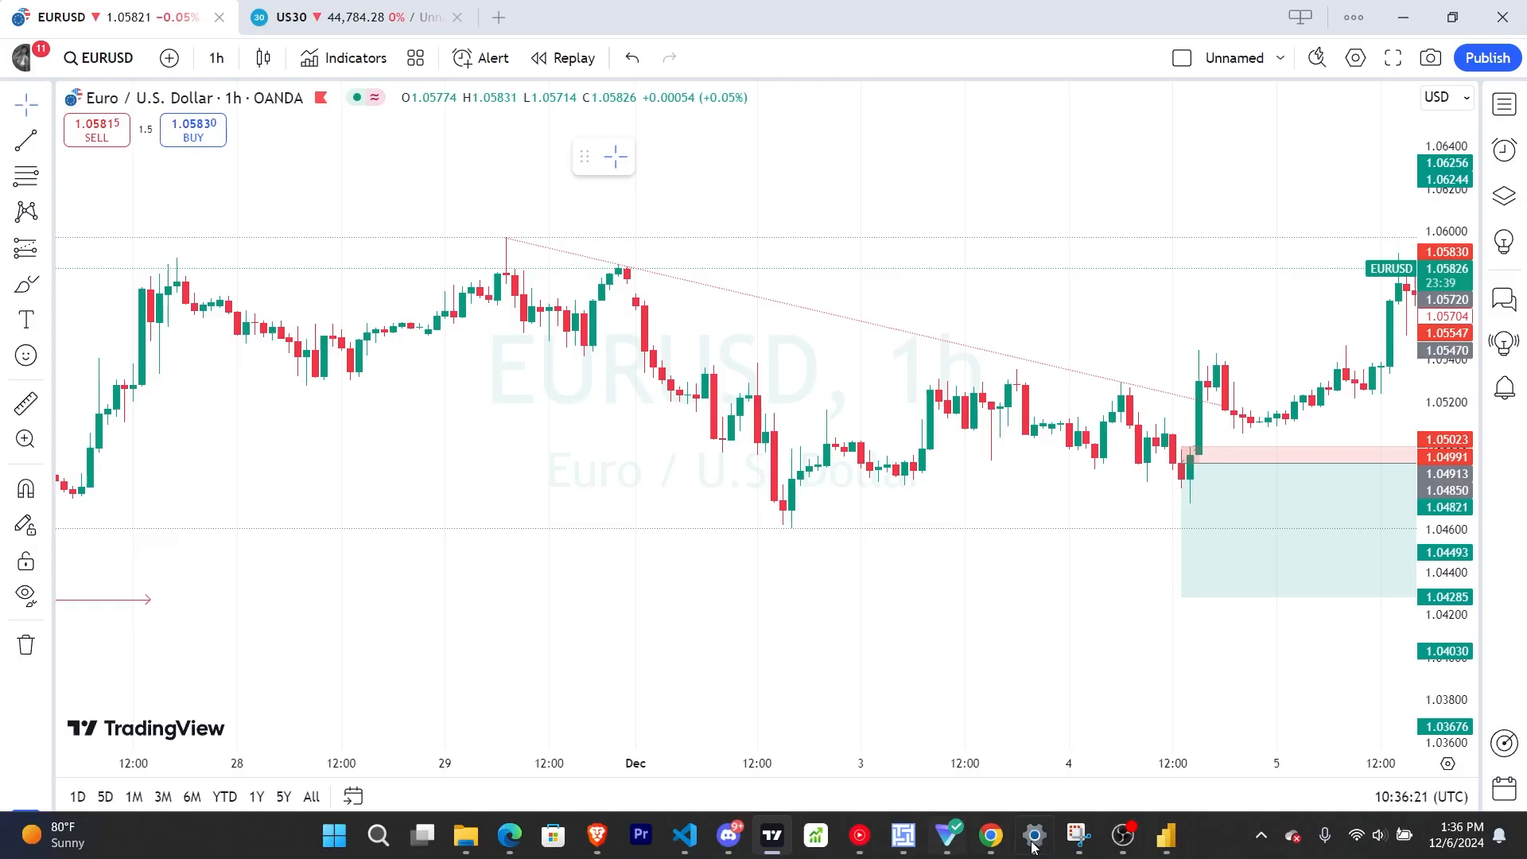
{"action": "mouse_move", "coordinate": [1165, 835]}
{"action": "left_click", "coordinate": [1218, 756]}
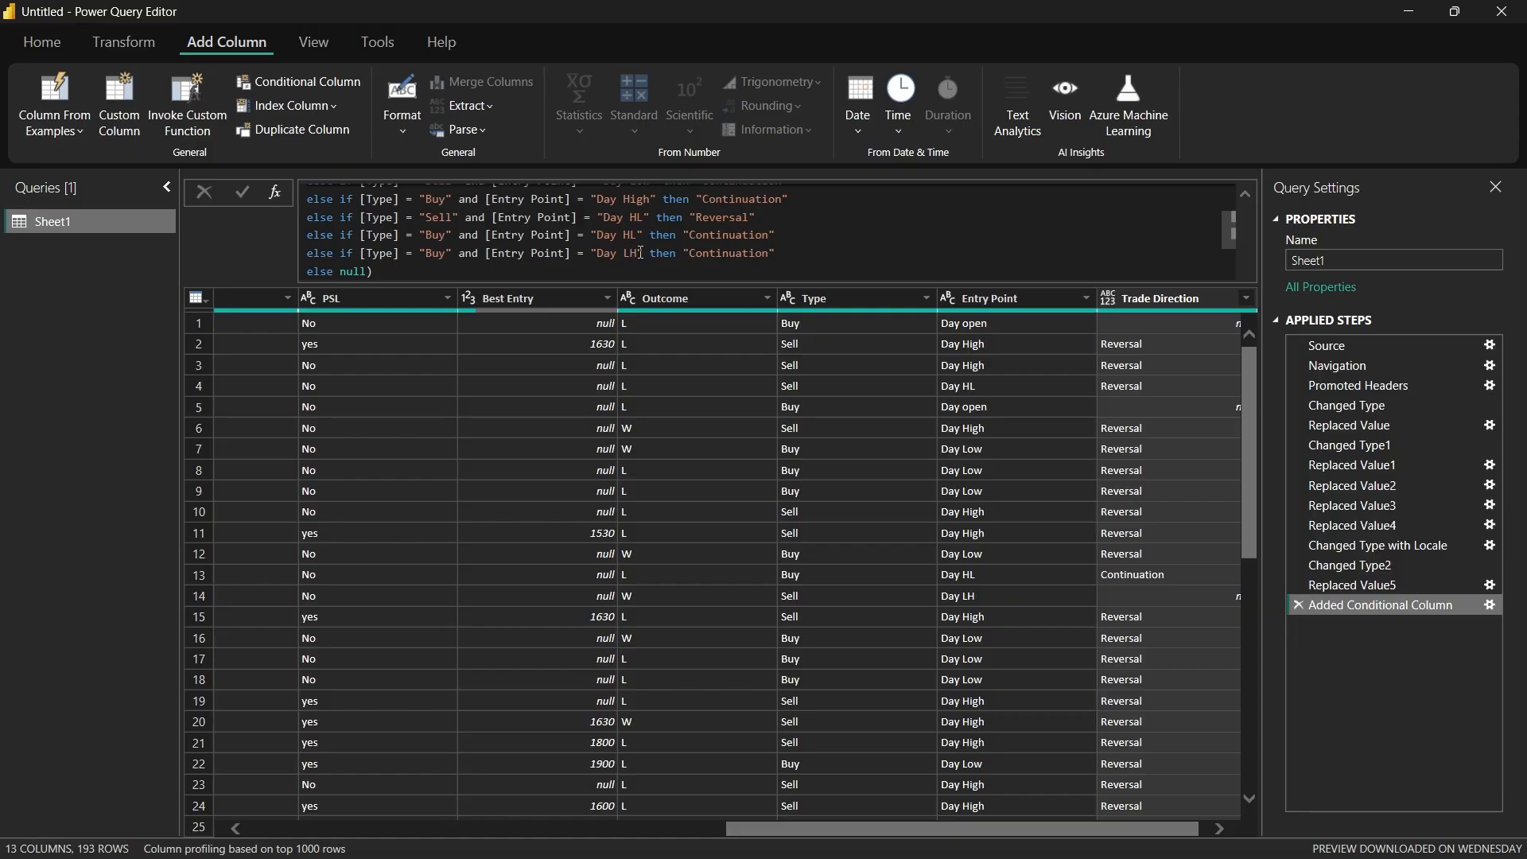
{"action": "left_click", "coordinate": [768, 252]}
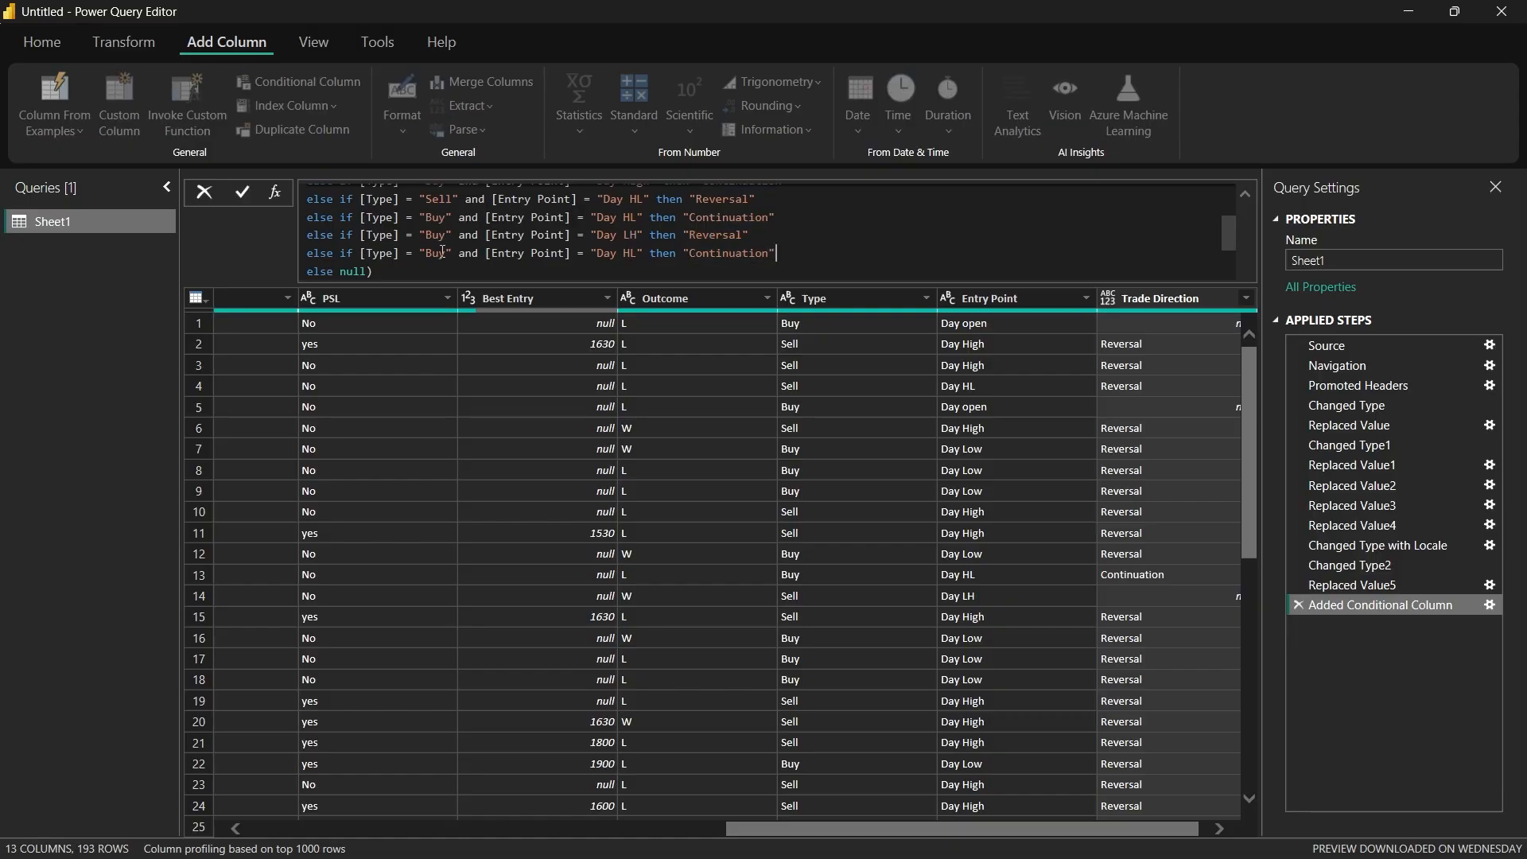
Step: Add a Trade Direction clause for Type "Sell" and Entry Point "Day LH" with output "Continuation", and apply the formula
{"action": "left_click", "coordinate": [442, 252]}
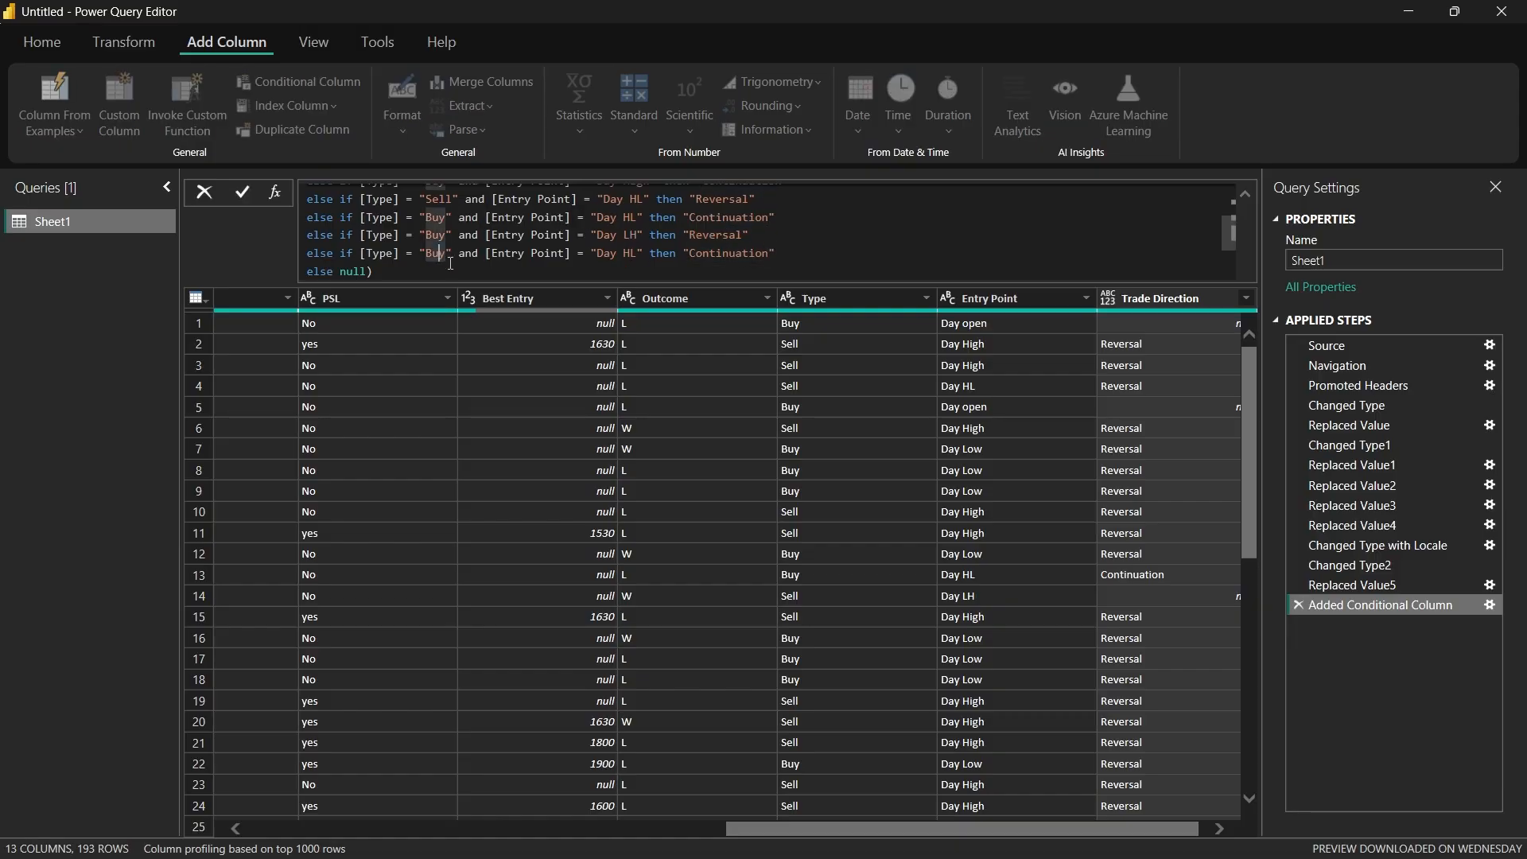
{"action": "key", "text": "Right"}
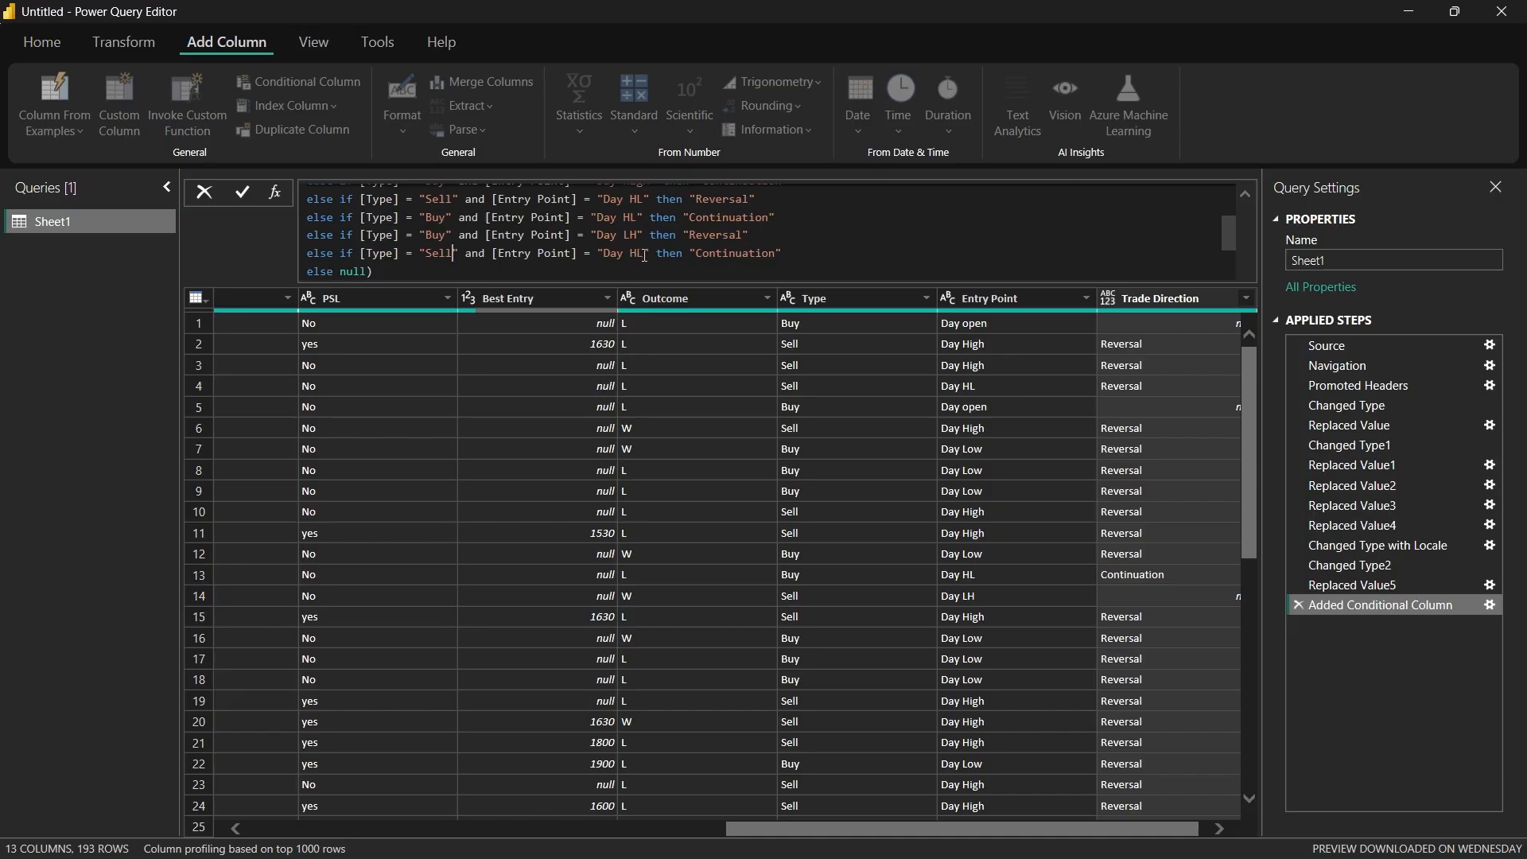
{"action": "left_click", "coordinate": [642, 254]}
{"action": "key", "text": "BackSpace"}
{"action": "key", "text": "BackSpace"}
{"action": "type", "text": "LH"}
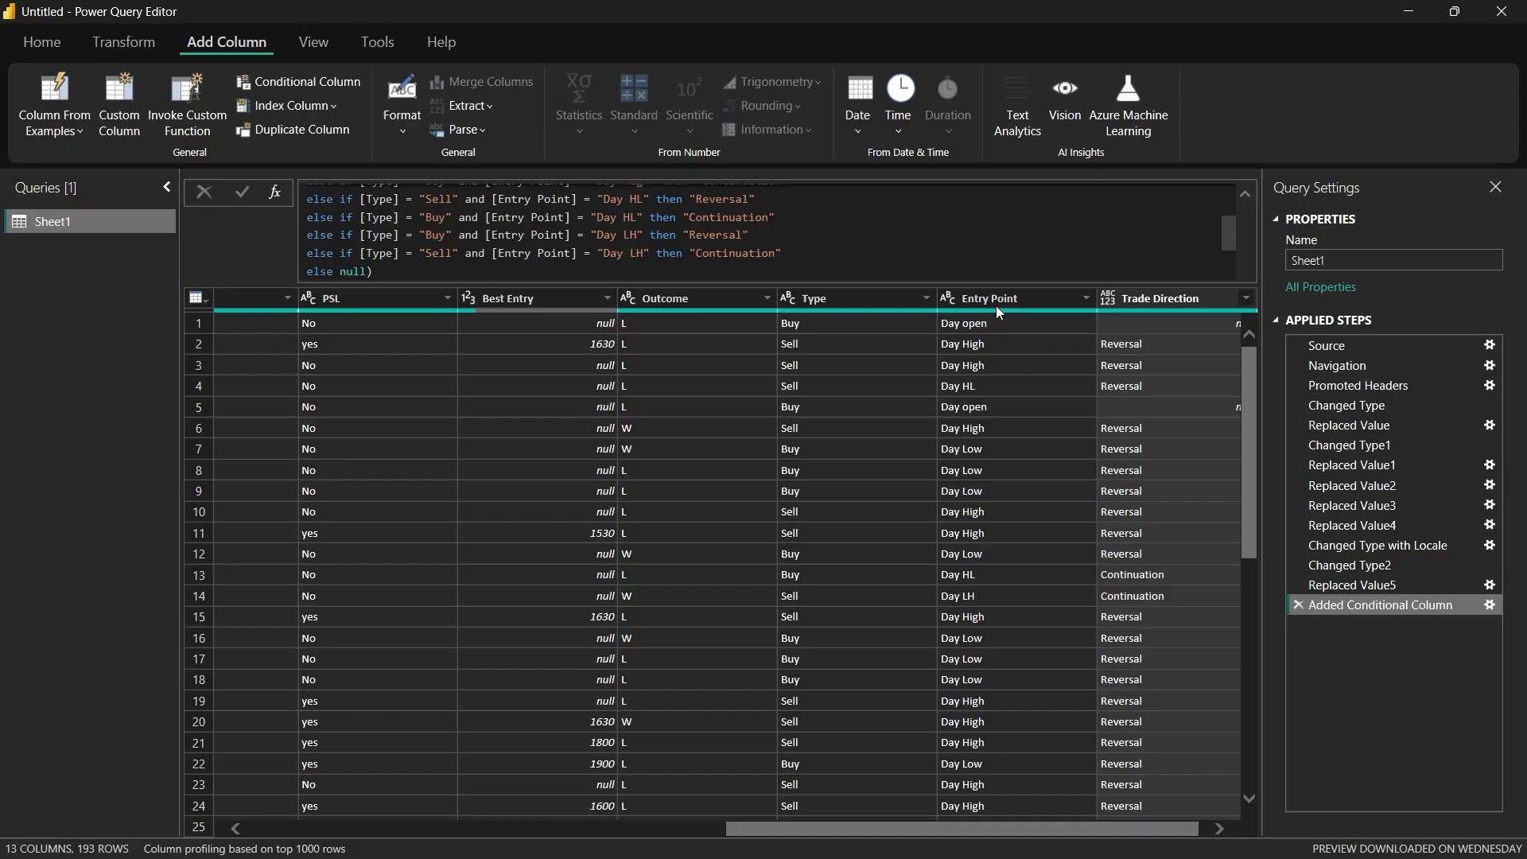
Step: Check the Trade Direction rows, and add and apply a clause for Type "Buy" and Entry Point "Day open" with output "Flat"
{"action": "scroll", "coordinate": [1095, 574], "scroll_direction": "down", "scroll_amount": 2}
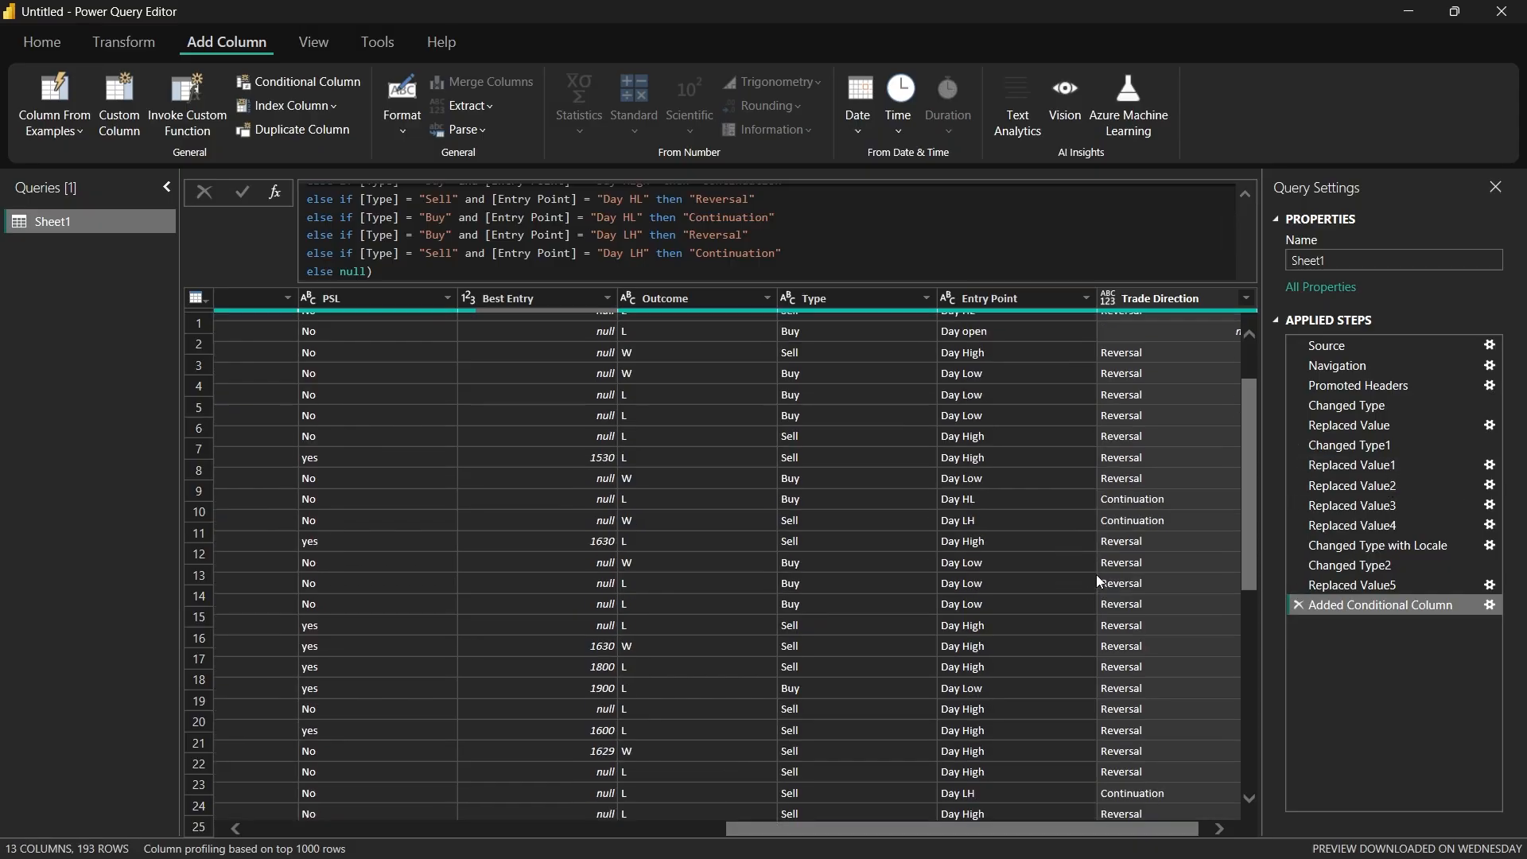
{"action": "scroll", "coordinate": [1106, 596], "scroll_direction": "down", "scroll_amount": 20}
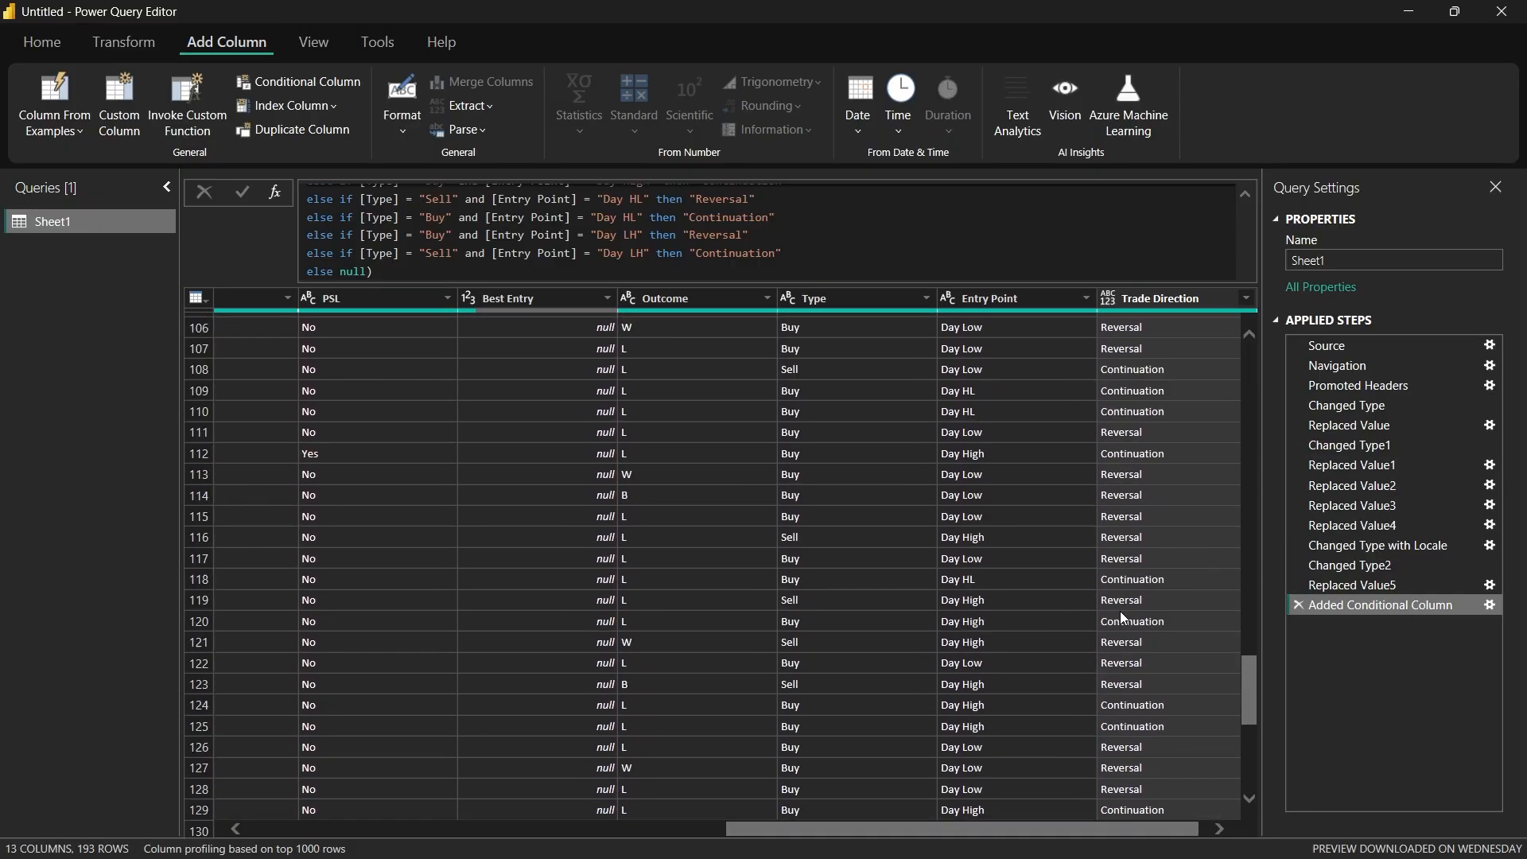
{"action": "scroll", "coordinate": [1120, 619], "scroll_direction": "down", "scroll_amount": 20}
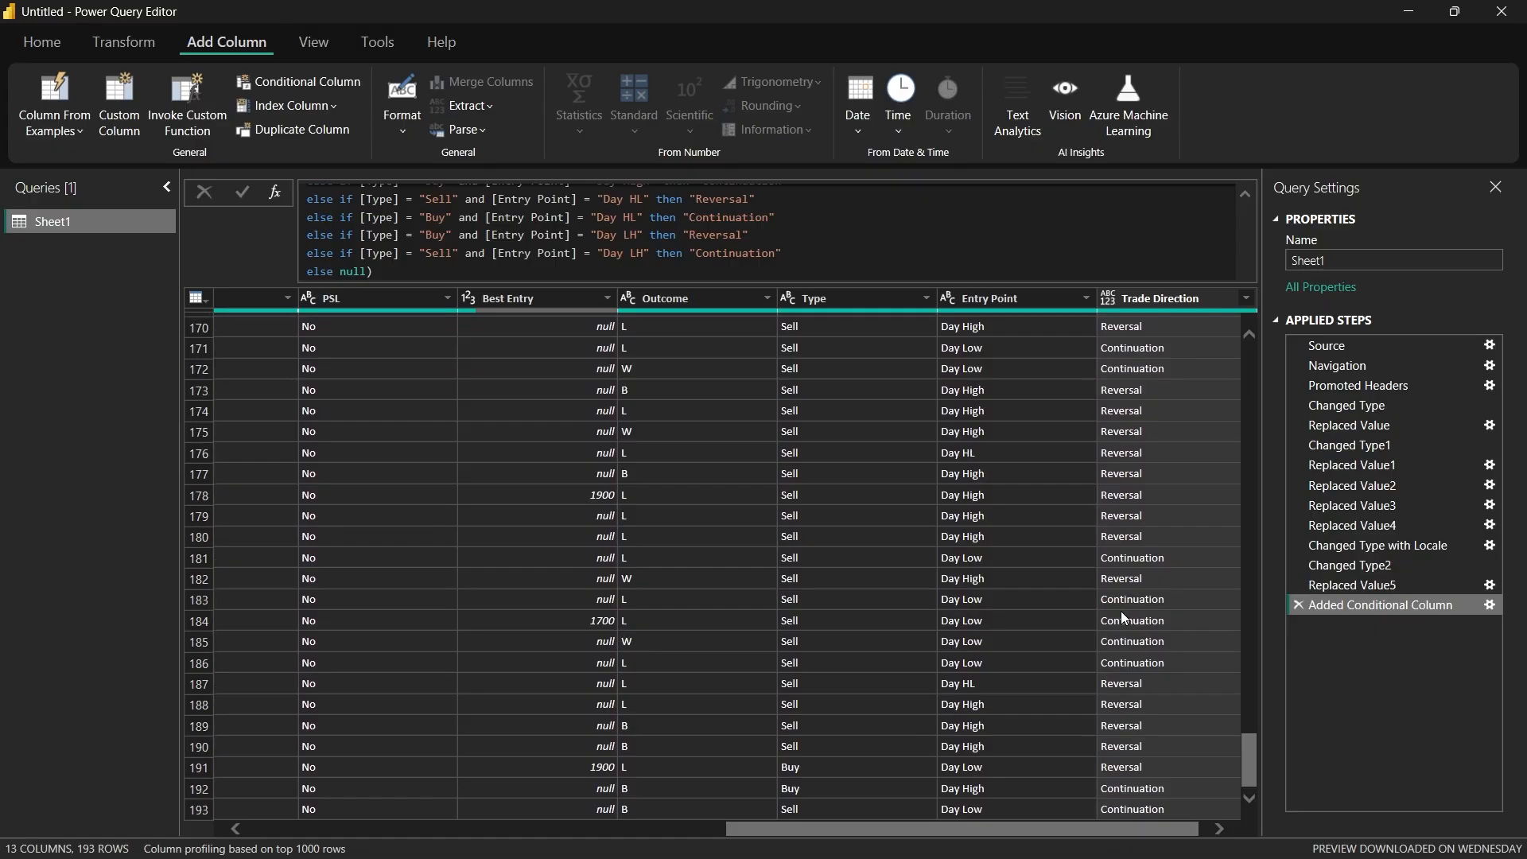
{"action": "scroll", "coordinate": [1120, 611], "scroll_direction": "up", "scroll_amount": 20}
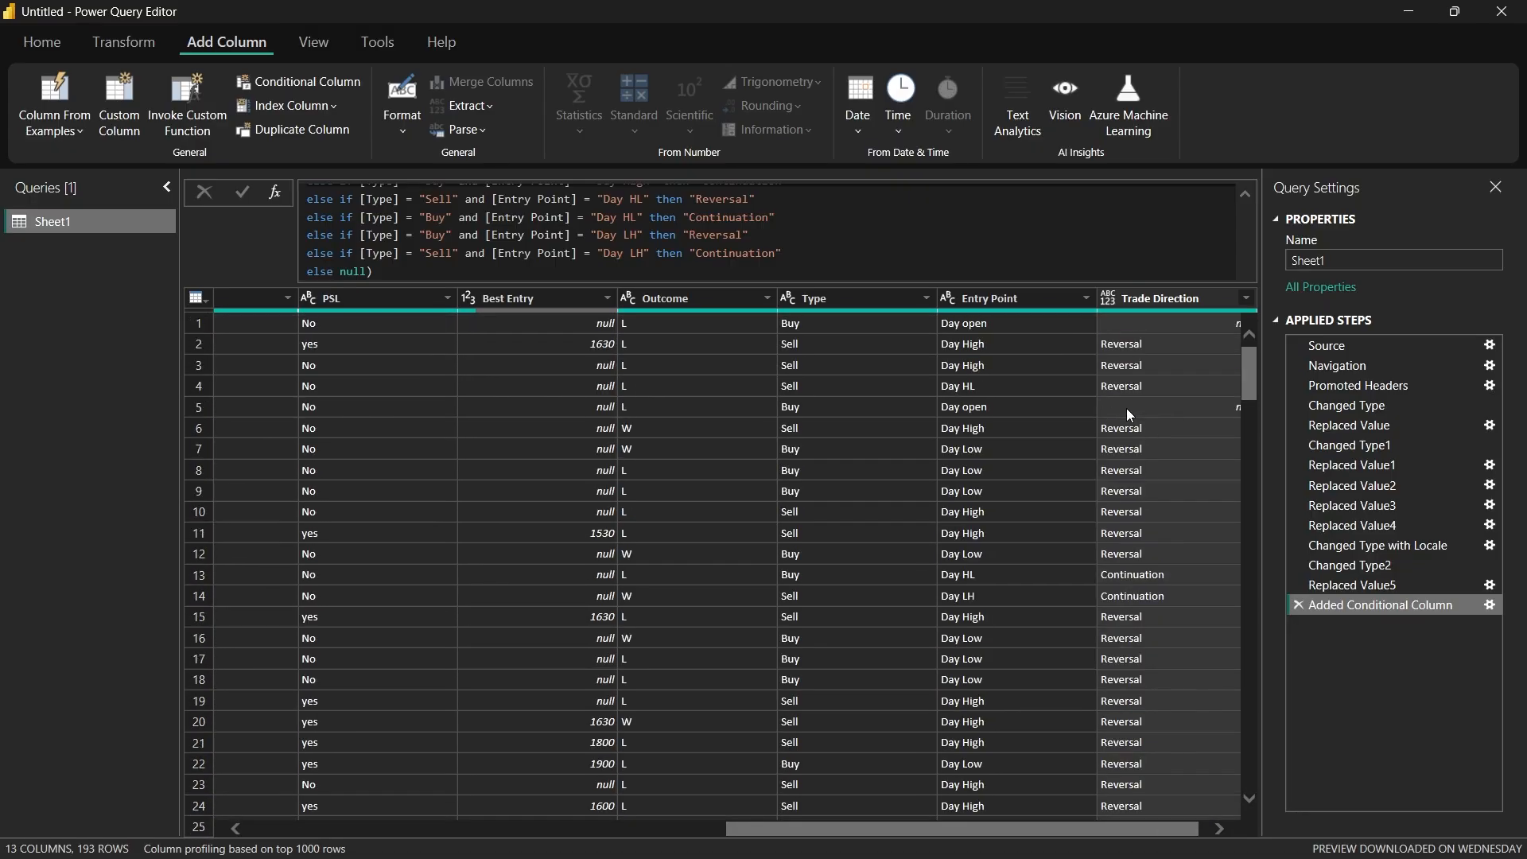
{"action": "left_click", "coordinate": [800, 249]}
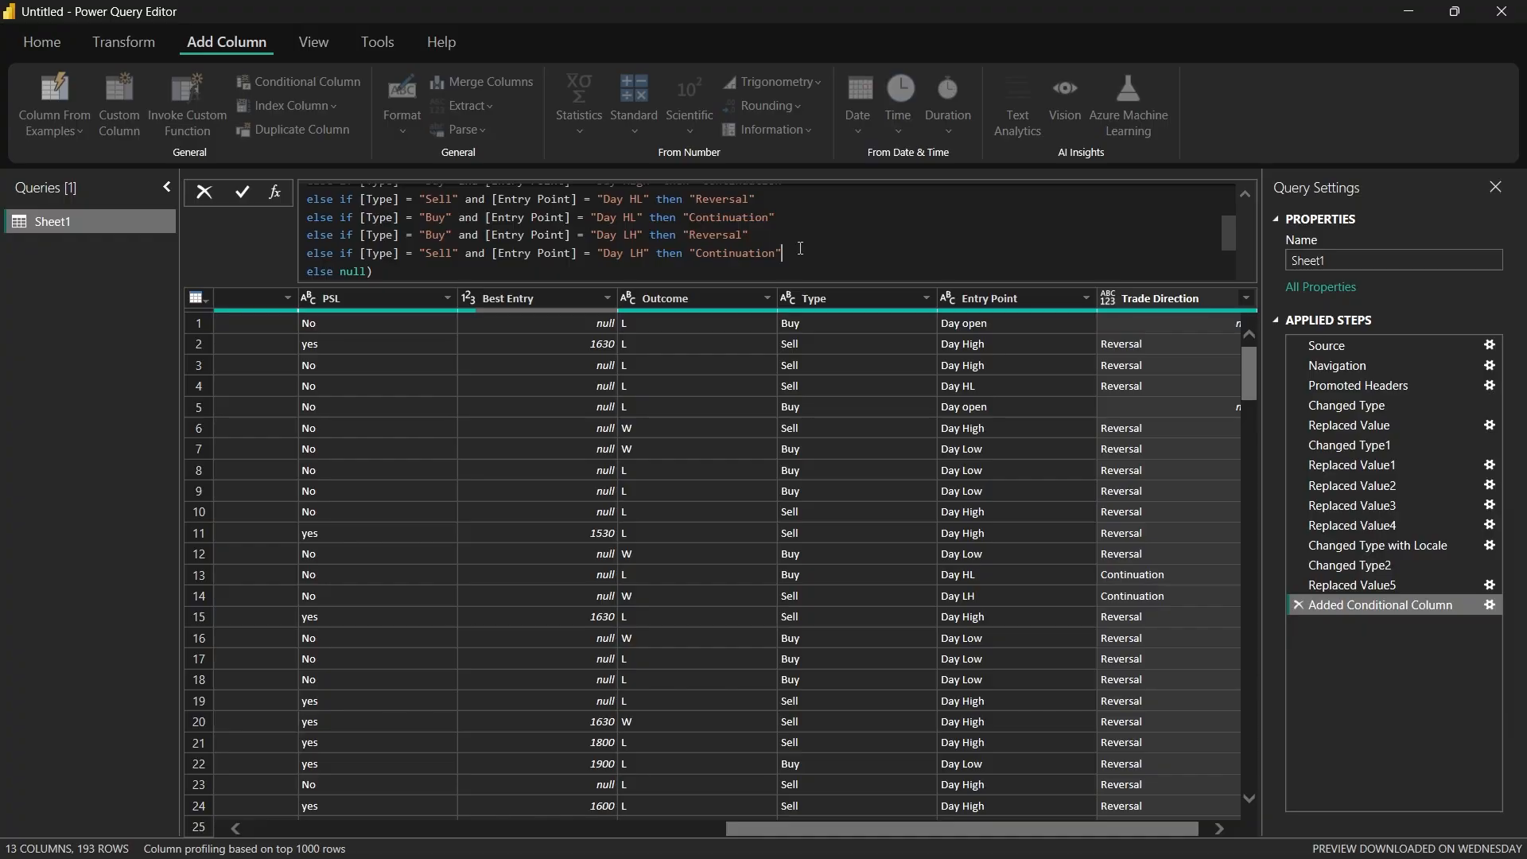
{"action": "key", "text": "Return"}
{"action": "type", "text": "else if [Type] = \"Buy\" and [Entry Point] = \"Day HL\" then \"Continuation\""}
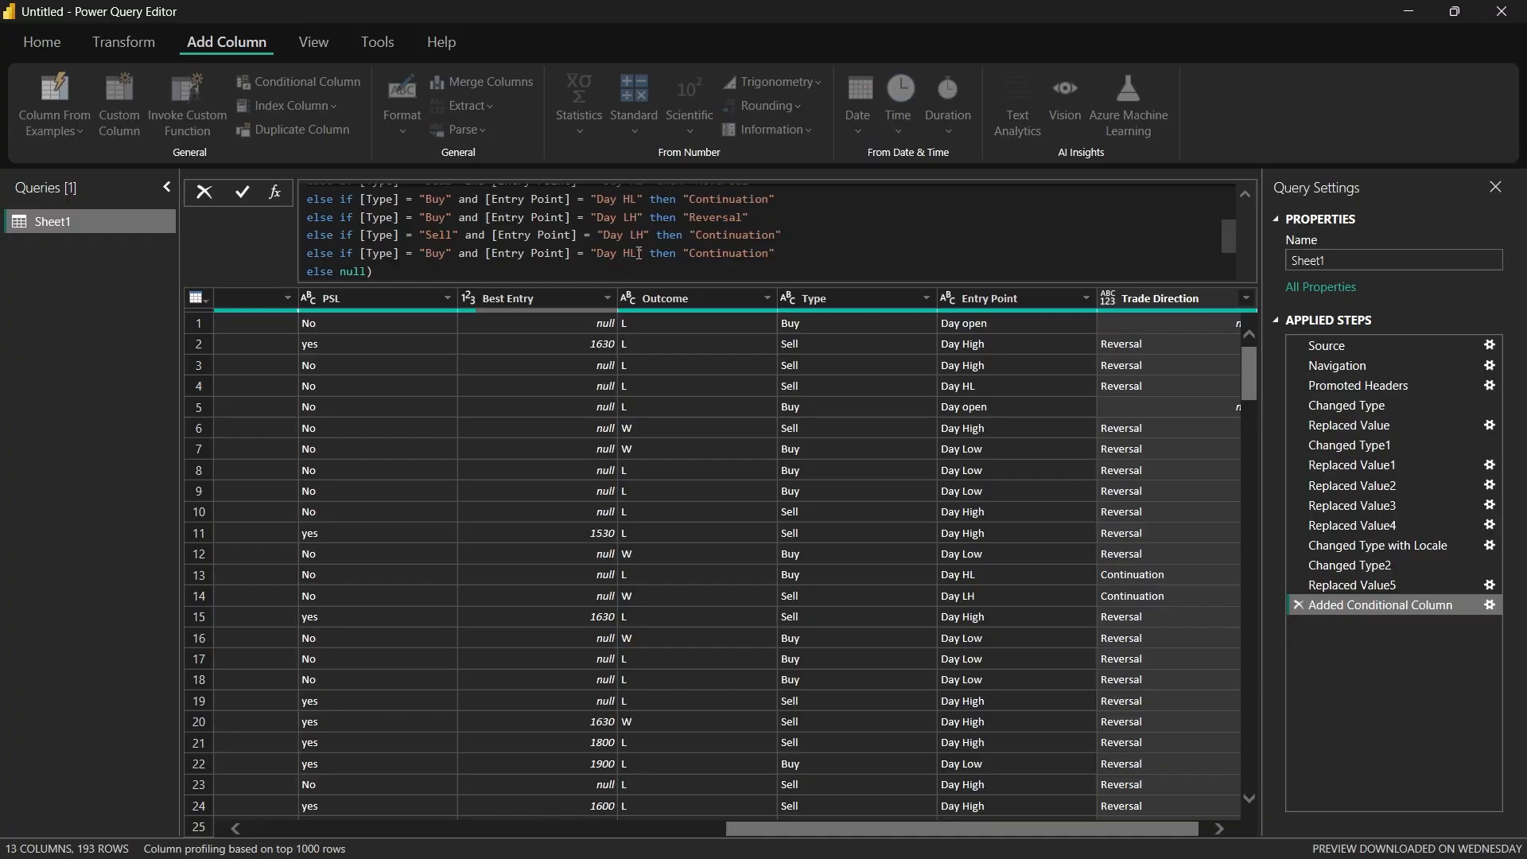
{"action": "left_click", "coordinate": [638, 253]}
{"action": "key", "text": "BackSpace"}
{"action": "key", "text": "BackSpace"}
{"action": "type", "text": "open"}
{"action": "left_click", "coordinate": [783, 252]}
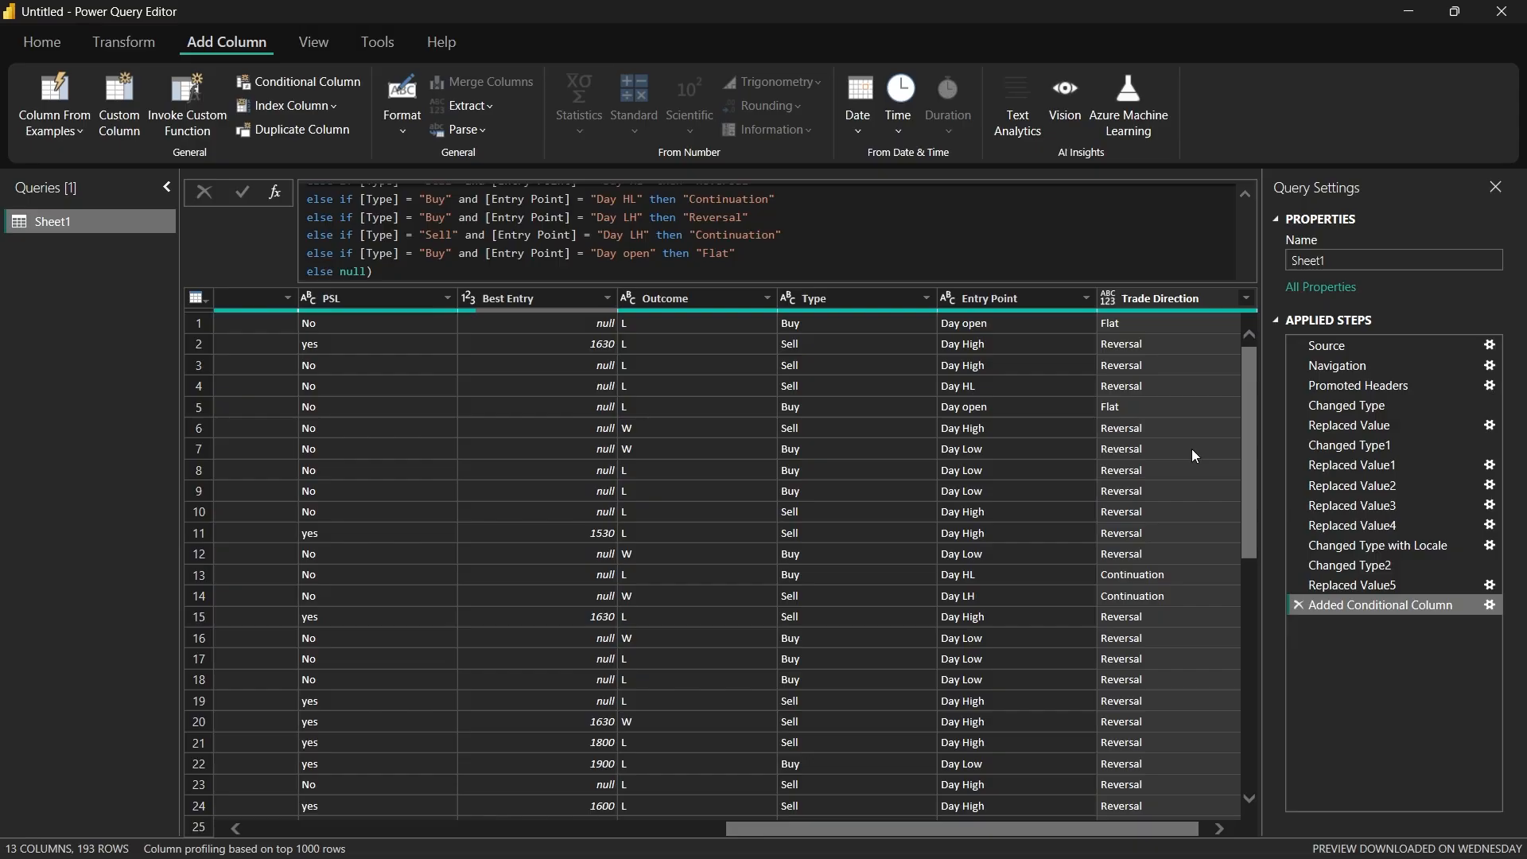
Step: Examine the Trade Direction values down all rows and the neighbouring columns of Sheet1
{"action": "scroll", "coordinate": [1137, 446], "scroll_direction": "down", "scroll_amount": 17}
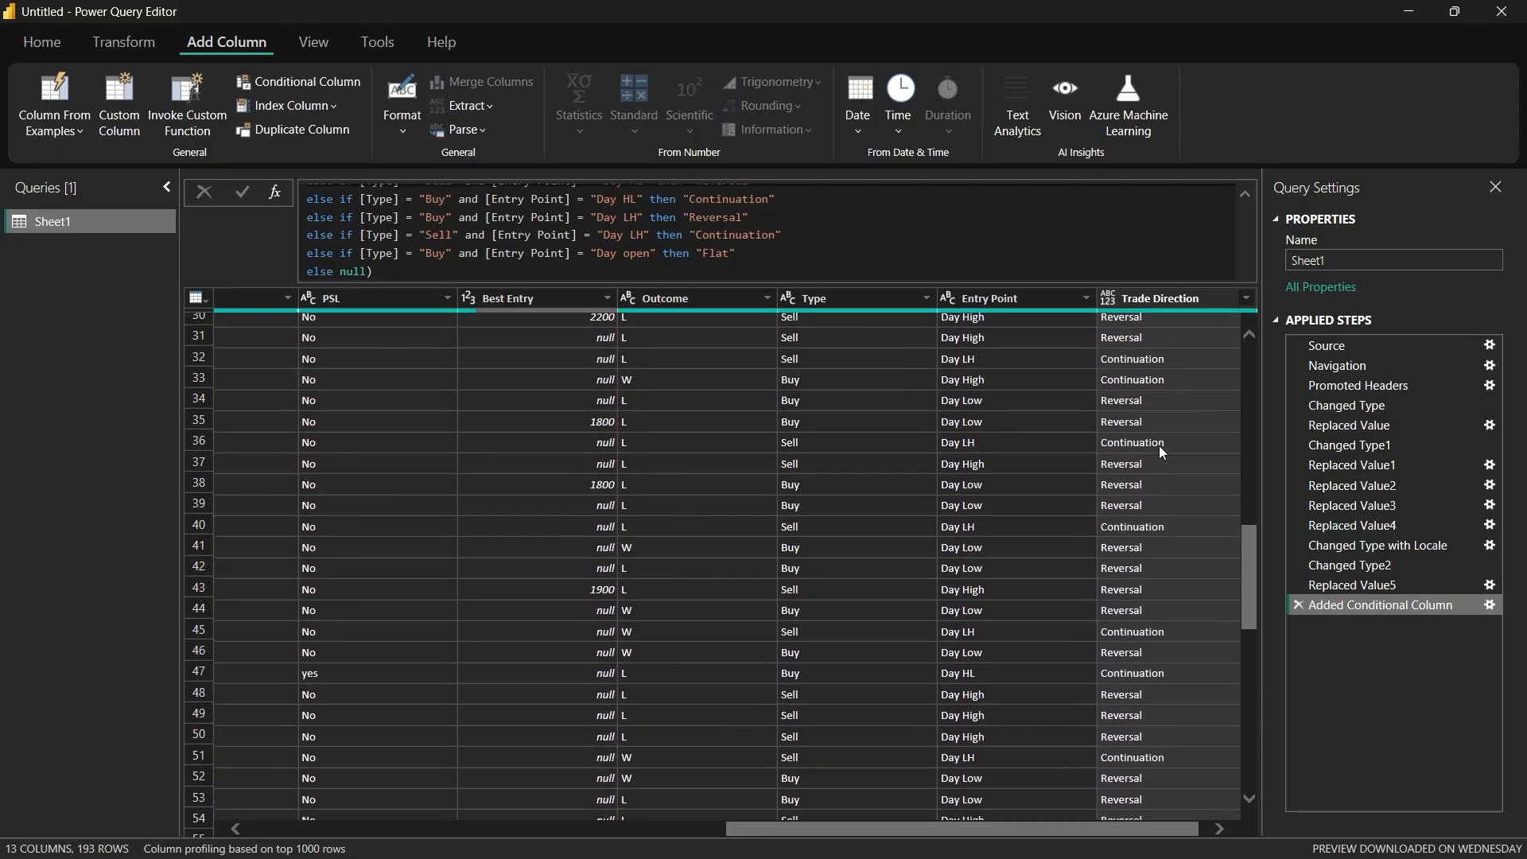
{"action": "scroll", "coordinate": [1158, 445], "scroll_direction": "down", "scroll_amount": 16}
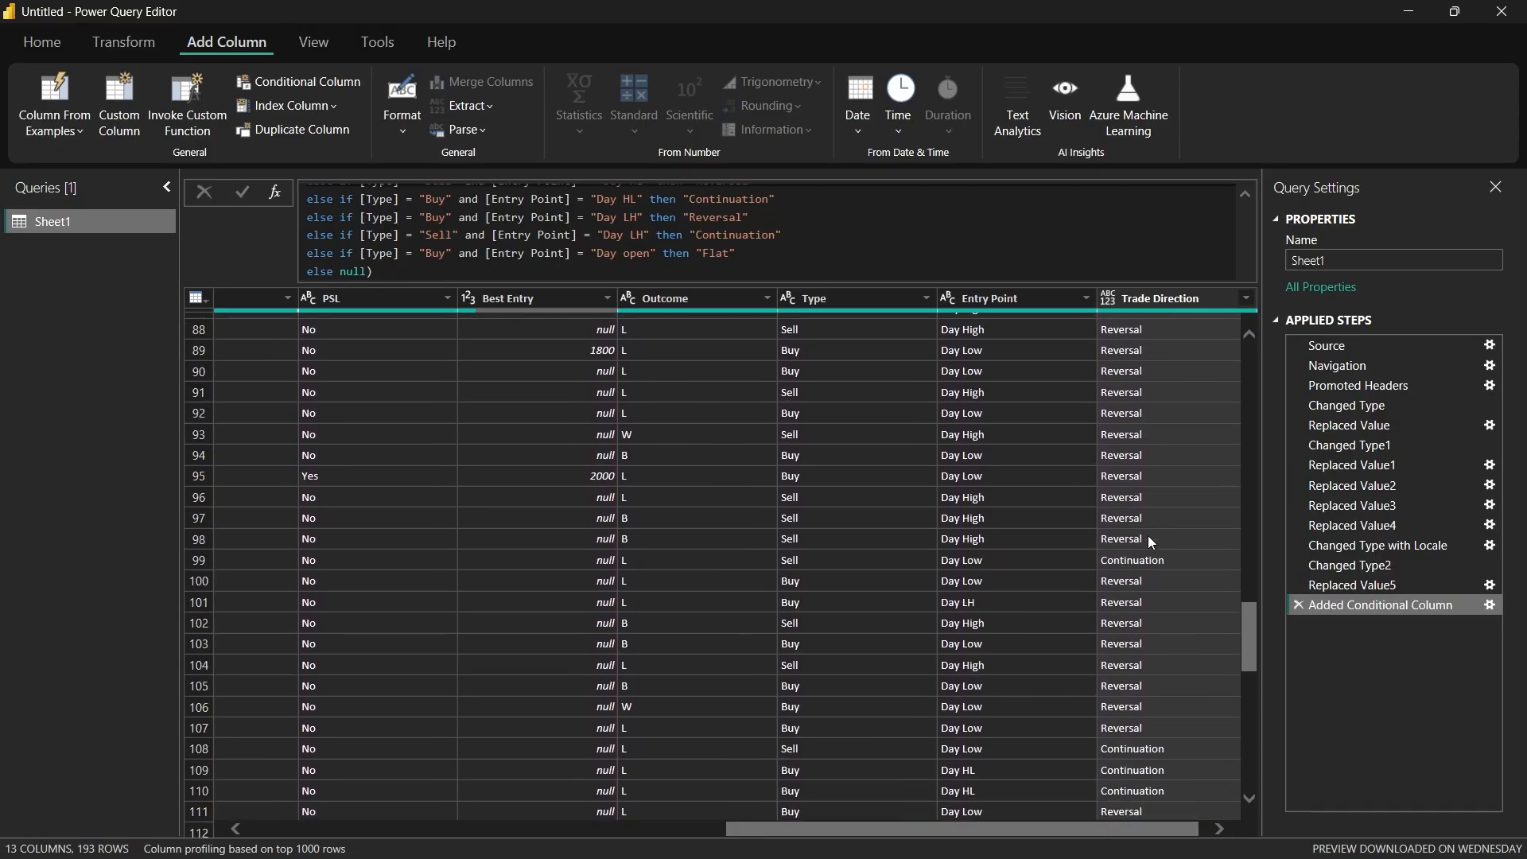
{"action": "scroll", "coordinate": [1147, 536], "scroll_direction": "down", "scroll_amount": 3}
{"action": "left_click_drag", "start_coordinate": [1075, 824], "coordinate": [1097, 823]}
{"action": "scroll", "coordinate": [1186, 623], "scroll_direction": "down", "scroll_amount": 20}
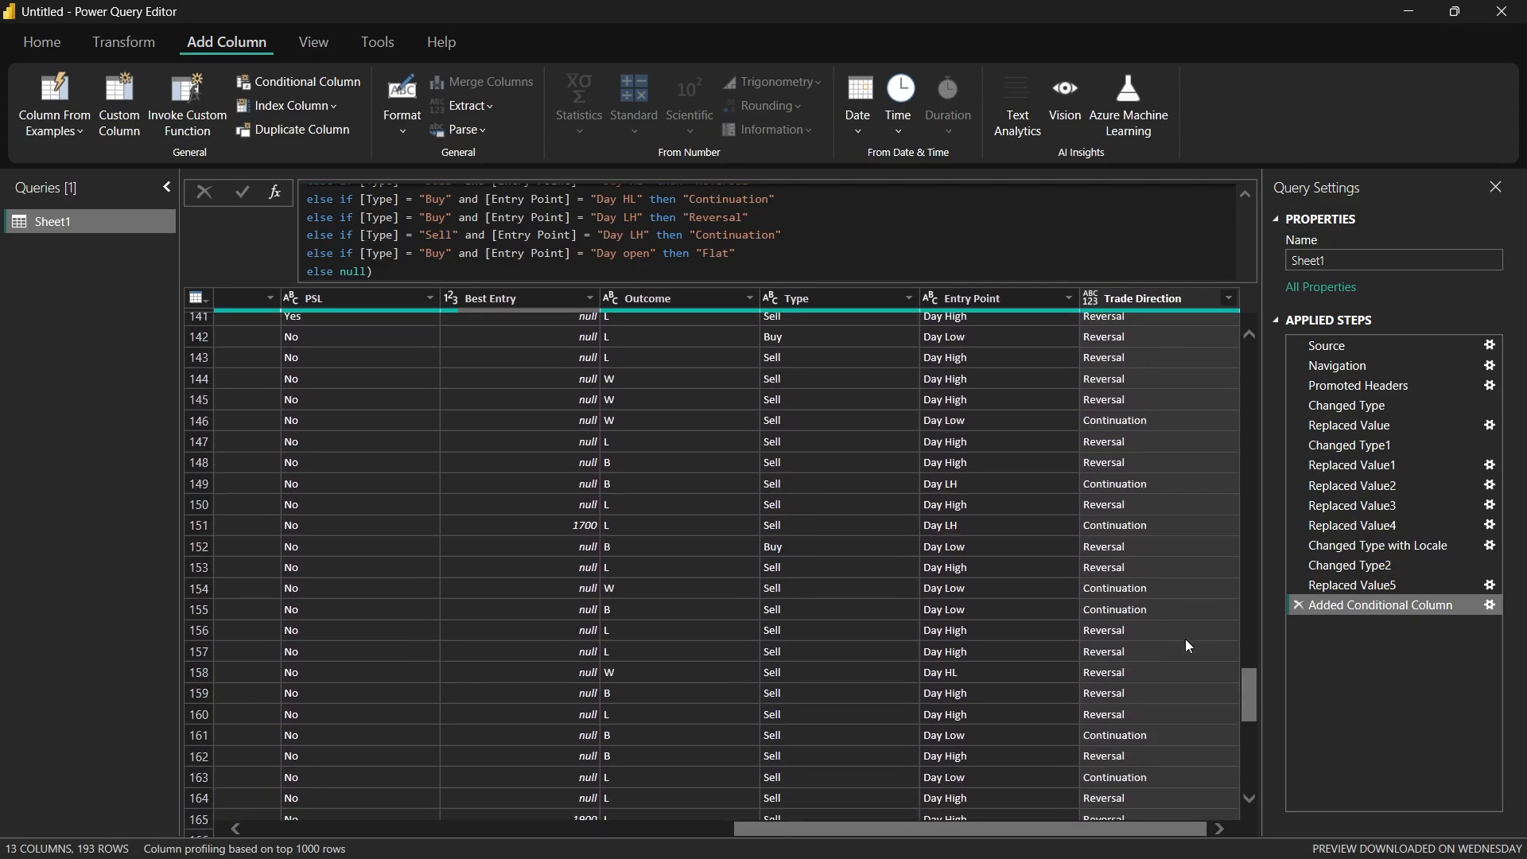
{"action": "scroll", "coordinate": [1177, 727], "scroll_direction": "up", "scroll_amount": 10}
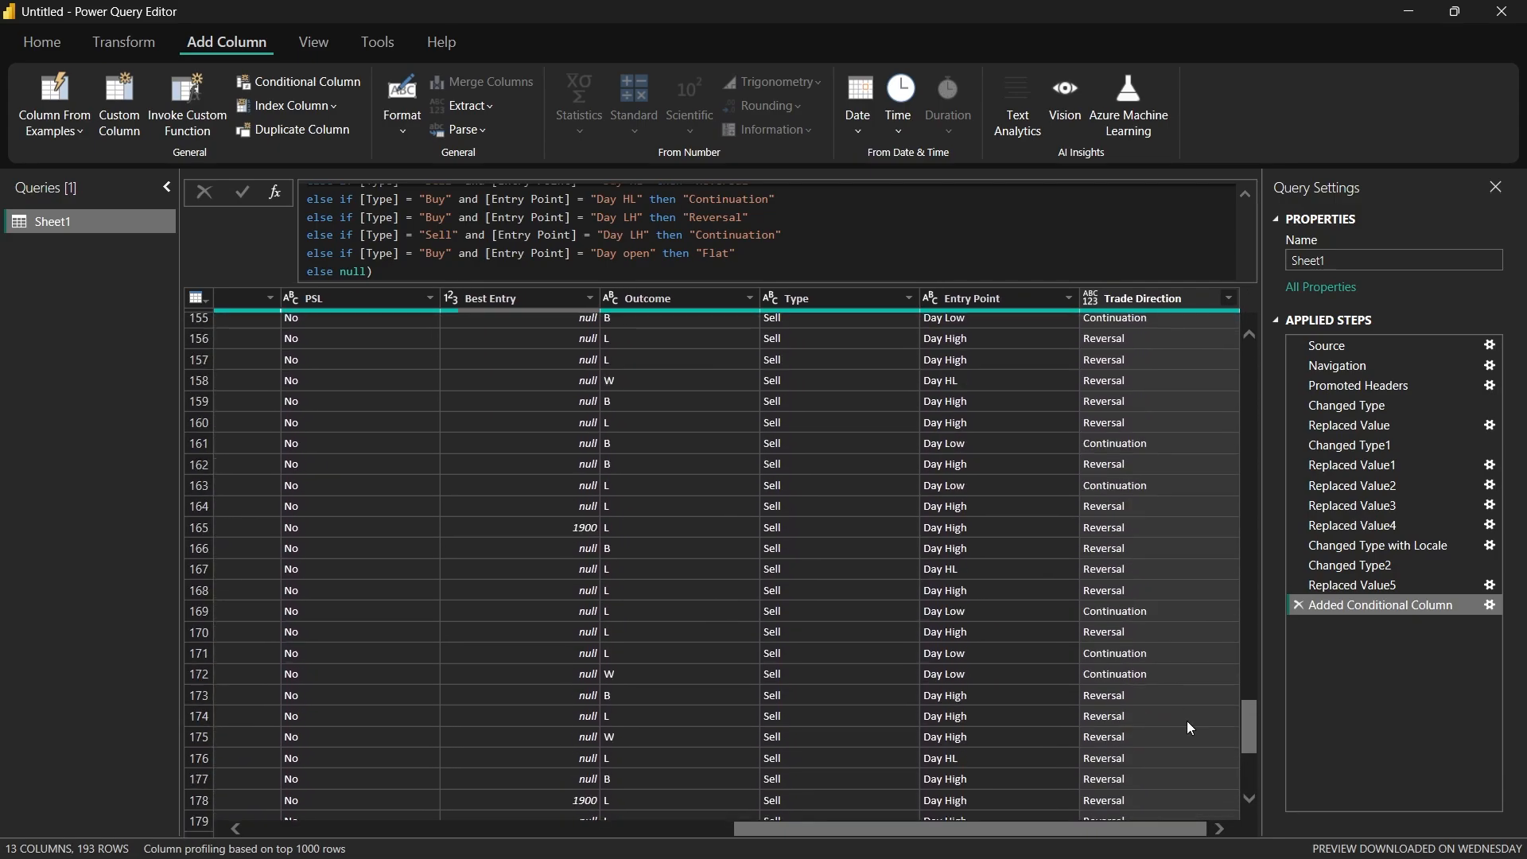
{"action": "scroll", "coordinate": [1188, 727], "scroll_direction": "up", "scroll_amount": 20}
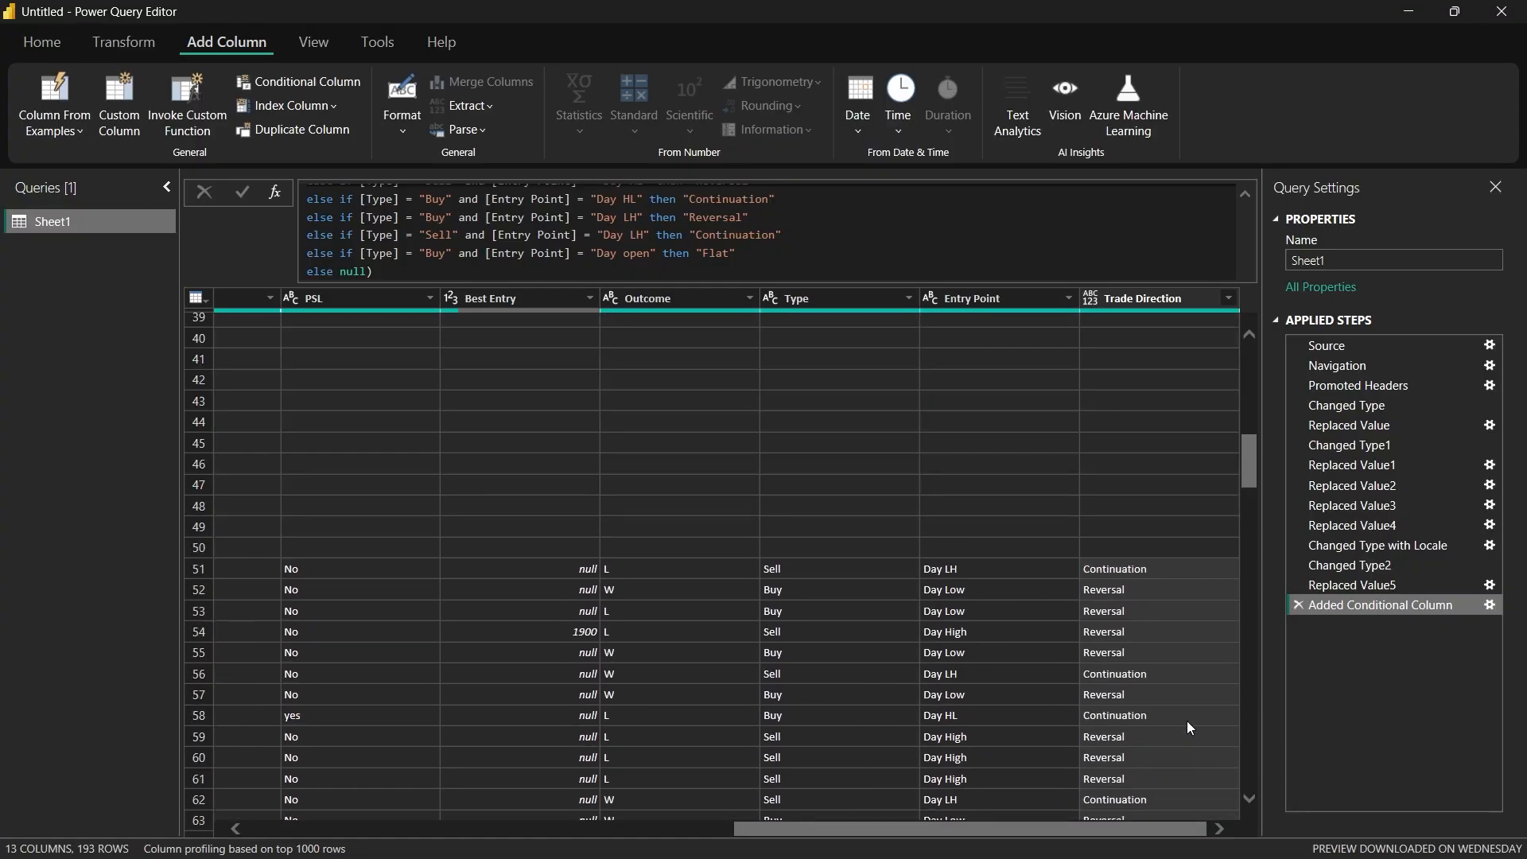
{"action": "scroll", "coordinate": [1186, 726], "scroll_direction": "up", "scroll_amount": 2}
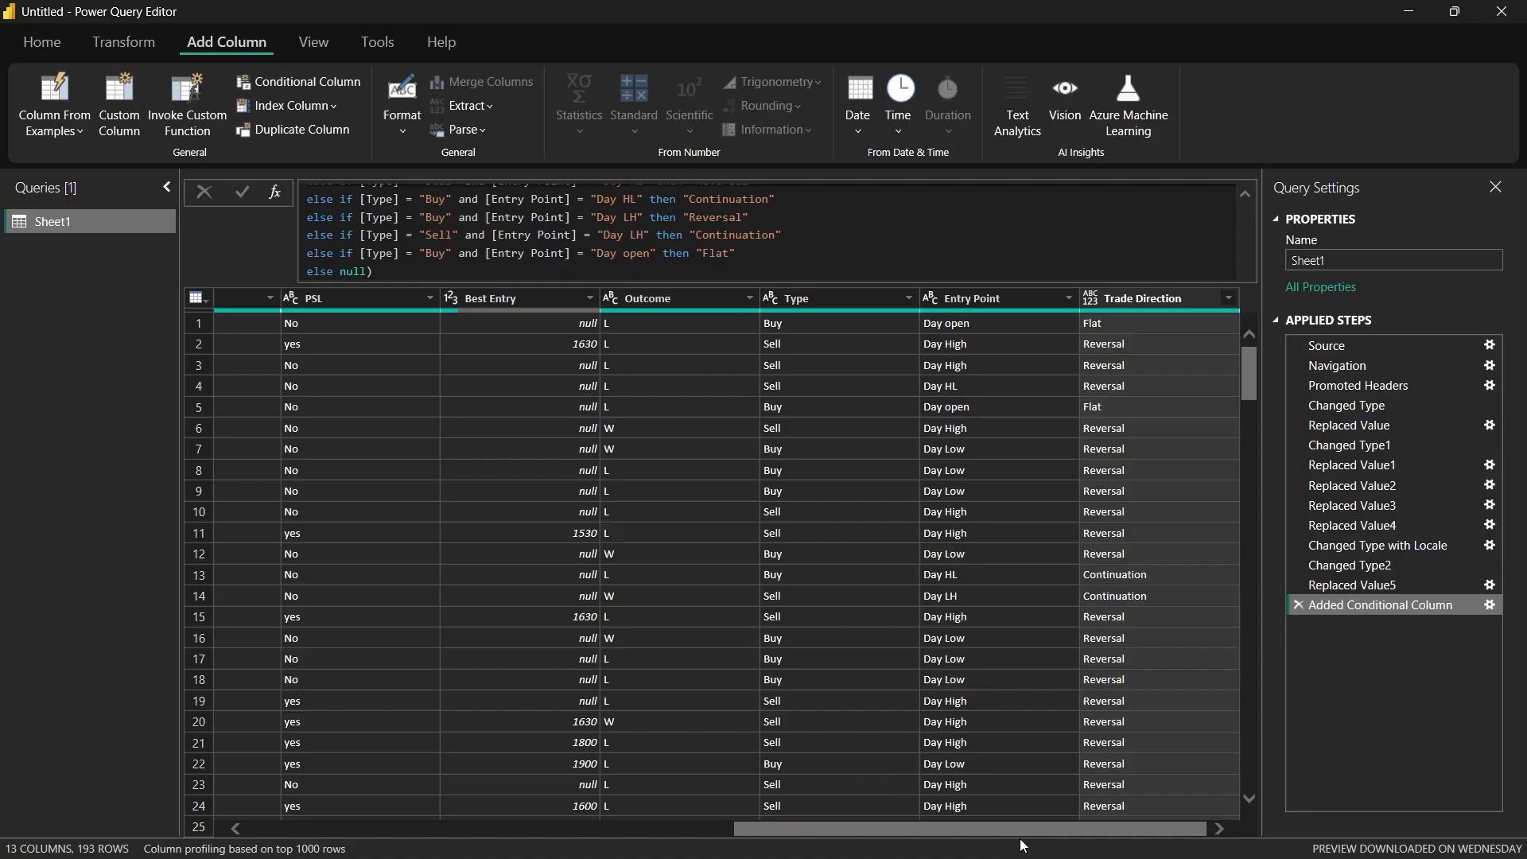
{"action": "left_click_drag", "start_coordinate": [1015, 837], "coordinate": [883, 840]}
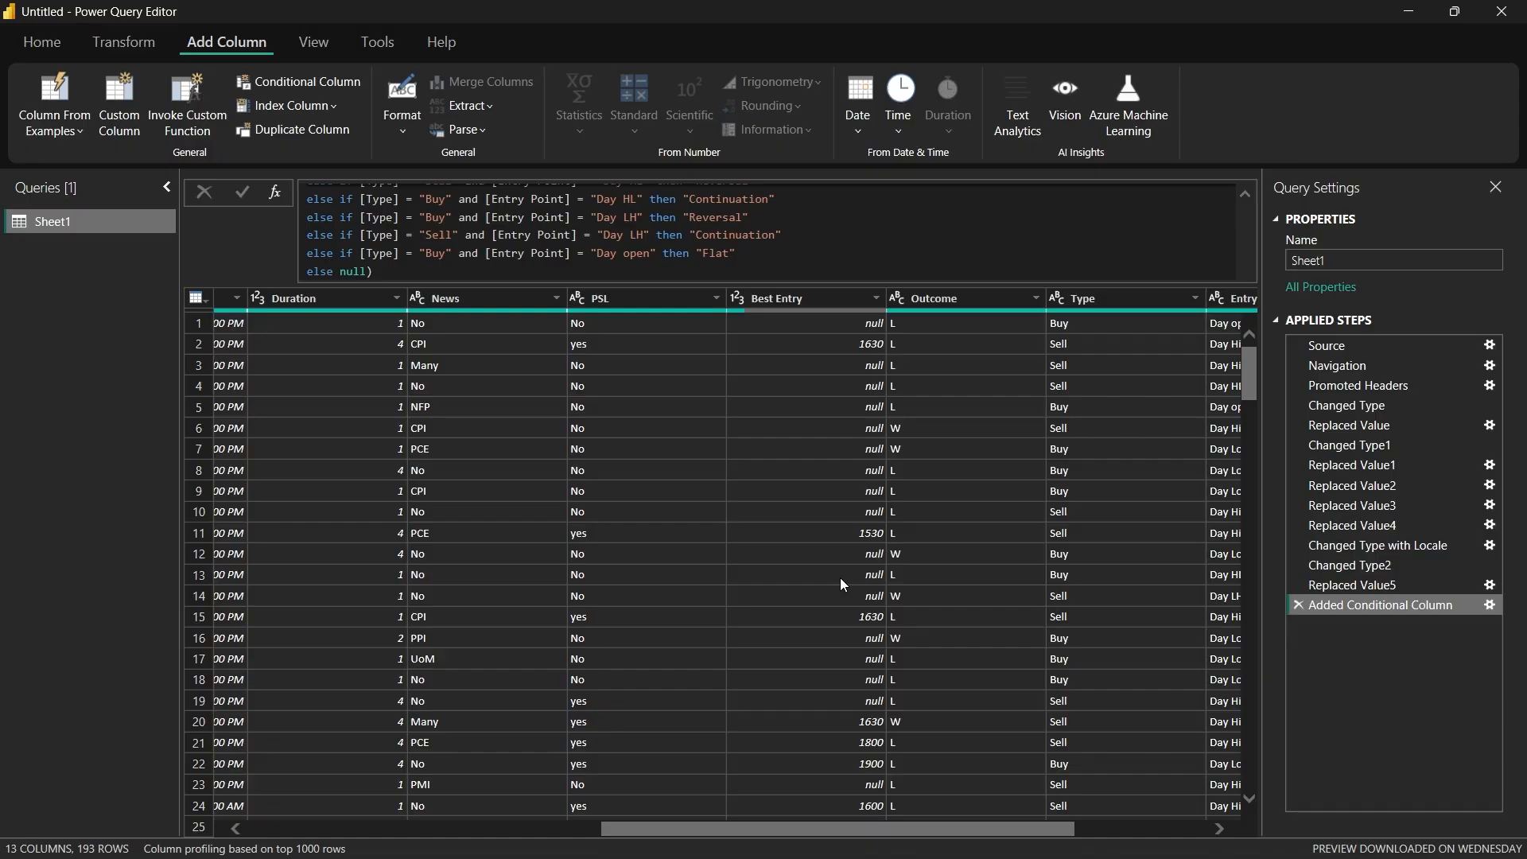
{"action": "left_click_drag", "start_coordinate": [896, 830], "coordinate": [1156, 794]}
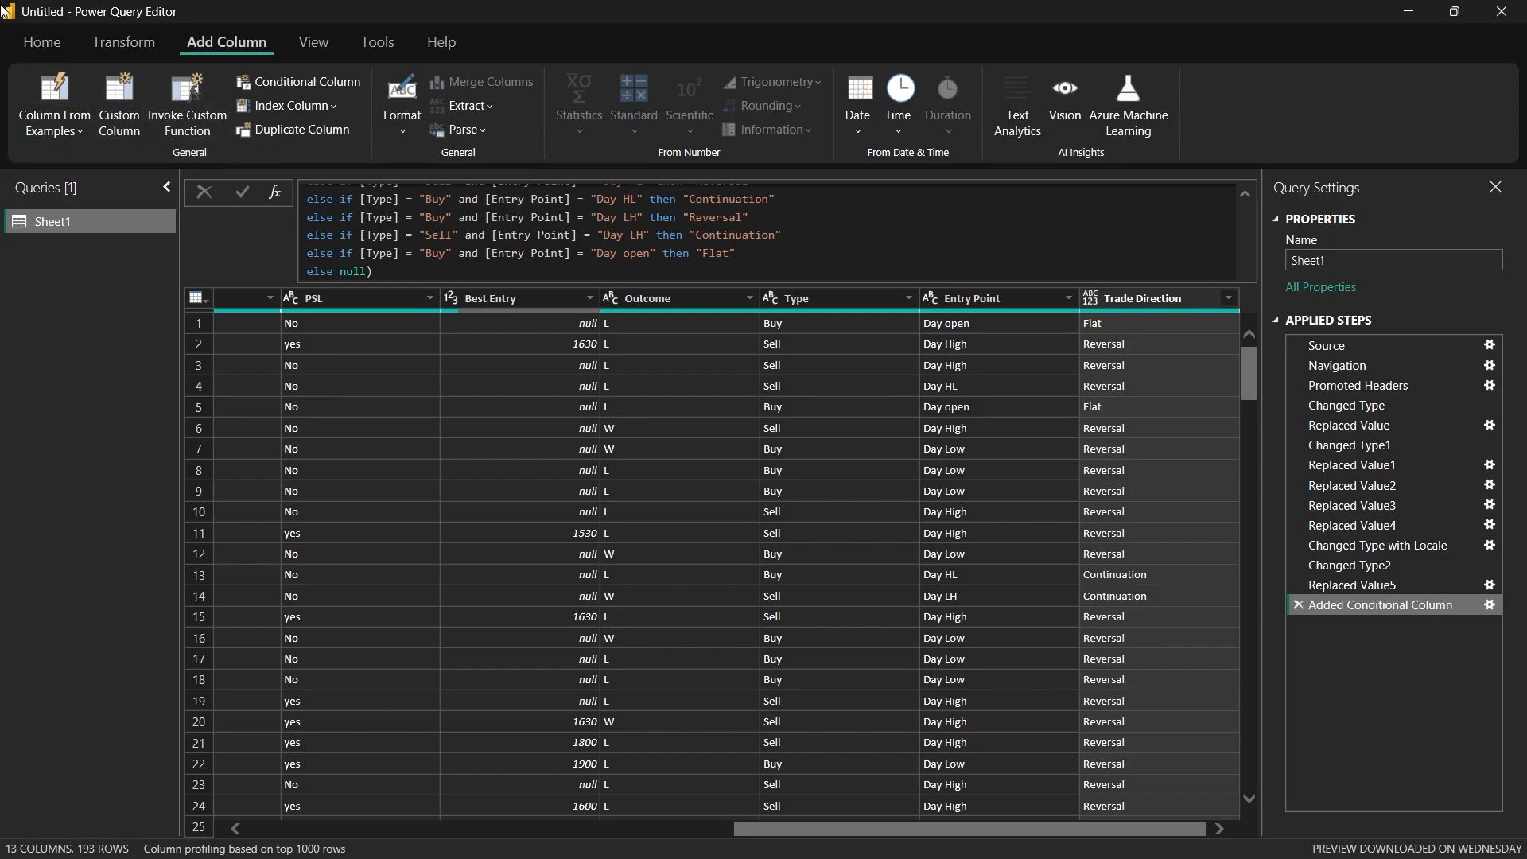
Step: Close the Power Query Editor and apply the pending changes to the report
{"action": "left_click", "coordinate": [41, 46]}
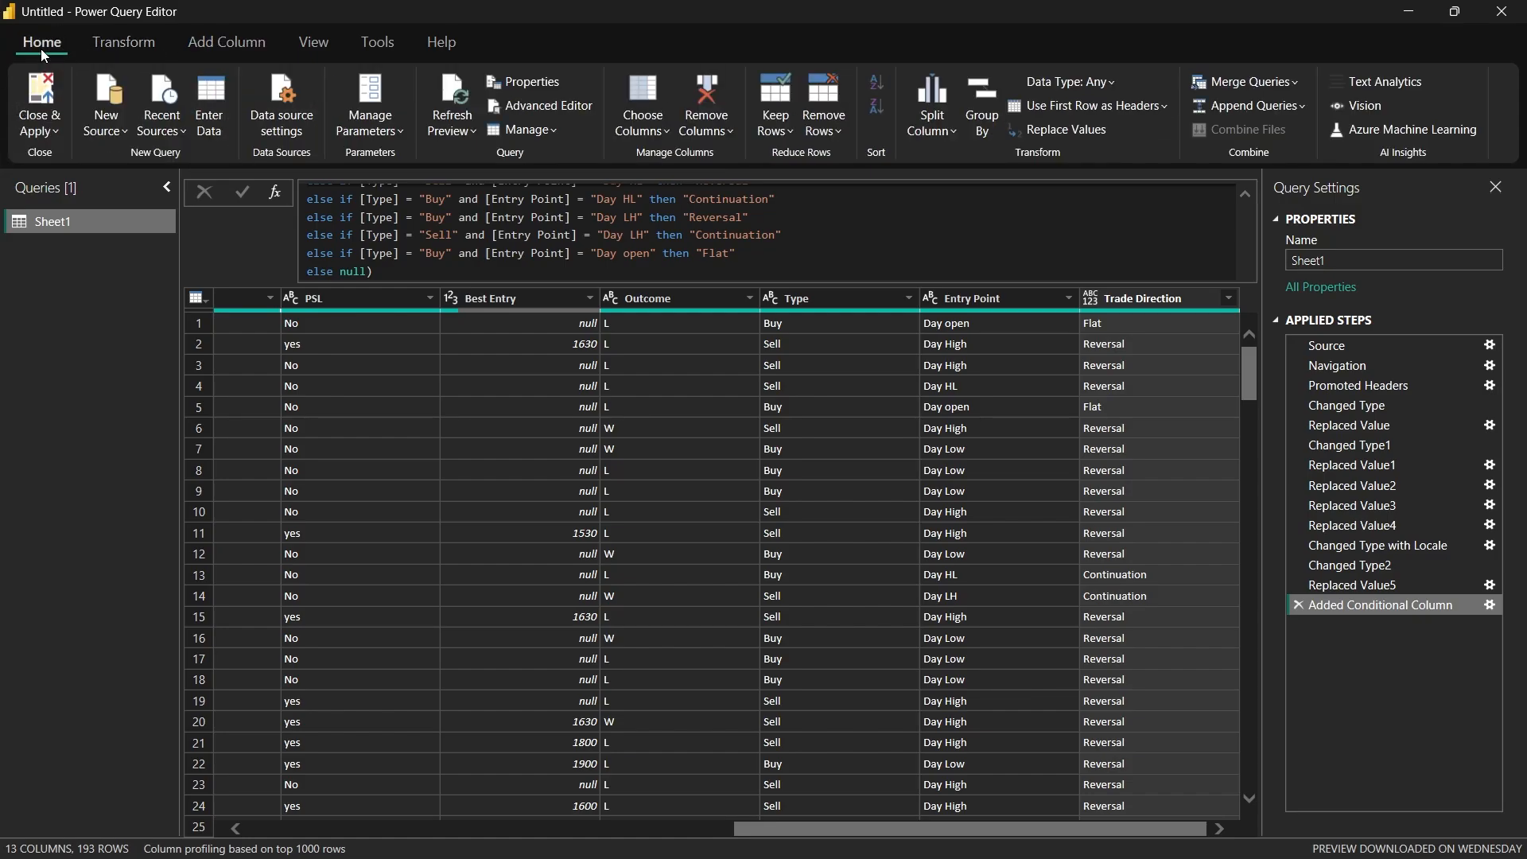
{"action": "left_click", "coordinate": [45, 135]}
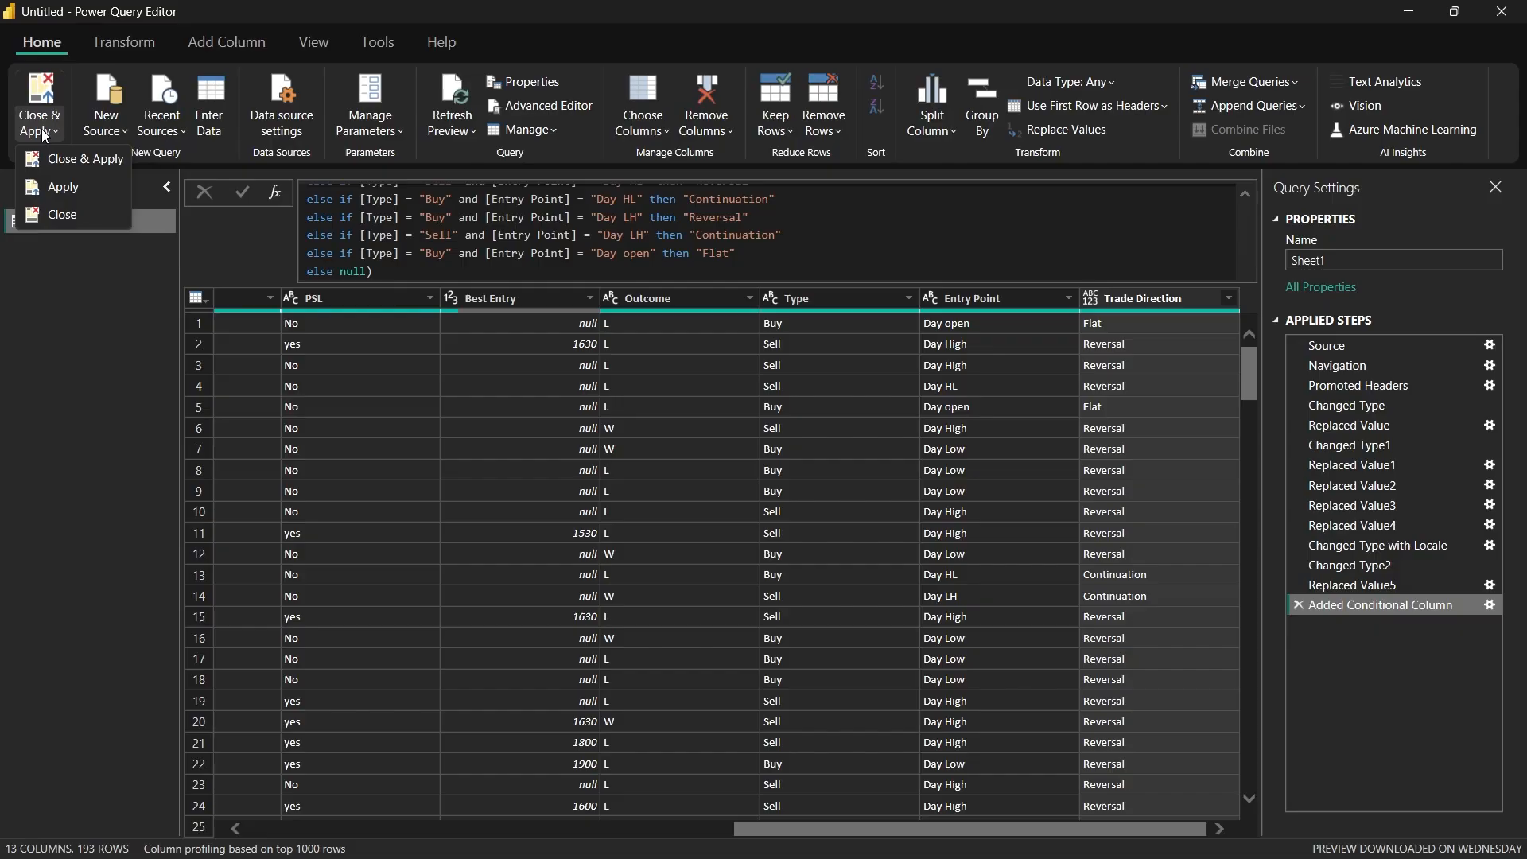
{"action": "left_click", "coordinate": [70, 160]}
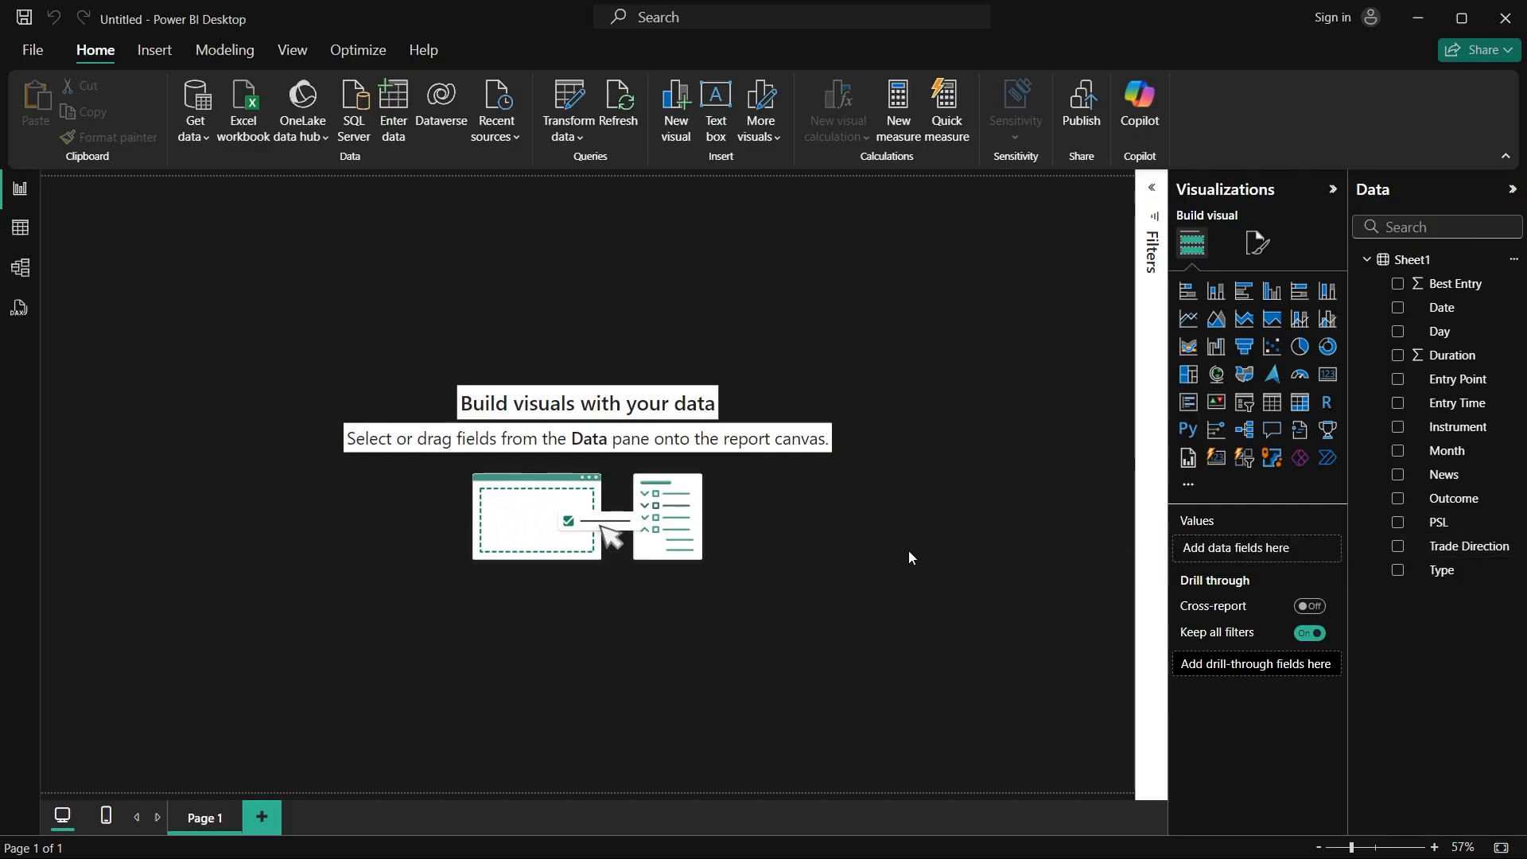
Step: Add a stacked column chart to Page 1, collapse the Filters pane, and enlarge the chart to about a third of the page width
{"action": "scroll", "coordinate": [908, 554], "scroll_direction": "down", "scroll_amount": 1}
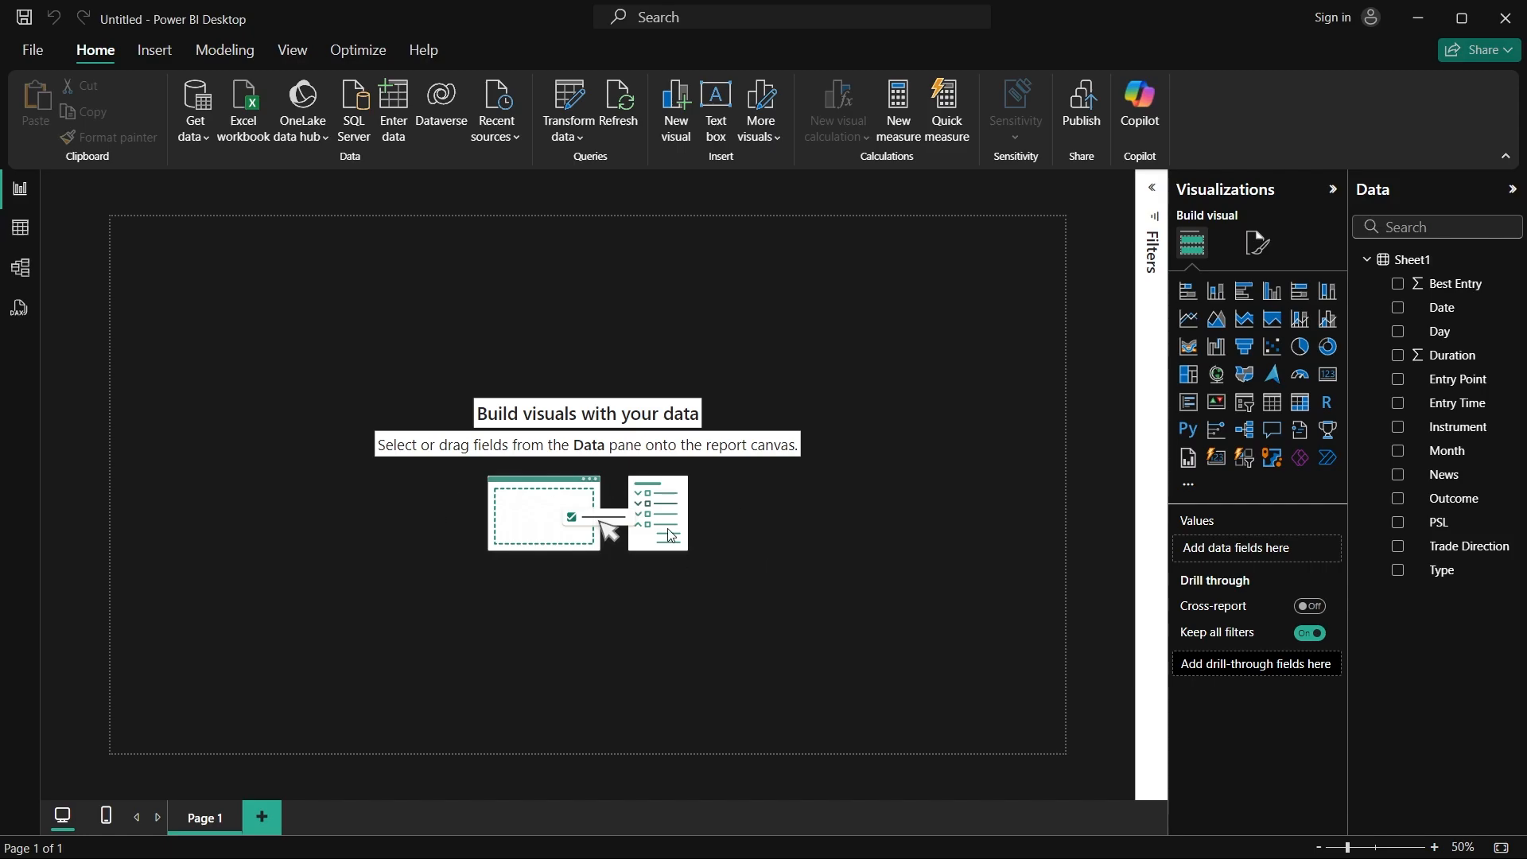
{"action": "left_click", "coordinate": [1215, 296]}
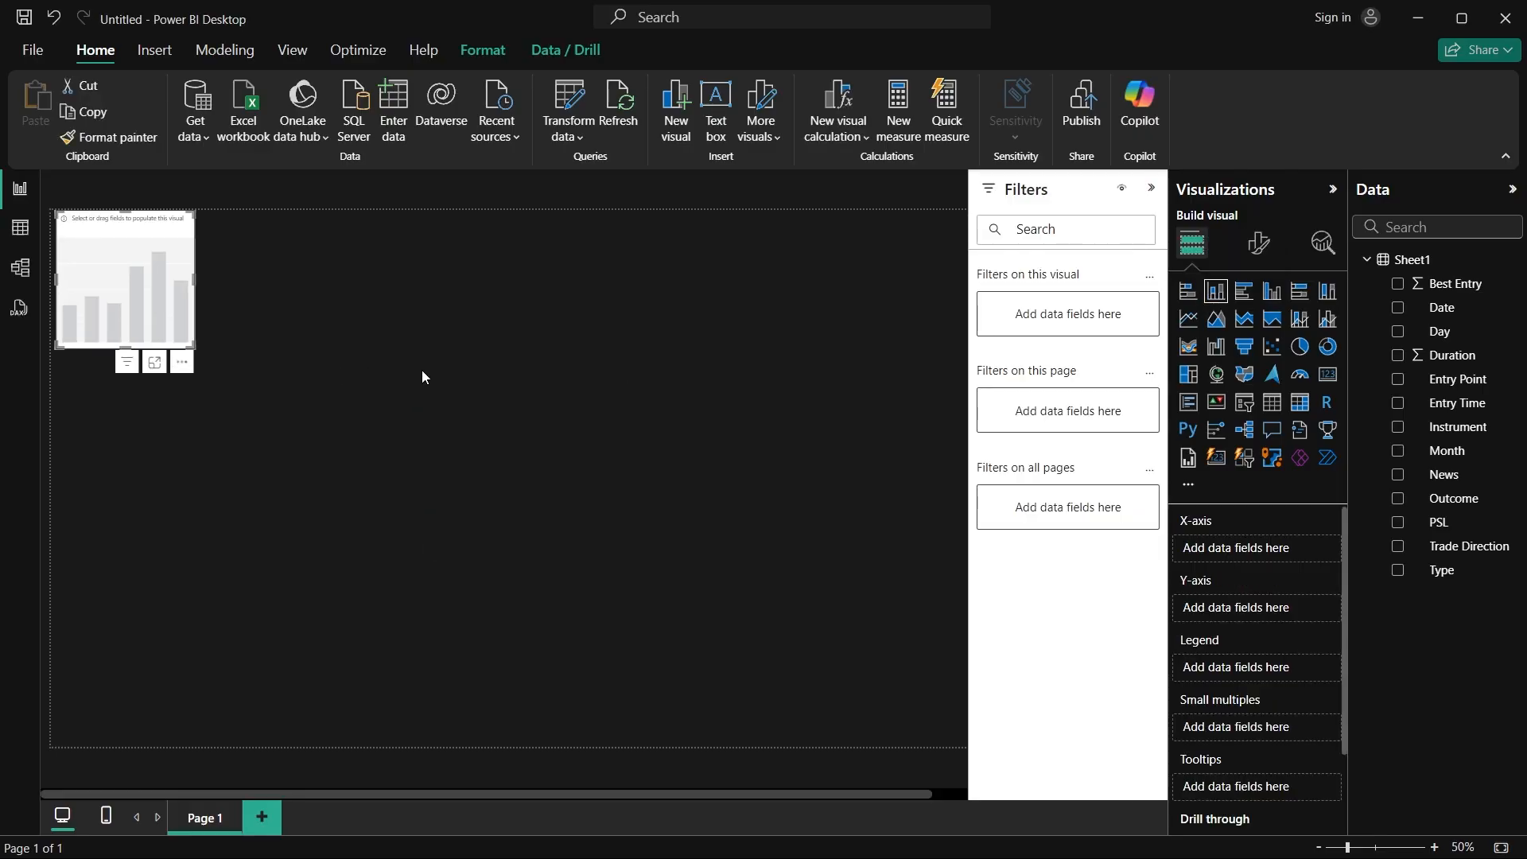
{"action": "left_click", "coordinate": [1151, 190]}
{"action": "left_click", "coordinate": [248, 340]}
{"action": "left_click_drag", "start_coordinate": [255, 355], "coordinate": [419, 457]}
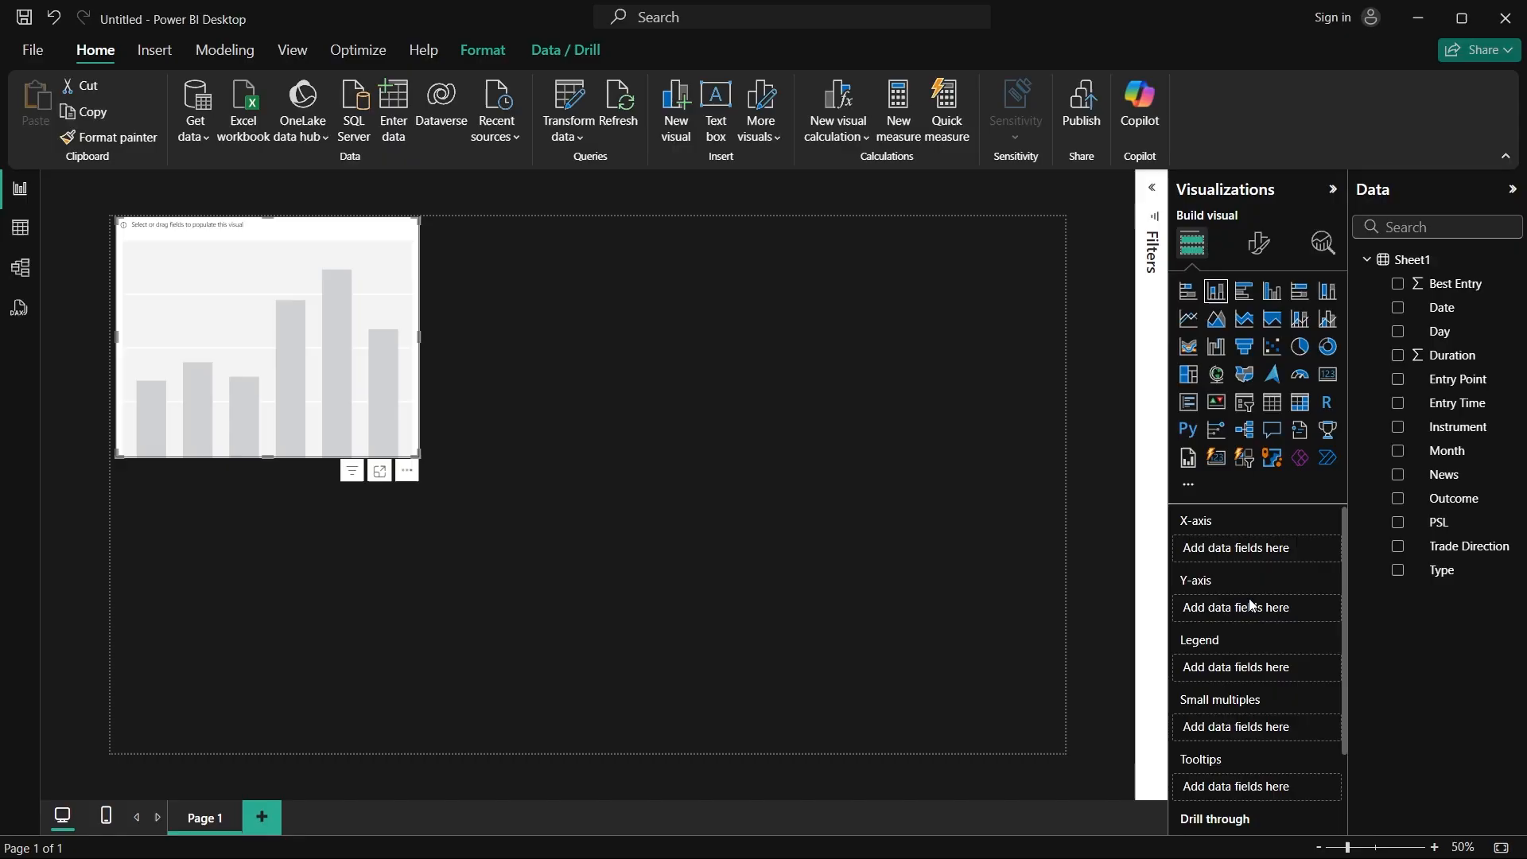
Step: Set the chart's X-axis to Month, its Y-axis to the count of Outcome, and its legend to Outcome
{"action": "scroll", "coordinate": [1224, 633], "scroll_direction": "down", "scroll_amount": 2}
{"action": "scroll", "coordinate": [1253, 611], "scroll_direction": "up", "scroll_amount": 2}
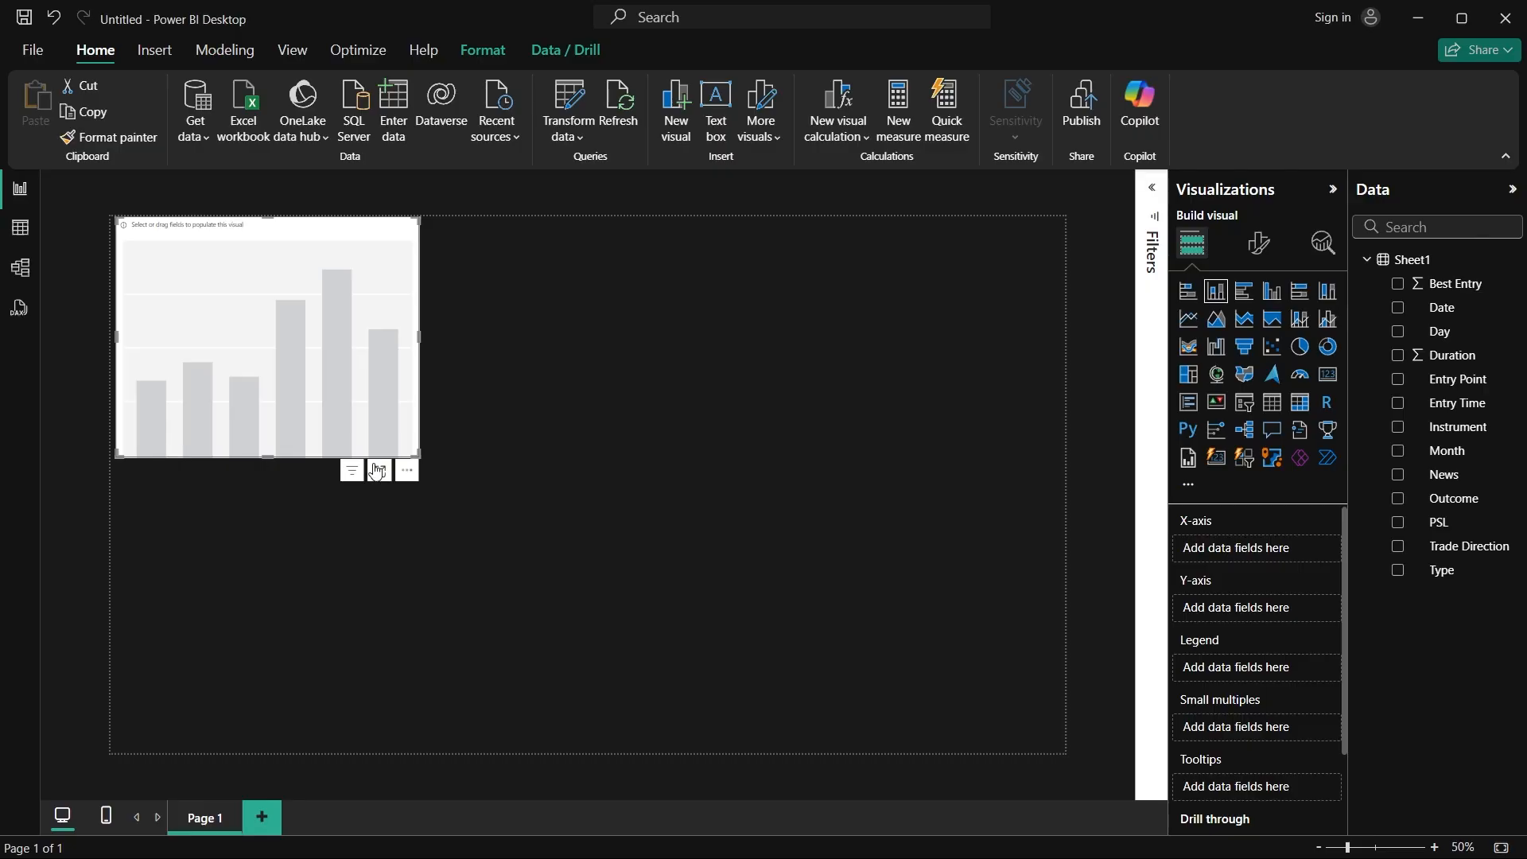
{"action": "left_click_drag", "start_coordinate": [1490, 470], "coordinate": [1229, 556]}
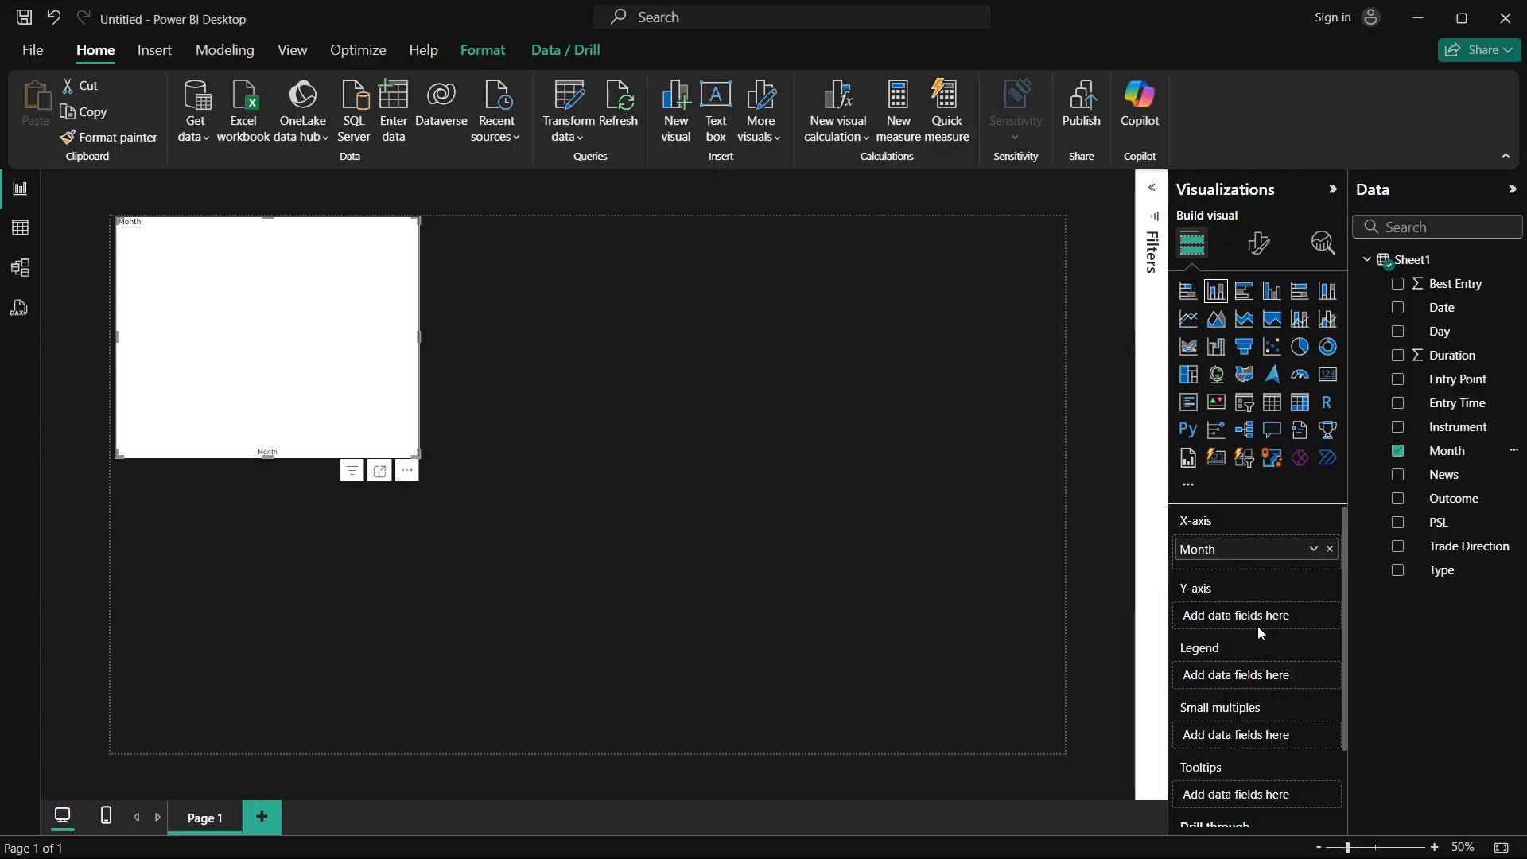
{"action": "left_click_drag", "start_coordinate": [1455, 499], "coordinate": [1272, 612]}
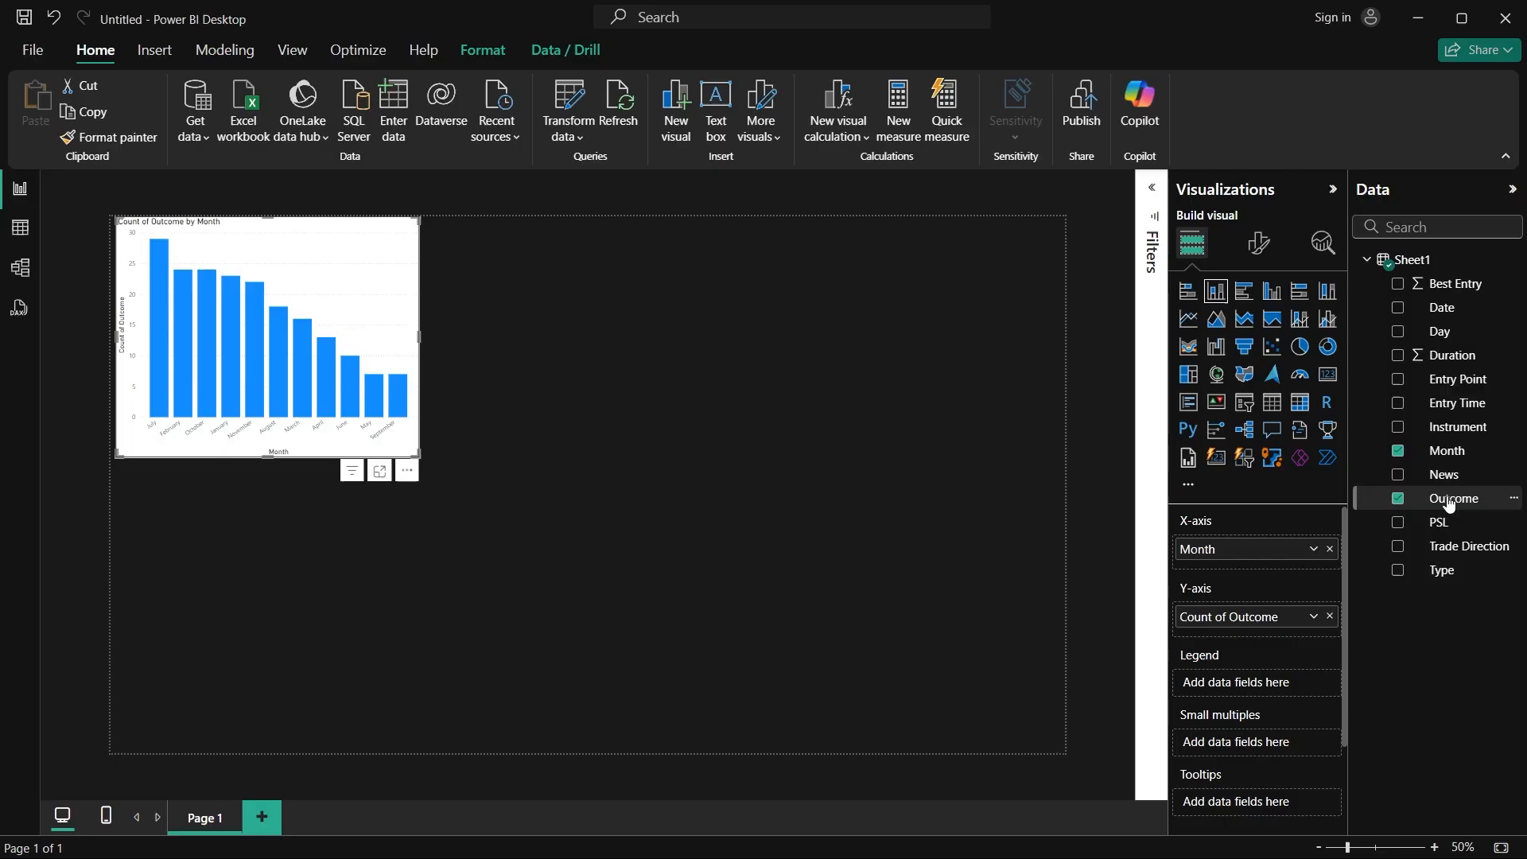
{"action": "left_click_drag", "start_coordinate": [1453, 498], "coordinate": [1272, 688]}
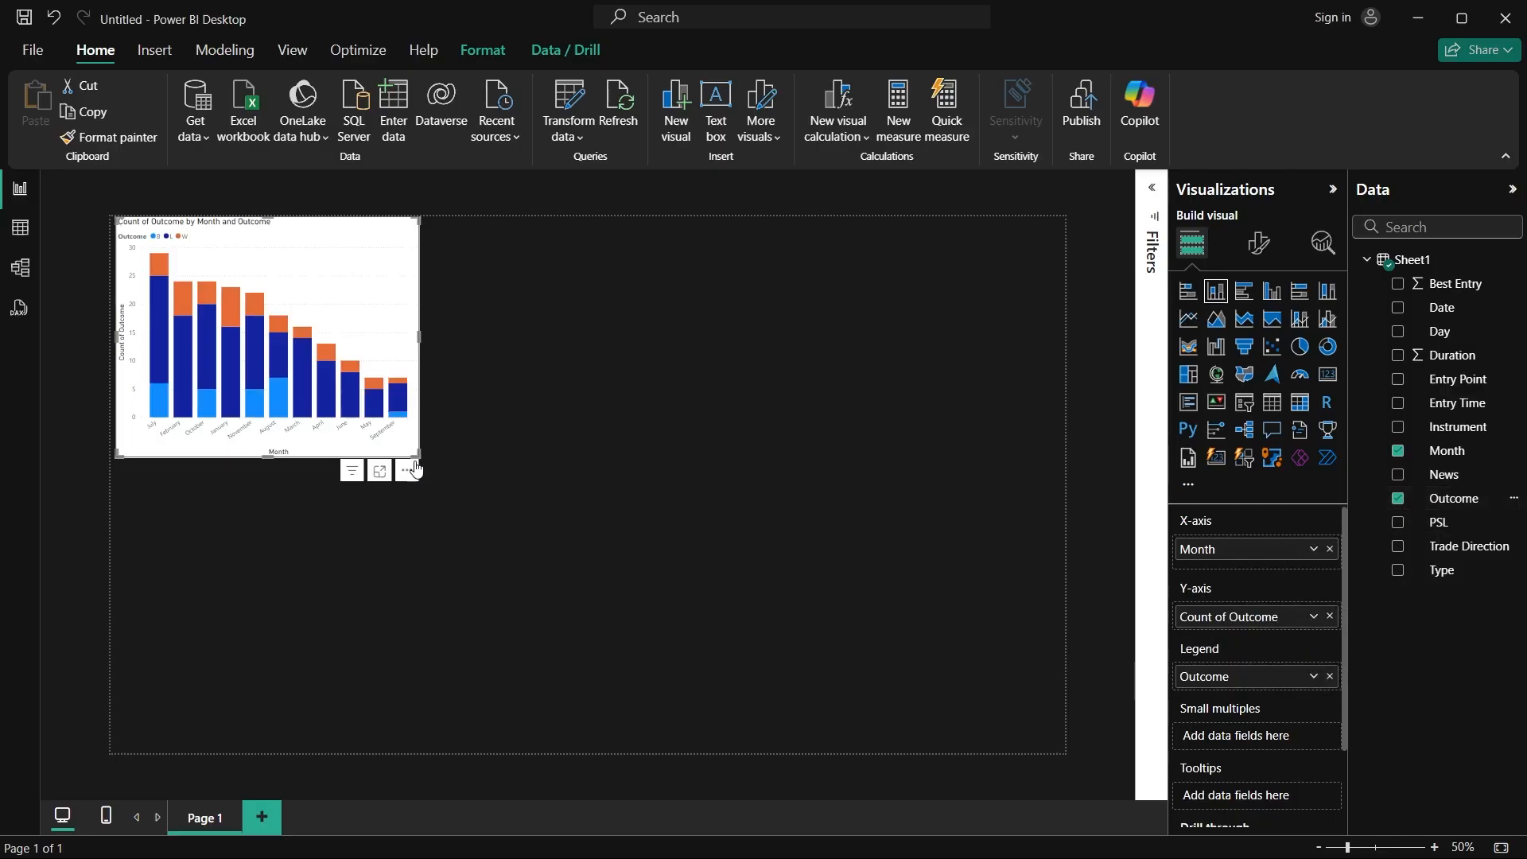
Step: Enlarge the stacked column chart to cover most of the report page, and deselect it to inspect the columns
{"action": "left_click_drag", "start_coordinate": [423, 455], "coordinate": [951, 630]}
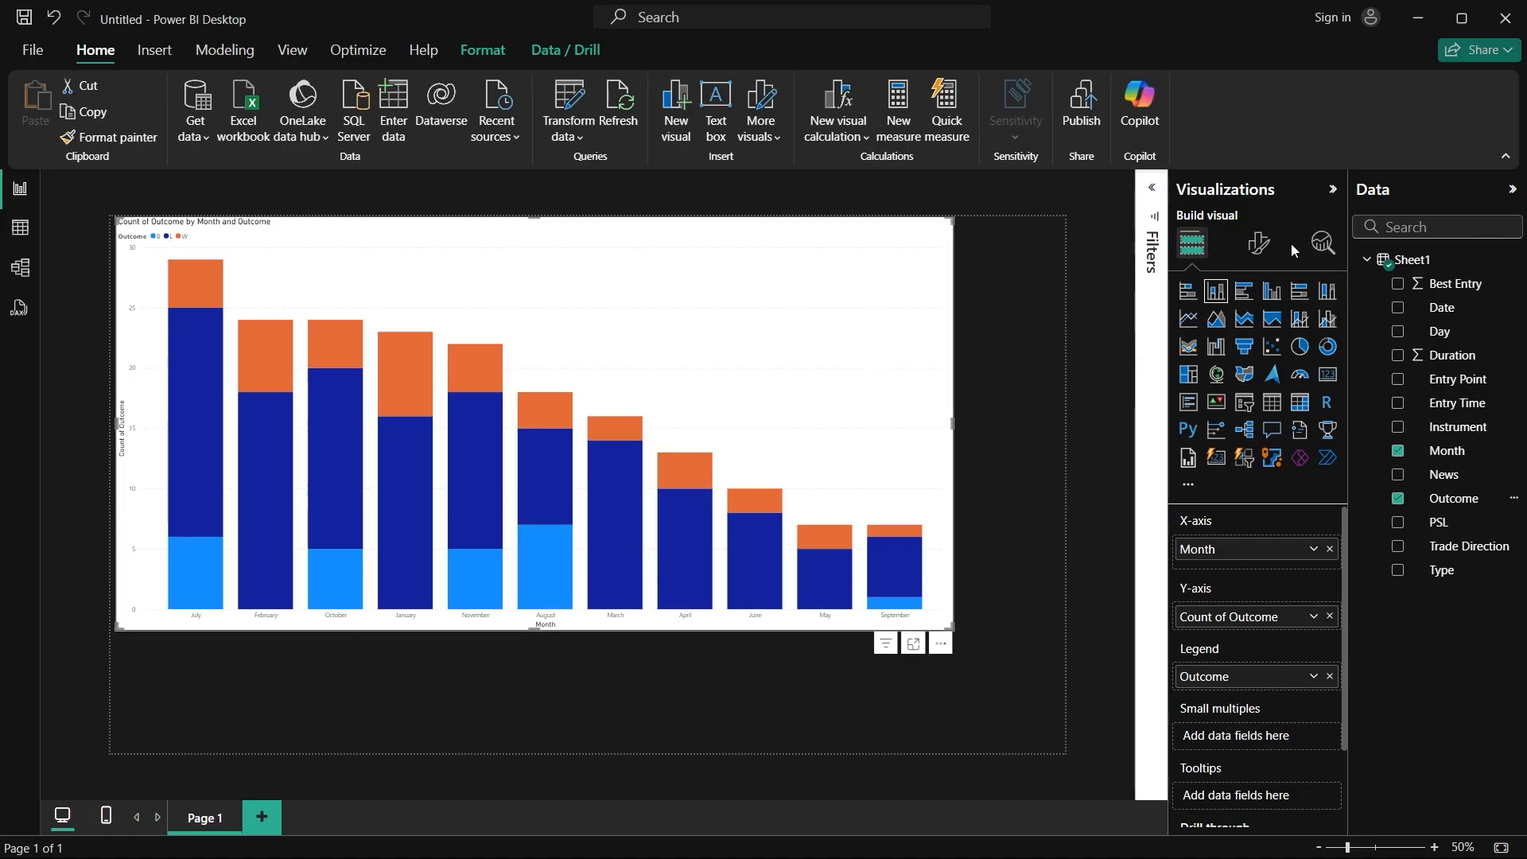
{"action": "left_click", "coordinate": [1258, 242]}
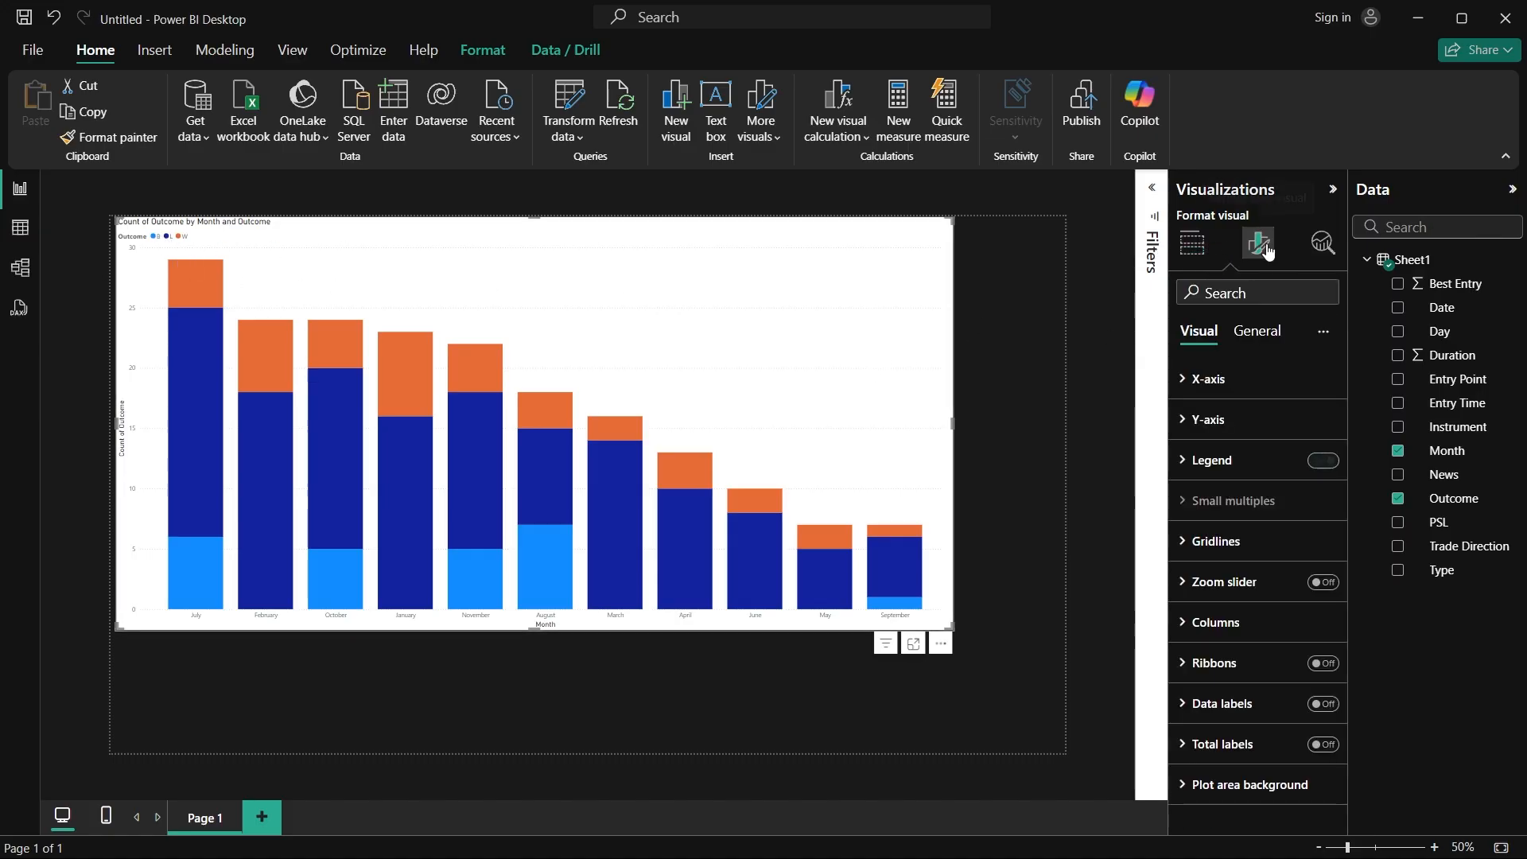
{"action": "left_click", "coordinate": [1016, 291]}
{"action": "scroll", "coordinate": [384, 288], "scroll_direction": "up", "scroll_amount": 2}
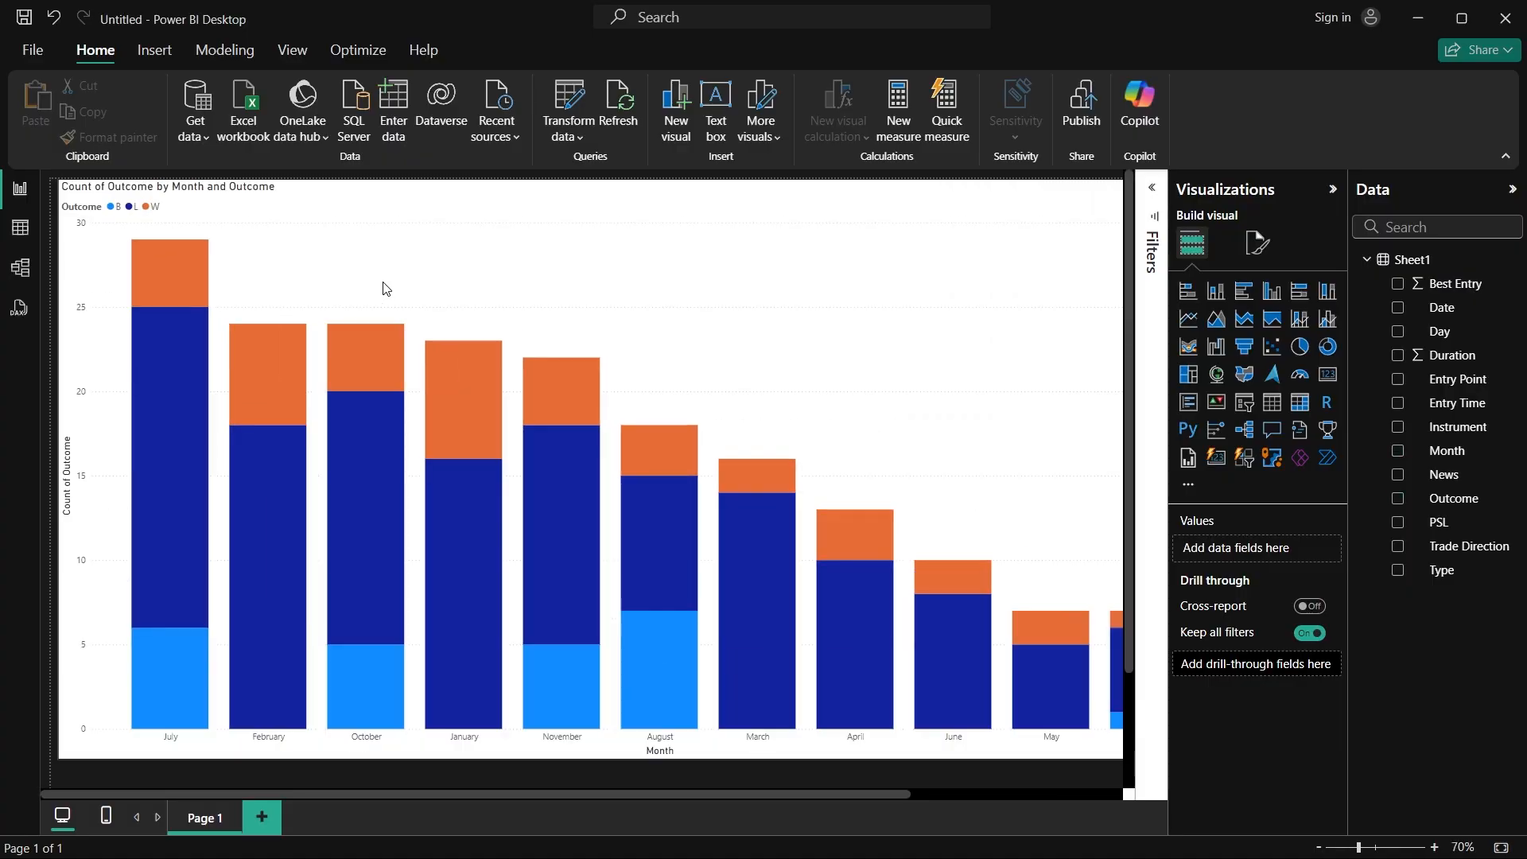
{"action": "scroll", "coordinate": [385, 288], "scroll_direction": "down", "scroll_amount": 1}
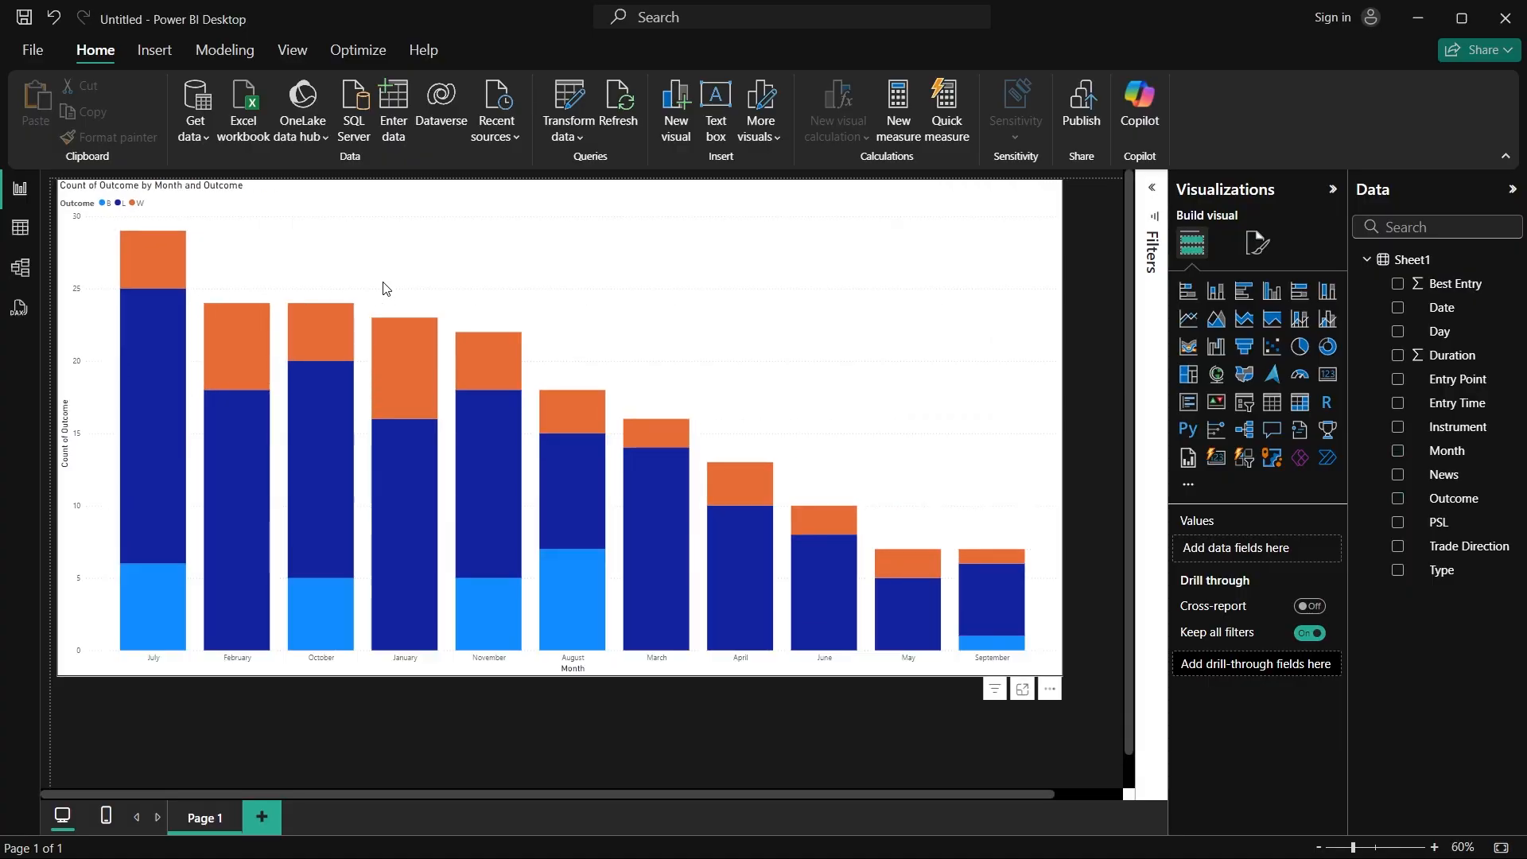
Step: Examine the outcome counts in the monthly stacked column chart, checking the columns for July, February, January and November
{"action": "left_click", "coordinate": [1063, 679]}
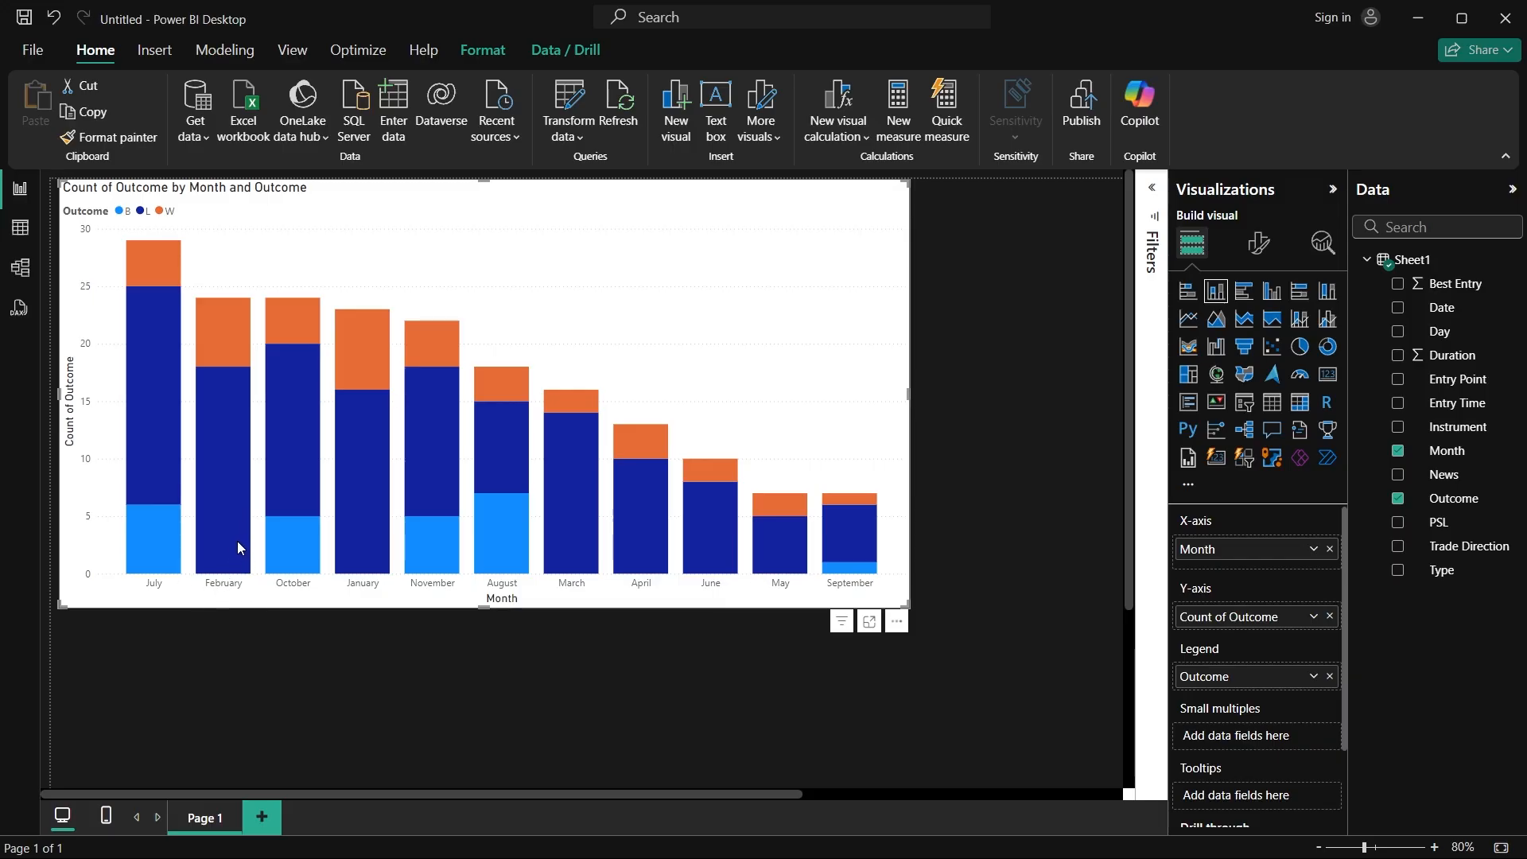
{"action": "mouse_move", "coordinate": [239, 548]}
{"action": "mouse_move", "coordinate": [429, 535]}
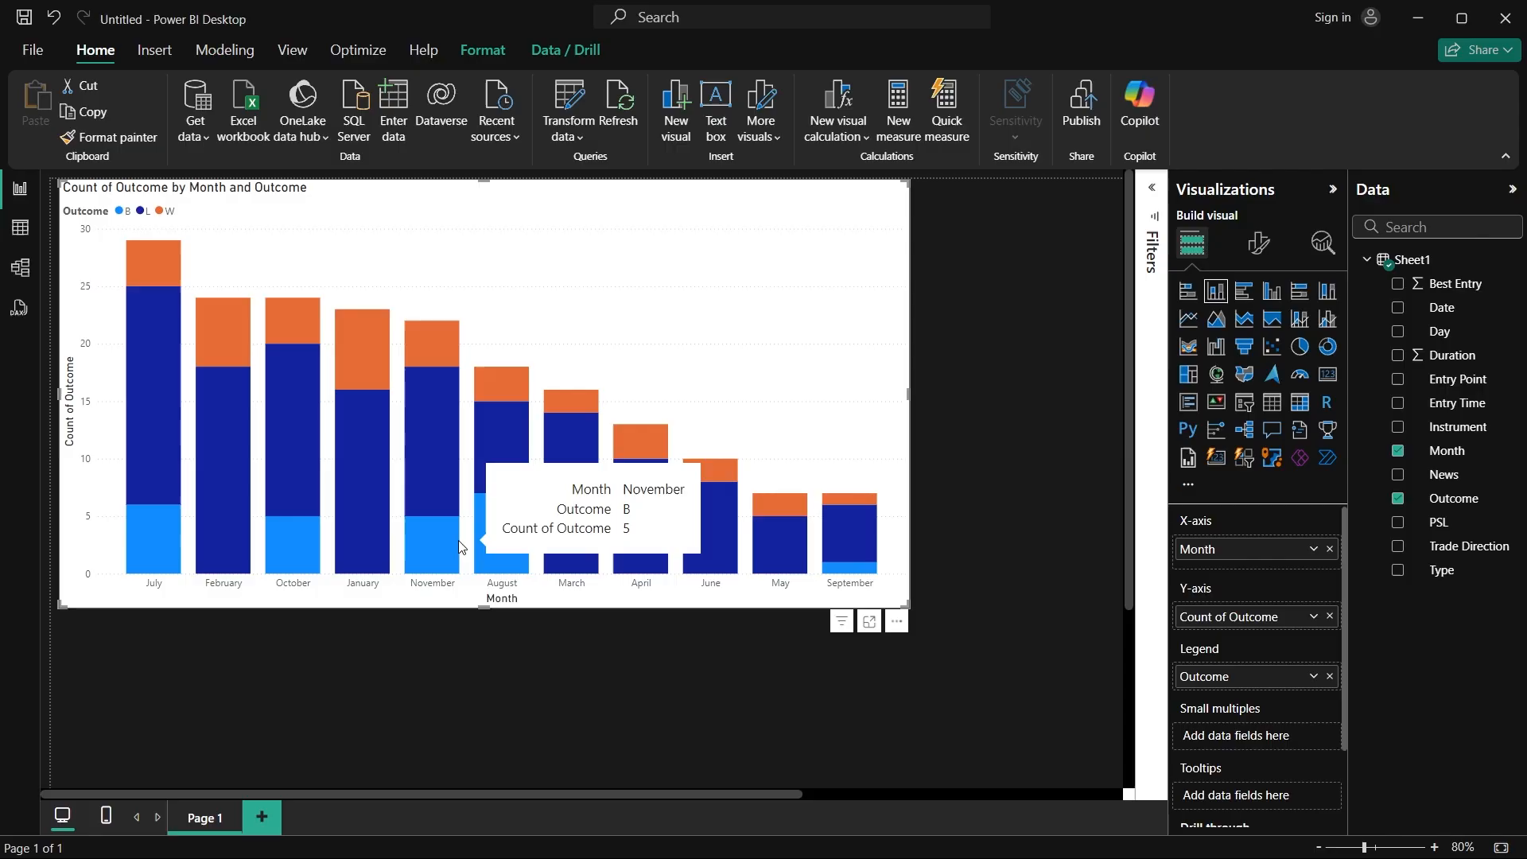
{"action": "mouse_move", "coordinate": [393, 327]}
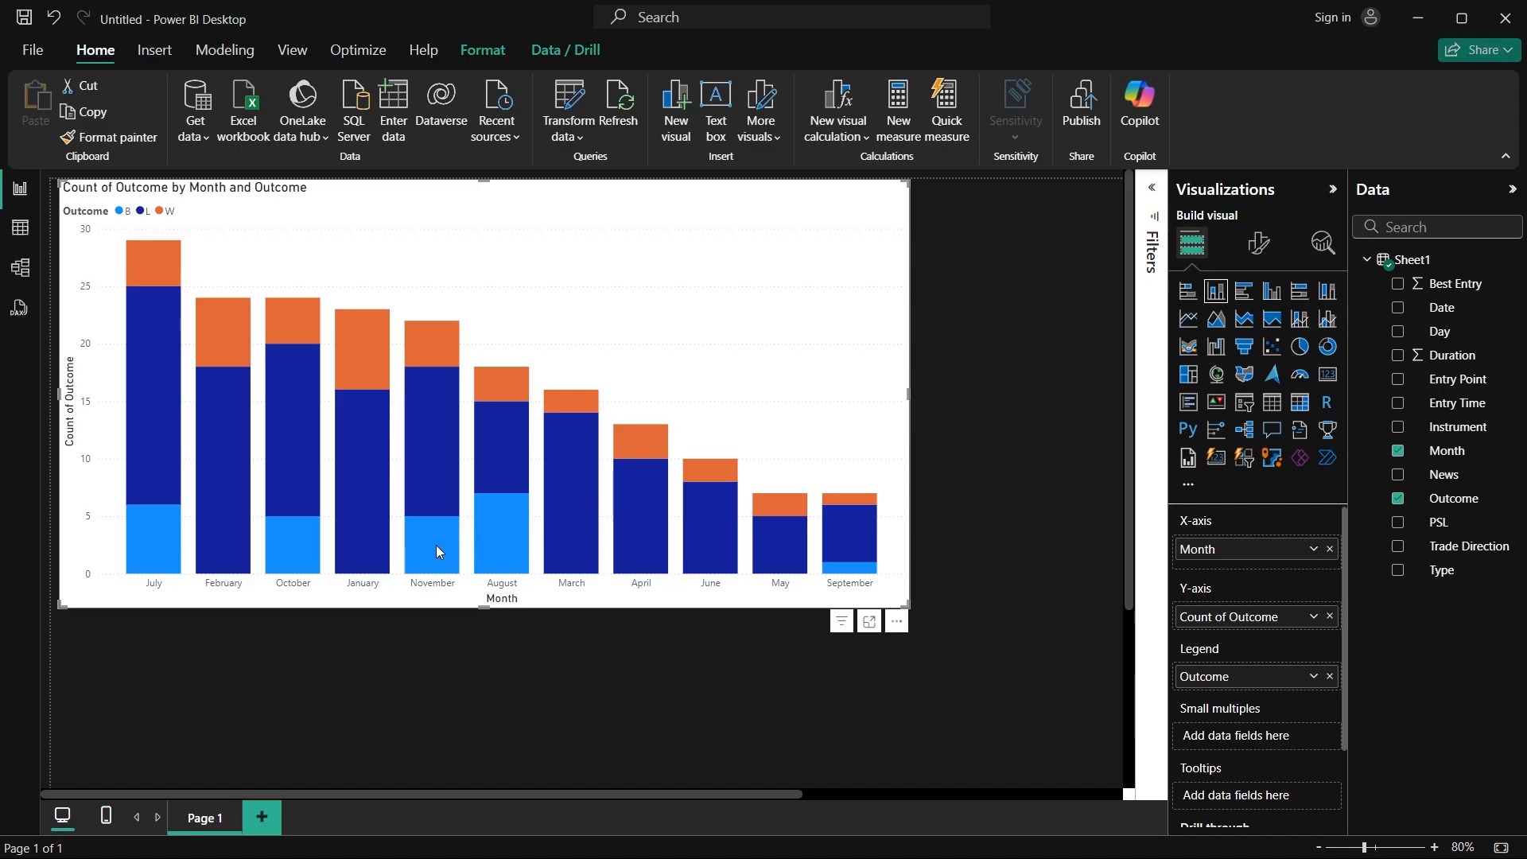
{"action": "mouse_move", "coordinate": [367, 355]}
{"action": "mouse_move", "coordinate": [216, 475]}
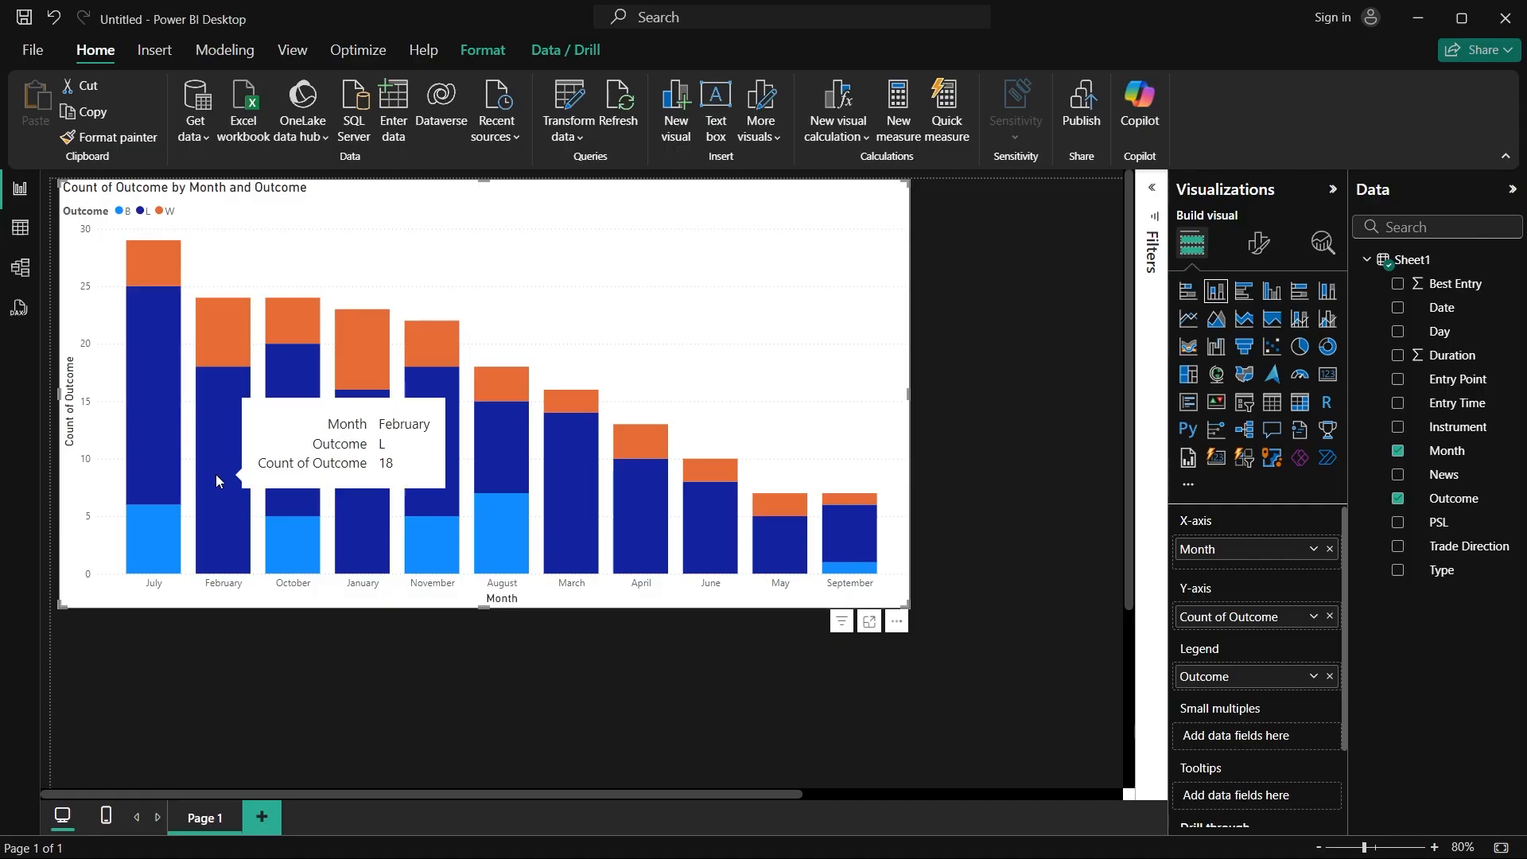
{"action": "mouse_move", "coordinate": [158, 418]}
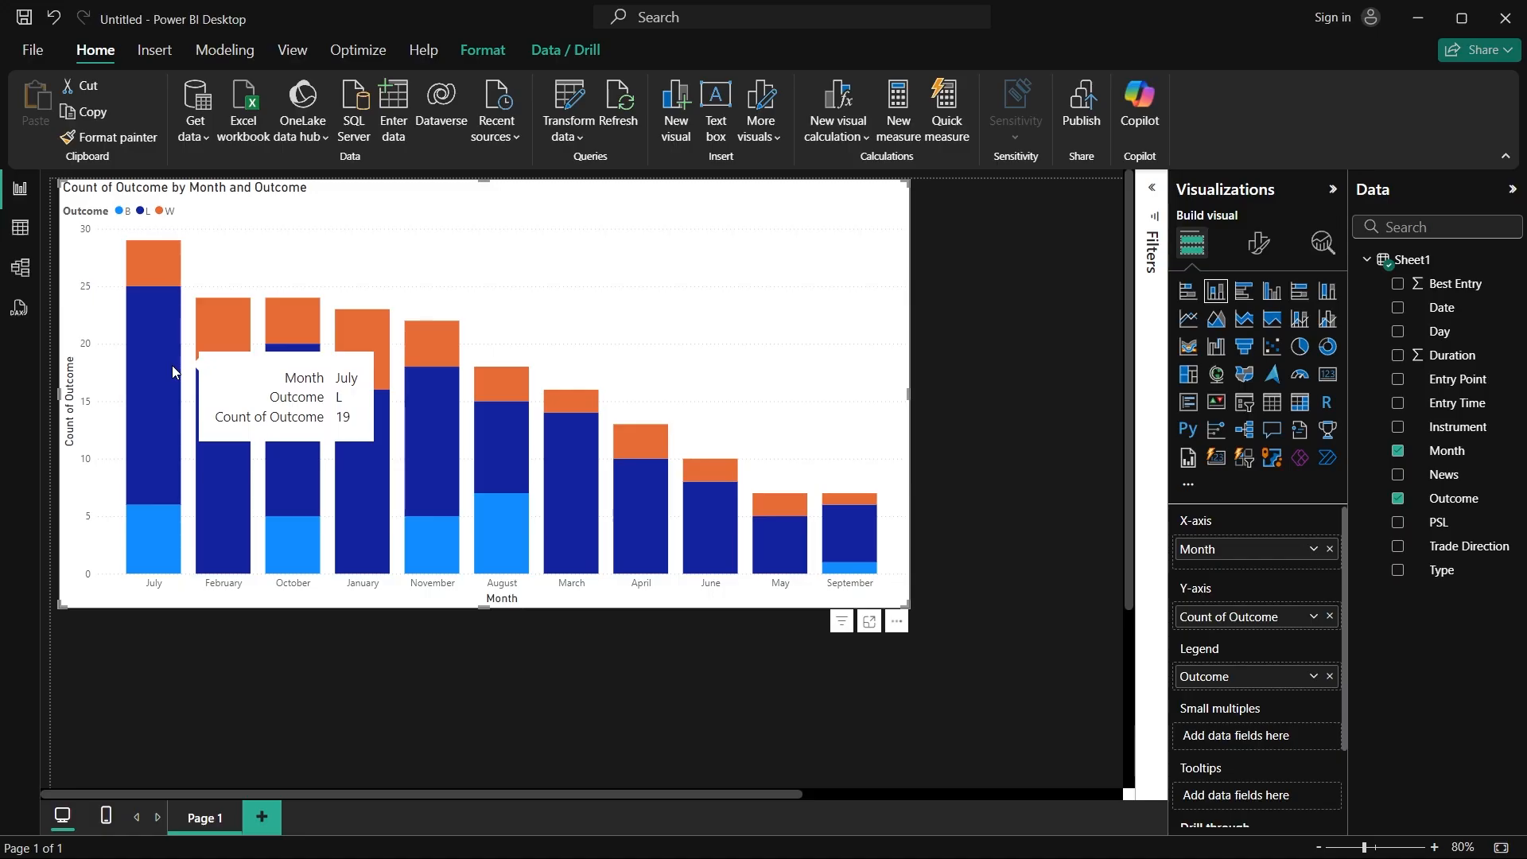
Step: Shrink the stacked column chart to about a third of the page width and deselect it
{"action": "left_click_drag", "start_coordinate": [907, 607], "coordinate": [507, 463]}
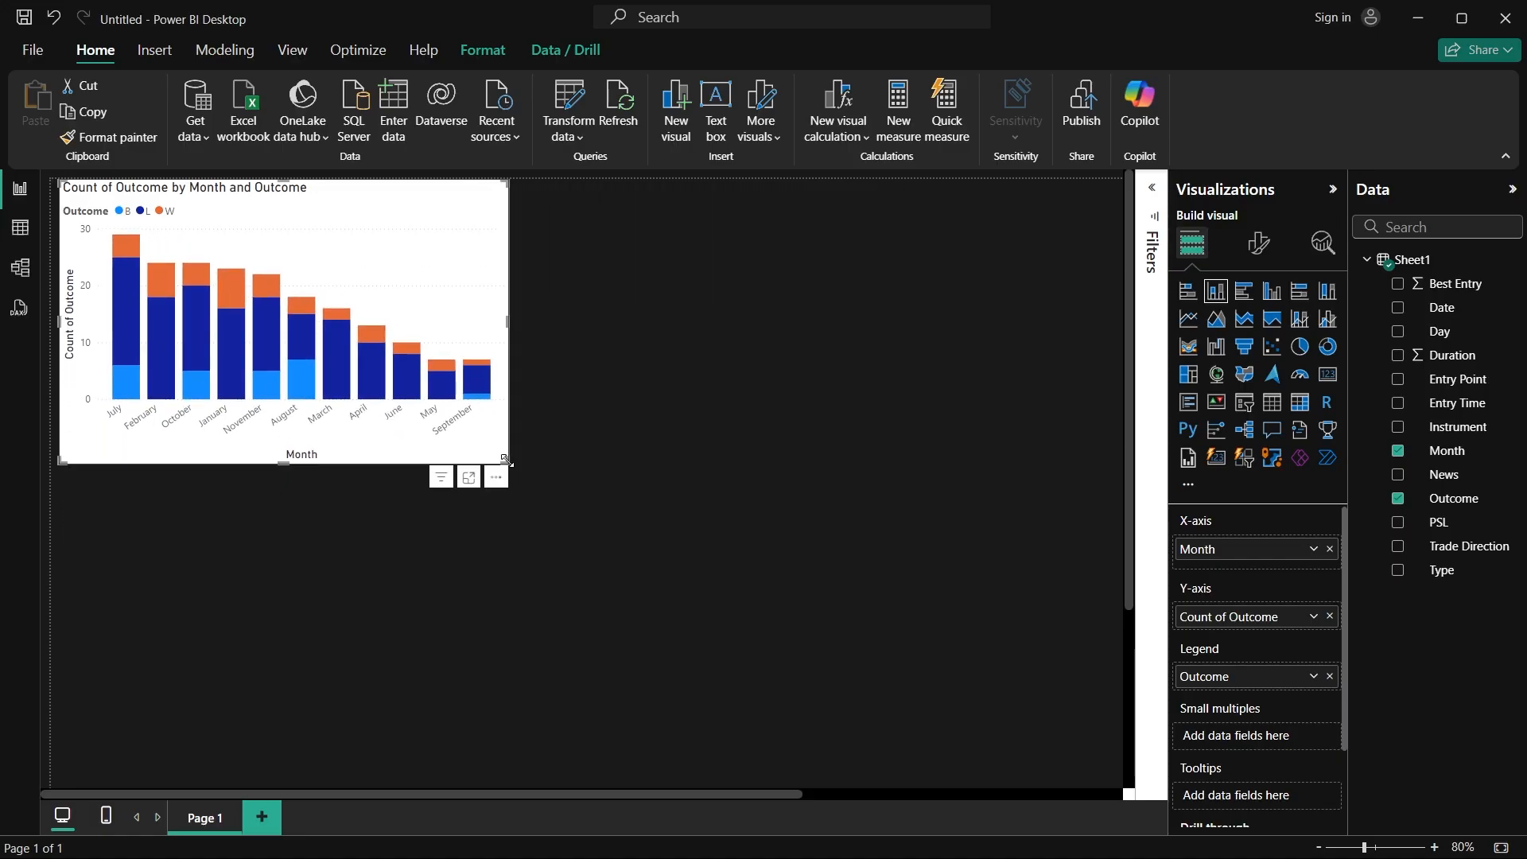
{"action": "left_click", "coordinate": [591, 413]}
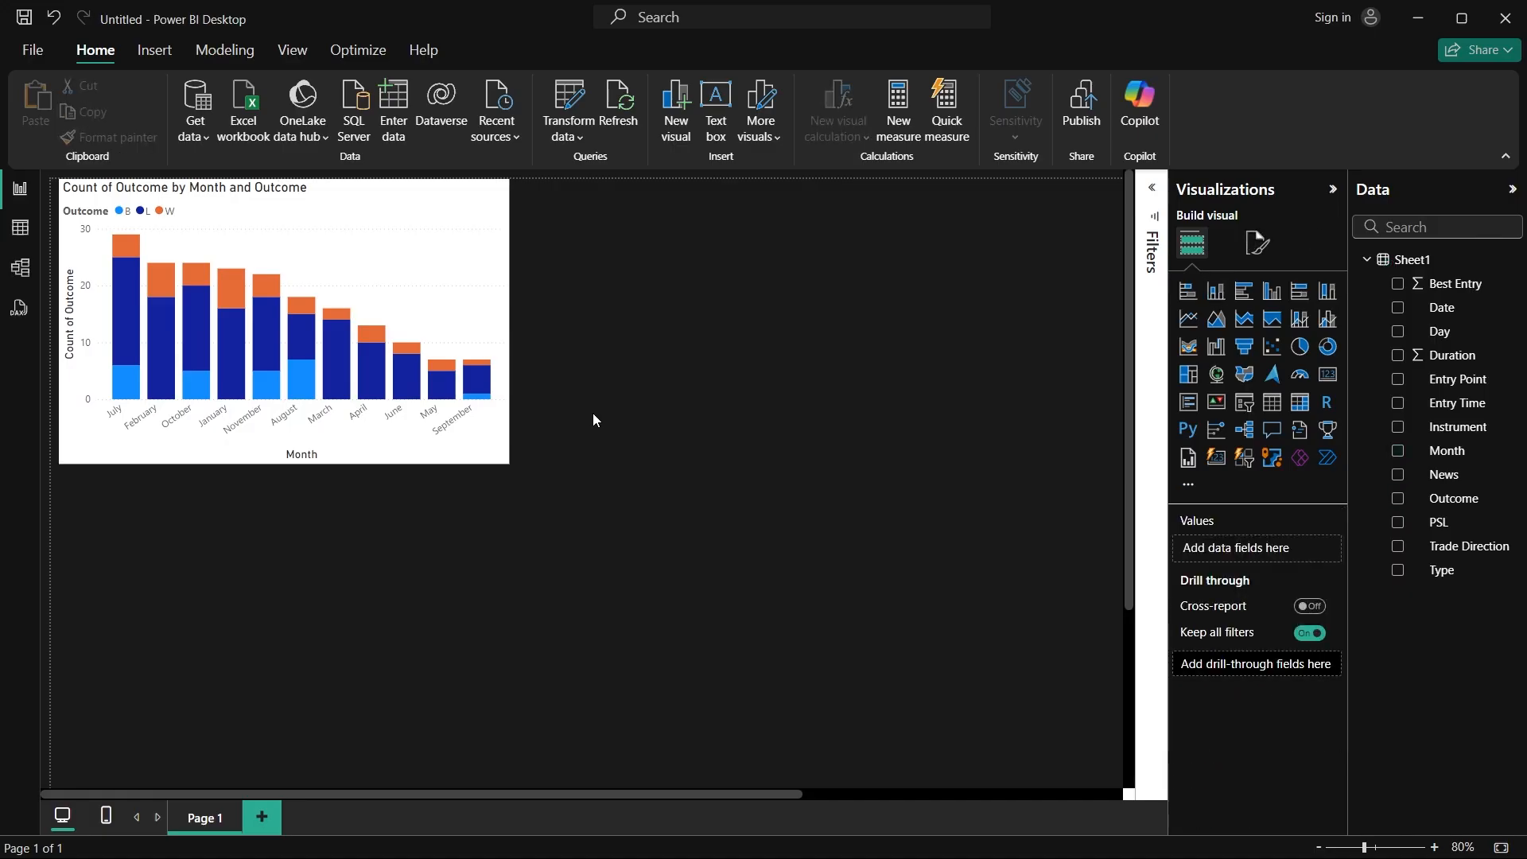
{"action": "scroll", "coordinate": [593, 412], "scroll_direction": "down", "scroll_amount": 2}
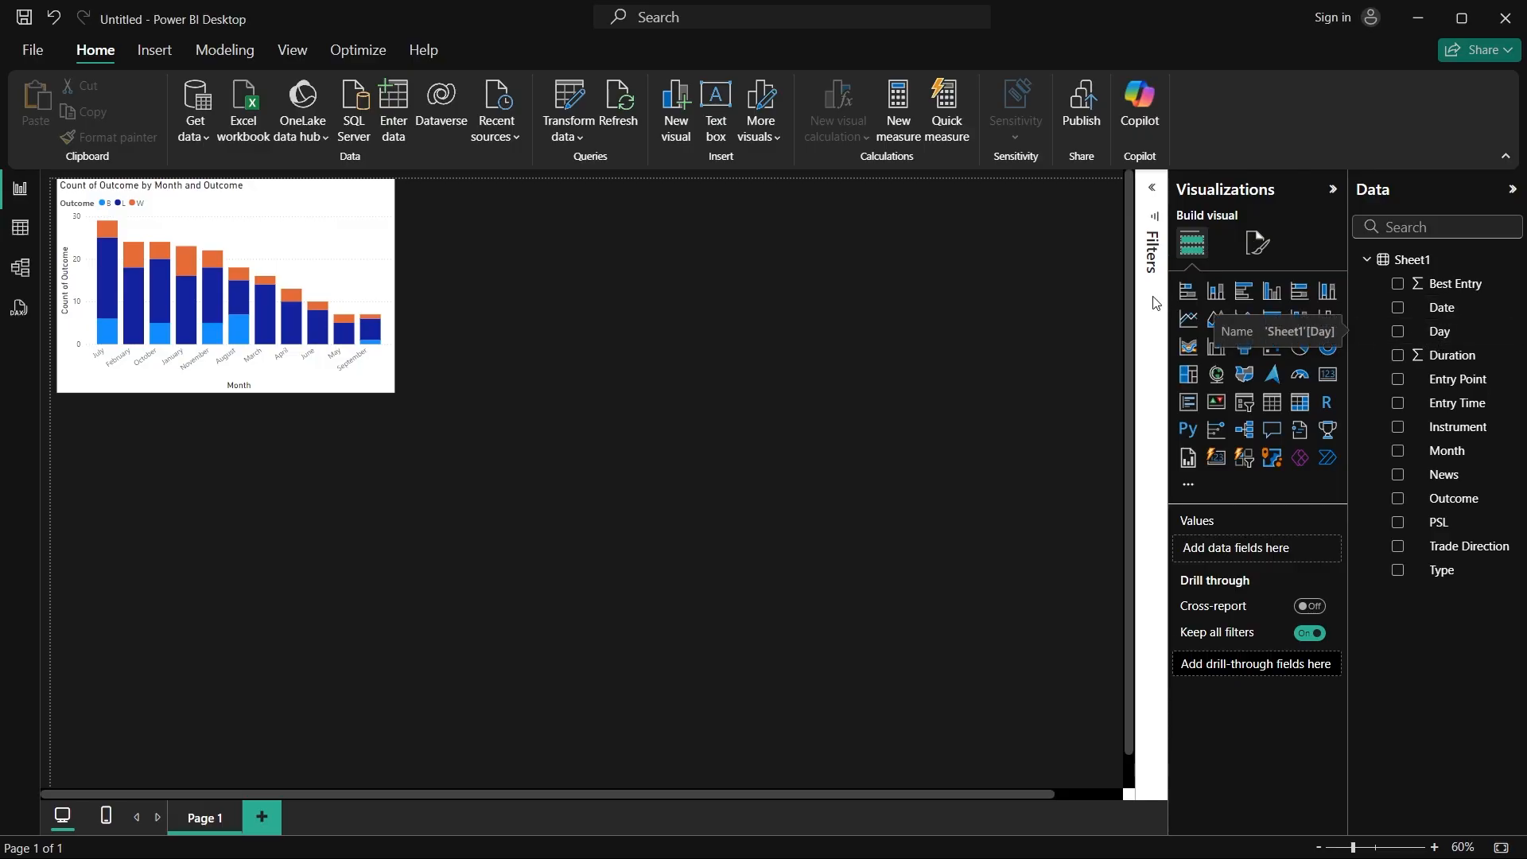
Step: Add a stacked bar chart below the column chart with Day on the Y-axis, count of Outcome on the X-axis, and Outcome as legend
{"action": "left_click", "coordinate": [1192, 295]}
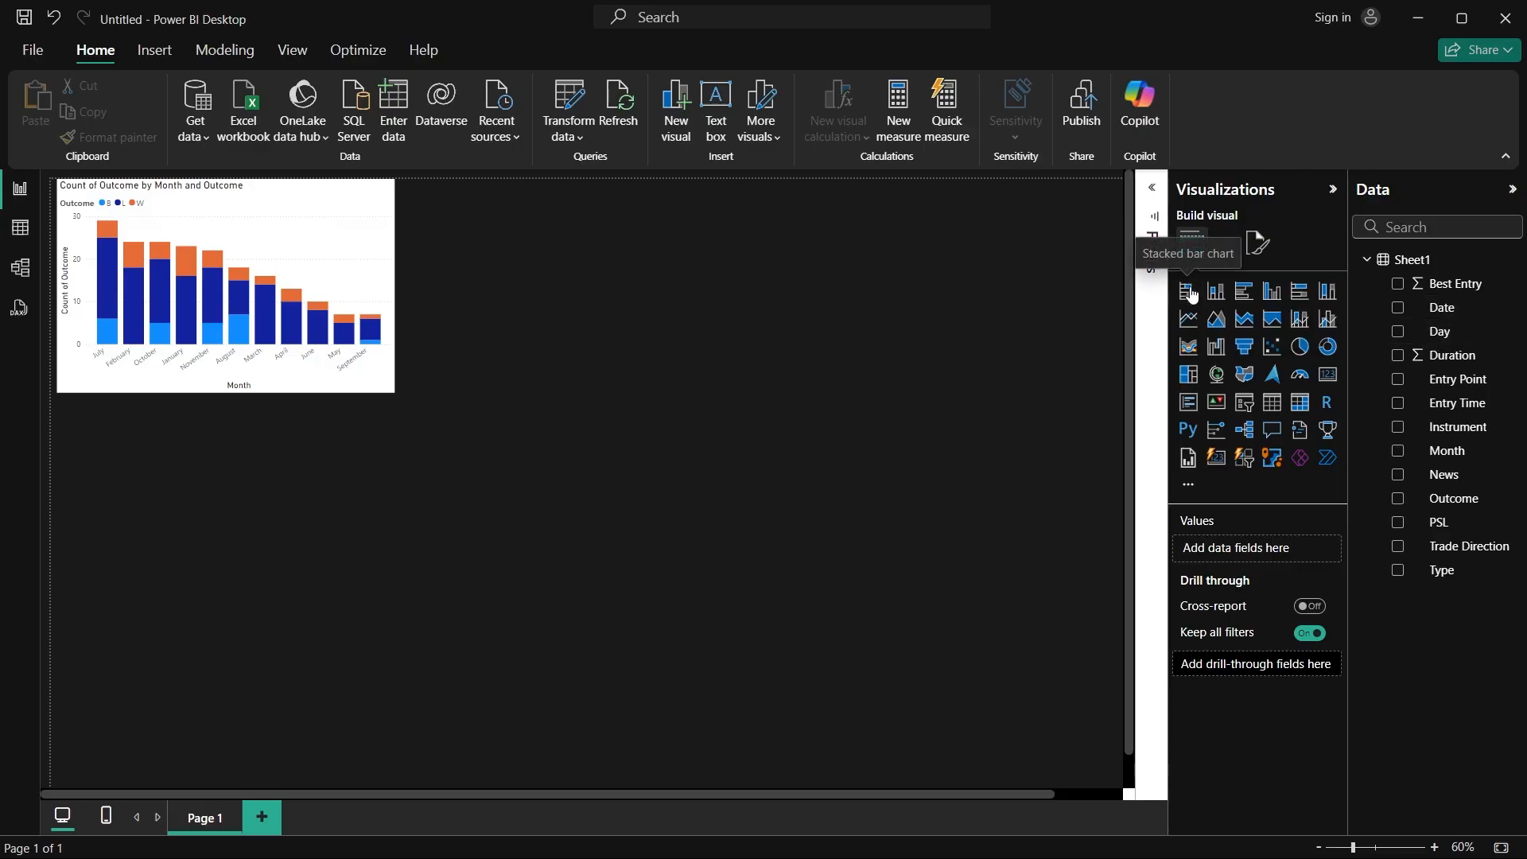
{"action": "mouse_move", "coordinate": [192, 507]}
{"action": "left_mouse_down"}
{"action": "mouse_move", "coordinate": [253, 510]}
{"action": "mouse_move", "coordinate": [167, 516]}
{"action": "mouse_move", "coordinate": [171, 499]}
{"action": "left_mouse_up"}
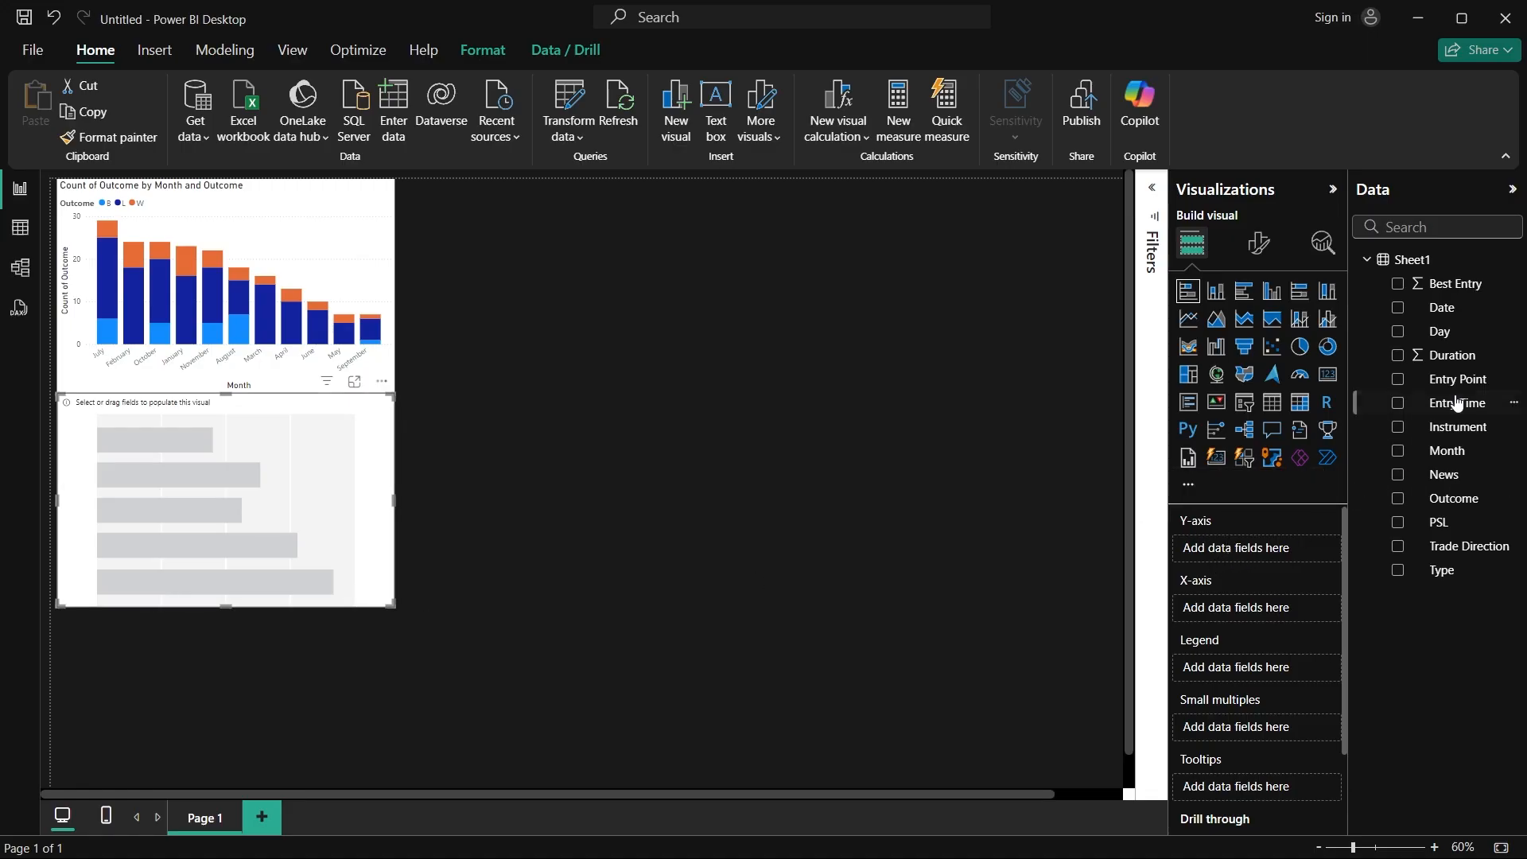
{"action": "left_click_drag", "start_coordinate": [1456, 334], "coordinate": [1262, 545]}
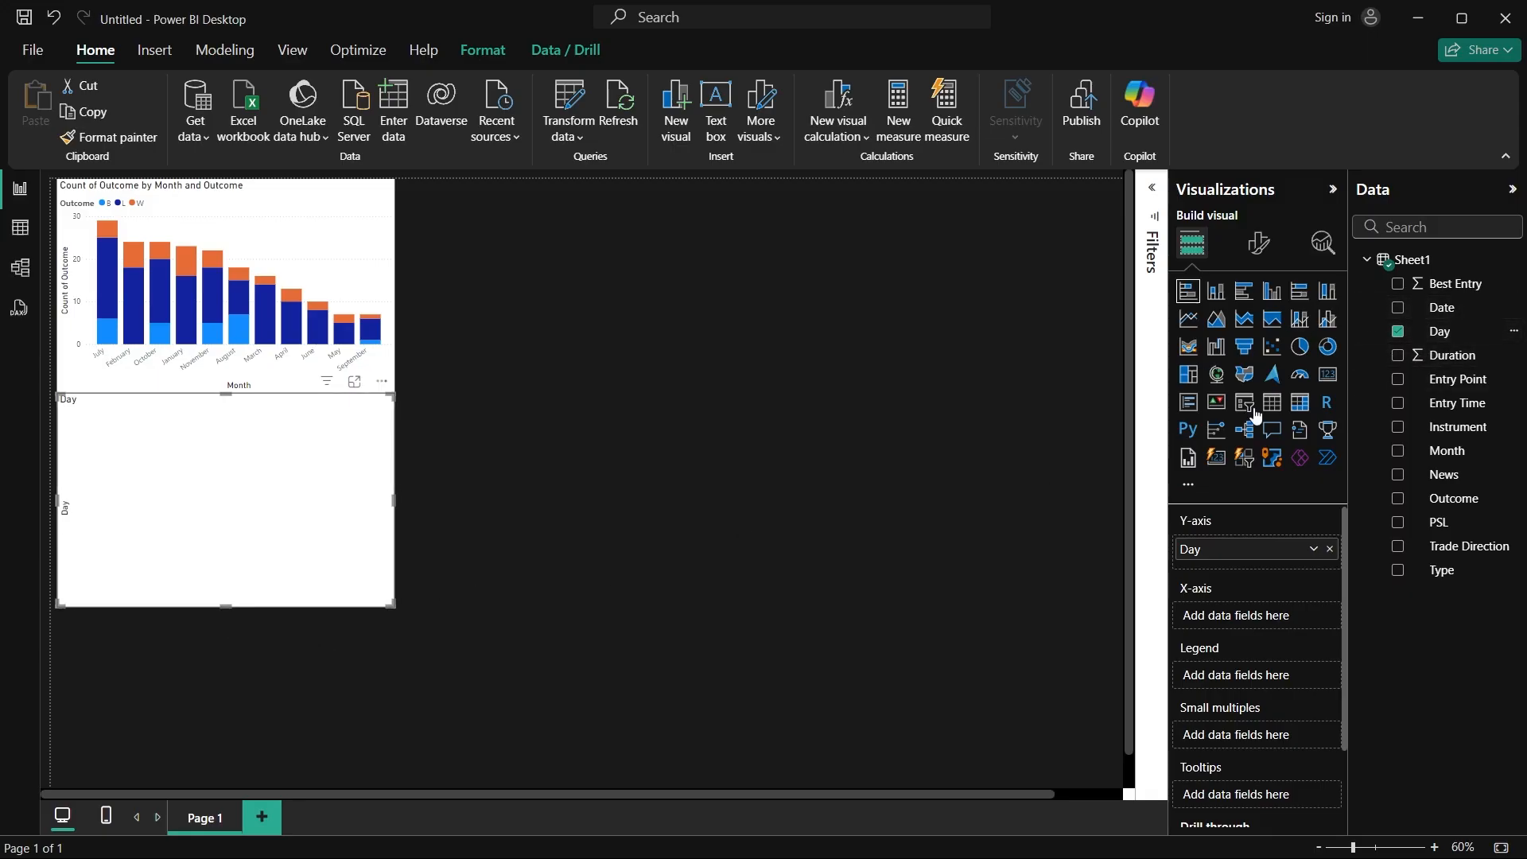
{"action": "left_click_drag", "start_coordinate": [1454, 507], "coordinate": [1274, 623]}
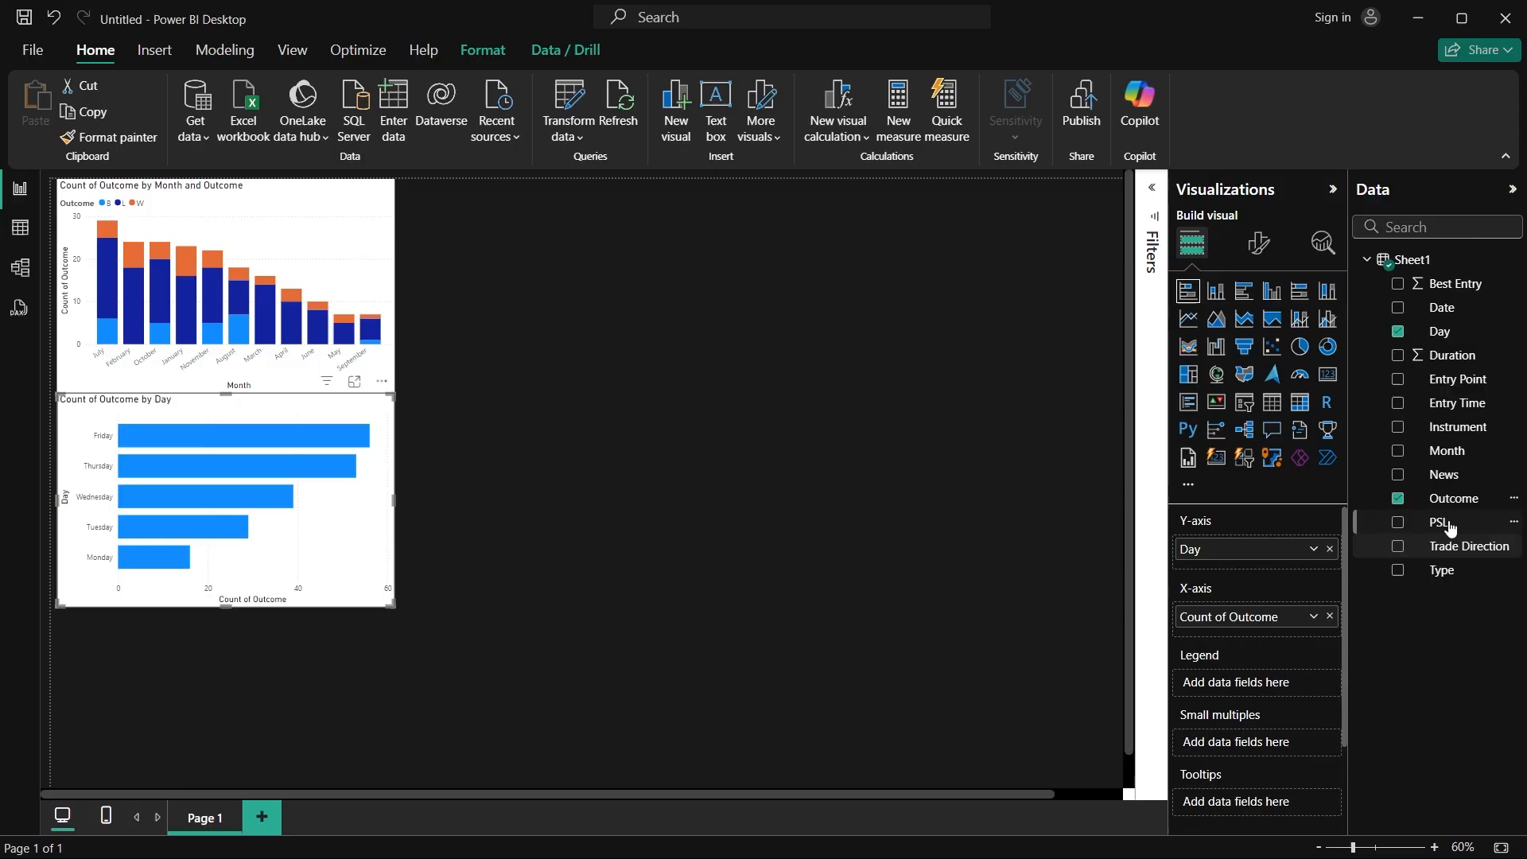
{"action": "left_click_drag", "start_coordinate": [1446, 501], "coordinate": [1264, 689]}
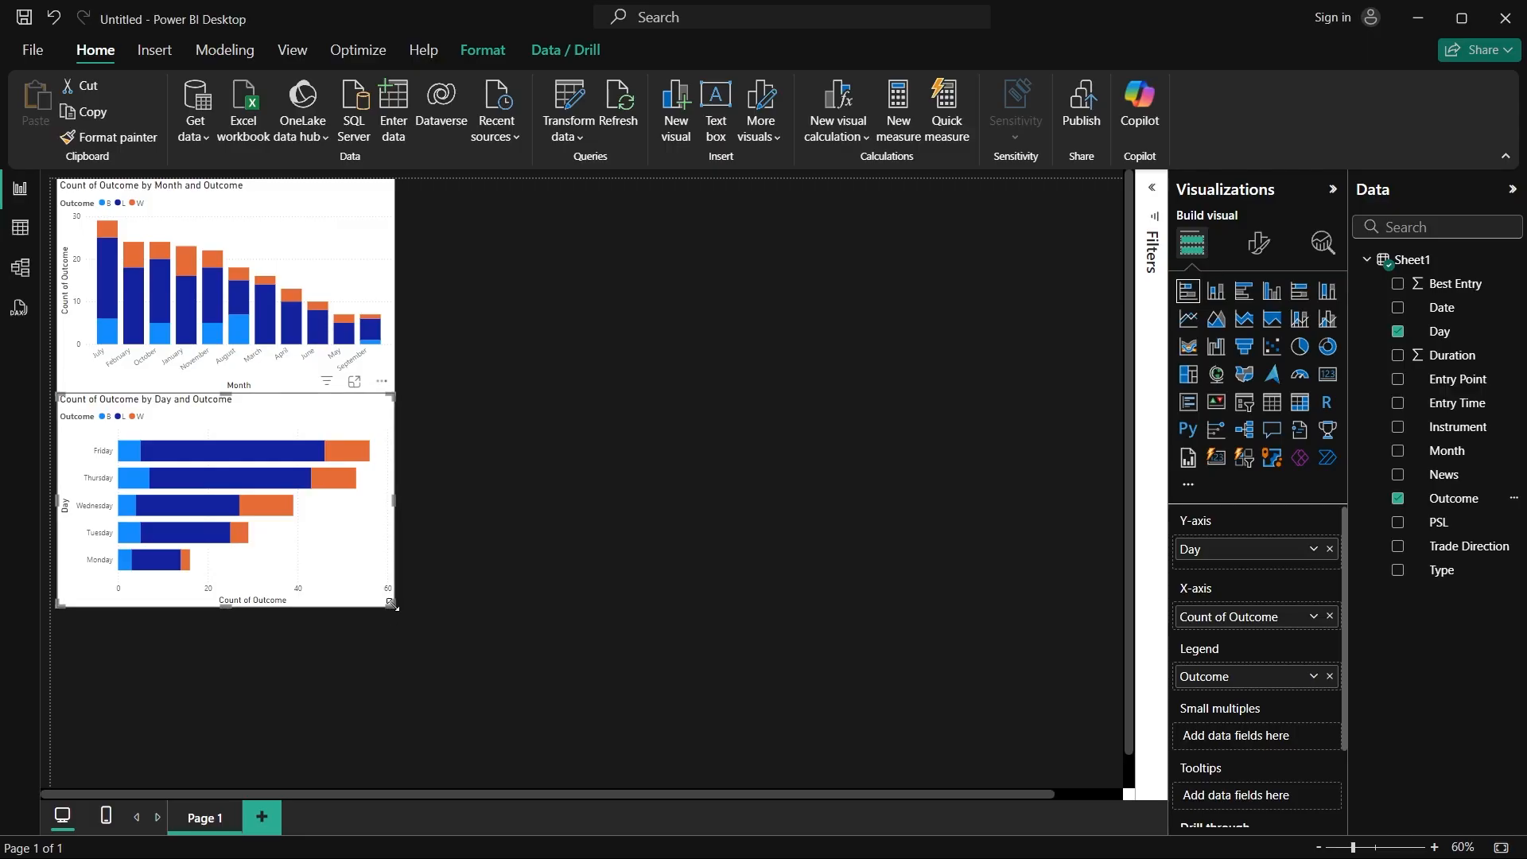
Step: Enlarge the day-of-week bar chart to cover most of the page and inspect its outcome segments
{"action": "left_click_drag", "start_coordinate": [391, 604], "coordinate": [487, 687]}
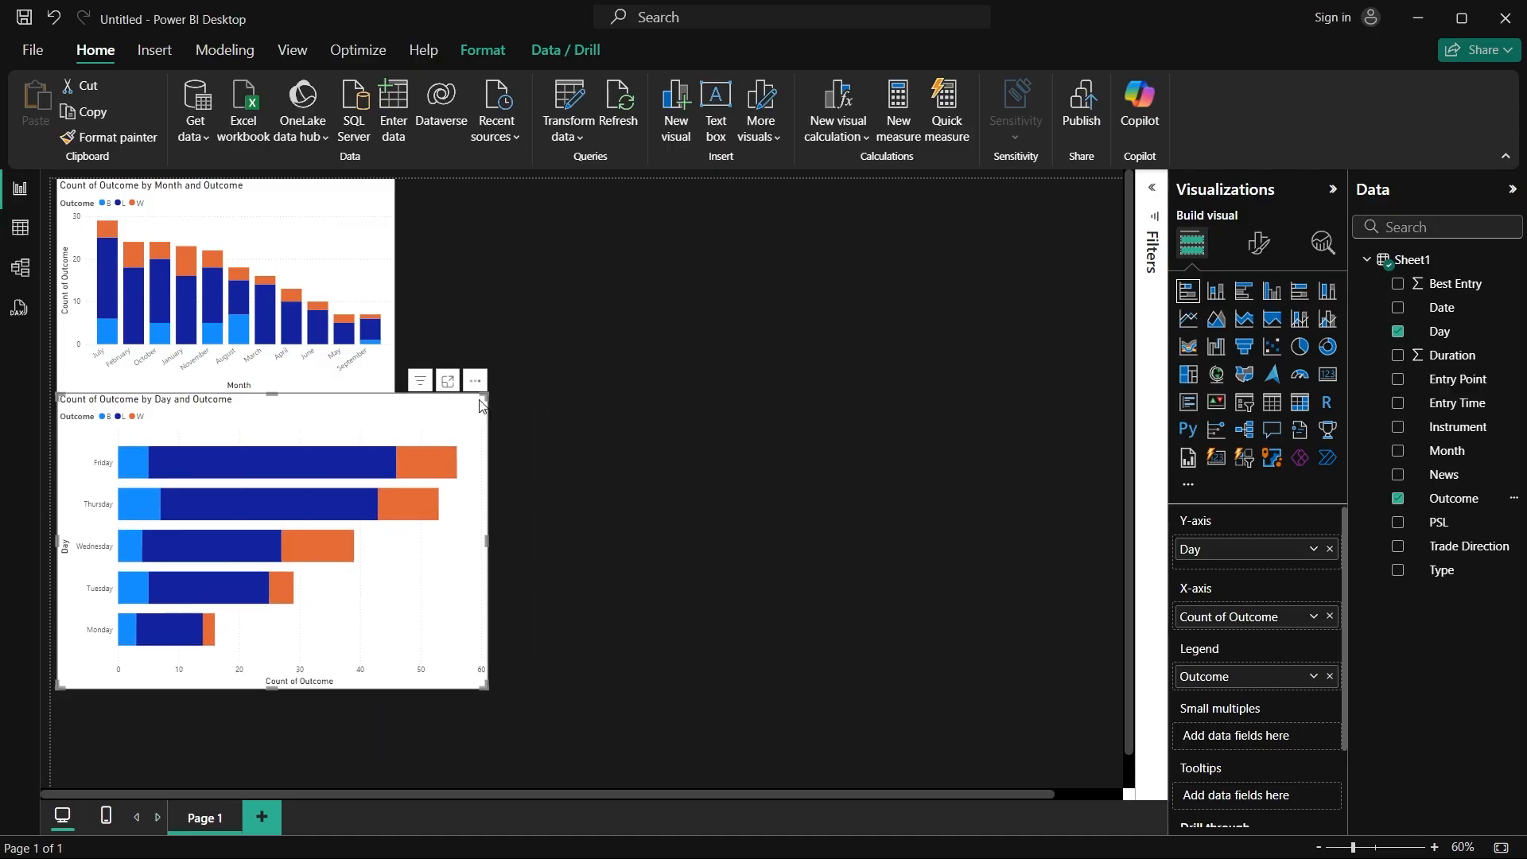
{"action": "left_click_drag", "start_coordinate": [484, 396], "coordinate": [913, 225]}
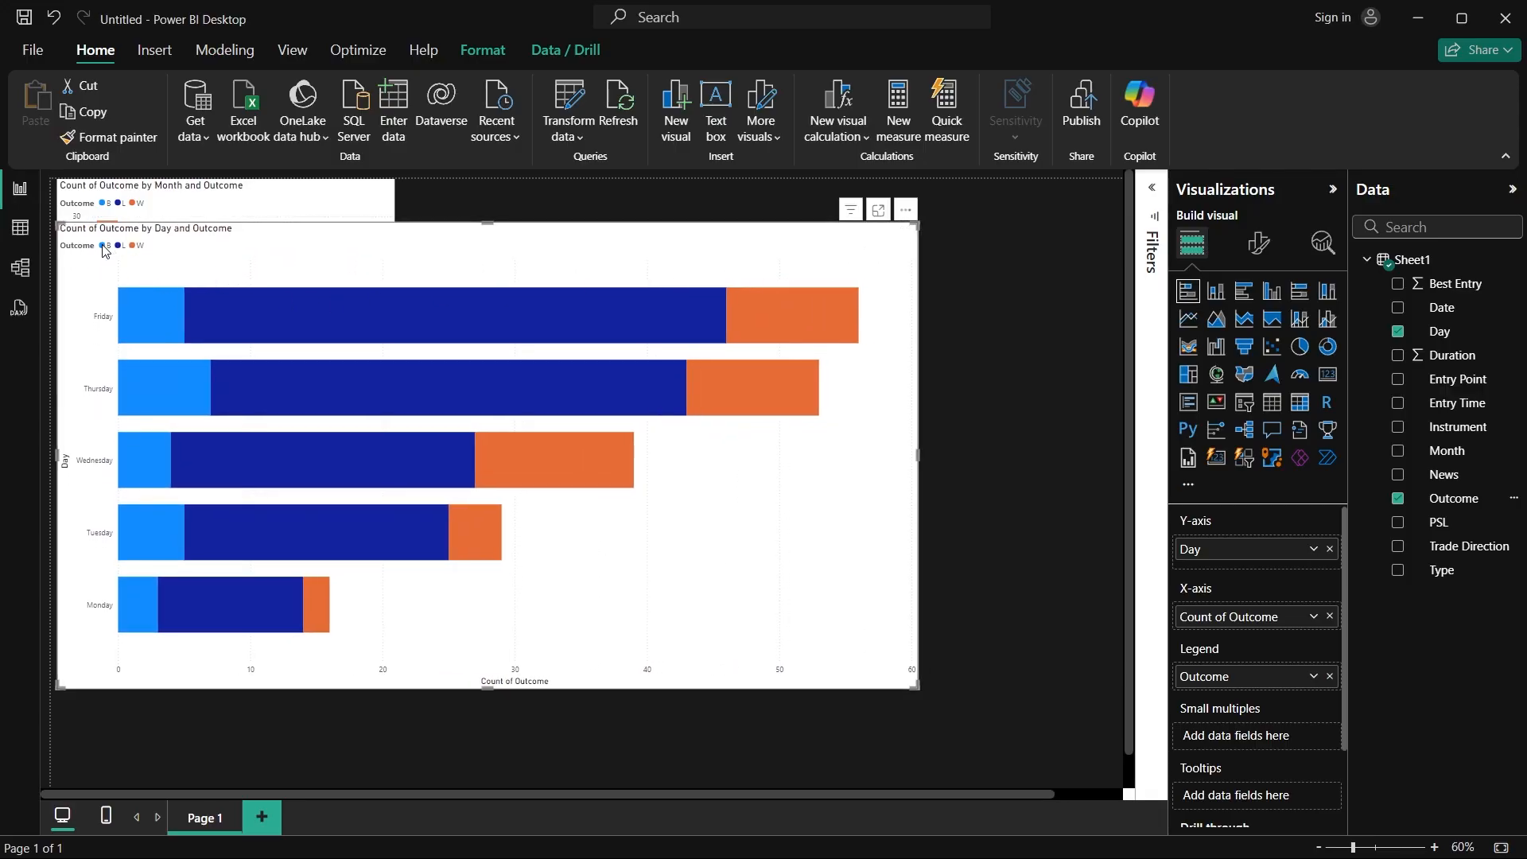
{"action": "mouse_move", "coordinate": [815, 326]}
{"action": "mouse_move", "coordinate": [577, 456]}
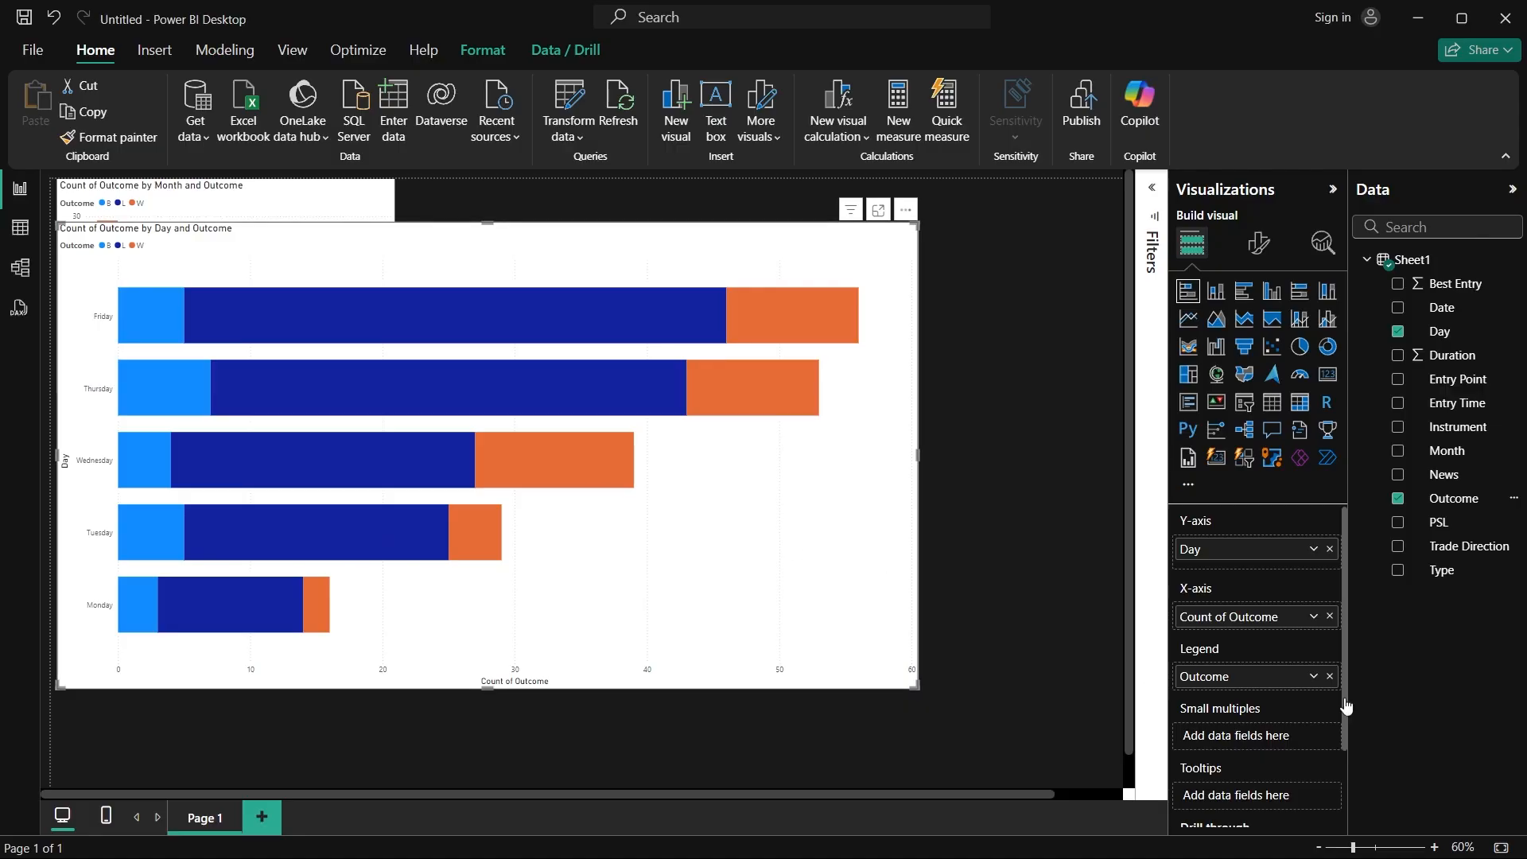
Step: Open the Recap2 report, dismiss the auto-recovery notice, and examine its Wins vs Losses by day of the week chart
{"action": "left_click", "coordinate": [1525, 851]}
{"action": "double_click", "coordinate": [1327, 449]}
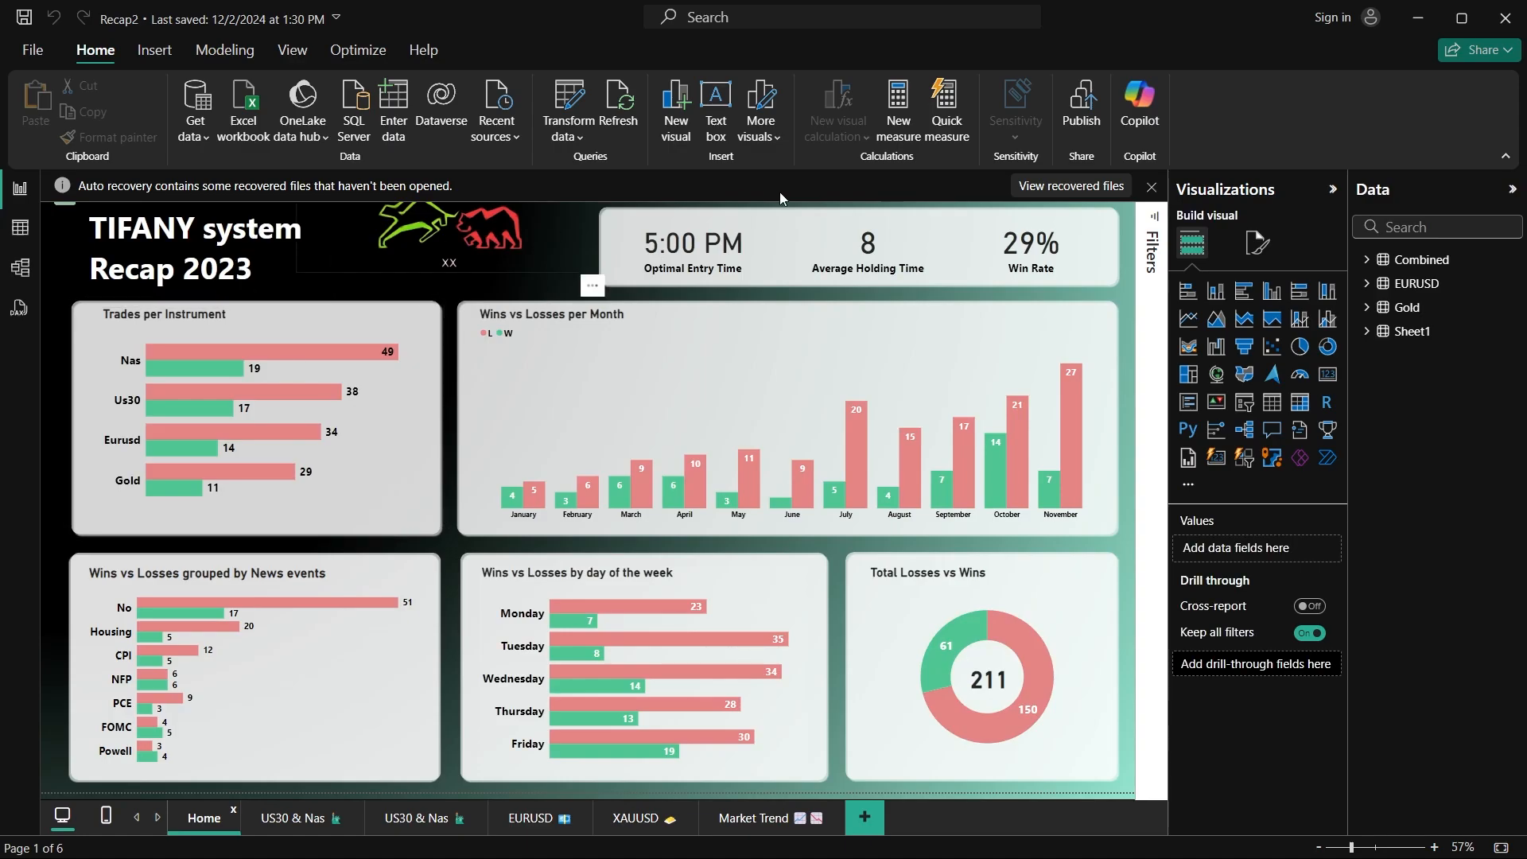
{"action": "left_click", "coordinate": [1150, 186]}
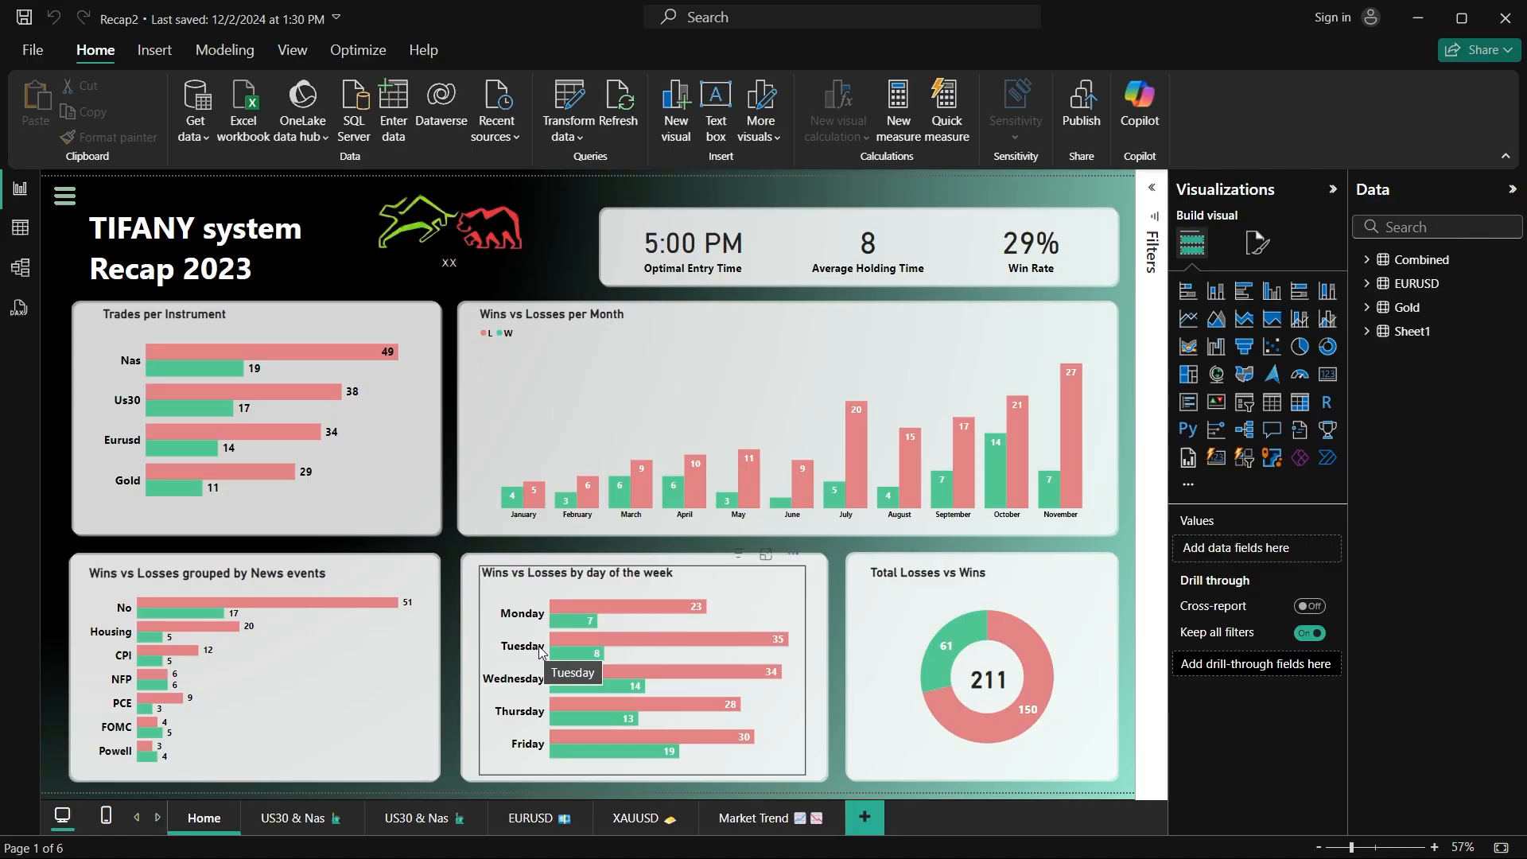
{"action": "mouse_move", "coordinate": [661, 642]}
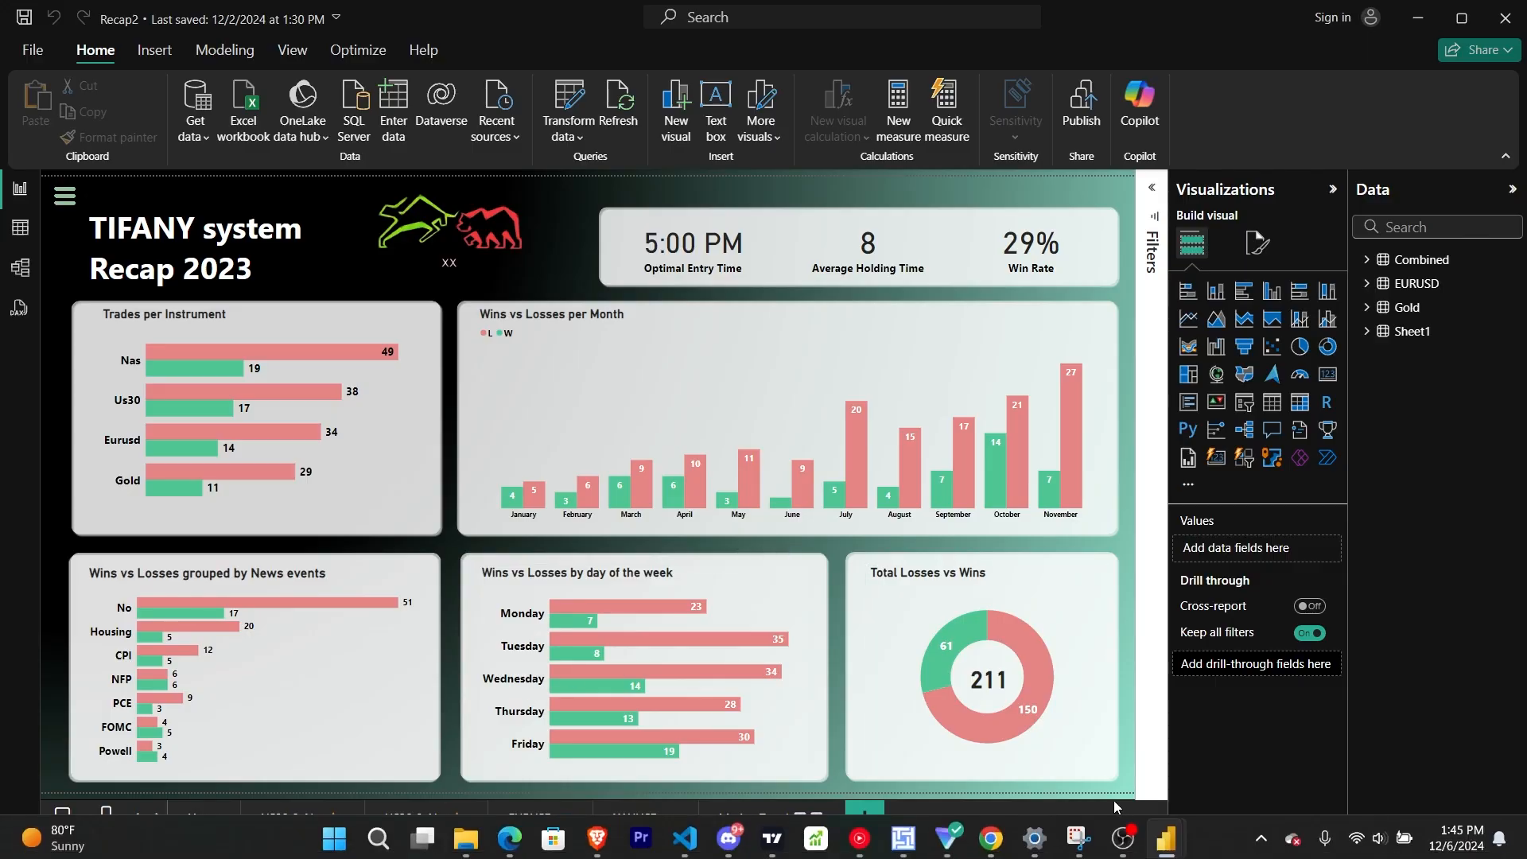
Step: Switch back to the untitled report and examine the outcome counts for Tuesday through Friday in the day-of-week bar chart
{"action": "mouse_move", "coordinate": [1166, 847]}
{"action": "left_click", "coordinate": [1038, 728]}
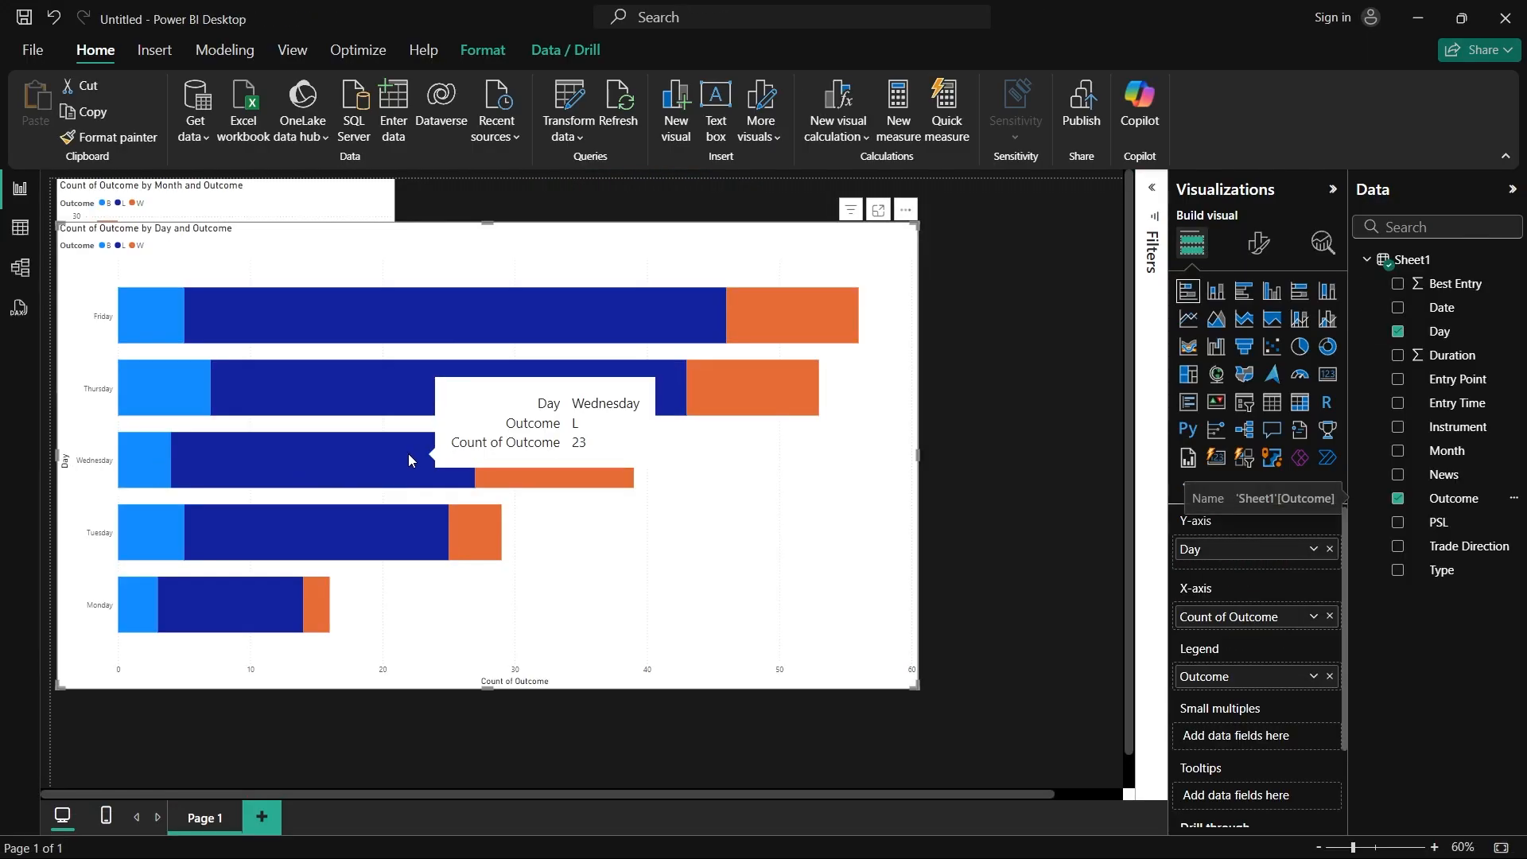
{"action": "mouse_move", "coordinate": [575, 458]}
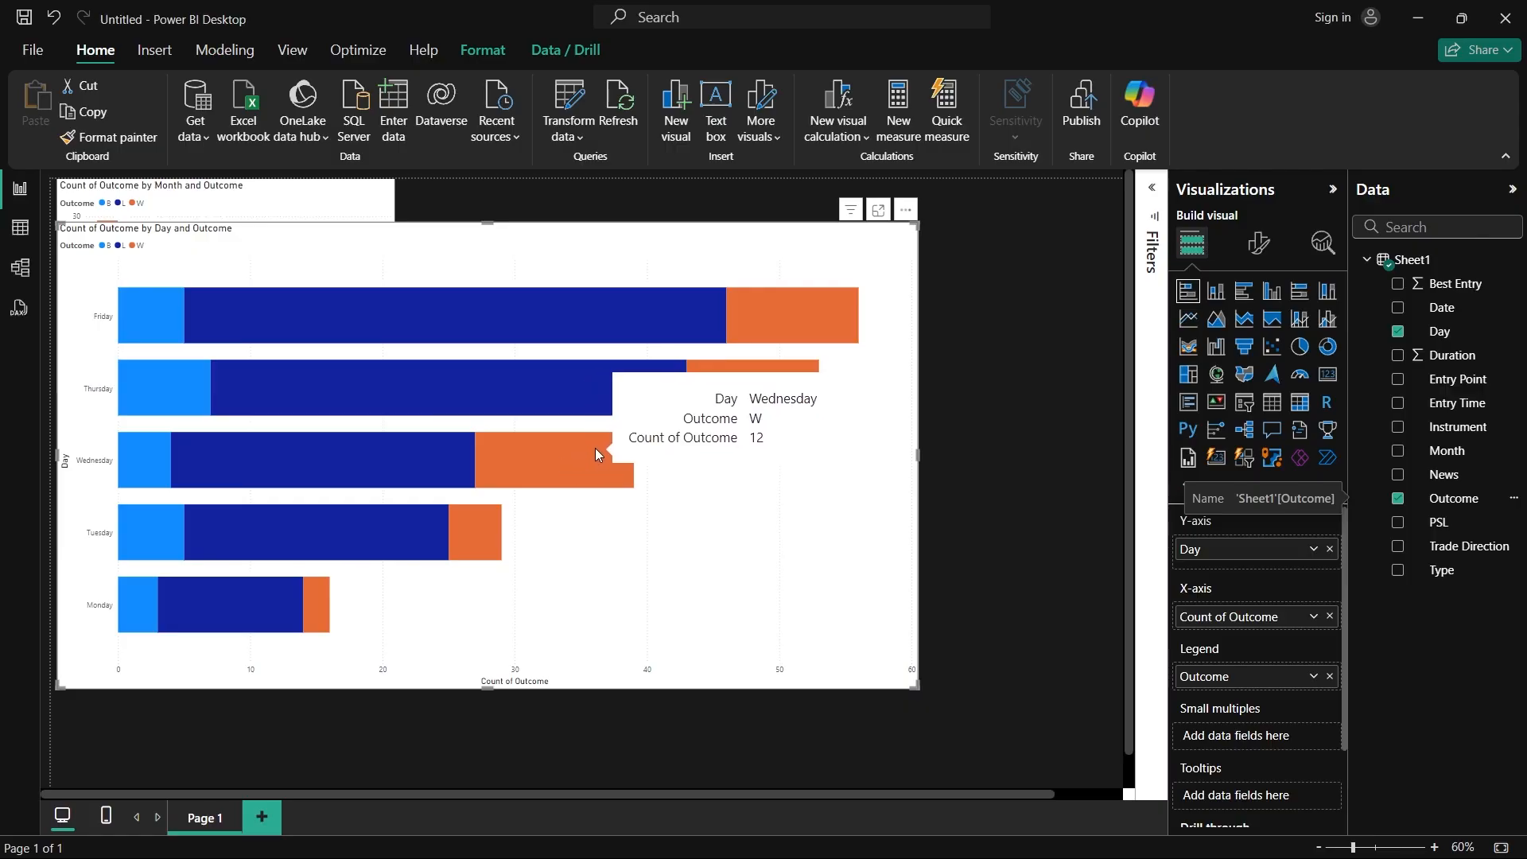
{"action": "mouse_move", "coordinate": [771, 296]}
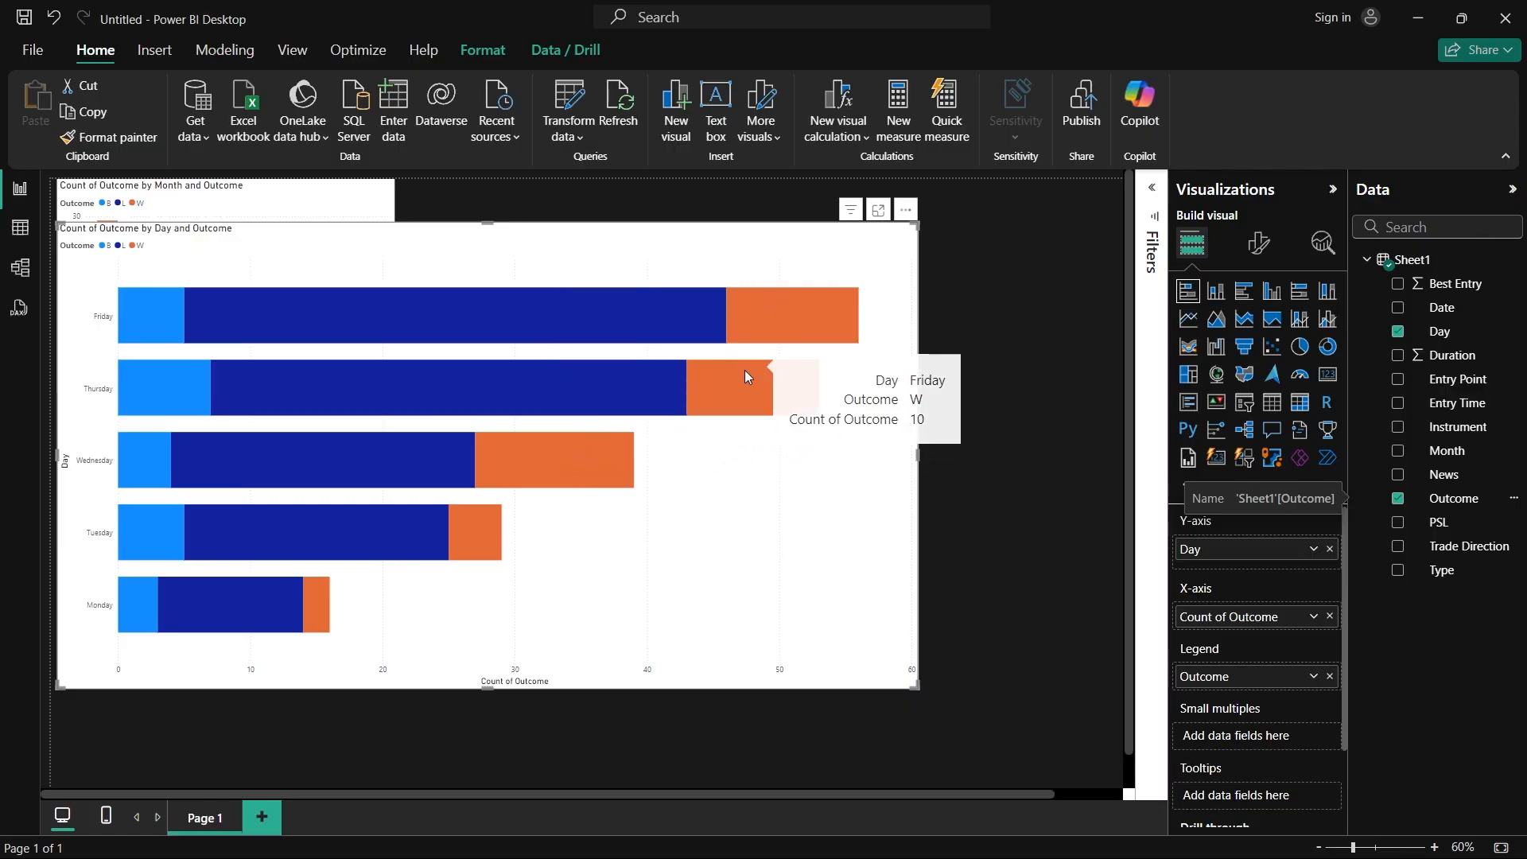
{"action": "mouse_move", "coordinate": [756, 394]}
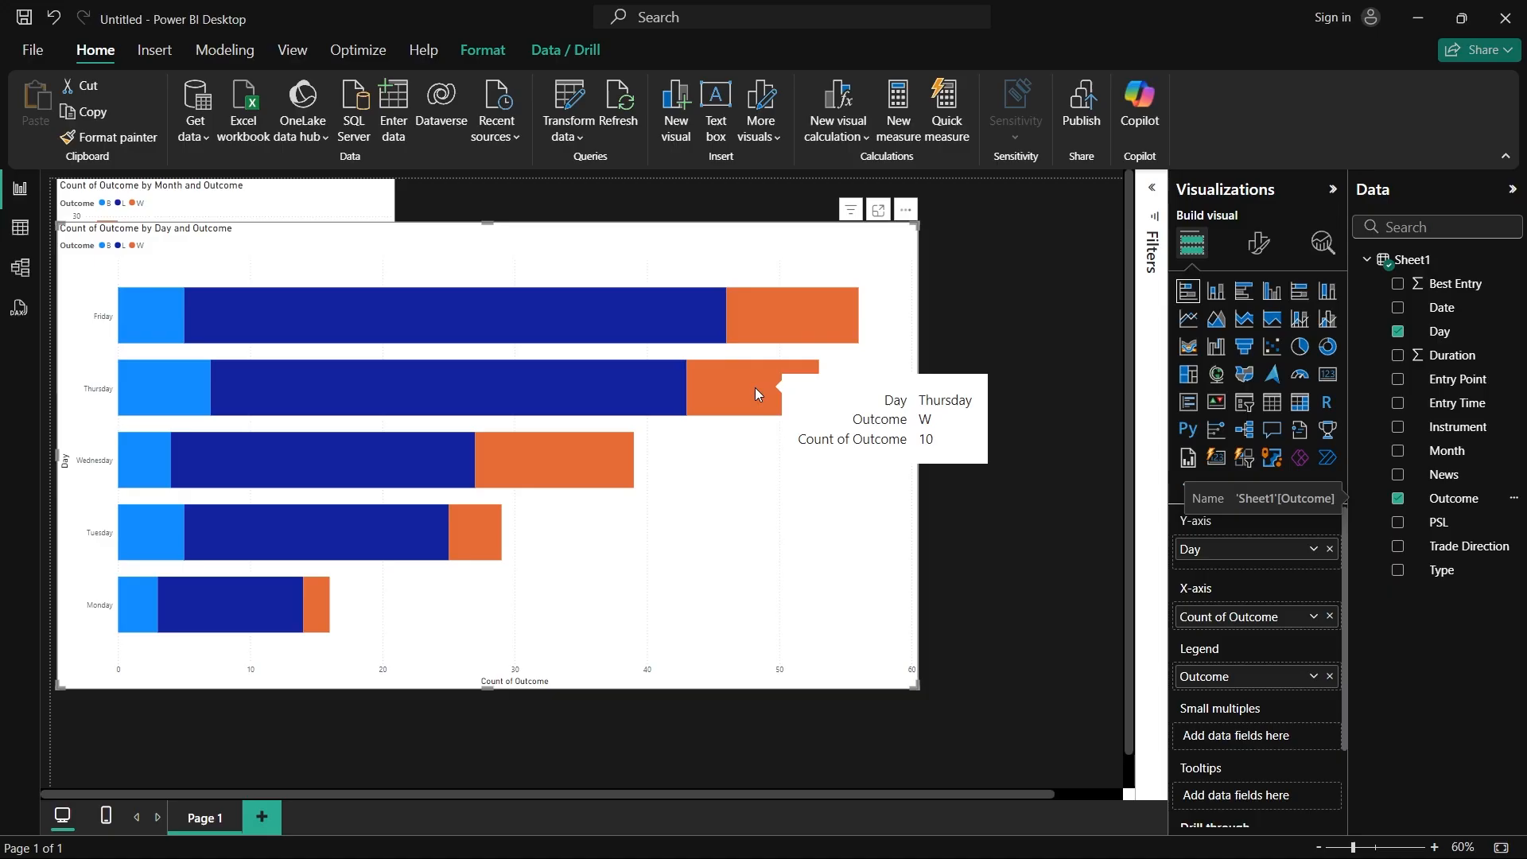
{"action": "mouse_move", "coordinate": [757, 323]}
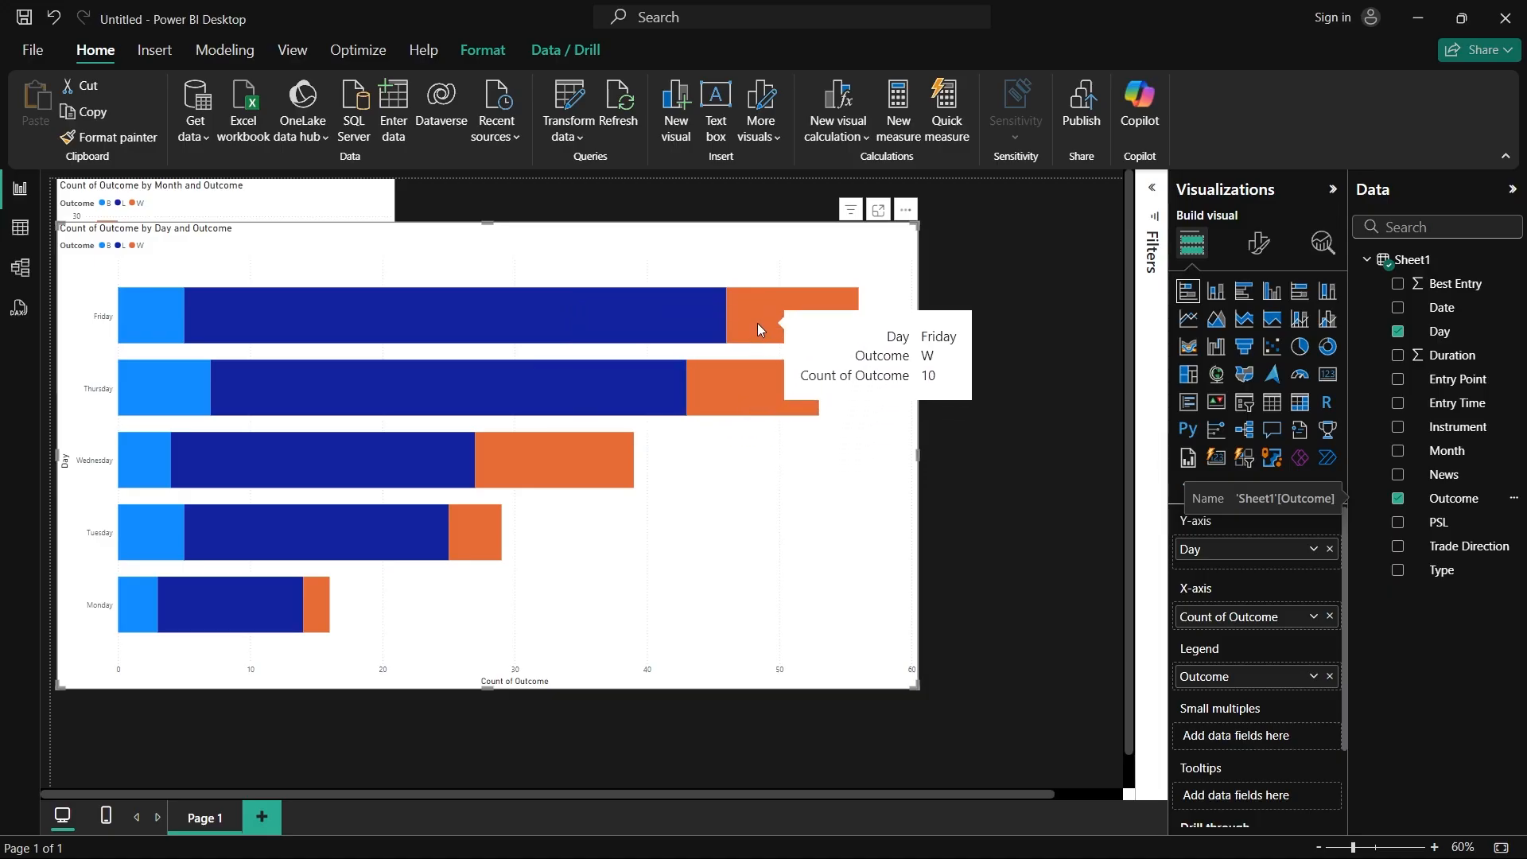
{"action": "mouse_move", "coordinate": [473, 508]}
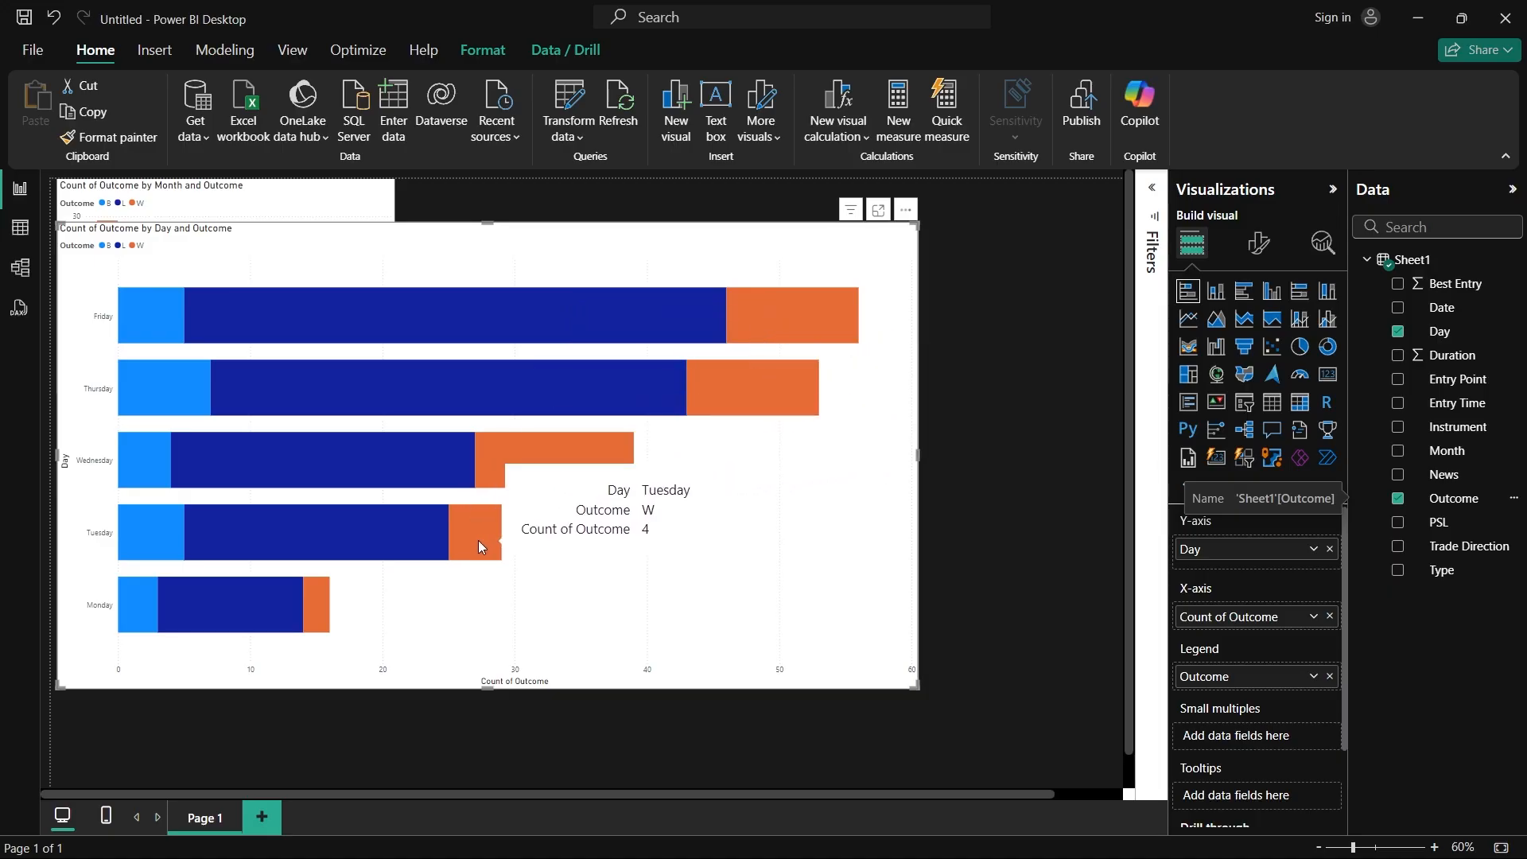
{"action": "mouse_move", "coordinate": [417, 537]}
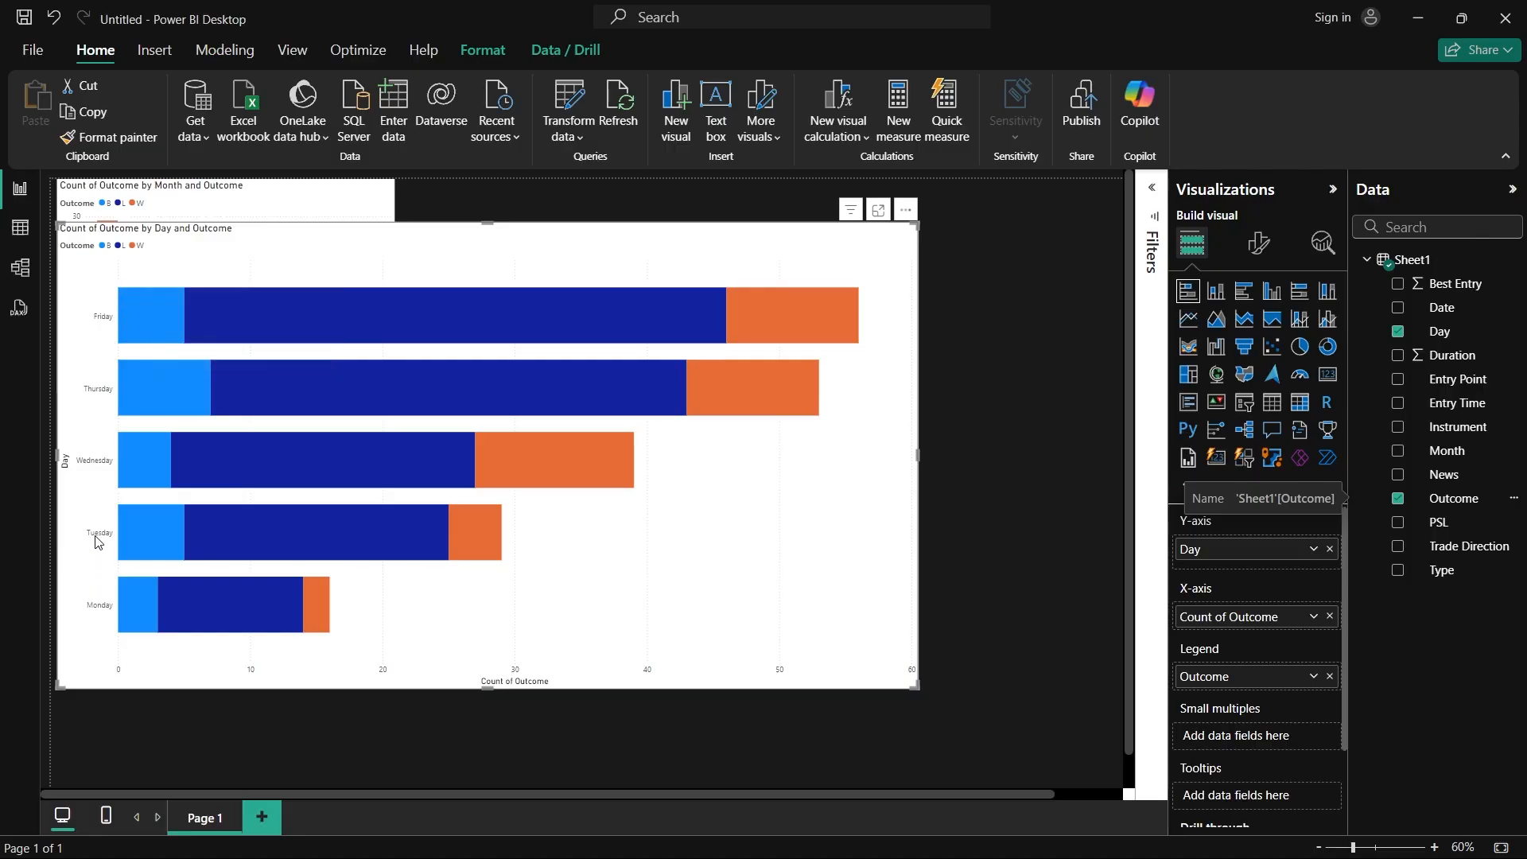
Step: Shrink the day-of-week bar chart to about the column chart's width, leaving a small gap beneath that chart, and deselect it
{"action": "left_click_drag", "start_coordinate": [915, 223], "coordinate": [394, 411]}
{"action": "left_click_drag", "start_coordinate": [392, 686], "coordinate": [403, 580]}
{"action": "left_click", "coordinate": [744, 488]}
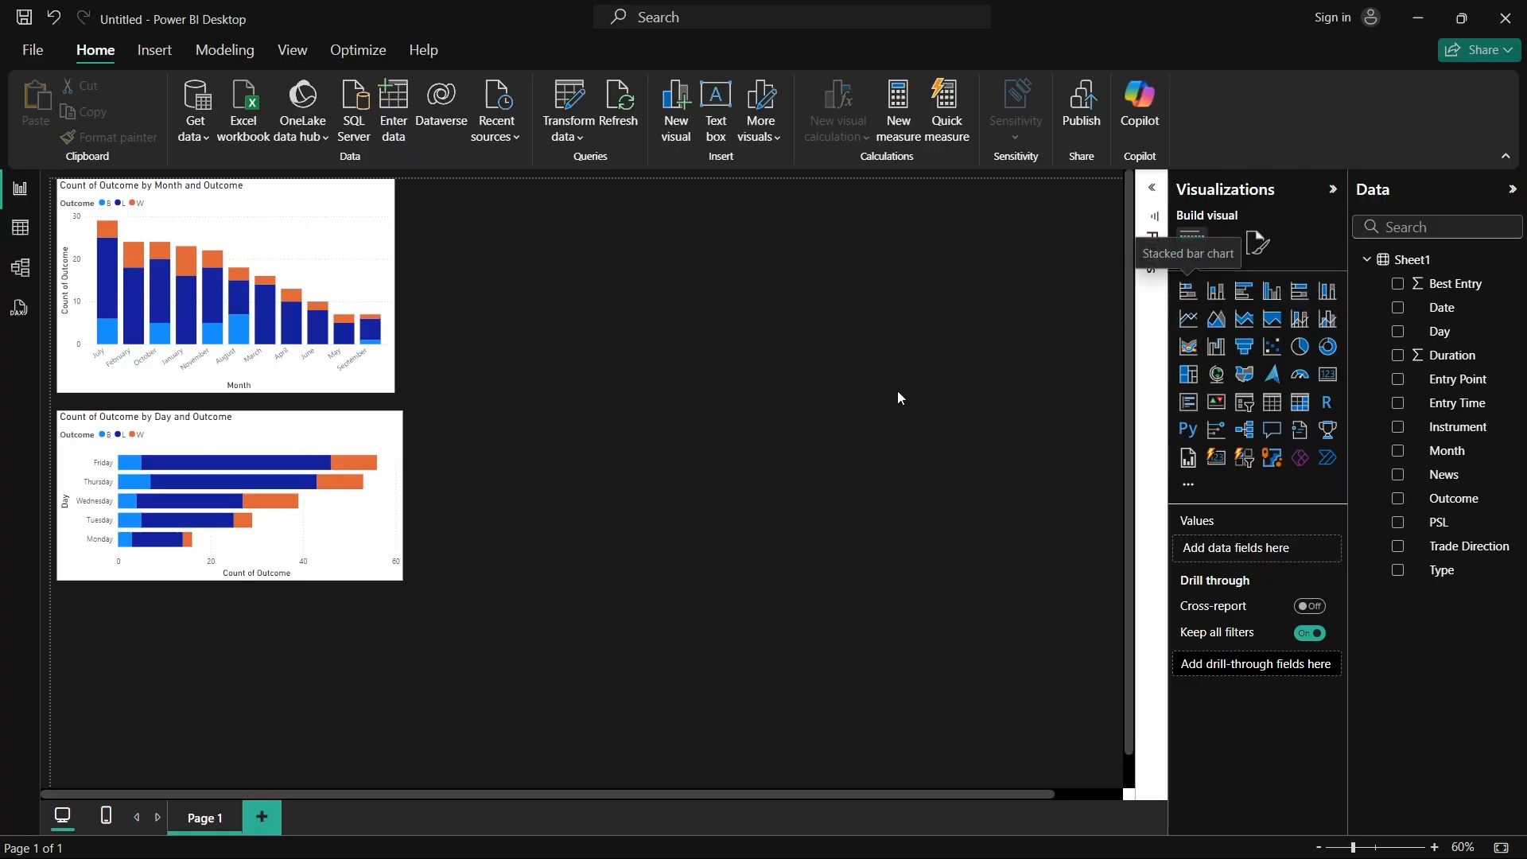
Step: Add another bar chart in the empty right half of the page, enlarge it, and change it to a clustered bar chart
{"action": "left_click", "coordinate": [1188, 293]}
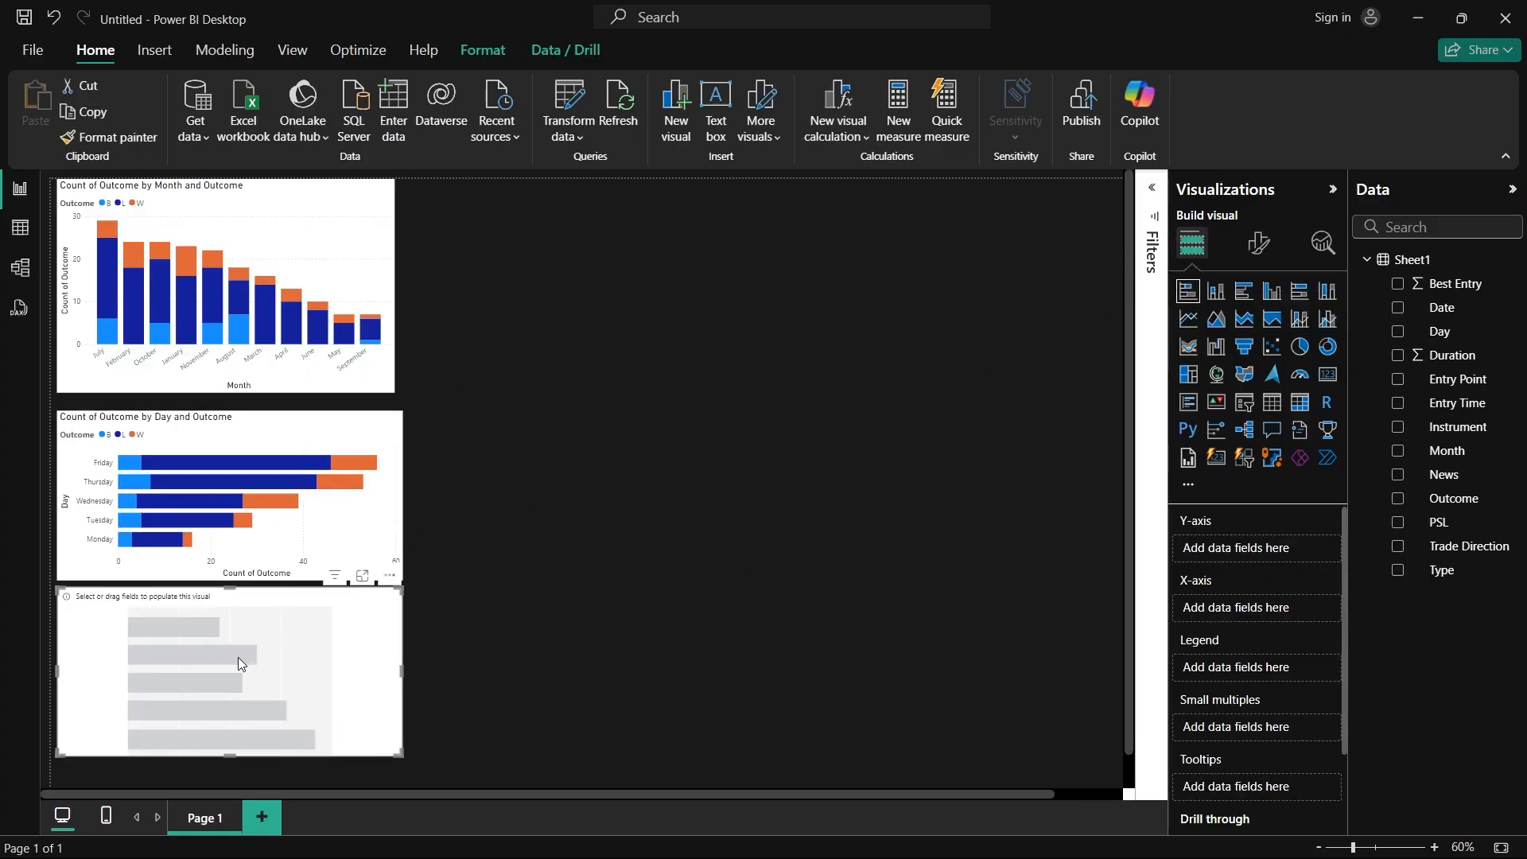
{"action": "left_click_drag", "start_coordinate": [237, 657], "coordinate": [791, 355]}
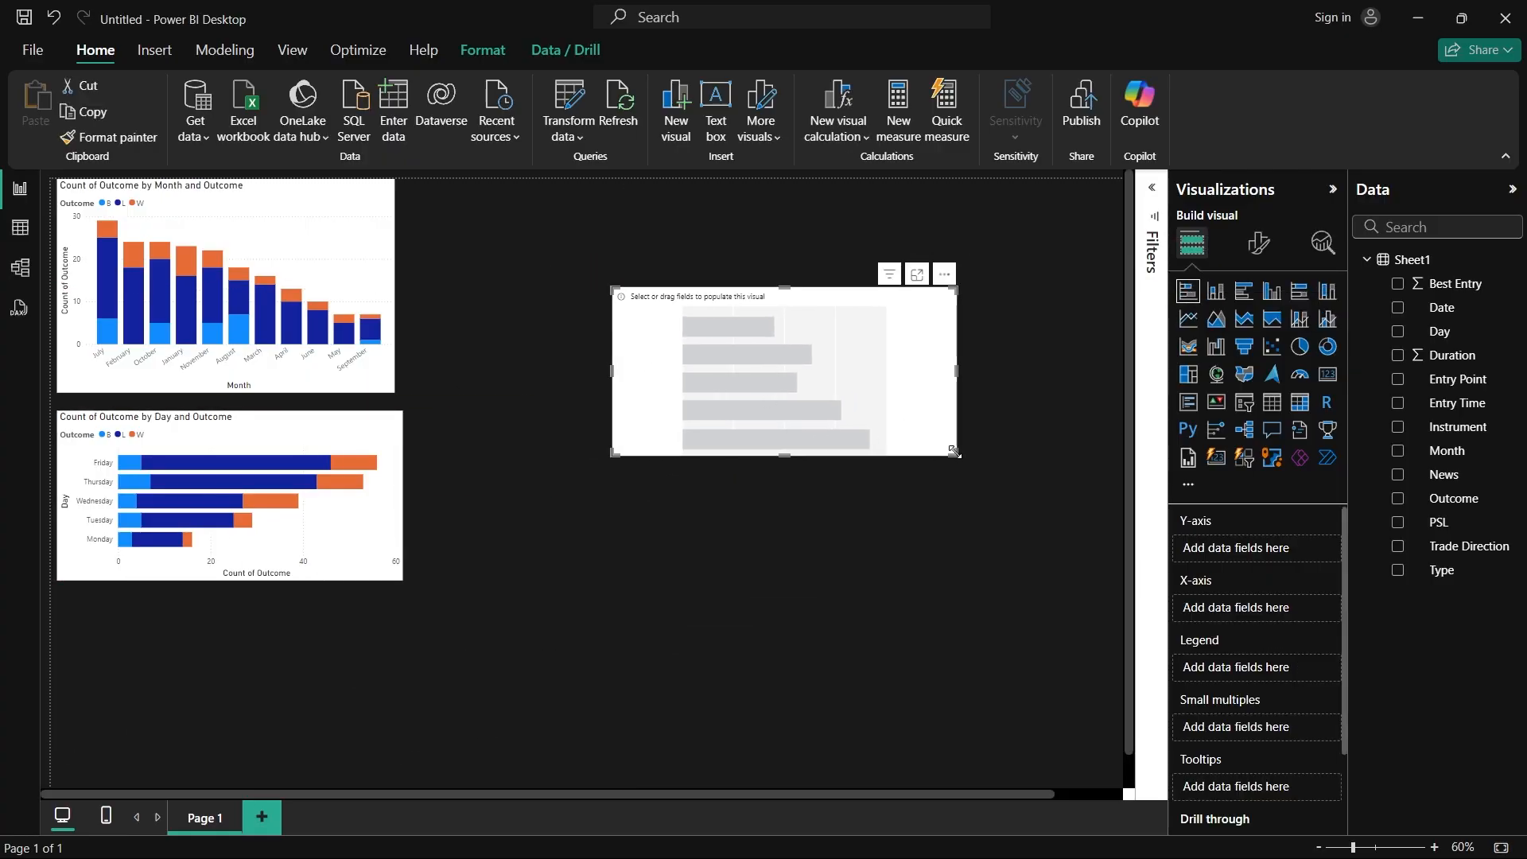
{"action": "left_click_drag", "start_coordinate": [955, 453], "coordinate": [1042, 602]}
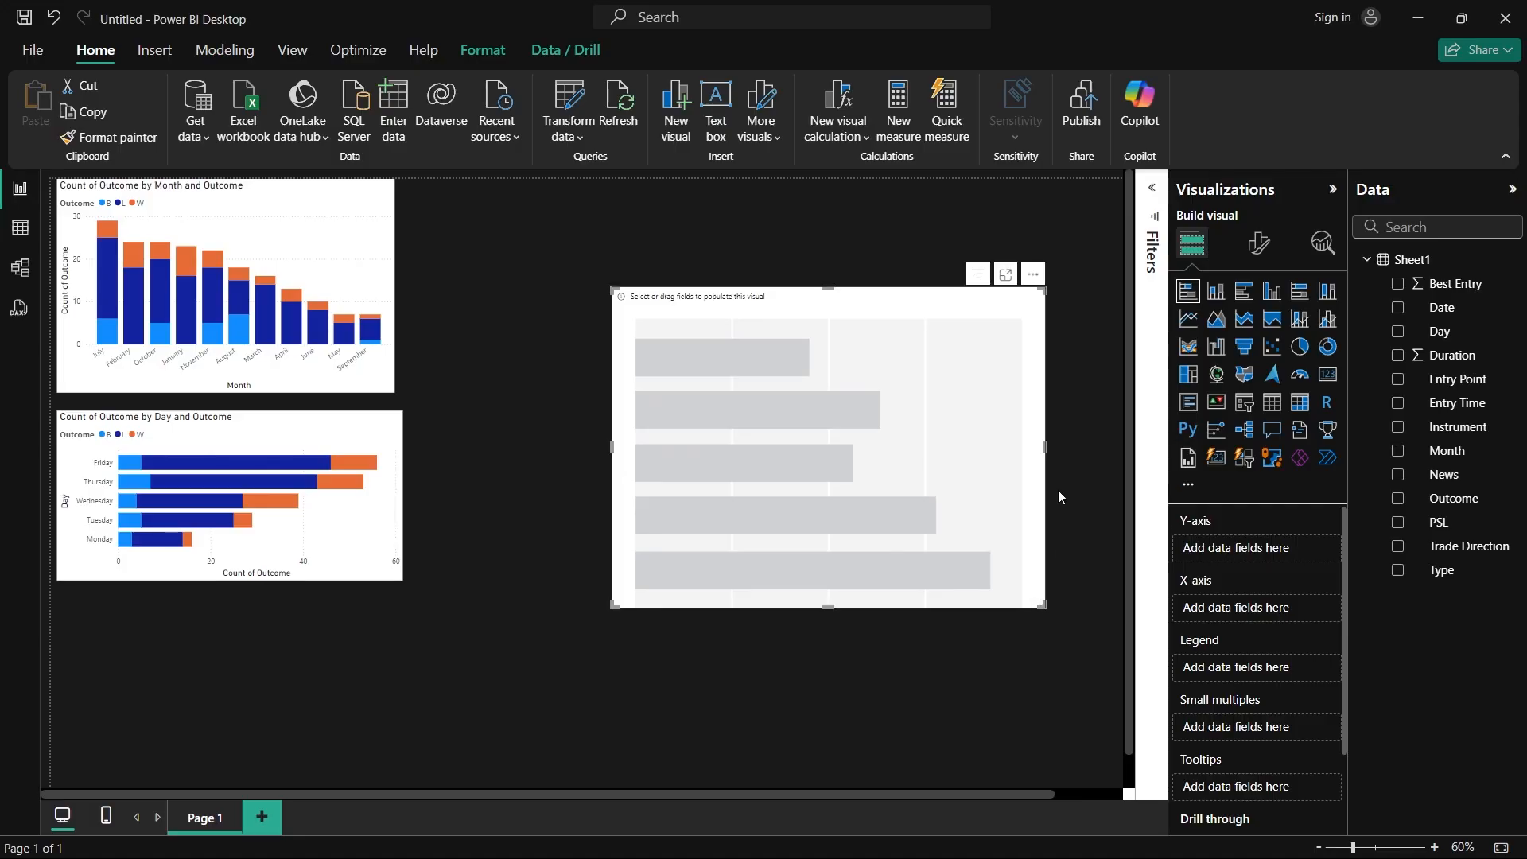
{"action": "left_click", "coordinate": [1245, 291]}
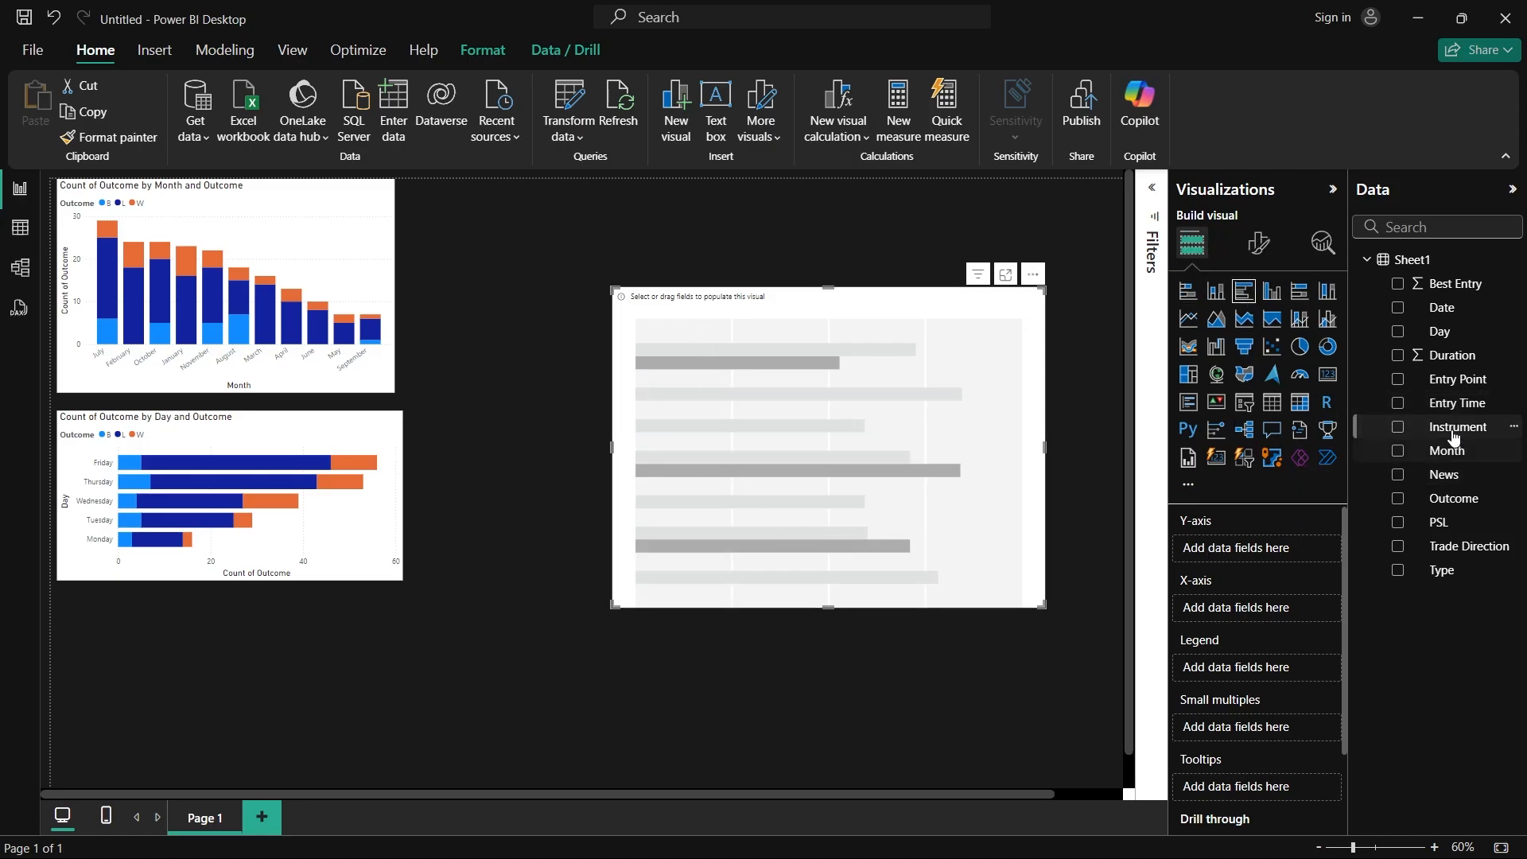
Step: Set the clustered bar chart's Y-axis to Instrument, X-axis to count of Outcome, and legend to Outcome, and enlarge it toward the page's upper left
{"action": "left_click_drag", "start_coordinate": [1452, 428], "coordinate": [1254, 549]}
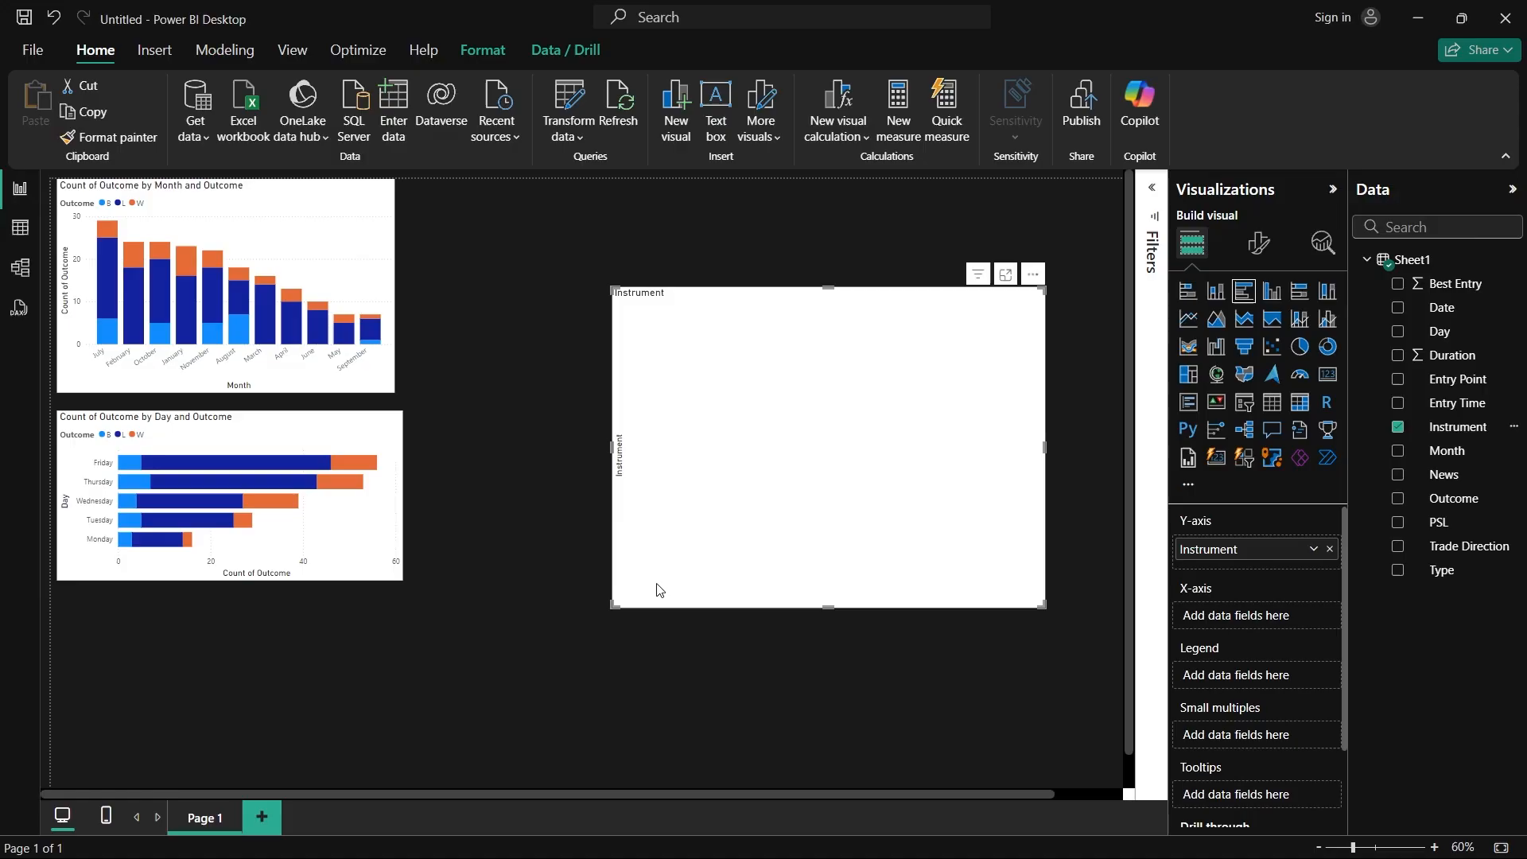
{"action": "mouse_move", "coordinate": [1451, 500]}
{"action": "left_mouse_down"}
{"action": "mouse_move", "coordinate": [1271, 535]}
{"action": "mouse_move", "coordinate": [1262, 616]}
{"action": "left_mouse_up"}
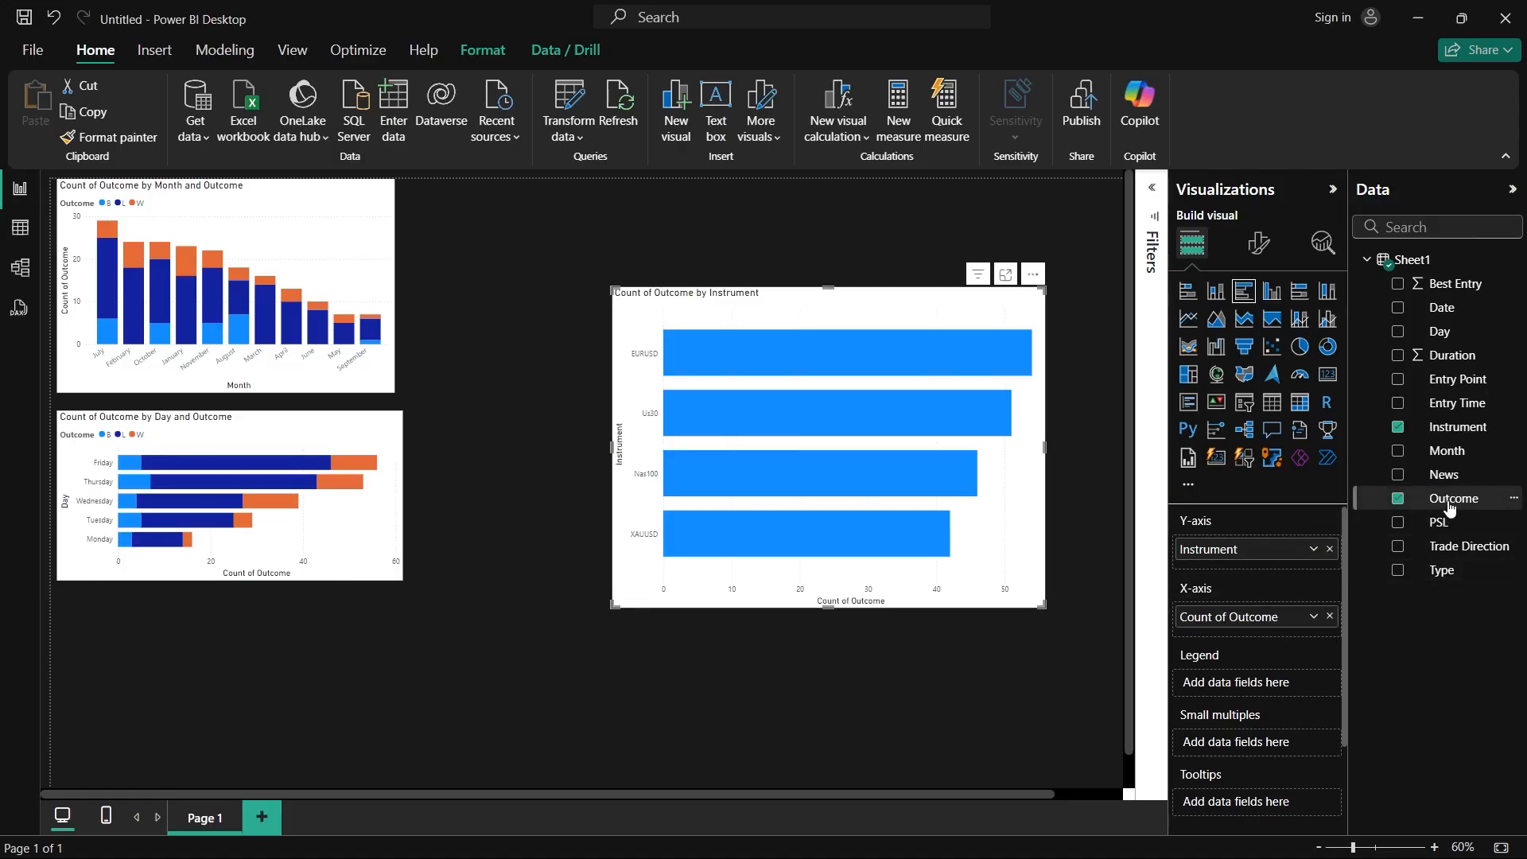
{"action": "mouse_move", "coordinate": [1445, 503]}
{"action": "left_mouse_down"}
{"action": "mouse_move", "coordinate": [1295, 677]}
{"action": "mouse_move", "coordinate": [1276, 675]}
{"action": "left_mouse_up"}
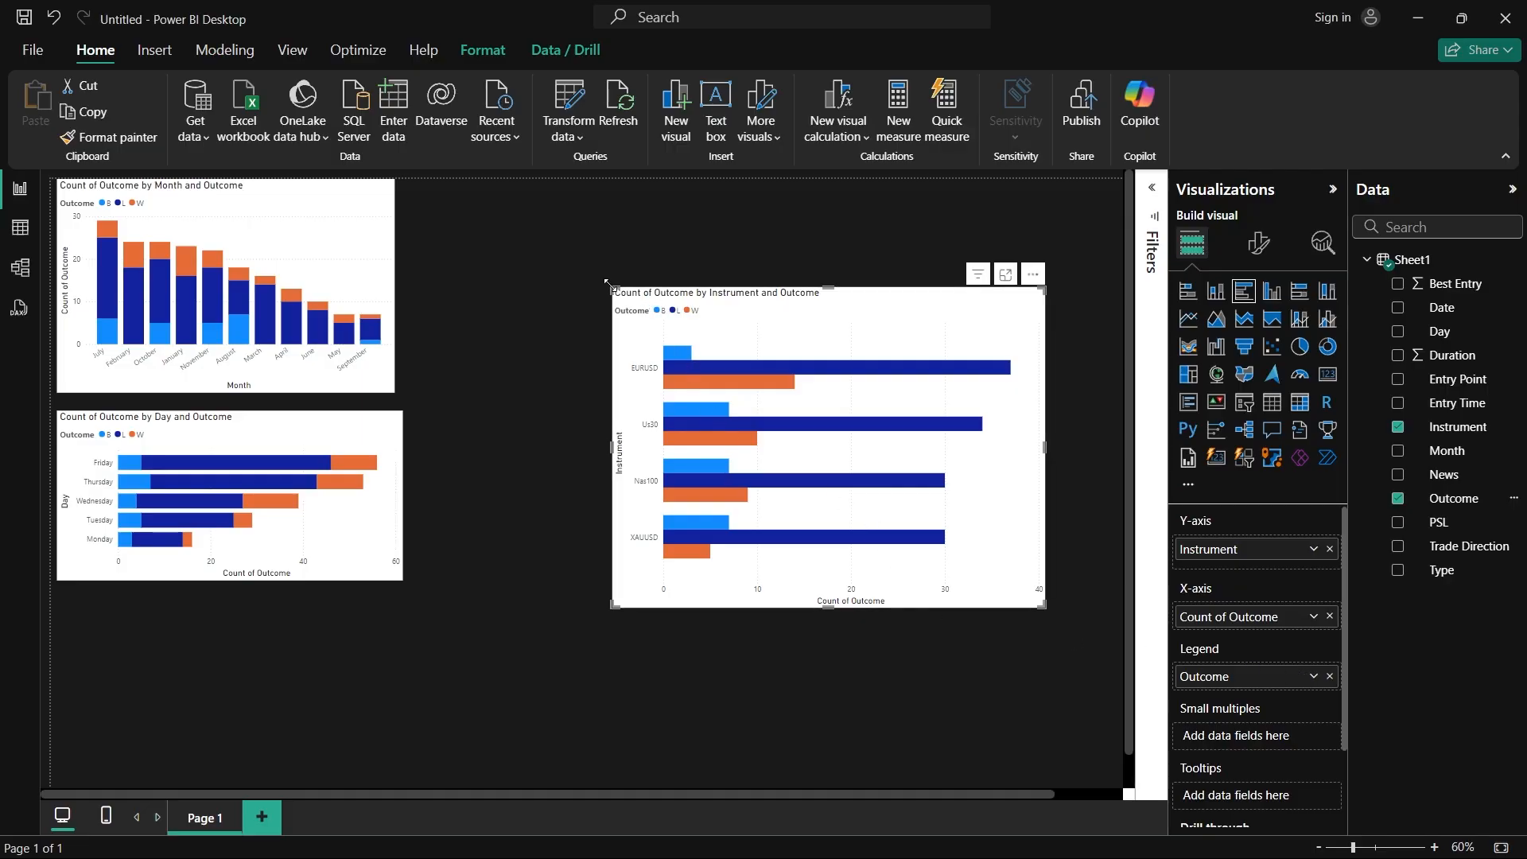
{"action": "left_click_drag", "start_coordinate": [608, 282], "coordinate": [559, 203]}
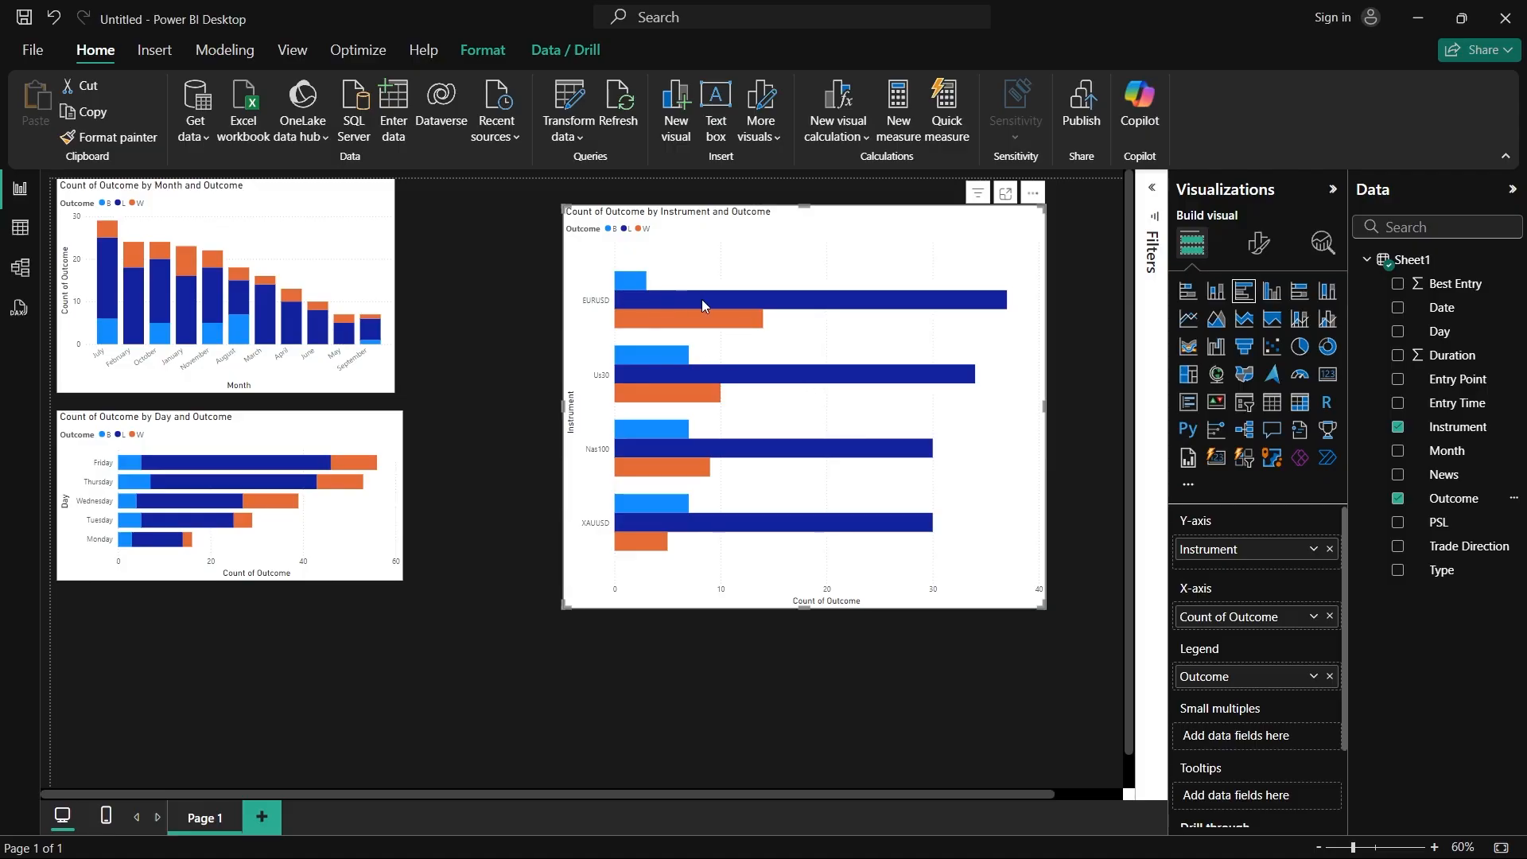
Step: Examine the L and W outcome counts for EURUSD, Us30, Nas100 and XAUUSD in the clustered bar chart
{"action": "mouse_move", "coordinate": [710, 328]}
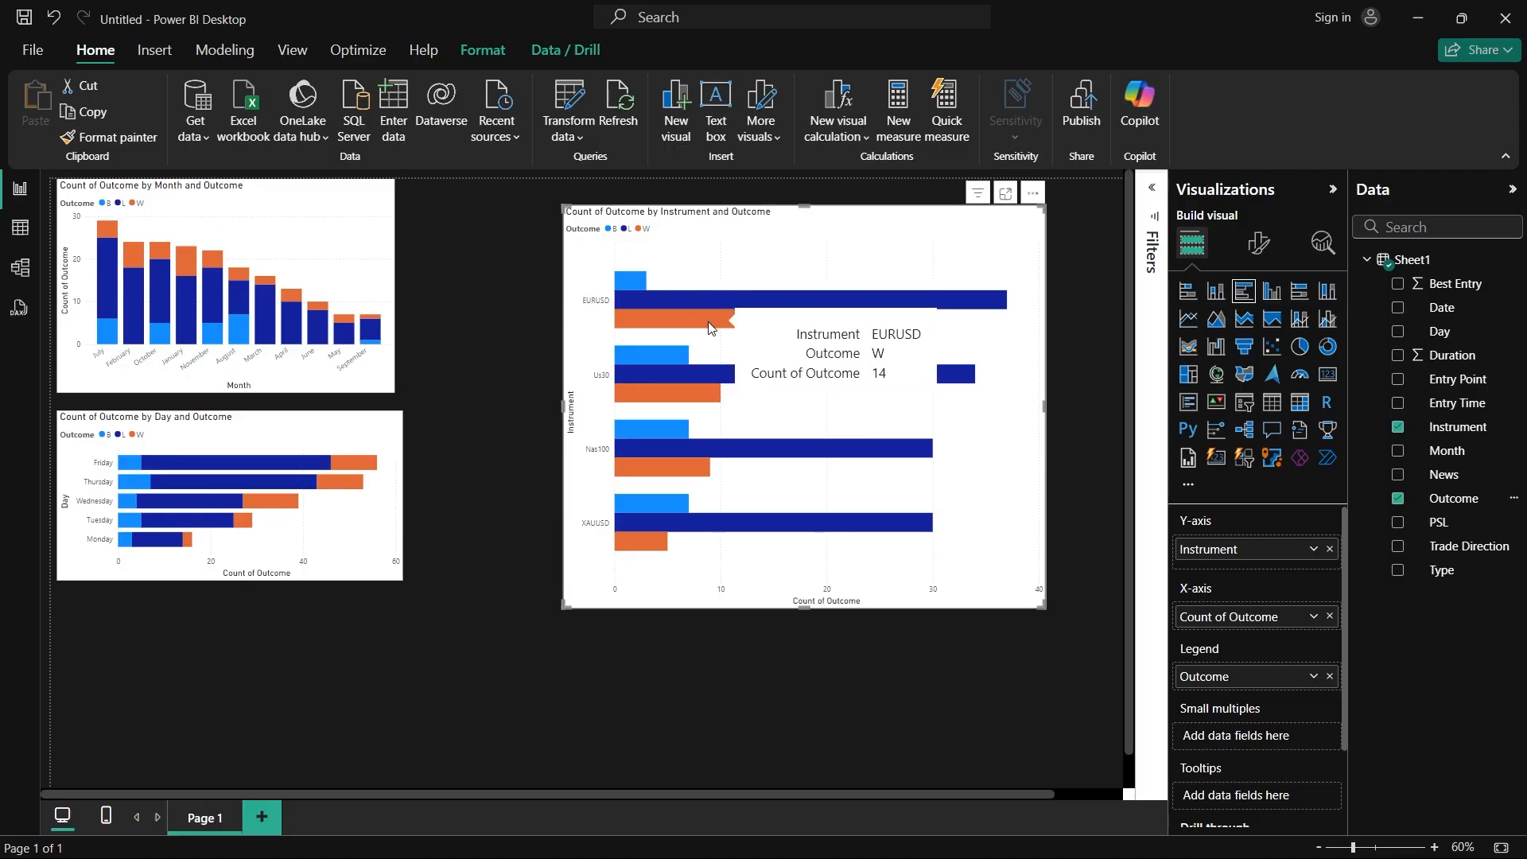
{"action": "mouse_move", "coordinate": [723, 299]}
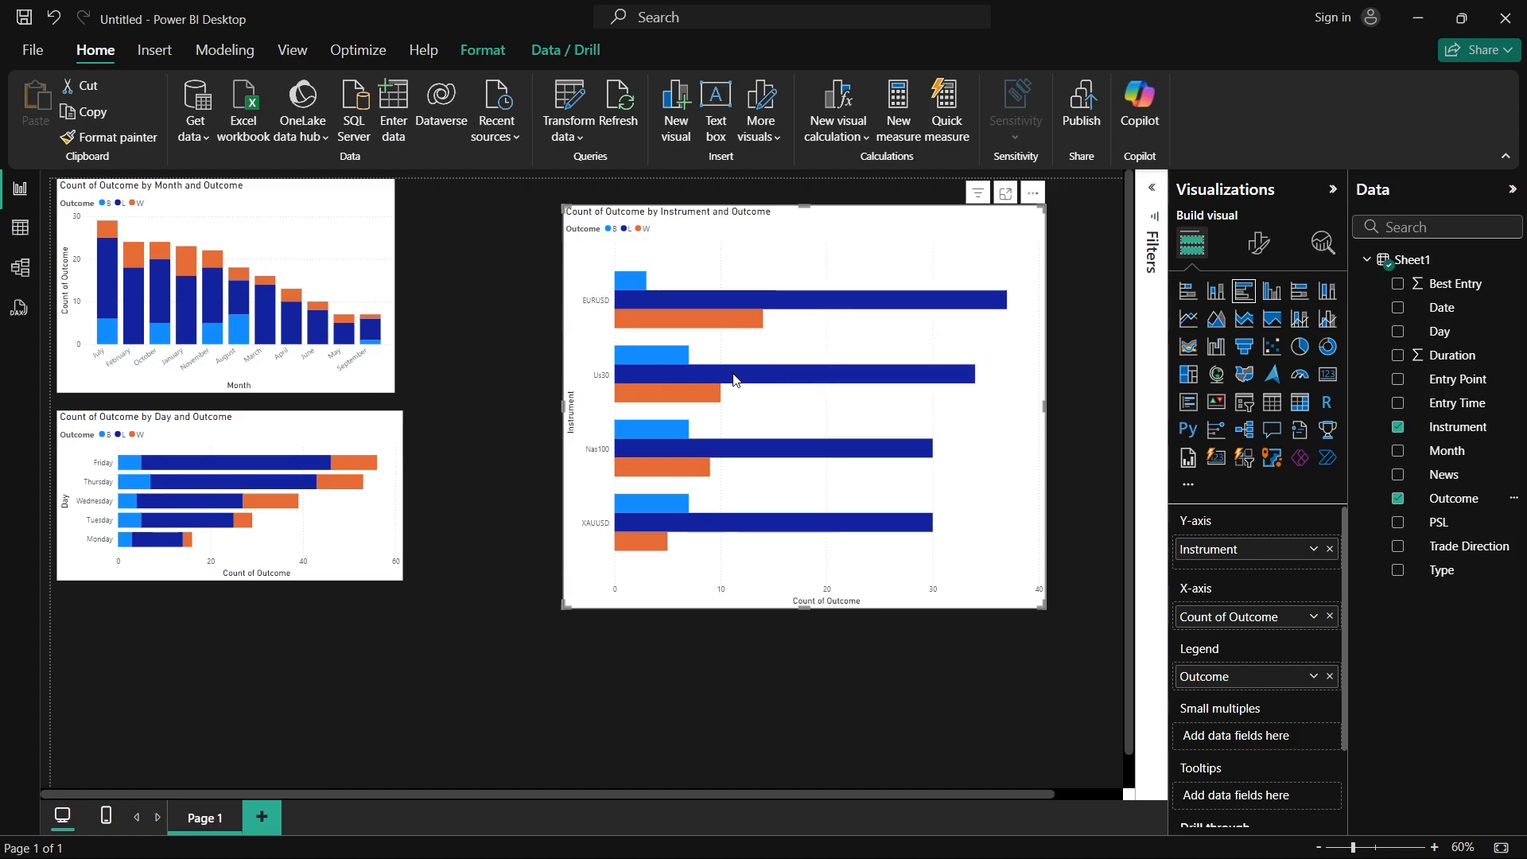
{"action": "mouse_move", "coordinate": [695, 378]}
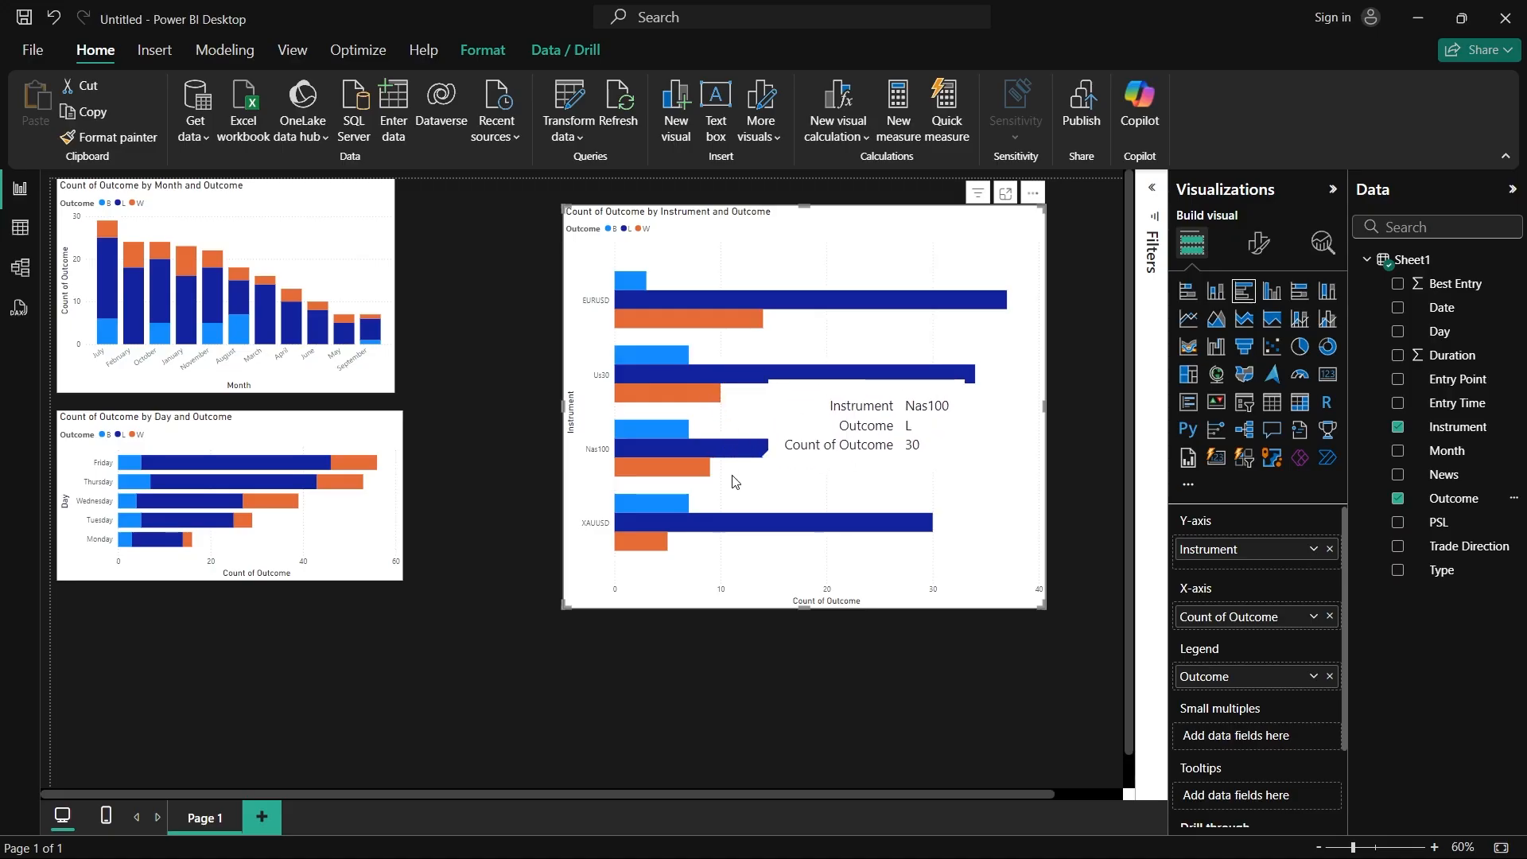
{"action": "mouse_move", "coordinate": [690, 450]}
{"action": "mouse_move", "coordinate": [696, 477]}
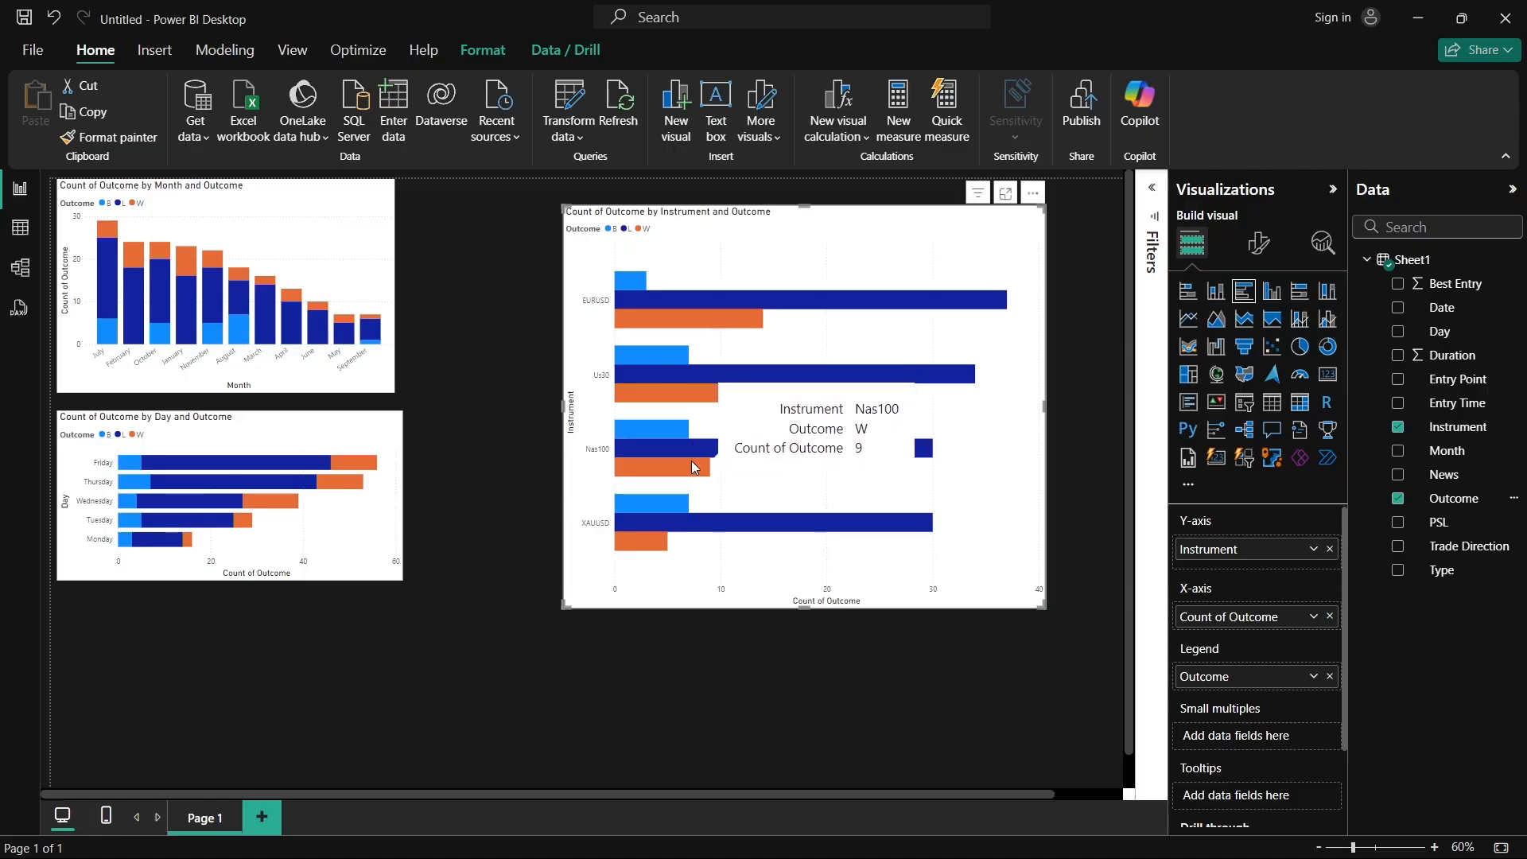
{"action": "mouse_move", "coordinate": [679, 521]}
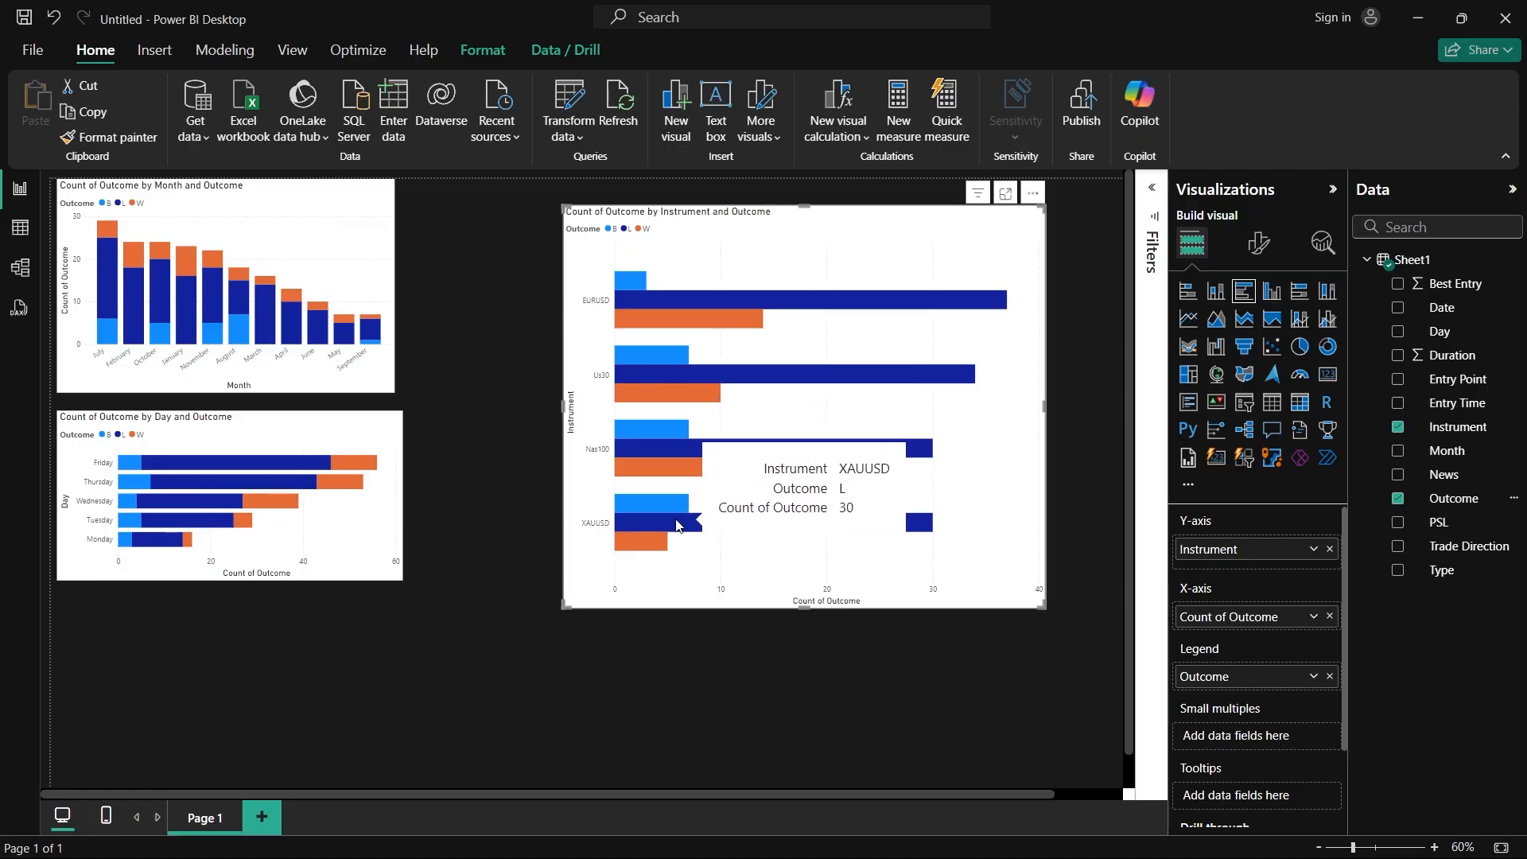
{"action": "mouse_move", "coordinate": [657, 551]}
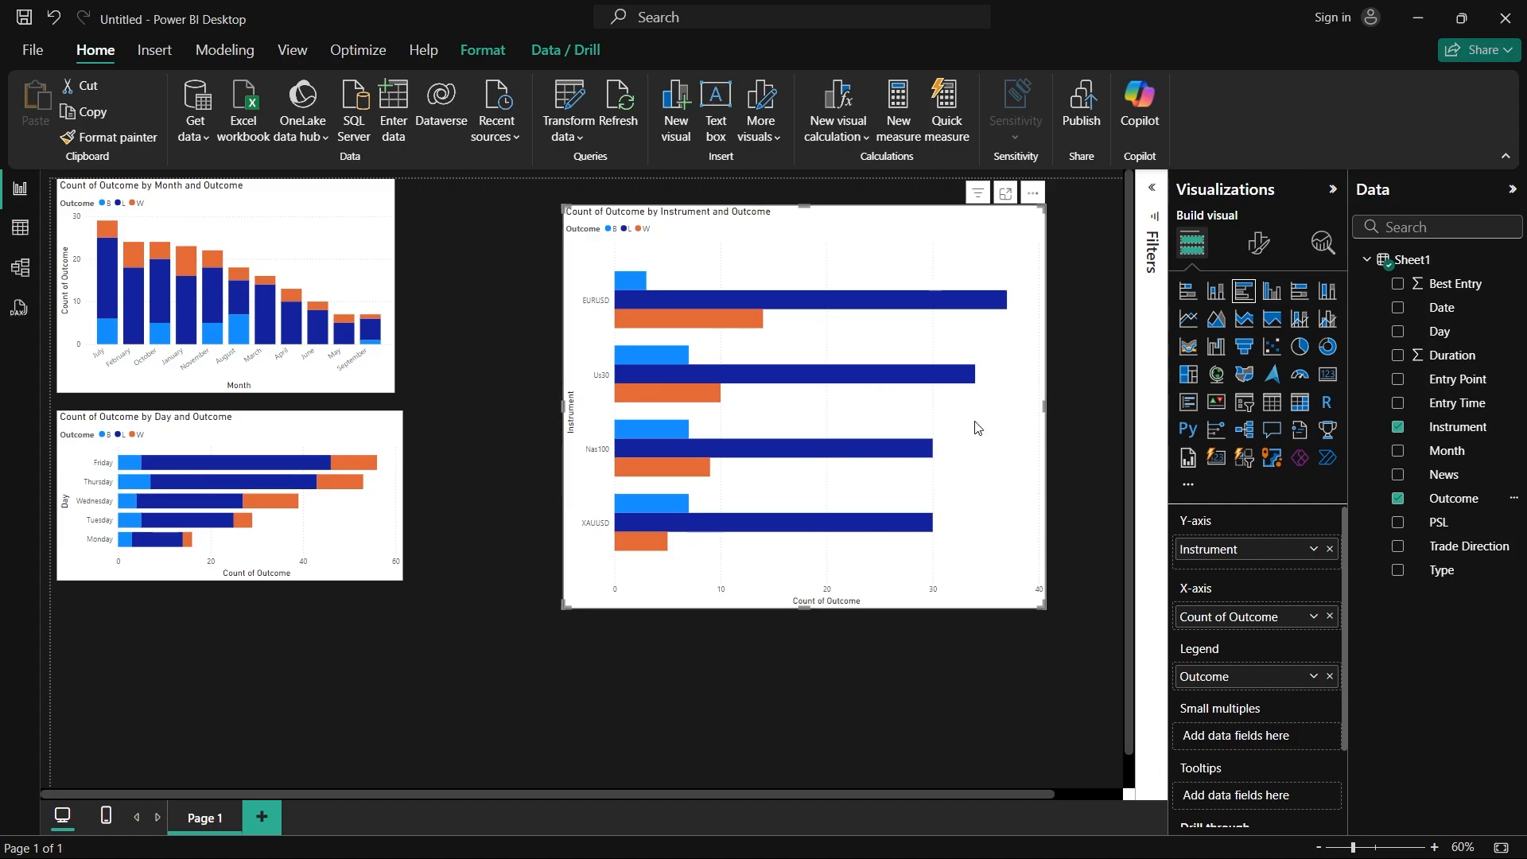
Step: Cross-highlight the month and day charts by XAUUSD to examine its outcomes, clear the highlight, and highlight Nas100 instead
{"action": "left_click", "coordinate": [594, 523]}
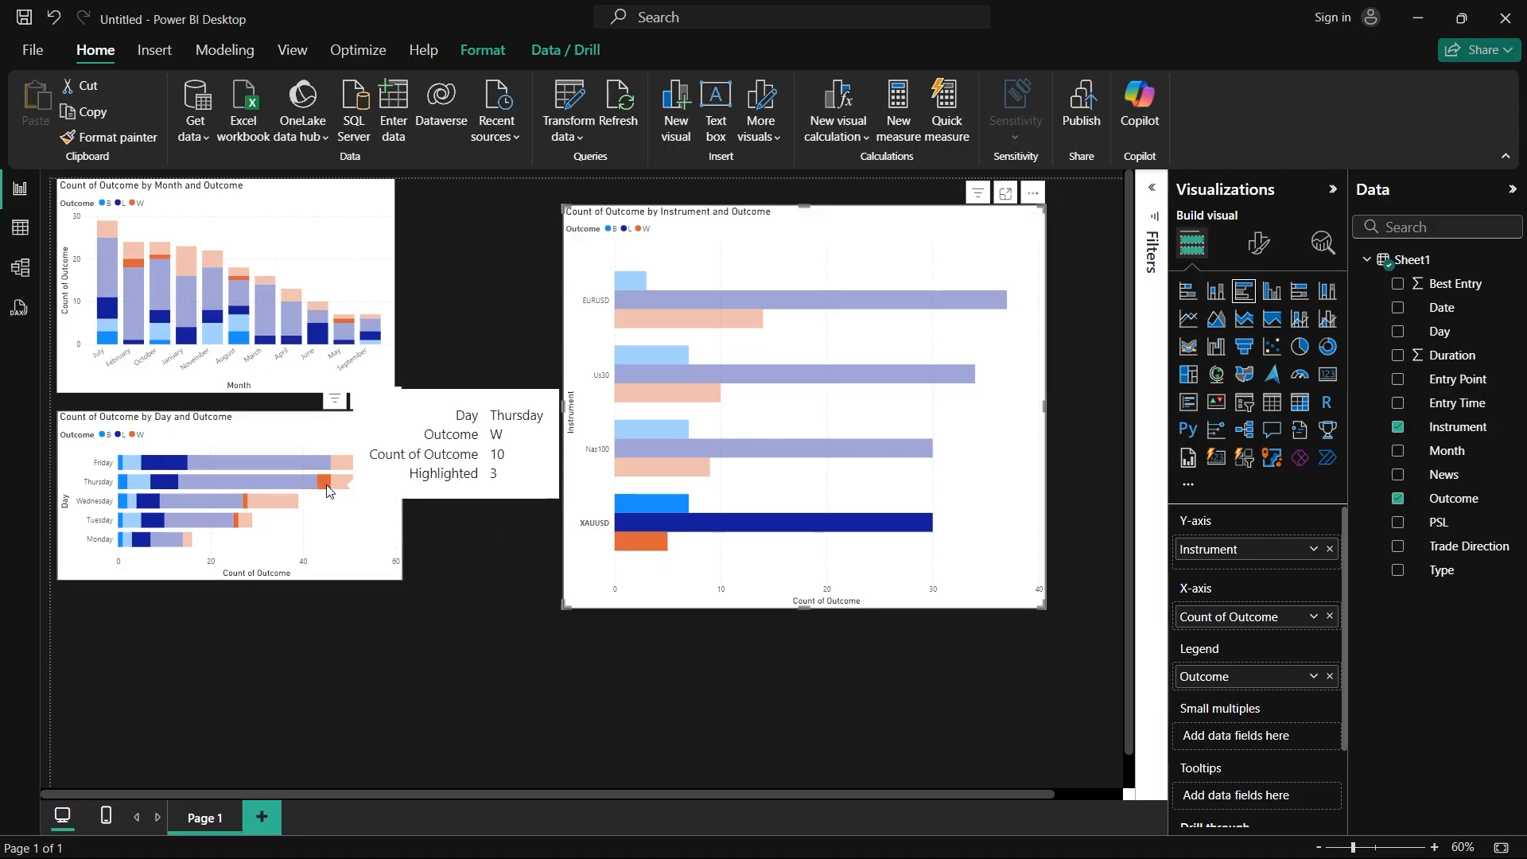
{"action": "mouse_move", "coordinate": [233, 528]}
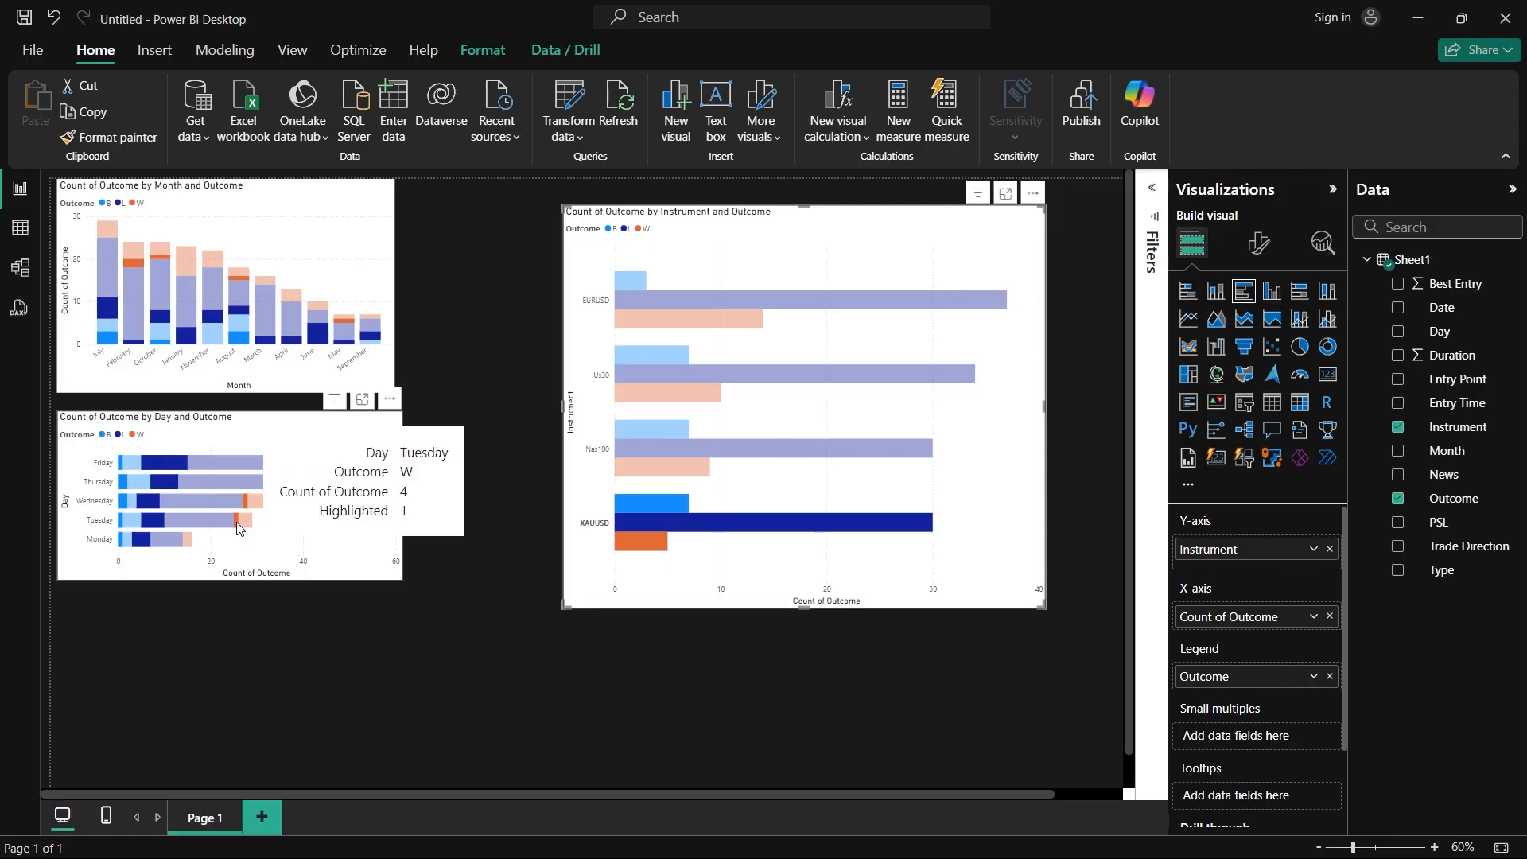
{"action": "mouse_move", "coordinate": [176, 465]}
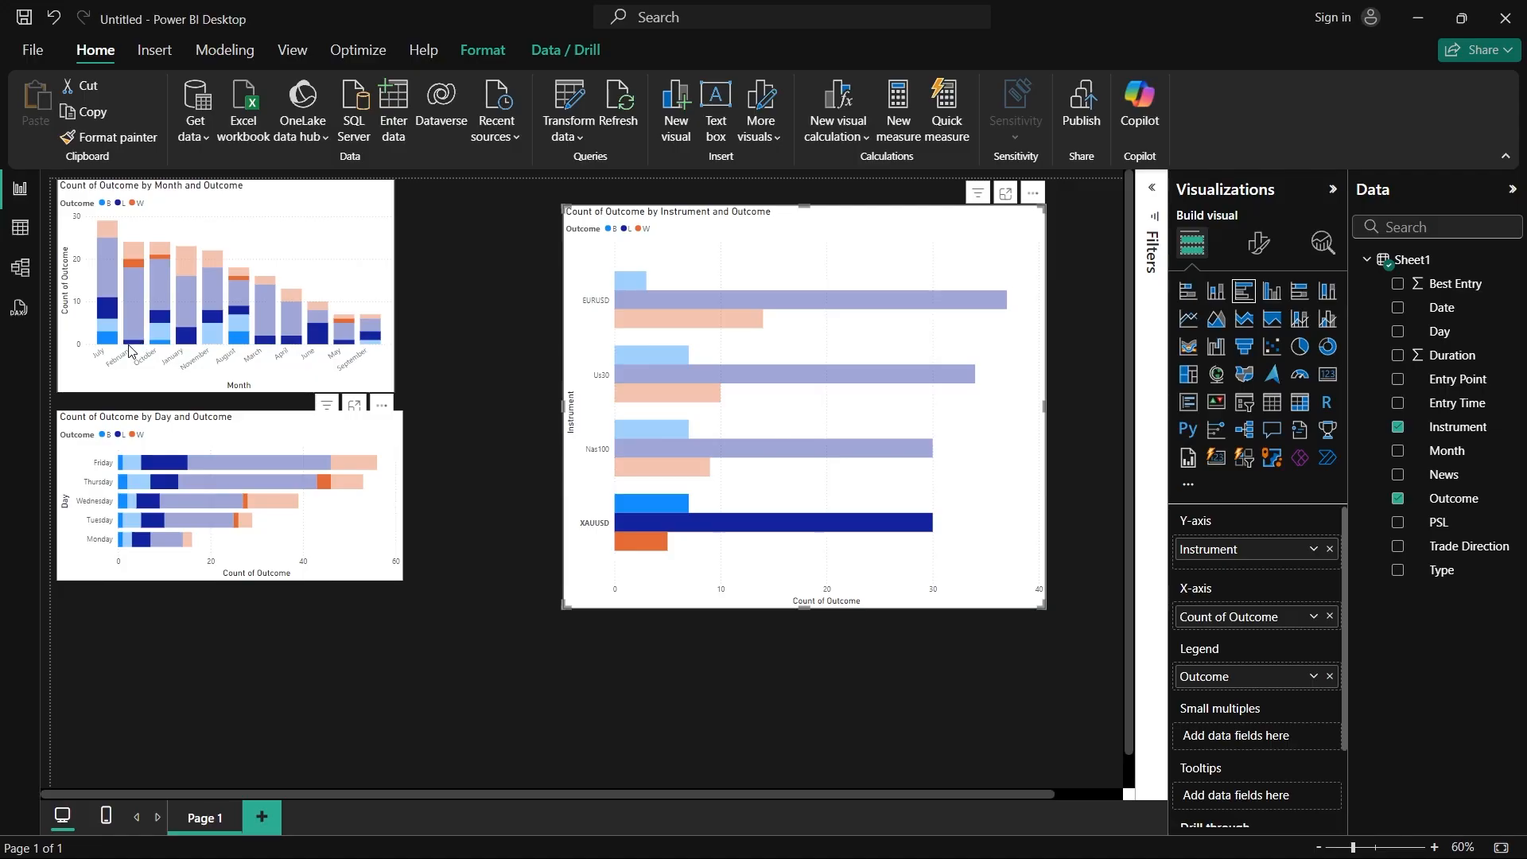
{"action": "mouse_move", "coordinate": [138, 266]}
{"action": "mouse_move", "coordinate": [350, 326]}
{"action": "left_click", "coordinate": [532, 355]}
{"action": "left_click", "coordinate": [570, 606]}
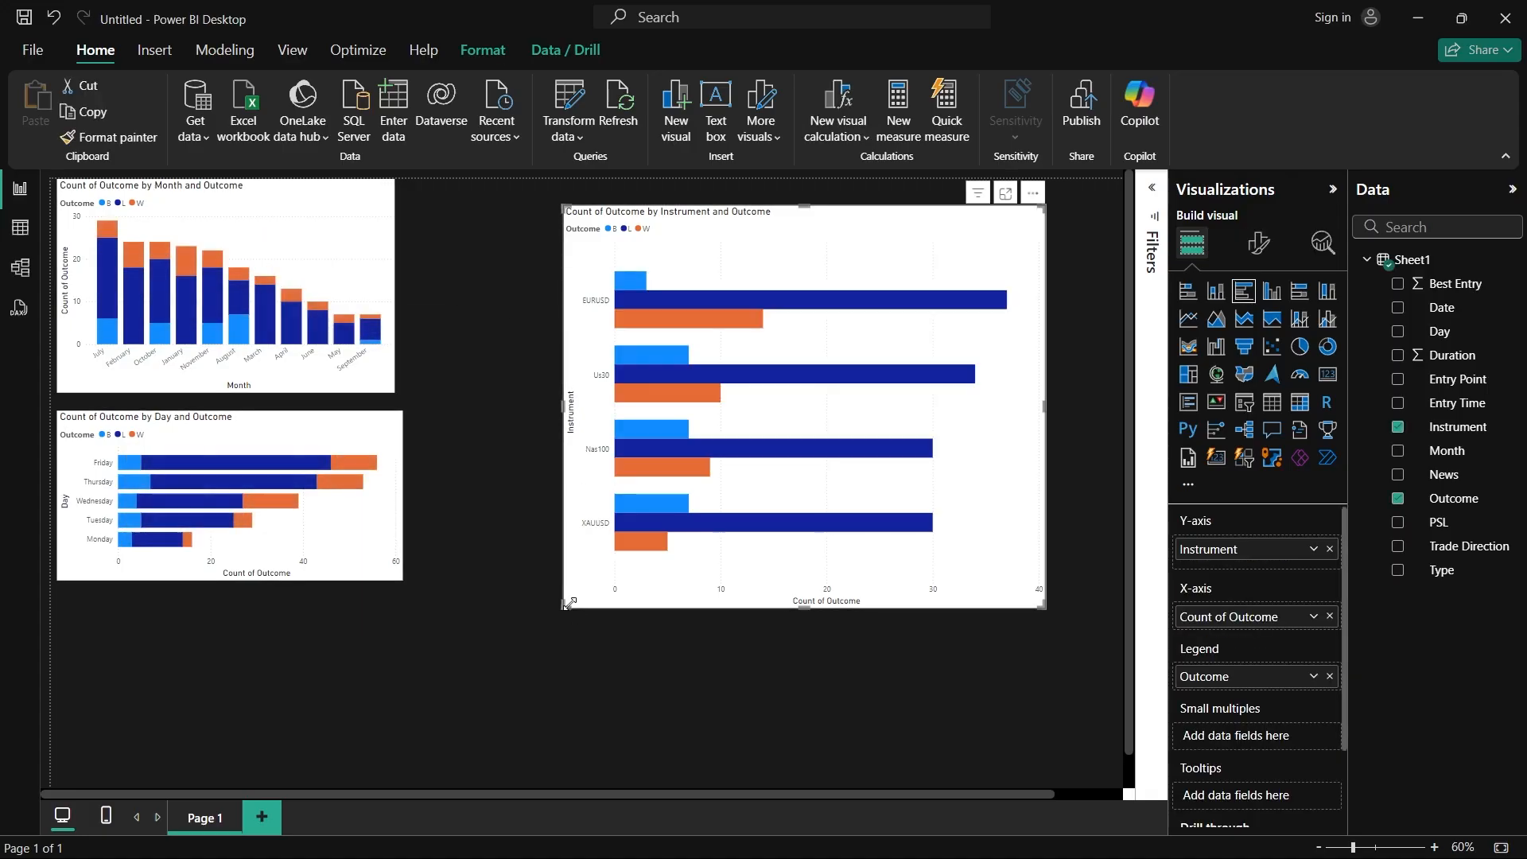
{"action": "left_click", "coordinate": [595, 450]}
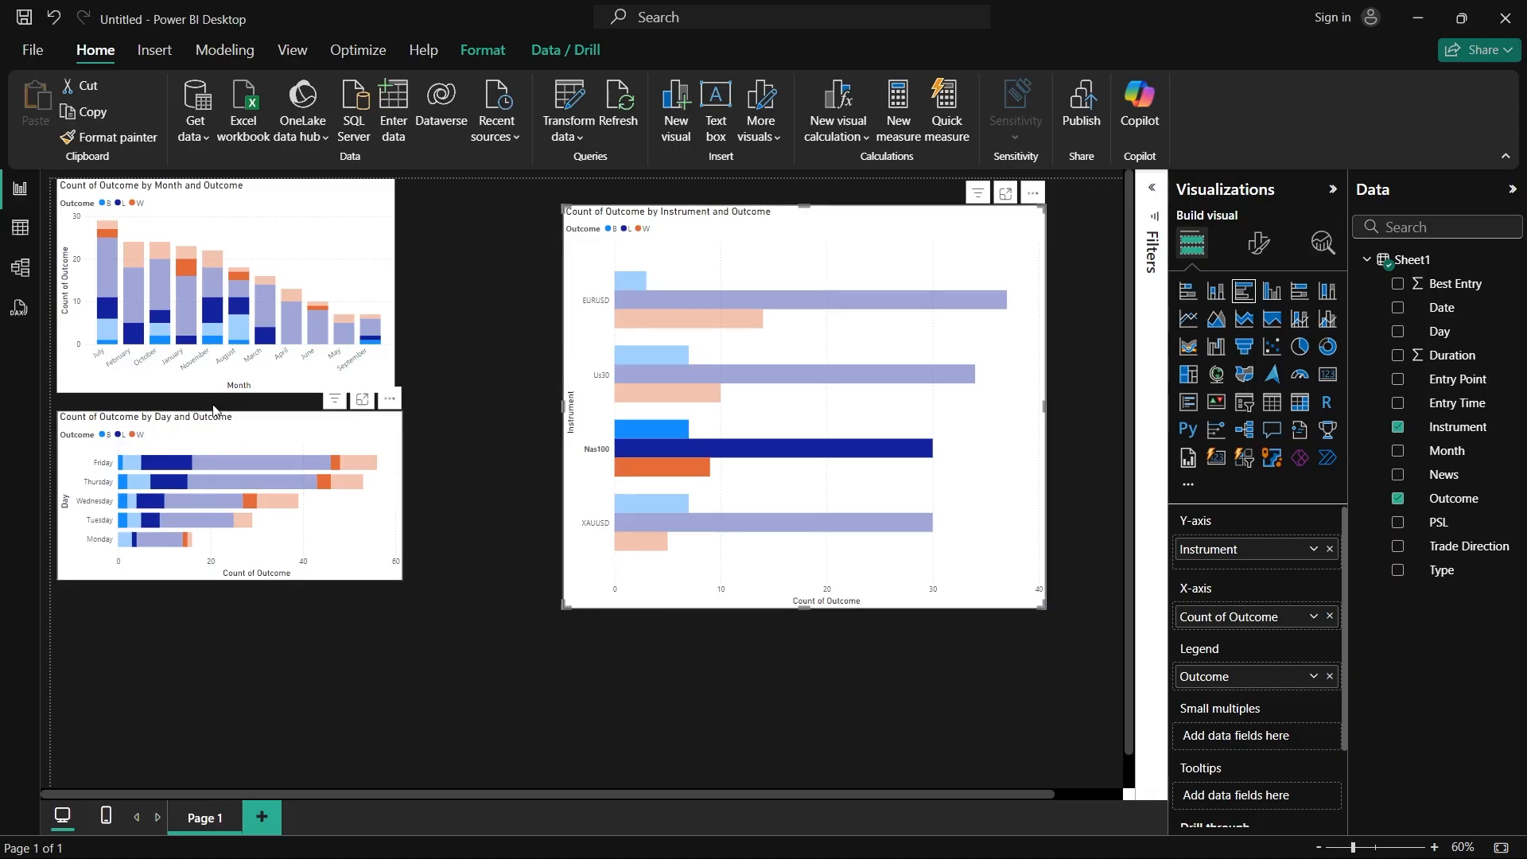
Step: Shrink the clustered bar chart to about the column chart's width, place it directly beside that chart at the page's upper edge, and deselect it
{"action": "left_click_drag", "start_coordinate": [567, 607], "coordinate": [693, 357]}
{"action": "left_click", "coordinate": [717, 309]}
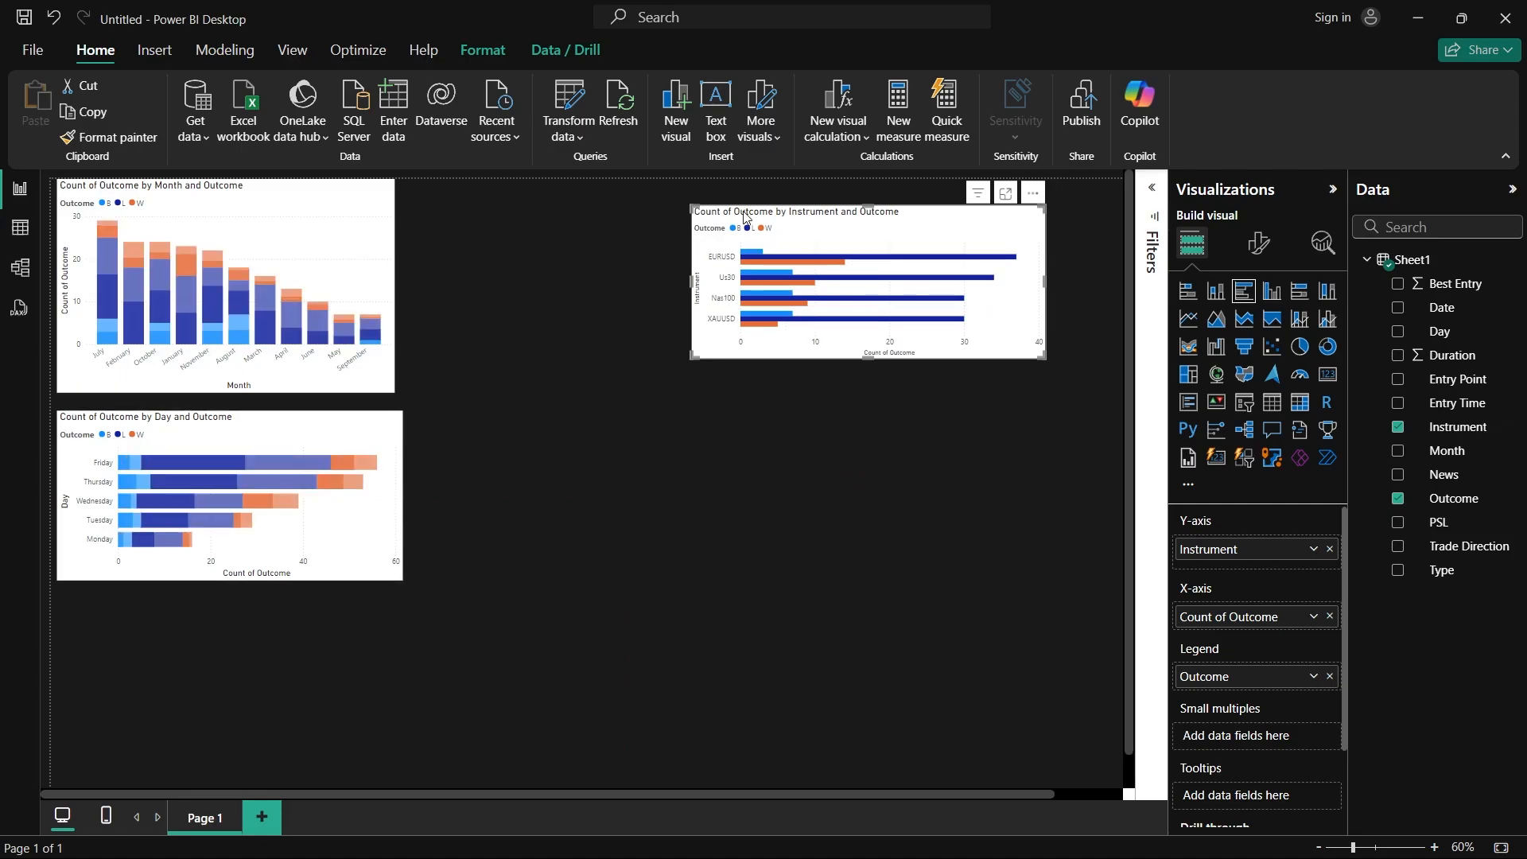
{"action": "left_click_drag", "start_coordinate": [832, 215], "coordinate": [538, 189]}
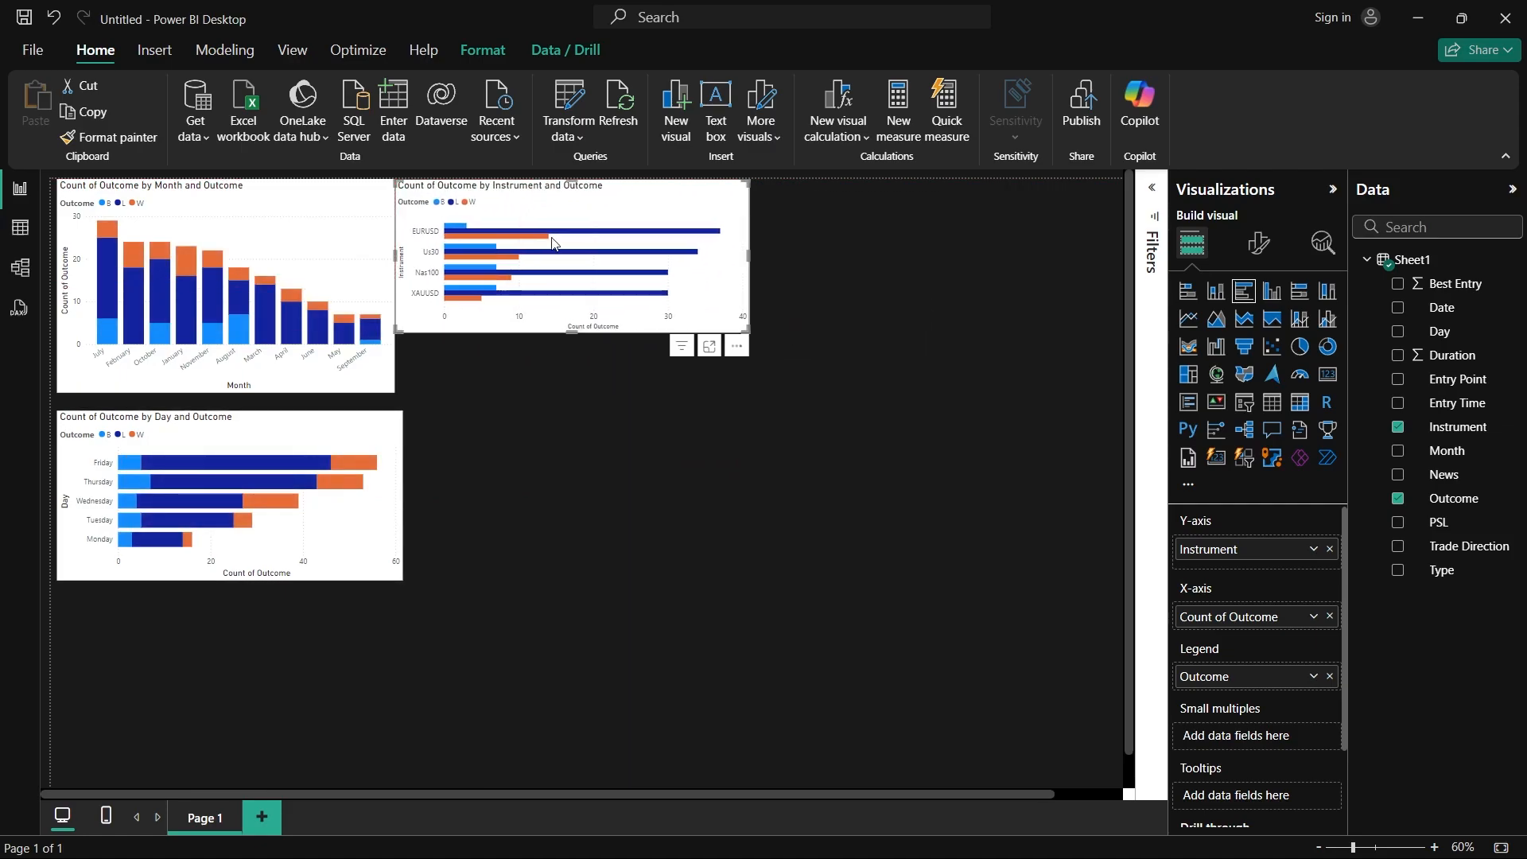
{"action": "left_click", "coordinate": [913, 483]}
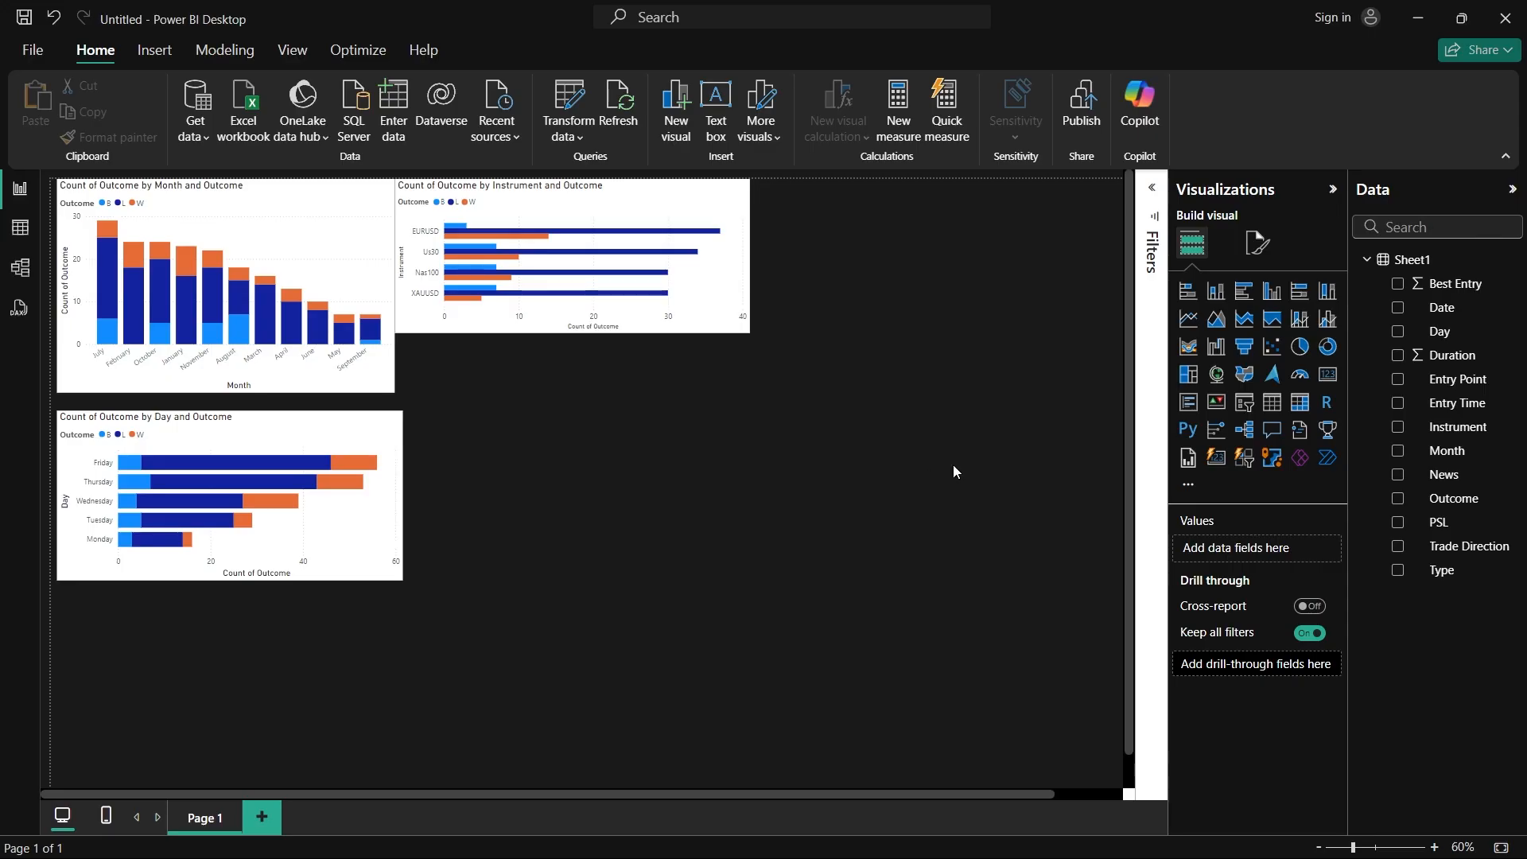
Step: Add a pie chart, move it to the middle of the page, and enlarge it
{"action": "left_click", "coordinate": [1299, 346]}
{"action": "left_click_drag", "start_coordinate": [193, 690], "coordinate": [666, 505]}
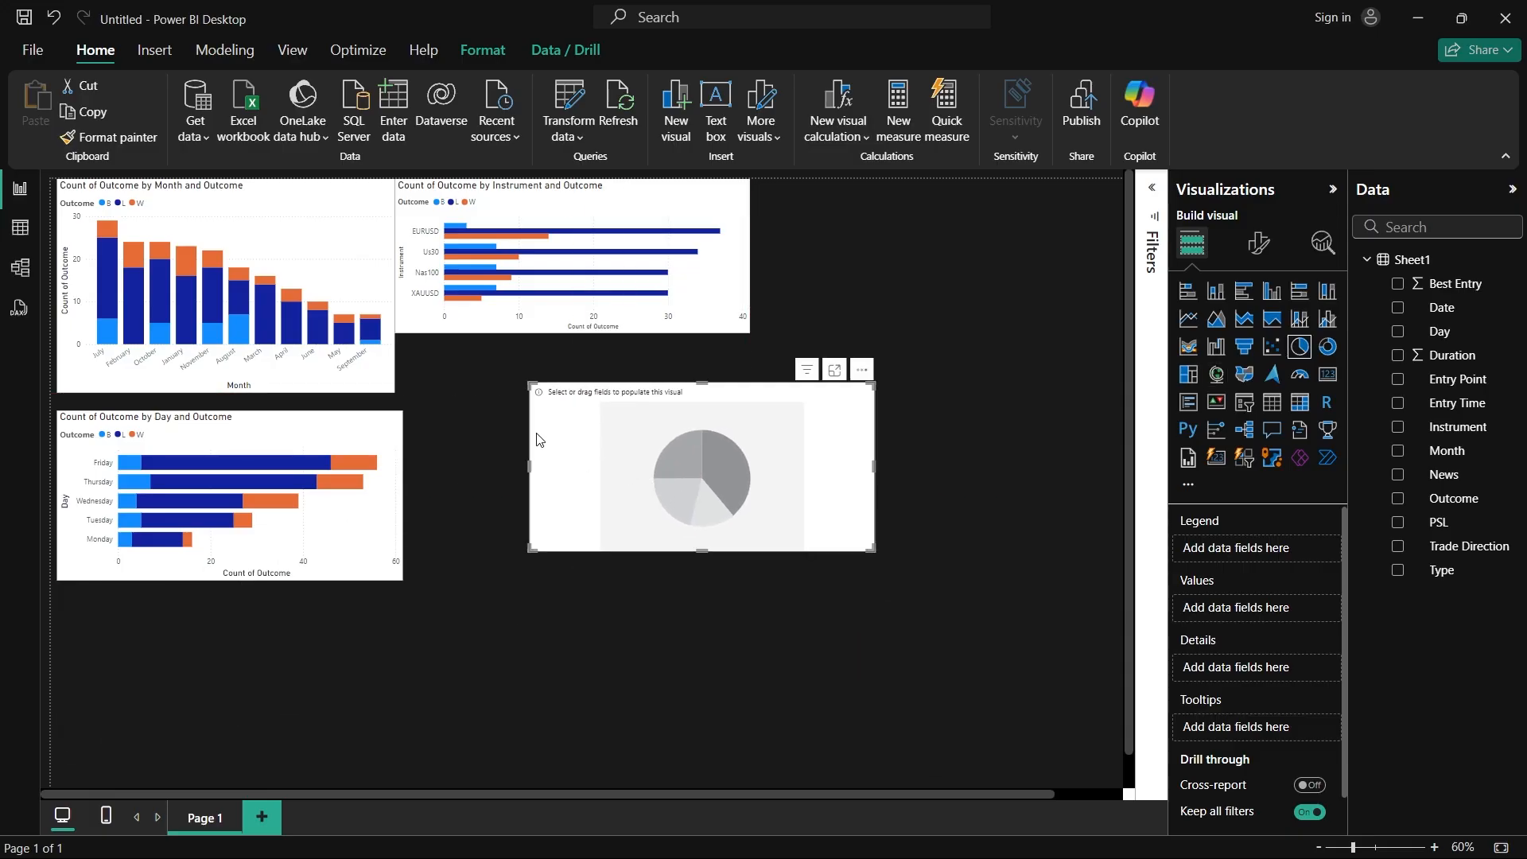
{"action": "left_click_drag", "start_coordinate": [529, 382], "coordinate": [465, 309]}
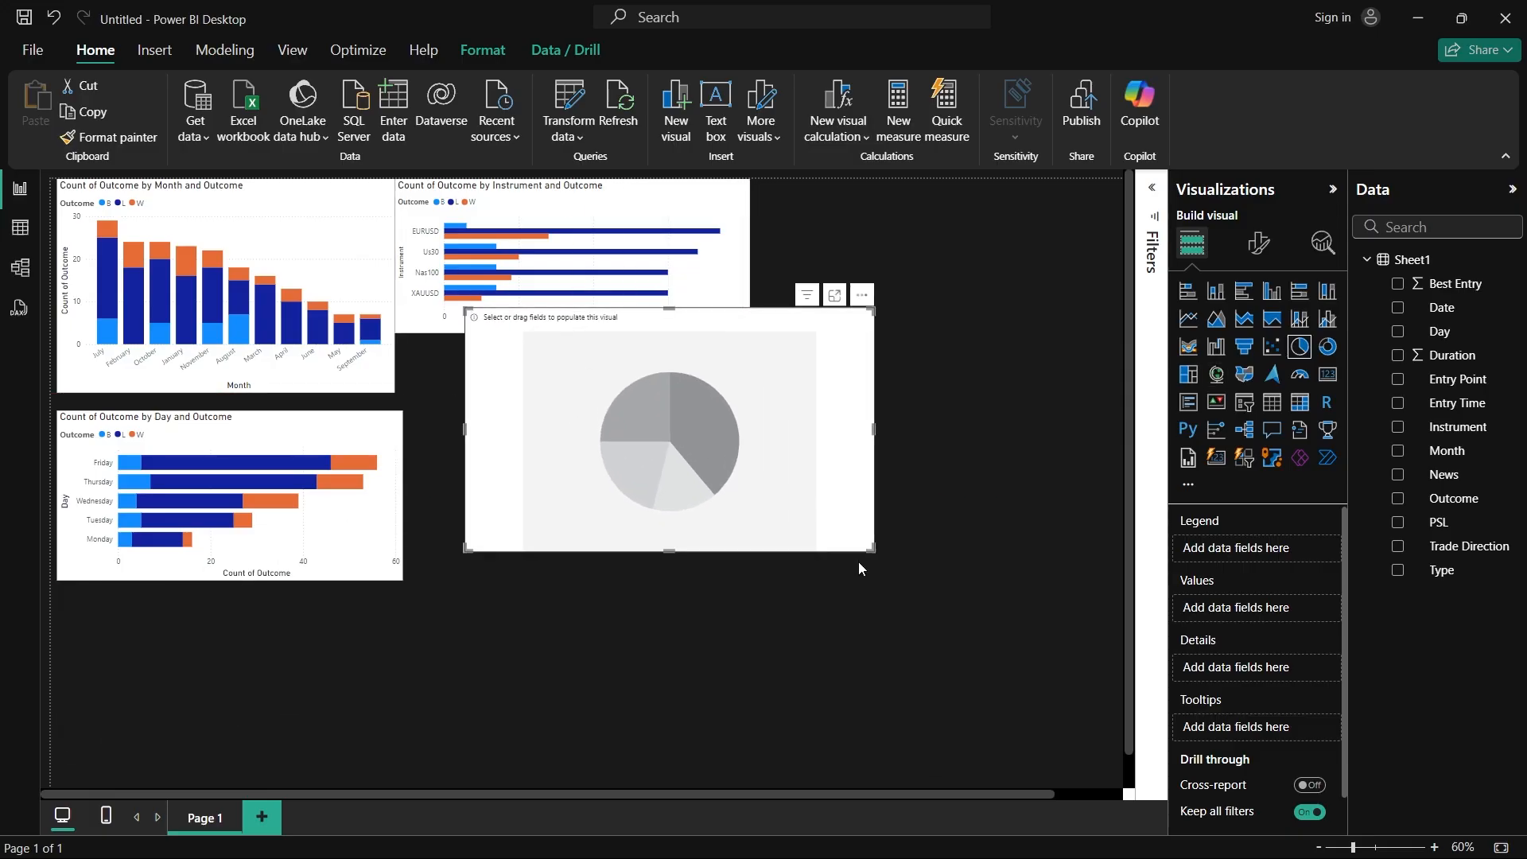
{"action": "left_click_drag", "start_coordinate": [871, 549], "coordinate": [938, 663]}
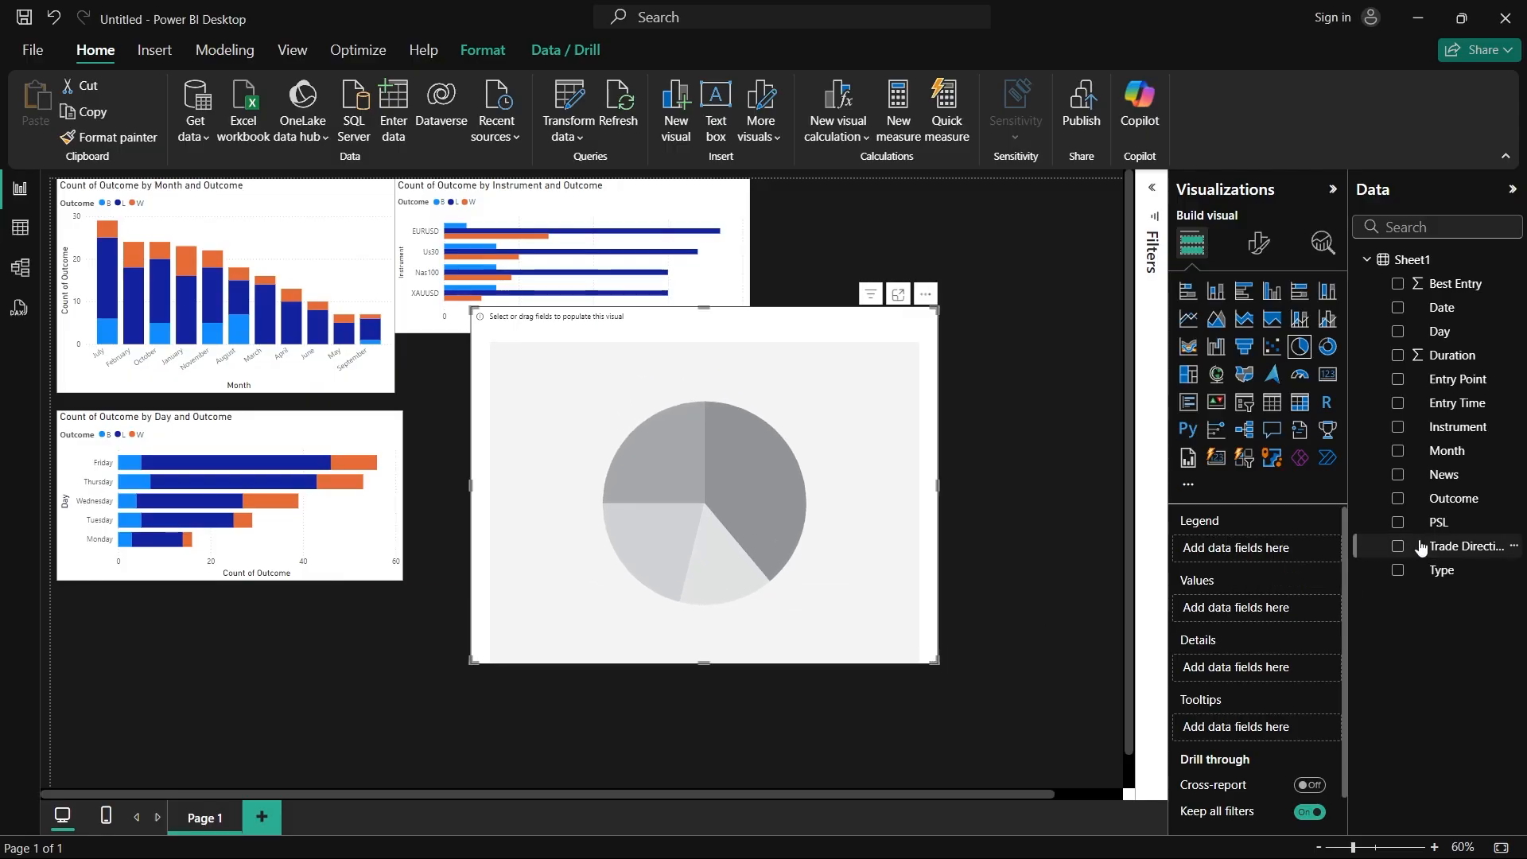
Step: Set the pie chart's legend to Outcome and its values to count of Outcome, and enlarge it across most of the page
{"action": "left_click_drag", "start_coordinate": [1431, 502], "coordinate": [1260, 559]}
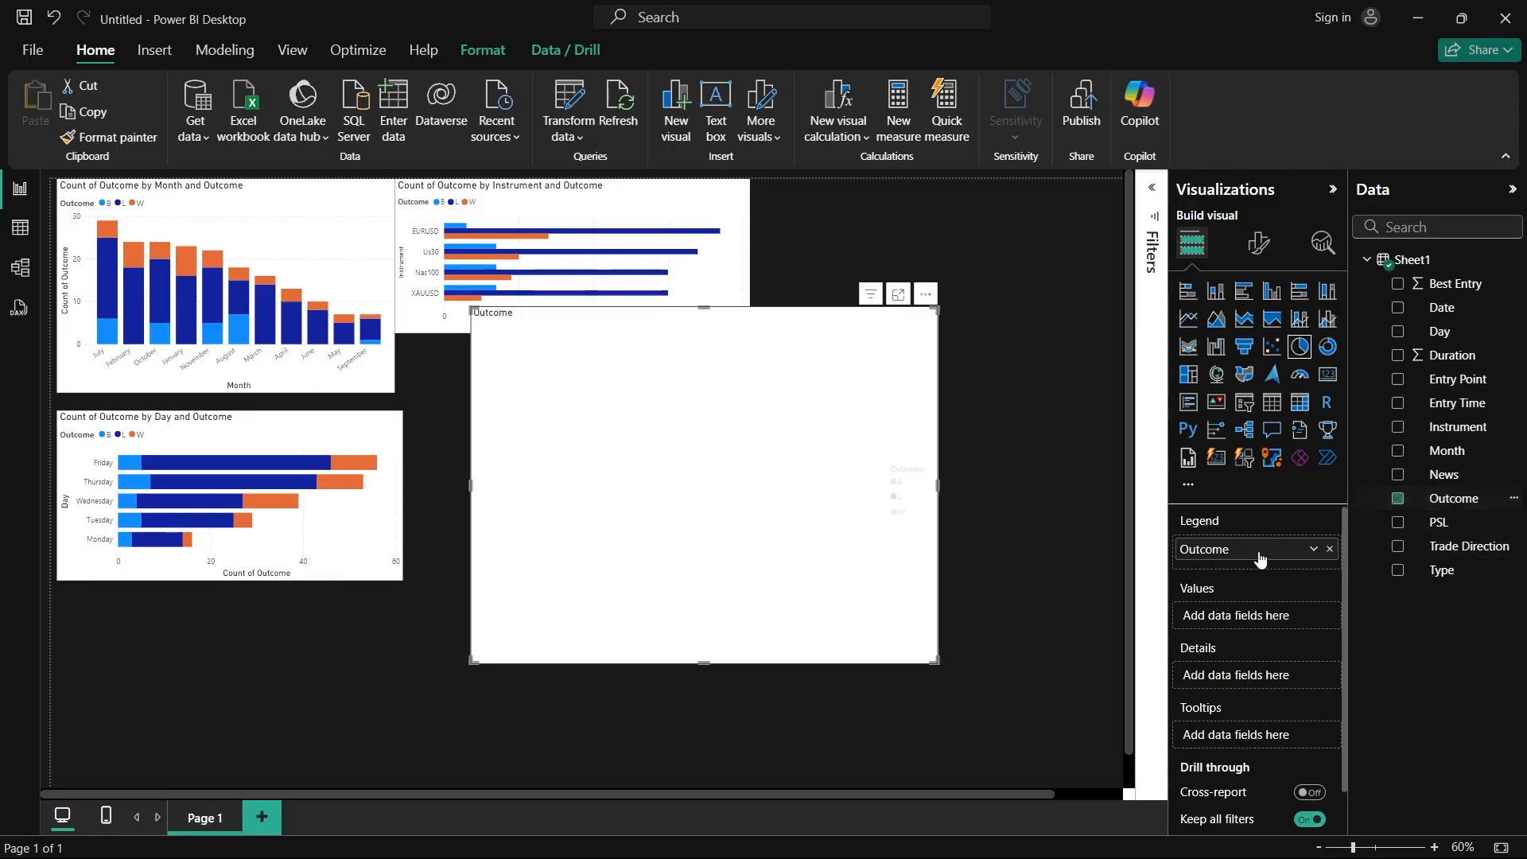
{"action": "left_click_drag", "start_coordinate": [1423, 499], "coordinate": [1272, 628]}
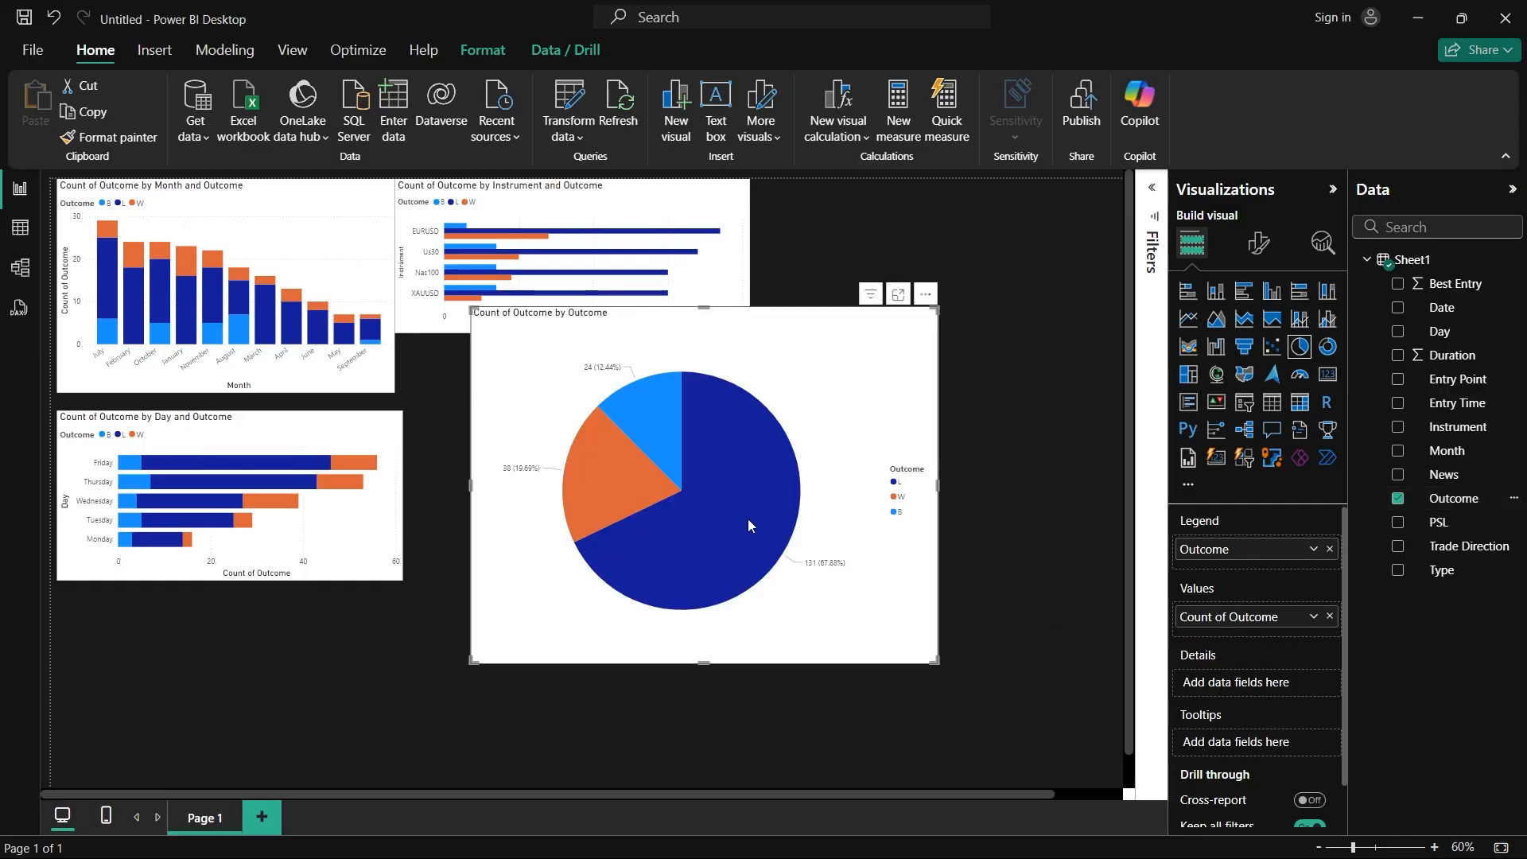
{"action": "left_click_drag", "start_coordinate": [472, 307], "coordinate": [219, 180]}
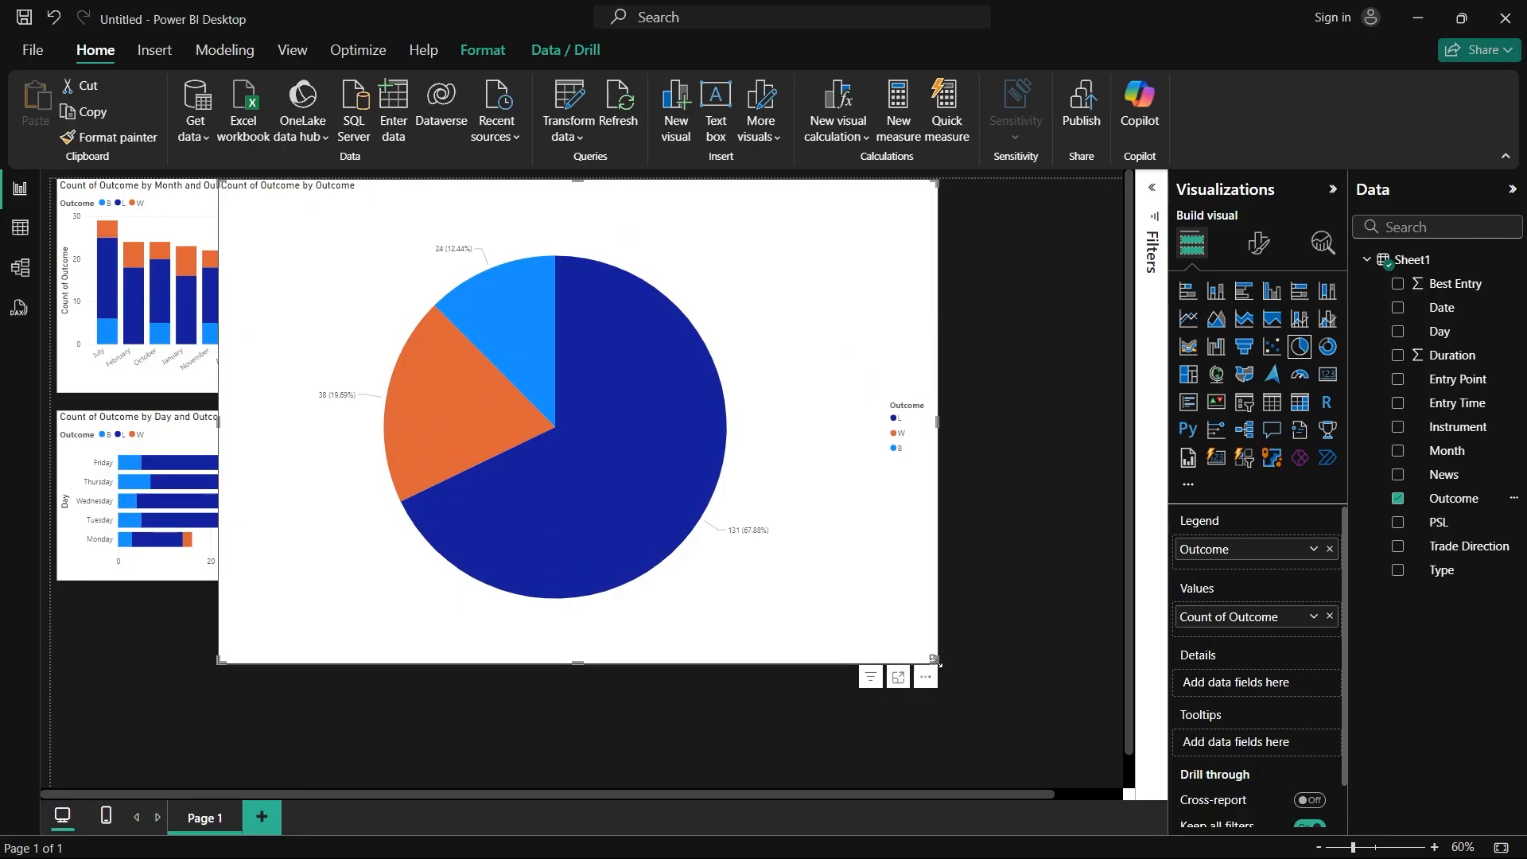
{"action": "left_click_drag", "start_coordinate": [934, 660], "coordinate": [1046, 705]}
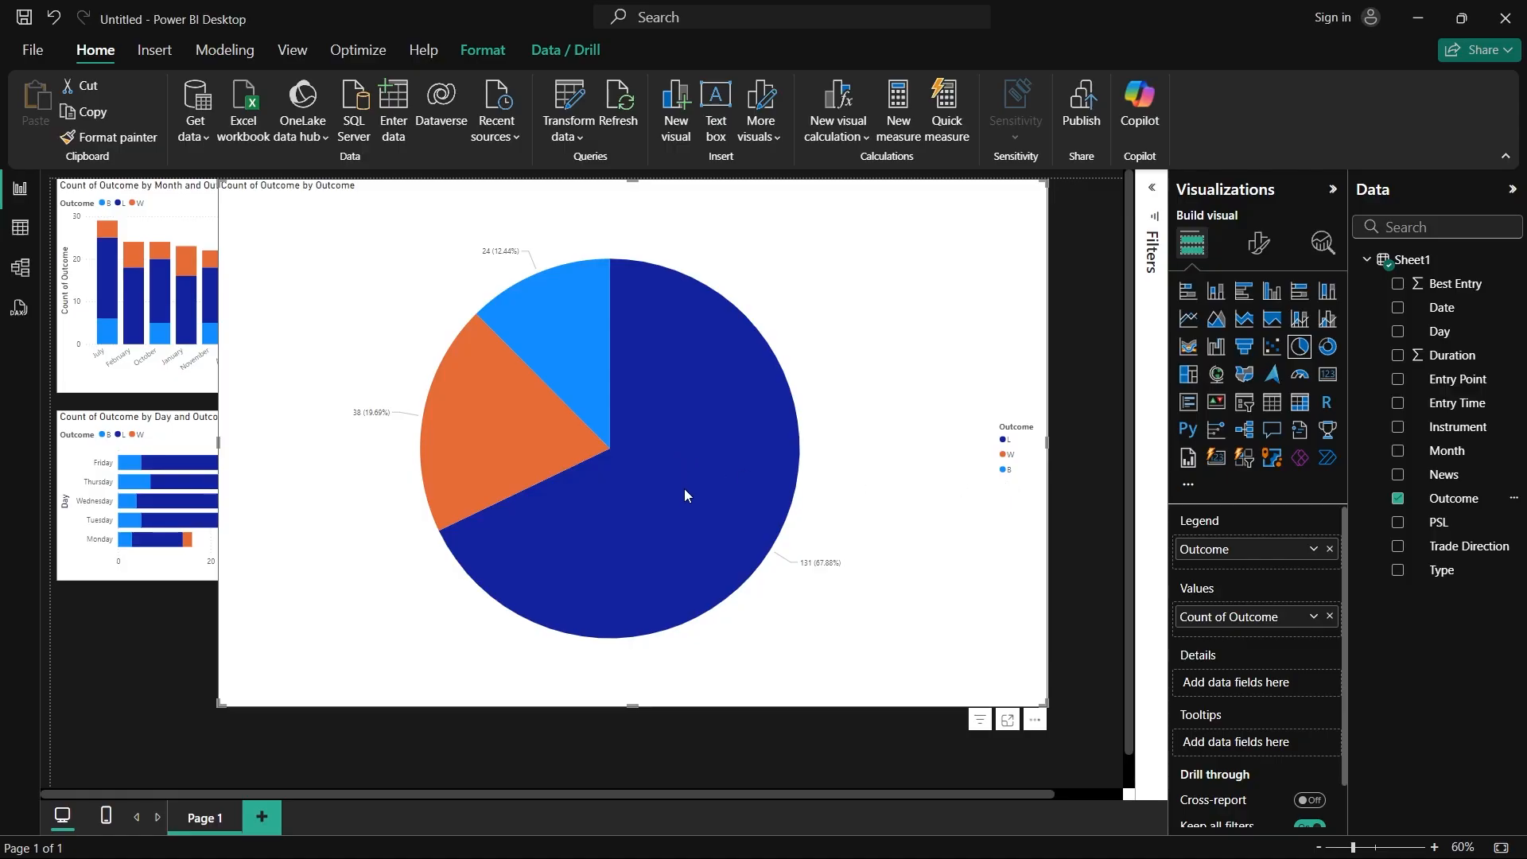
Step: Examine the counts and percentages of the W, B and L slices in the pie chart
{"action": "mouse_move", "coordinate": [493, 453]}
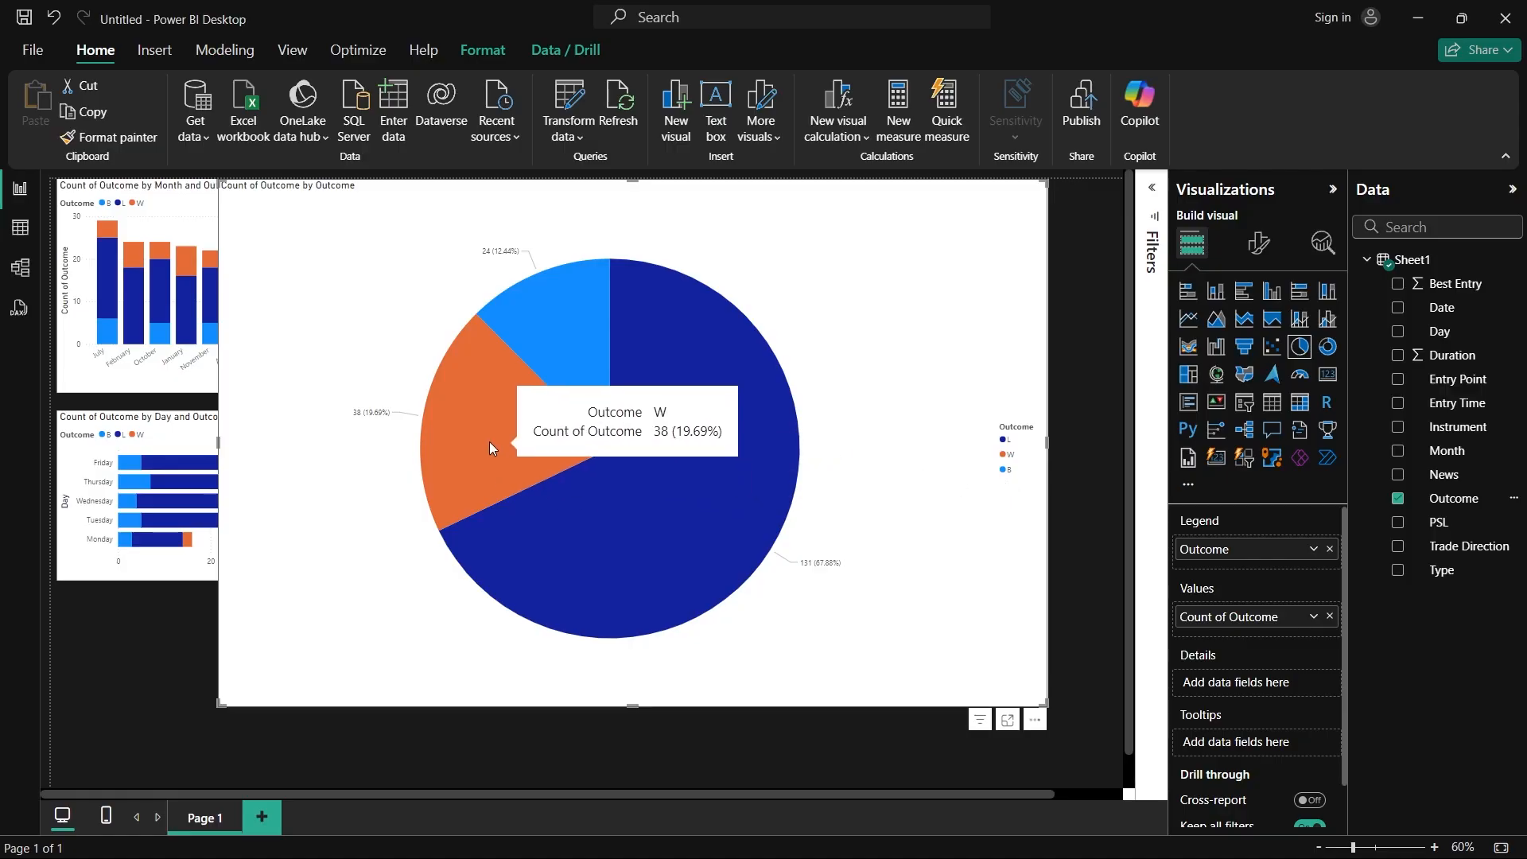
{"action": "mouse_move", "coordinate": [513, 316]}
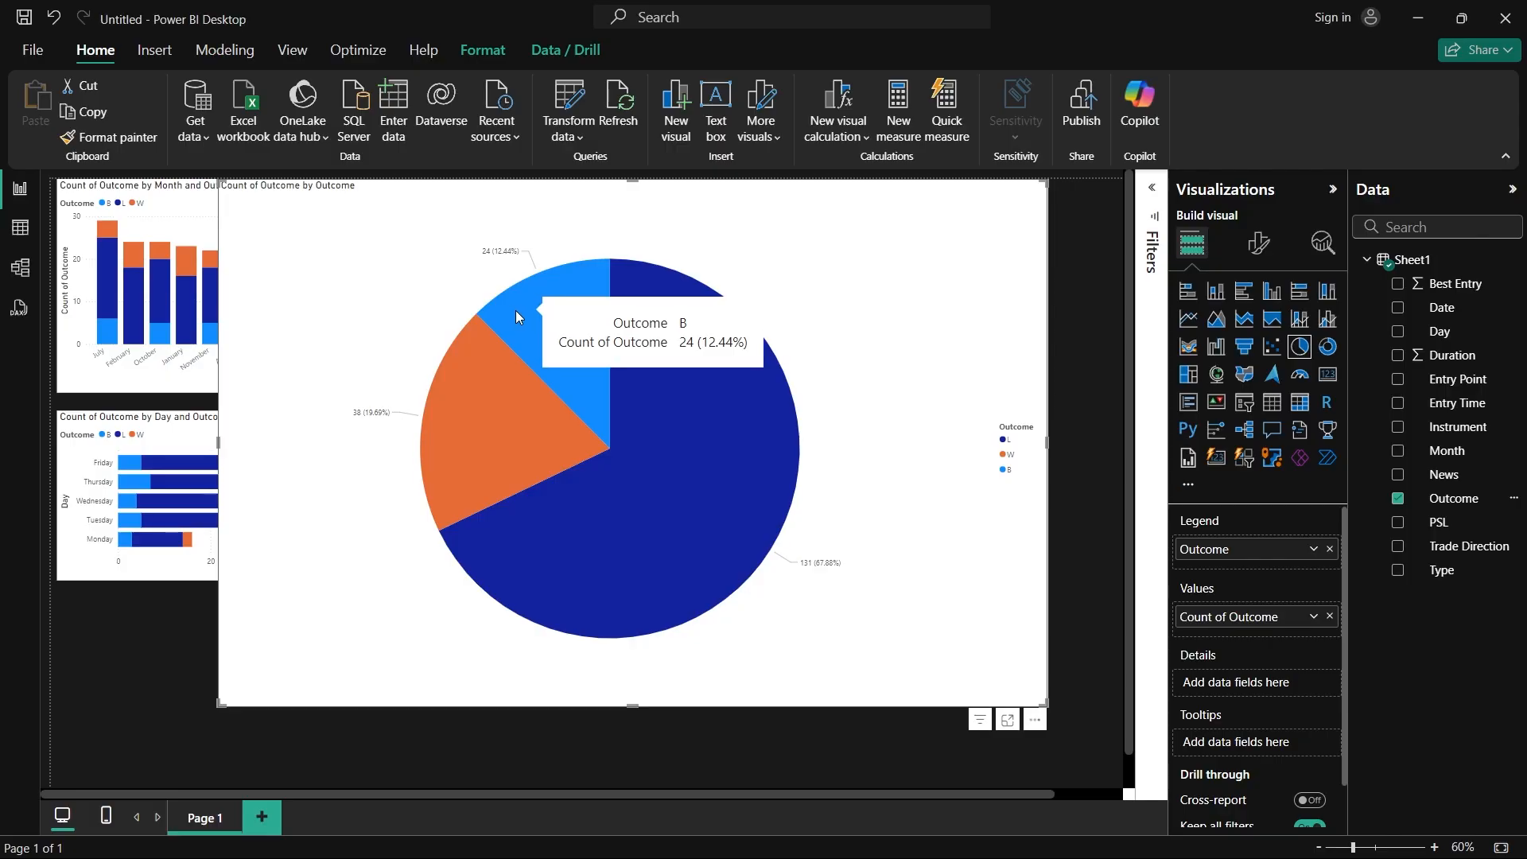
{"action": "mouse_move", "coordinate": [695, 534]}
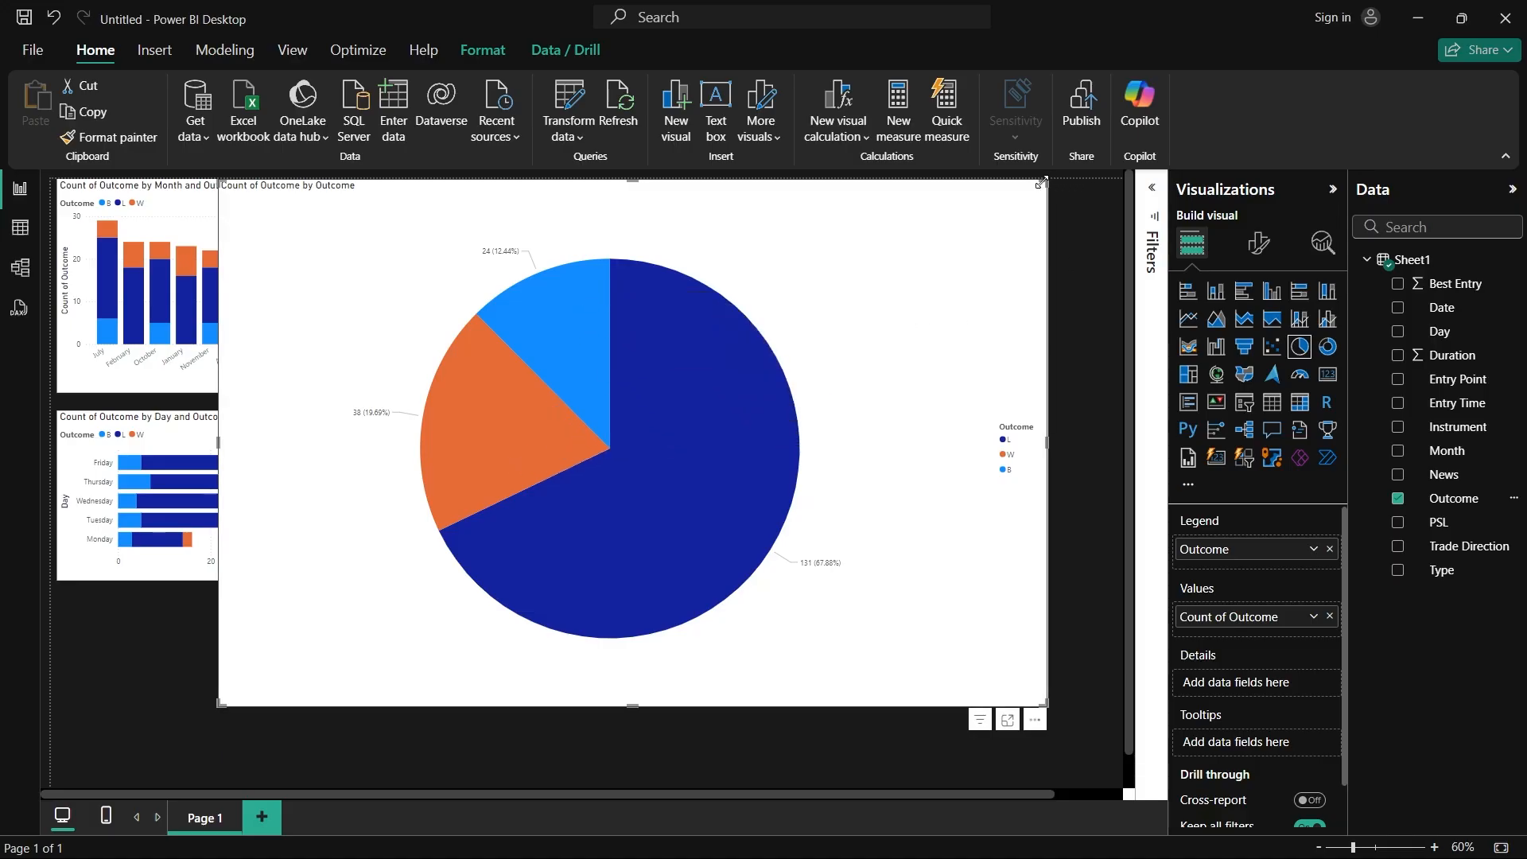
Step: Narrow the pie chart, try filtering it to outcomes L and W only, and include outcome B again
{"action": "left_click_drag", "start_coordinate": [1041, 183], "coordinate": [800, 229]}
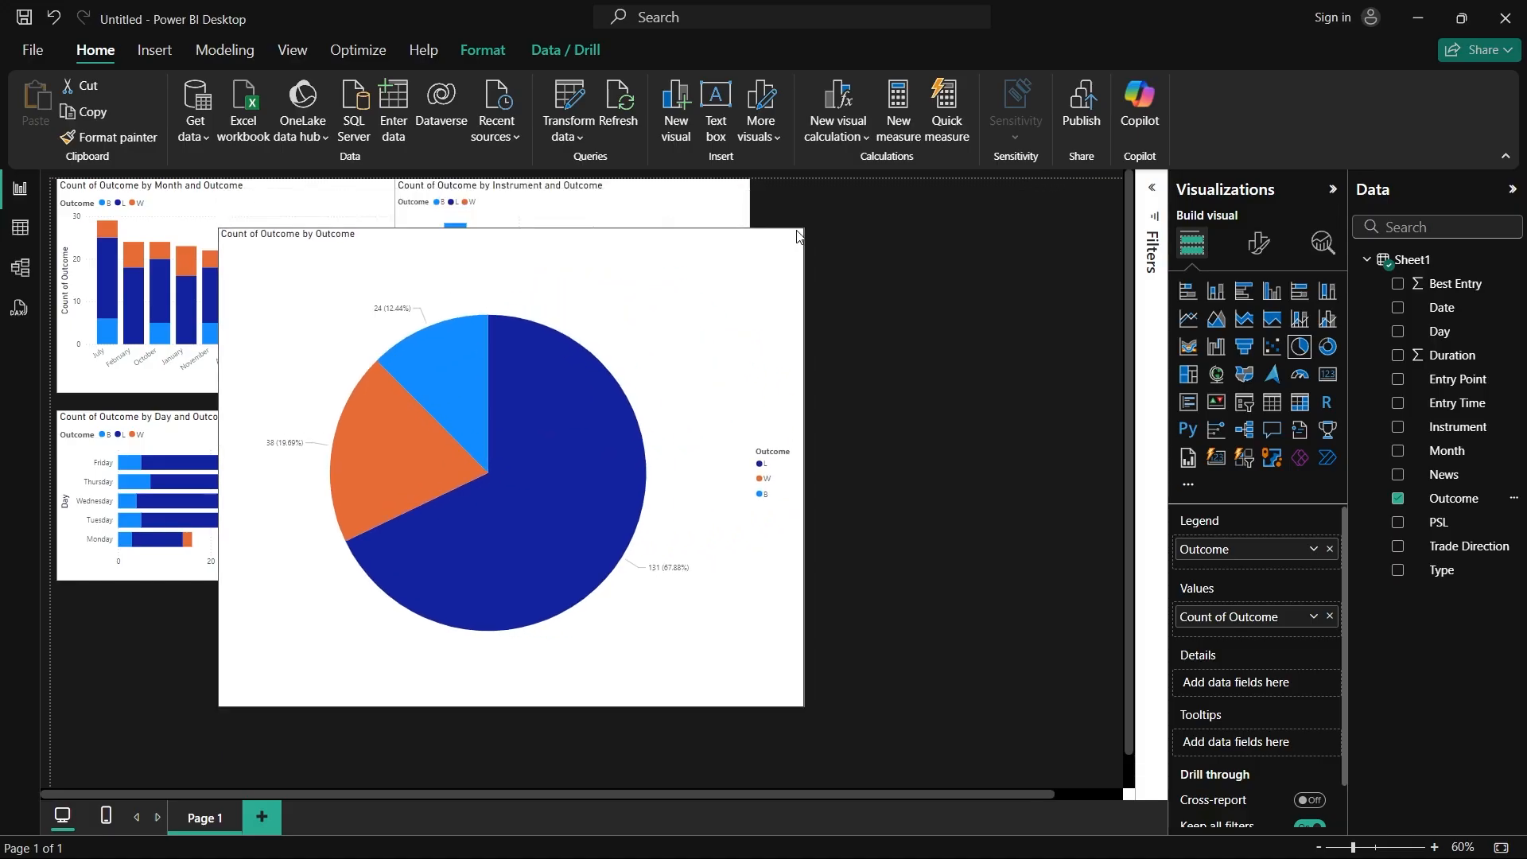
{"action": "left_click", "coordinate": [1155, 193]}
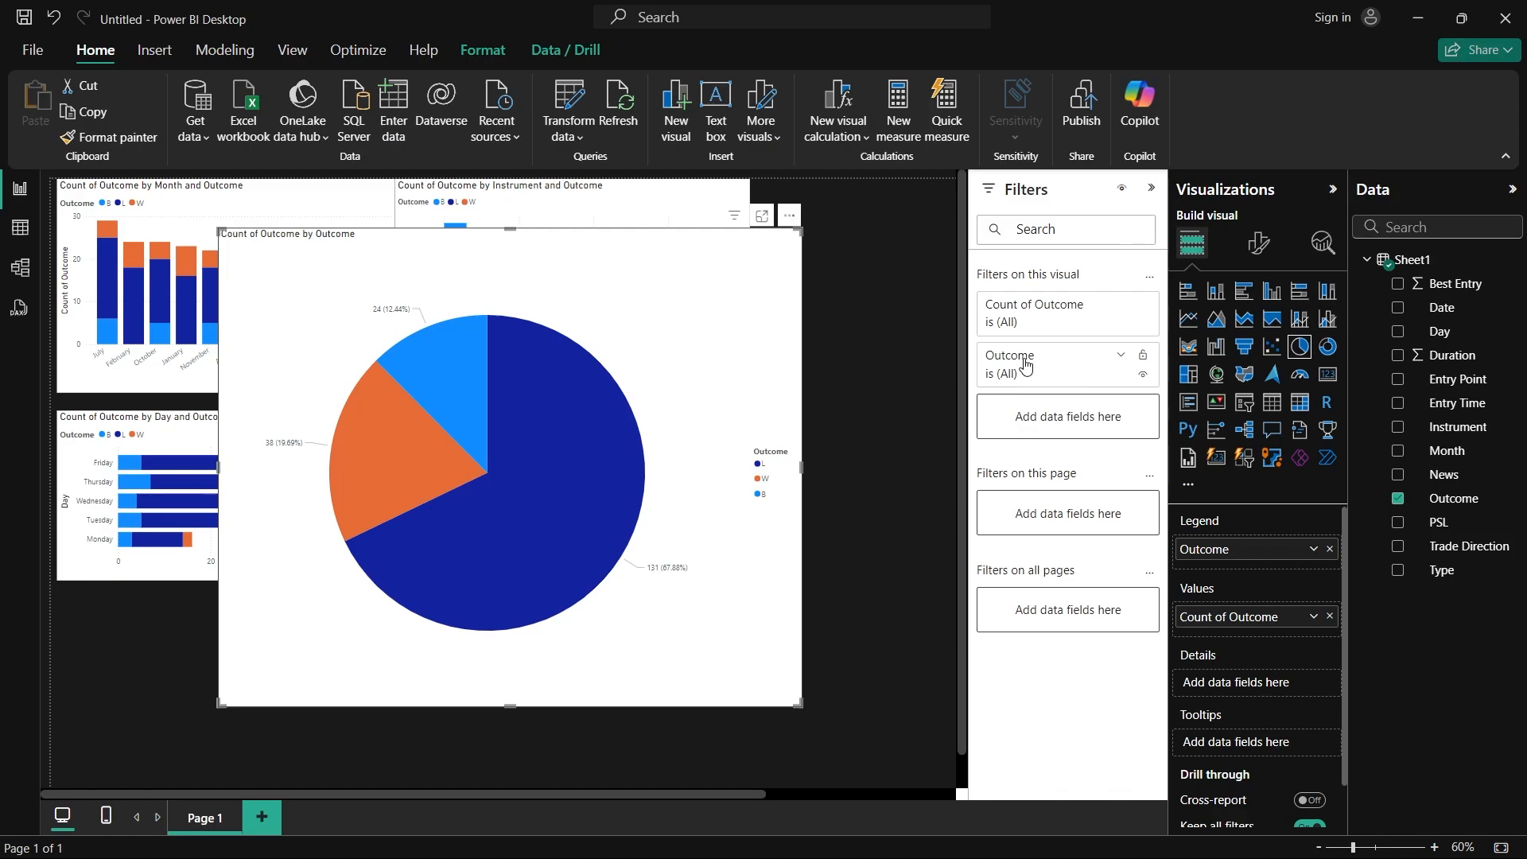
{"action": "left_click", "coordinate": [1123, 358]}
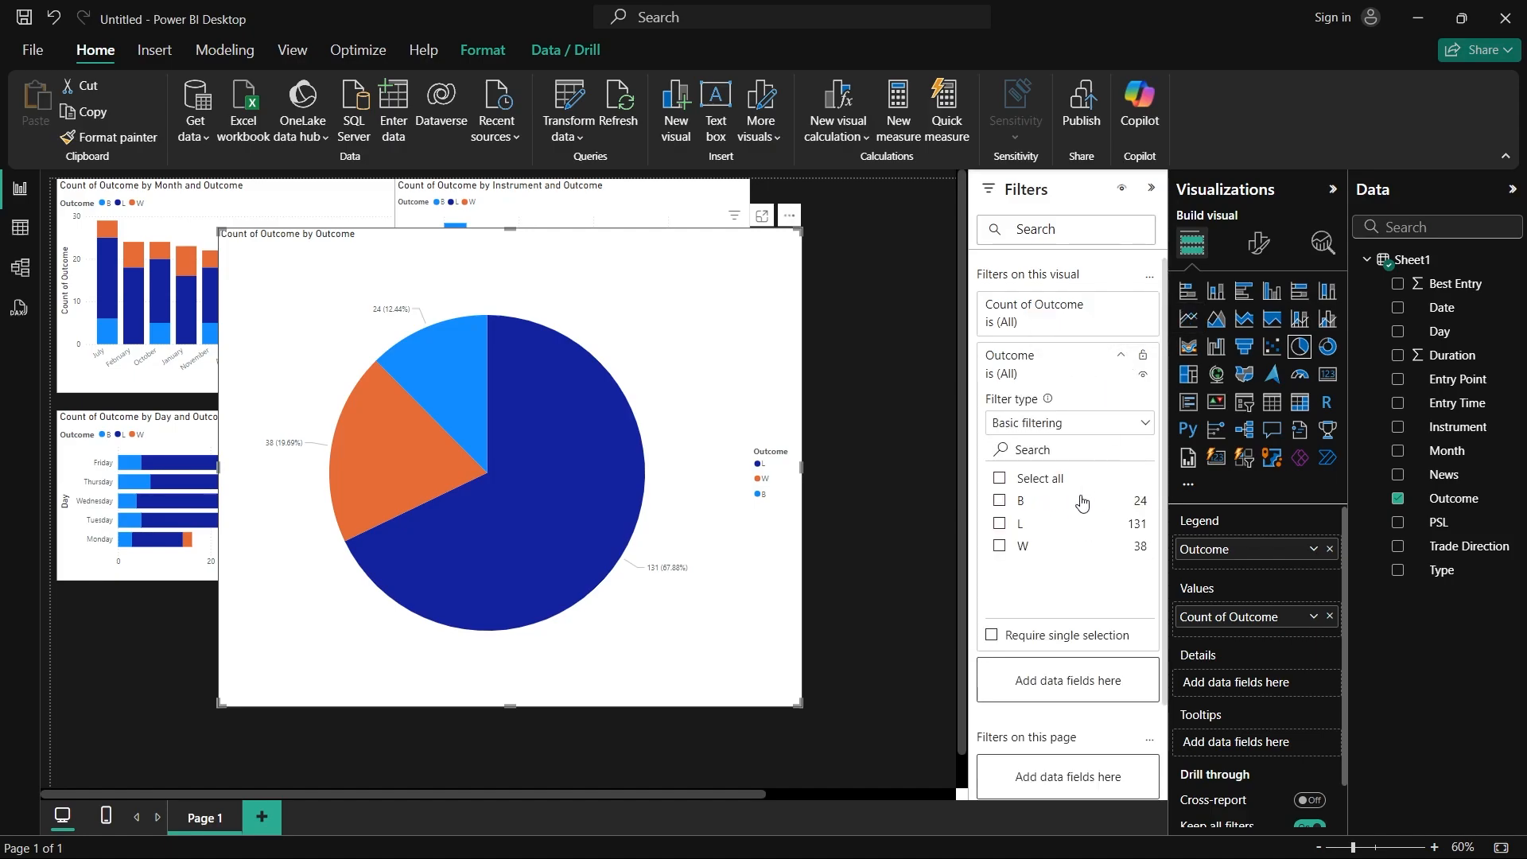
{"action": "left_click", "coordinate": [999, 523]}
{"action": "left_click", "coordinate": [997, 546]}
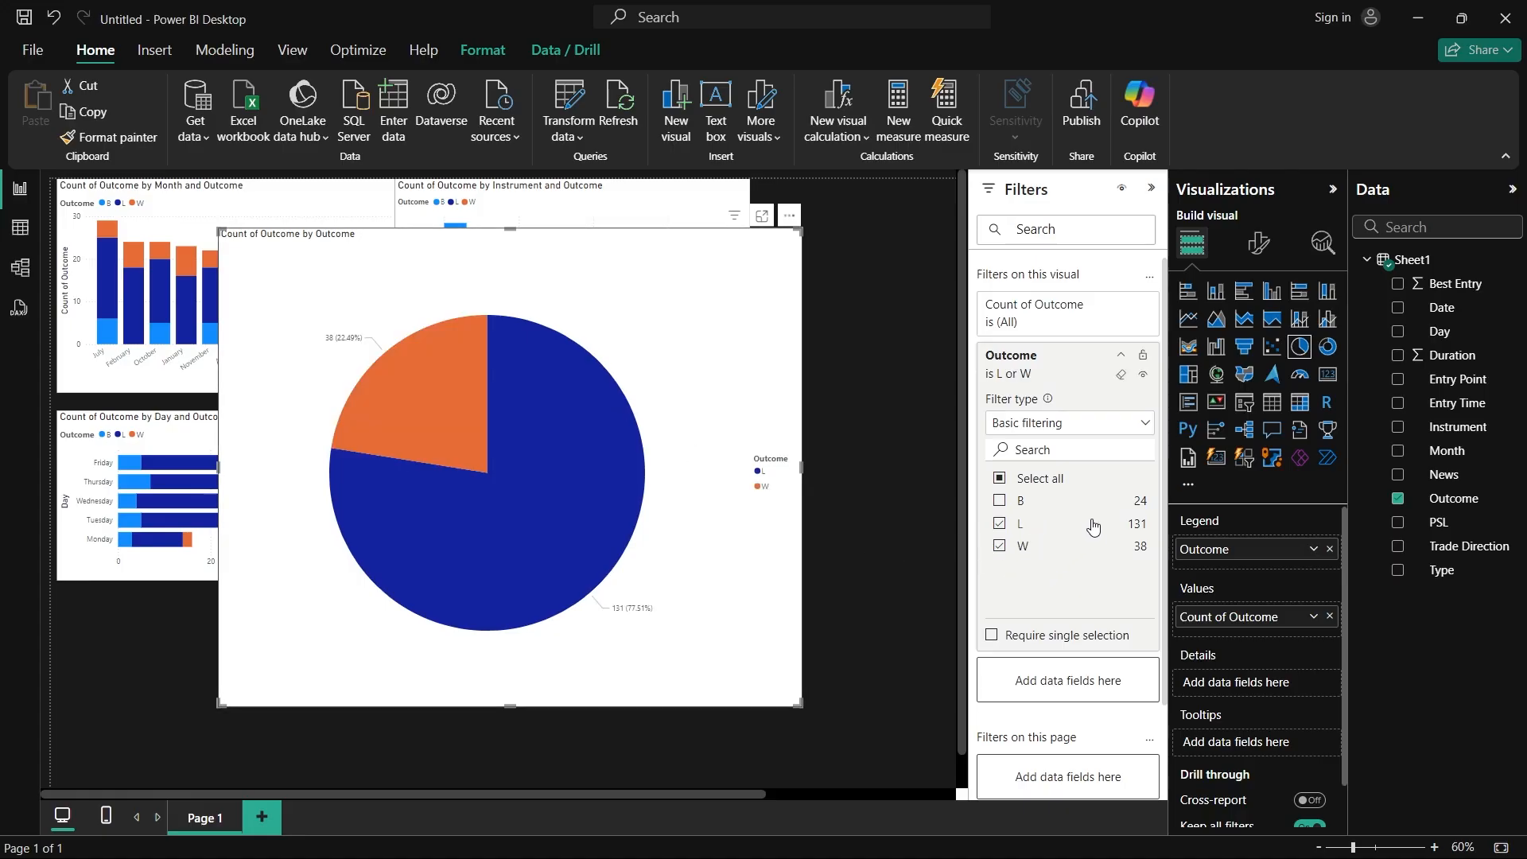
{"action": "mouse_move", "coordinate": [452, 431]}
{"action": "left_click", "coordinate": [999, 501]}
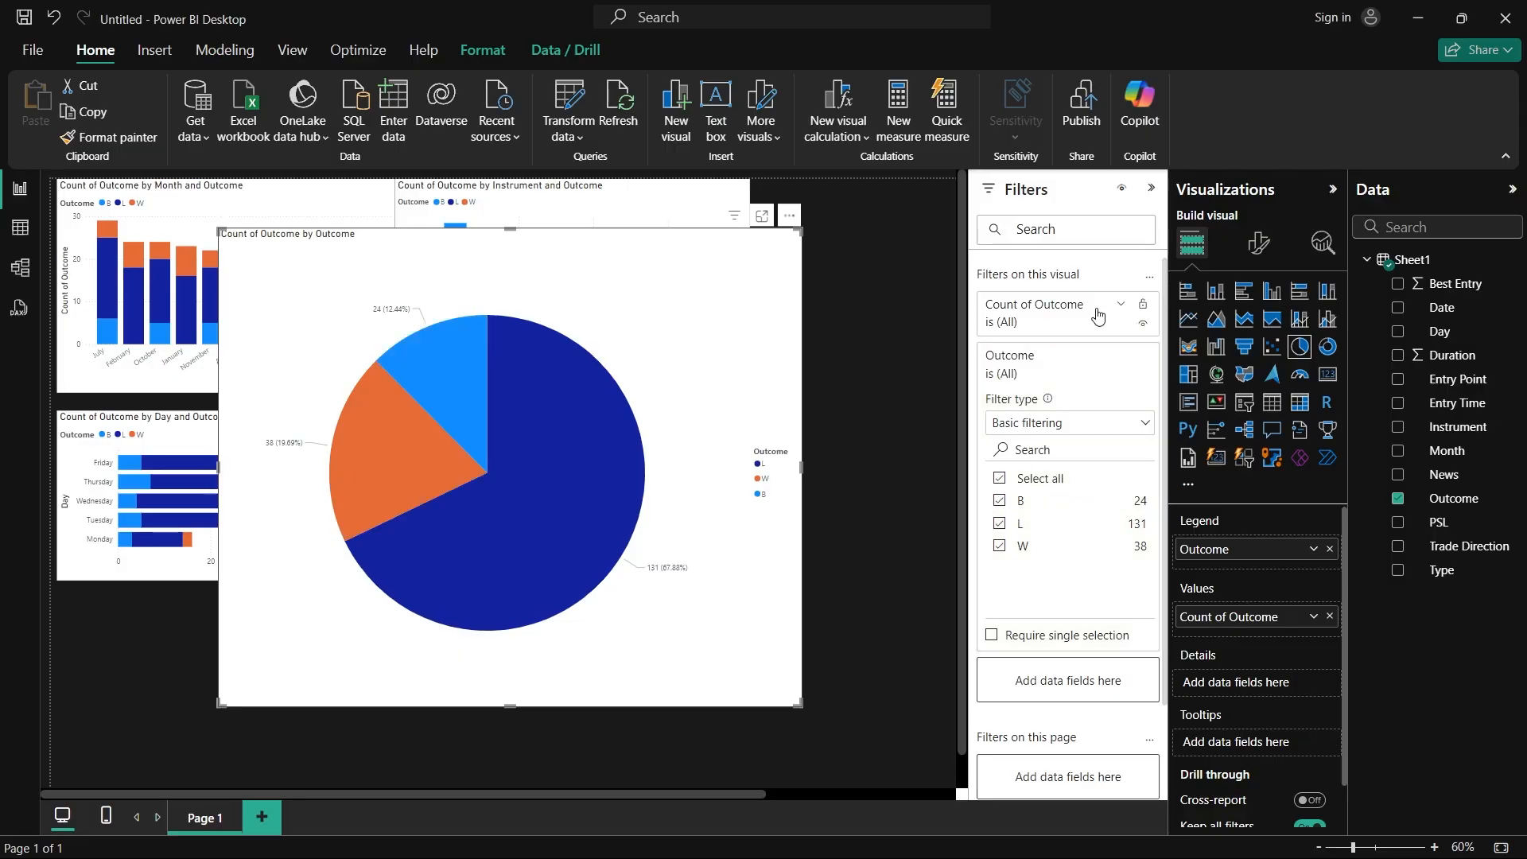
{"action": "left_click", "coordinate": [1152, 191]}
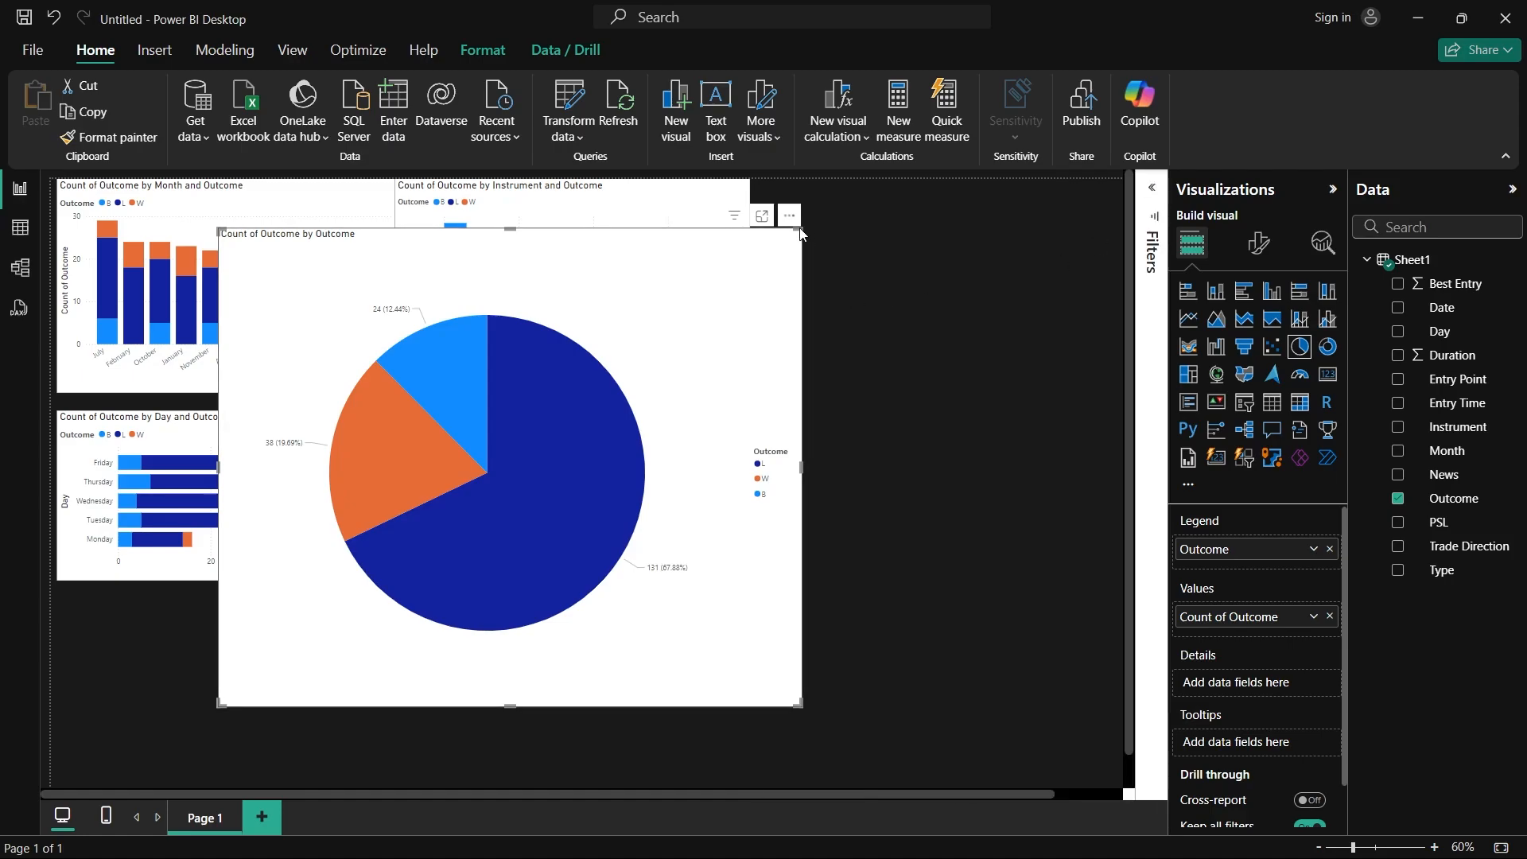
Step: Shrink the pie chart, place it directly beneath the day-of-week bar chart, and deselect it
{"action": "left_click_drag", "start_coordinate": [797, 233], "coordinate": [219, 601]}
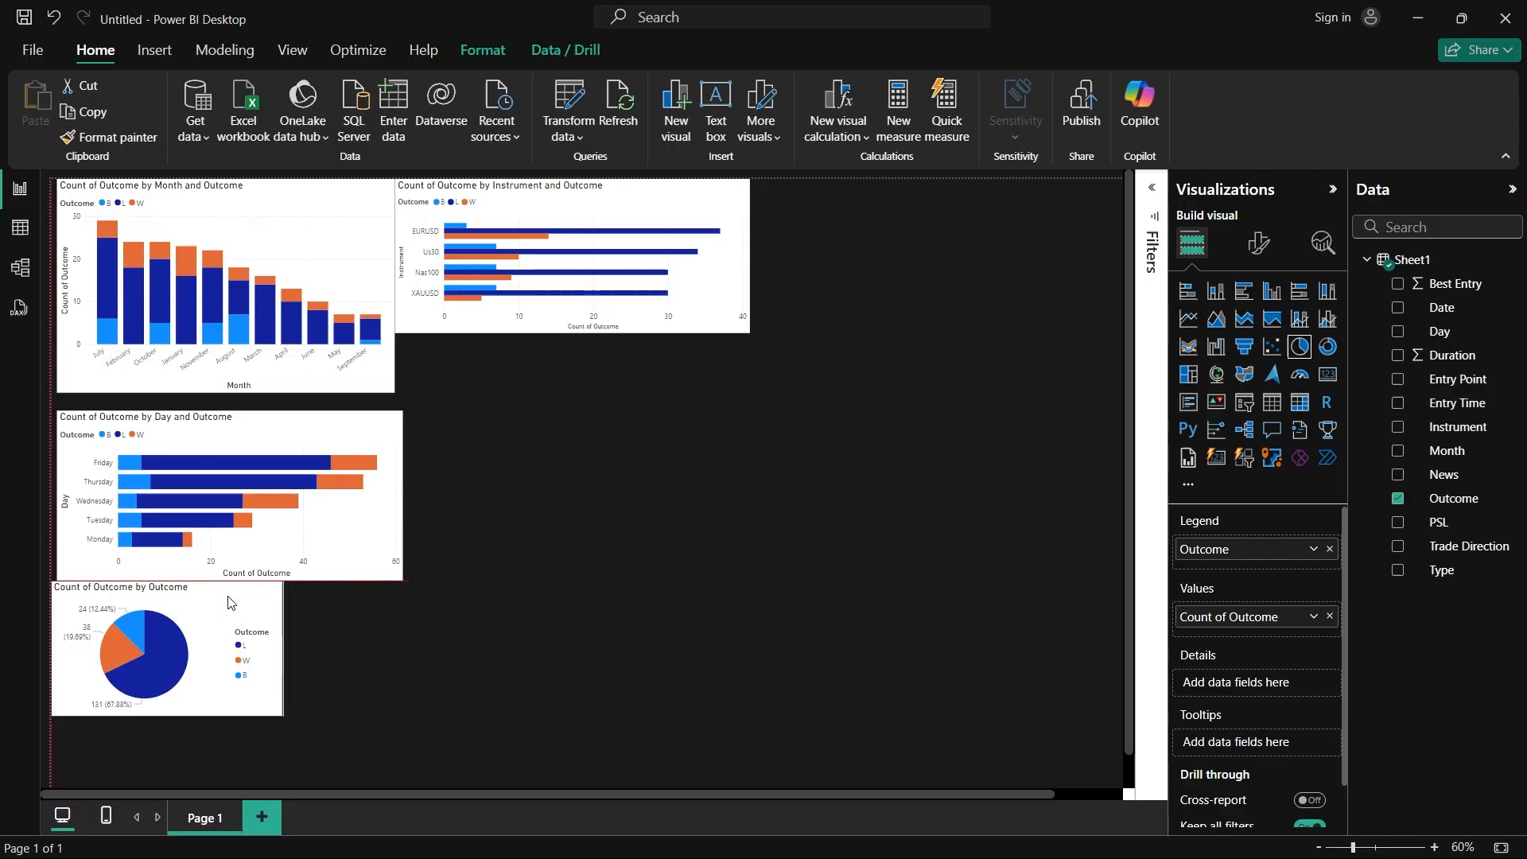
{"action": "left_click", "coordinate": [929, 538]}
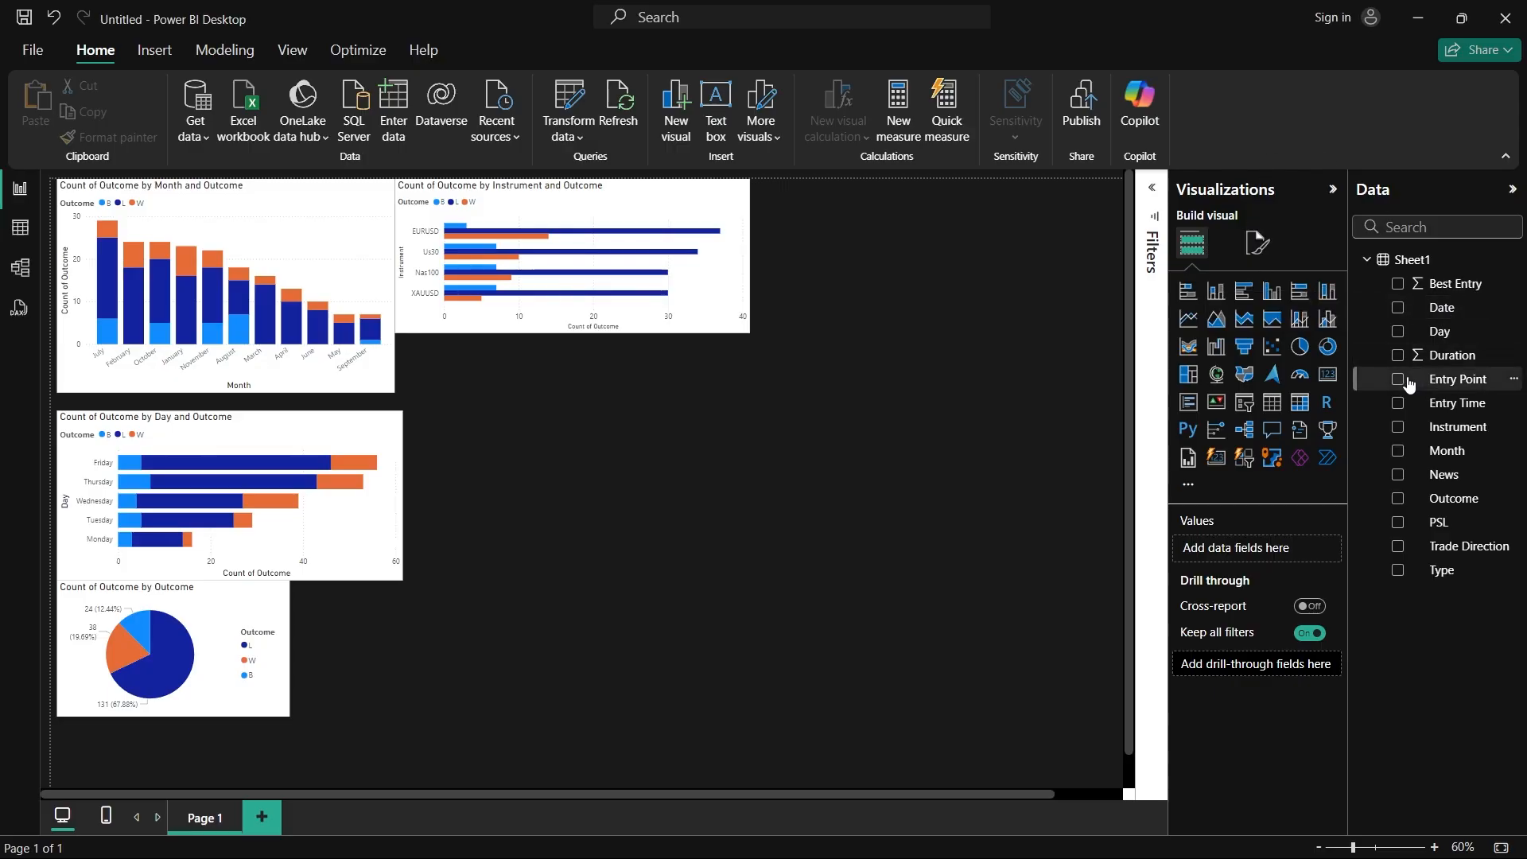
Step: Add a stacked column chart, move it to the middle of the page, and enlarge it
{"action": "left_click", "coordinate": [1216, 291]}
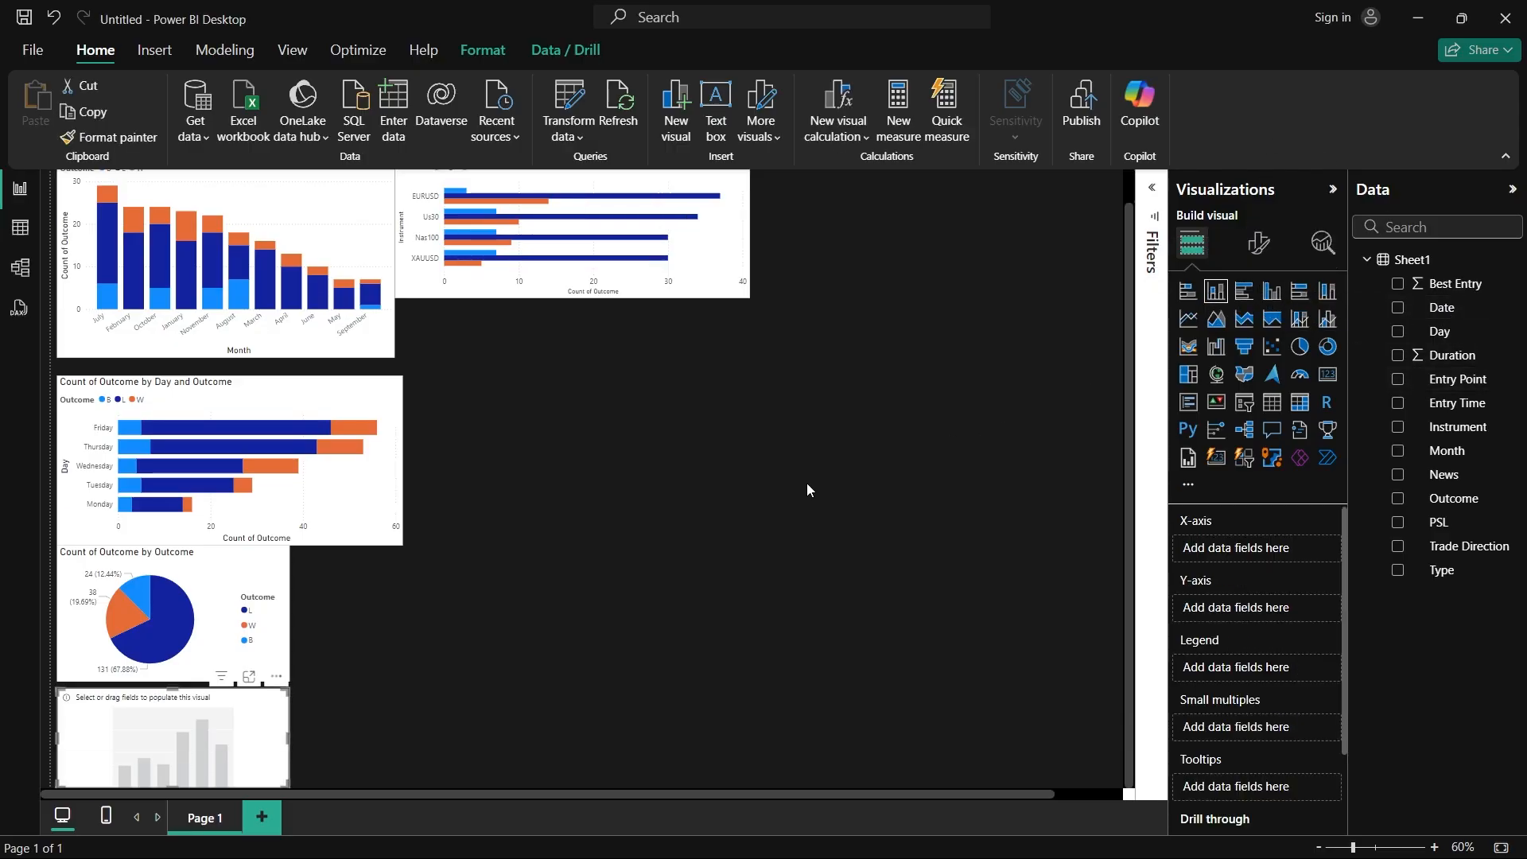
{"action": "left_click_drag", "start_coordinate": [106, 726], "coordinate": [256, 291]}
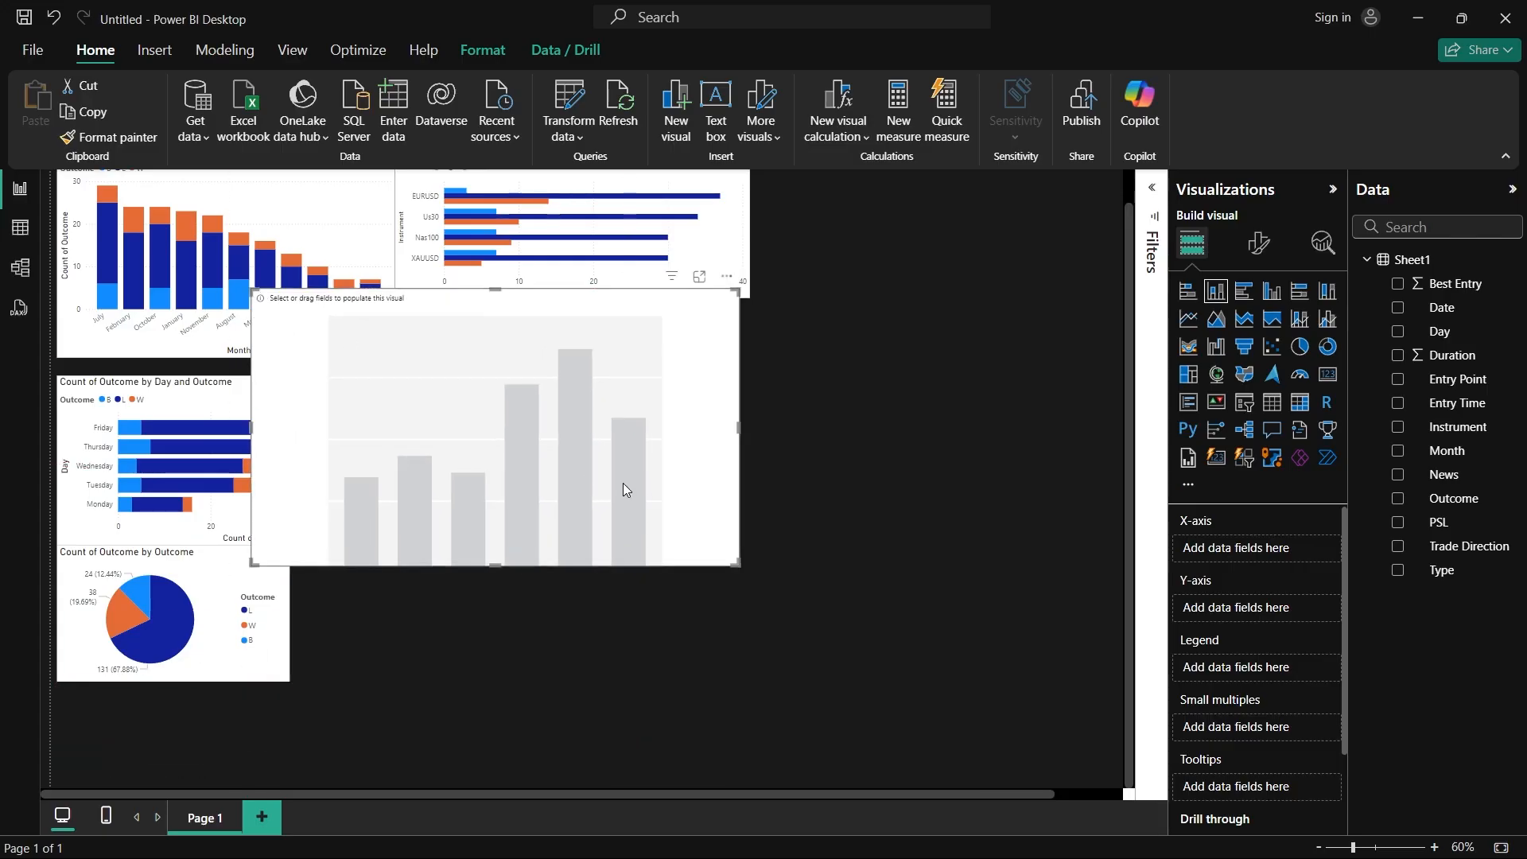
{"action": "left_click_drag", "start_coordinate": [748, 570], "coordinate": [1005, 689]}
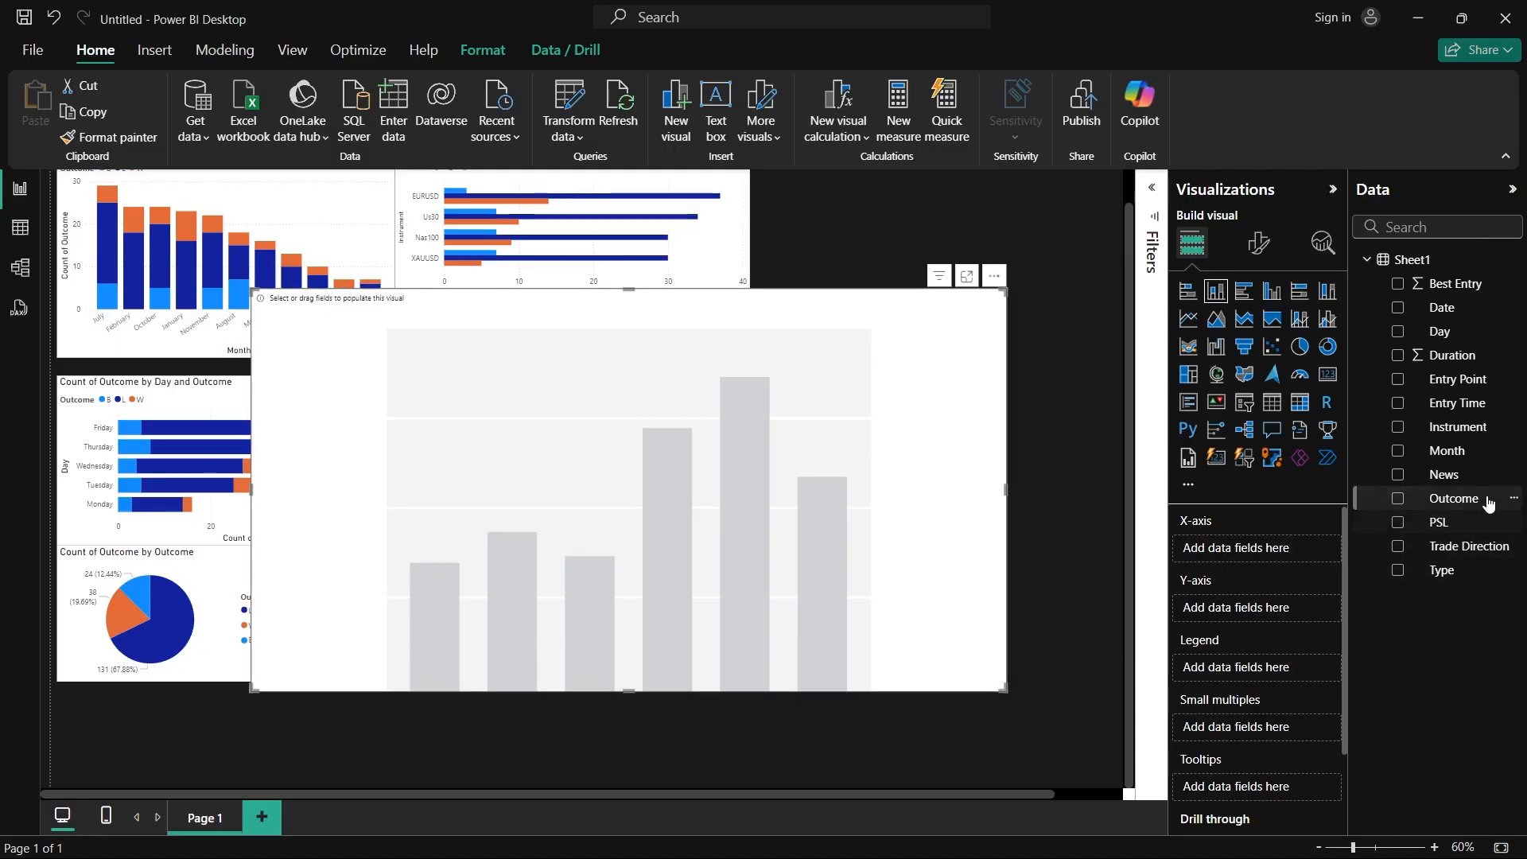
Step: Plot the count of Outcome by Date in the new stacked column chart, with Outcome as legend, and widen the chart
{"action": "left_click_drag", "start_coordinate": [1441, 308], "coordinate": [1273, 547]}
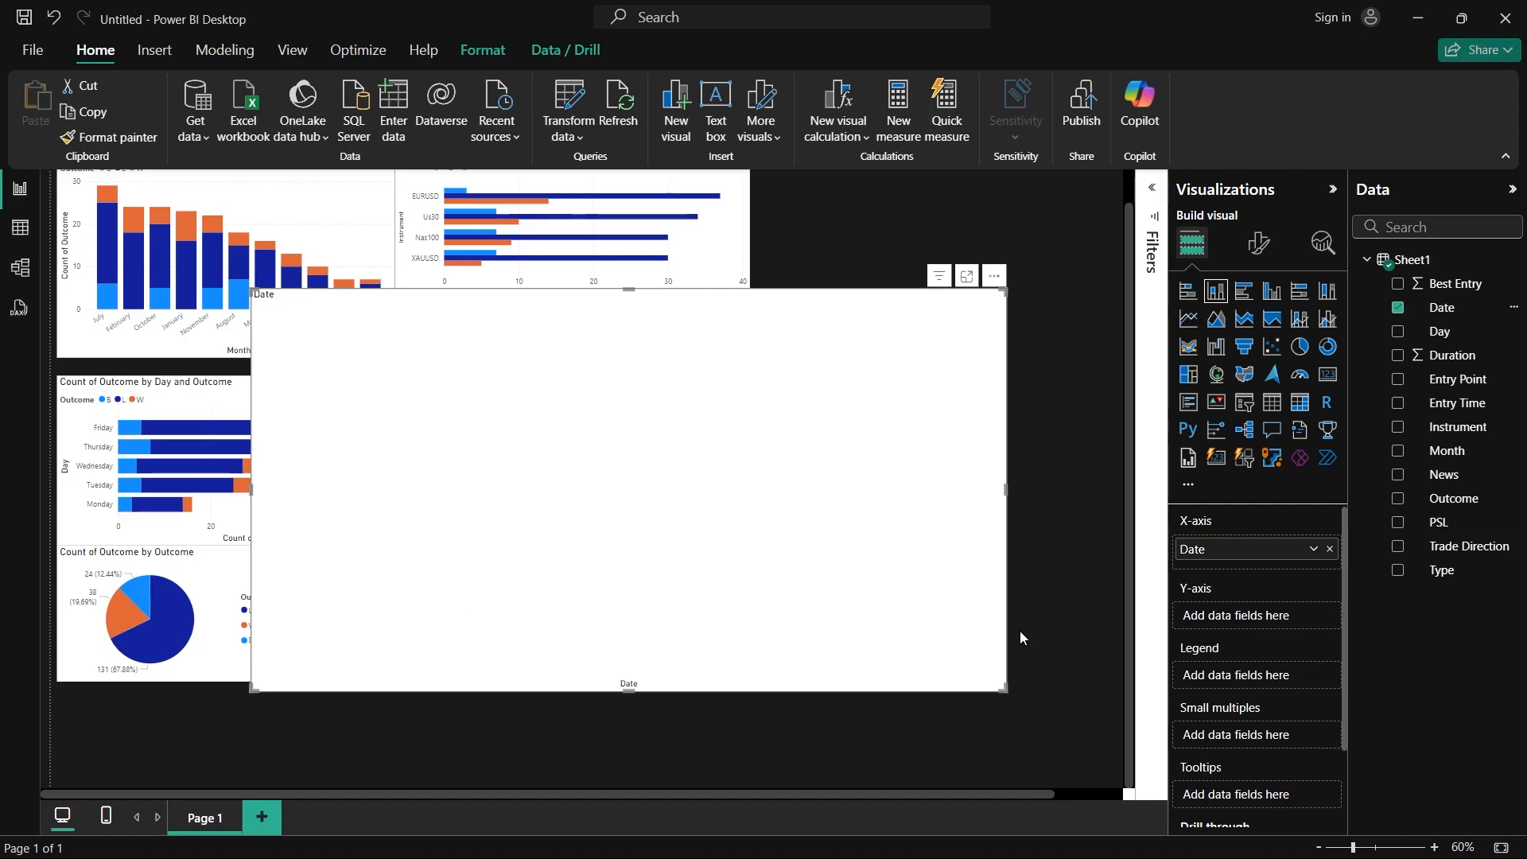
{"action": "left_click_drag", "start_coordinate": [1453, 499], "coordinate": [1276, 617]}
{"action": "left_click_drag", "start_coordinate": [1453, 498], "coordinate": [1274, 689]}
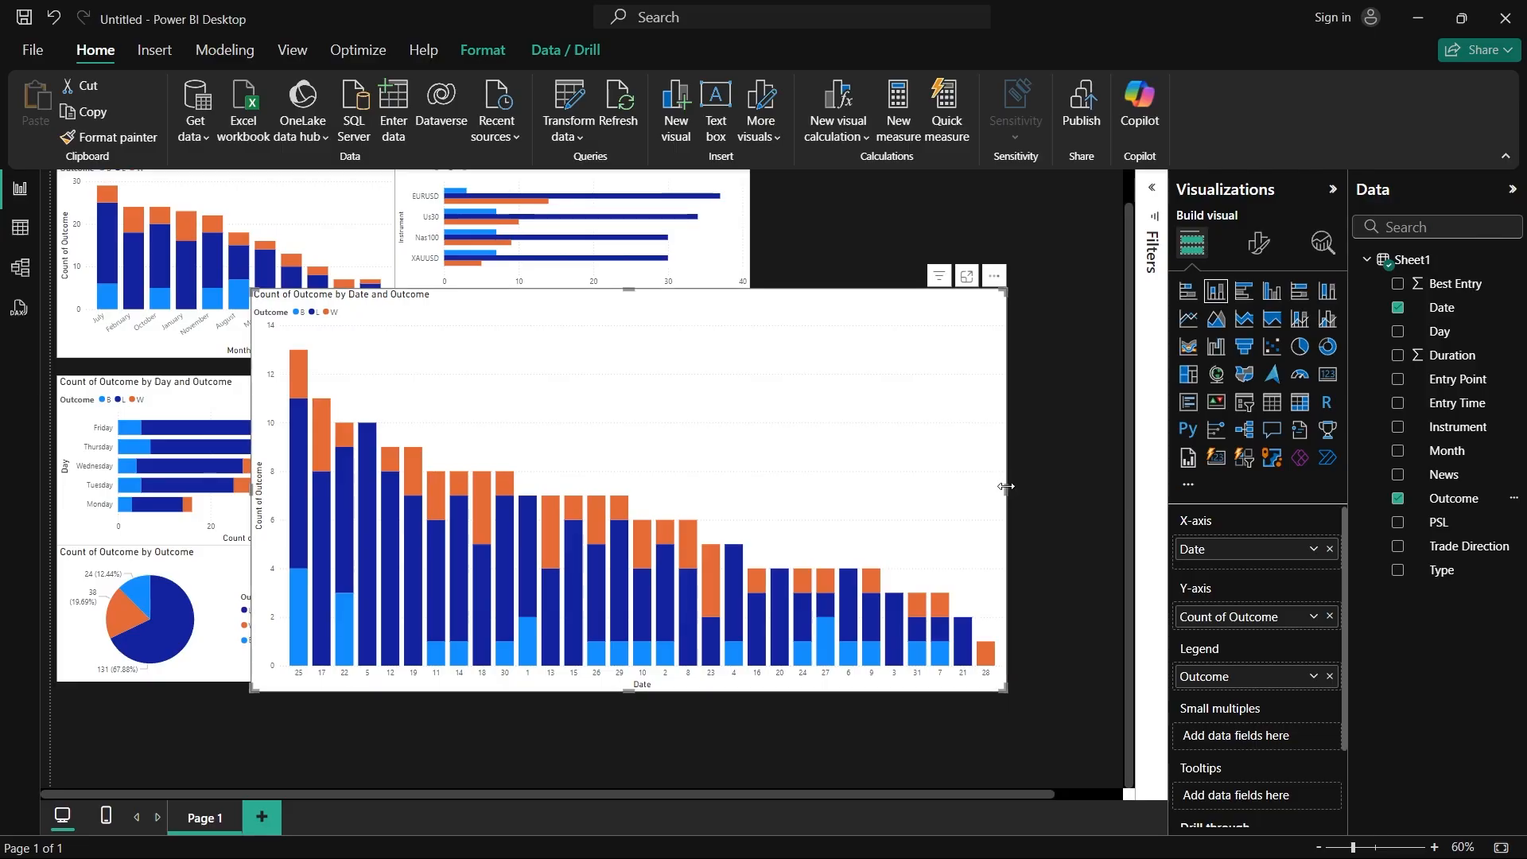
{"action": "left_click_drag", "start_coordinate": [1006, 486], "coordinate": [1080, 487]}
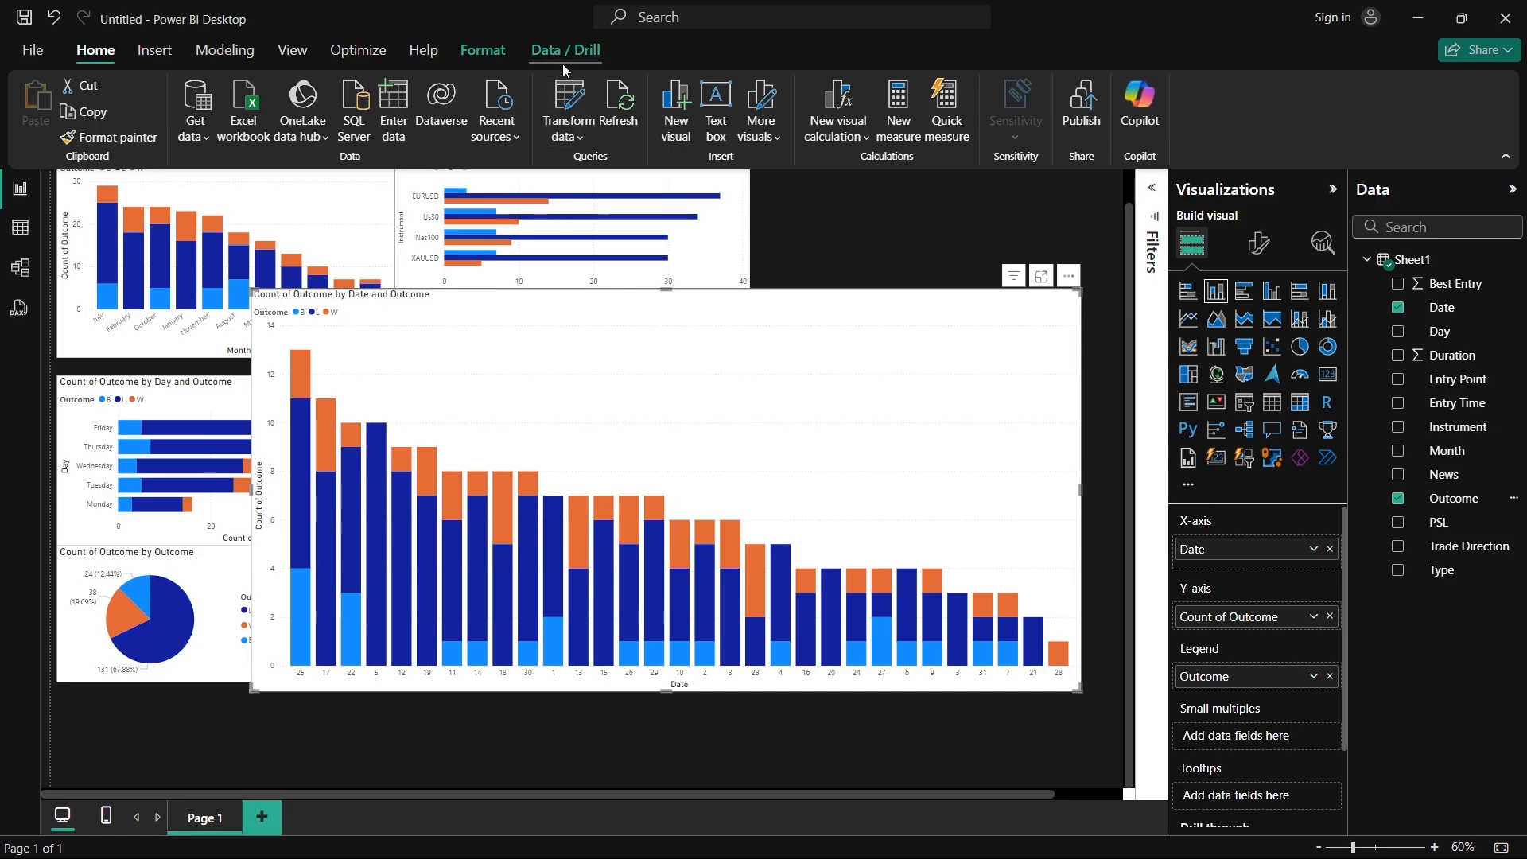
Step: Change the Date column's data type to Whole Number in Power Query and apply the change to the report
{"action": "left_click", "coordinate": [564, 97]}
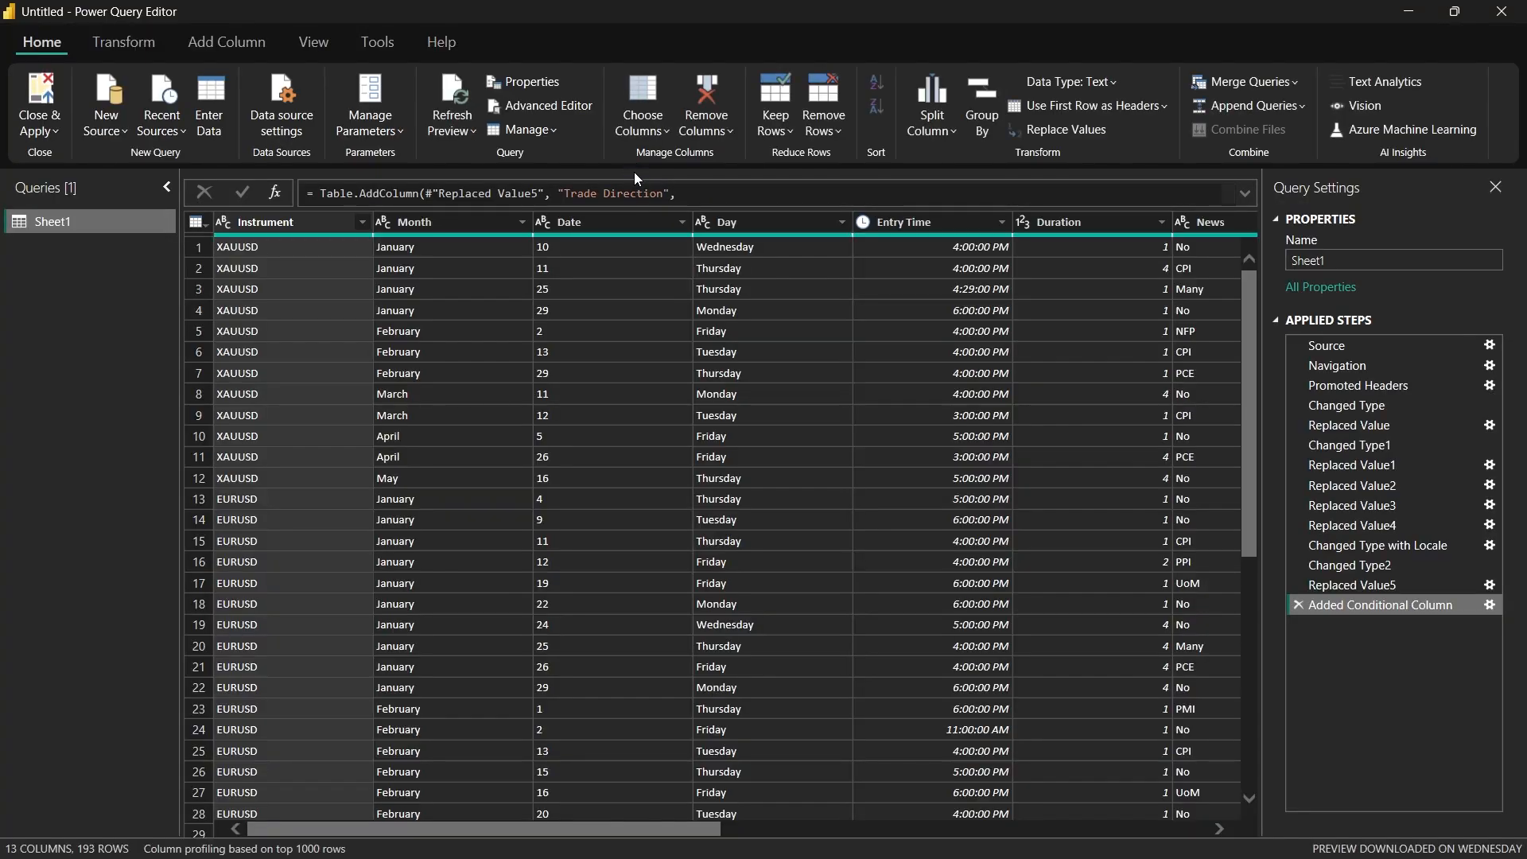
{"action": "left_click", "coordinate": [544, 222]}
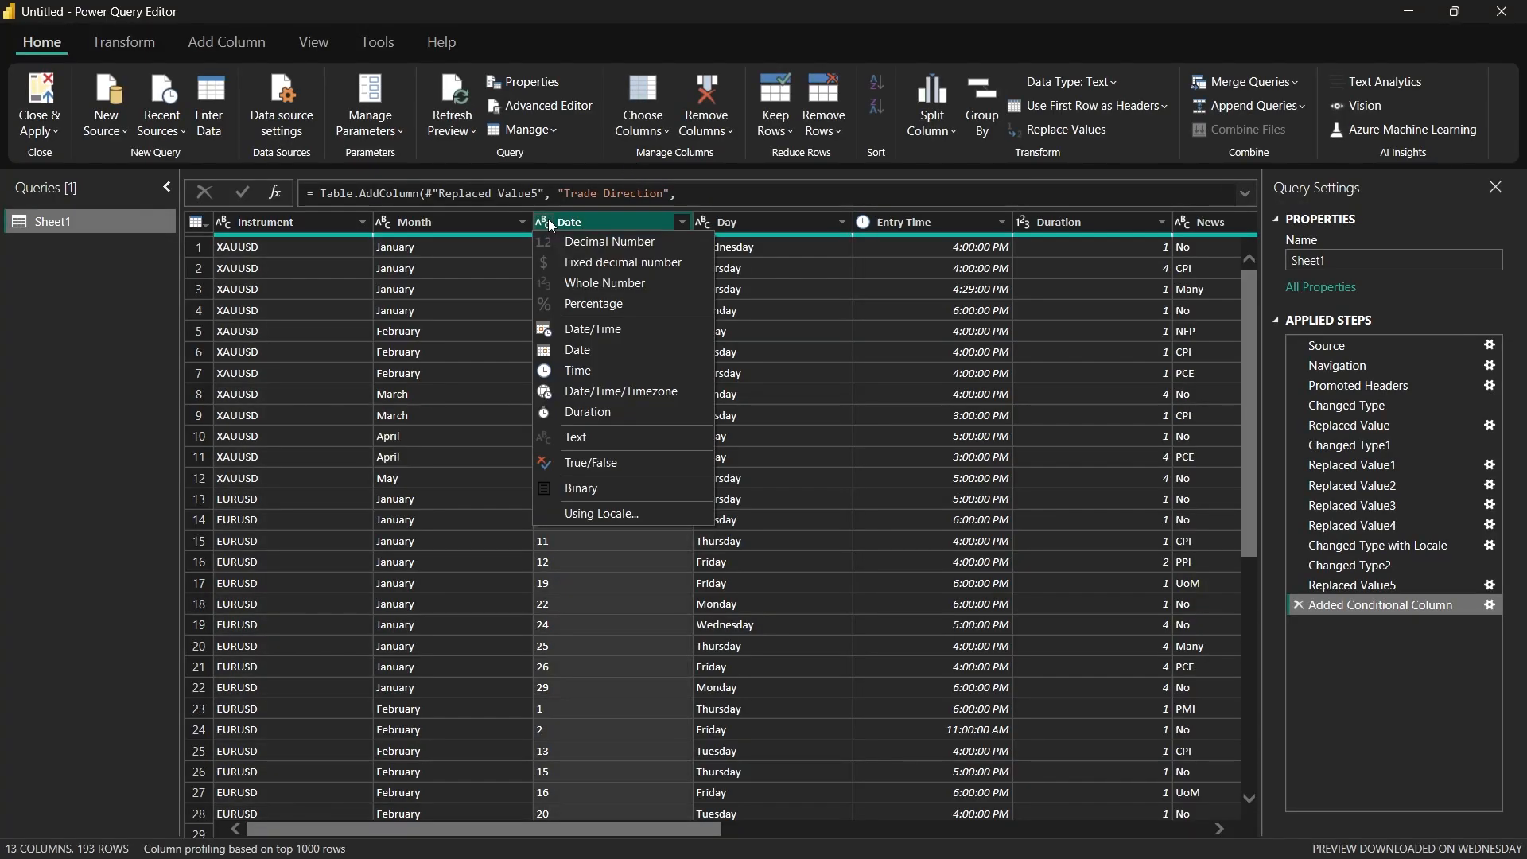
{"action": "left_click", "coordinate": [579, 283]}
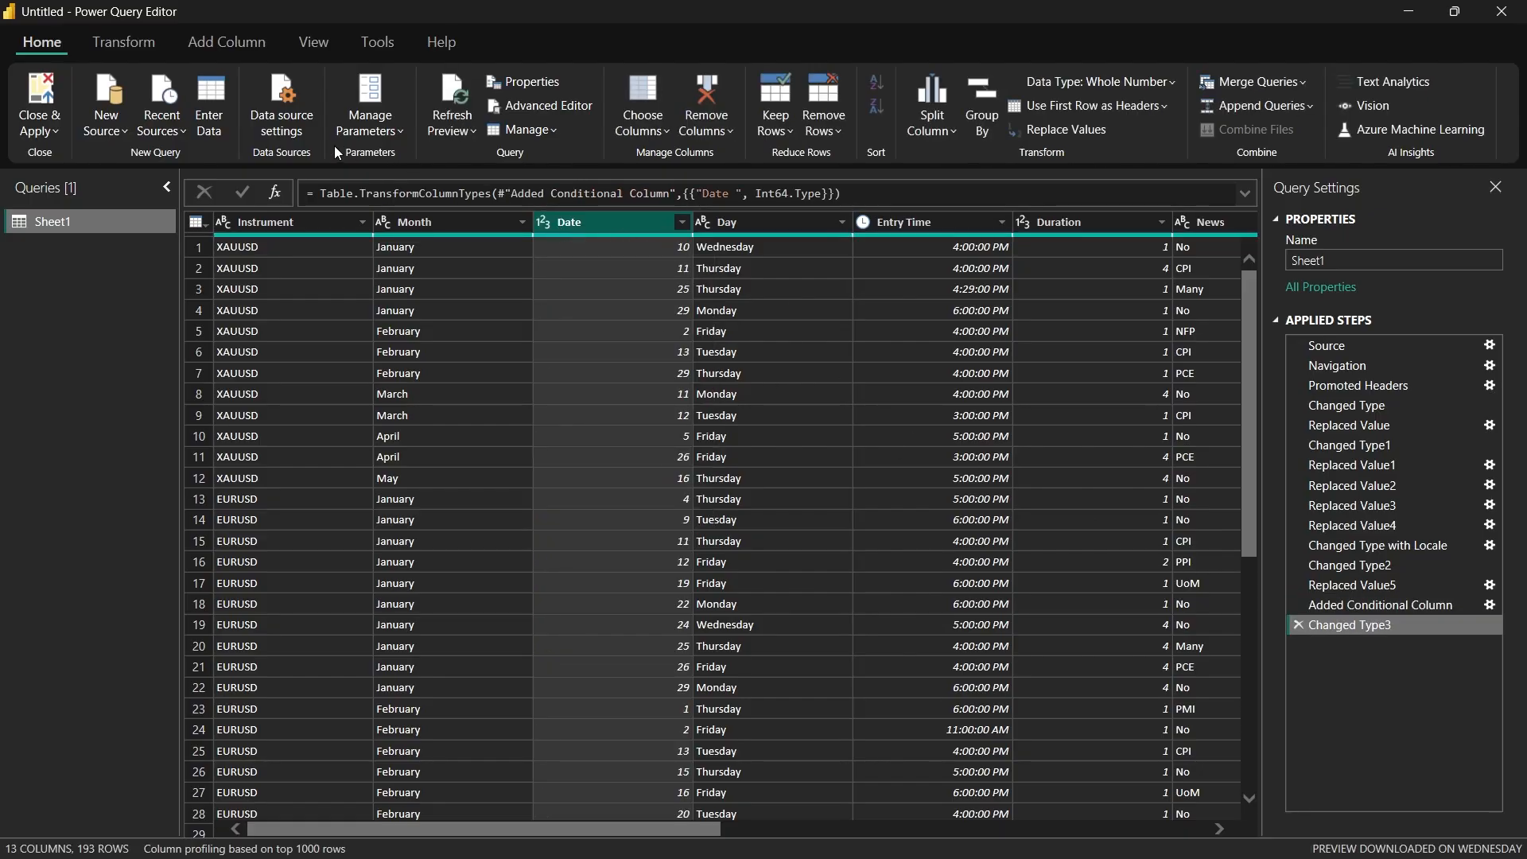
{"action": "left_click", "coordinate": [41, 130]}
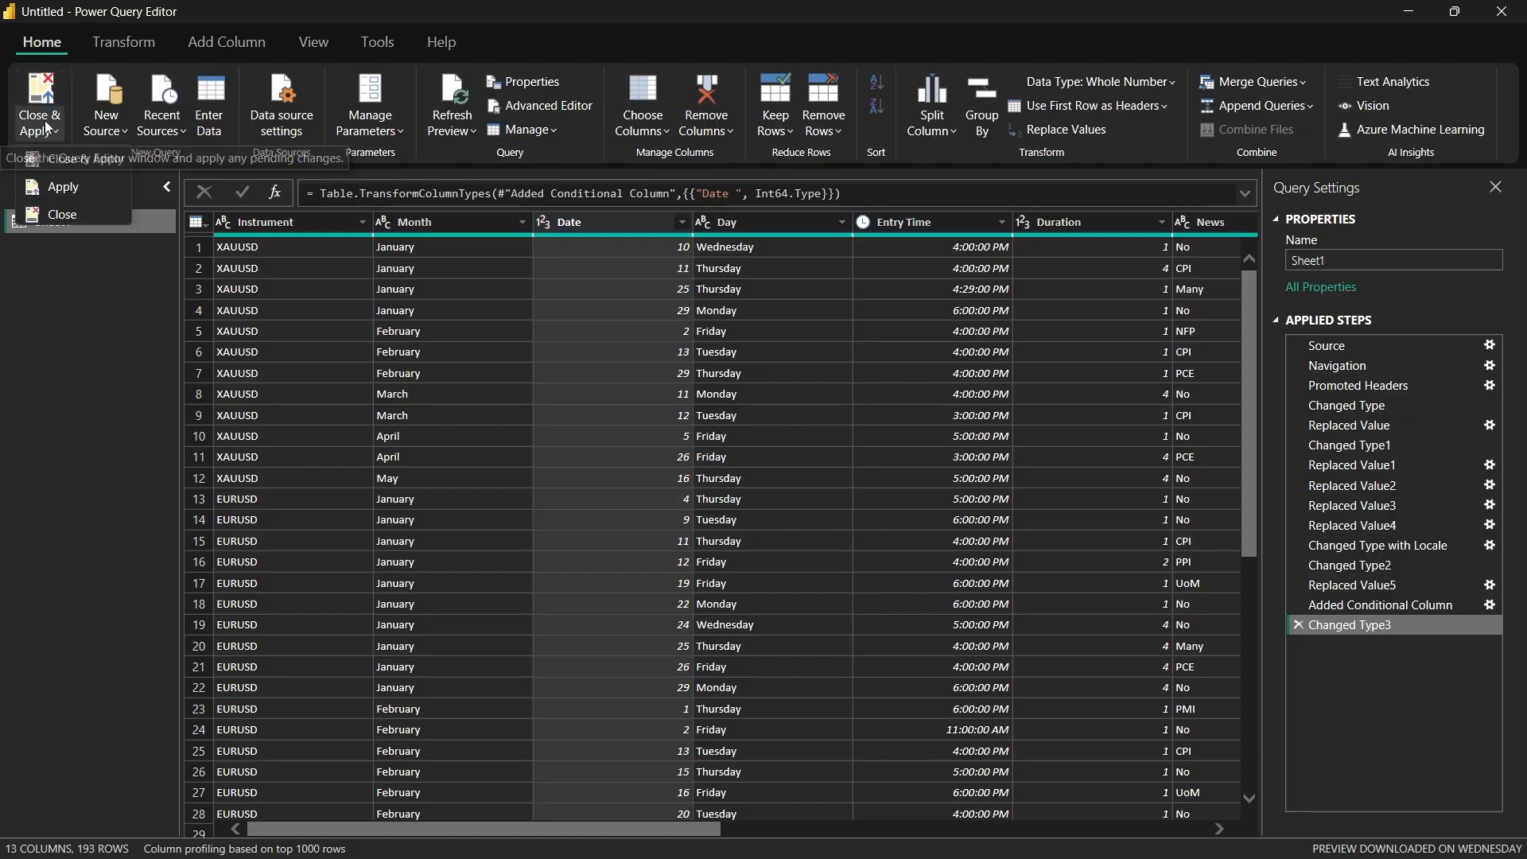
{"action": "left_click", "coordinate": [67, 159]}
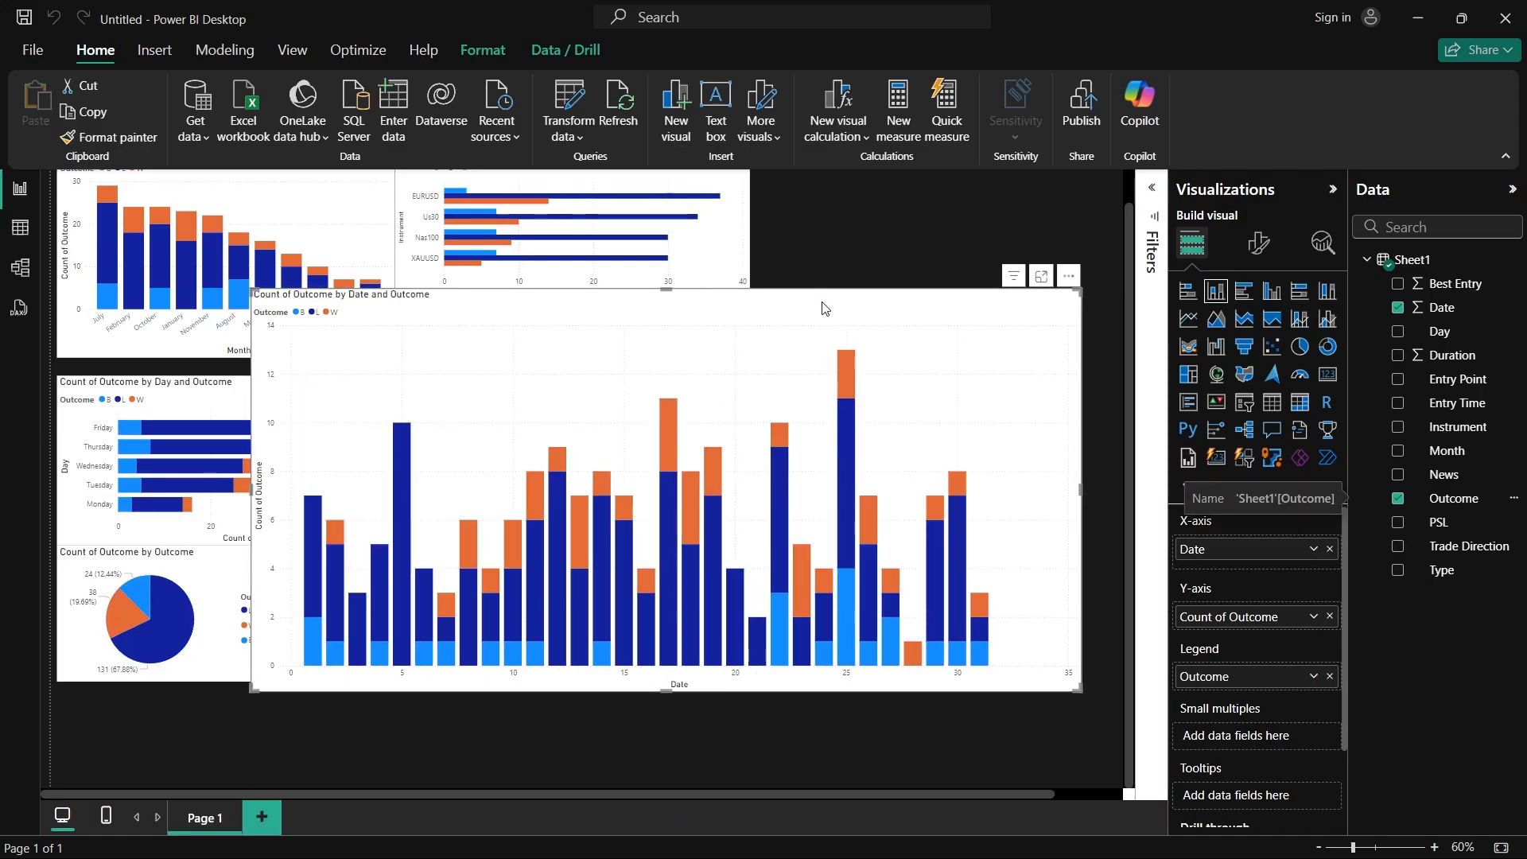
Step: Reposition and enlarge the outcome-by-date chart, and examine the outcome bars for the individual dates
{"action": "left_click_drag", "start_coordinate": [818, 307], "coordinate": [903, 231]}
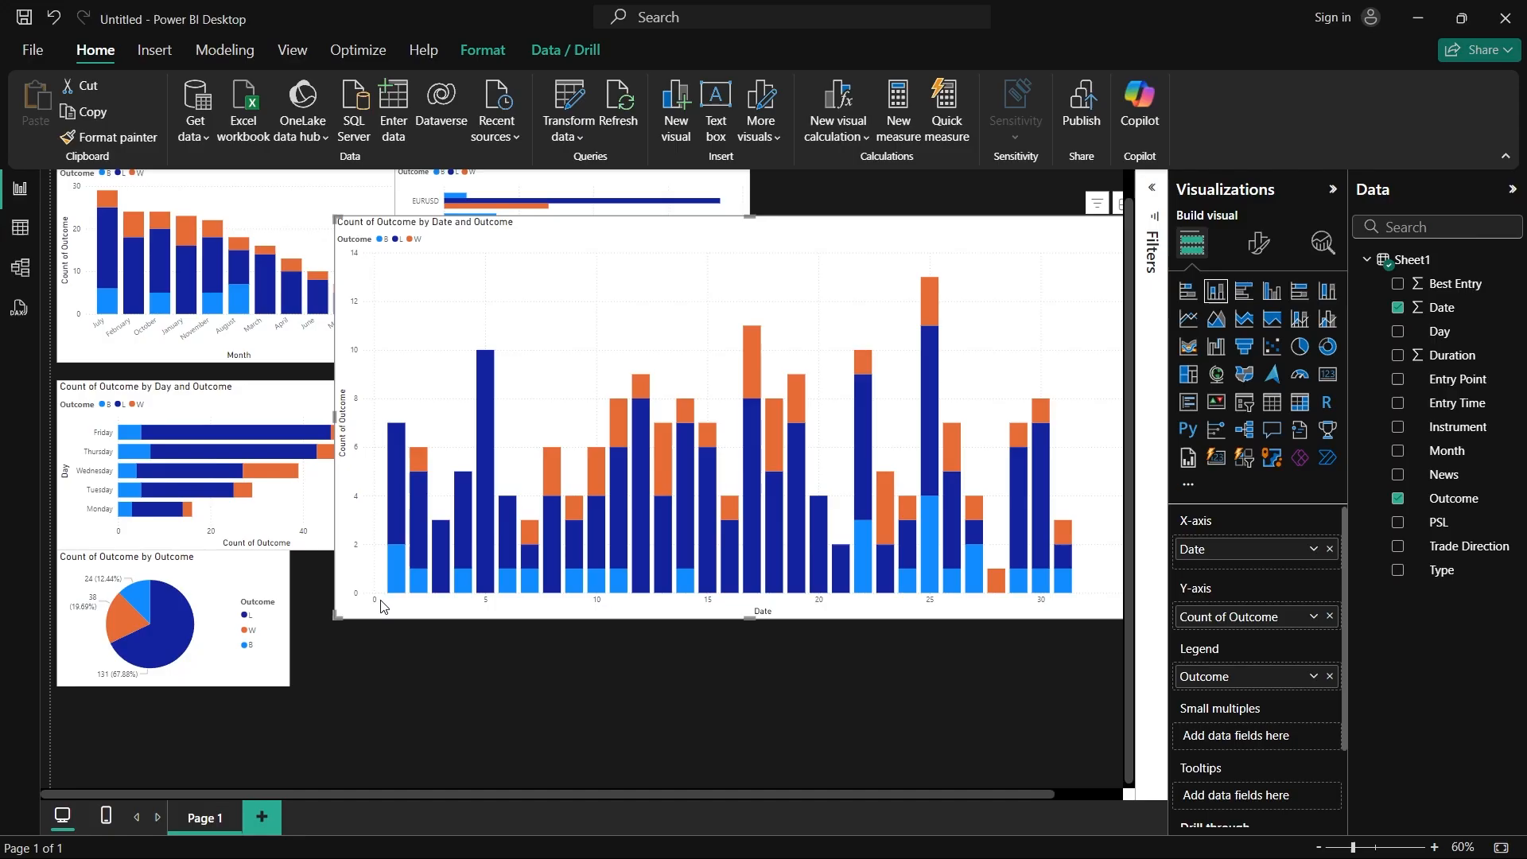
{"action": "mouse_move", "coordinate": [402, 590]}
{"action": "left_click_drag", "start_coordinate": [337, 615], "coordinate": [124, 700]}
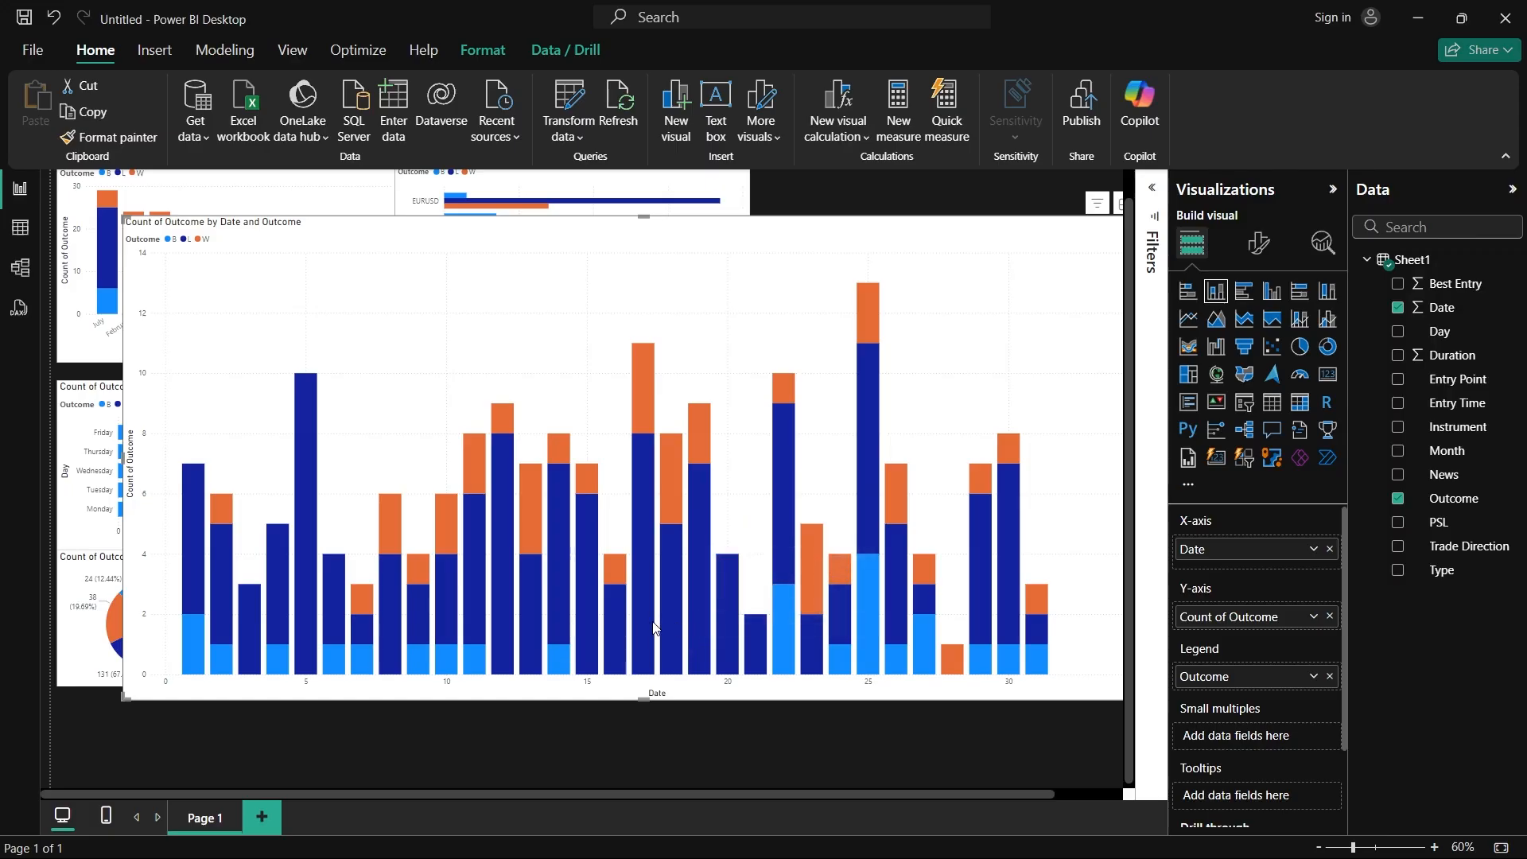
{"action": "mouse_move", "coordinate": [650, 627]}
{"action": "mouse_move", "coordinate": [707, 634]}
{"action": "mouse_move", "coordinate": [863, 428]}
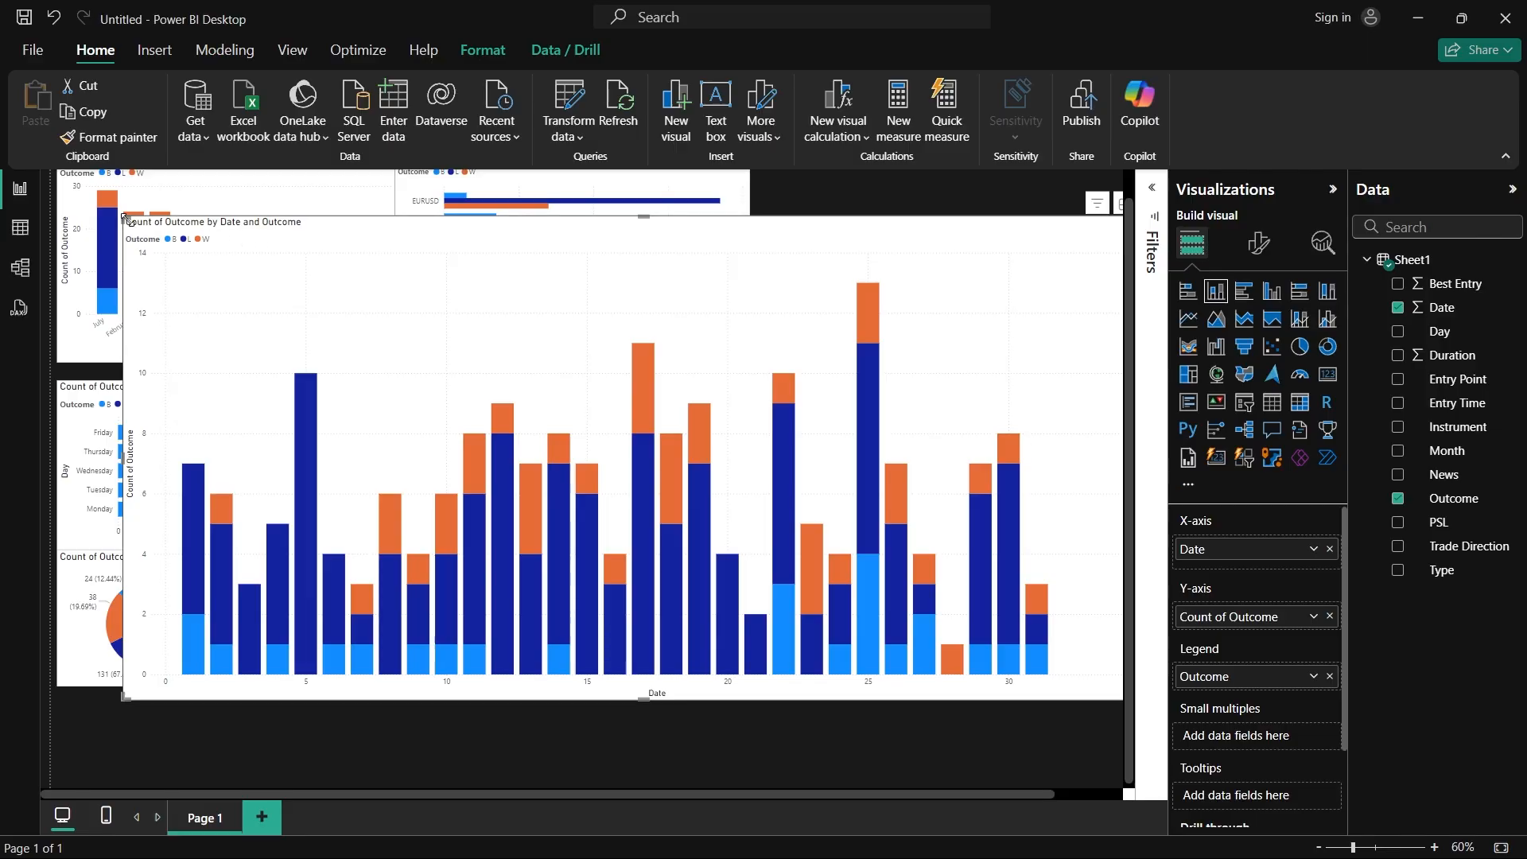
Step: Shrink the outcome-by-date chart to fit directly beneath the instrument chart, and deselect it
{"action": "left_click_drag", "start_coordinate": [126, 218], "coordinate": [413, 319]}
{"action": "left_click", "coordinate": [1047, 759]}
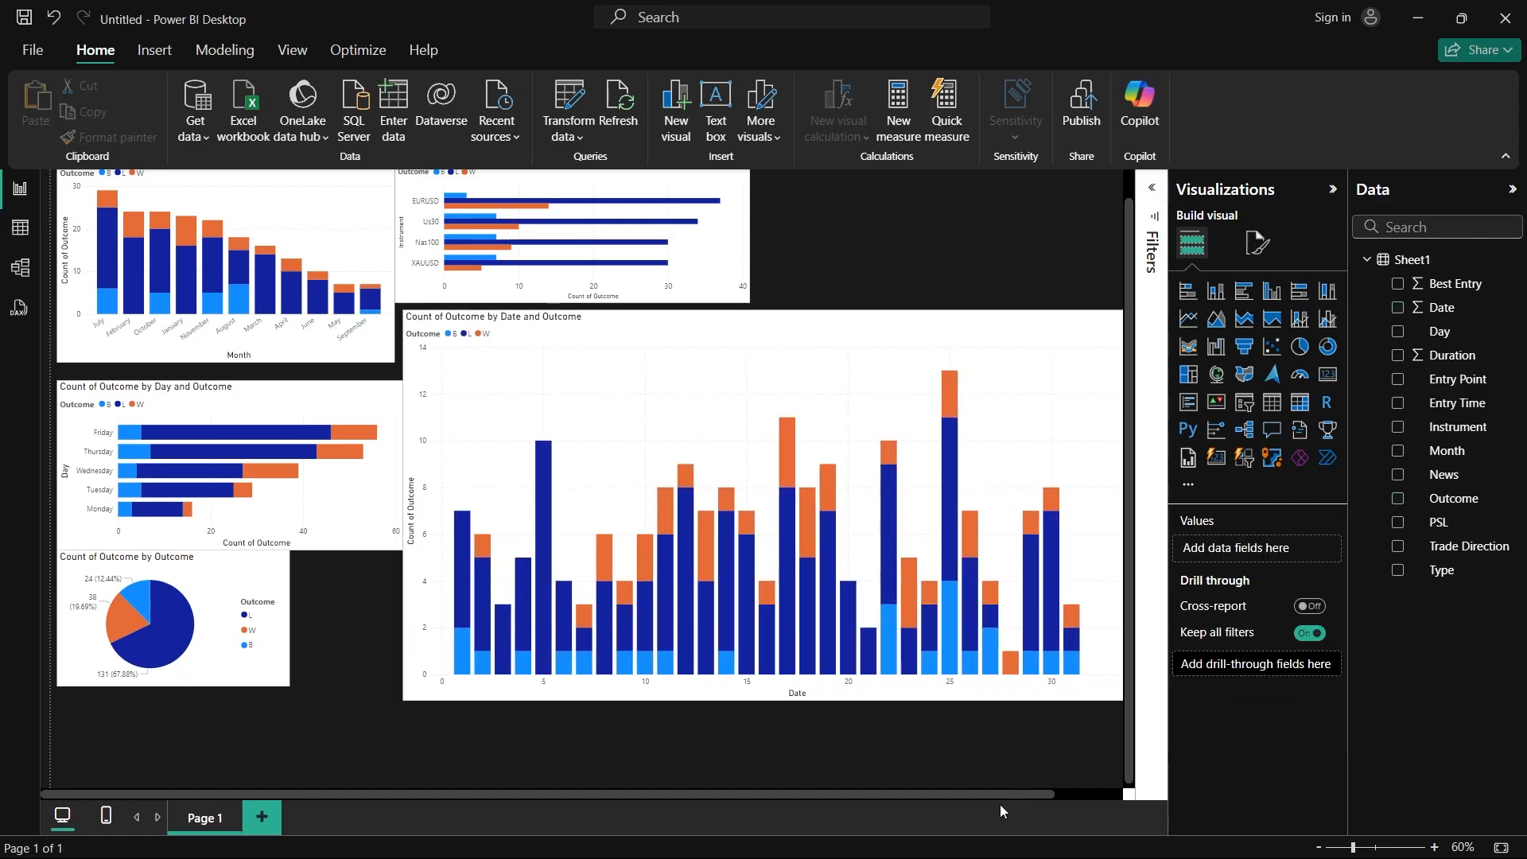
{"action": "left_click_drag", "start_coordinate": [999, 795], "coordinate": [1069, 792]}
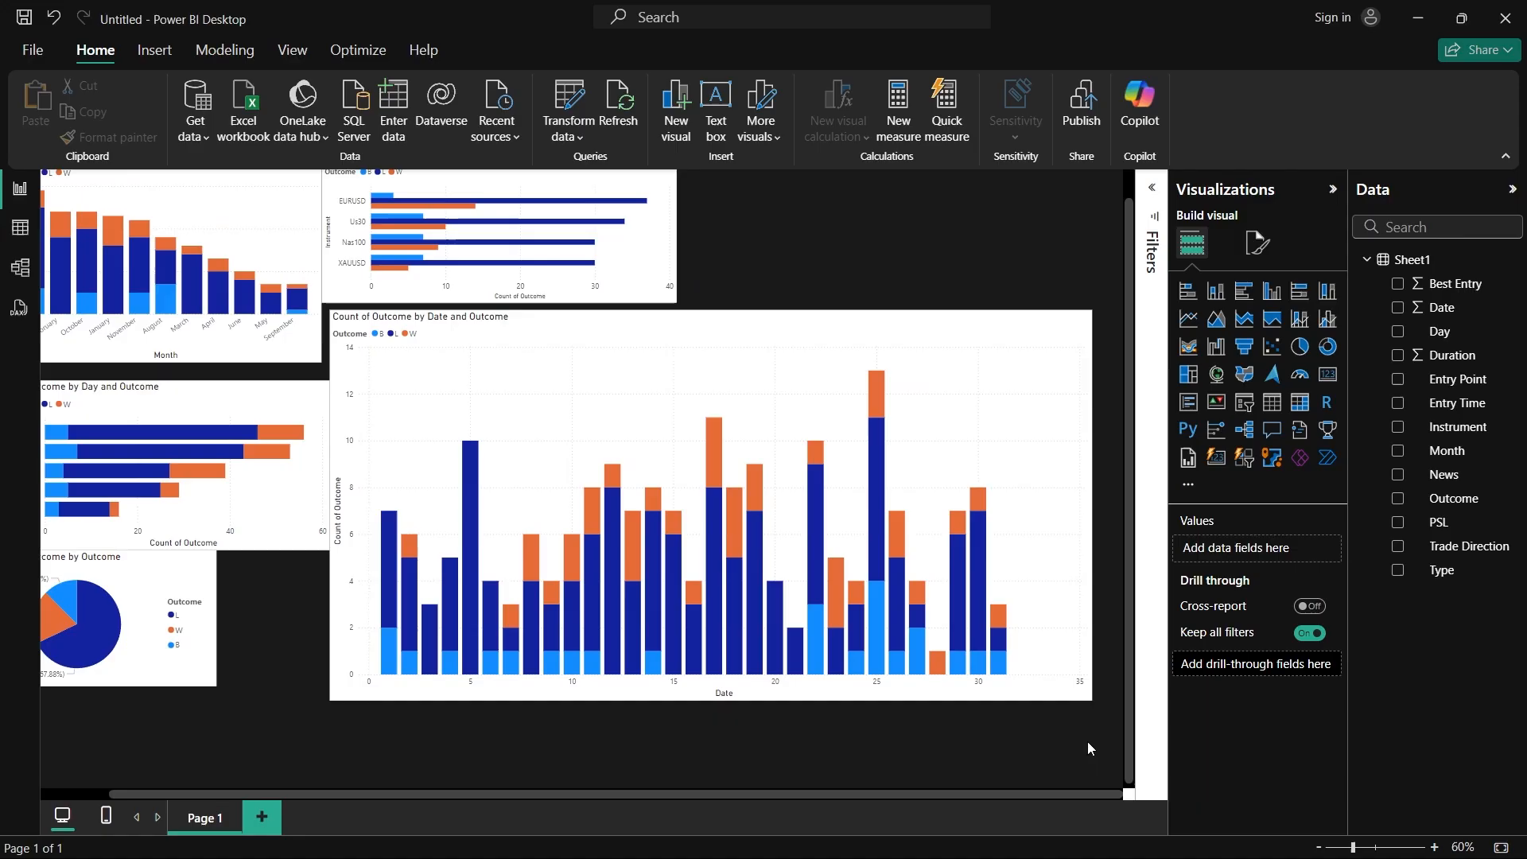
{"action": "left_click", "coordinate": [1086, 695]}
{"action": "left_click_drag", "start_coordinate": [1088, 696], "coordinate": [685, 525]}
{"action": "left_click_drag", "start_coordinate": [739, 793], "coordinate": [613, 793]}
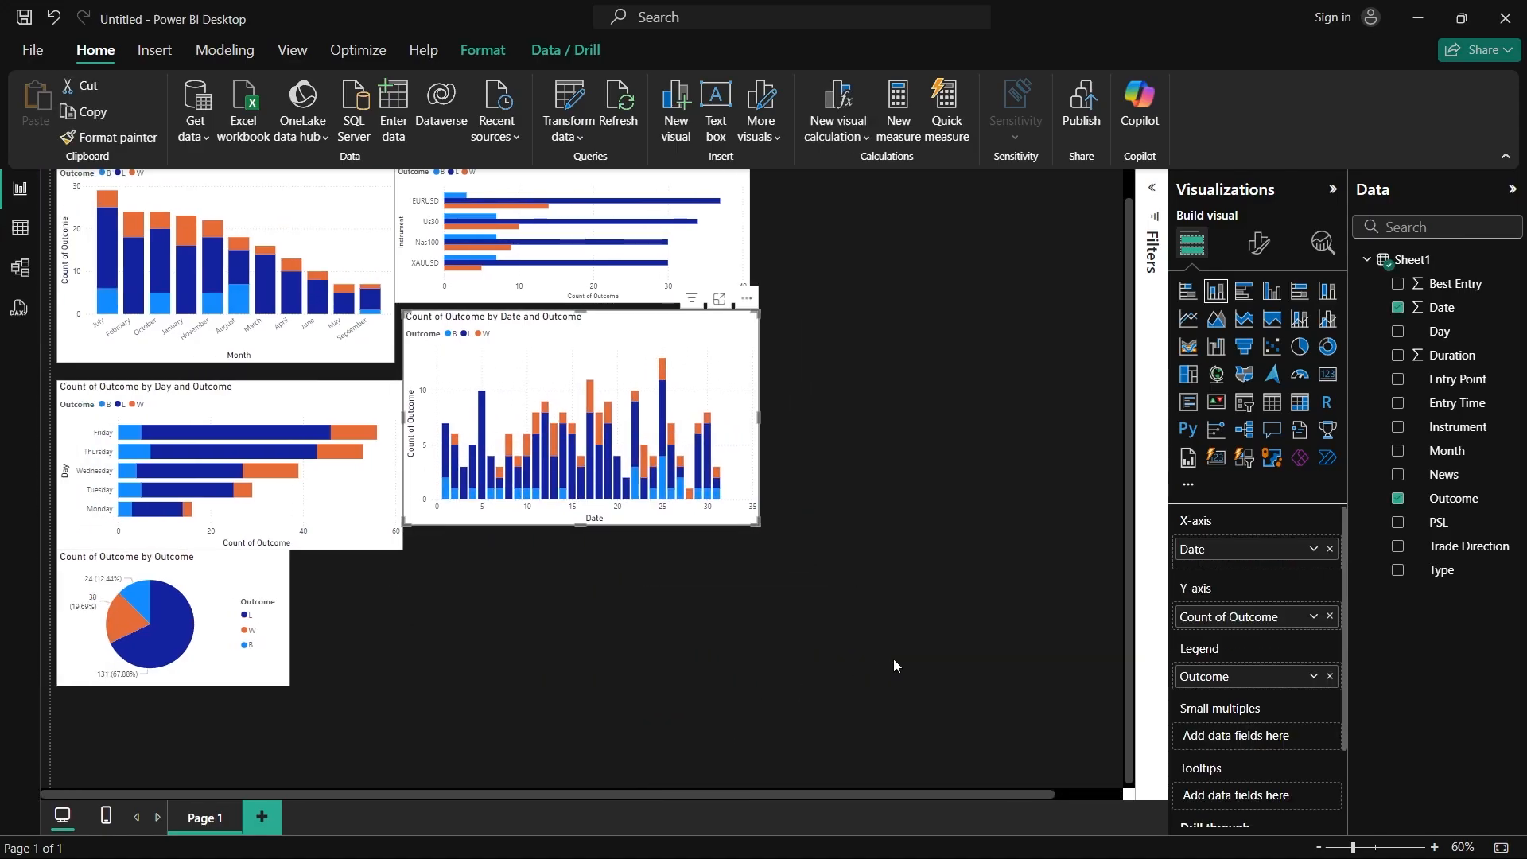
{"action": "scroll", "coordinate": [956, 658], "scroll_direction": "up", "scroll_amount": 1}
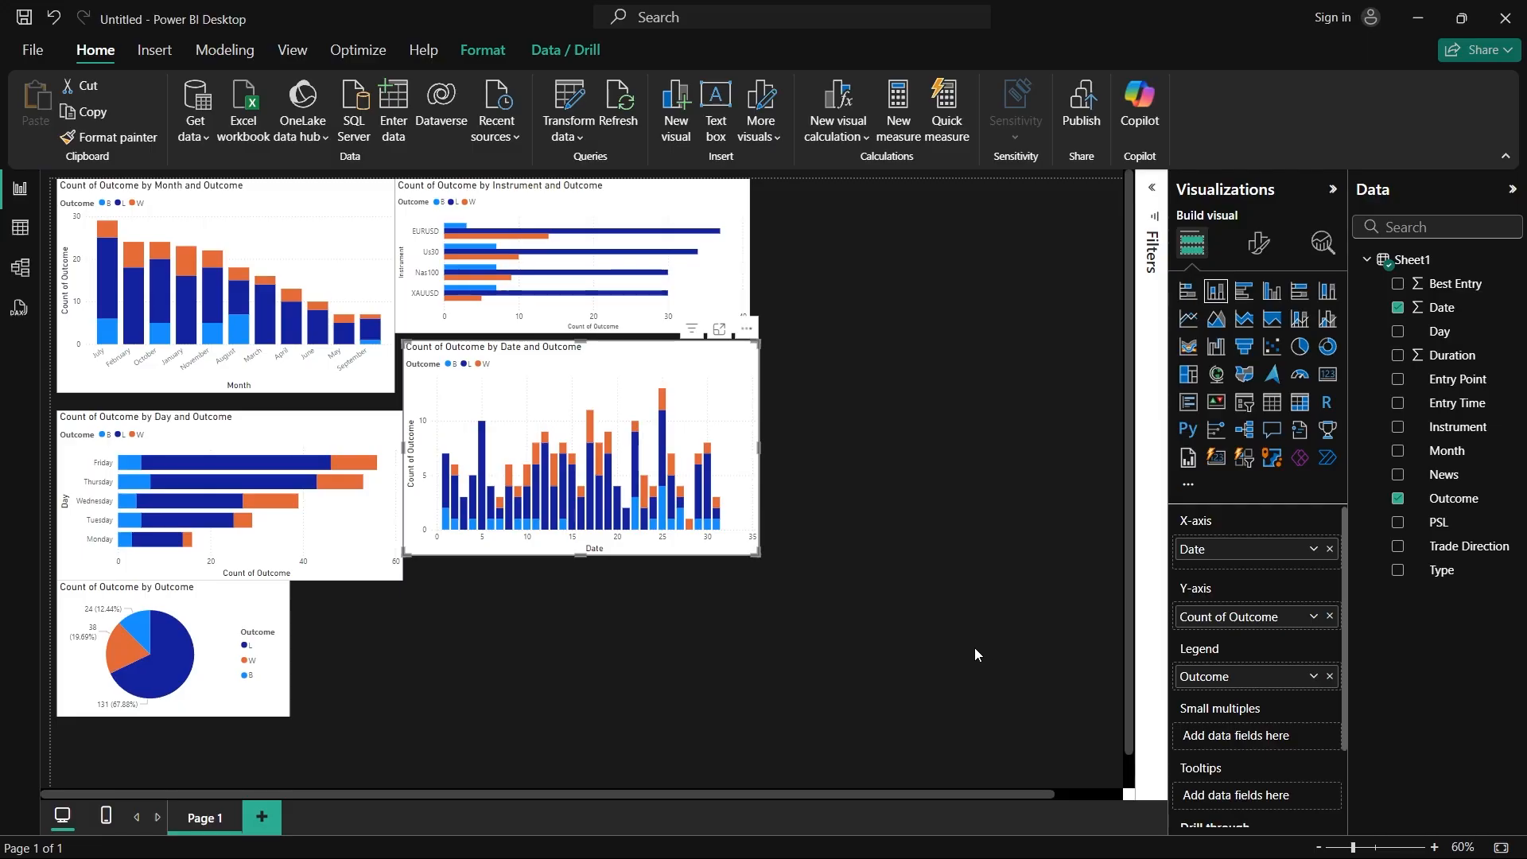
{"action": "left_click", "coordinate": [975, 647]}
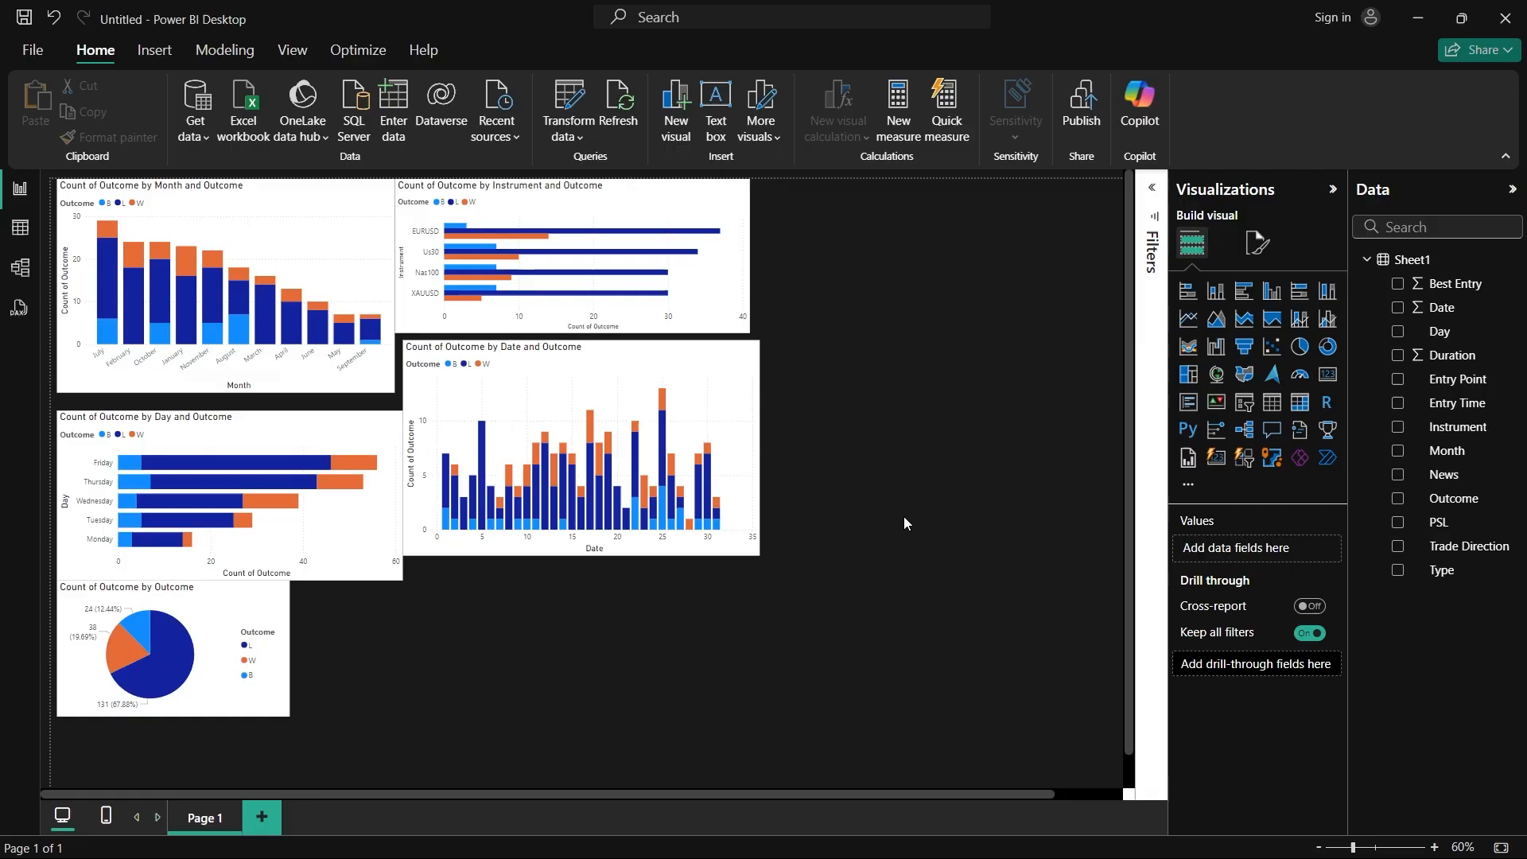
Step: Add a 100% stacked column chart, make it taller, and plot the count of Outcome by Entry Point
{"action": "left_click", "coordinate": [1327, 291]}
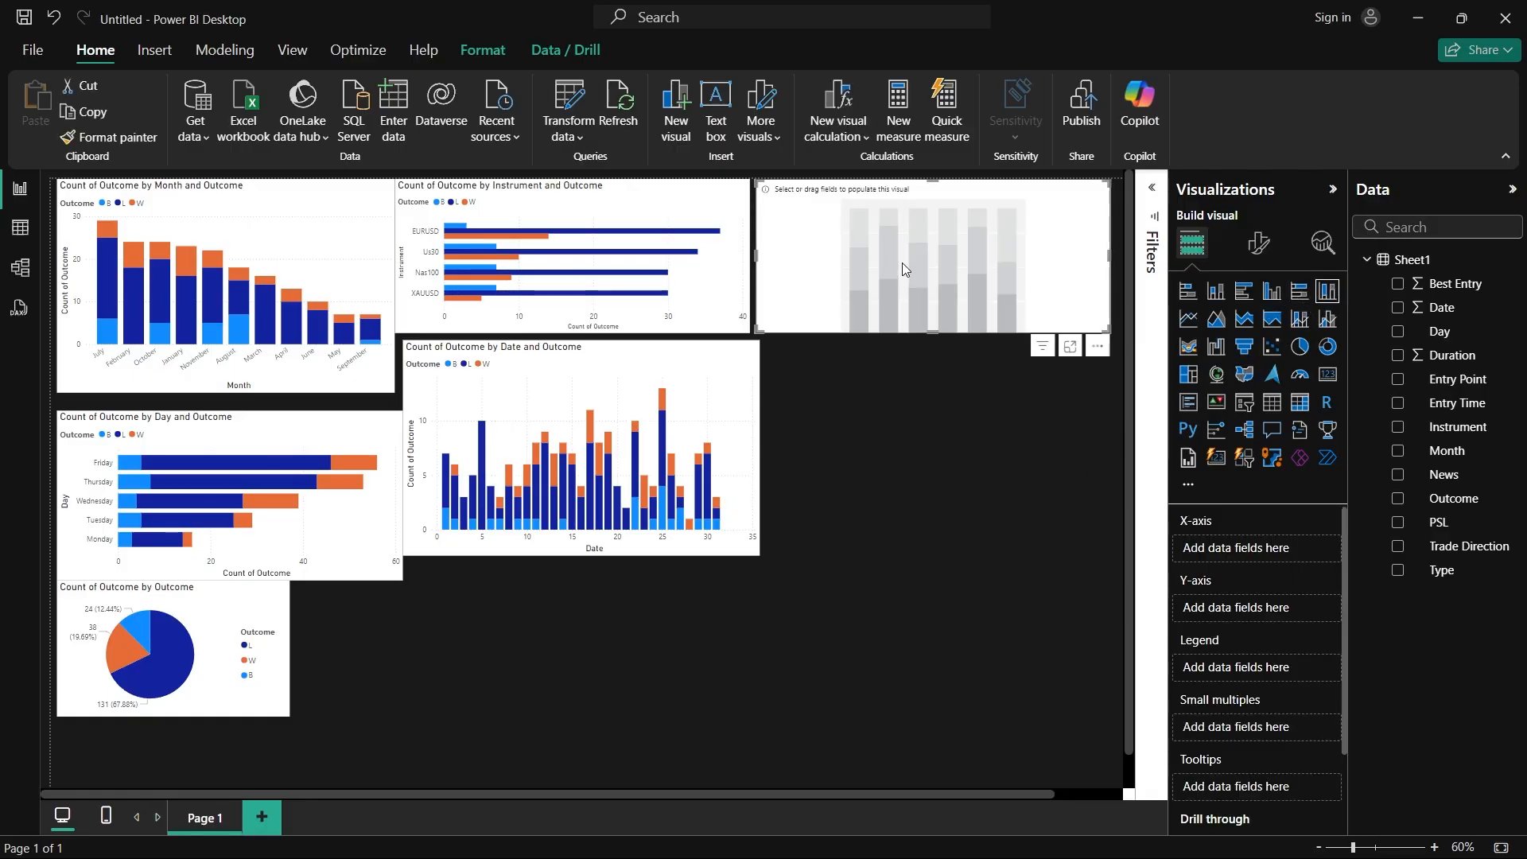
{"action": "left_click_drag", "start_coordinate": [945, 335], "coordinate": [945, 472]}
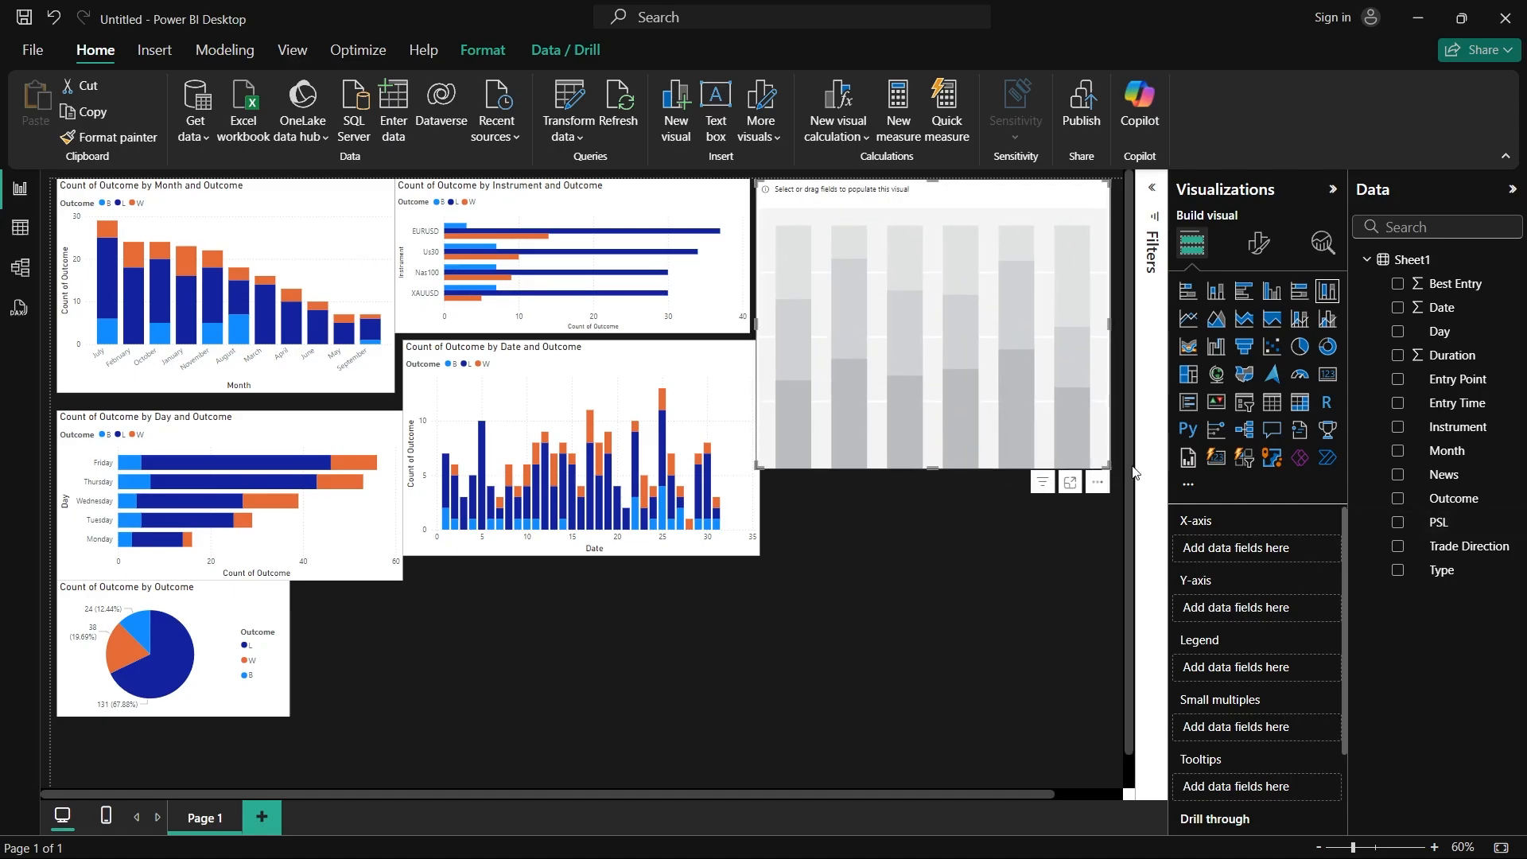
{"action": "left_click_drag", "start_coordinate": [1455, 380], "coordinate": [1295, 554]}
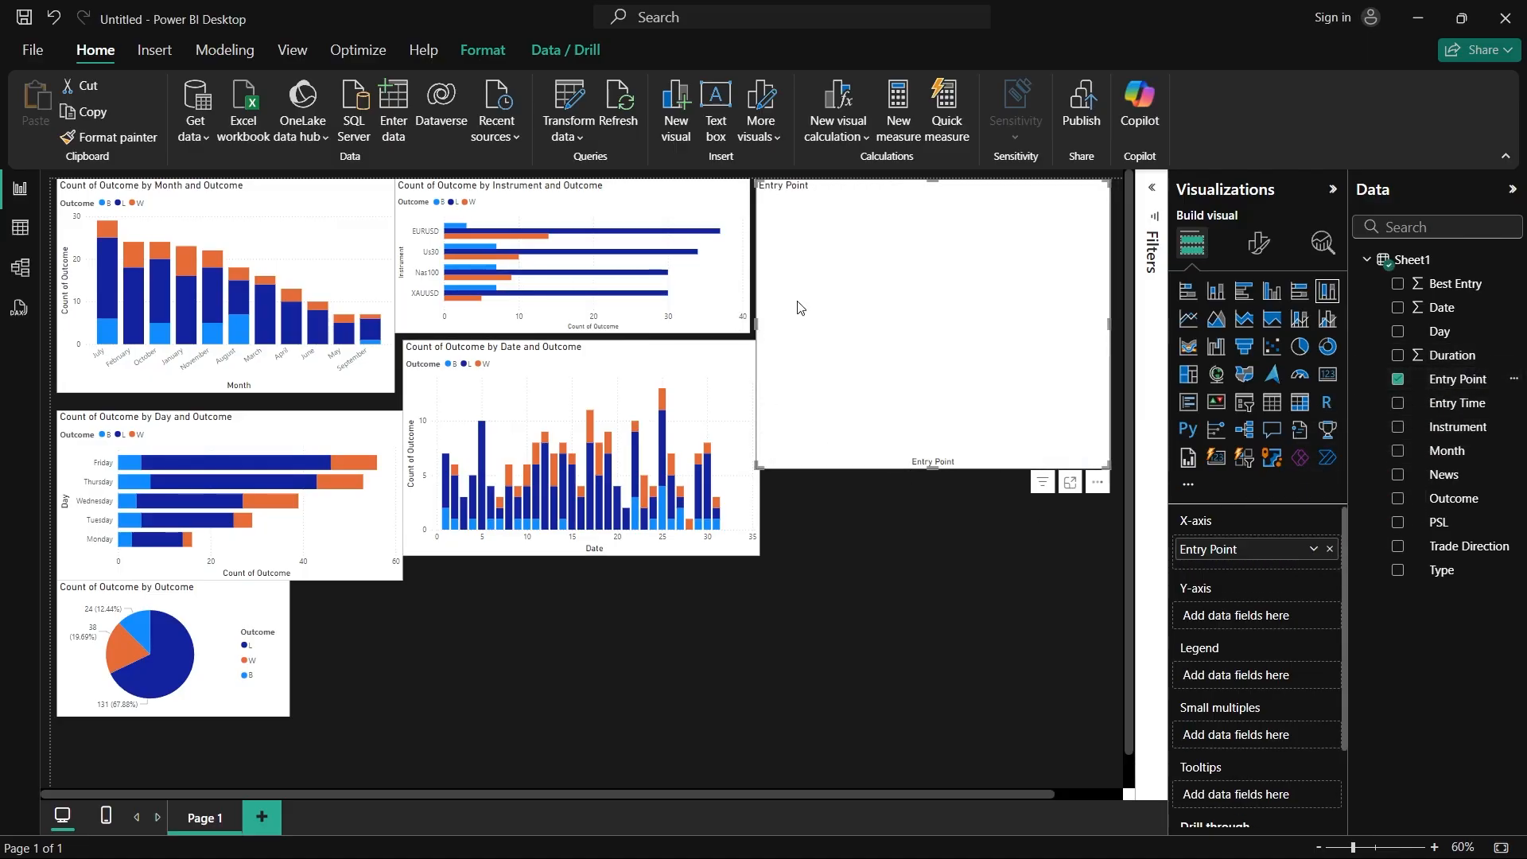
{"action": "left_click_drag", "start_coordinate": [1435, 500], "coordinate": [1253, 629]}
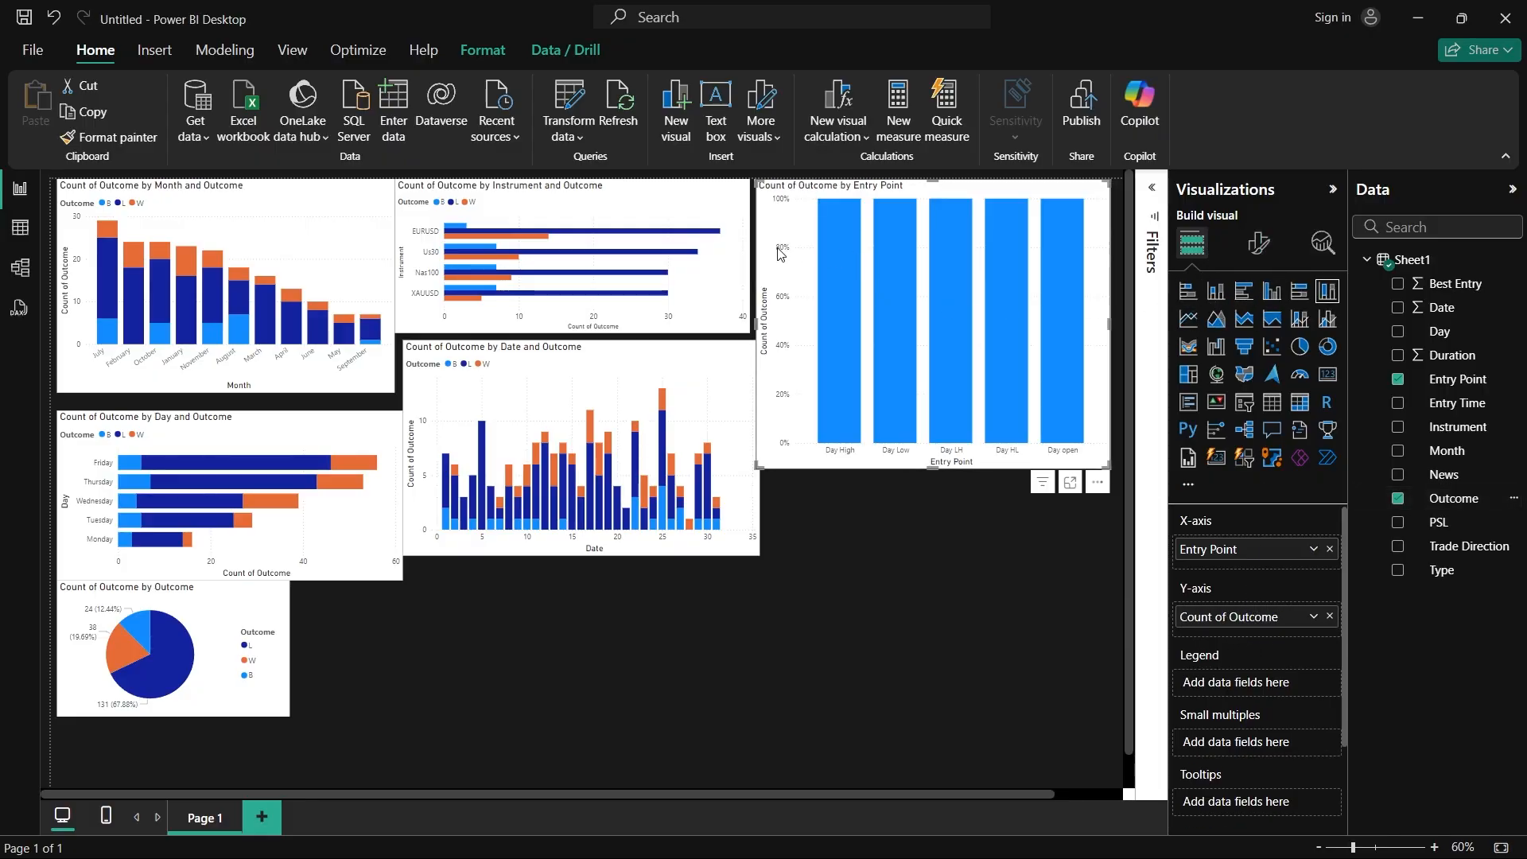
Step: Convert the Entry Point chart to a stacked column chart with Outcome as legend, and increase its height
{"action": "left_click", "coordinate": [1227, 294]}
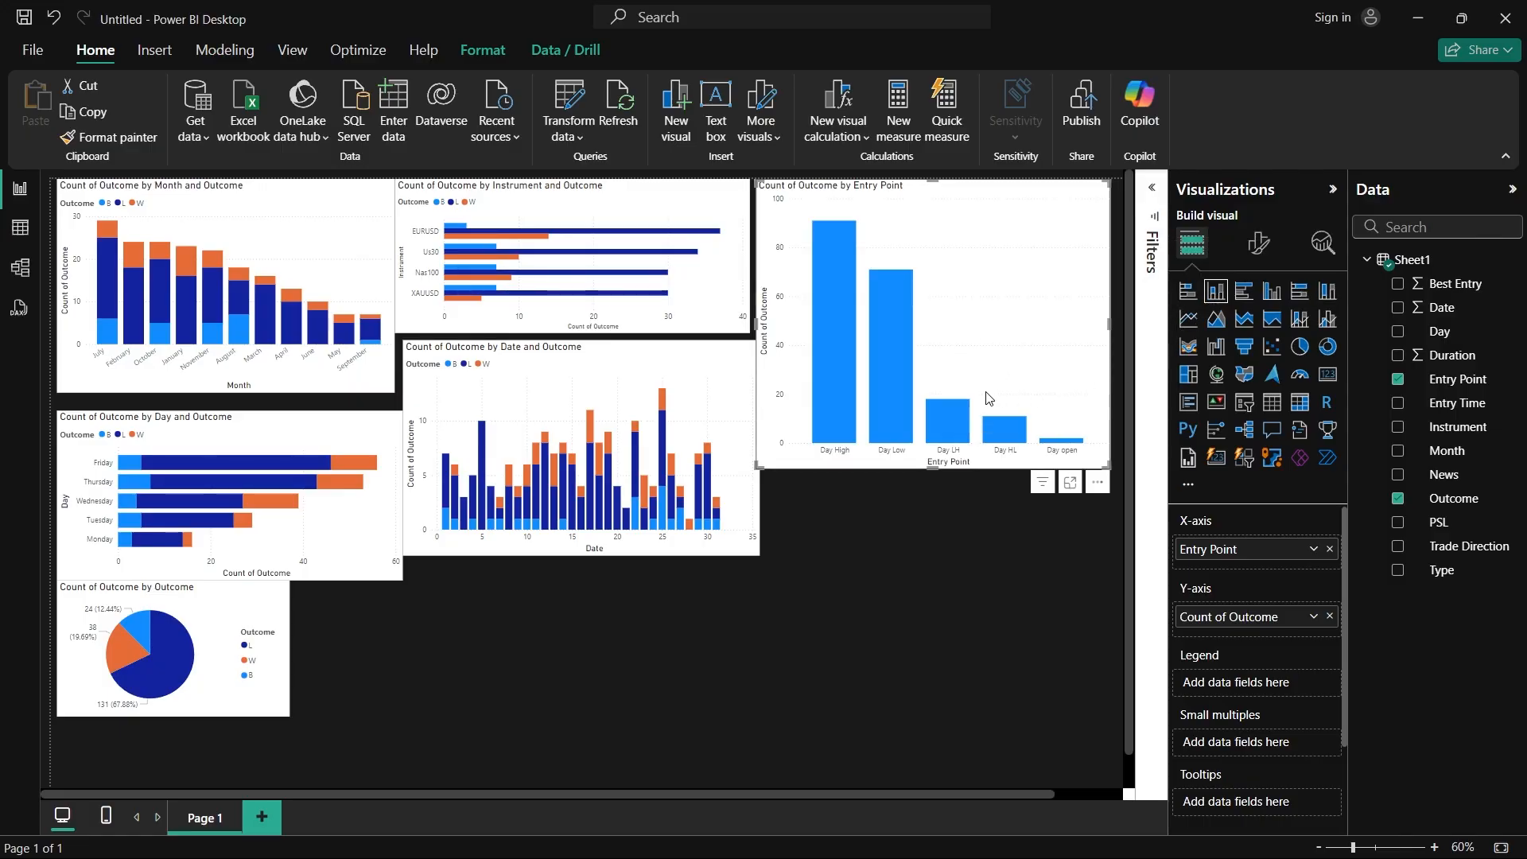
{"action": "left_click_drag", "start_coordinate": [1455, 499], "coordinate": [1269, 690]}
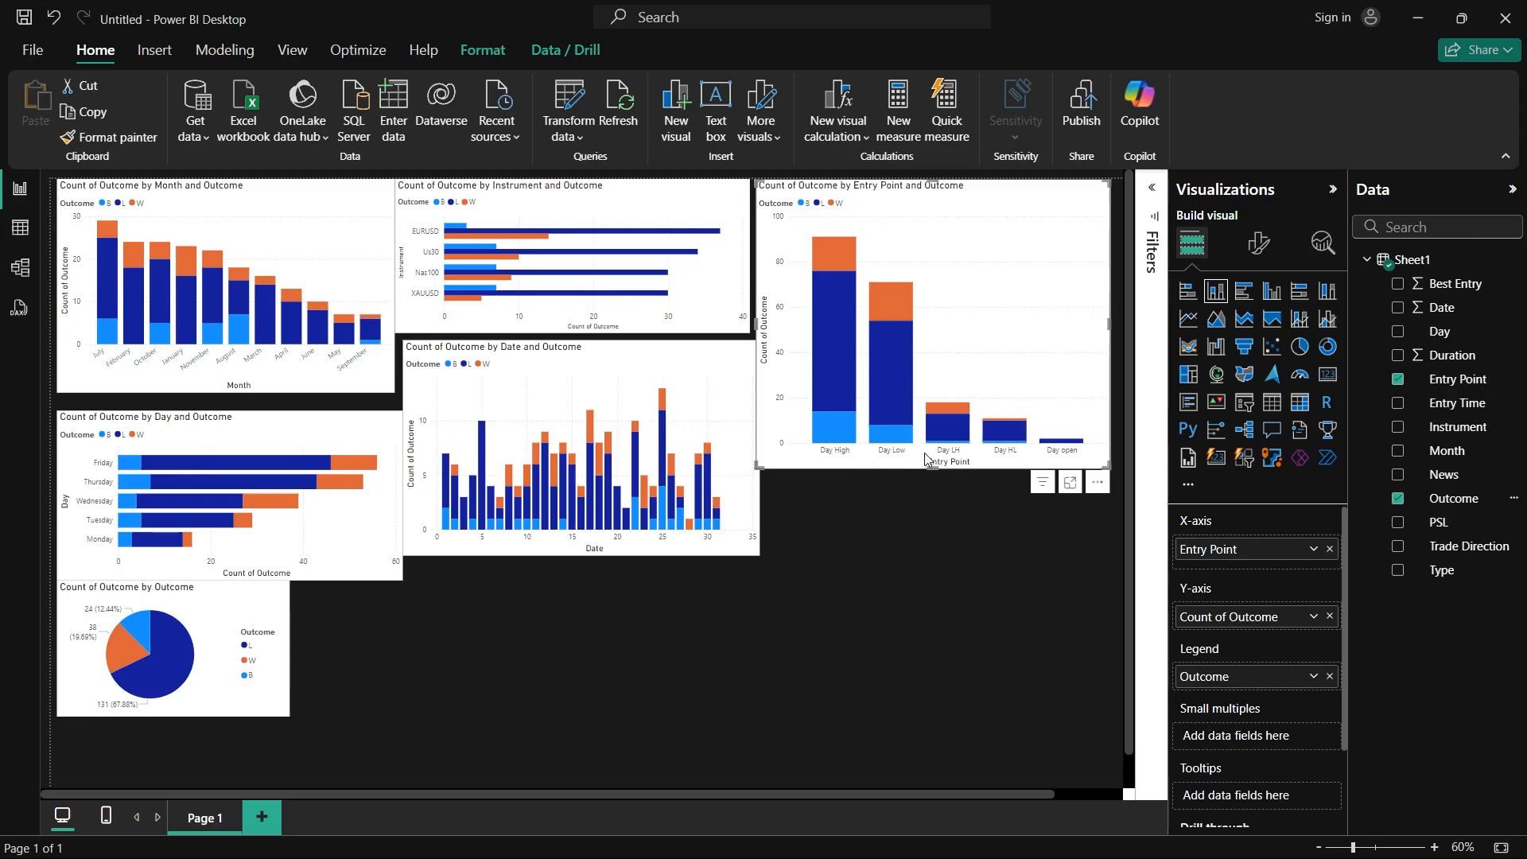
{"action": "left_click_drag", "start_coordinate": [932, 469], "coordinate": [946, 580]}
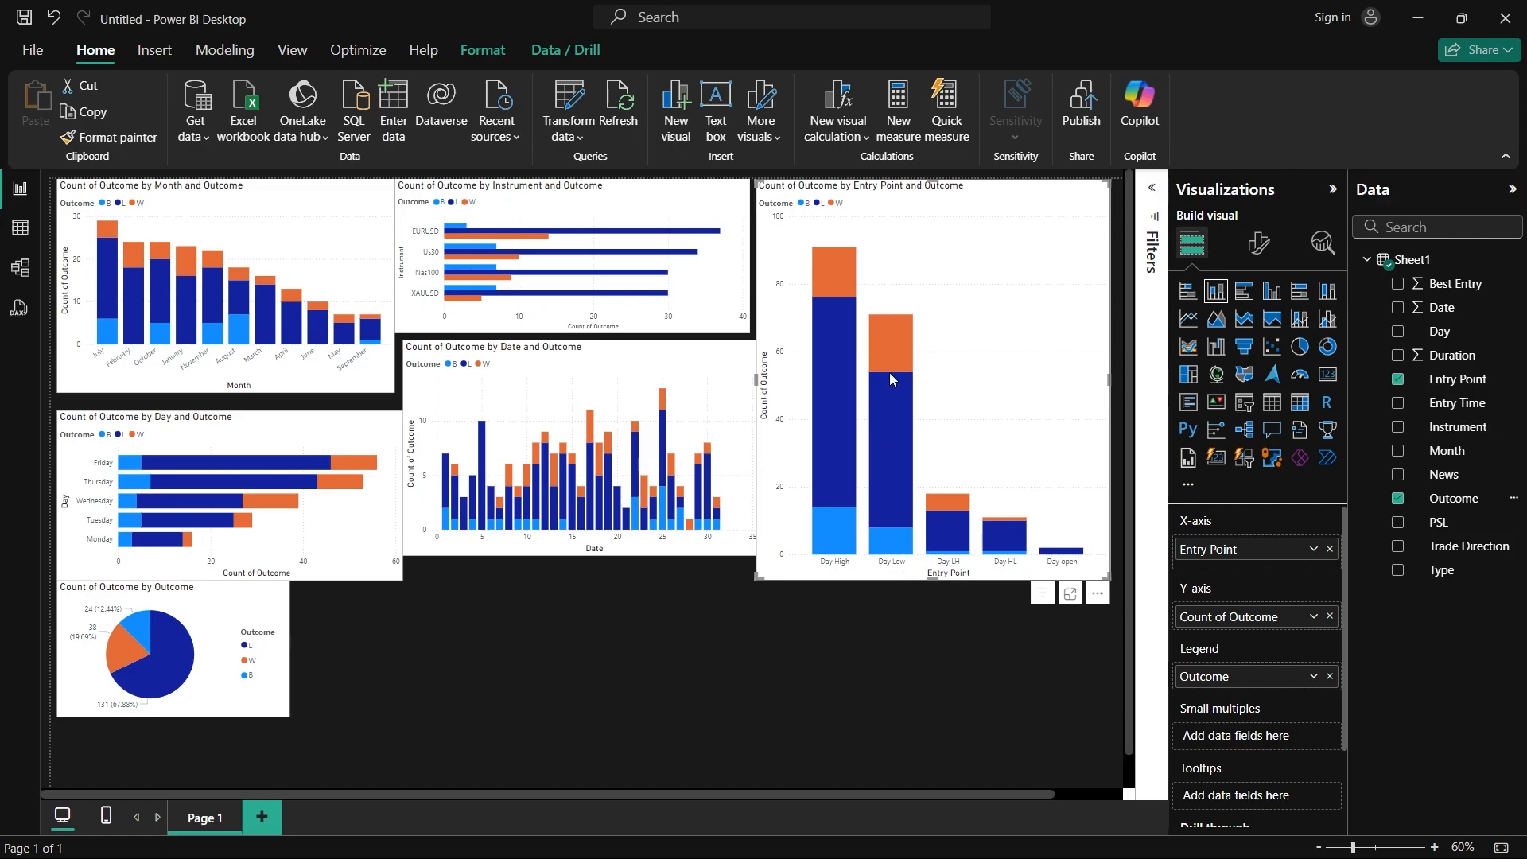
Step: Examine the outcome counts in the Entry Point columns, and shrink the chart slightly to clear the date chart
{"action": "mouse_move", "coordinate": [889, 352]}
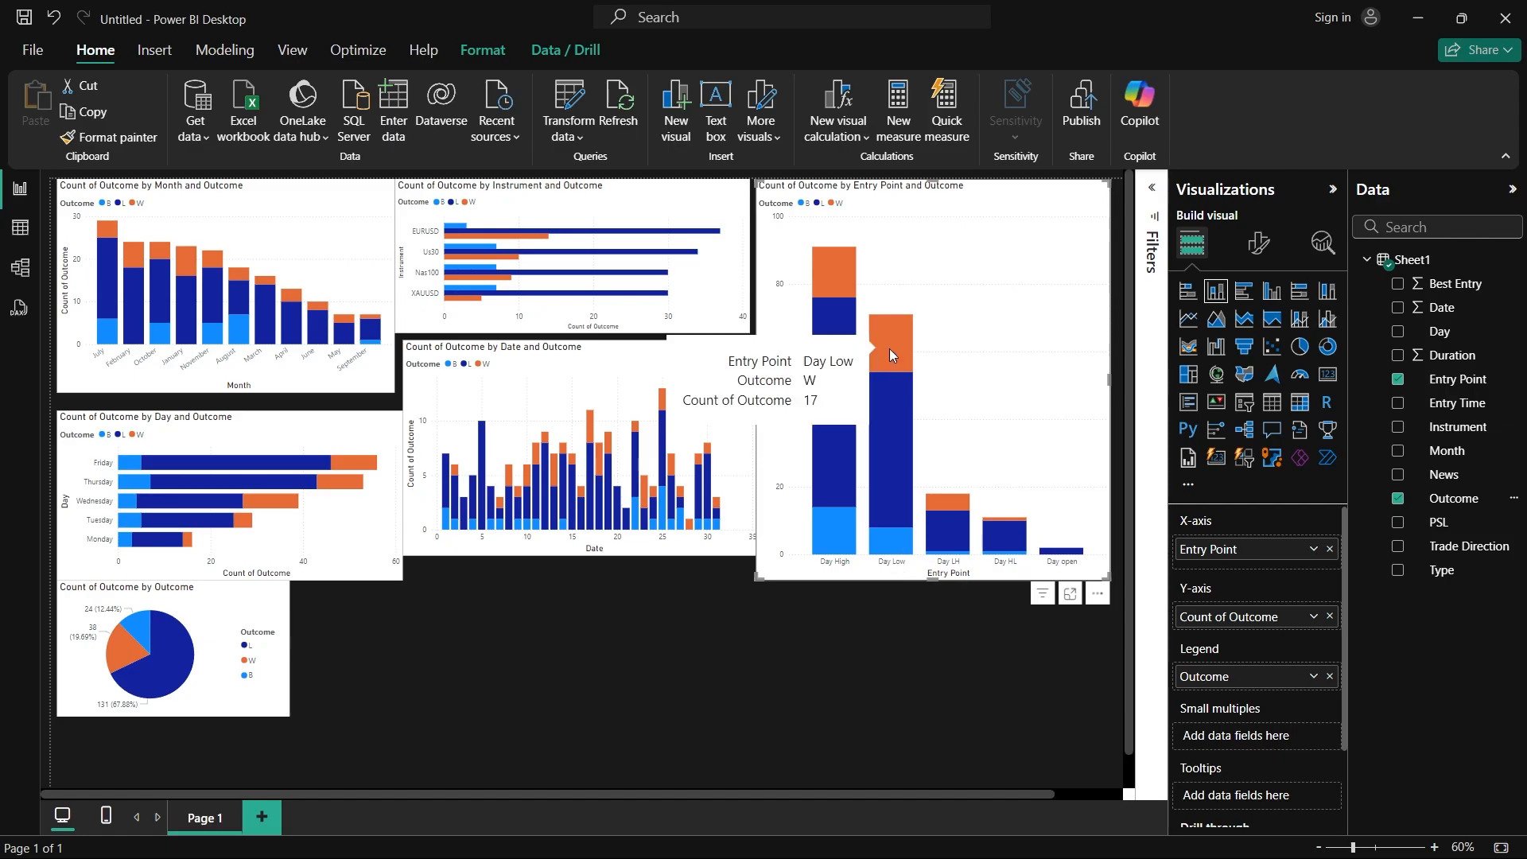
{"action": "mouse_move", "coordinate": [833, 261]}
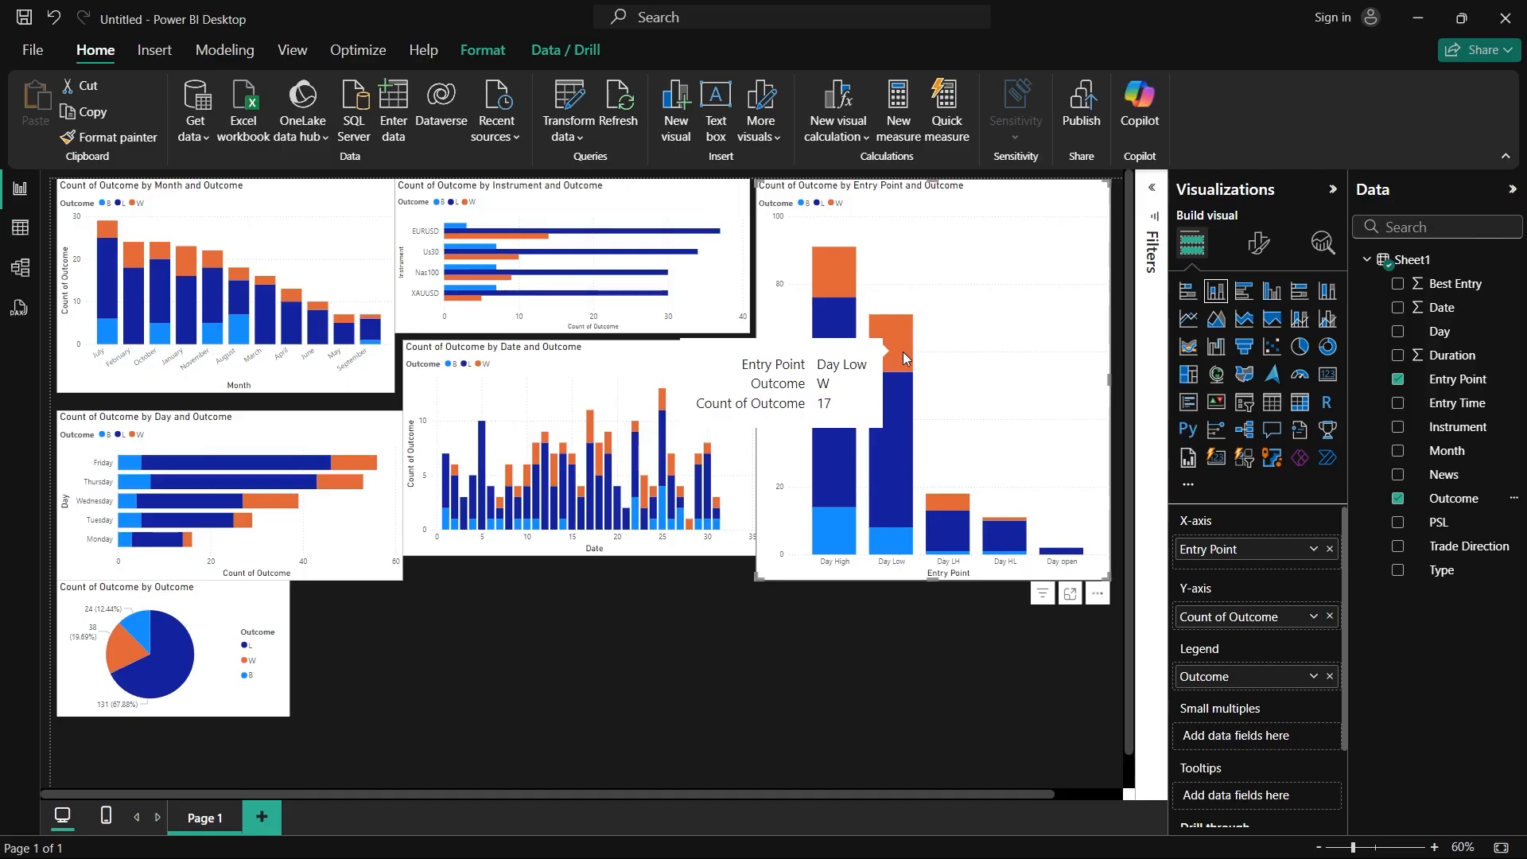
{"action": "mouse_move", "coordinate": [899, 466]}
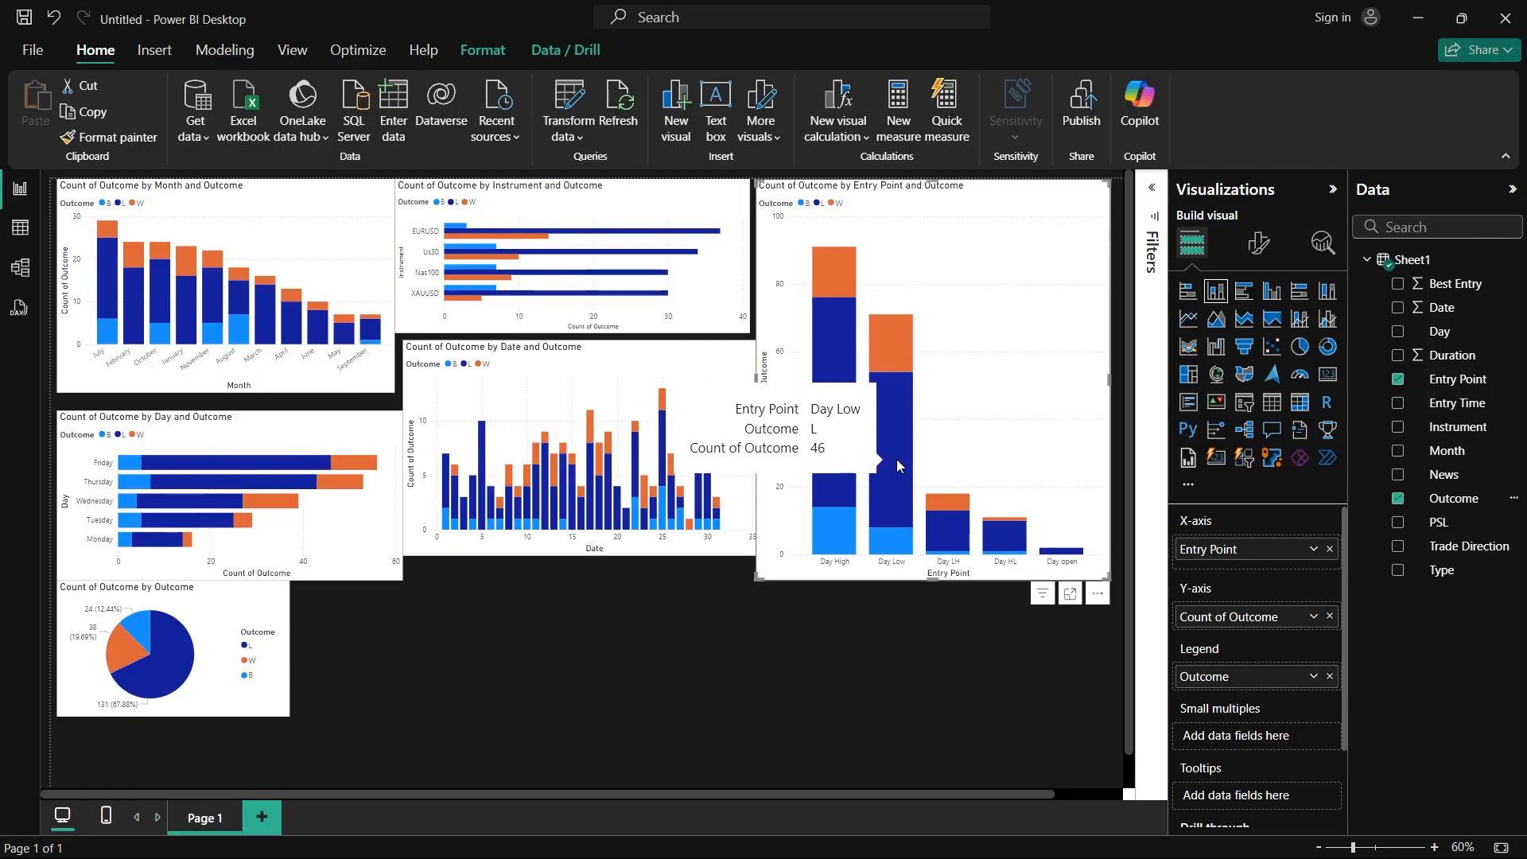
{"action": "mouse_move", "coordinate": [1010, 532]}
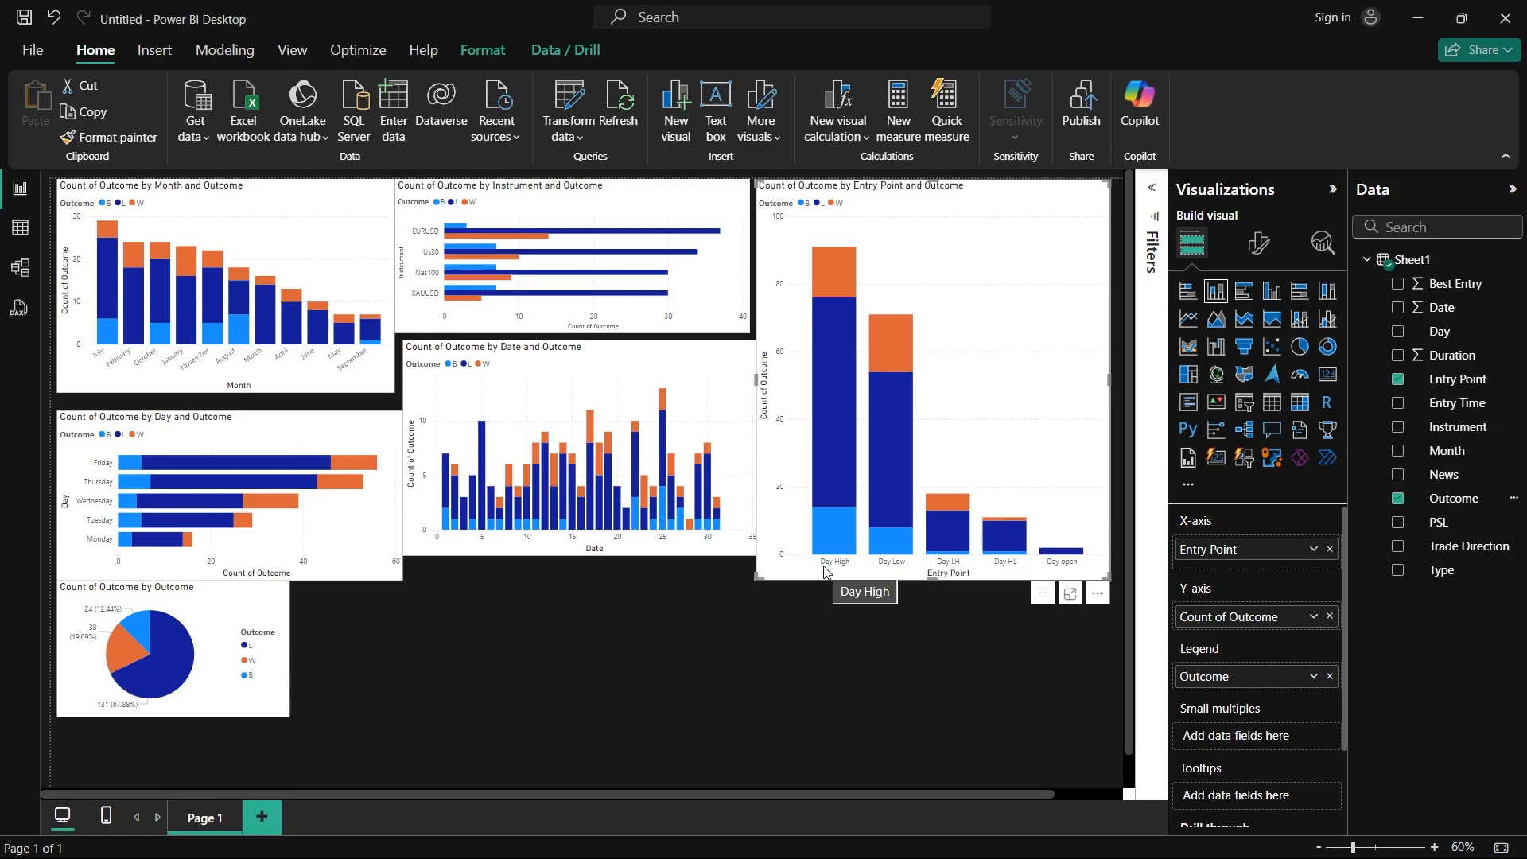
{"action": "left_click_drag", "start_coordinate": [758, 579], "coordinate": [781, 556]}
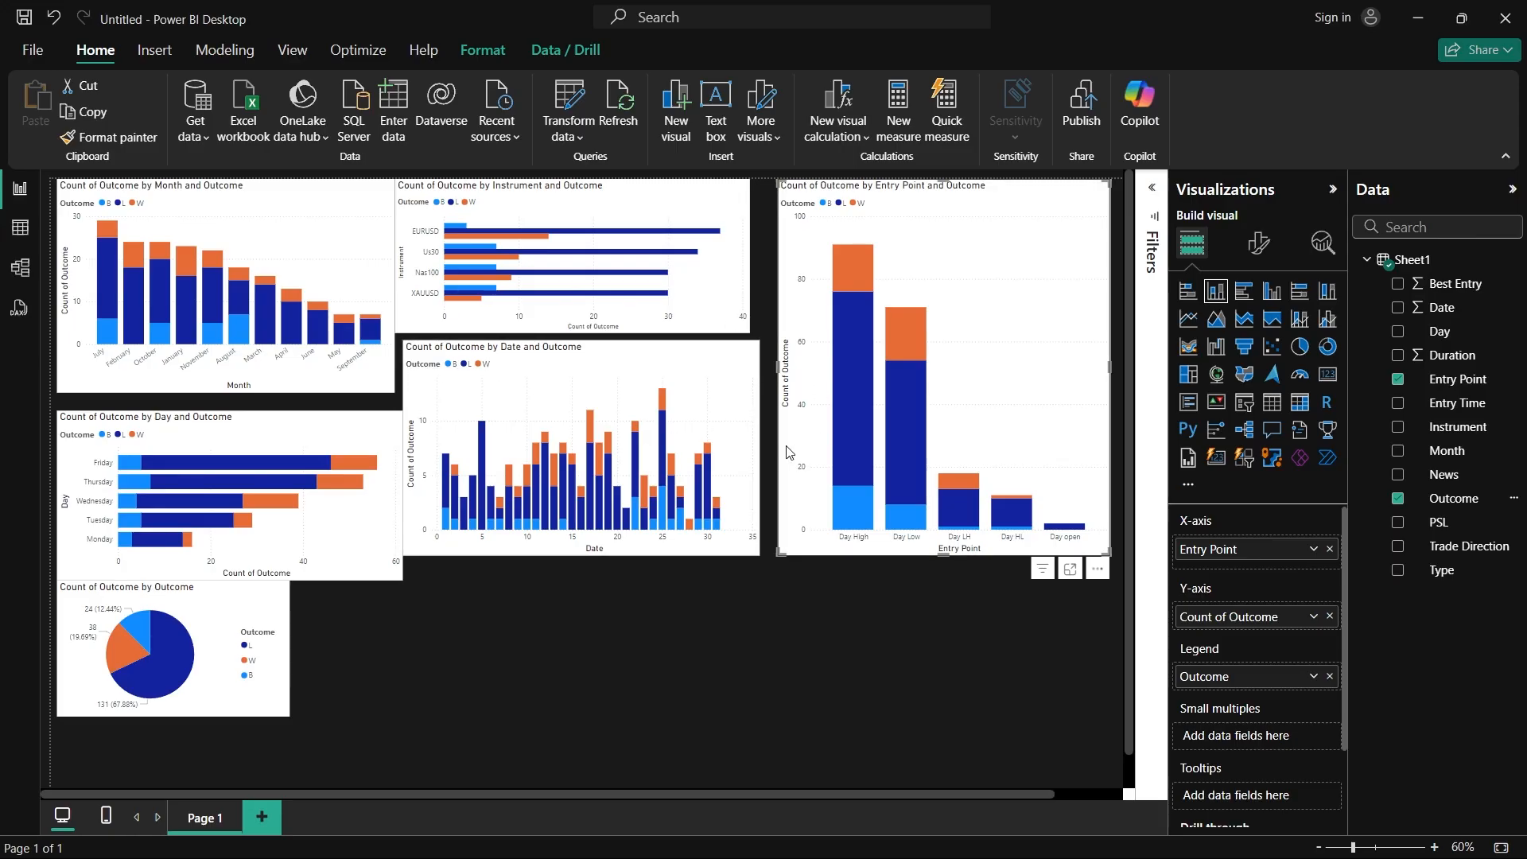
Step: Highlight the Day High entries across all charts, examine the highlighted shares, and clear the highlight
{"action": "left_click", "coordinate": [849, 545]}
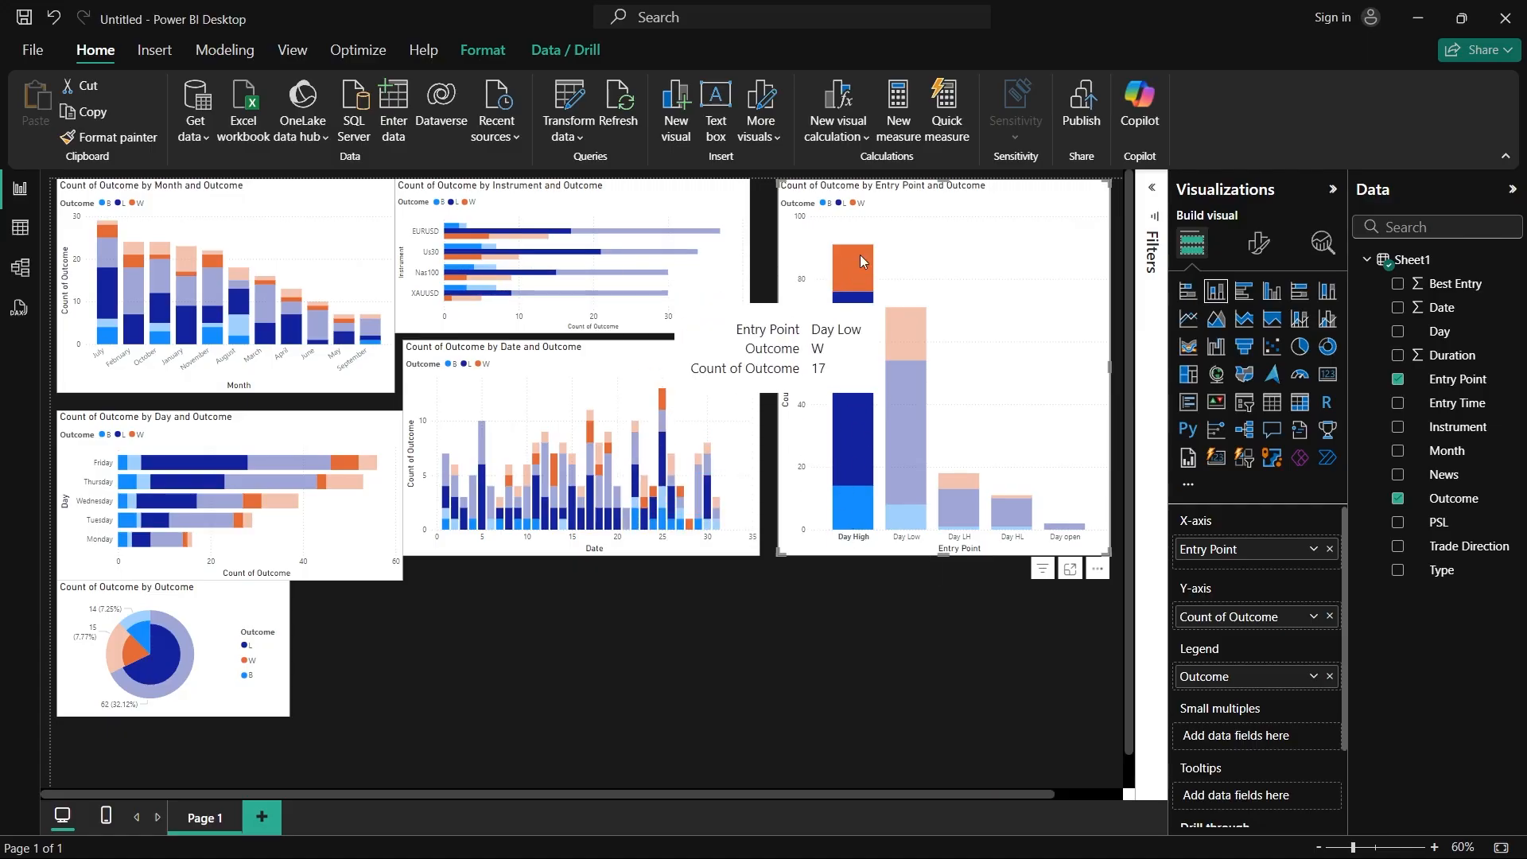
{"action": "mouse_move", "coordinate": [843, 280]}
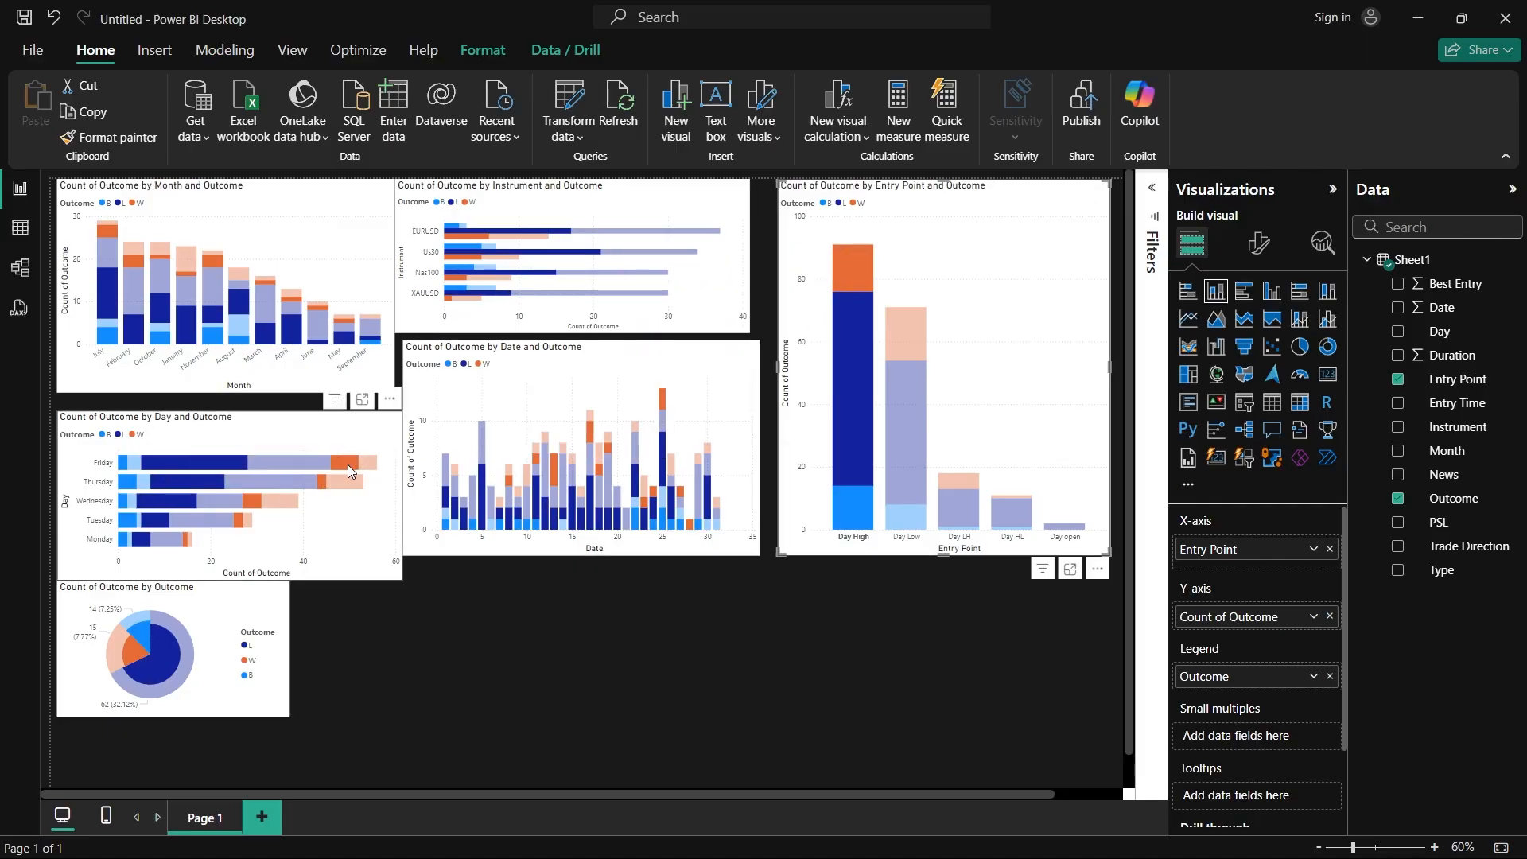
{"action": "mouse_move", "coordinate": [347, 465]}
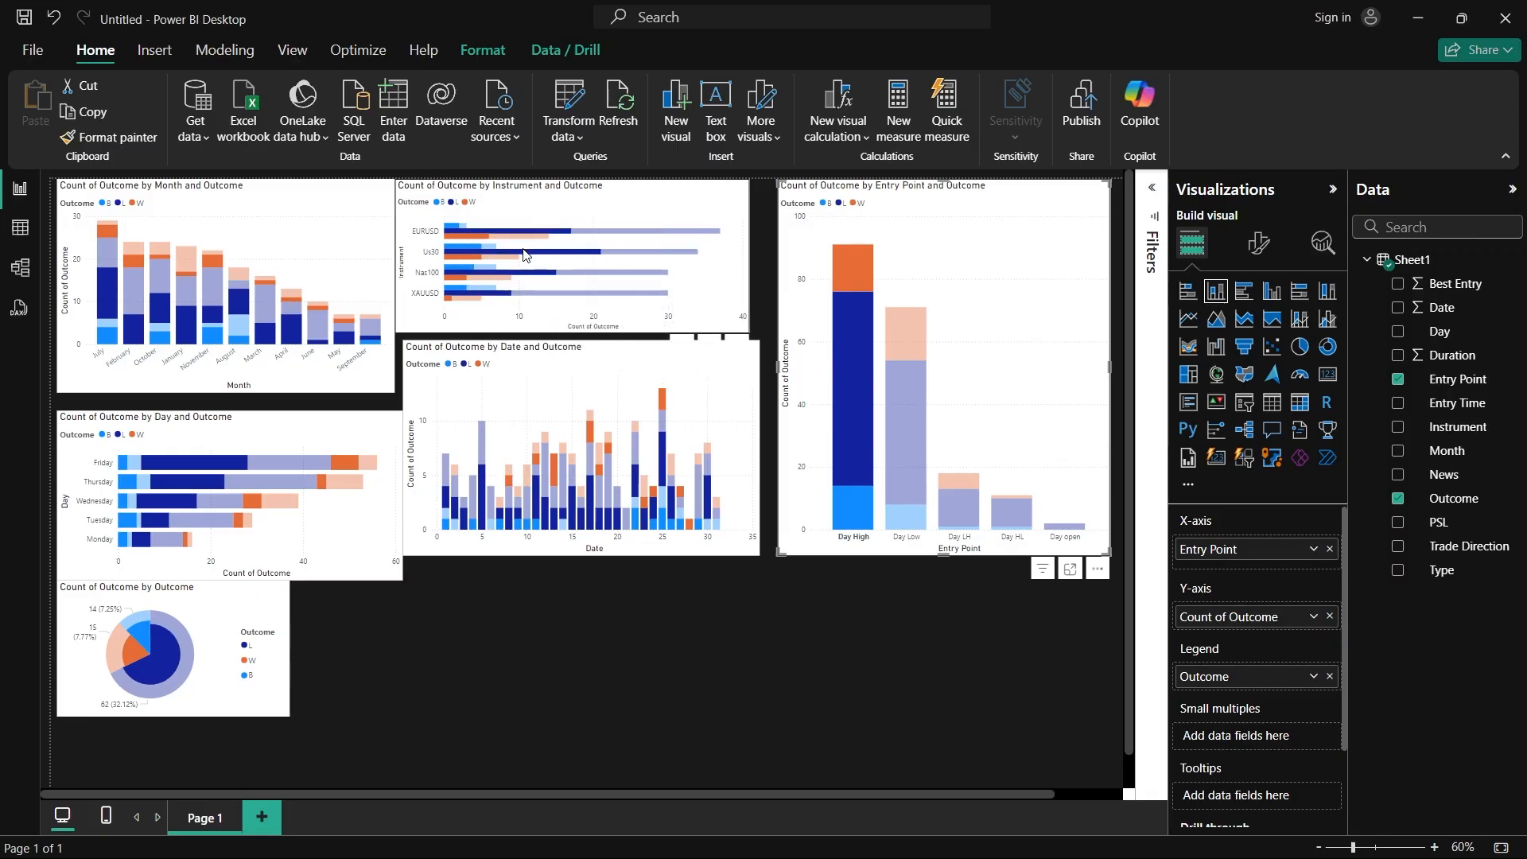
{"action": "left_click", "coordinate": [859, 543]}
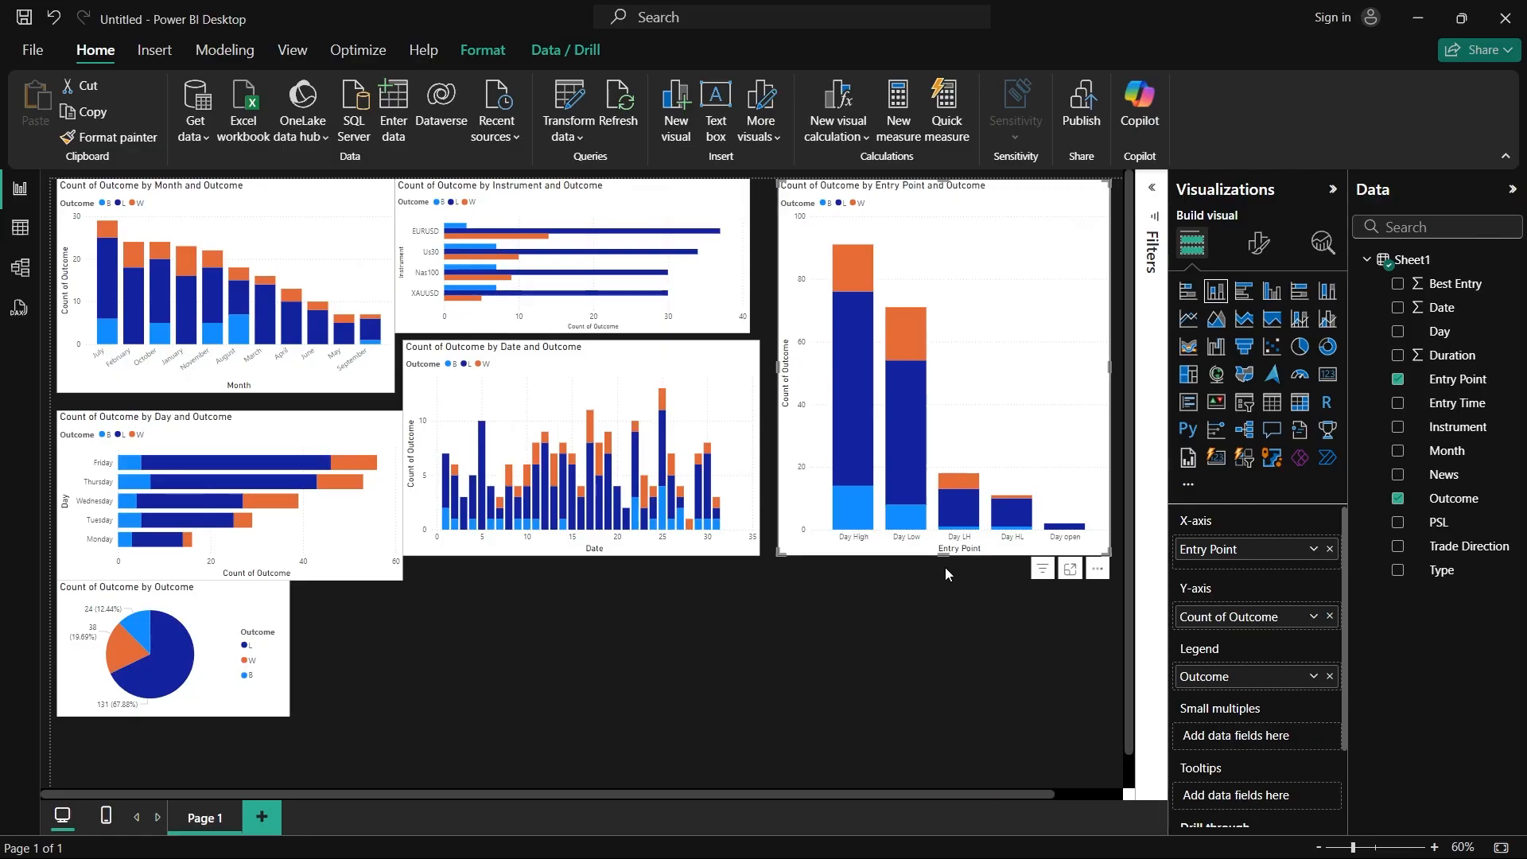
Step: Reduce the Entry Point chart's height to free space beneath it, and deselect it
{"action": "left_click_drag", "start_coordinate": [948, 557], "coordinate": [940, 423]}
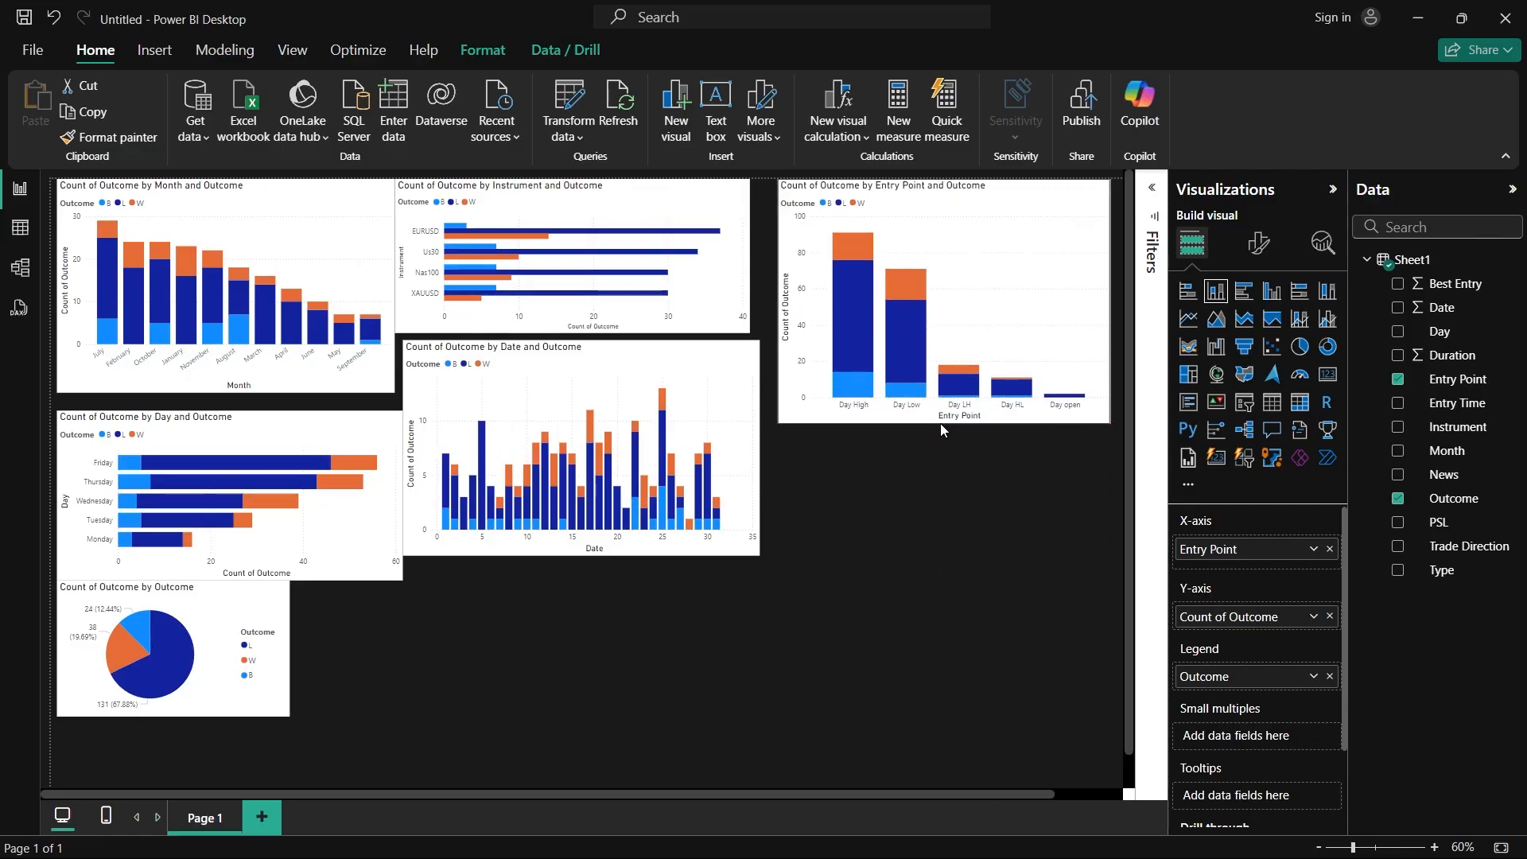
{"action": "left_click", "coordinate": [934, 513]}
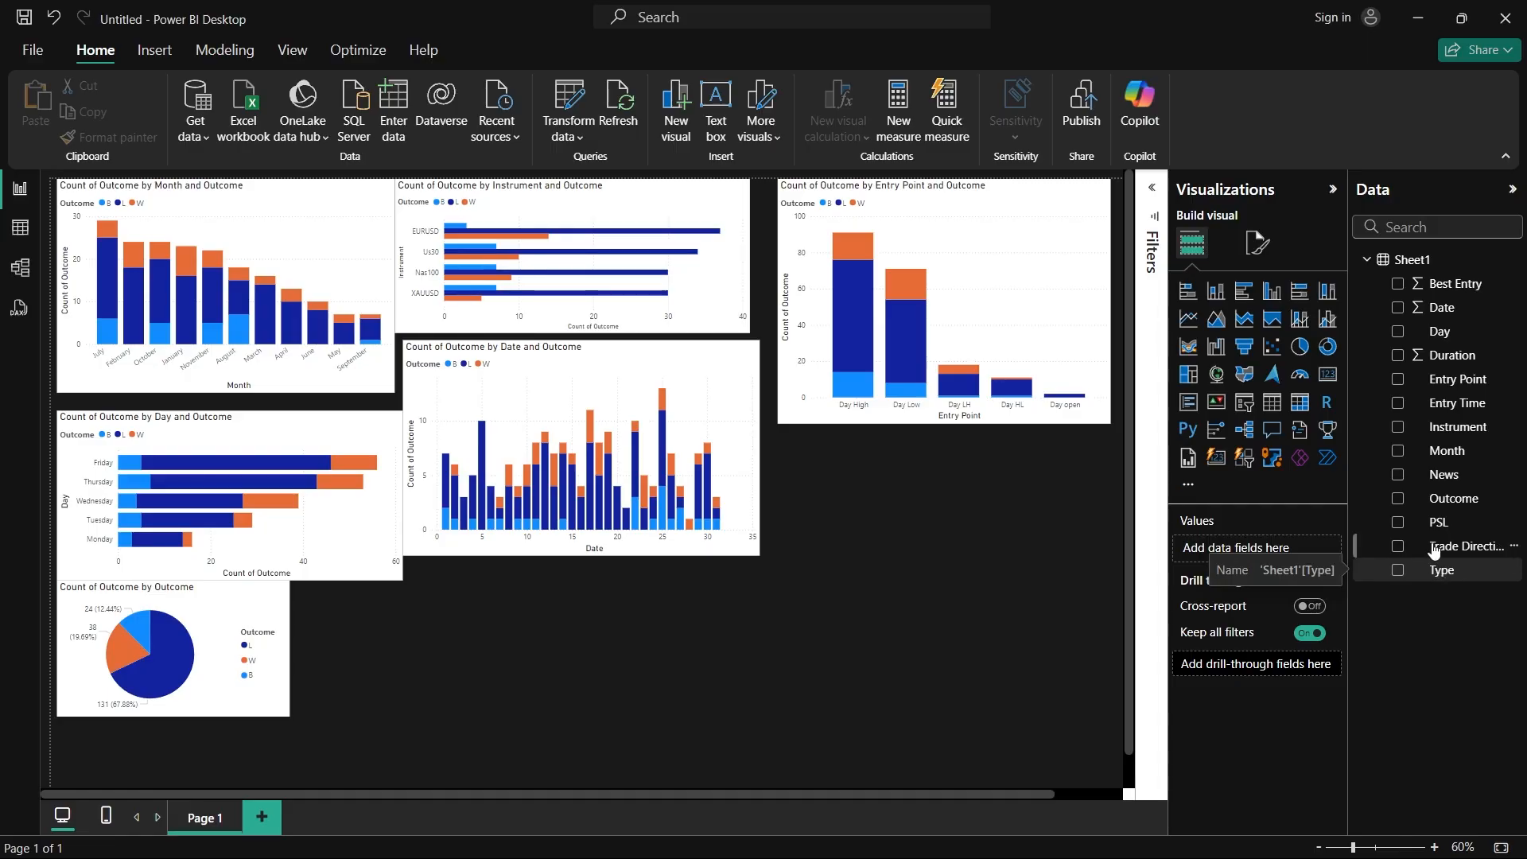
Step: Add a donut chart, place it beneath the outcome-by-date chart, and enlarge it
{"action": "left_click", "coordinate": [1327, 348]}
{"action": "left_click_drag", "start_coordinate": [402, 701], "coordinate": [609, 600]}
{"action": "left_click_drag", "start_coordinate": [680, 647], "coordinate": [796, 716]}
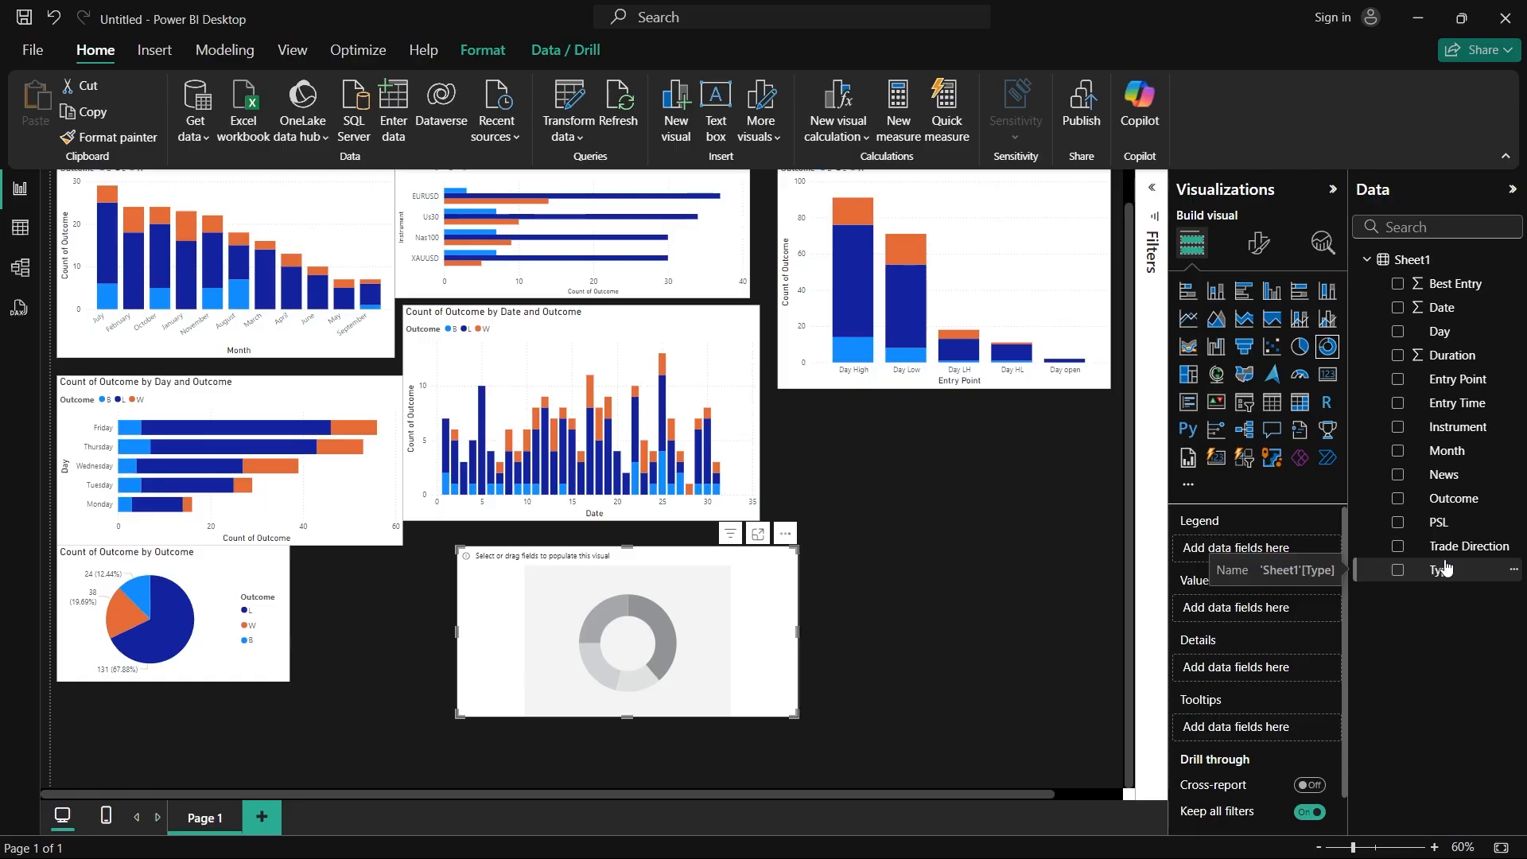
Step: Replace the empty donut chart with a clustered column chart, place it below the Entry Point chart and make it taller
{"action": "left_click", "coordinate": [785, 533]}
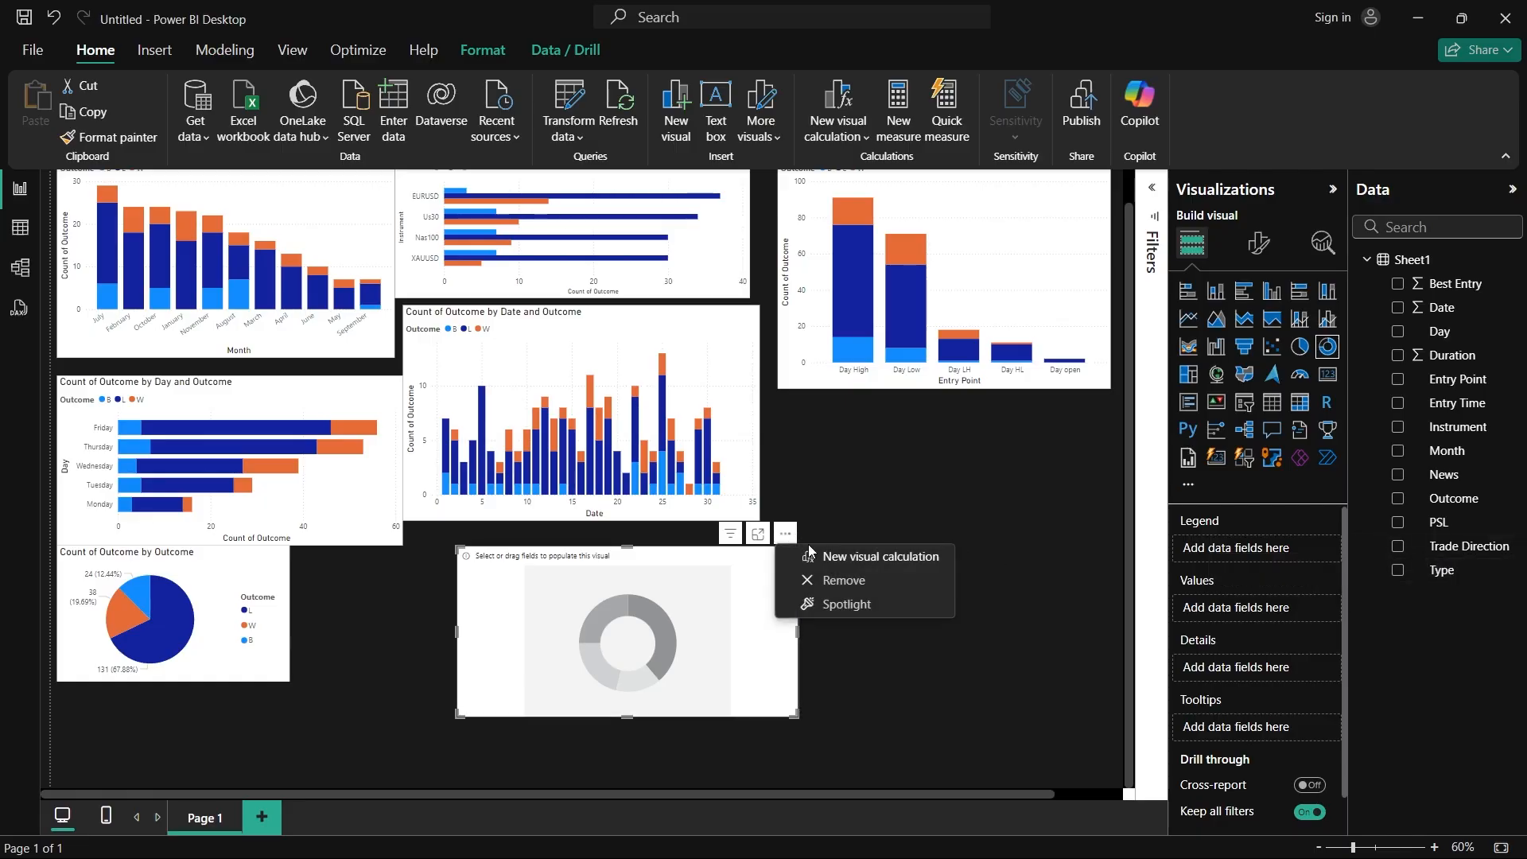
{"action": "left_click", "coordinate": [846, 582]}
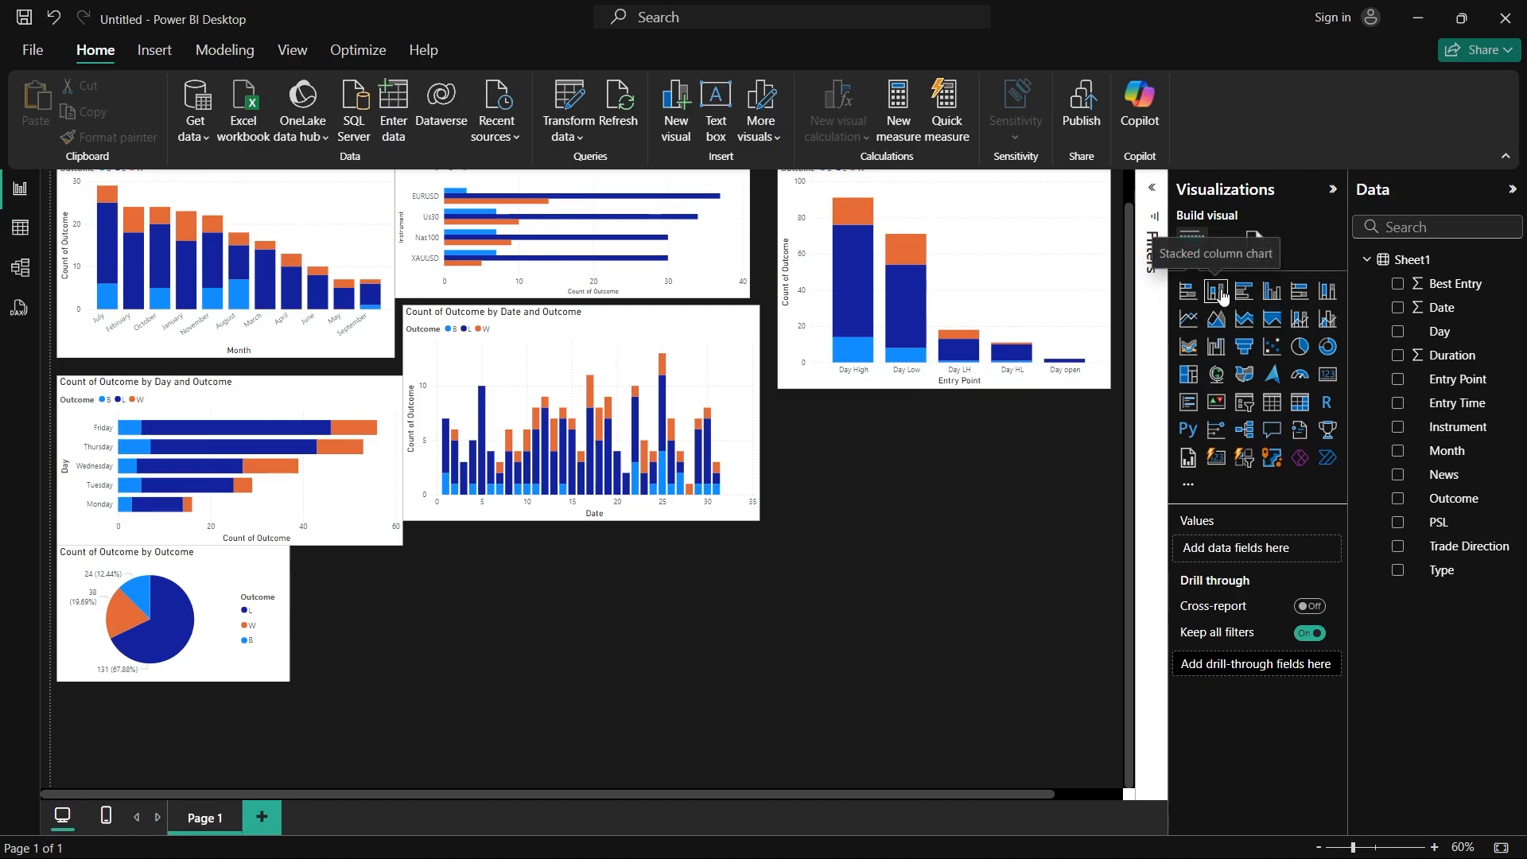
{"action": "left_click", "coordinate": [1269, 299]}
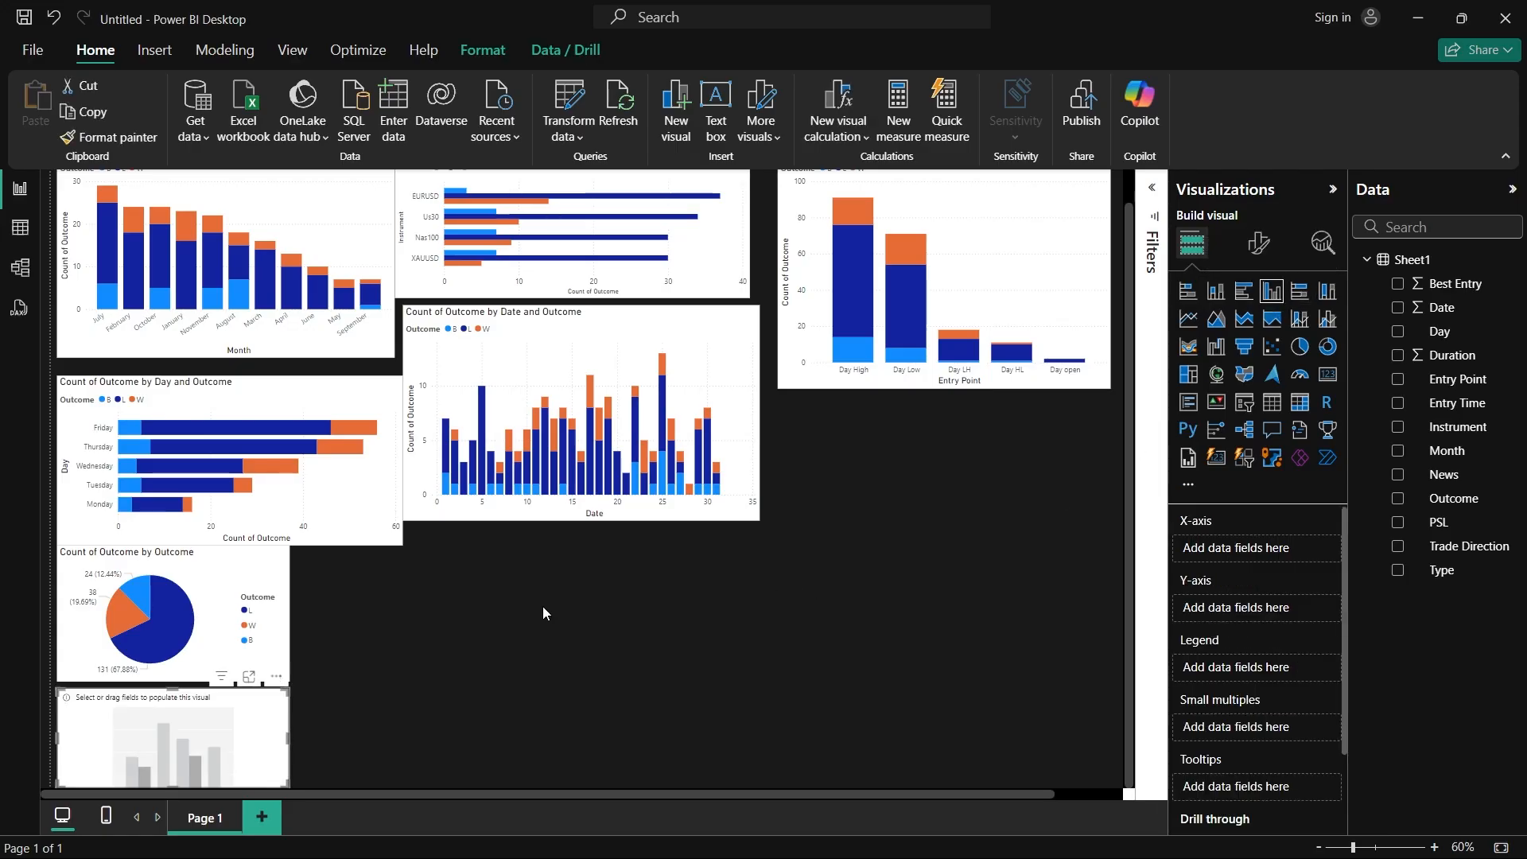
{"action": "left_click_drag", "start_coordinate": [234, 723], "coordinate": [878, 613]}
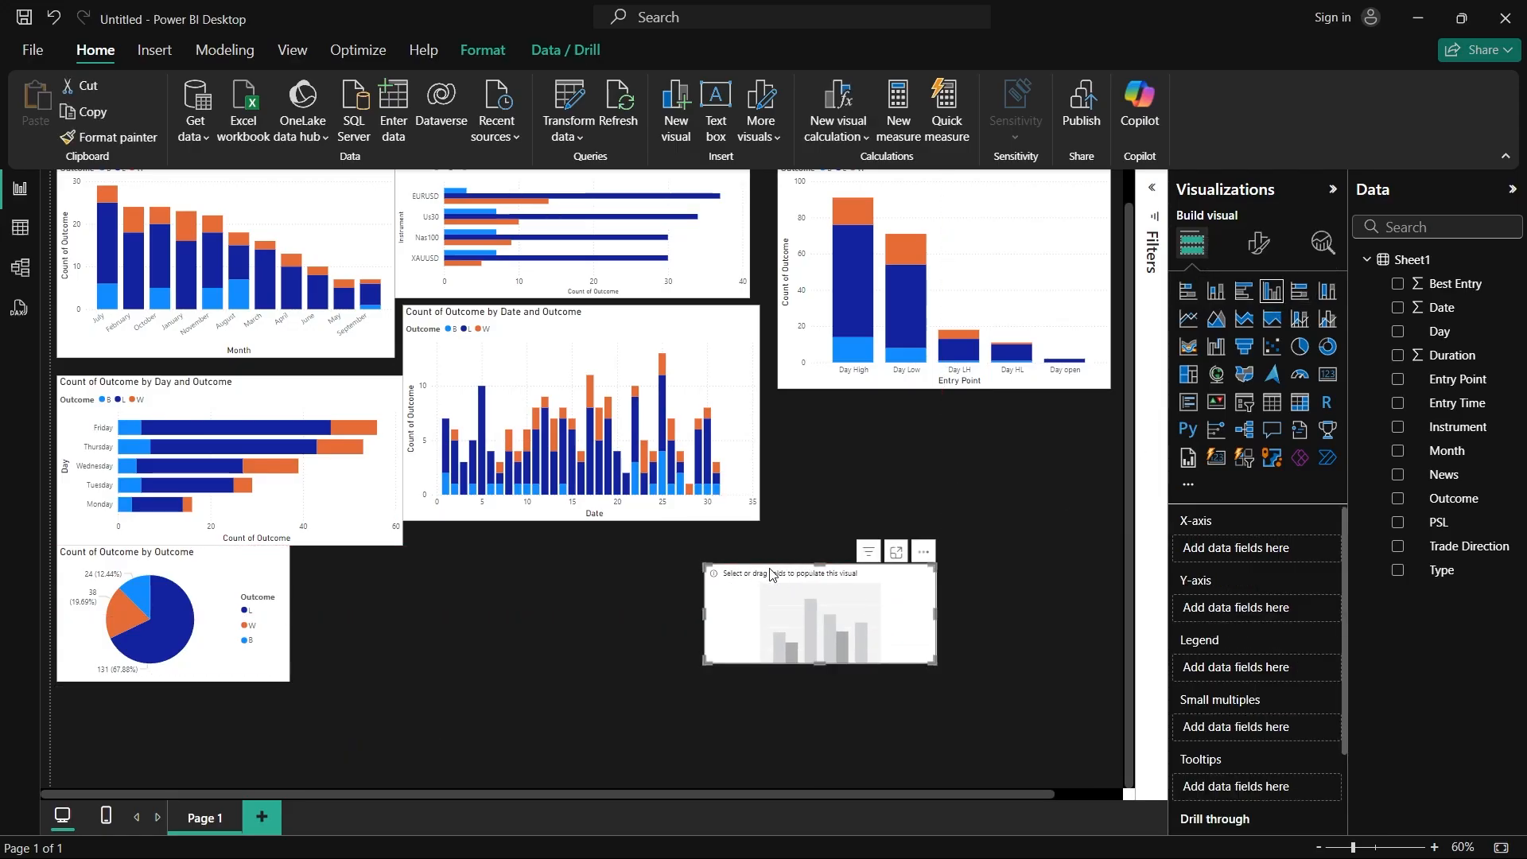
{"action": "left_click_drag", "start_coordinate": [819, 561], "coordinate": [819, 342]}
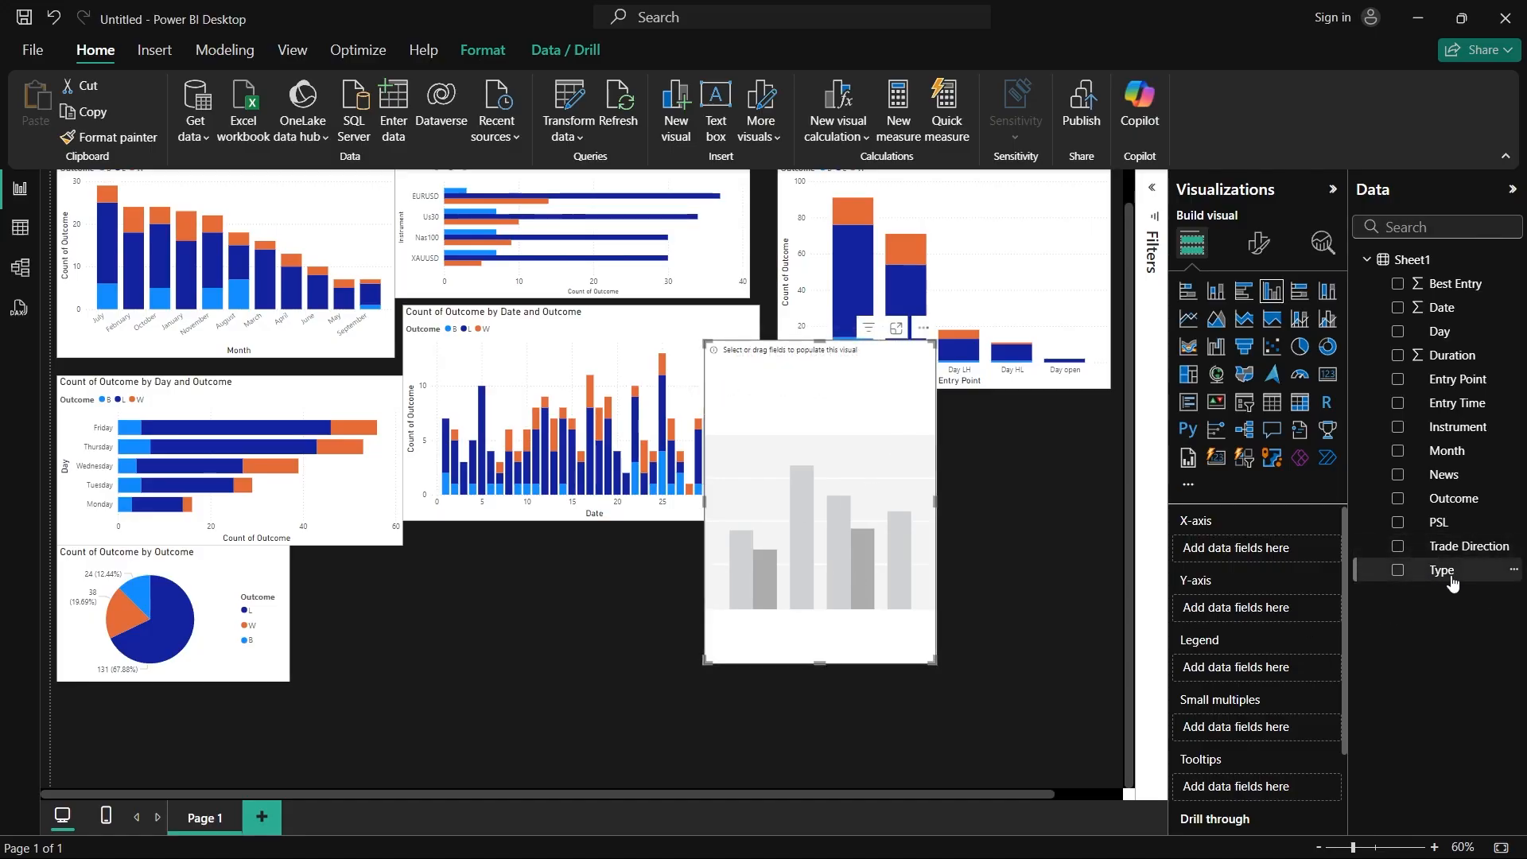
Step: Set the new column chart's X-axis to Type, its Y-axis to the count of Outcome, and its legend to Outcome
{"action": "left_click_drag", "start_coordinate": [1452, 582], "coordinate": [1260, 548]}
{"action": "left_click_drag", "start_coordinate": [1454, 498], "coordinate": [1272, 617]}
{"action": "left_click_drag", "start_coordinate": [1453, 497], "coordinate": [1264, 681]}
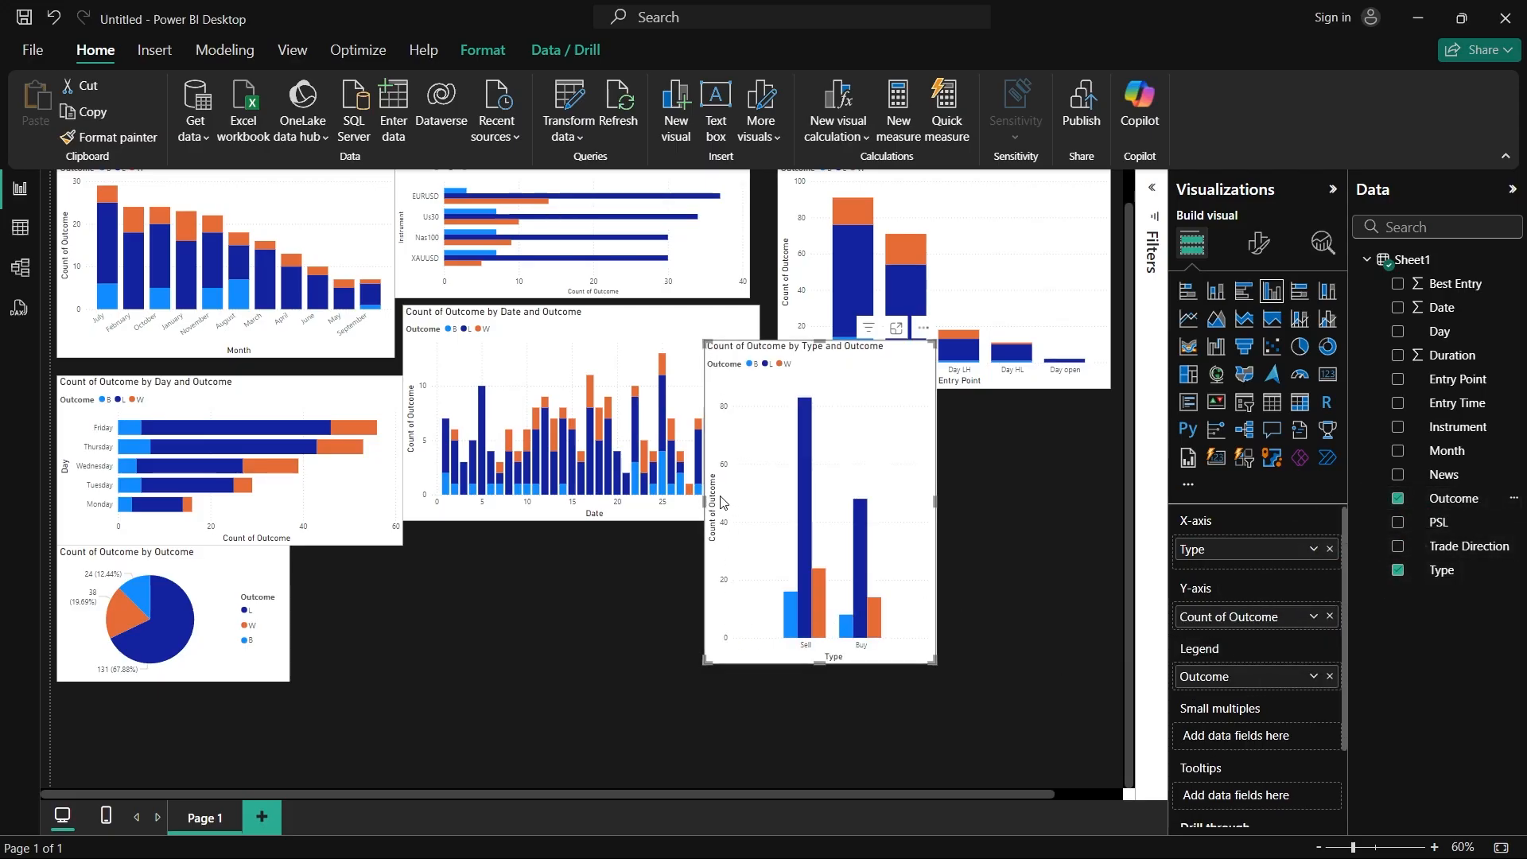
Step: Widen the Type chart to match the Entry Point chart and align it directly beneath that chart
{"action": "left_click", "coordinate": [940, 499]}
{"action": "left_click", "coordinate": [931, 506]}
{"action": "left_click_drag", "start_coordinate": [936, 501], "coordinate": [1035, 507]}
{"action": "left_click_drag", "start_coordinate": [913, 404], "coordinate": [988, 468]}
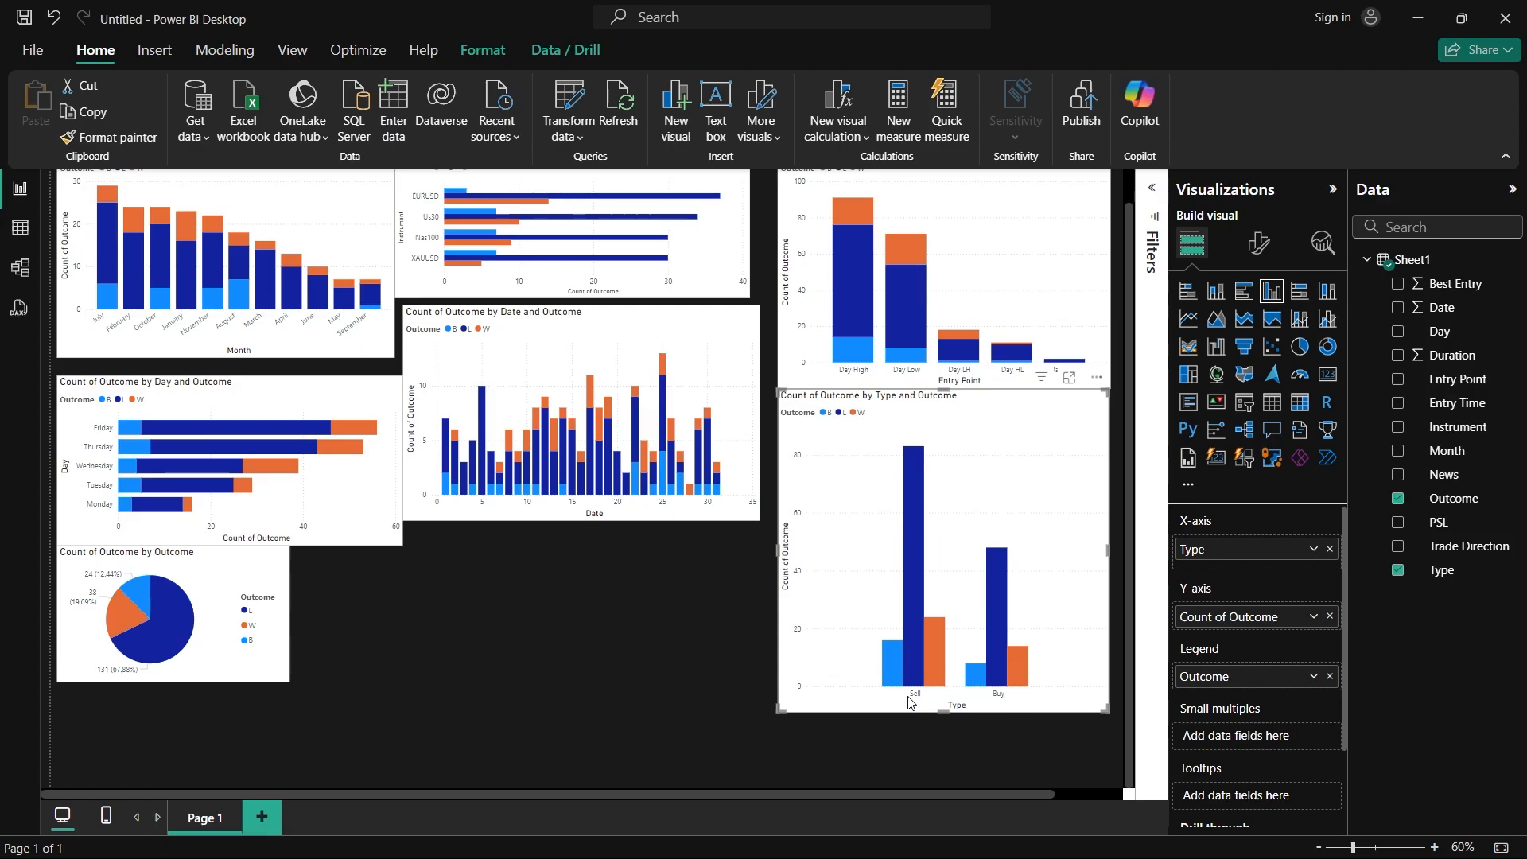
Step: Examine the outcome counts for Sell and Buy, highlight the Buy trades across all charts, and clear the highlight
{"action": "mouse_move", "coordinate": [934, 652]}
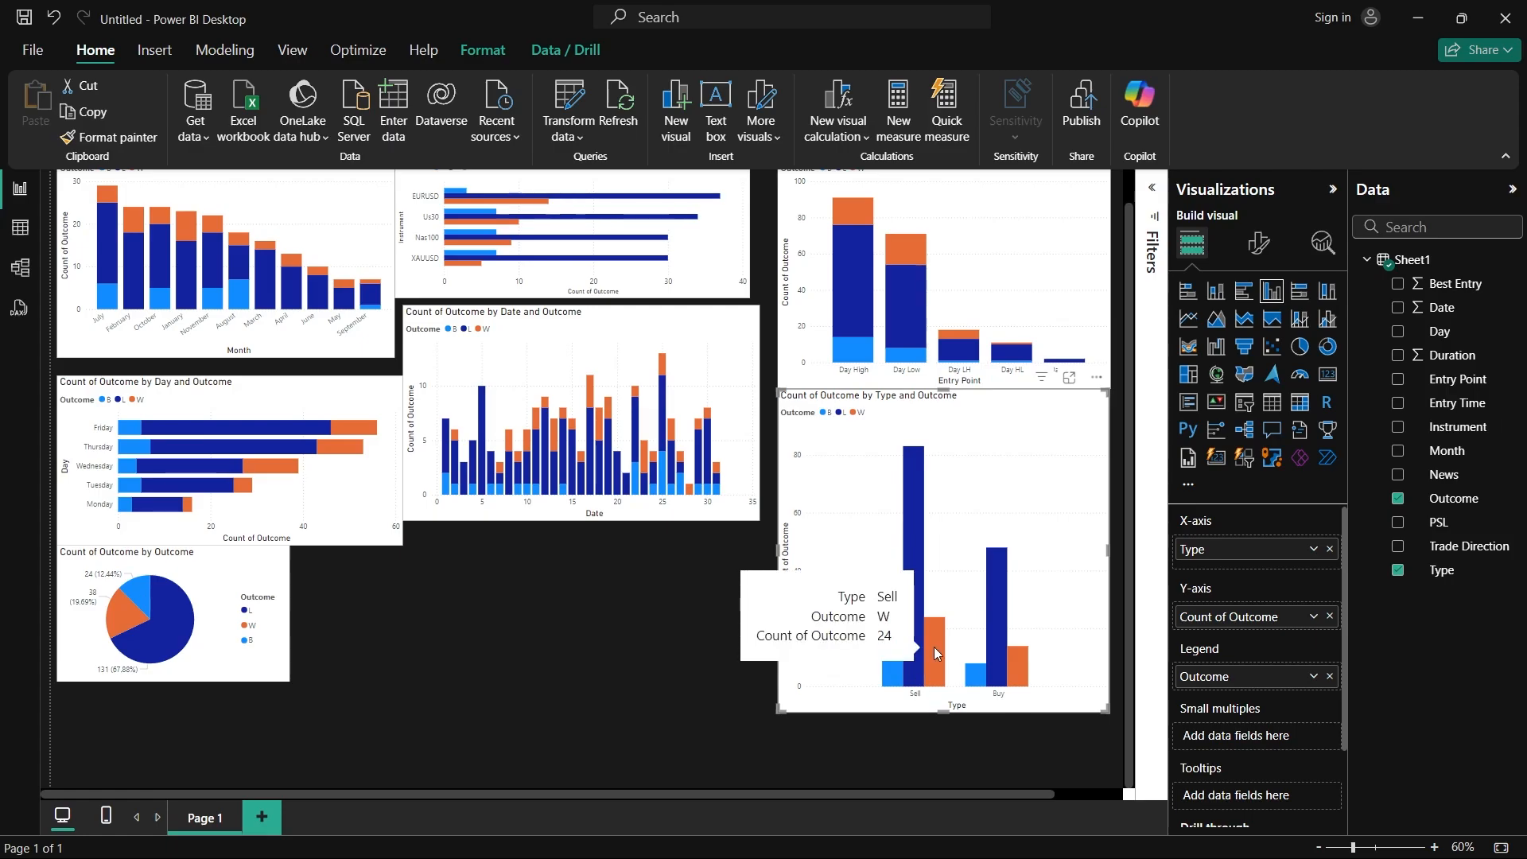
{"action": "mouse_move", "coordinate": [1019, 669]}
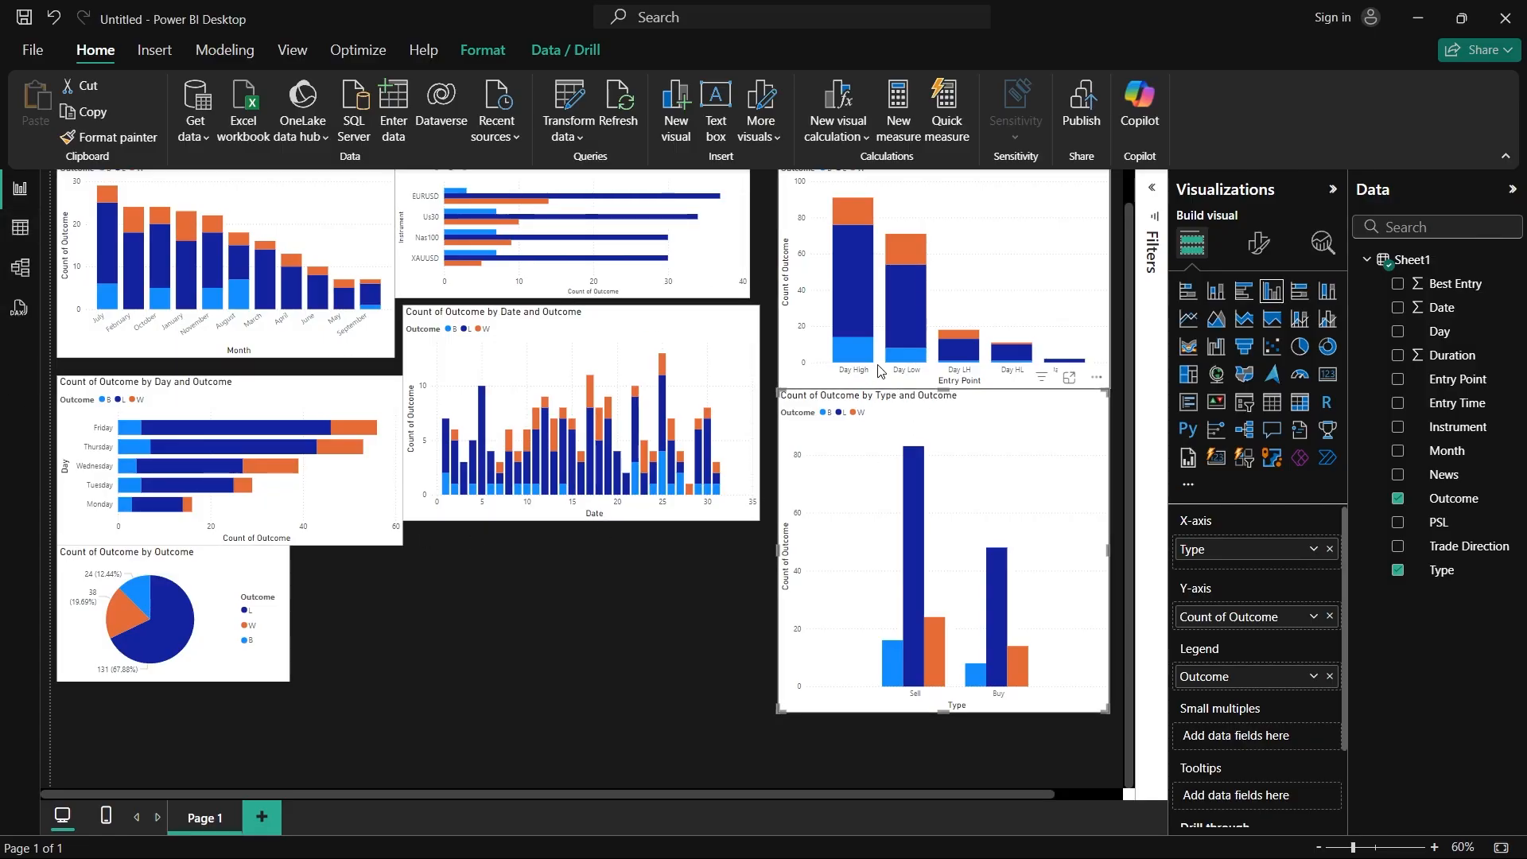
{"action": "left_click", "coordinate": [1002, 699]}
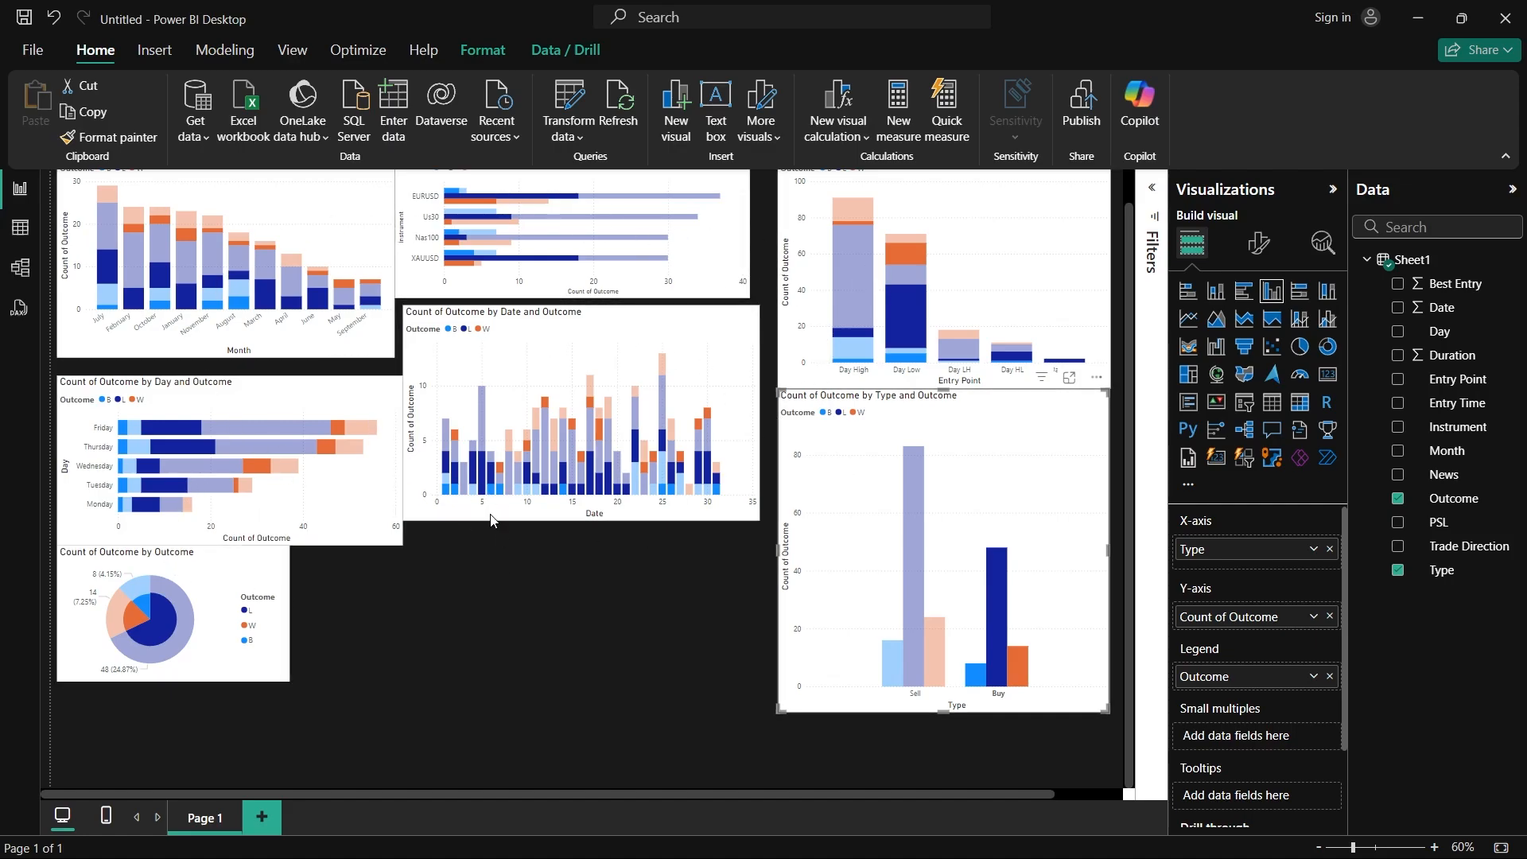
{"action": "left_click", "coordinate": [998, 699]}
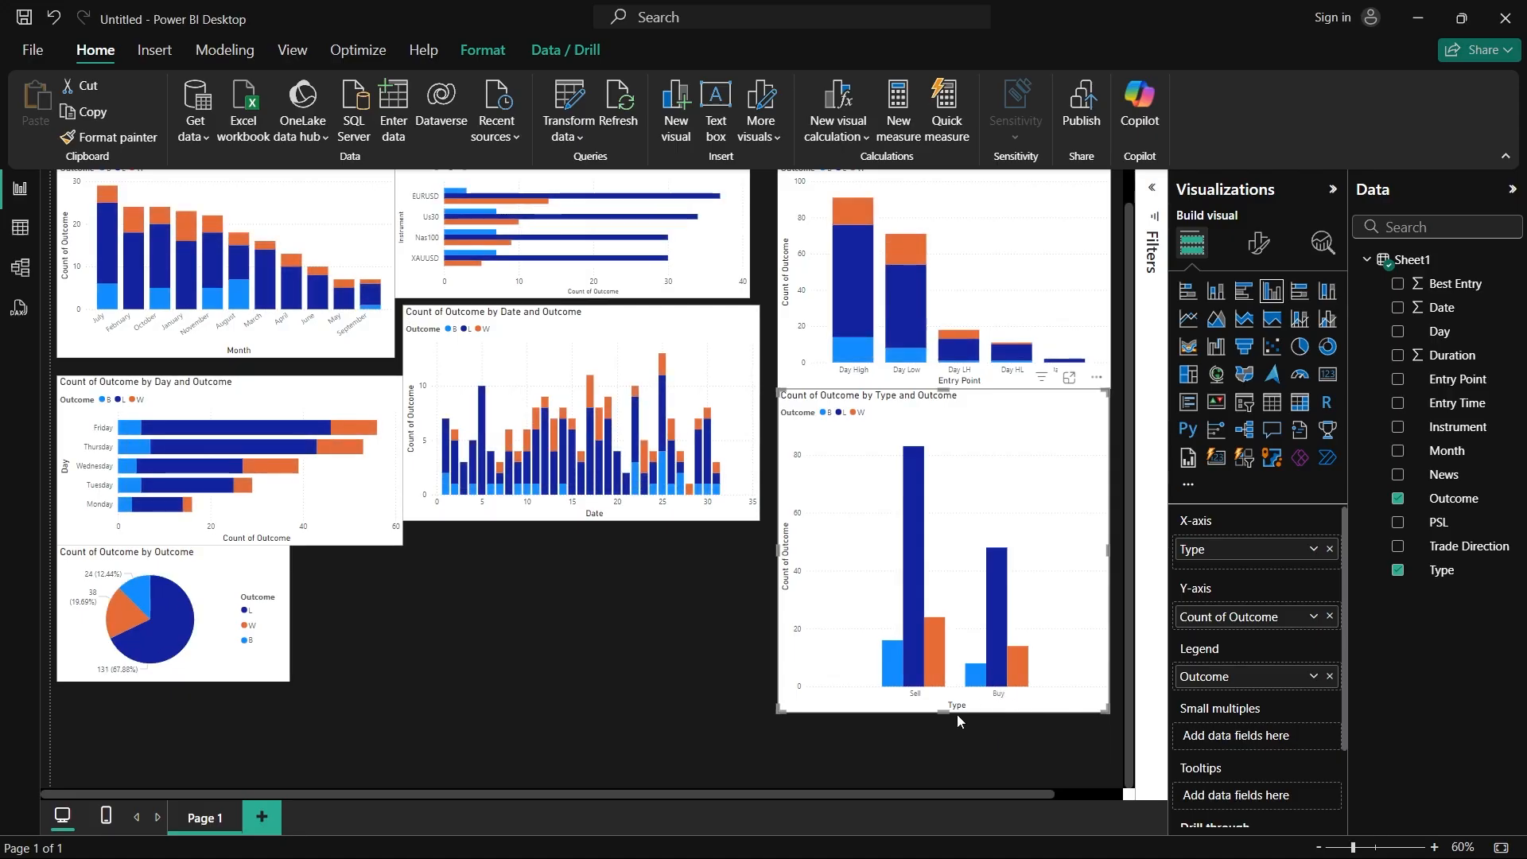
Step: Reduce the Type chart's height to free space beneath it, and deselect it
{"action": "left_click_drag", "start_coordinate": [956, 714], "coordinate": [960, 607]}
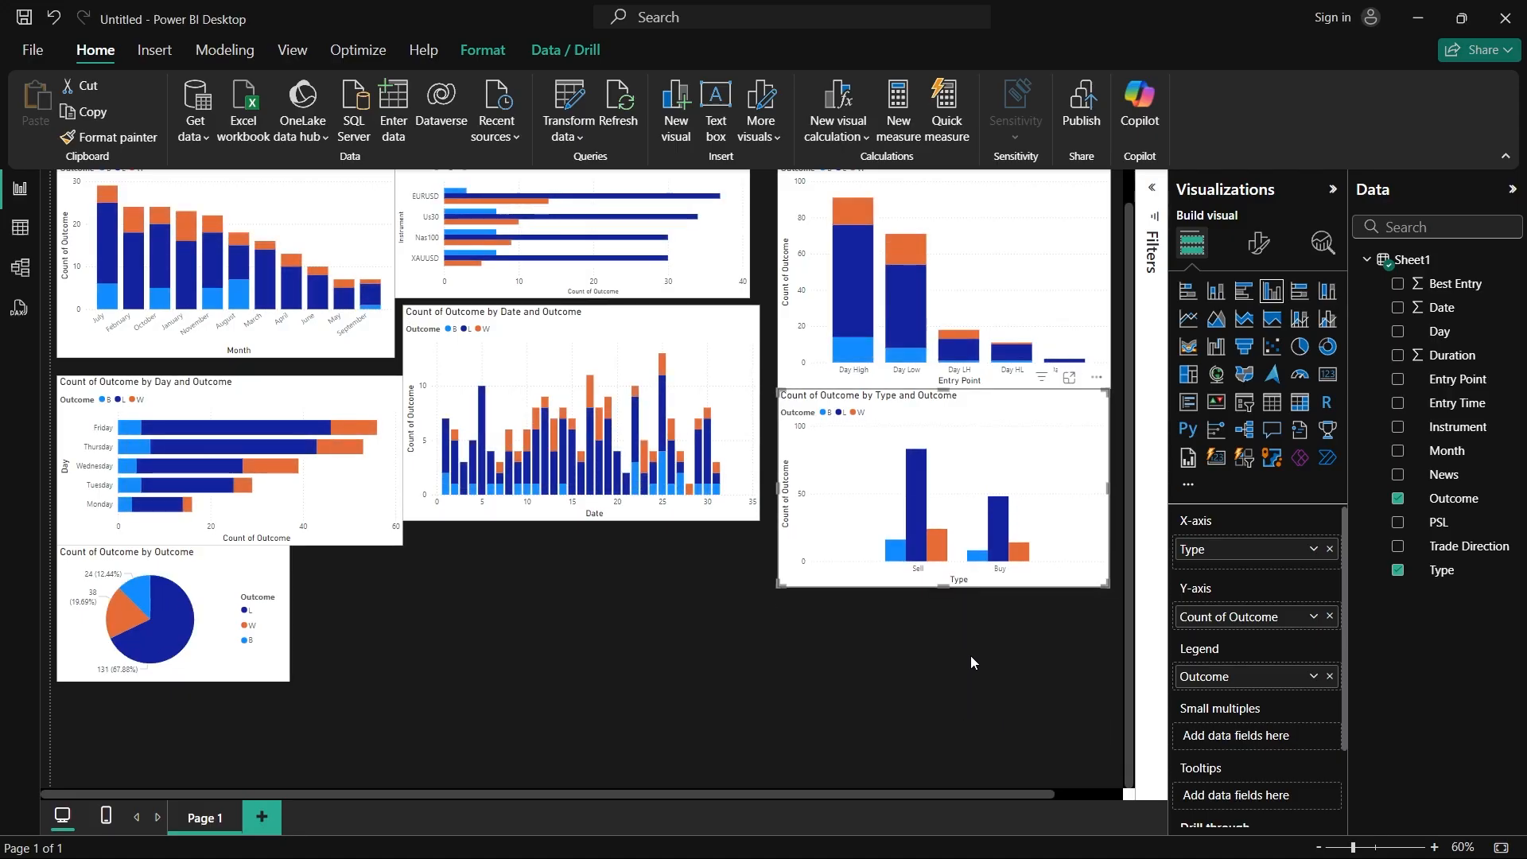
{"action": "left_click", "coordinate": [933, 657]}
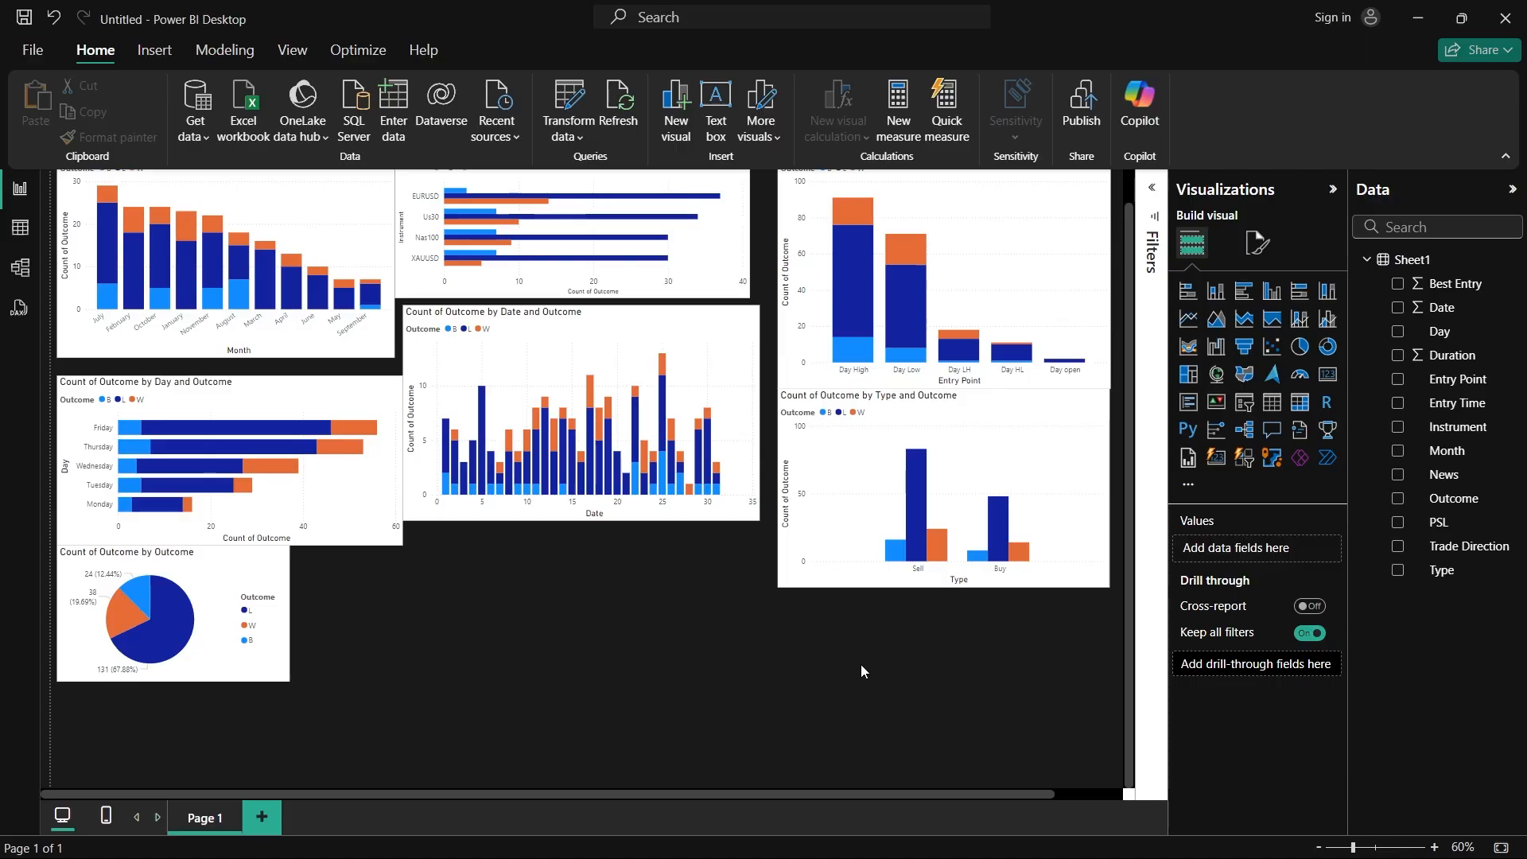
{"action": "scroll", "coordinate": [659, 640], "scroll_direction": "up", "scroll_amount": 1}
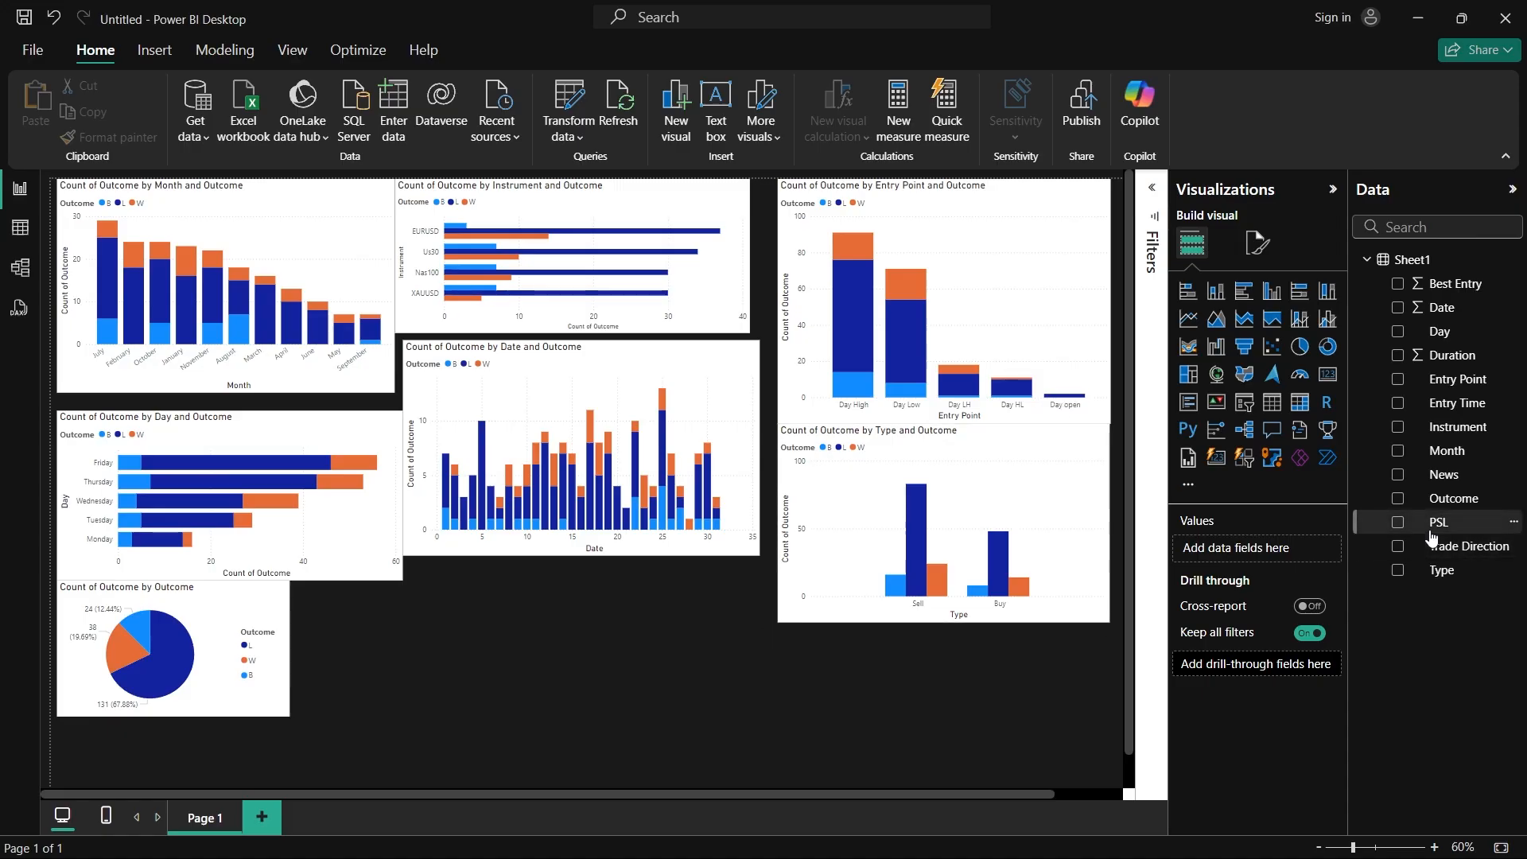
{"action": "left_click", "coordinate": [287, 697]}
{"action": "left_click", "coordinate": [548, 670]}
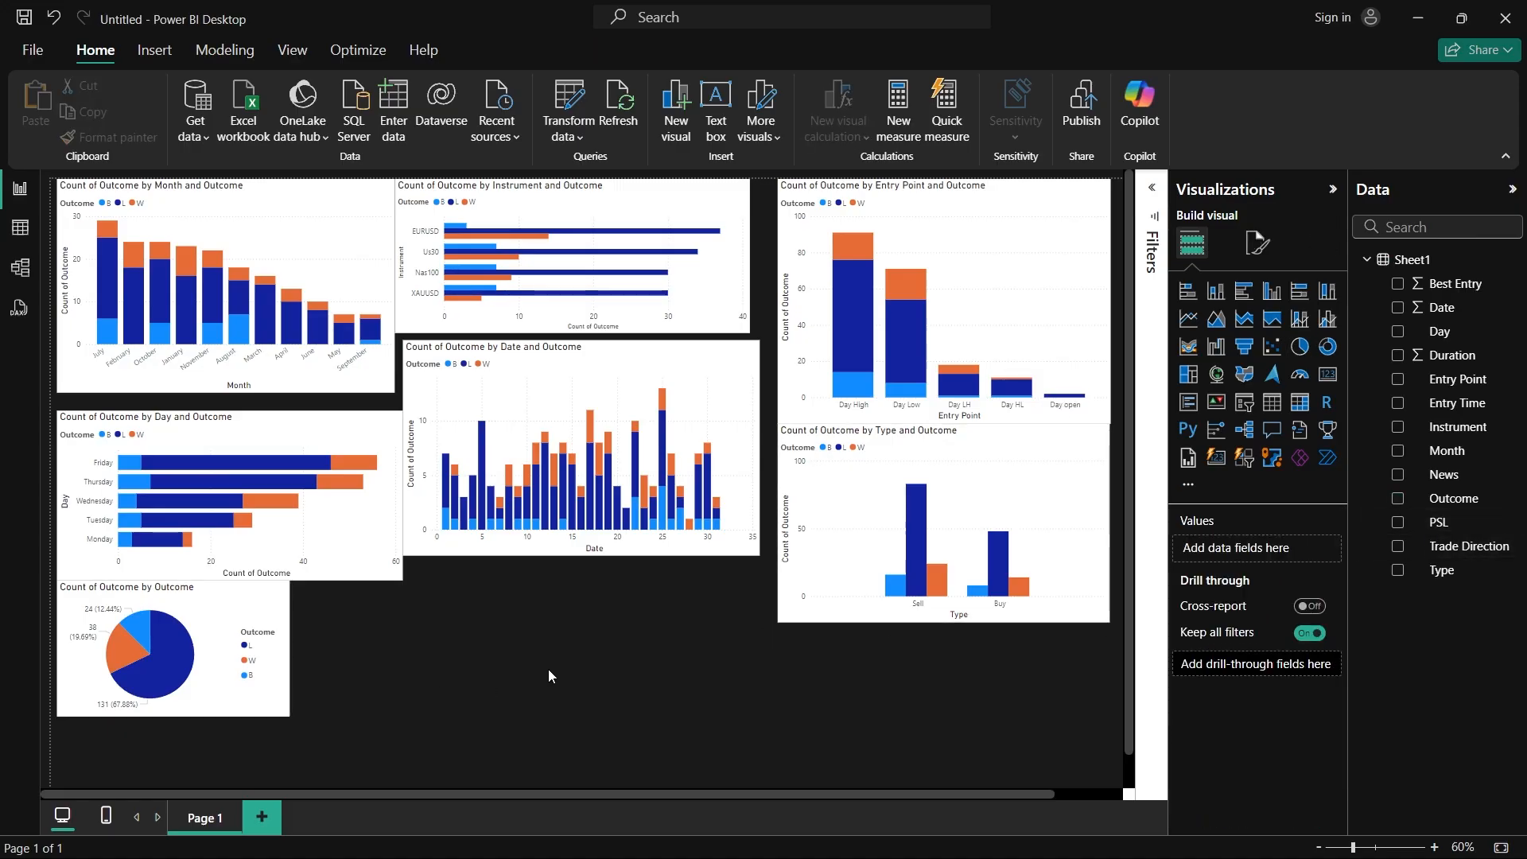
Step: Add a pie chart with PSL as legend and the count of PSL as values, widen it, and inspect its slices
{"action": "left_click", "coordinate": [1300, 346]}
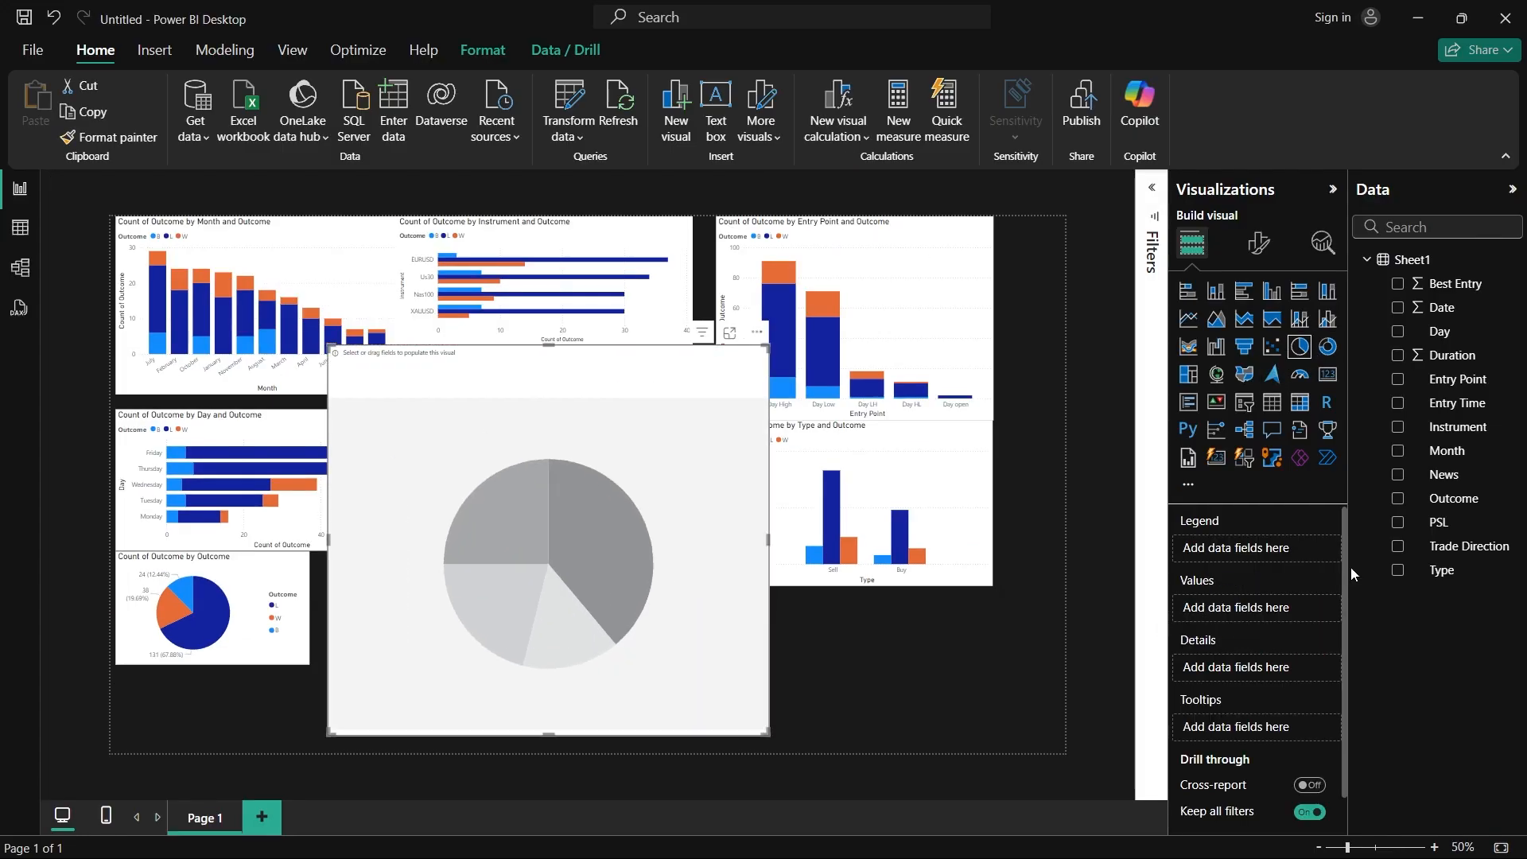
{"action": "left_click_drag", "start_coordinate": [1439, 521], "coordinate": [1280, 557]}
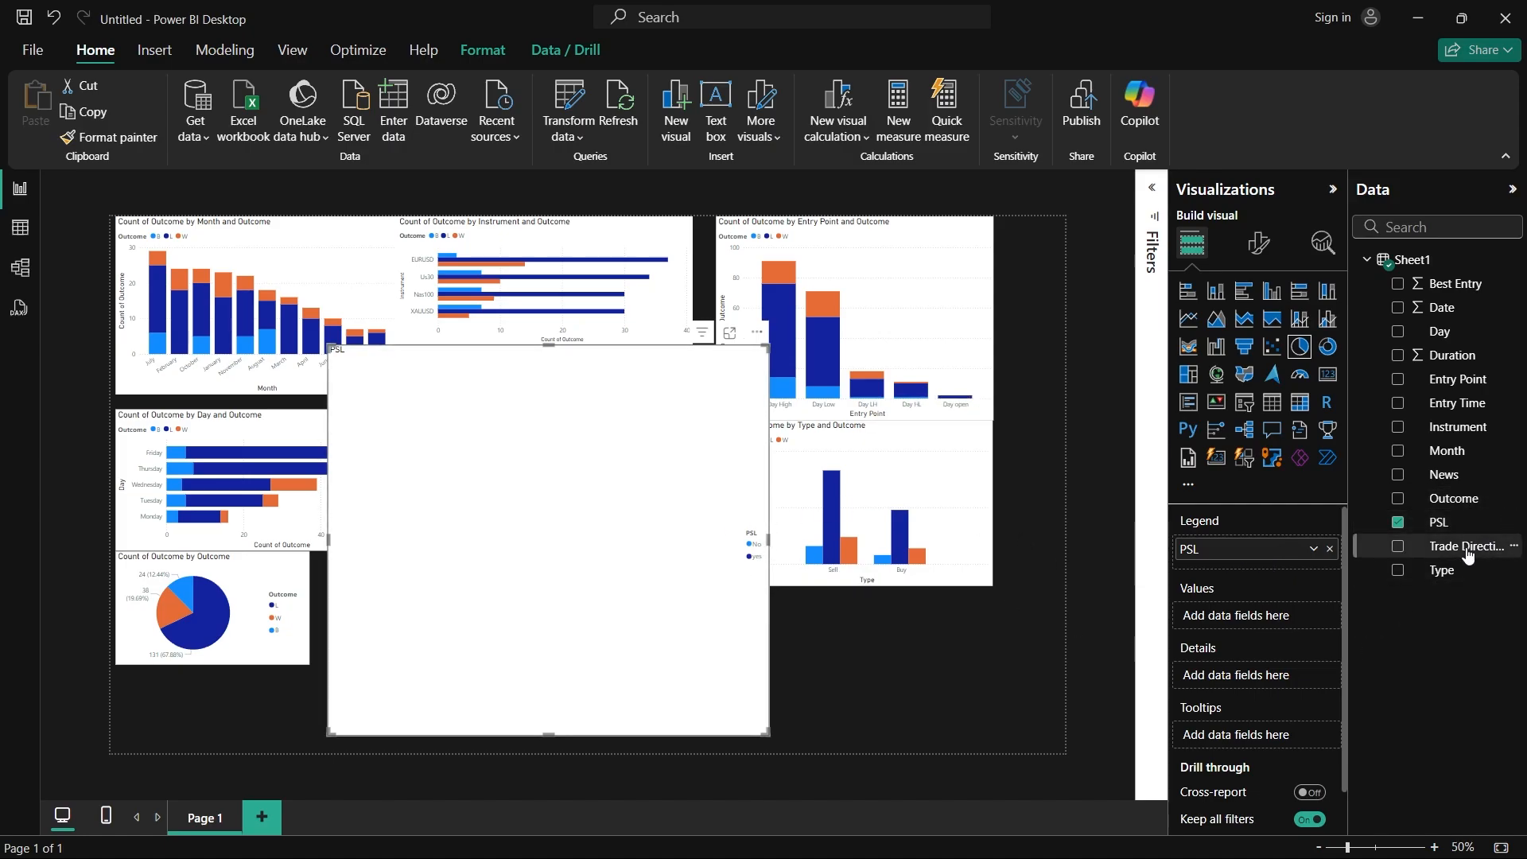
{"action": "left_click_drag", "start_coordinate": [1465, 525], "coordinate": [1273, 620]}
{"action": "left_click_drag", "start_coordinate": [768, 547], "coordinate": [993, 552]}
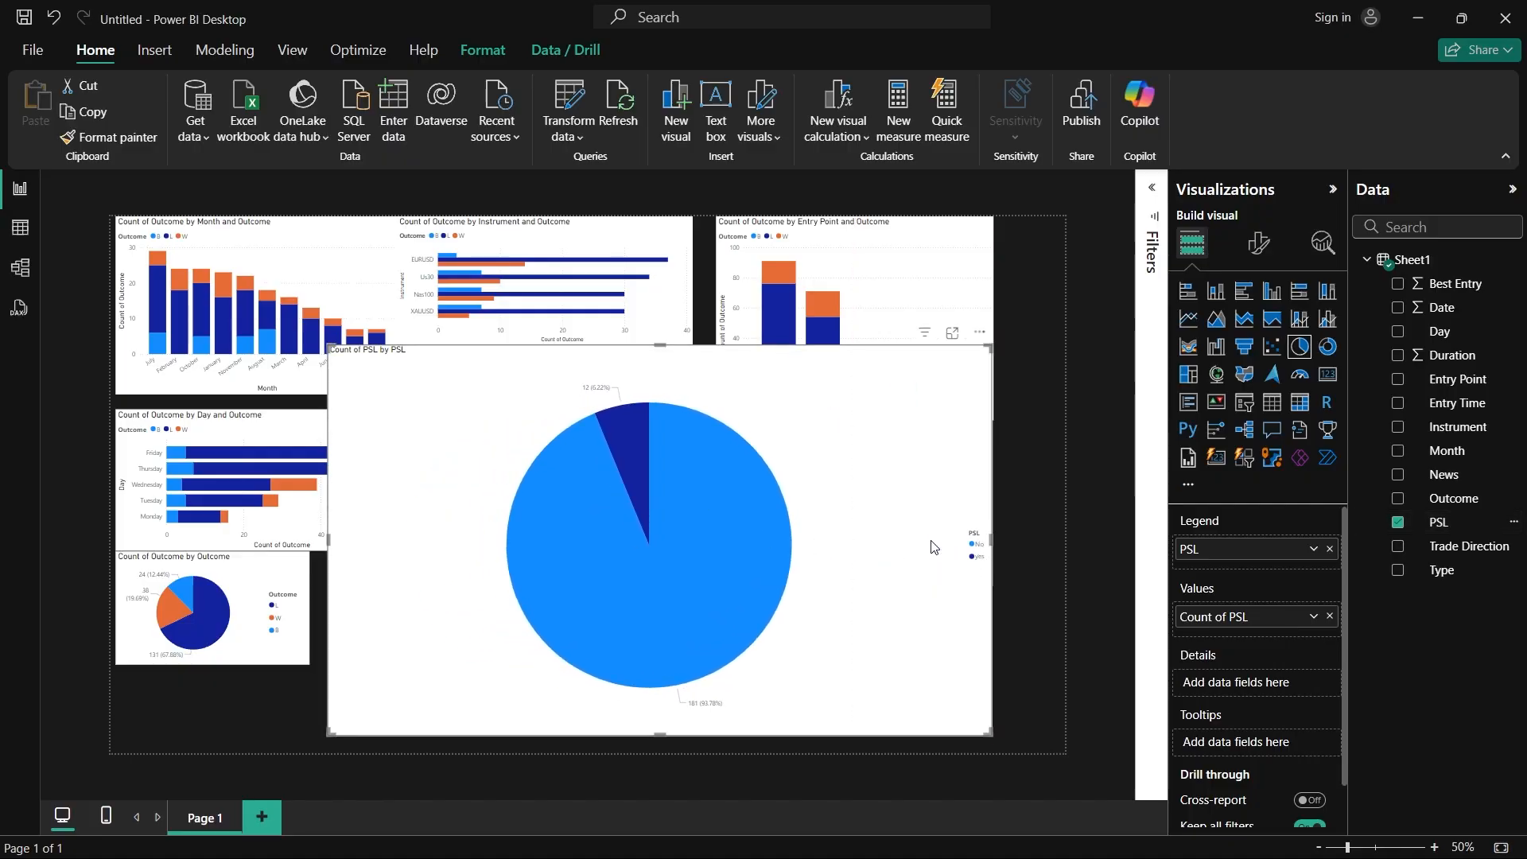
{"action": "mouse_move", "coordinate": [636, 445]}
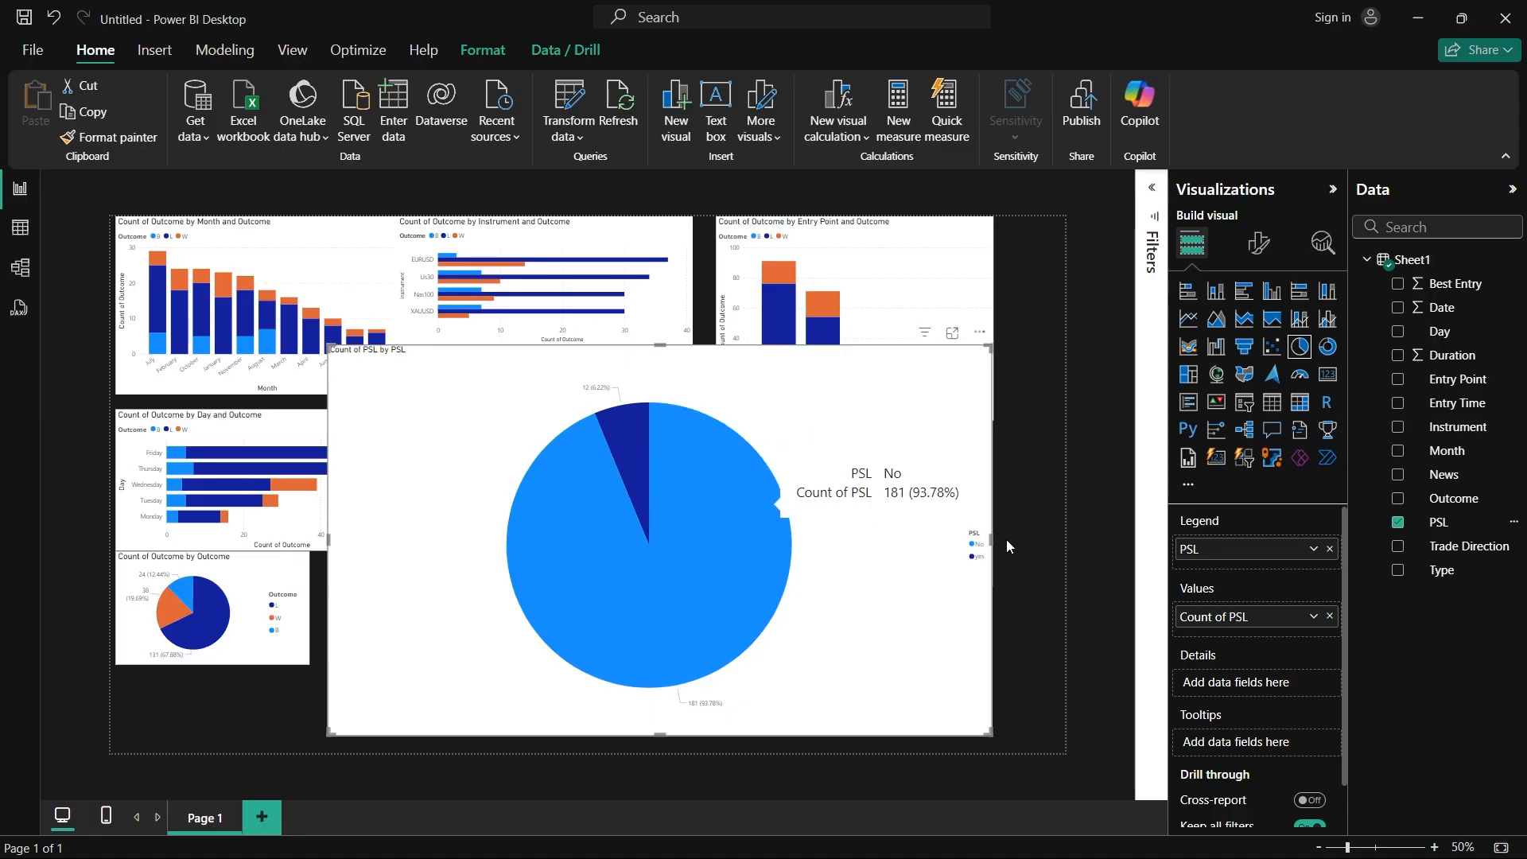
Step: Switch to the Recap2 report and inspect the Pre-mature Stop loss donut on the second US30 & Nas page, enlarging it slightly
{"action": "left_click", "coordinate": [1078, 845]}
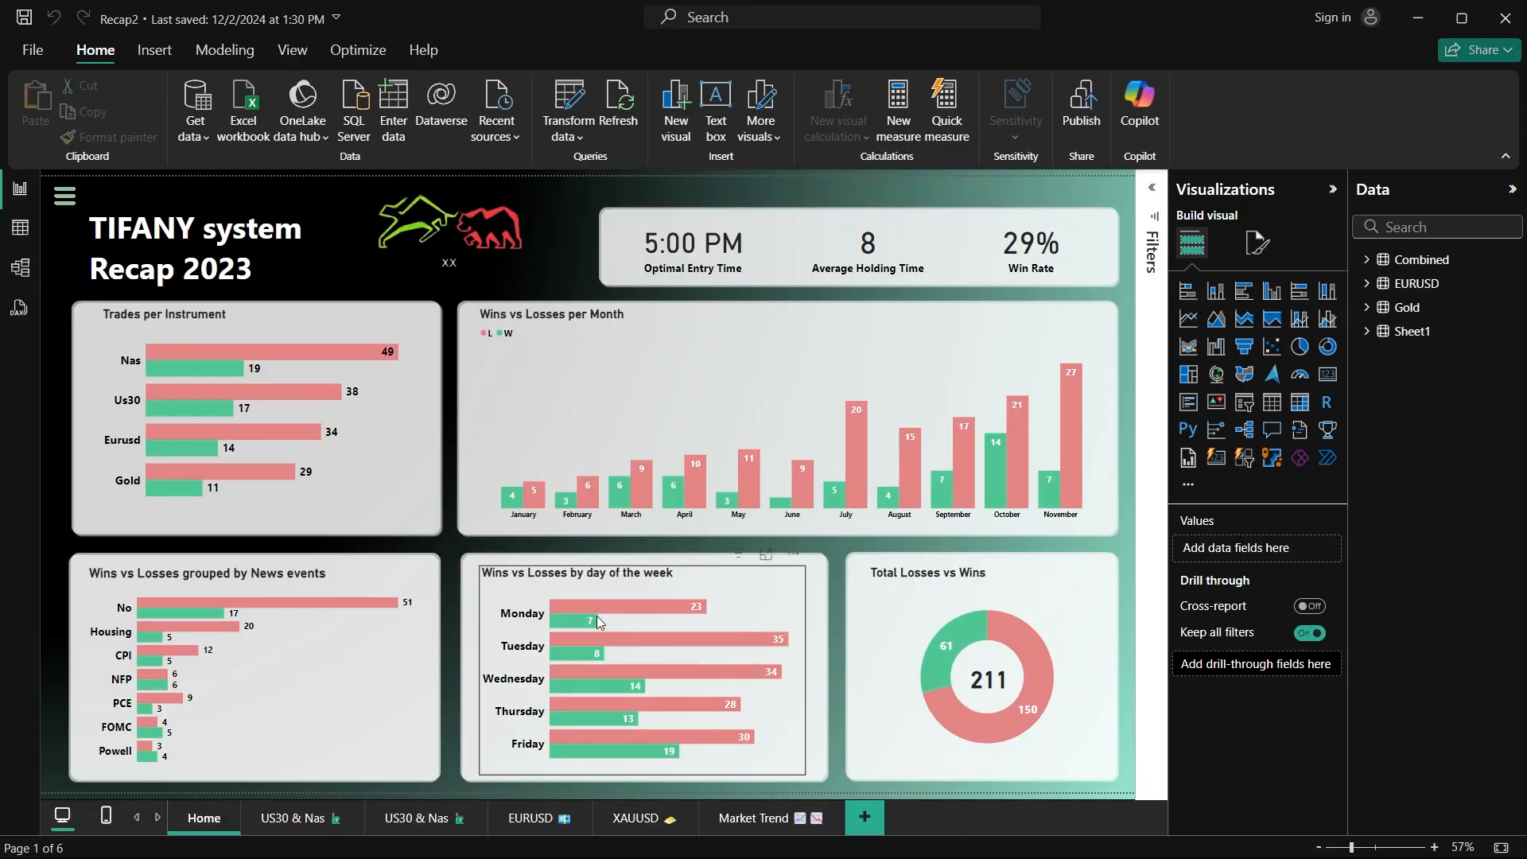
{"action": "left_click", "coordinate": [291, 819]}
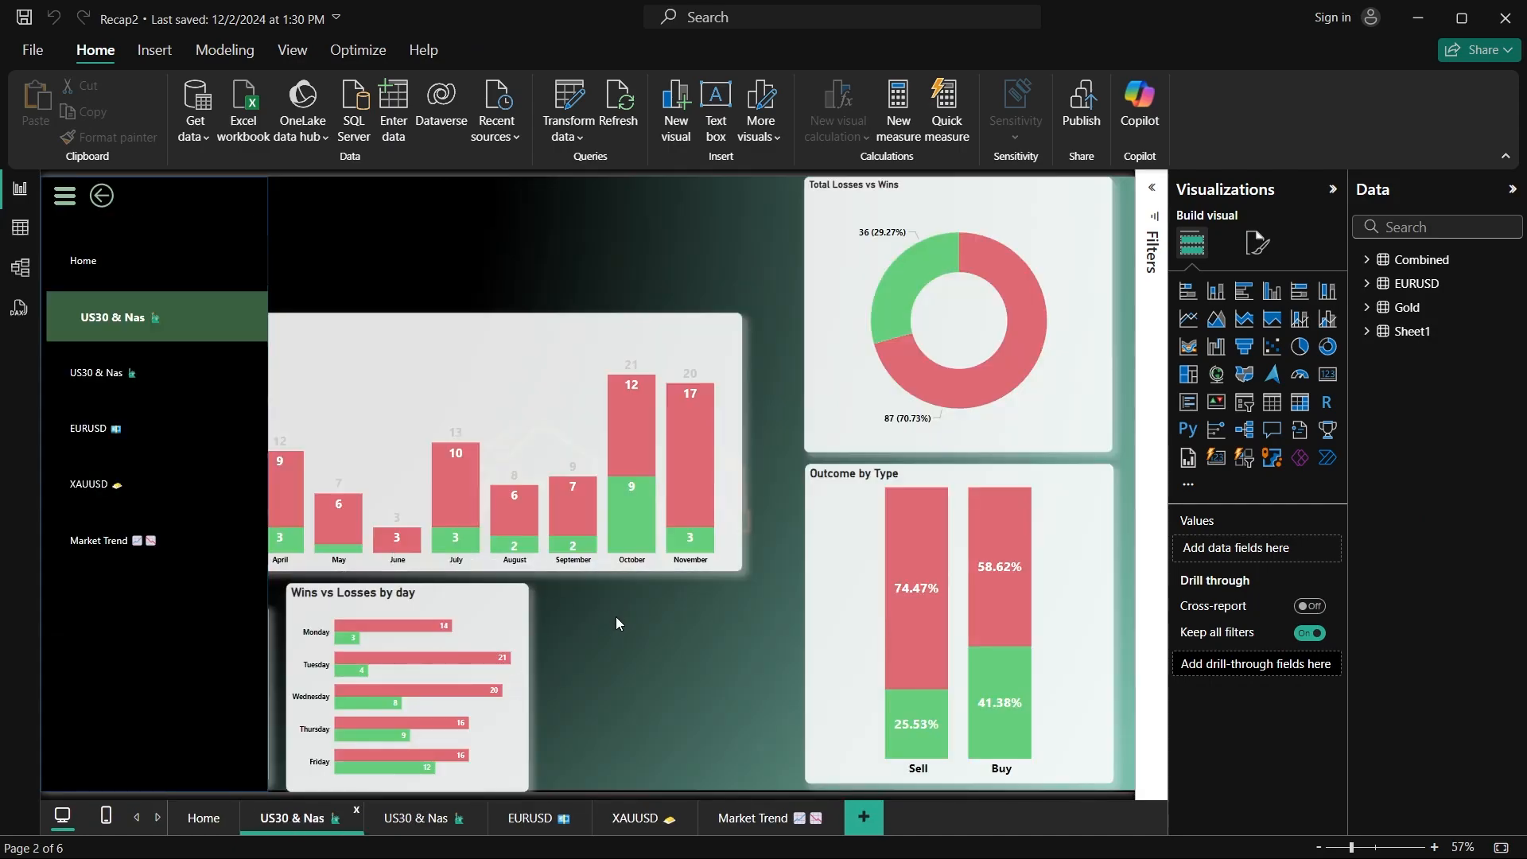
{"action": "left_click", "coordinate": [415, 827]}
{"action": "left_click", "coordinate": [1014, 457]}
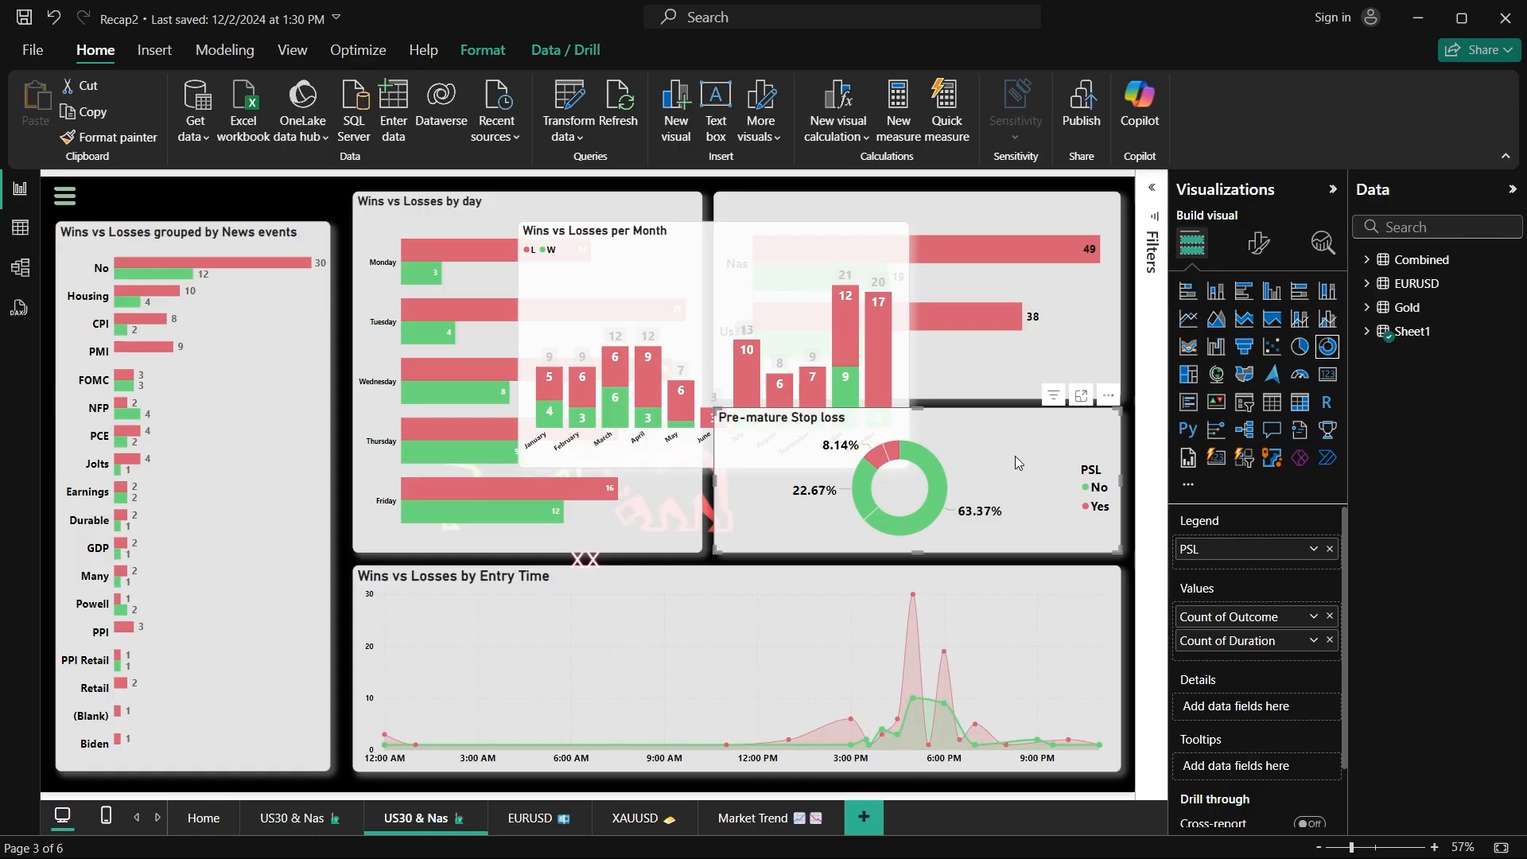
{"action": "mouse_move", "coordinate": [917, 409]}
{"action": "left_mouse_down"}
{"action": "mouse_move", "coordinate": [923, 325]}
{"action": "mouse_move", "coordinate": [926, 388]}
{"action": "left_mouse_up"}
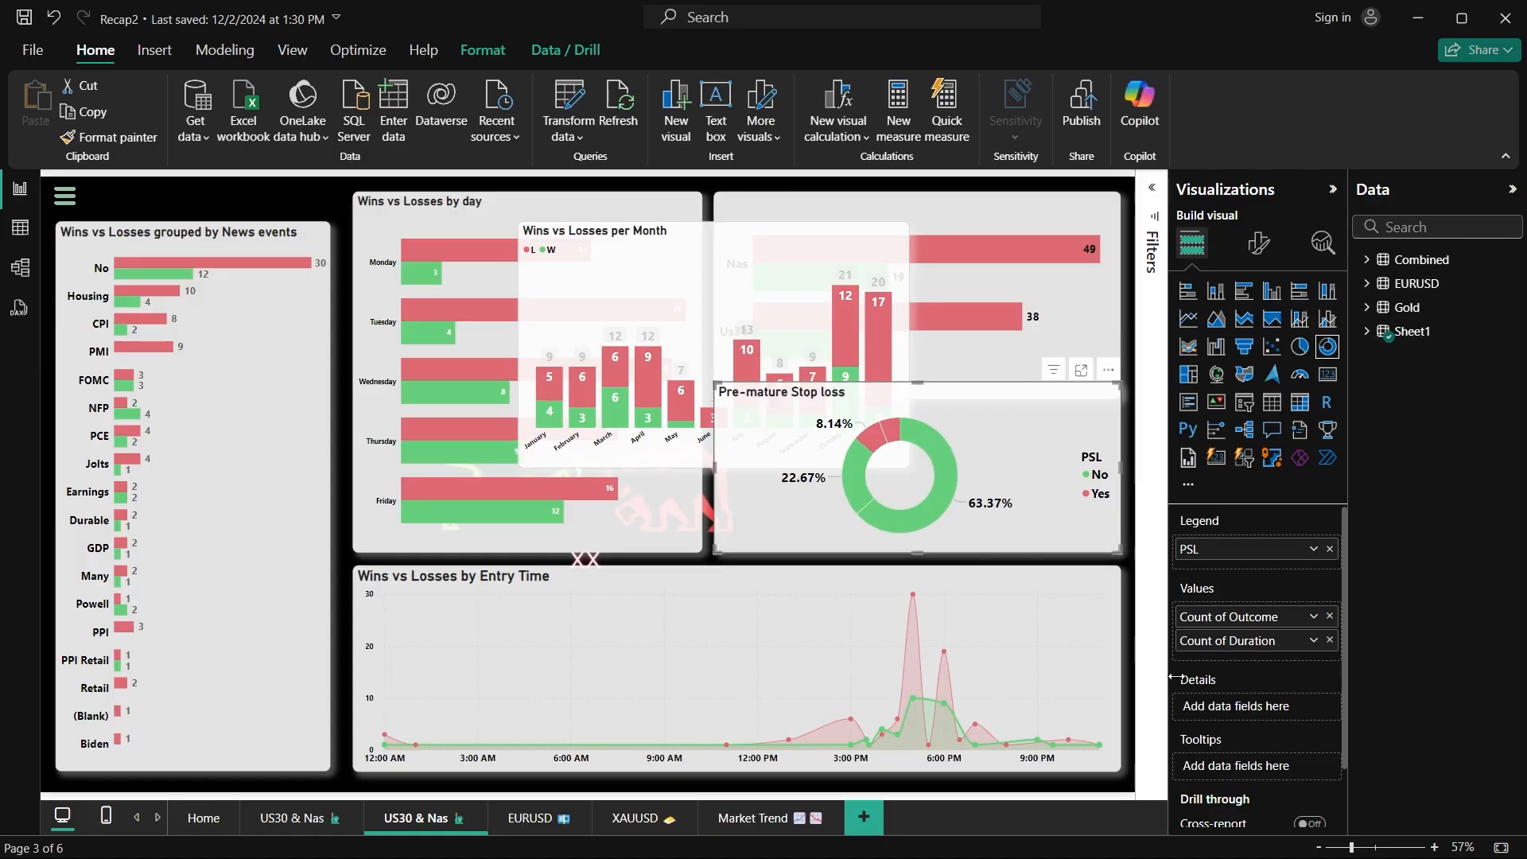
Step: Add a pie chart to the Market Trend page, enlarge it, and place it beneath the Win Rate card
{"action": "left_click", "coordinate": [656, 821]}
{"action": "left_click", "coordinate": [736, 817]}
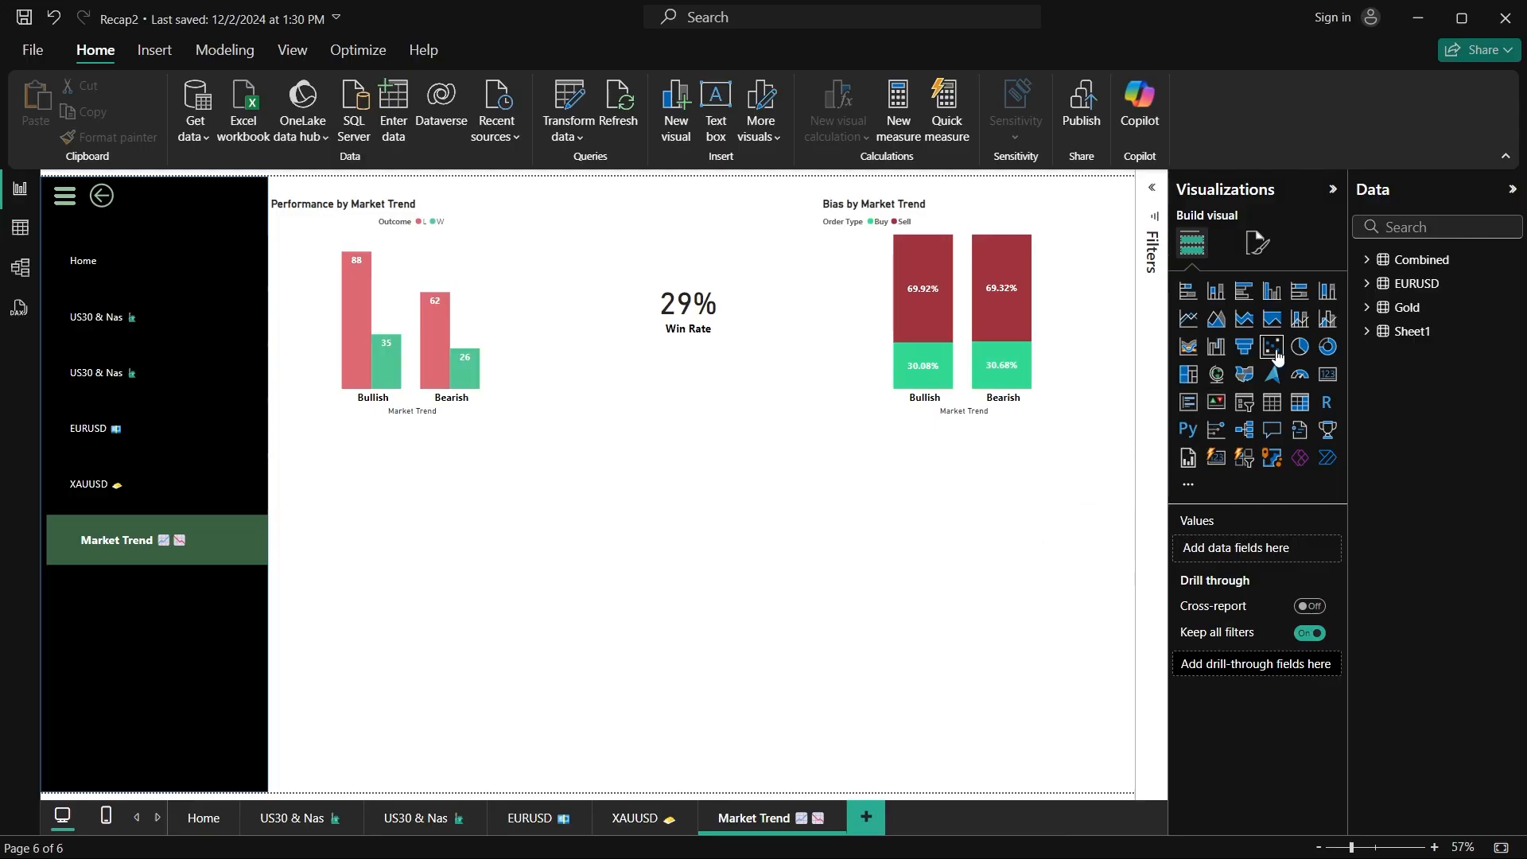
{"action": "left_click", "coordinate": [1300, 348]}
{"action": "left_click_drag", "start_coordinate": [493, 537], "coordinate": [729, 620]}
{"action": "left_click_drag", "start_coordinate": [506, 503], "coordinate": [472, 366]}
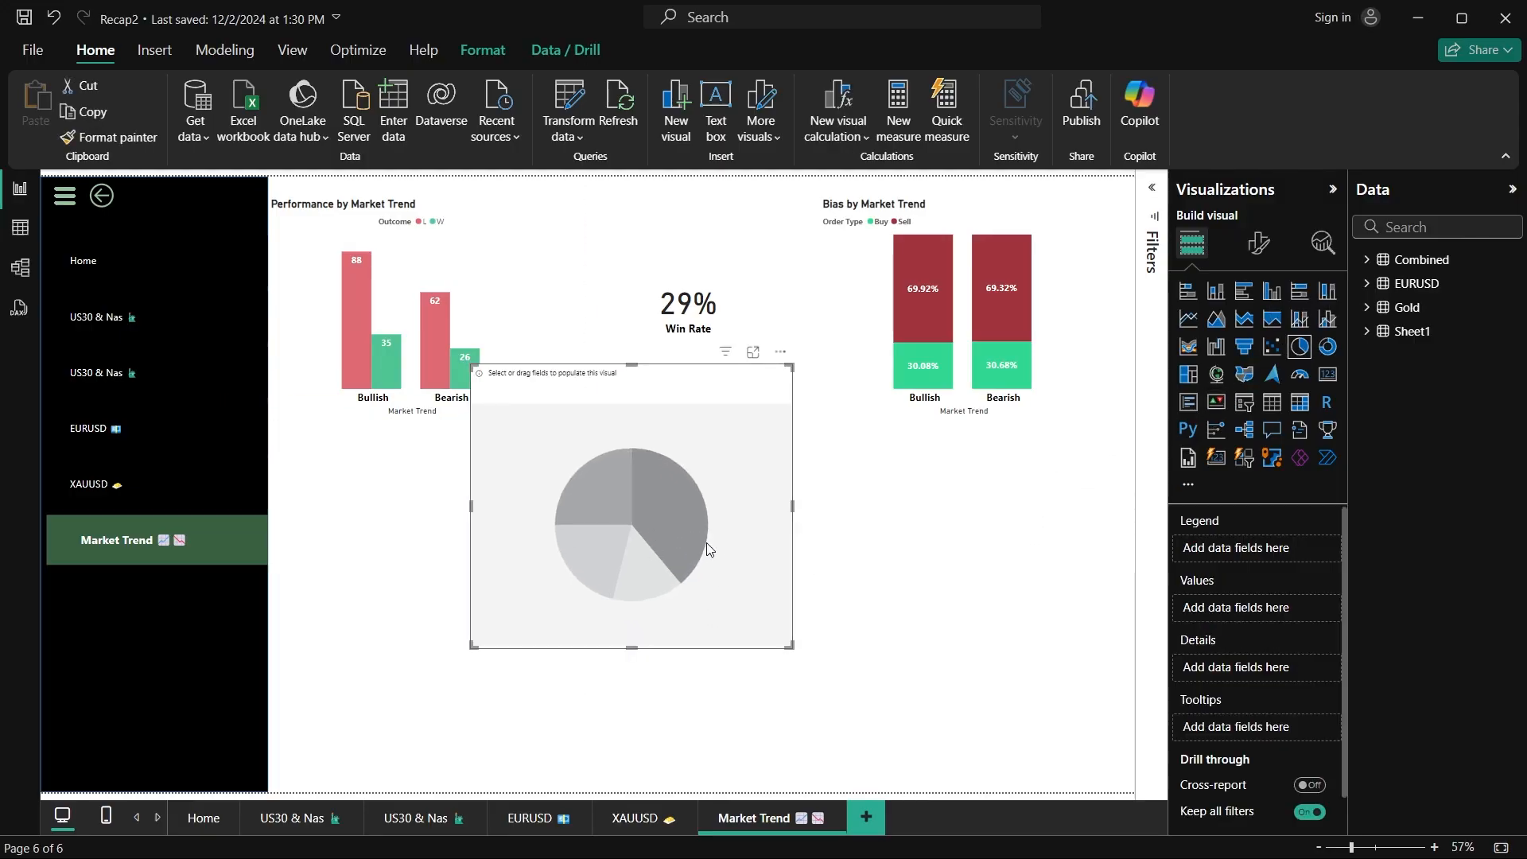
{"action": "left_click_drag", "start_coordinate": [709, 548], "coordinate": [742, 624]}
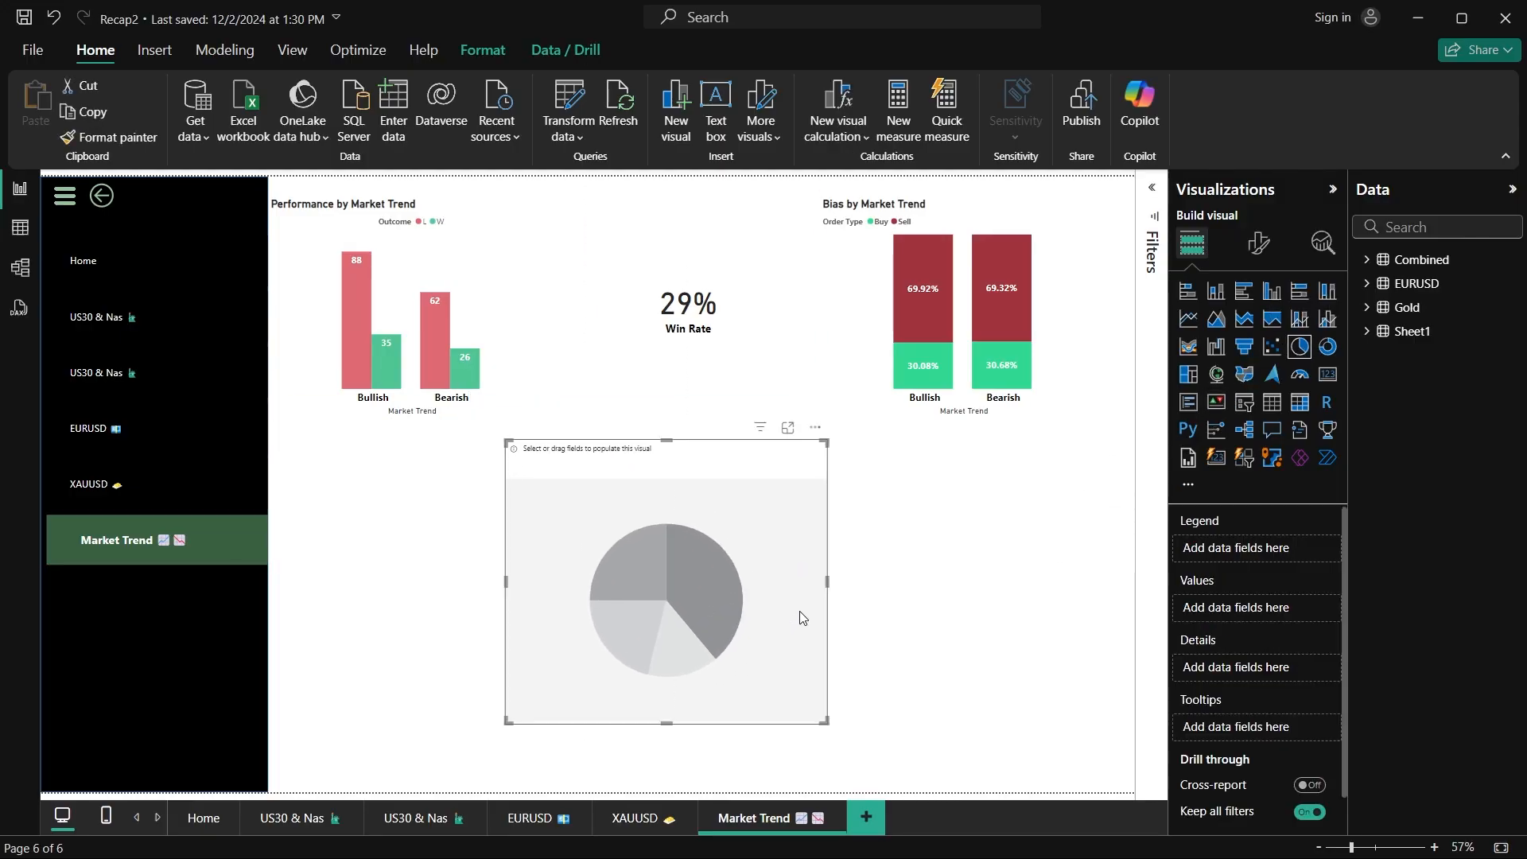
Step: Fill the pie chart with PSL from the Combined table as legend and its count as values, and enlarge the chart
{"action": "left_click", "coordinate": [1367, 260]}
{"action": "left_click_drag", "start_coordinate": [1437, 644], "coordinate": [1249, 550]}
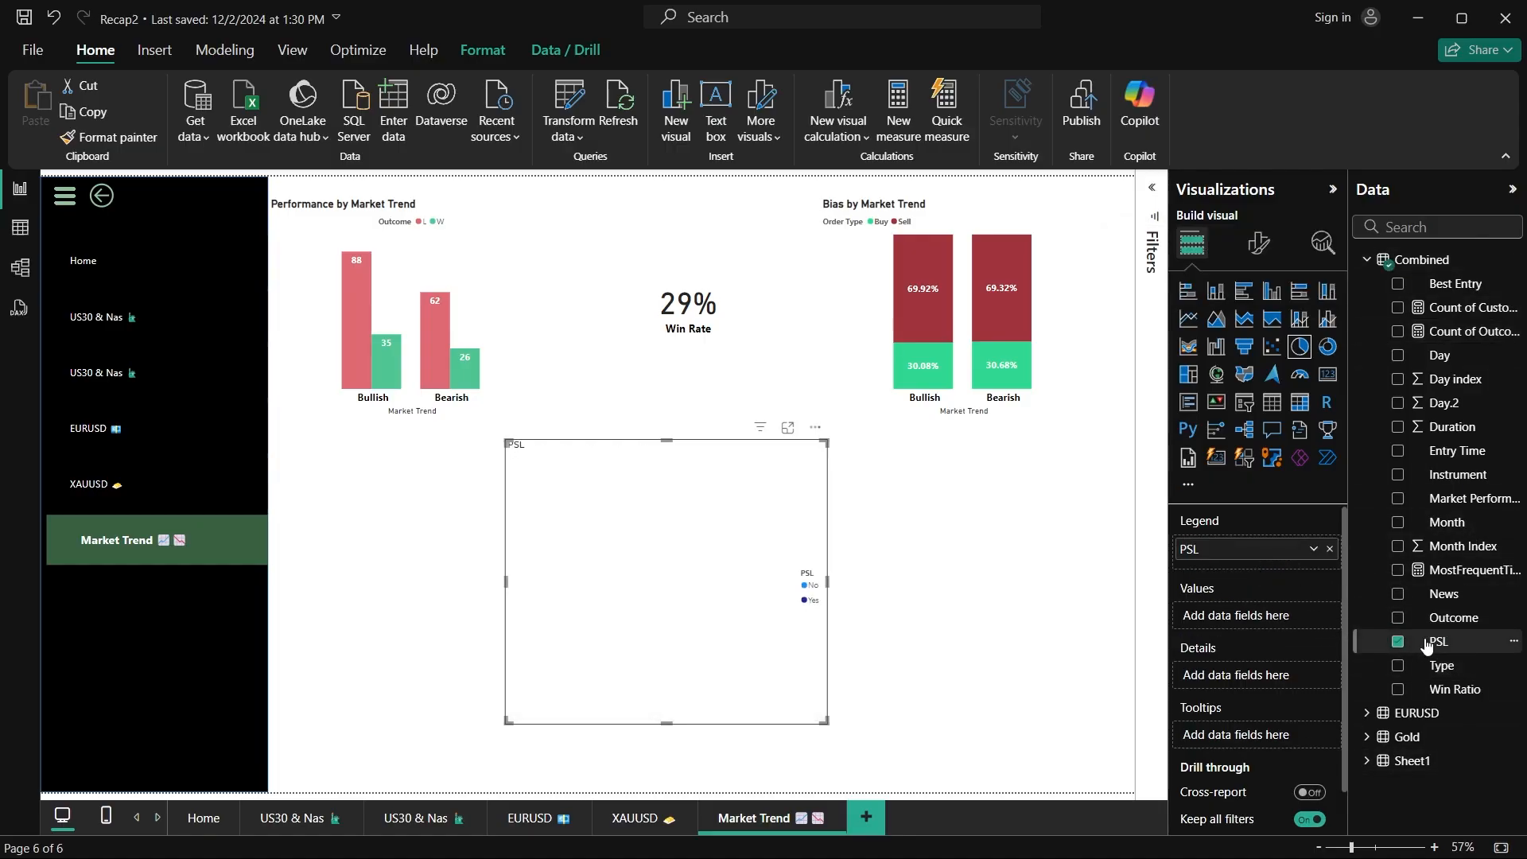
{"action": "left_click_drag", "start_coordinate": [1427, 646], "coordinate": [1256, 616]}
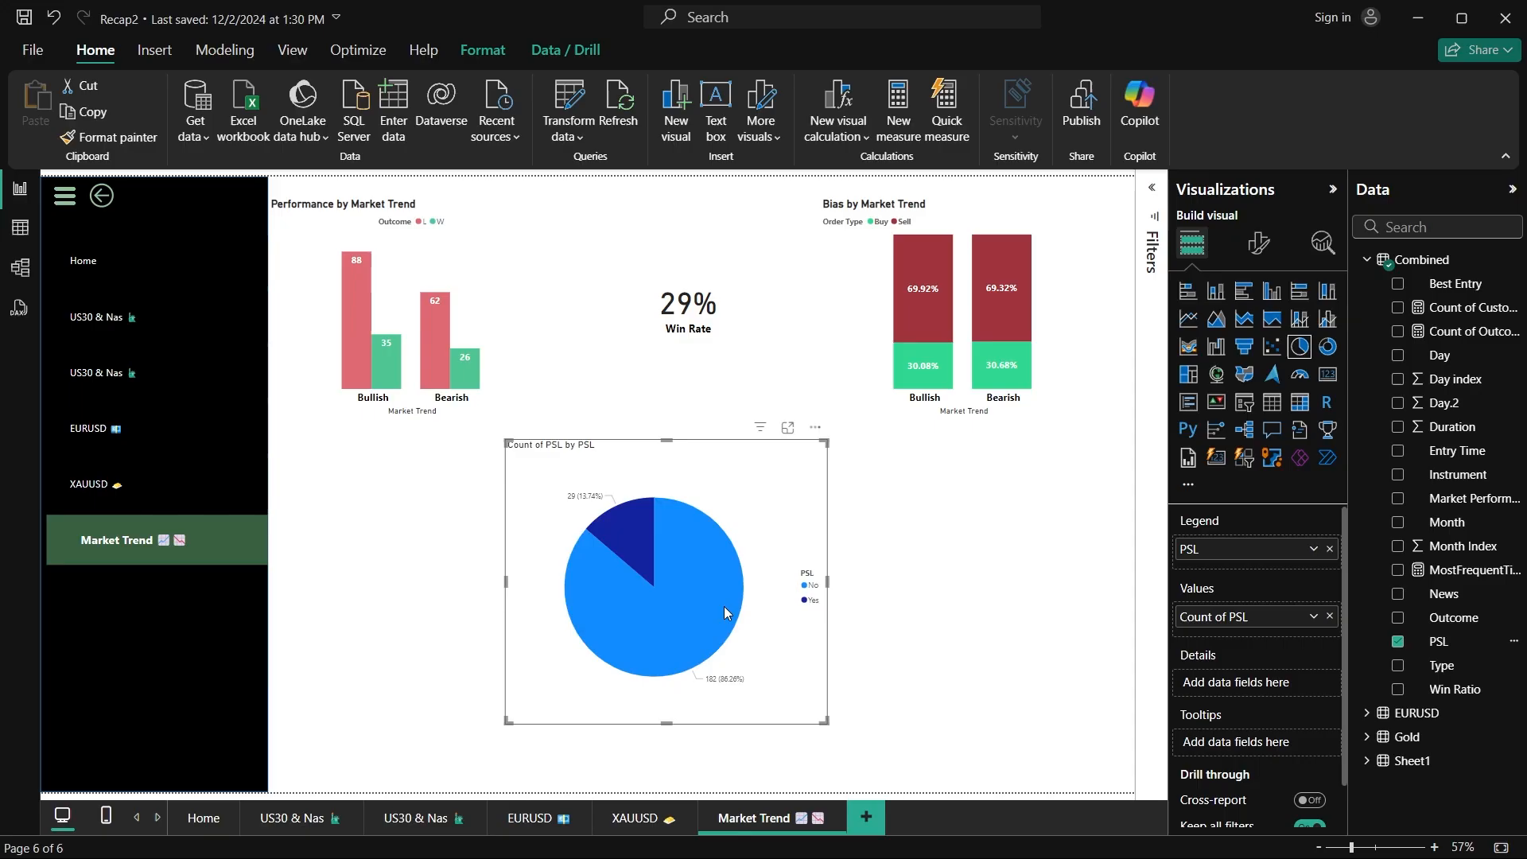
{"action": "left_click_drag", "start_coordinate": [827, 583], "coordinate": [1009, 592]}
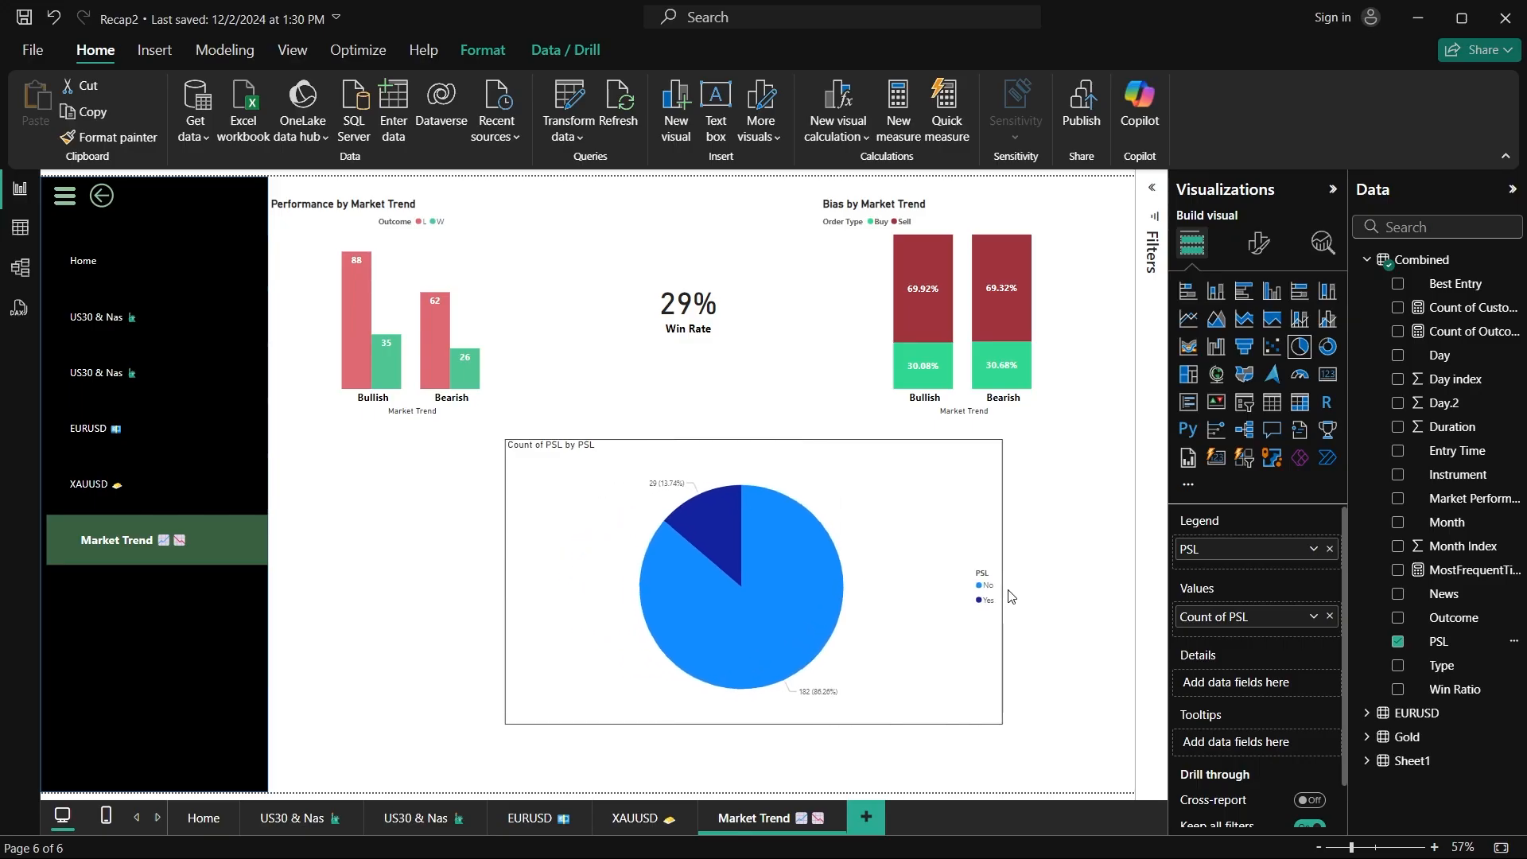
{"action": "left_click_drag", "start_coordinate": [505, 439], "coordinate": [334, 286]}
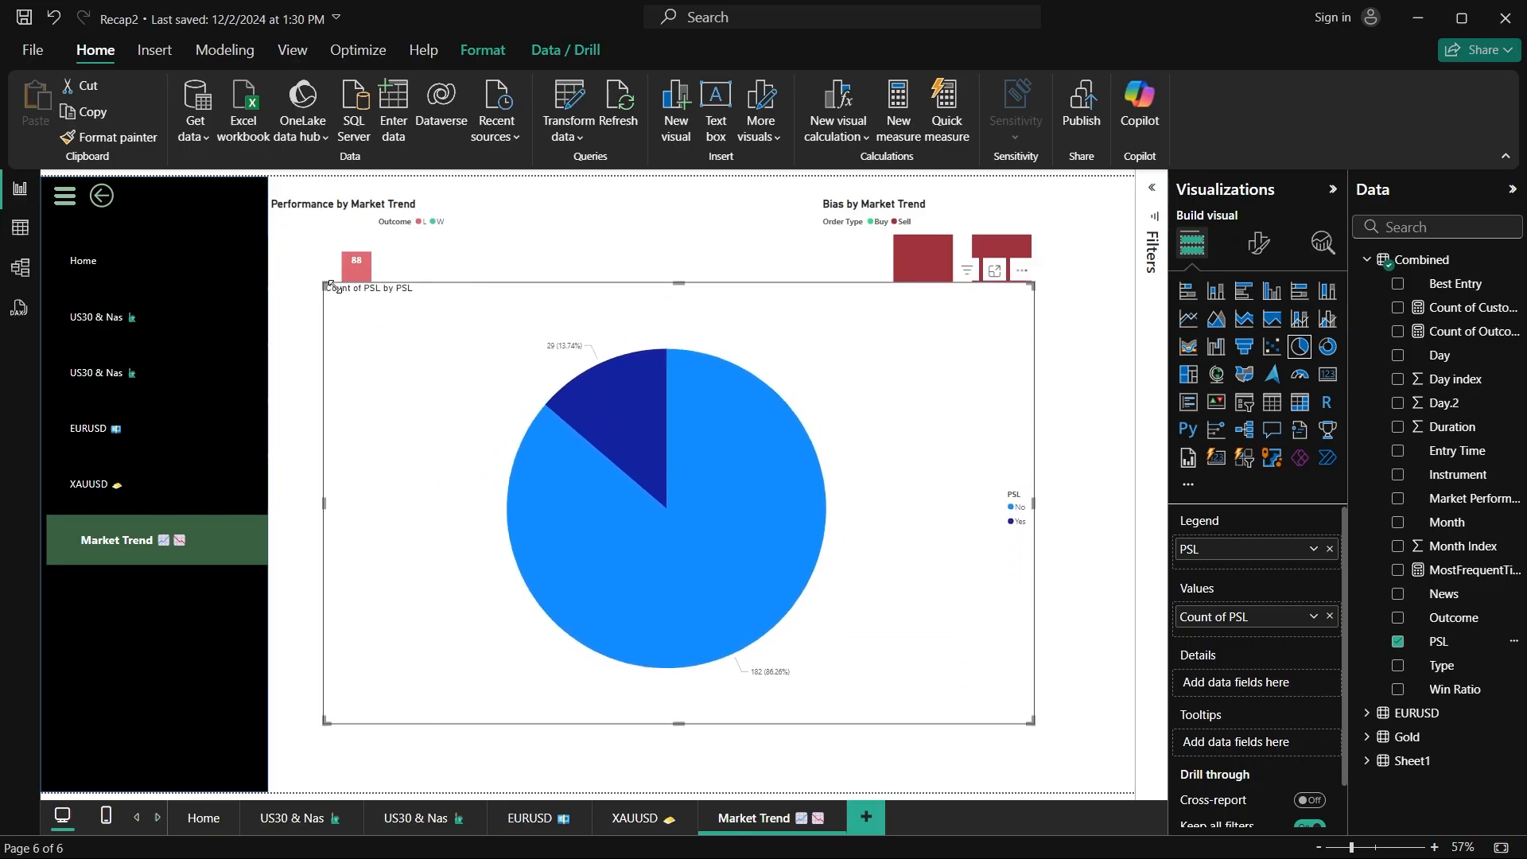
Step: Examine the PSL shares in the Recap2 pie chart, and return to the Untitled report to compare its PSL pie
{"action": "mouse_move", "coordinate": [623, 412]}
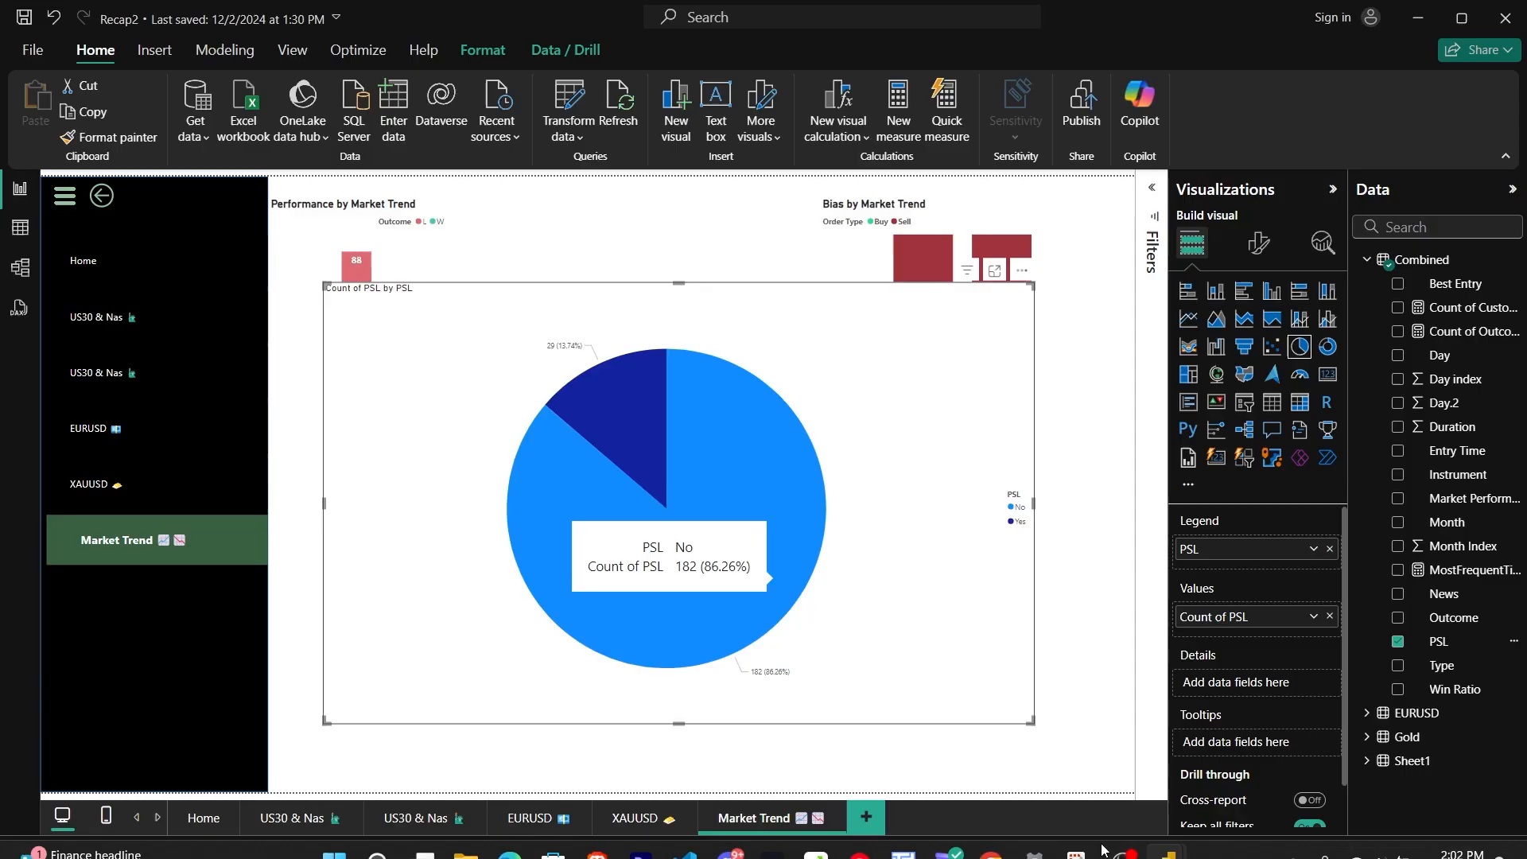
{"action": "mouse_move", "coordinate": [1164, 836]}
{"action": "left_click", "coordinate": [1058, 736]}
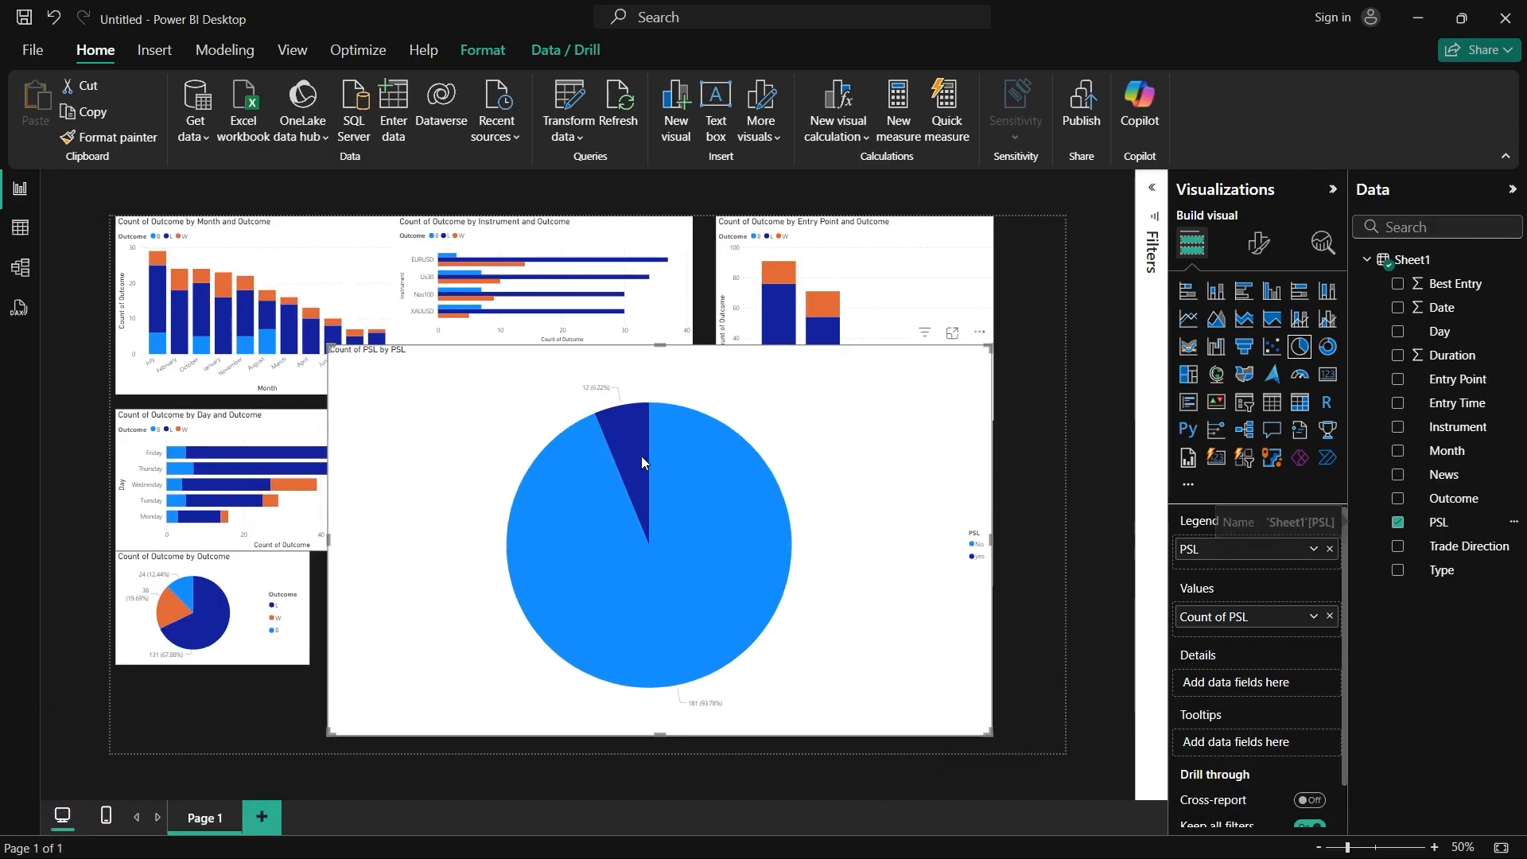
{"action": "mouse_move", "coordinate": [642, 460]}
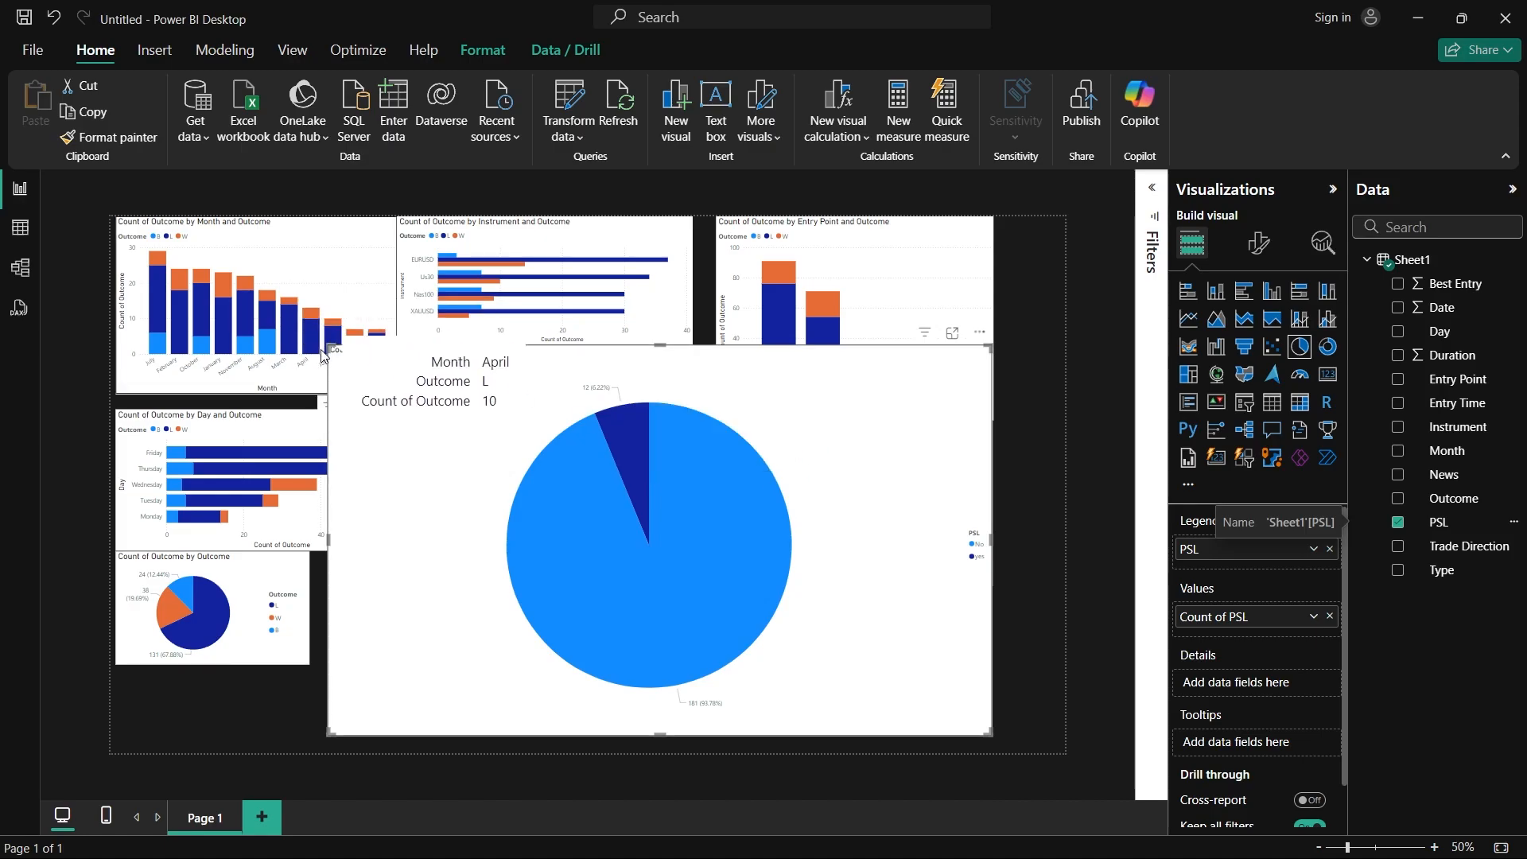
Step: Shrink the PSL pie chart and place it beside the Outcome pie chart, below the Date chart
{"action": "left_click_drag", "start_coordinate": [328, 345], "coordinate": [291, 319]}
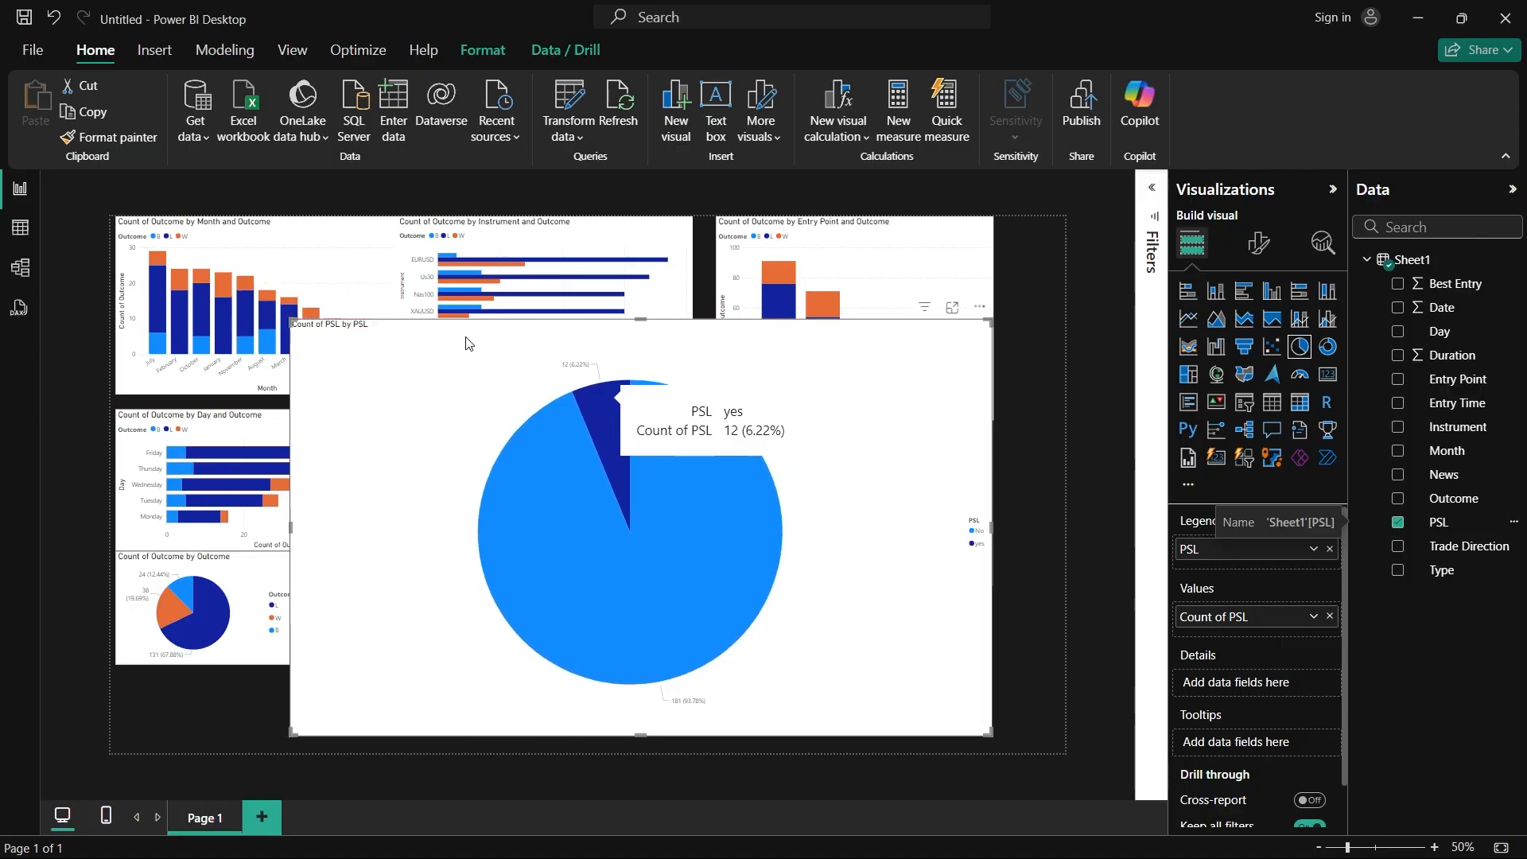
{"action": "left_click", "coordinate": [287, 322]}
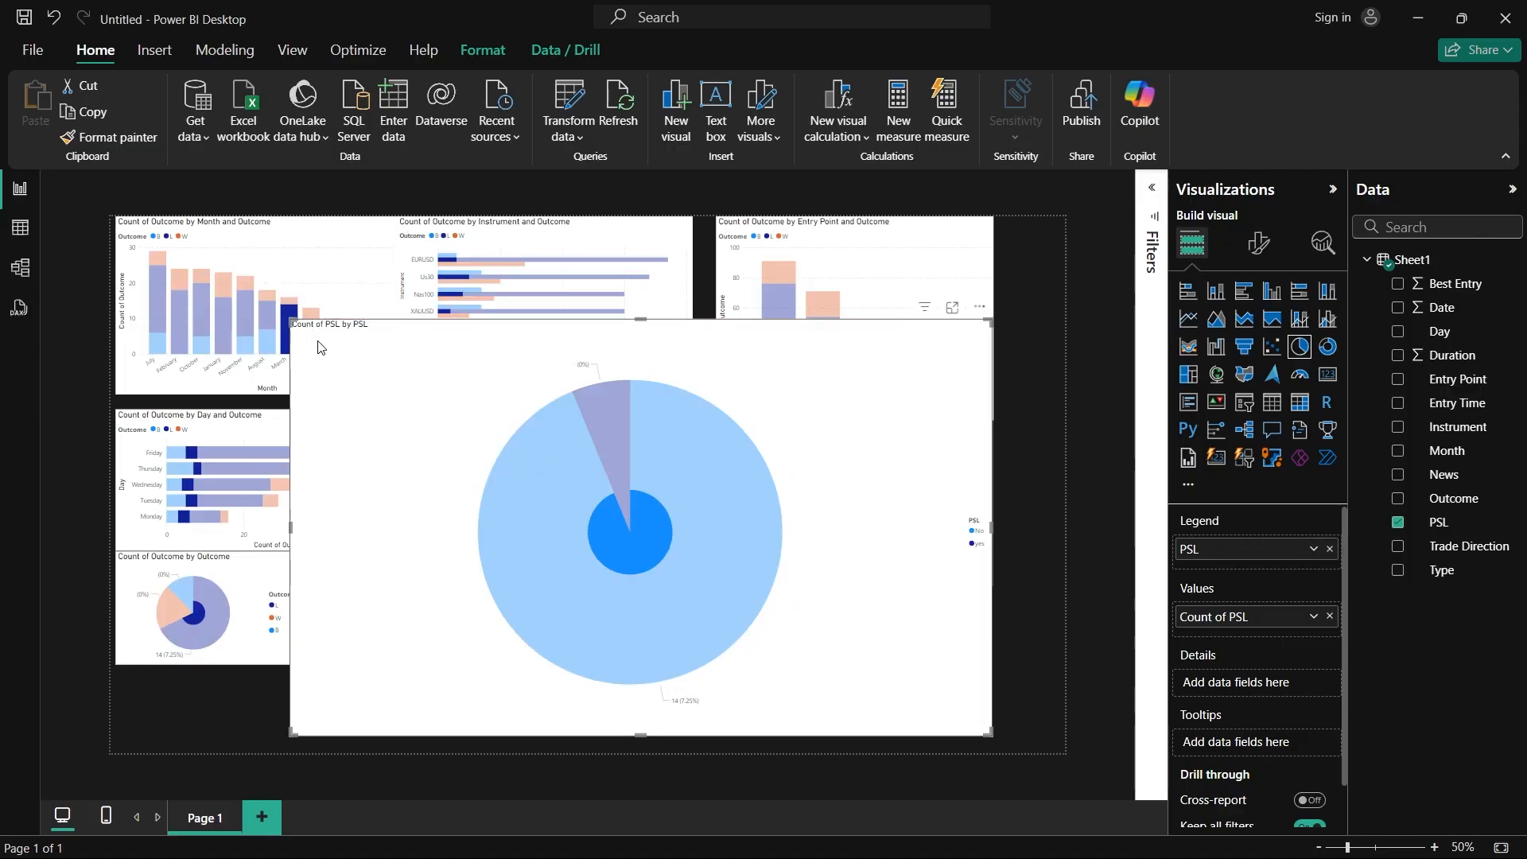
{"action": "left_click_drag", "start_coordinate": [290, 320], "coordinate": [663, 566]}
{"action": "left_click", "coordinate": [756, 603]}
{"action": "left_click_drag", "start_coordinate": [757, 603], "coordinate": [443, 585]}
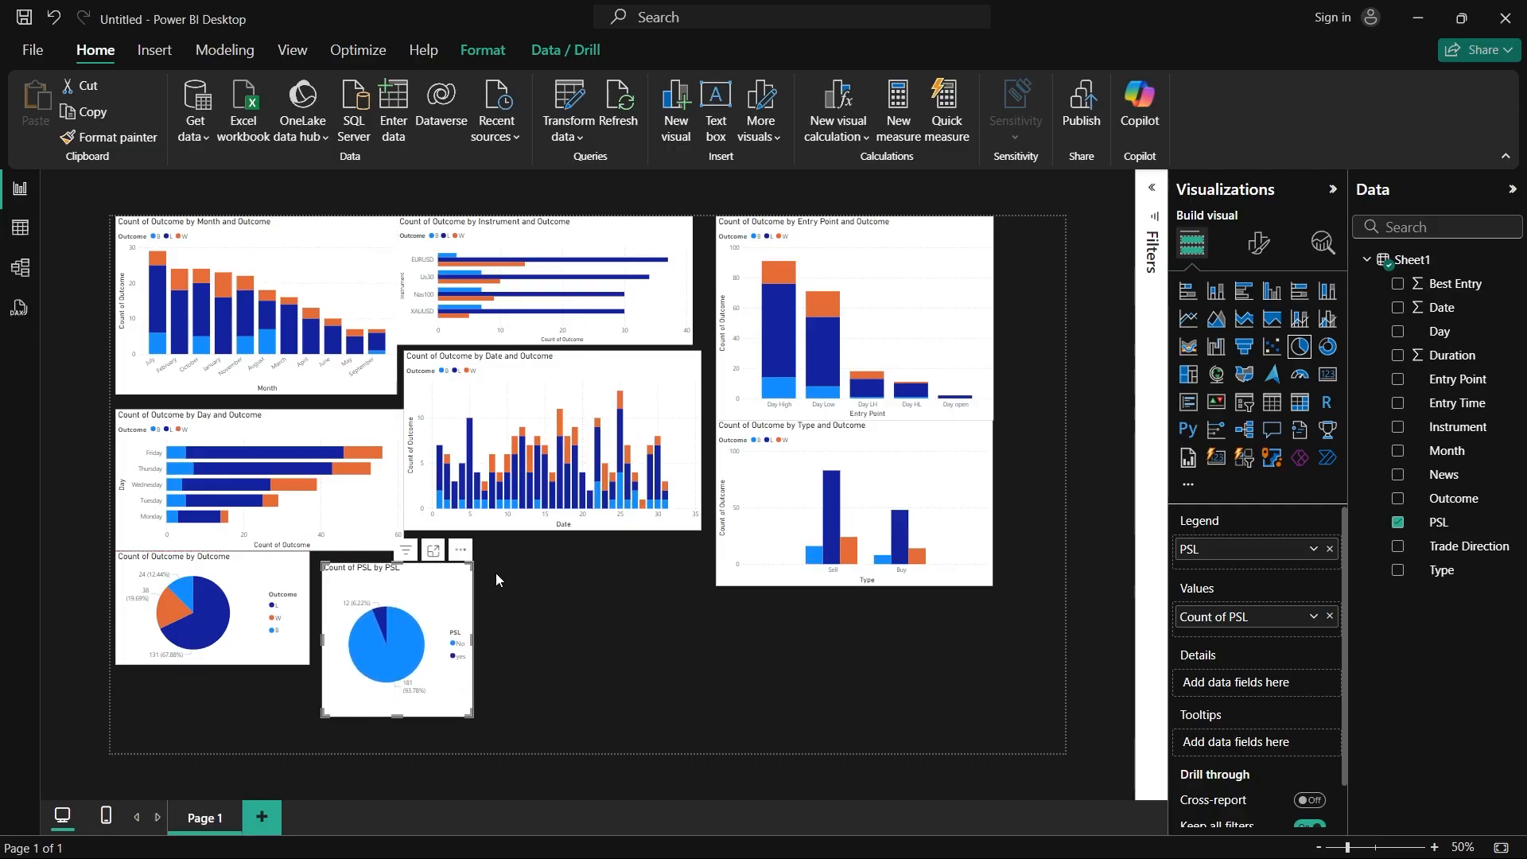
{"action": "left_click", "coordinate": [540, 594]}
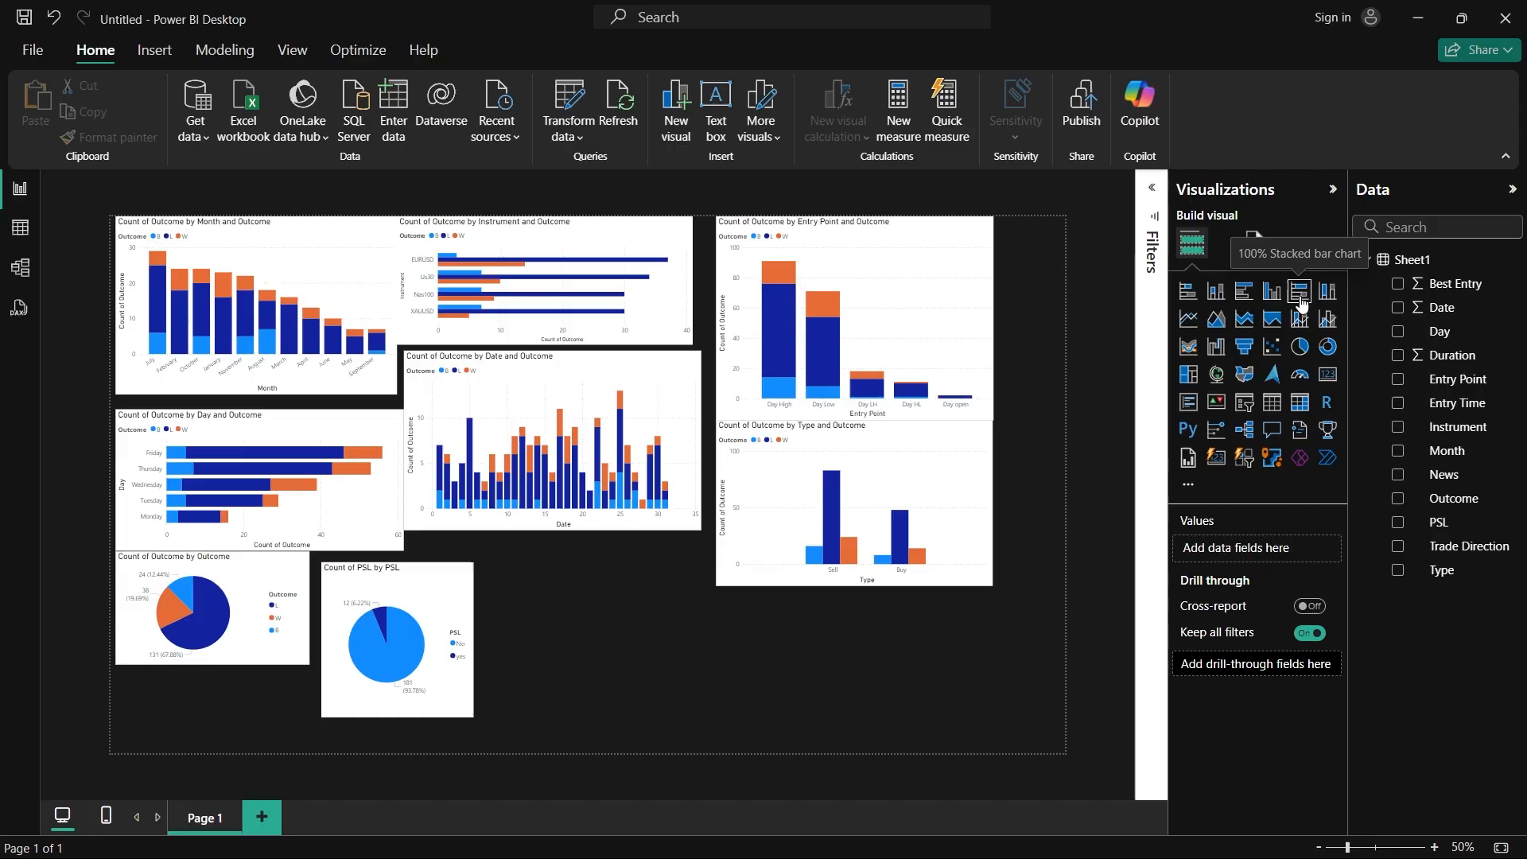
Step: Add a stacked column chart to the page, move it over the existing charts, and enlarge it
{"action": "left_click", "coordinate": [1215, 291]}
{"action": "left_click_drag", "start_coordinate": [268, 676], "coordinate": [747, 439]}
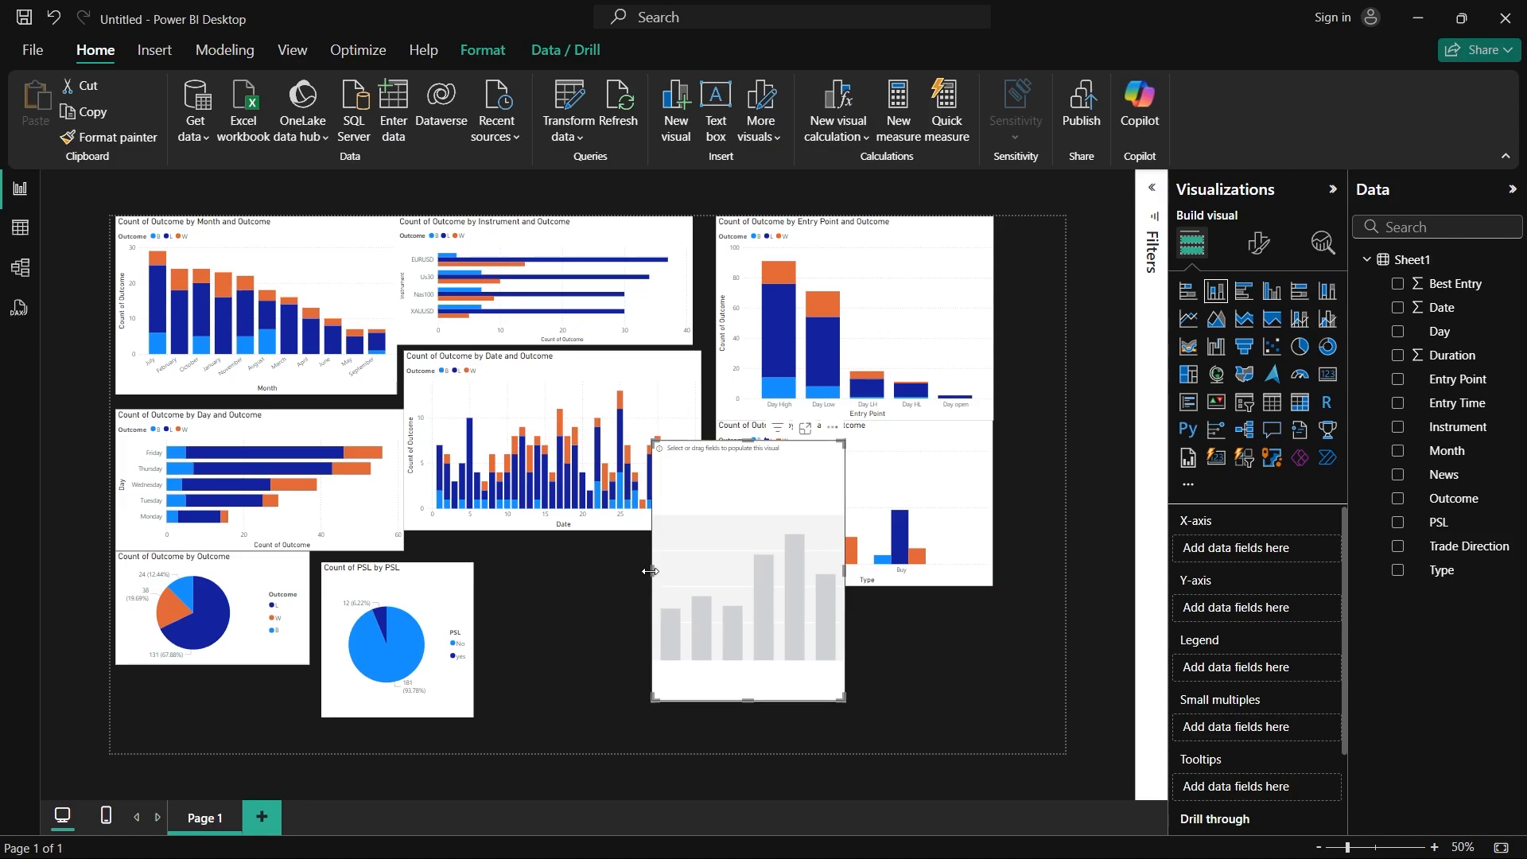
{"action": "left_click_drag", "start_coordinate": [652, 440], "coordinate": [502, 407]}
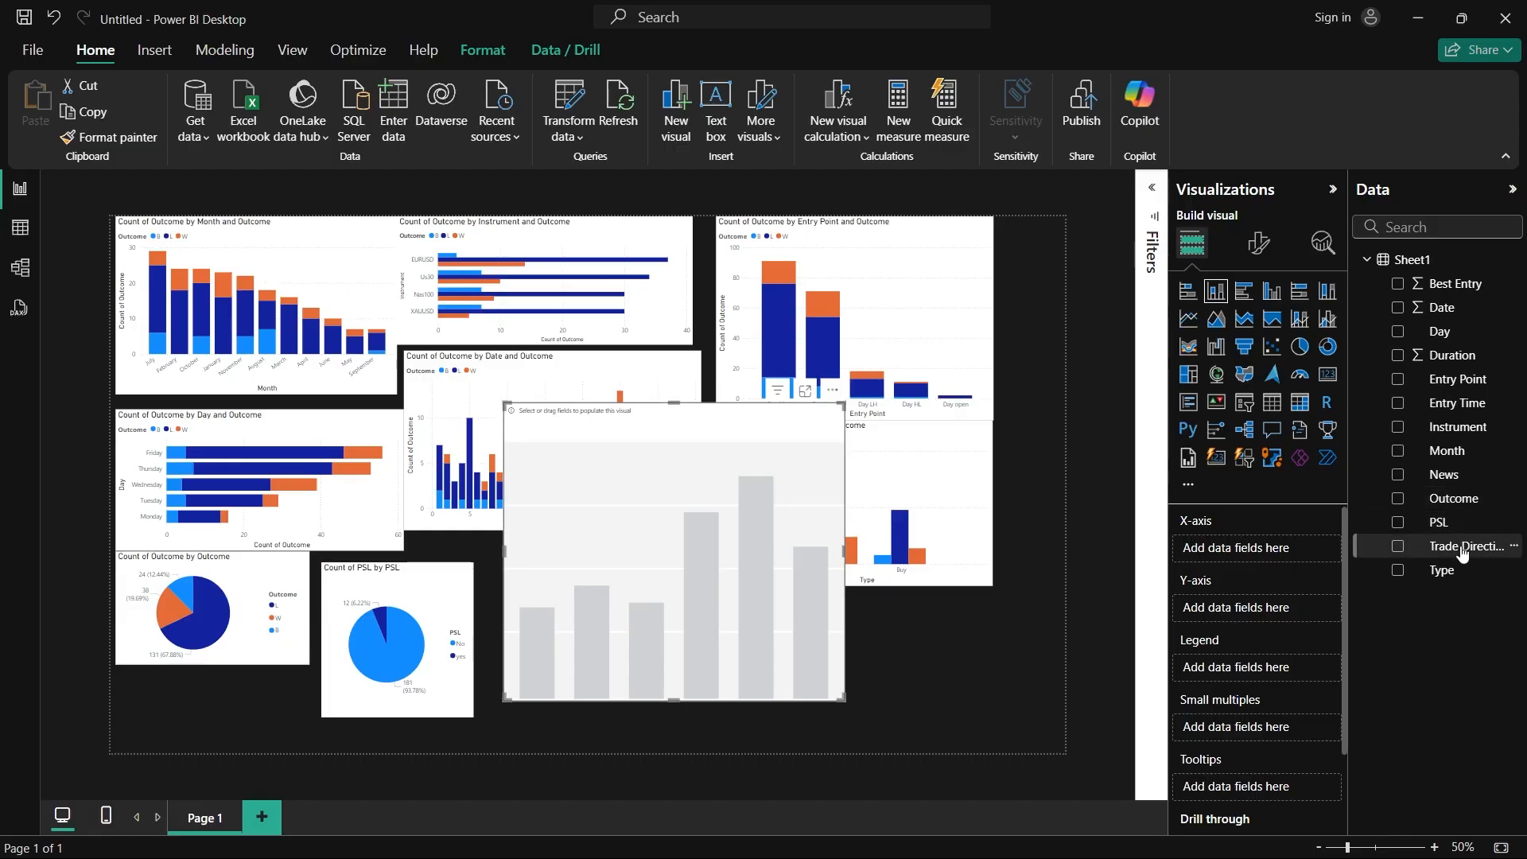
Step: Fill the stacked column chart with Trade Direction as X-axis, count of Outcome as Y-axis, and Outcome as legend
{"action": "left_click_drag", "start_coordinate": [1463, 555], "coordinate": [1265, 555]}
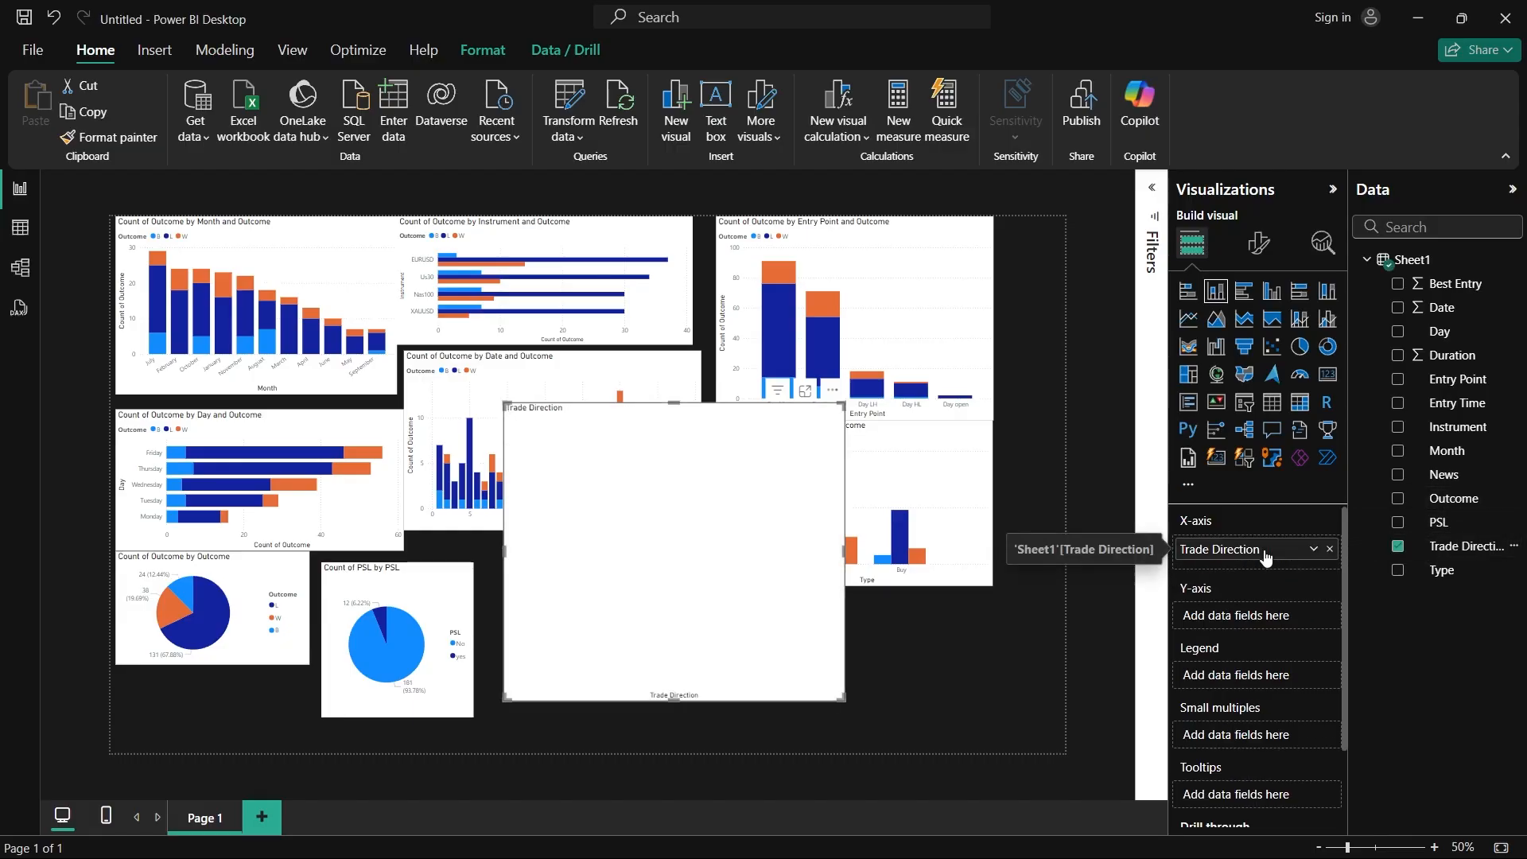
{"action": "left_click_drag", "start_coordinate": [1452, 500], "coordinate": [1266, 619]}
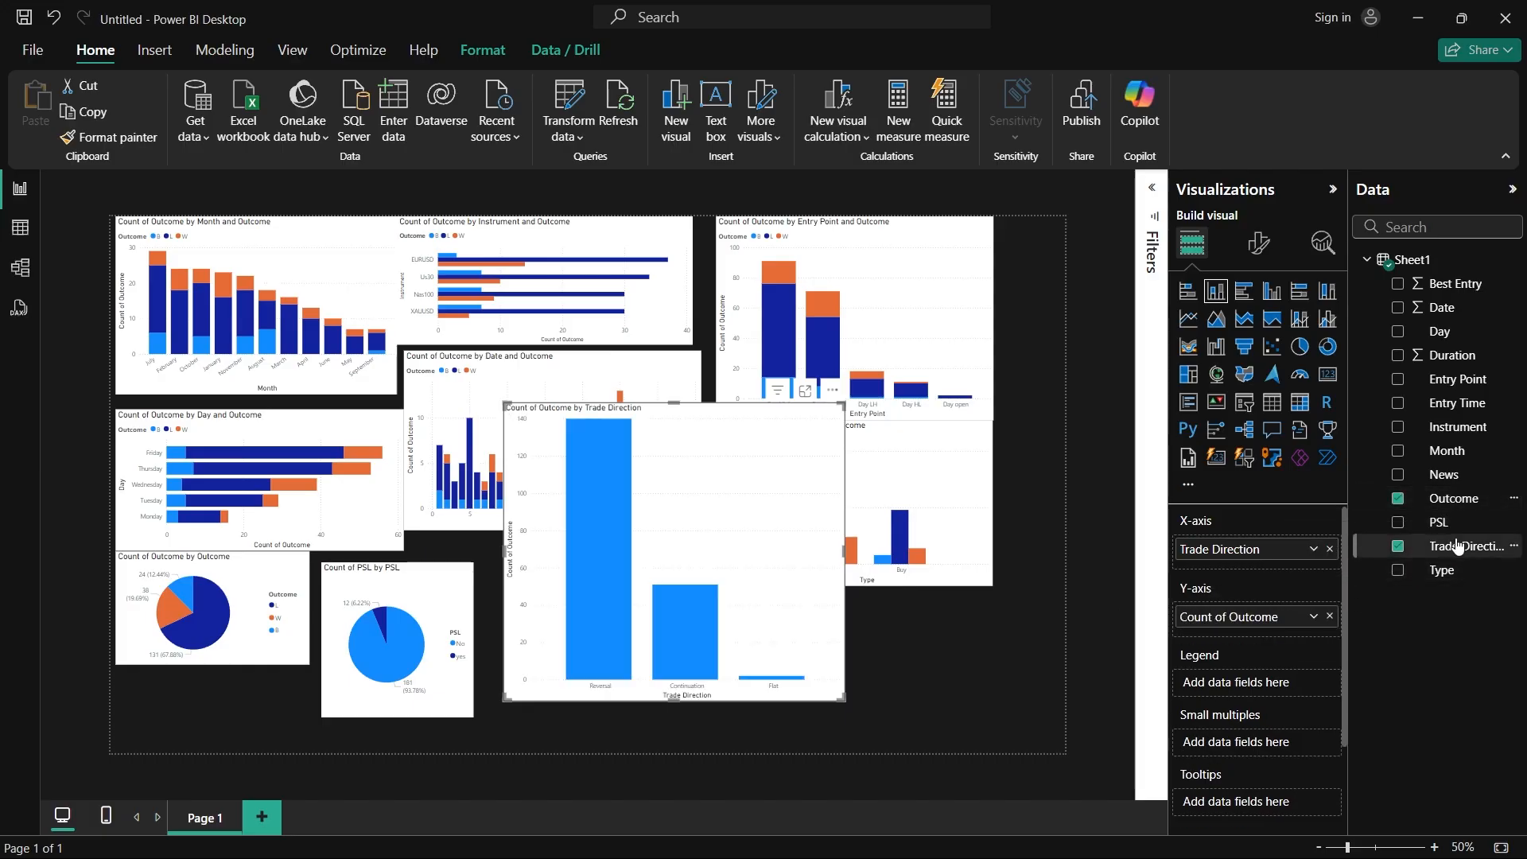
{"action": "left_click_drag", "start_coordinate": [1452, 498], "coordinate": [1272, 679]}
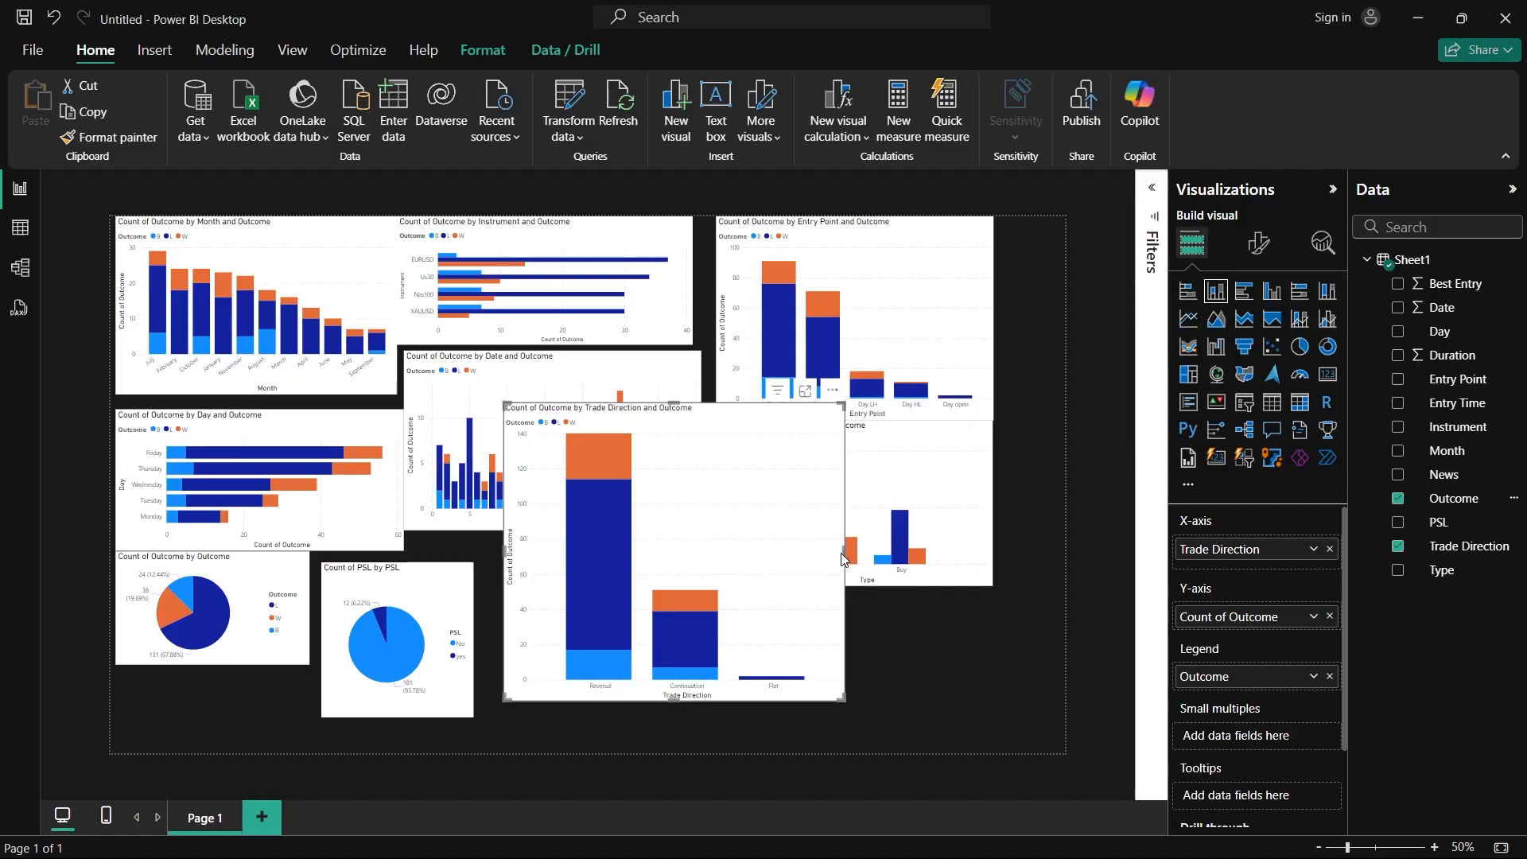
Step: Enlarge the Trade Direction chart, move it over the Entry Point and Type charts, and examine its Reversal and Continuation outcome counts
{"action": "left_click_drag", "start_coordinate": [844, 559], "coordinate": [895, 551]}
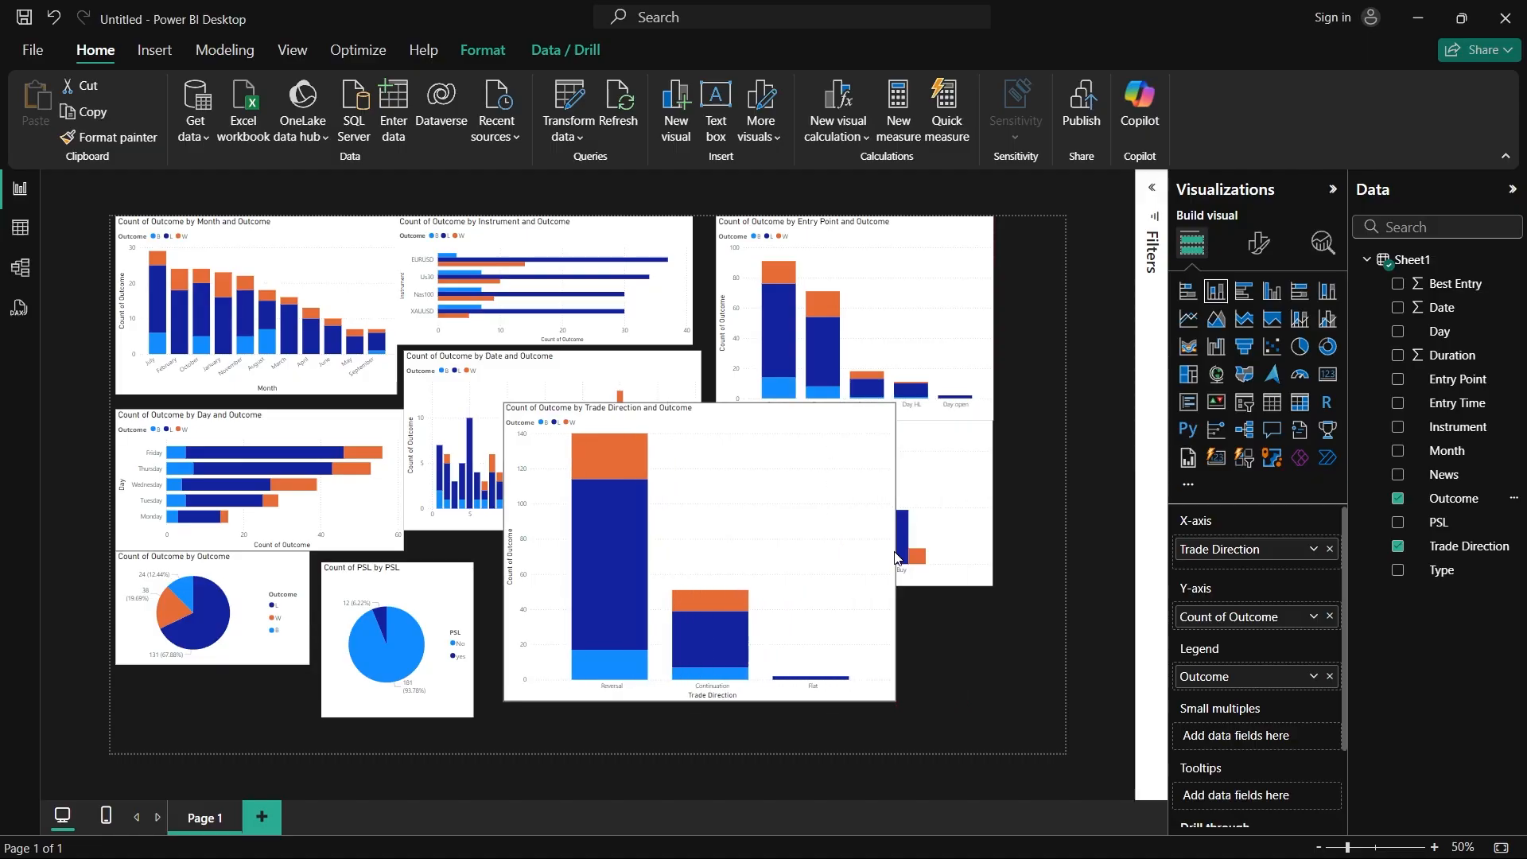
{"action": "left_click_drag", "start_coordinate": [698, 403], "coordinate": [699, 245]}
{"action": "left_click_drag", "start_coordinate": [614, 695], "coordinate": [761, 687]}
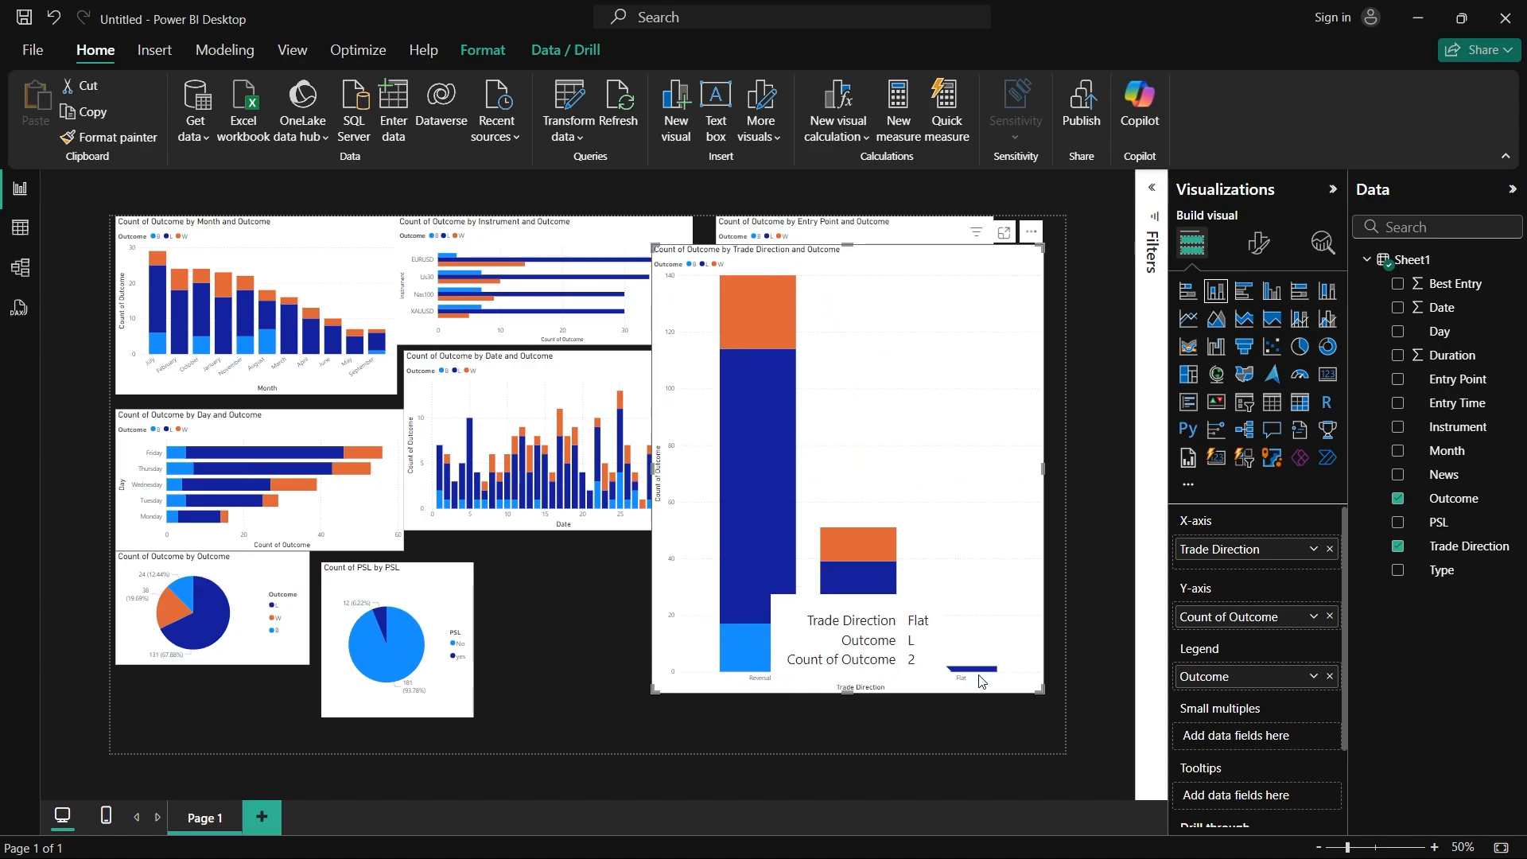
{"action": "mouse_move", "coordinate": [748, 319]}
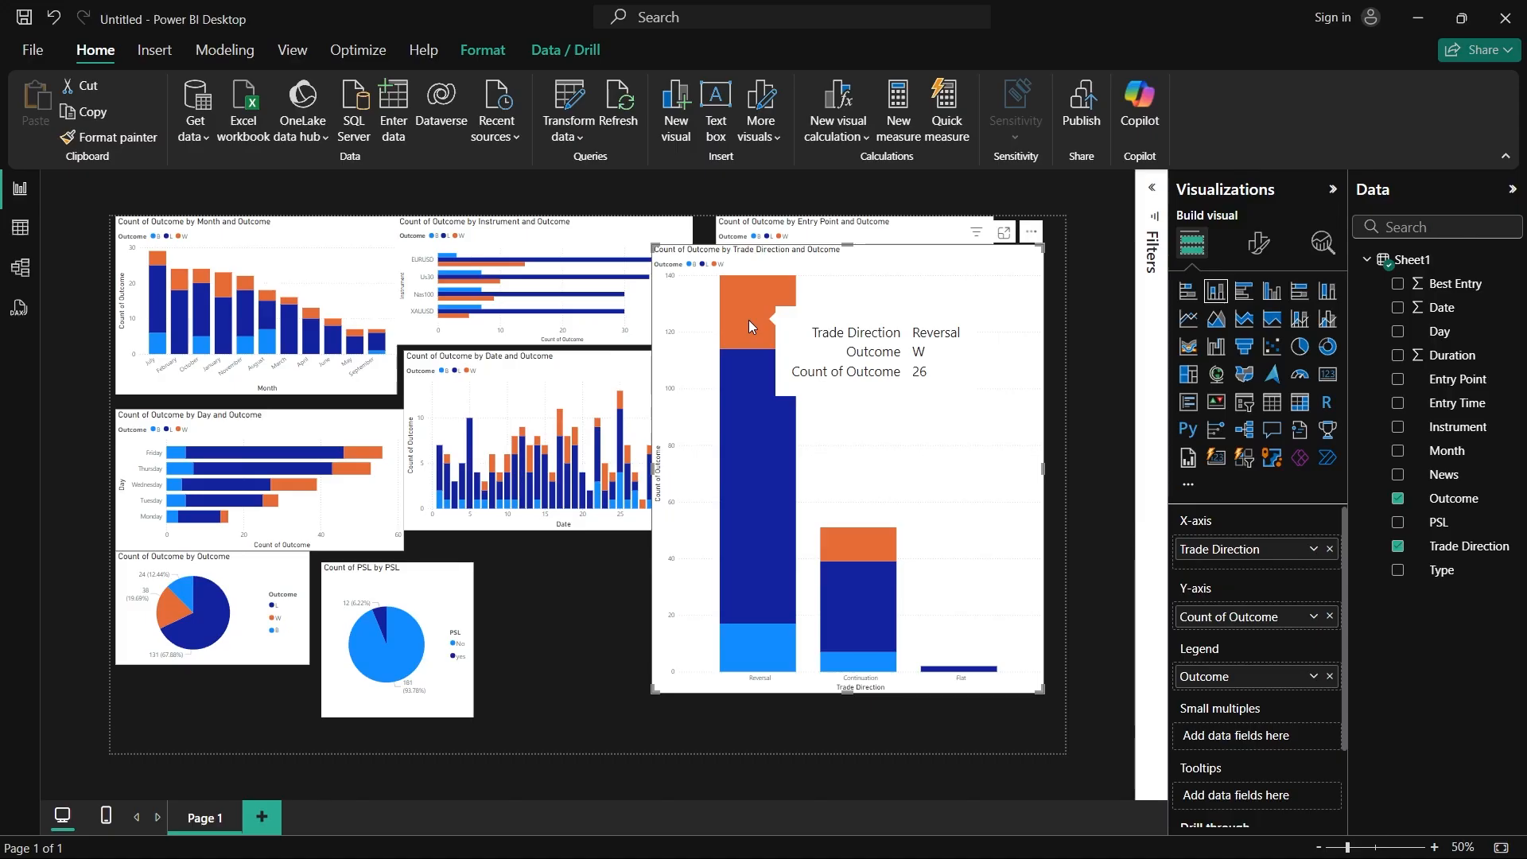
{"action": "mouse_move", "coordinate": [852, 542]}
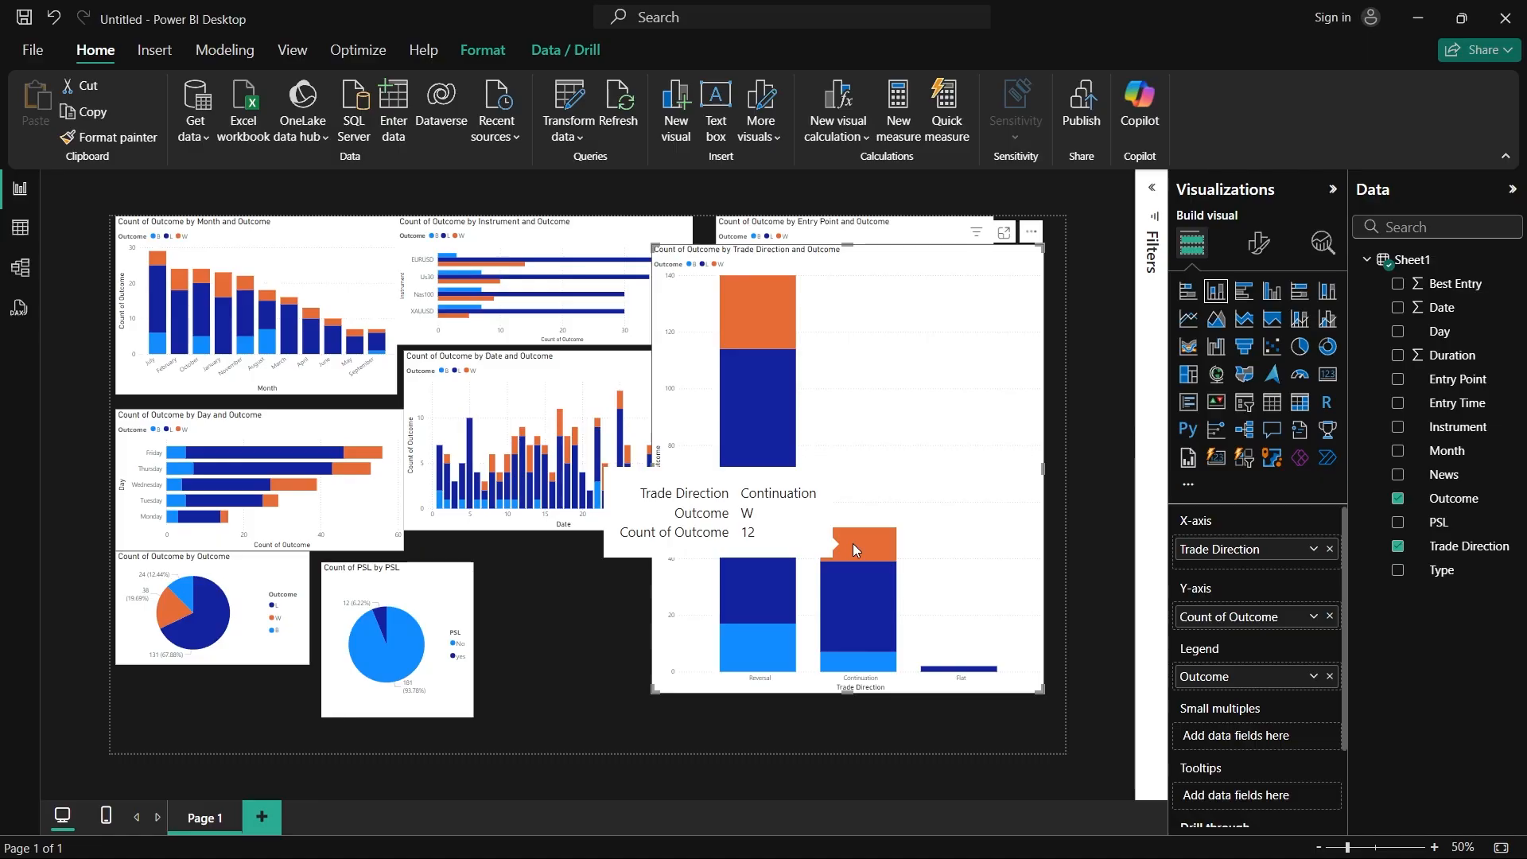
{"action": "mouse_move", "coordinate": [760, 446]}
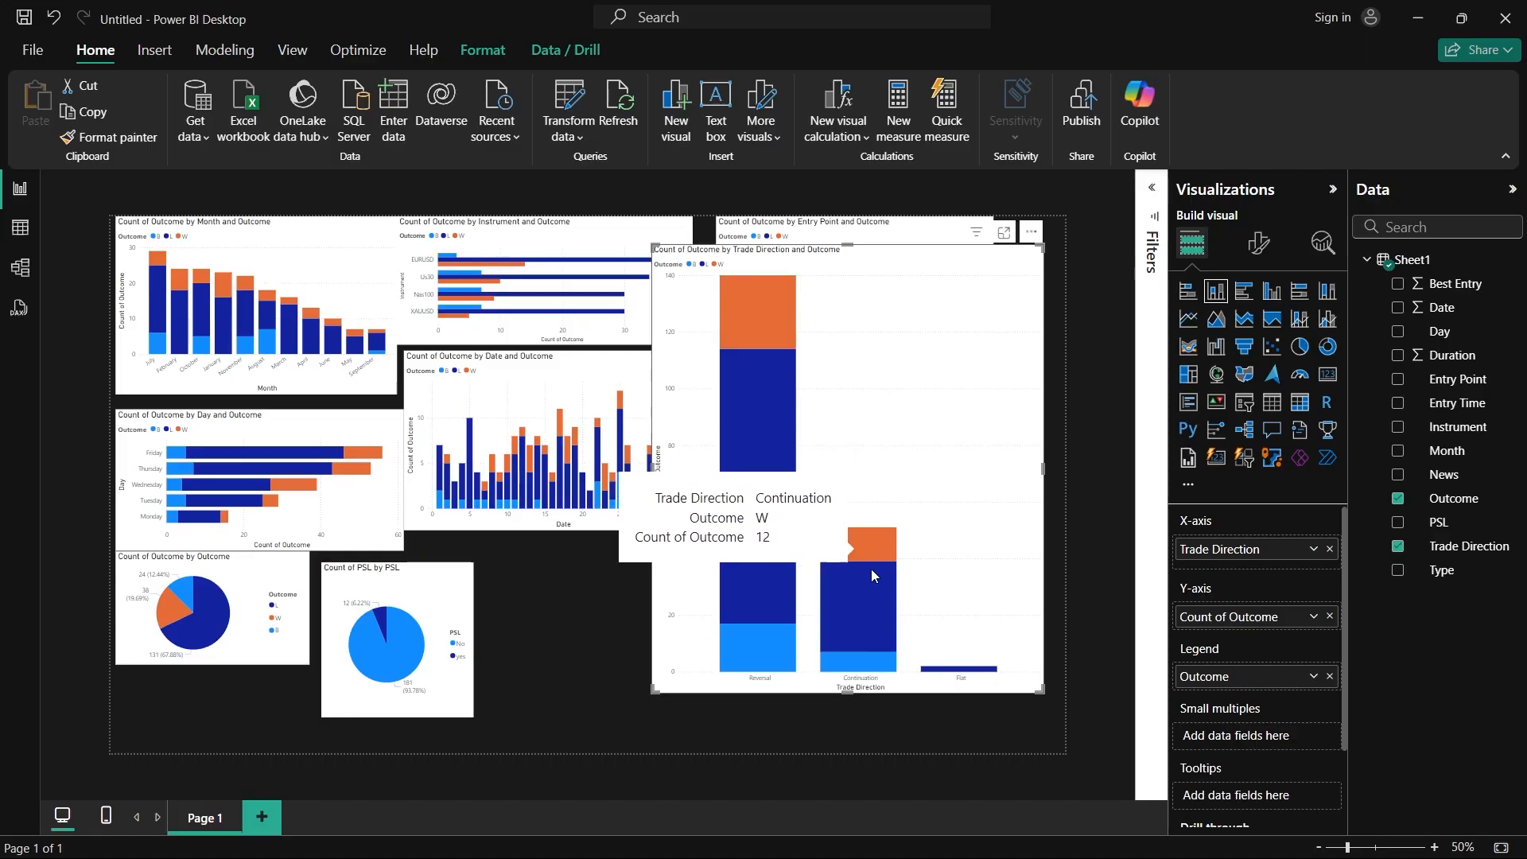
{"action": "mouse_move", "coordinate": [870, 625]}
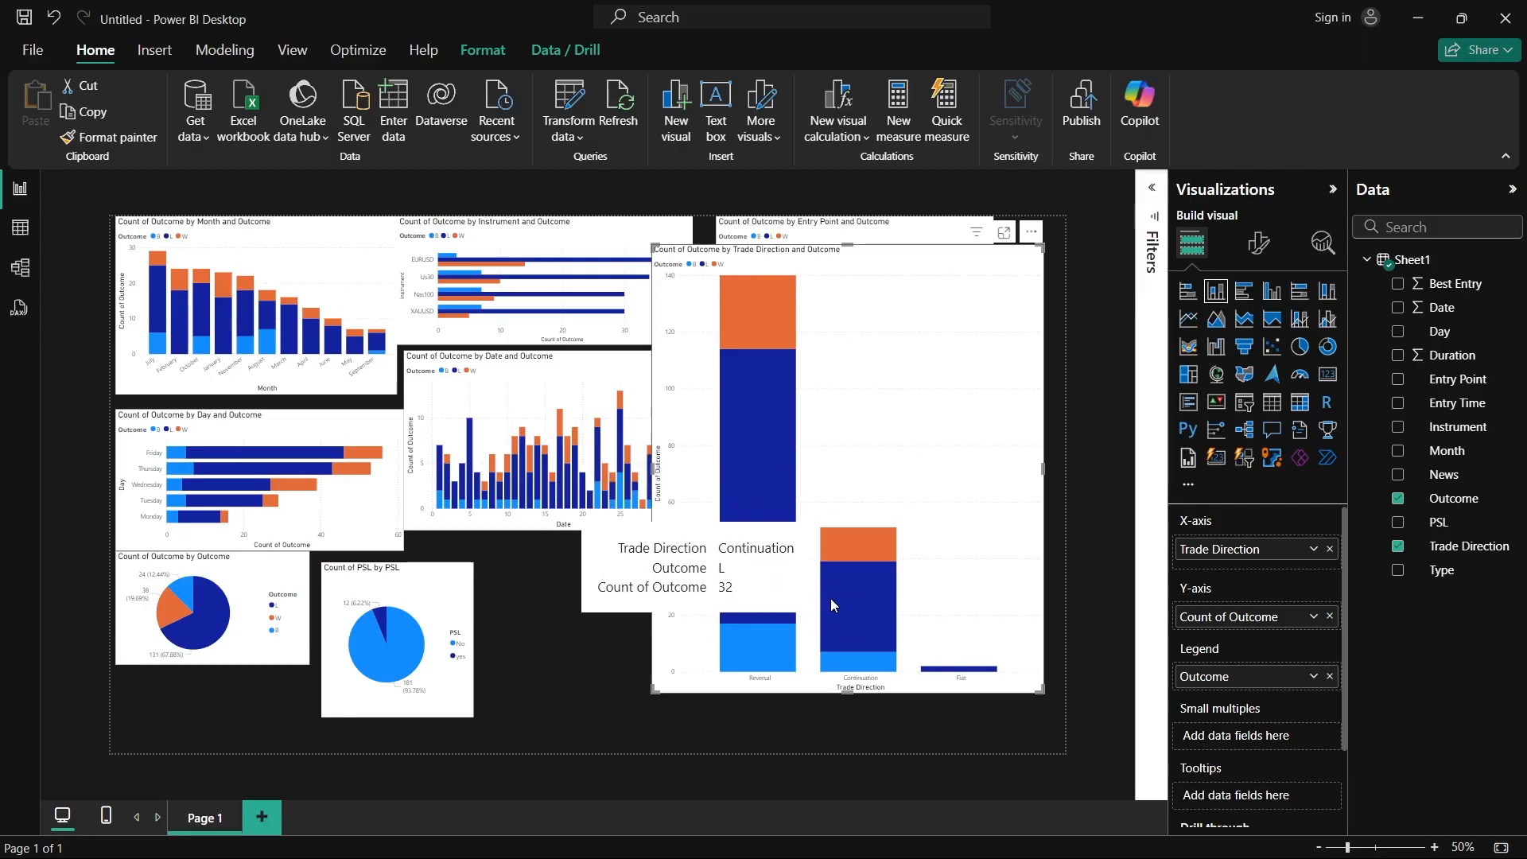
Step: Switch to the Recap2 report and look through its XAUUSD, Home, and first US30 & Nas pages
{"action": "mouse_move", "coordinate": [1158, 851]}
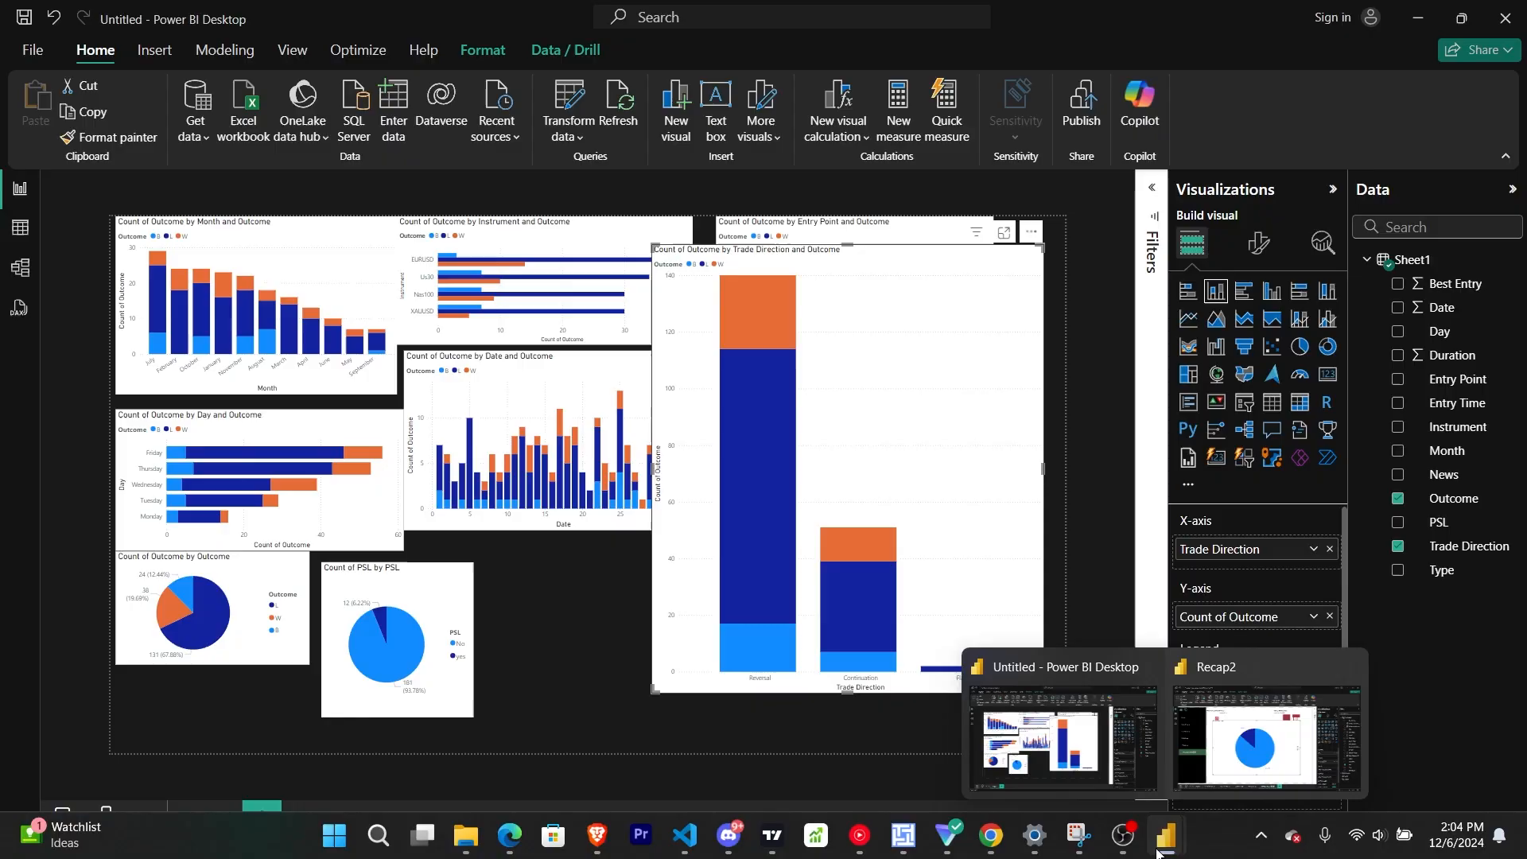
{"action": "left_click", "coordinate": [1242, 768]}
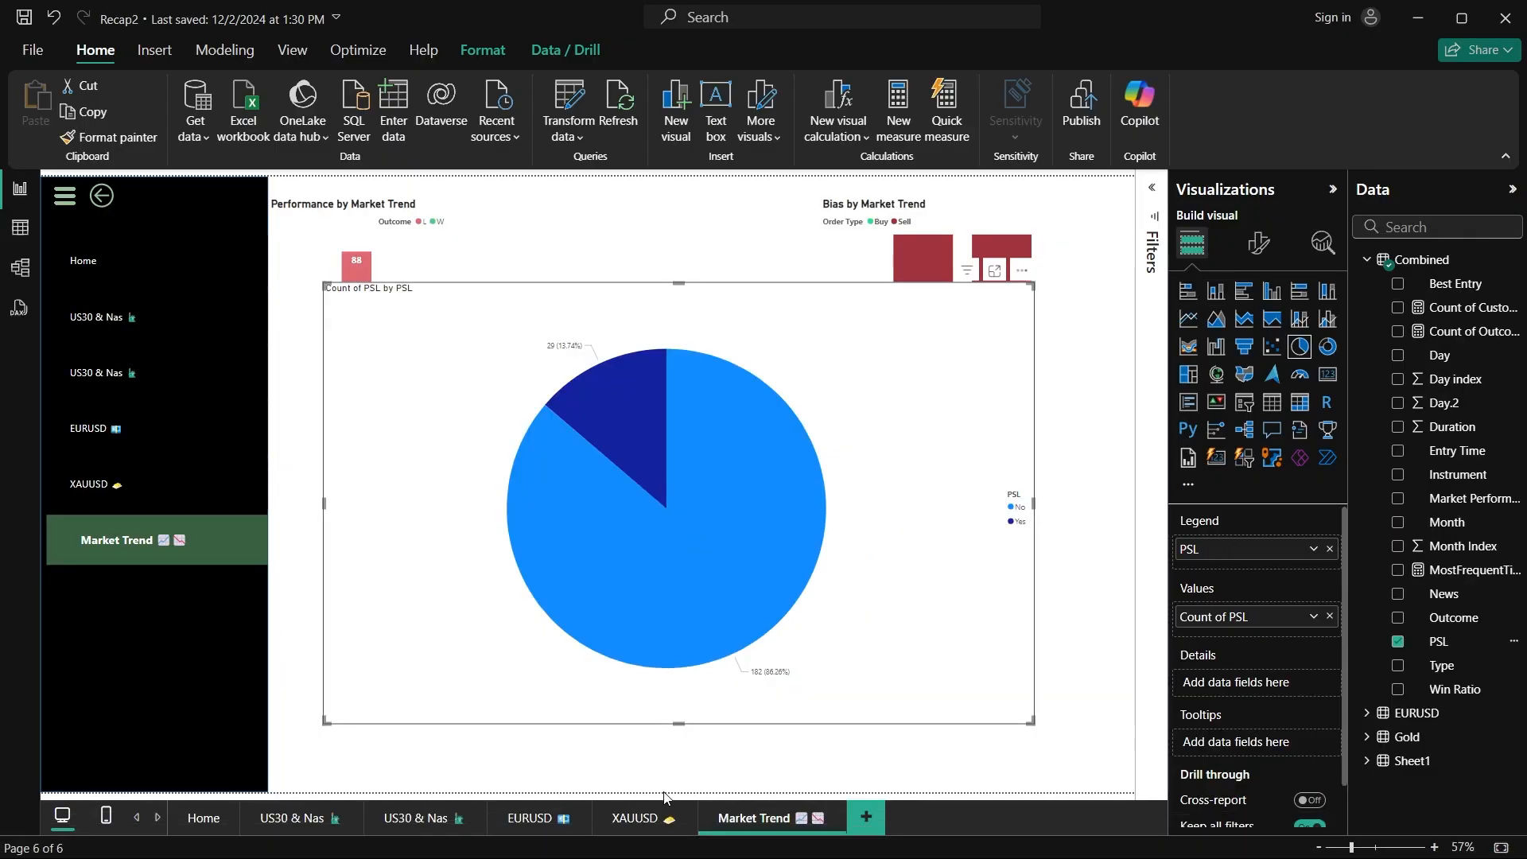
{"action": "left_click", "coordinate": [634, 818]}
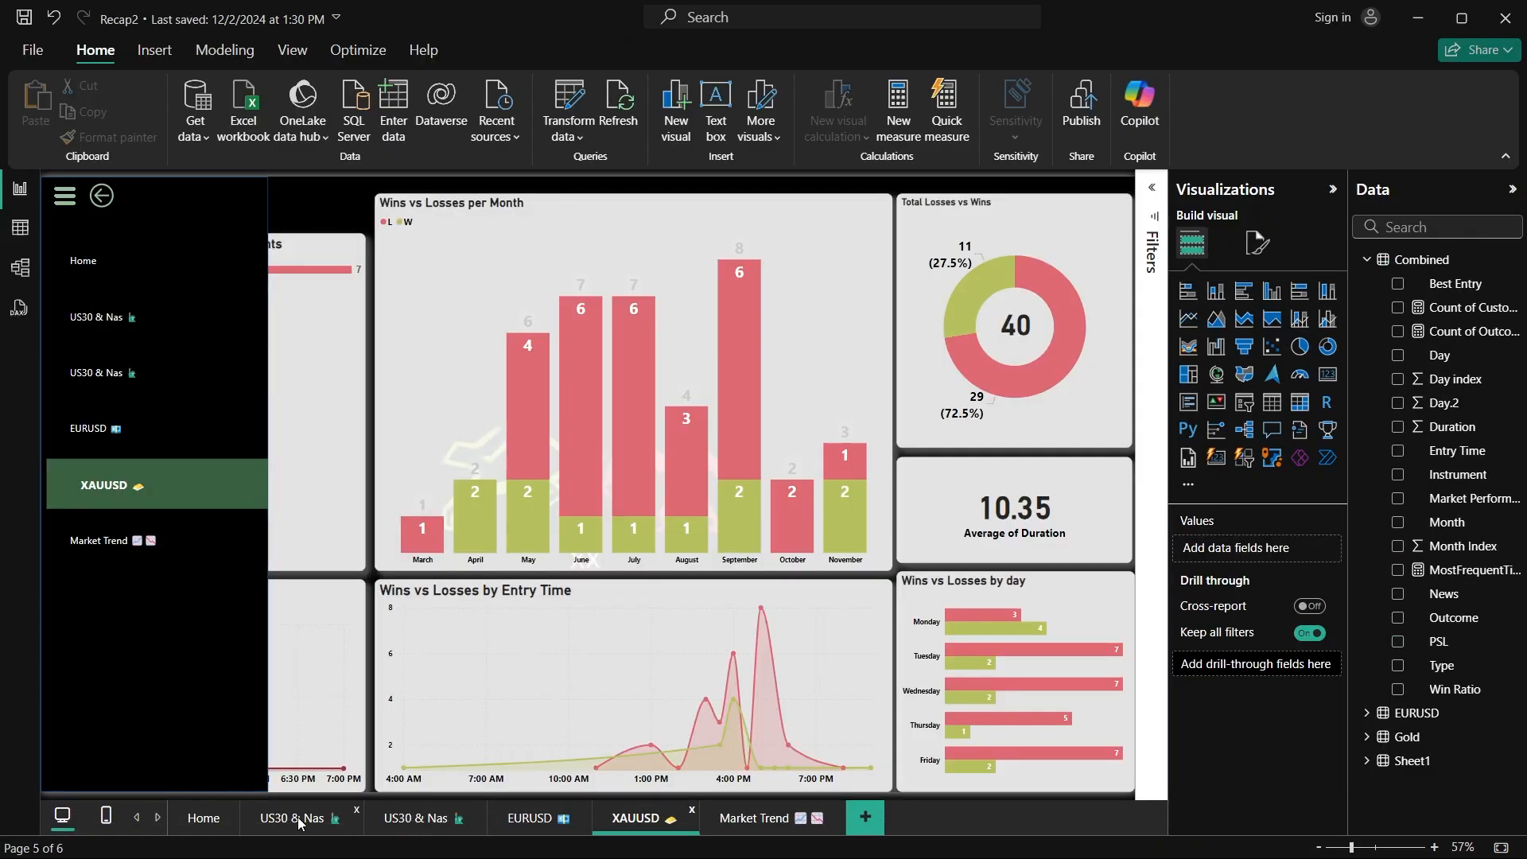
{"action": "left_click", "coordinate": [297, 818]}
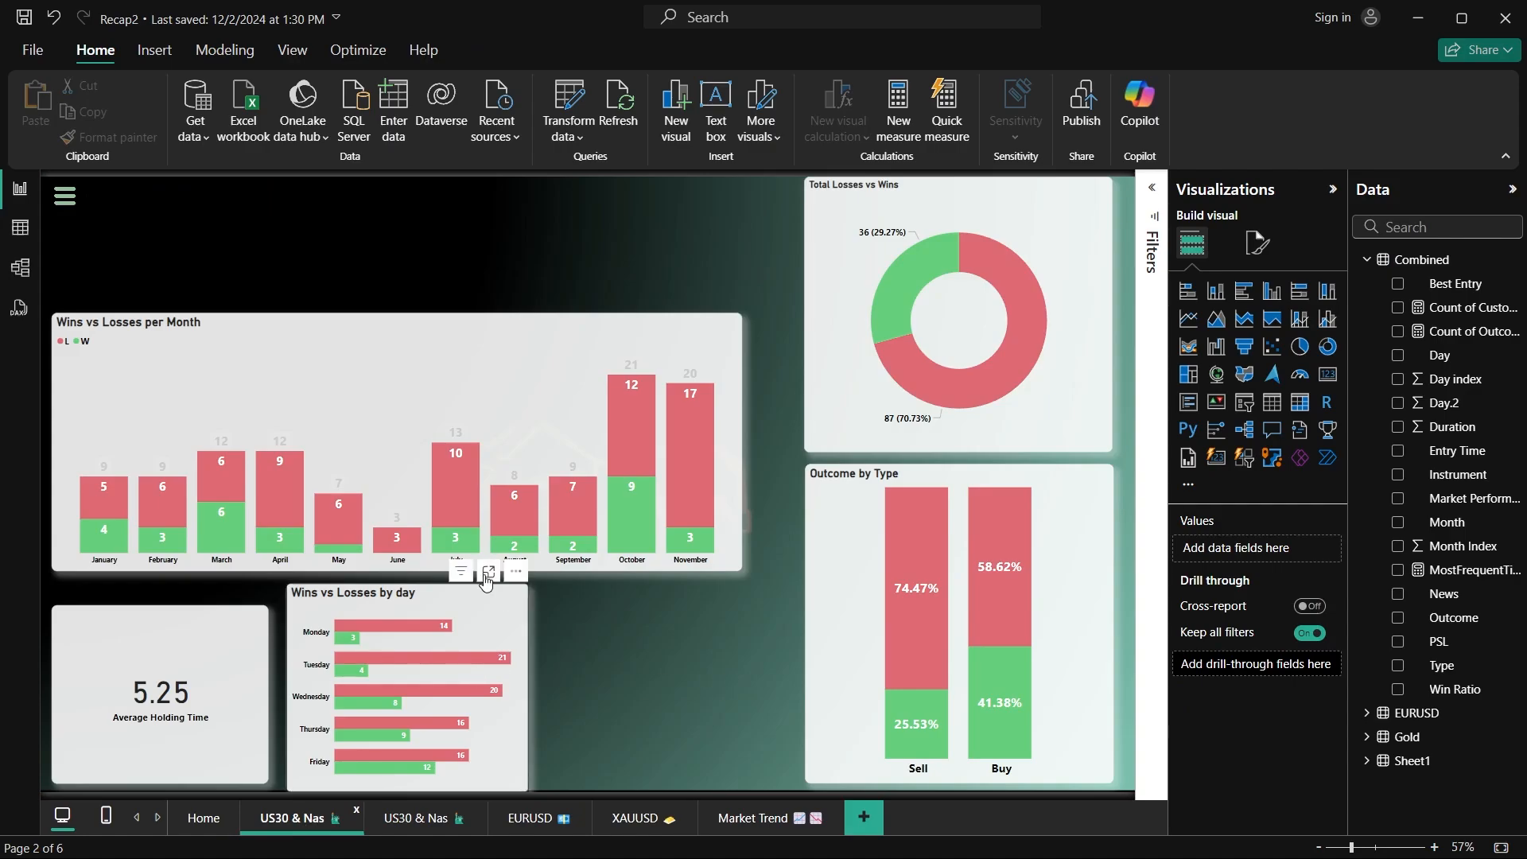
{"action": "left_click", "coordinate": [194, 822]}
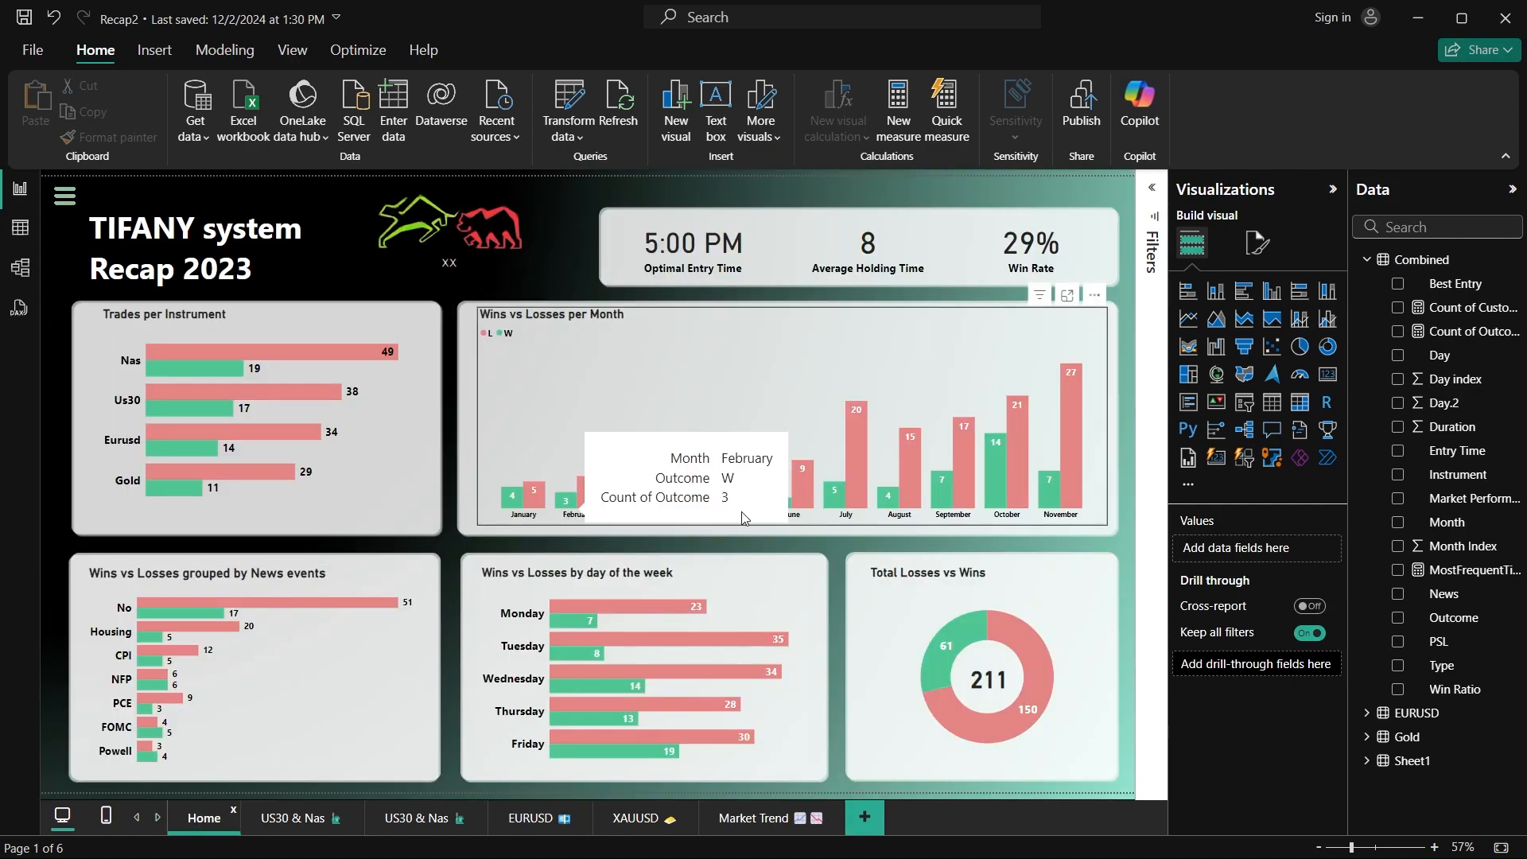
{"action": "left_click", "coordinate": [293, 818]}
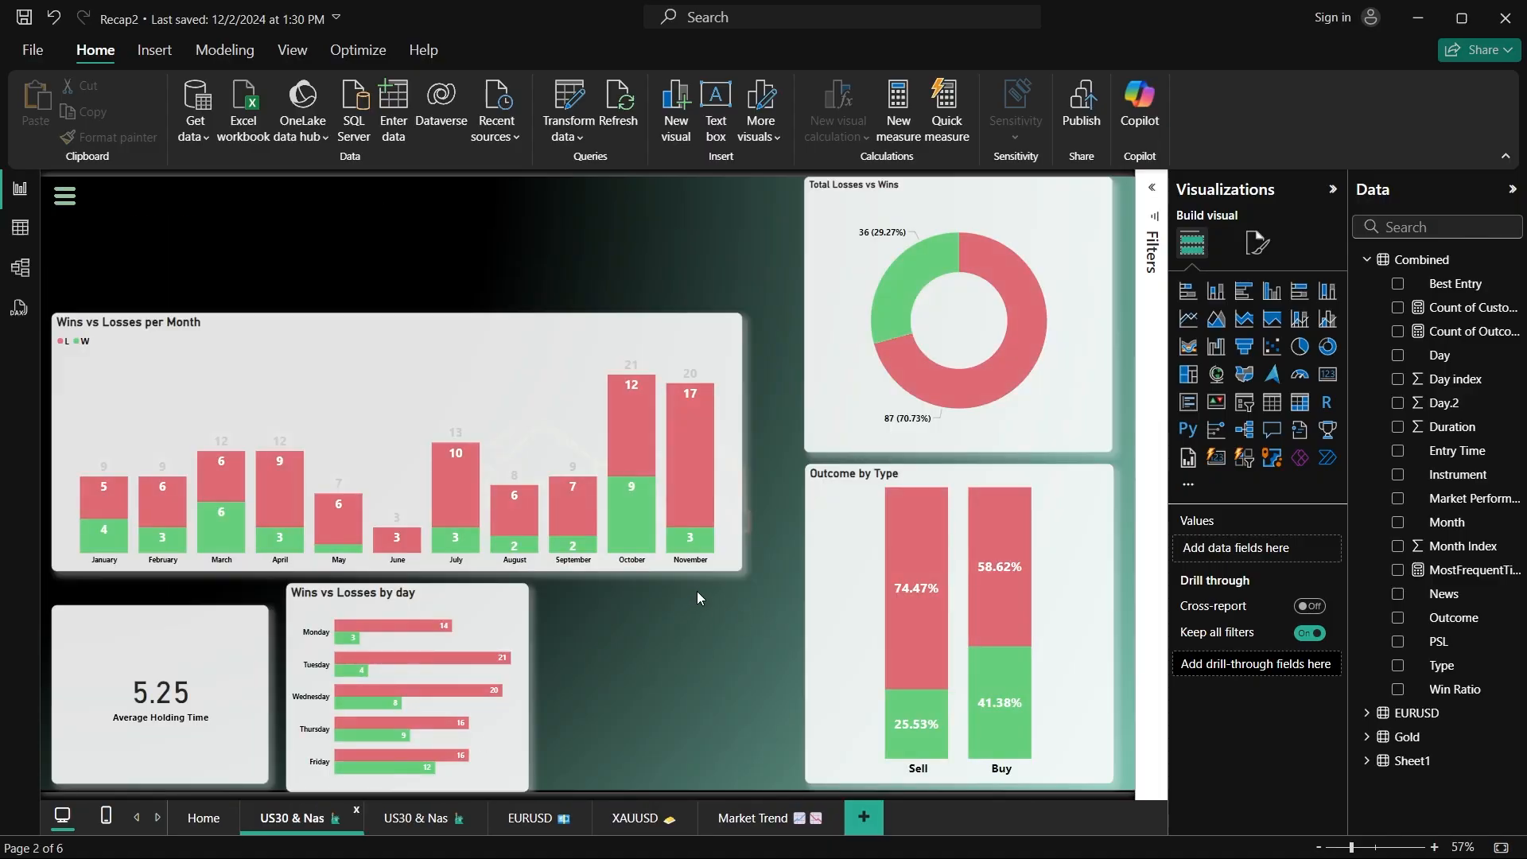
{"action": "mouse_move", "coordinate": [709, 528]}
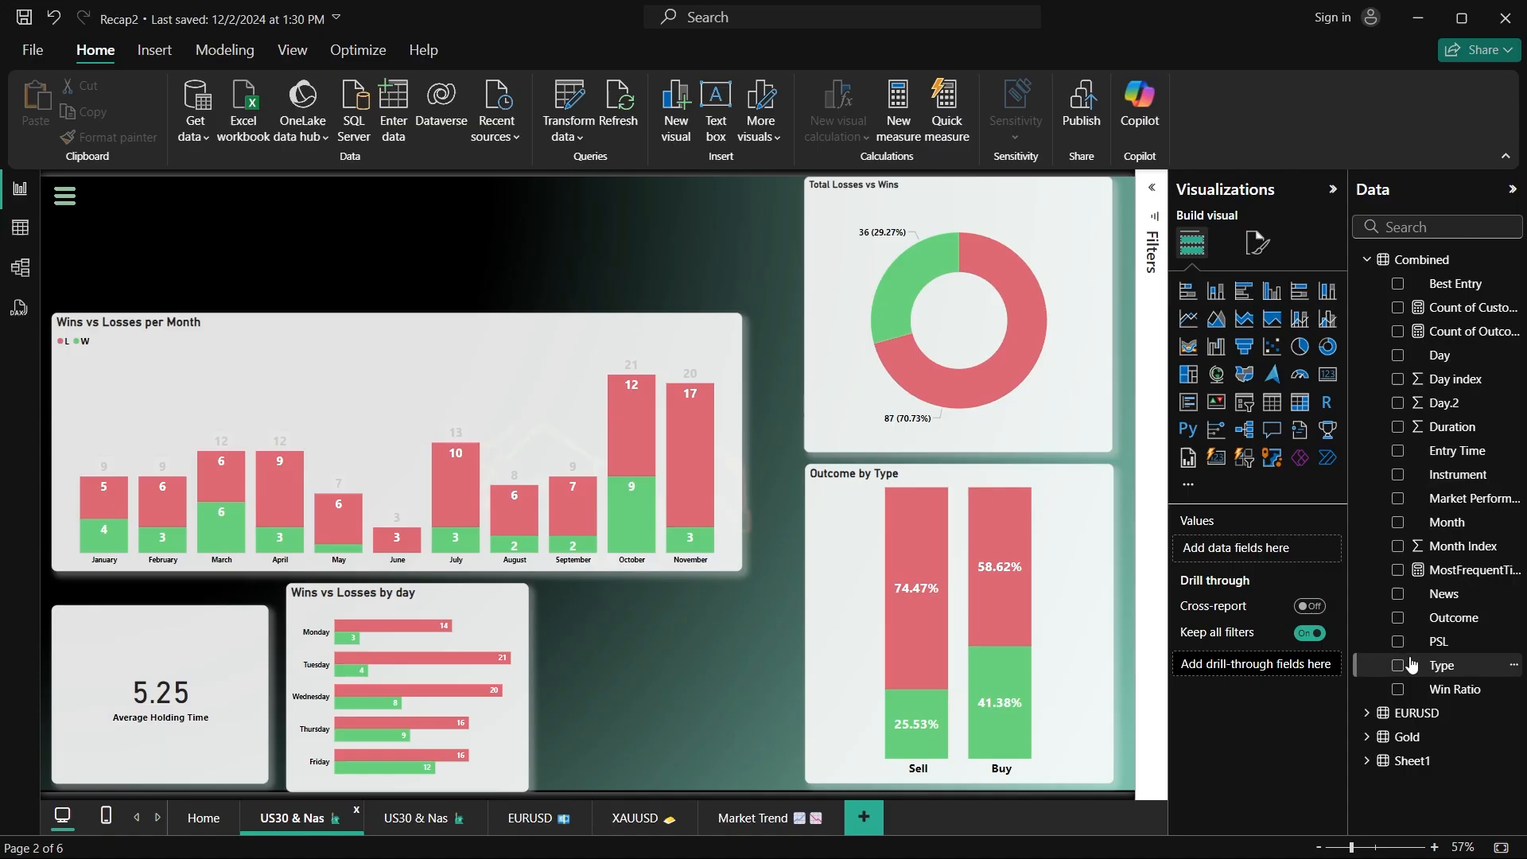
Step: Return to the Untitled report and examine the win and loss counts in the Trade Direction chart's Reversal column
{"action": "mouse_move", "coordinate": [1026, 852]}
{"action": "mouse_move", "coordinate": [1164, 834]}
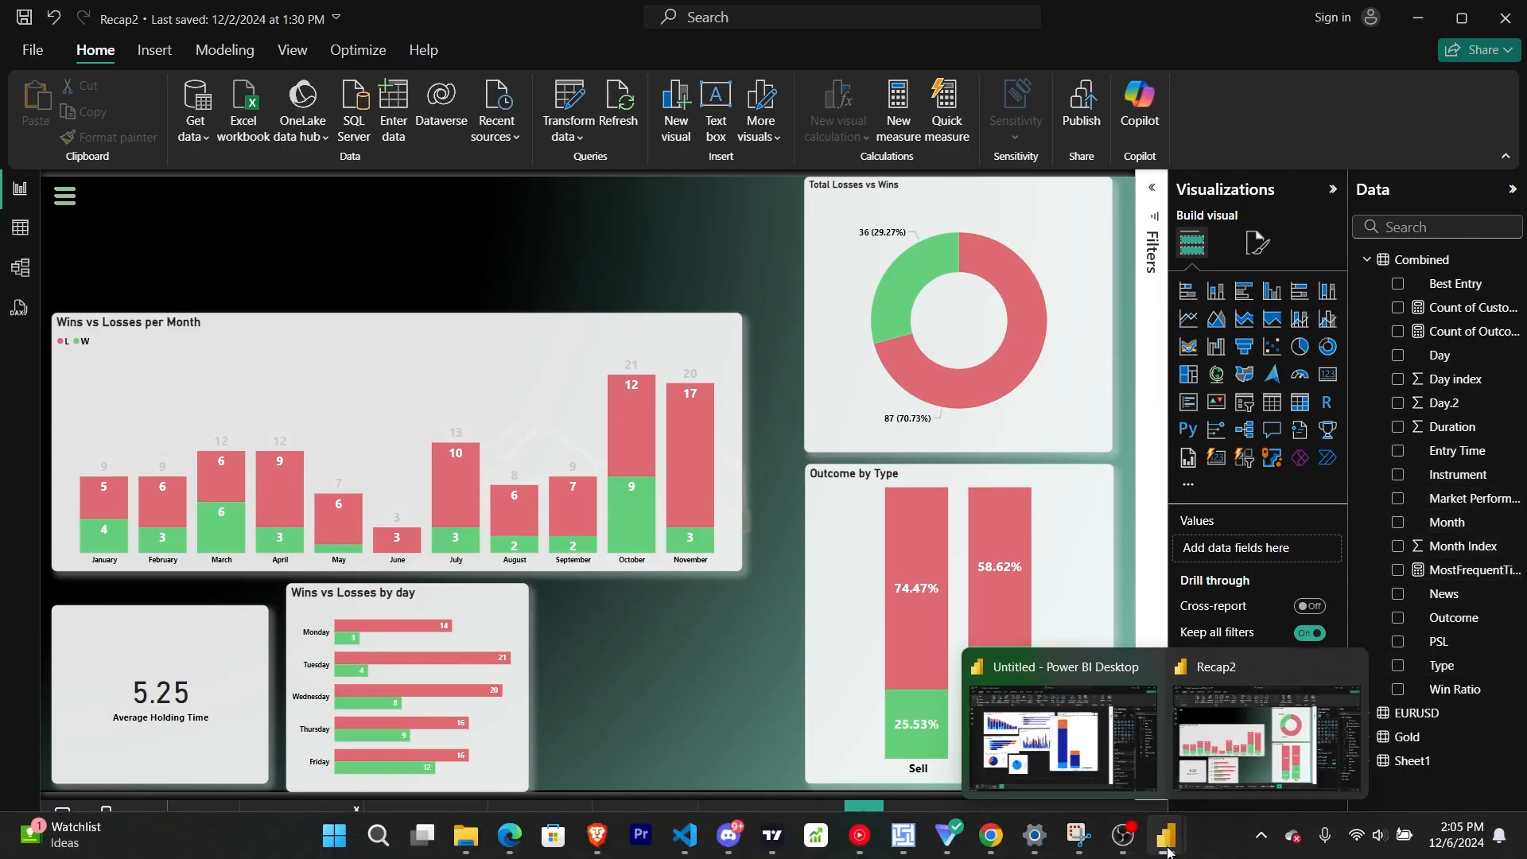
{"action": "left_click", "coordinate": [1050, 739]}
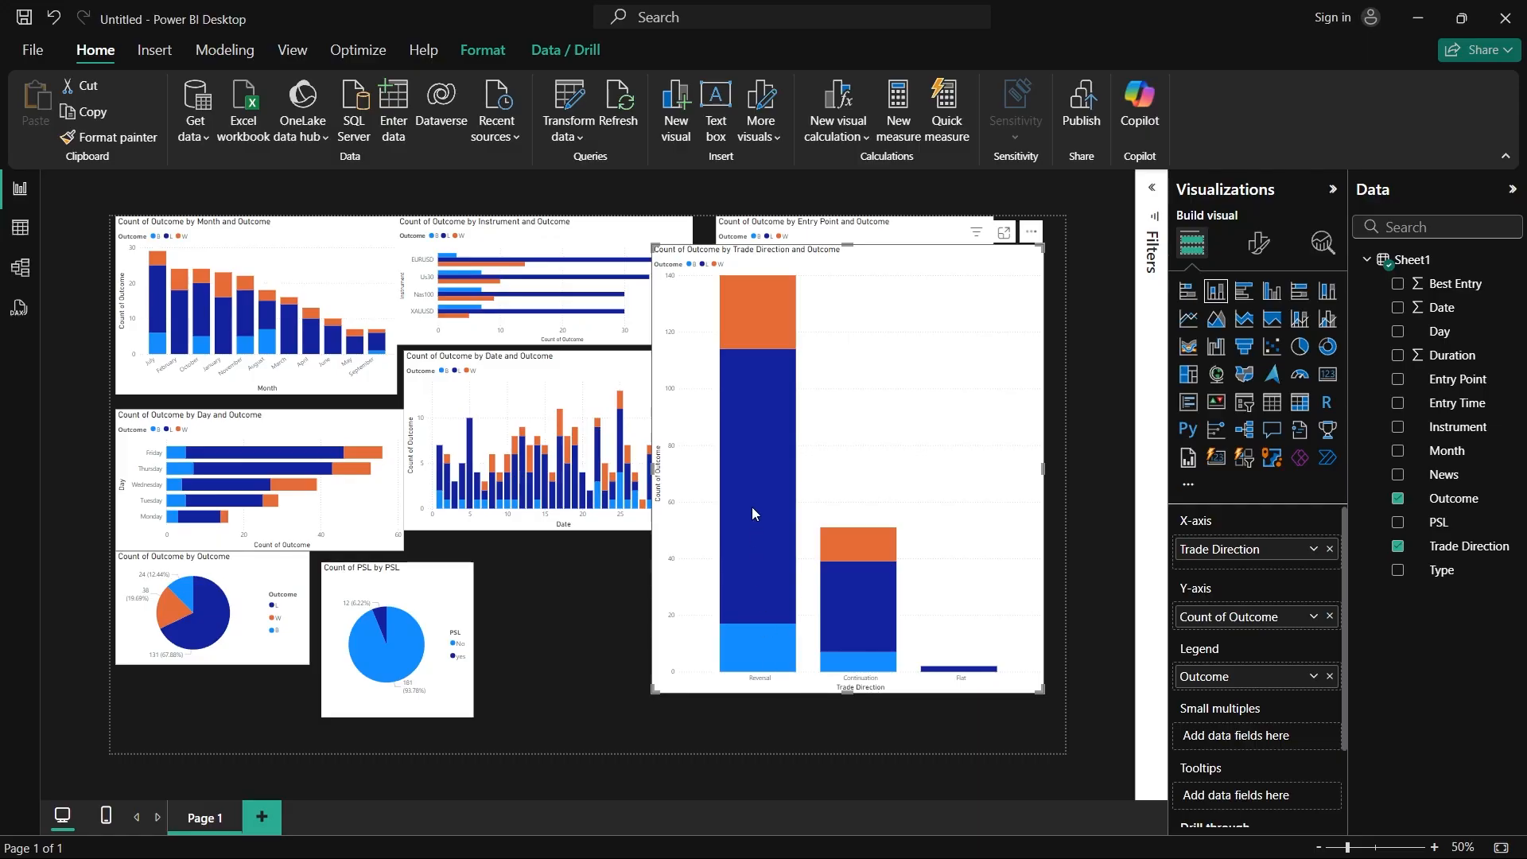
{"action": "mouse_move", "coordinate": [758, 323]}
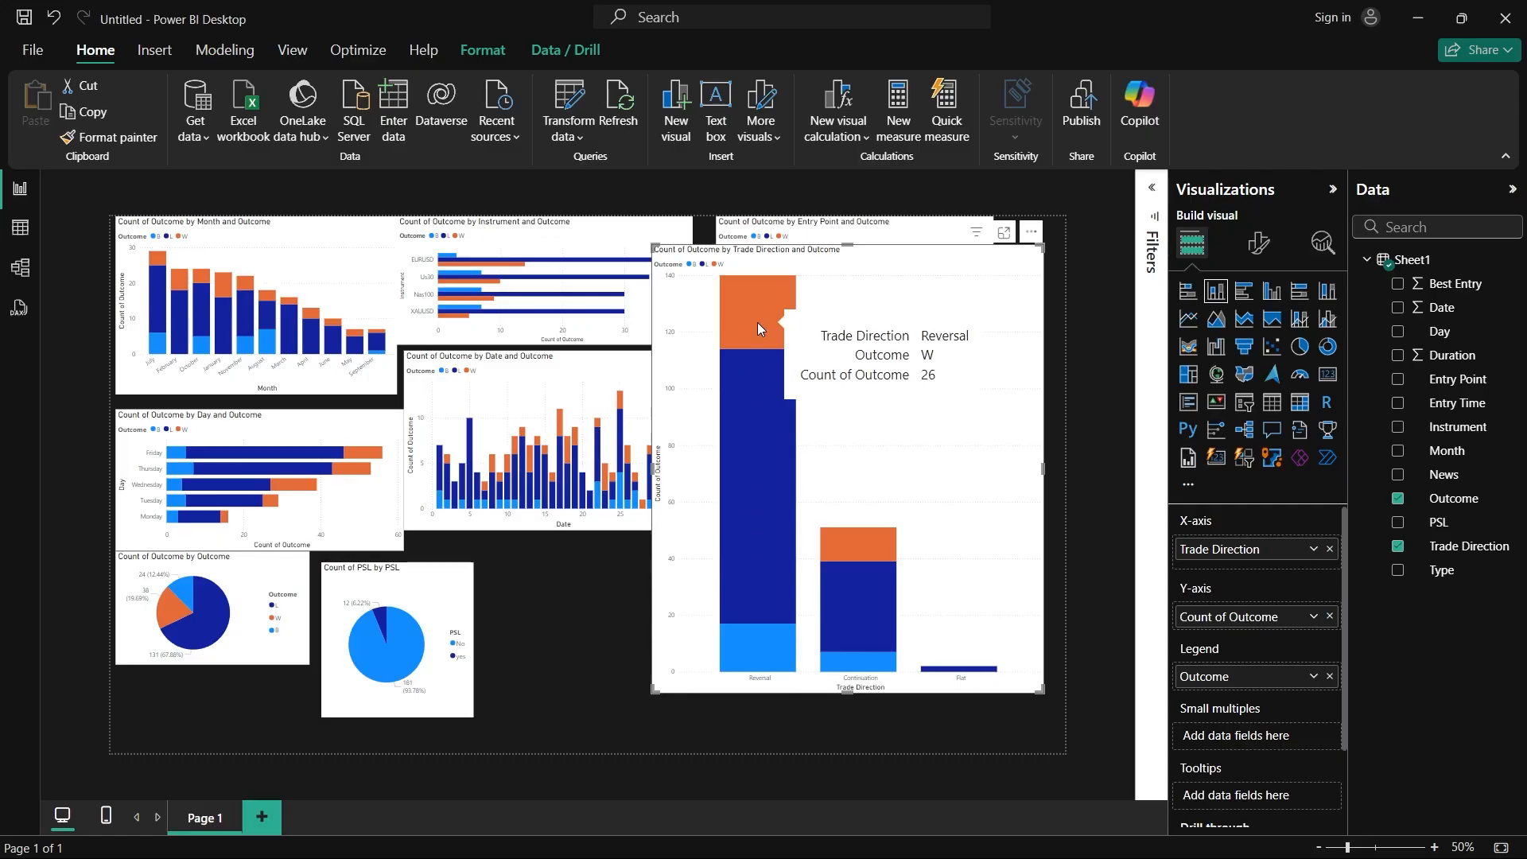
{"action": "mouse_move", "coordinate": [760, 485]}
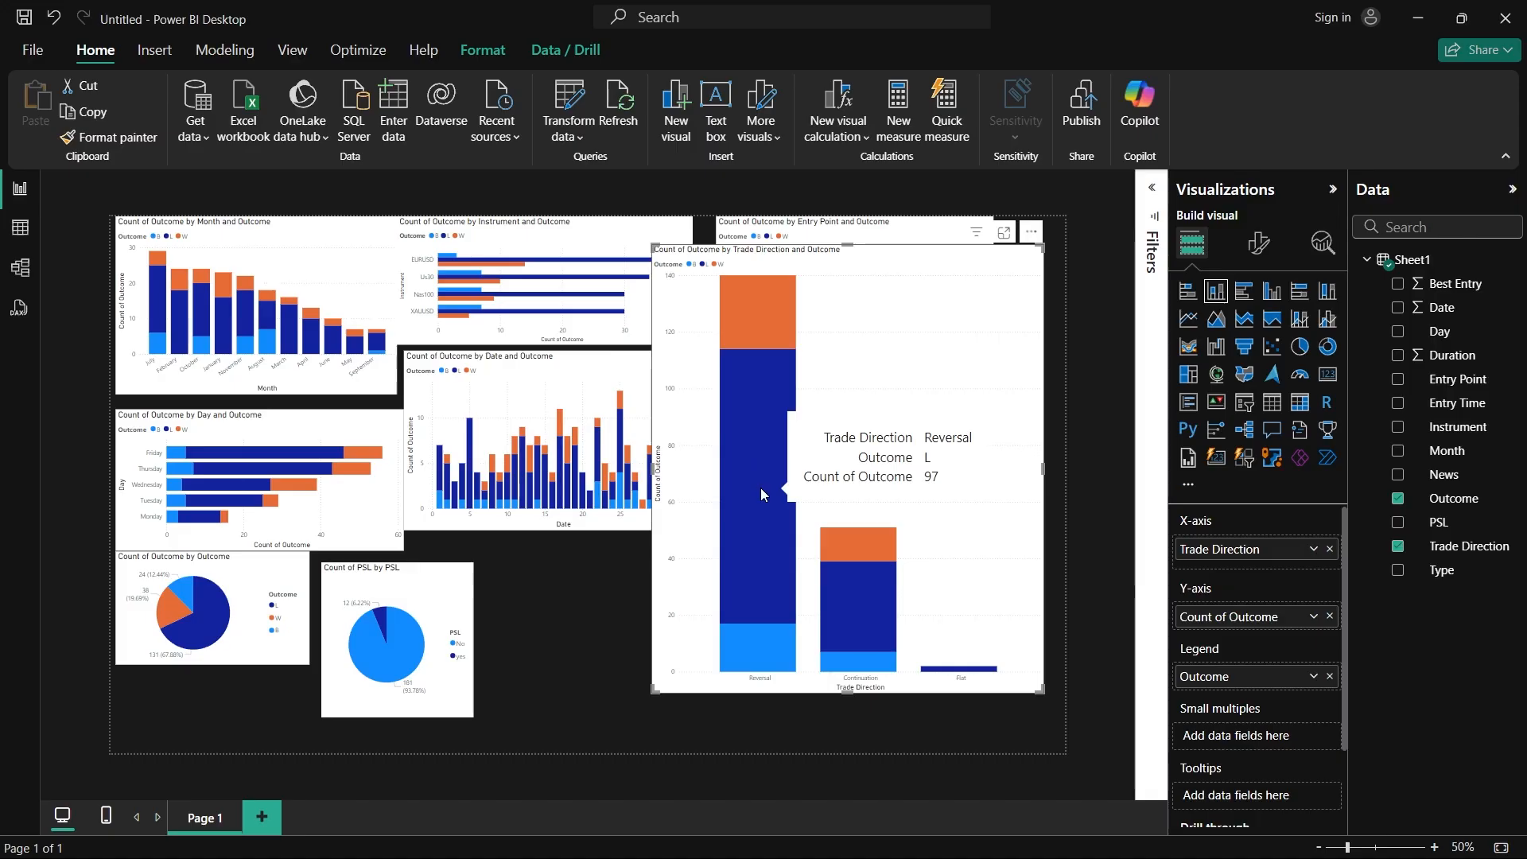
Step: Shorten the Trade Direction chart, place it in the report page's lower-right corner, and cross-highlight the other charts by Reversal
{"action": "left_click_drag", "start_coordinate": [922, 260], "coordinate": [810, 489]}
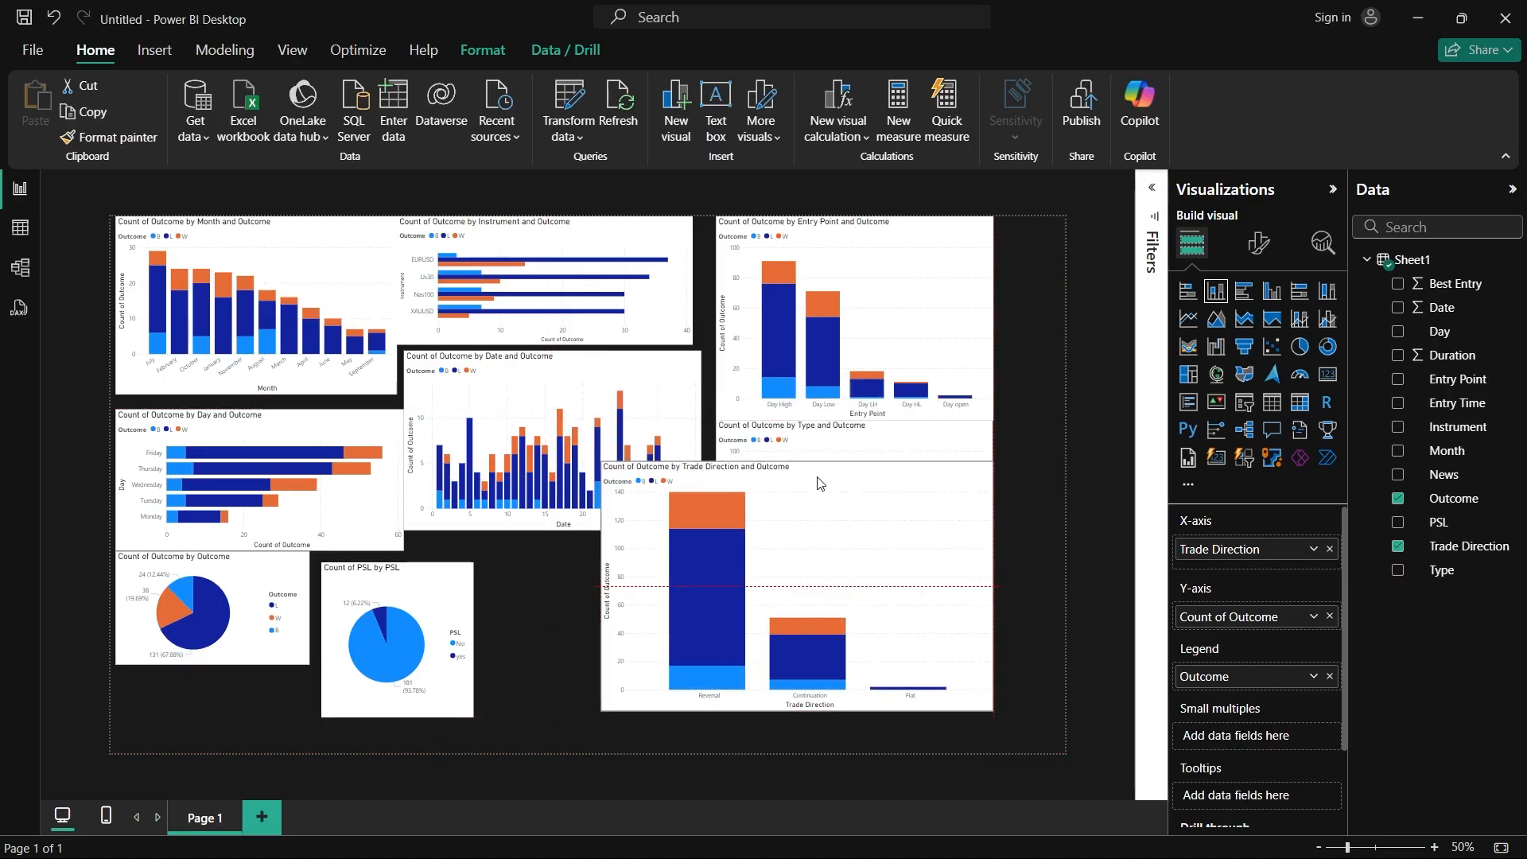
{"action": "left_click", "coordinate": [706, 700]}
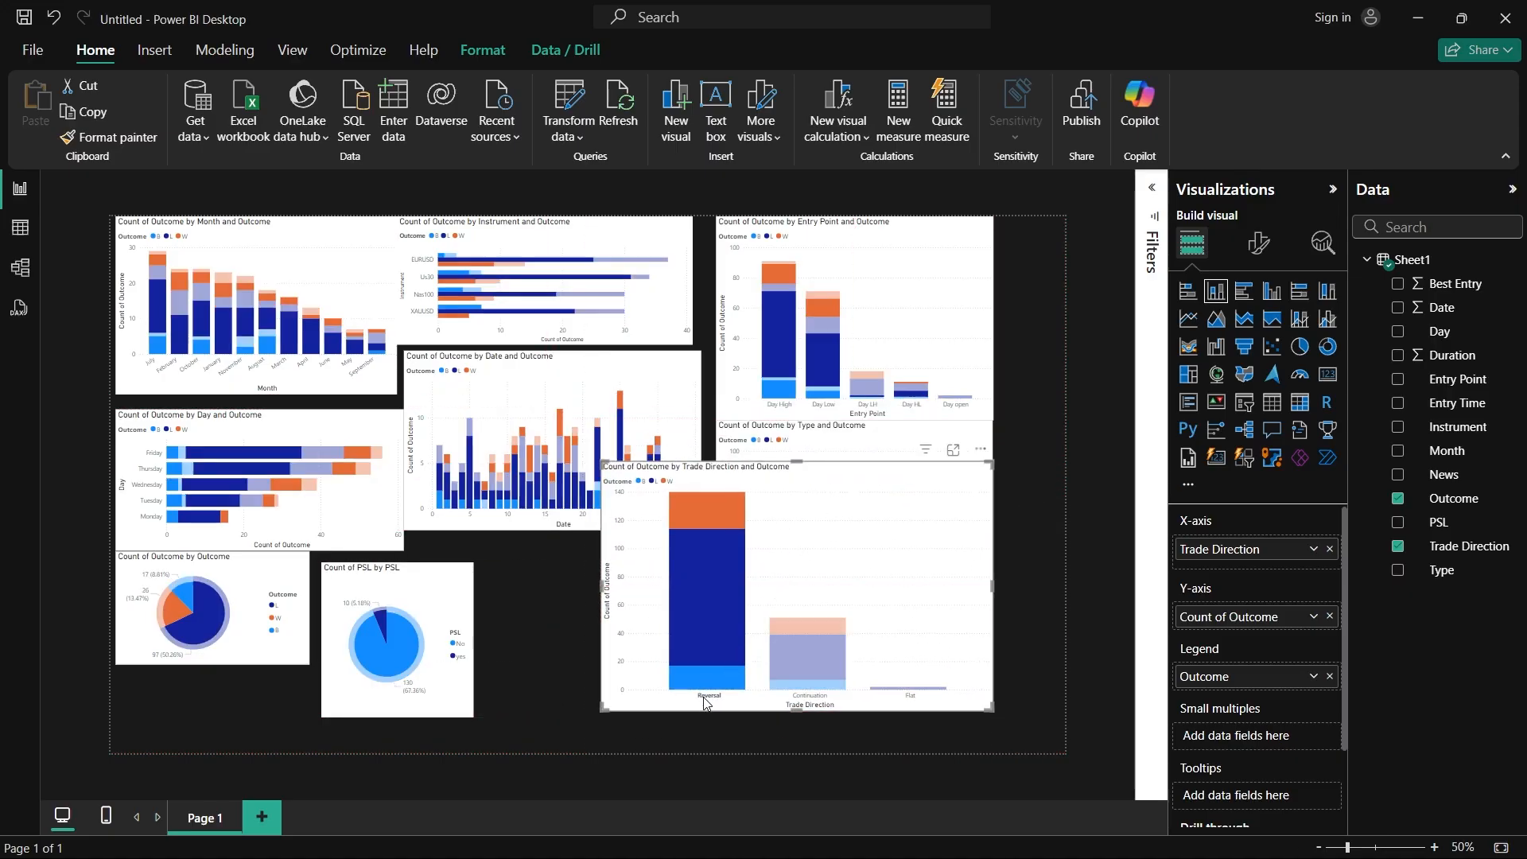
{"action": "left_click_drag", "start_coordinate": [850, 525], "coordinate": [926, 586]}
{"action": "mouse_move", "coordinate": [291, 496]}
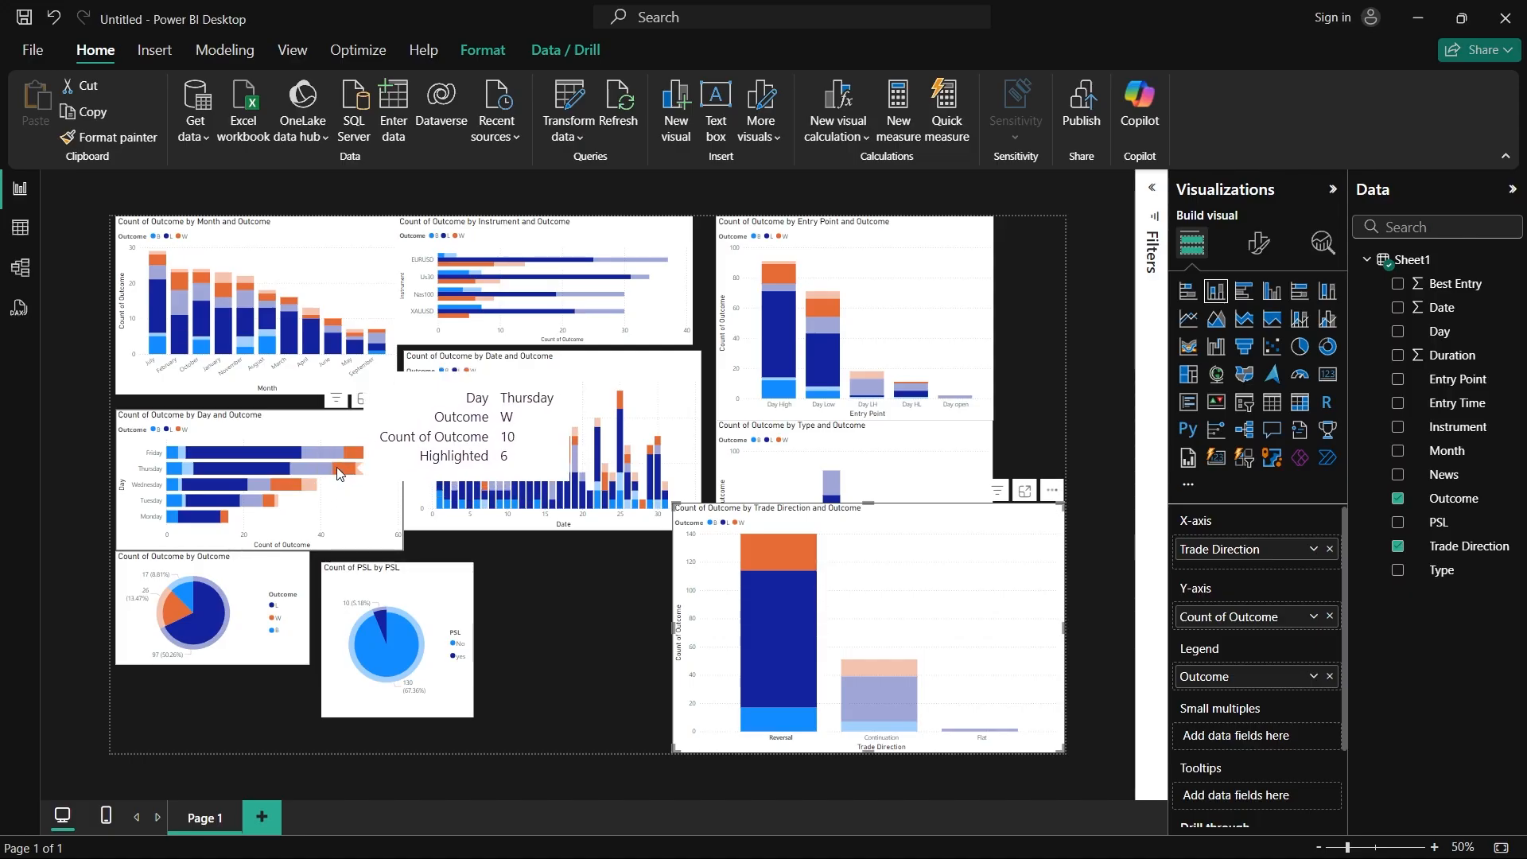
{"action": "mouse_move", "coordinate": [347, 453]}
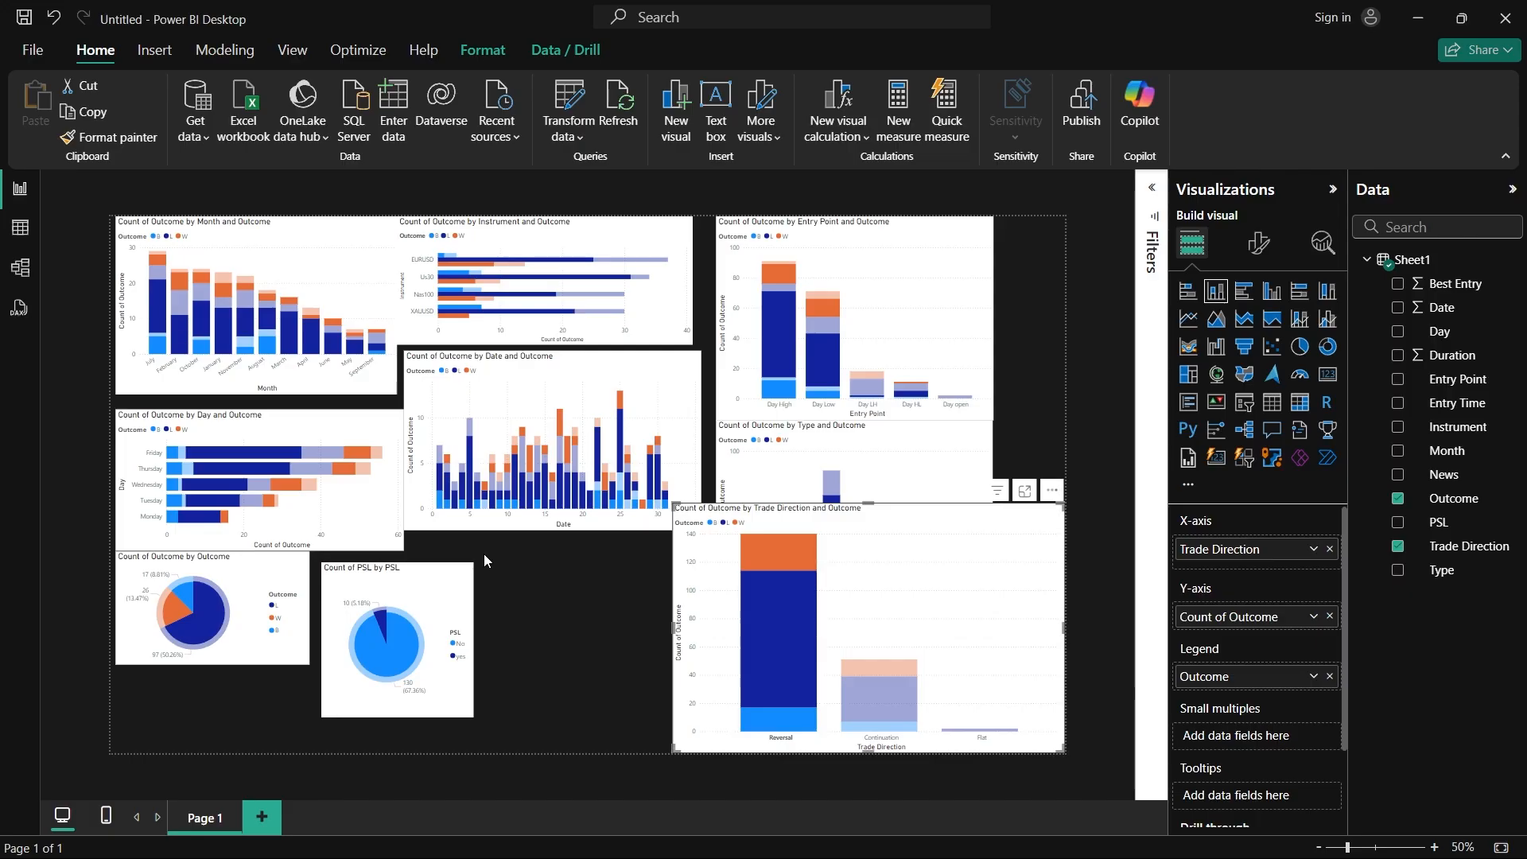
Step: Cross-highlight the charts by Wednesday to examine its outcomes, and switch the highlight back to Reversal
{"action": "left_click", "coordinate": [149, 489]}
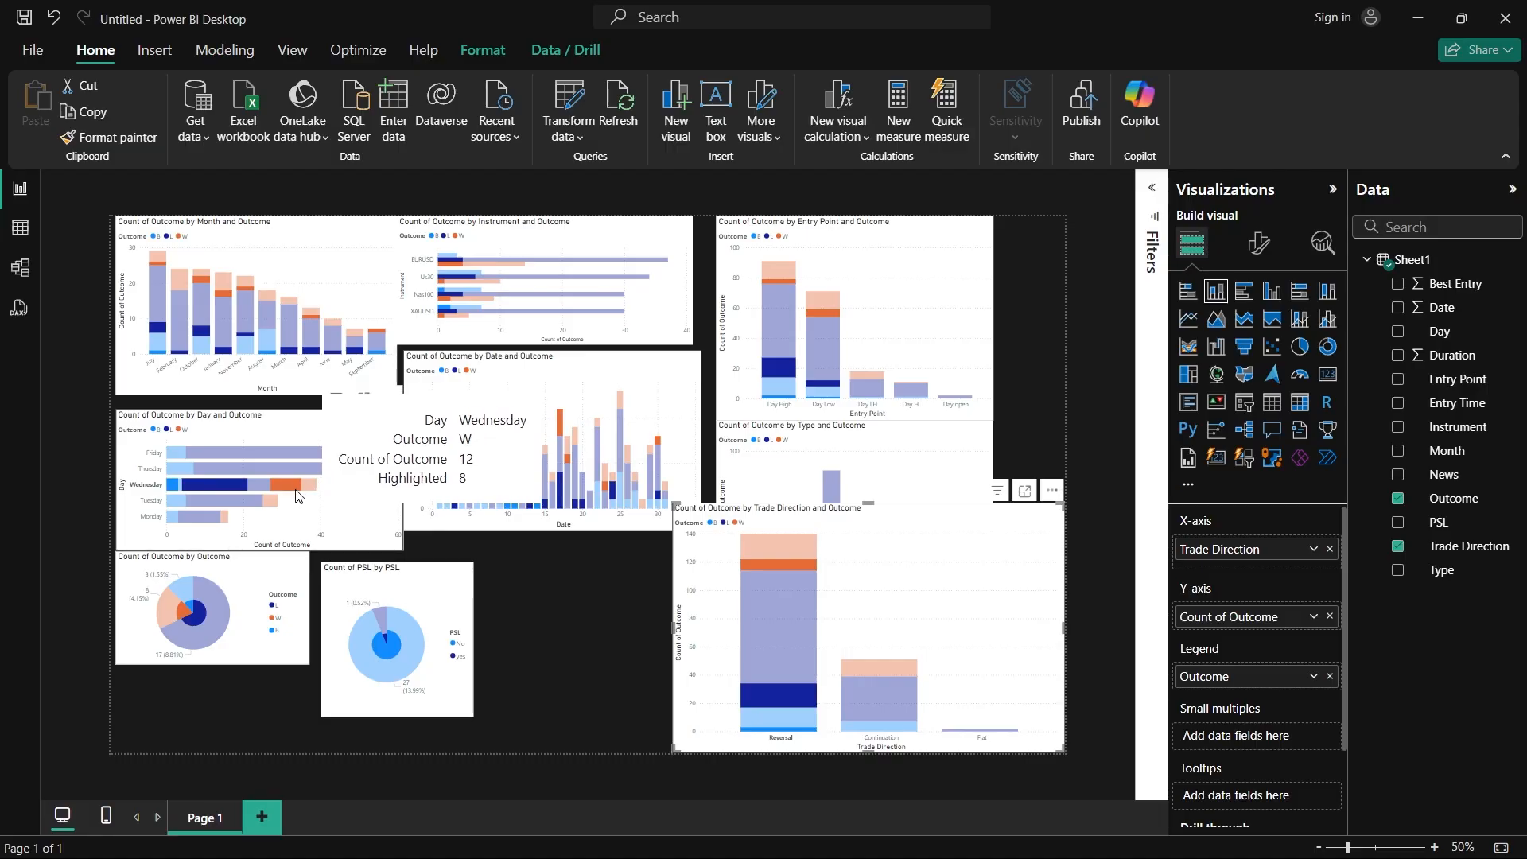
{"action": "mouse_move", "coordinate": [474, 270]}
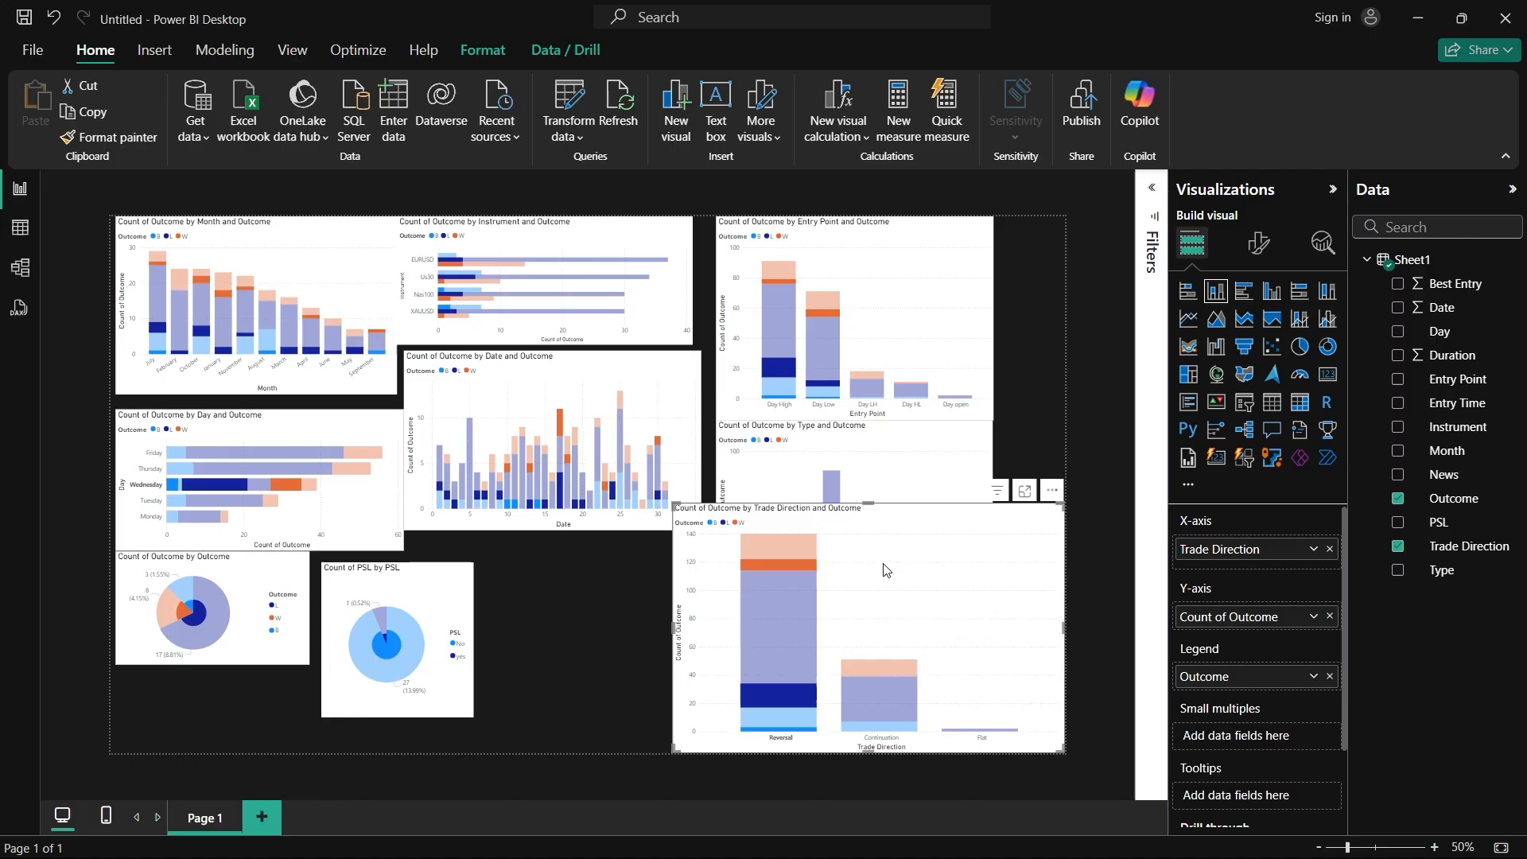
{"action": "left_click", "coordinate": [778, 740]}
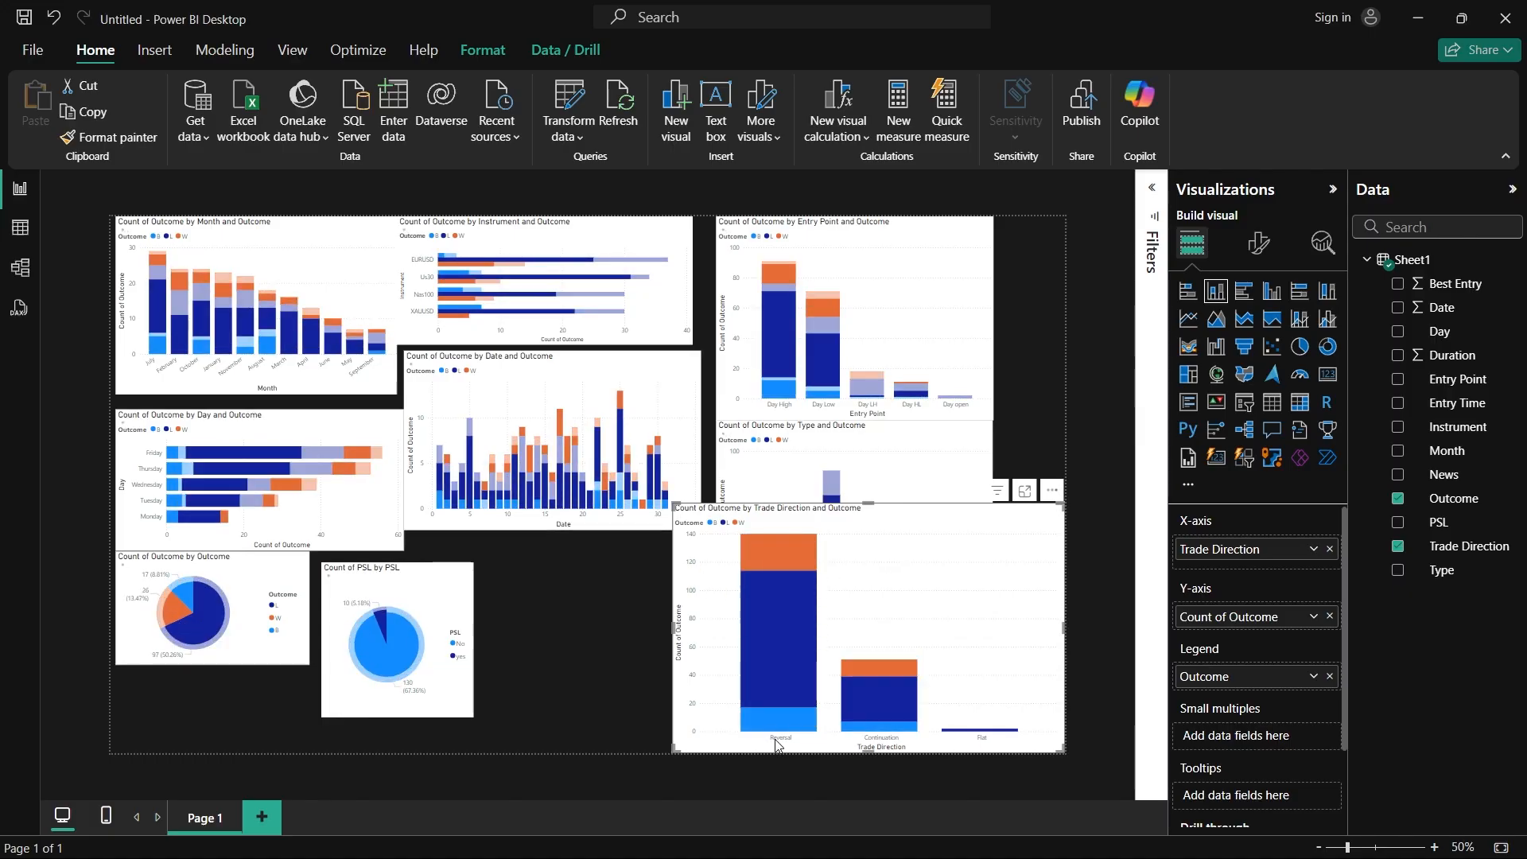
Step: Move the Trade Direction chart to the bottom of the report page, directly beside the PSL pie chart
{"action": "left_click_drag", "start_coordinate": [866, 585], "coordinate": [747, 585]}
{"action": "left_click_drag", "start_coordinate": [837, 628], "coordinate": [625, 385]}
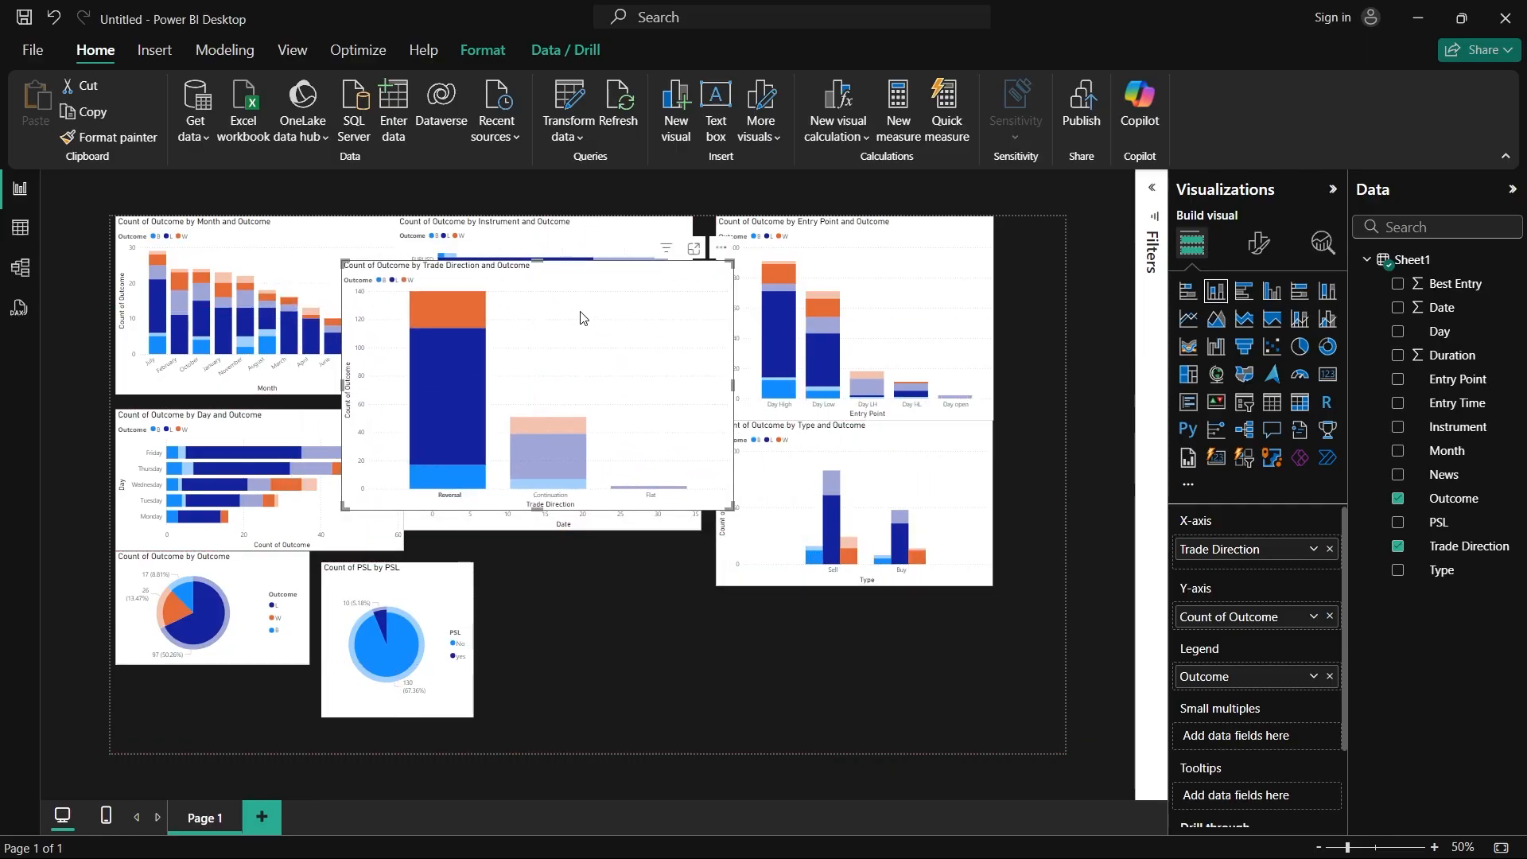
{"action": "left_click_drag", "start_coordinate": [579, 313], "coordinate": [776, 604]}
{"action": "left_click", "coordinate": [728, 741]}
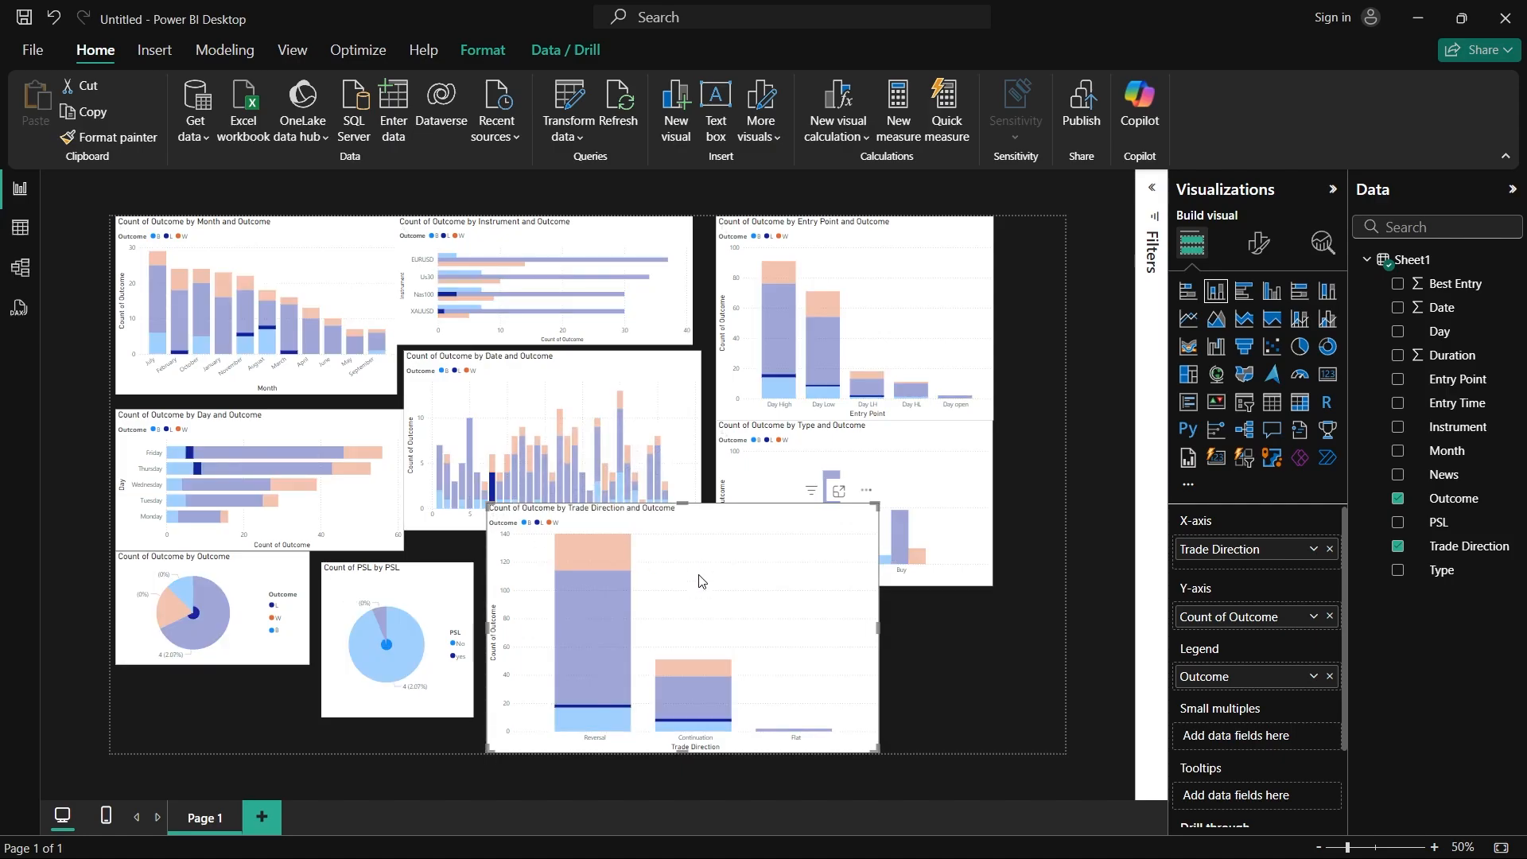
Step: Cross-highlight the report's charts by Continuation from the Trade Direction chart, and clear the highlight again
{"action": "left_click", "coordinate": [687, 740]}
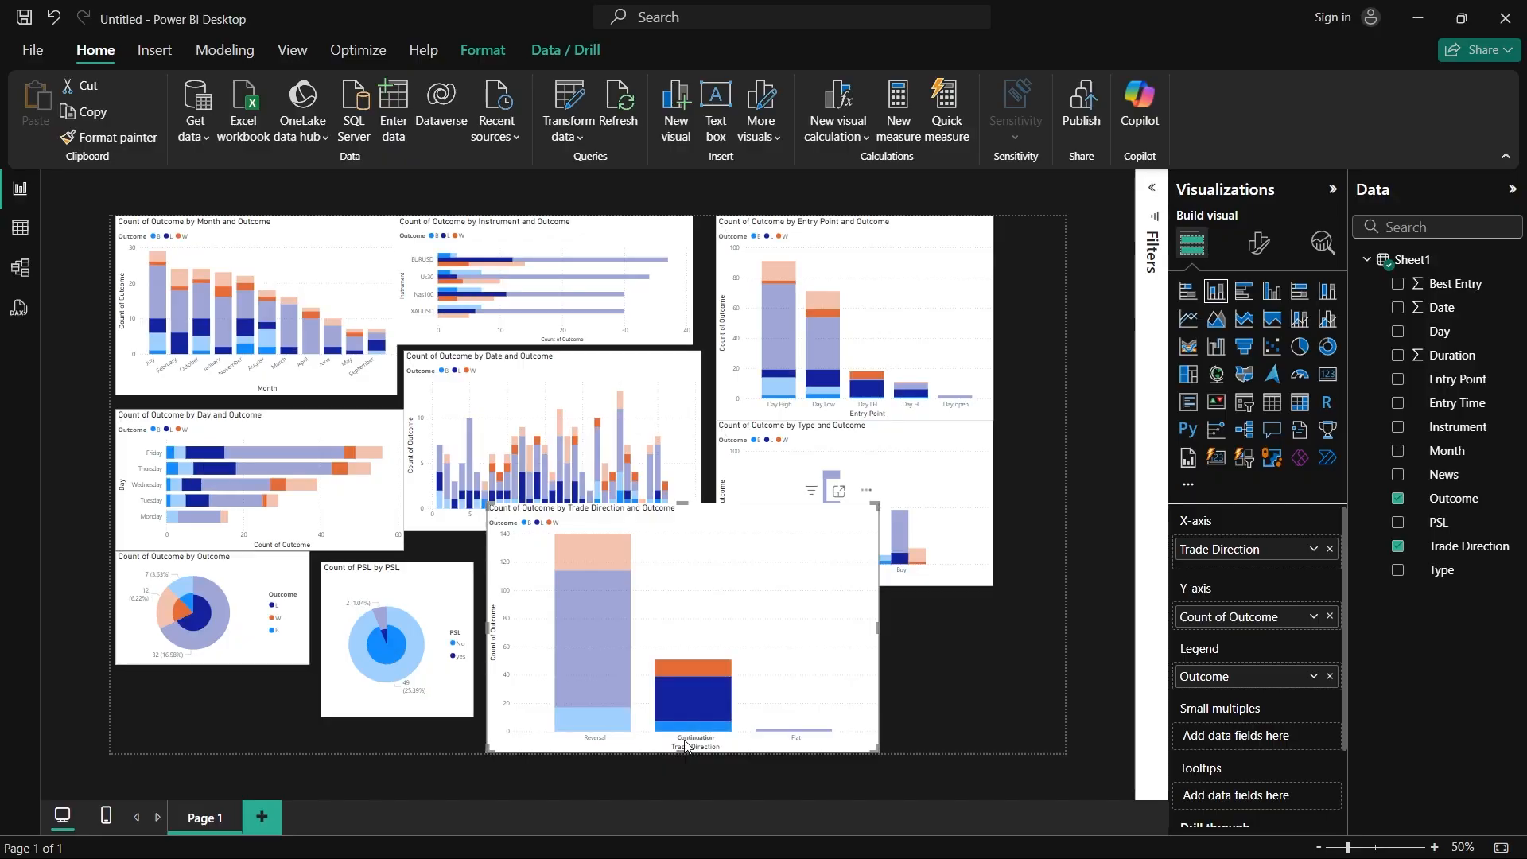
{"action": "left_click", "coordinate": [687, 743]}
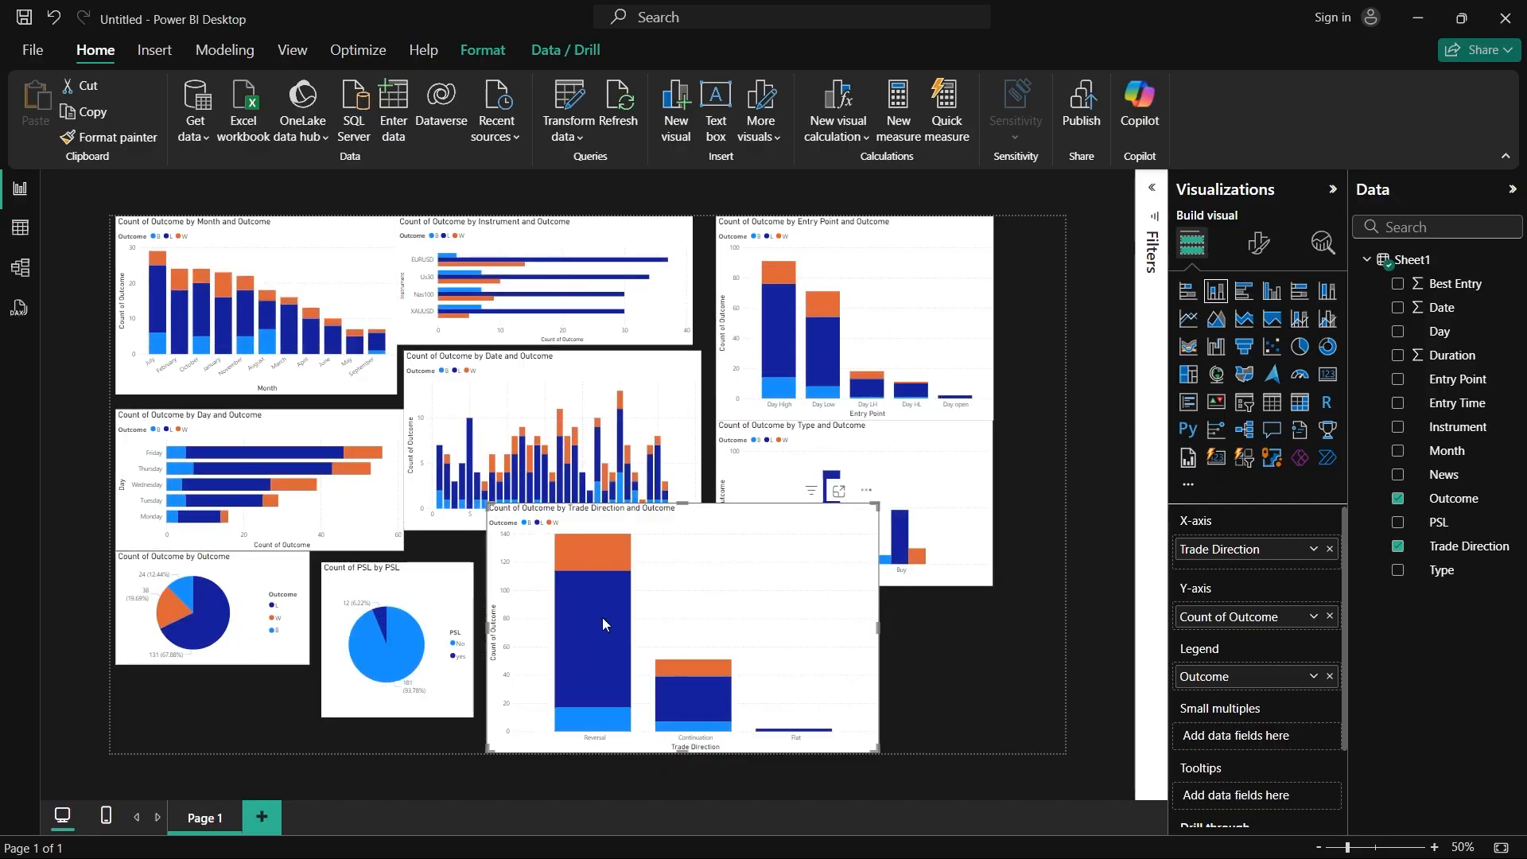
Step: Duplicate the report page Page 1 with all its charts
{"action": "right_click", "coordinate": [213, 821]}
{"action": "left_click", "coordinate": [240, 763]}
{"action": "right_click", "coordinate": [196, 814]}
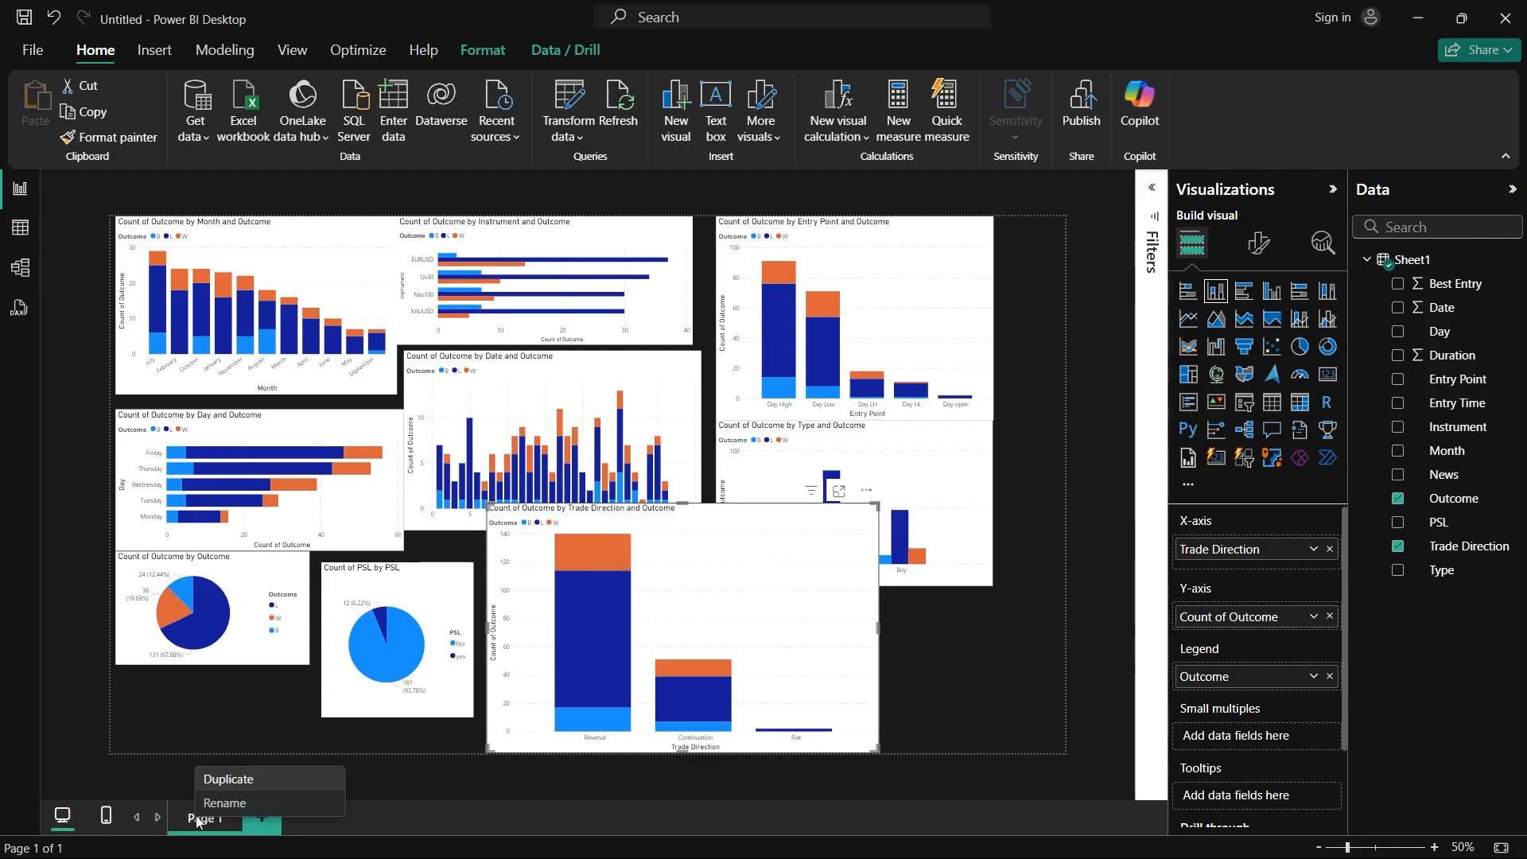
{"action": "left_click", "coordinate": [238, 778]}
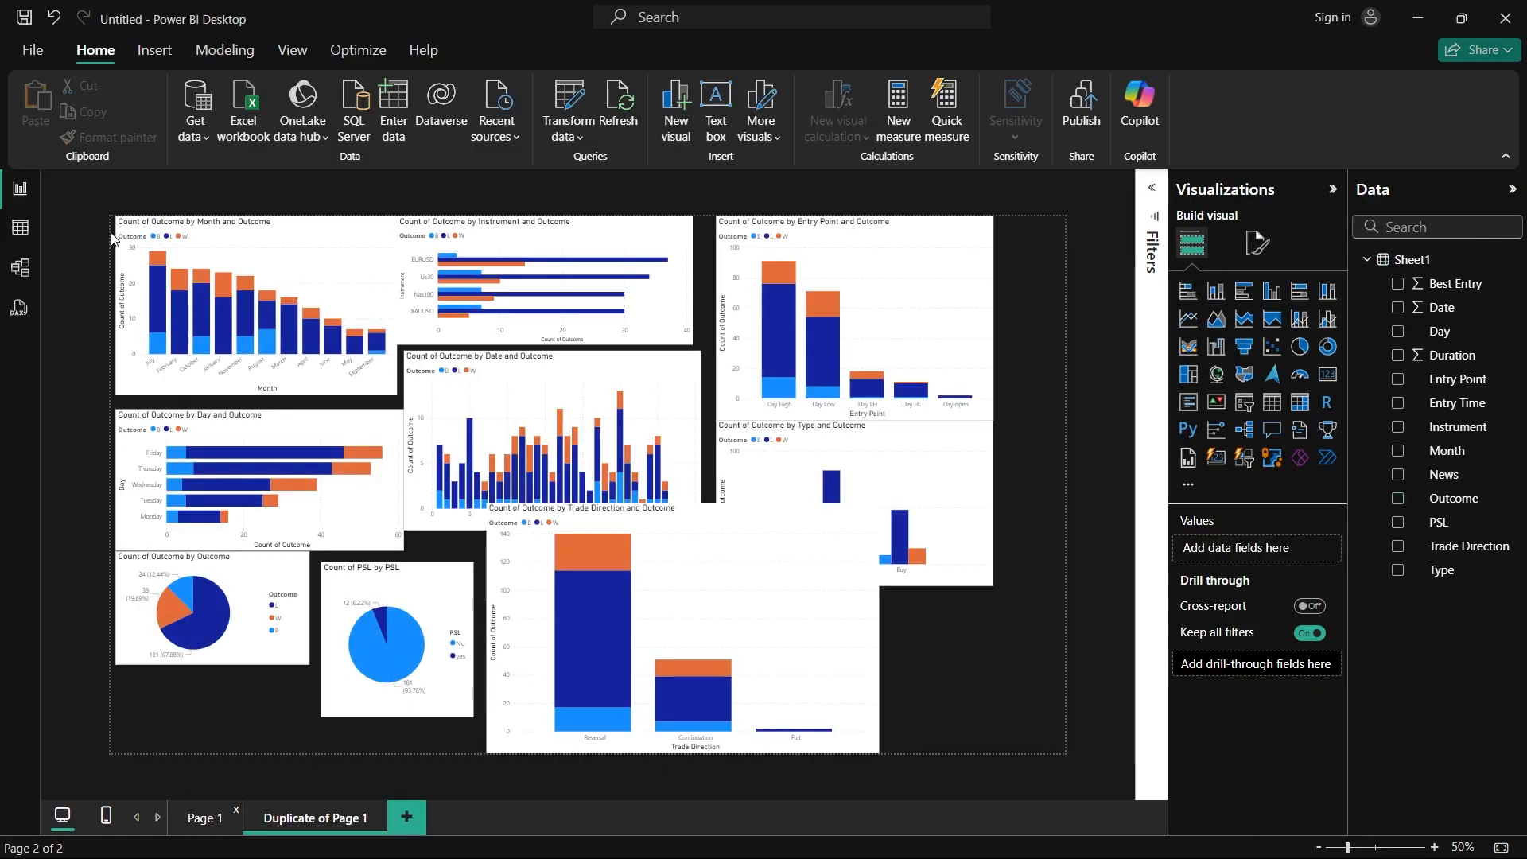
Step: Delete every chart from the Duplicate of Page 1 page to leave a blank canvas
{"action": "left_click_drag", "start_coordinate": [112, 233], "coordinate": [888, 705]}
{"action": "key", "text": "Delete"}
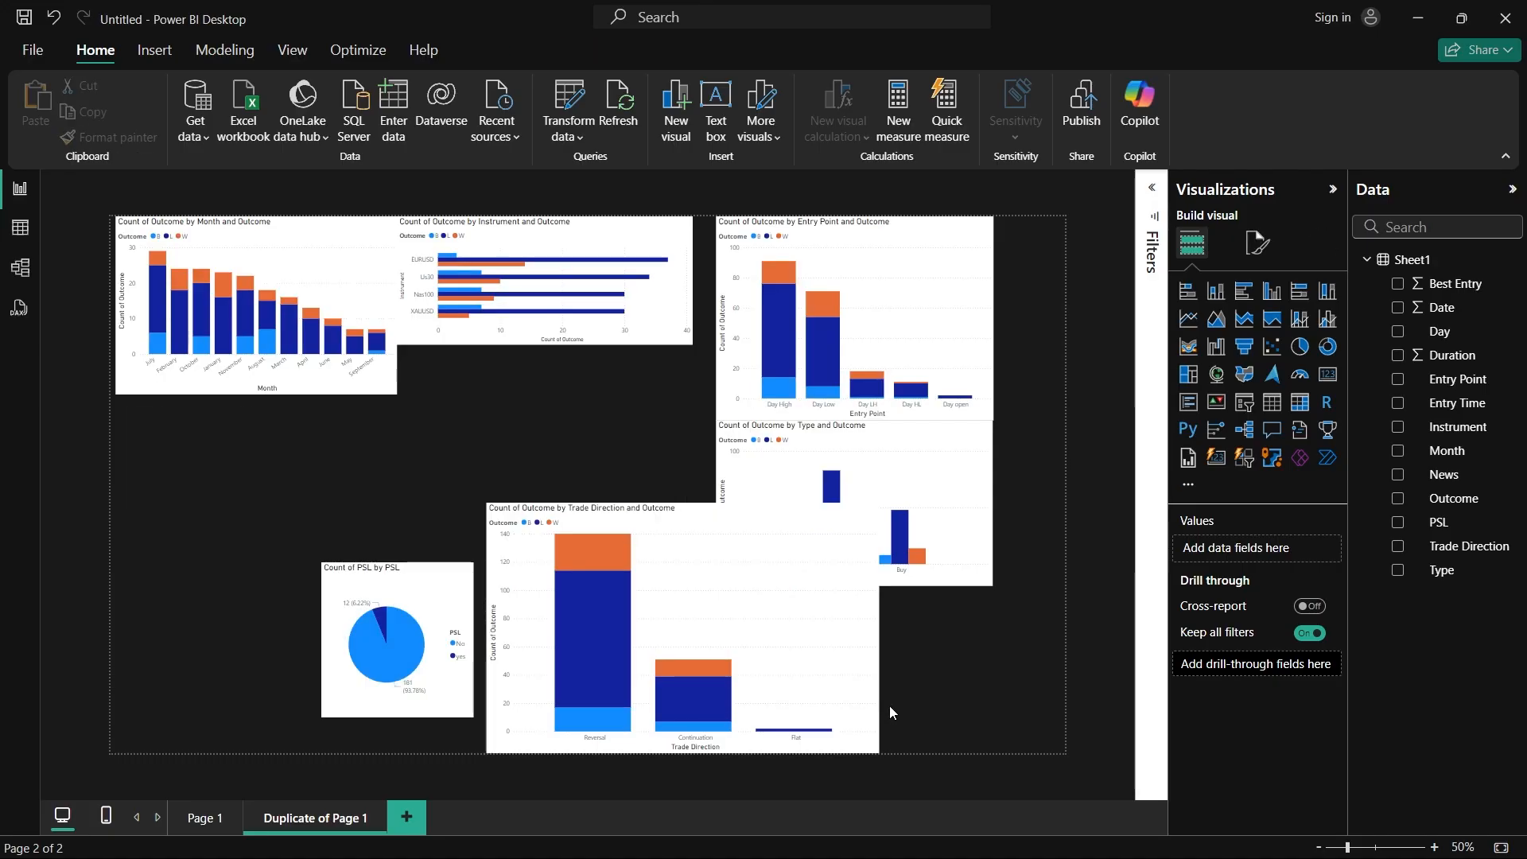
{"action": "key", "text": "Delete"}
{"action": "left_click", "coordinate": [622, 228]}
{"action": "key", "text": "Delete"}
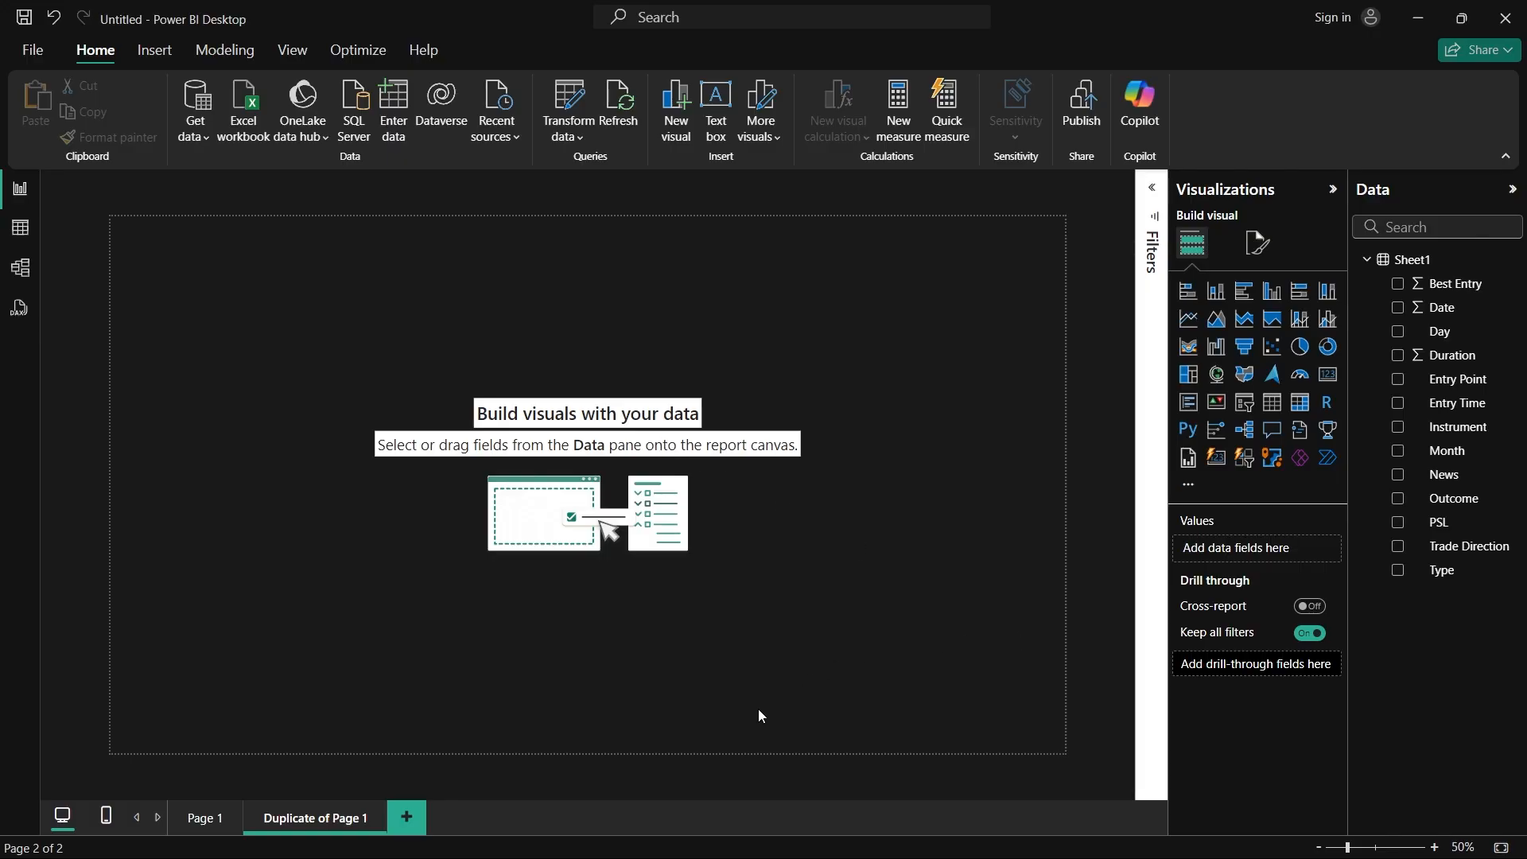
Step: Return to Page 1 and rename the Sheet1 data table as 2024 Performance
{"action": "left_click", "coordinate": [194, 827]}
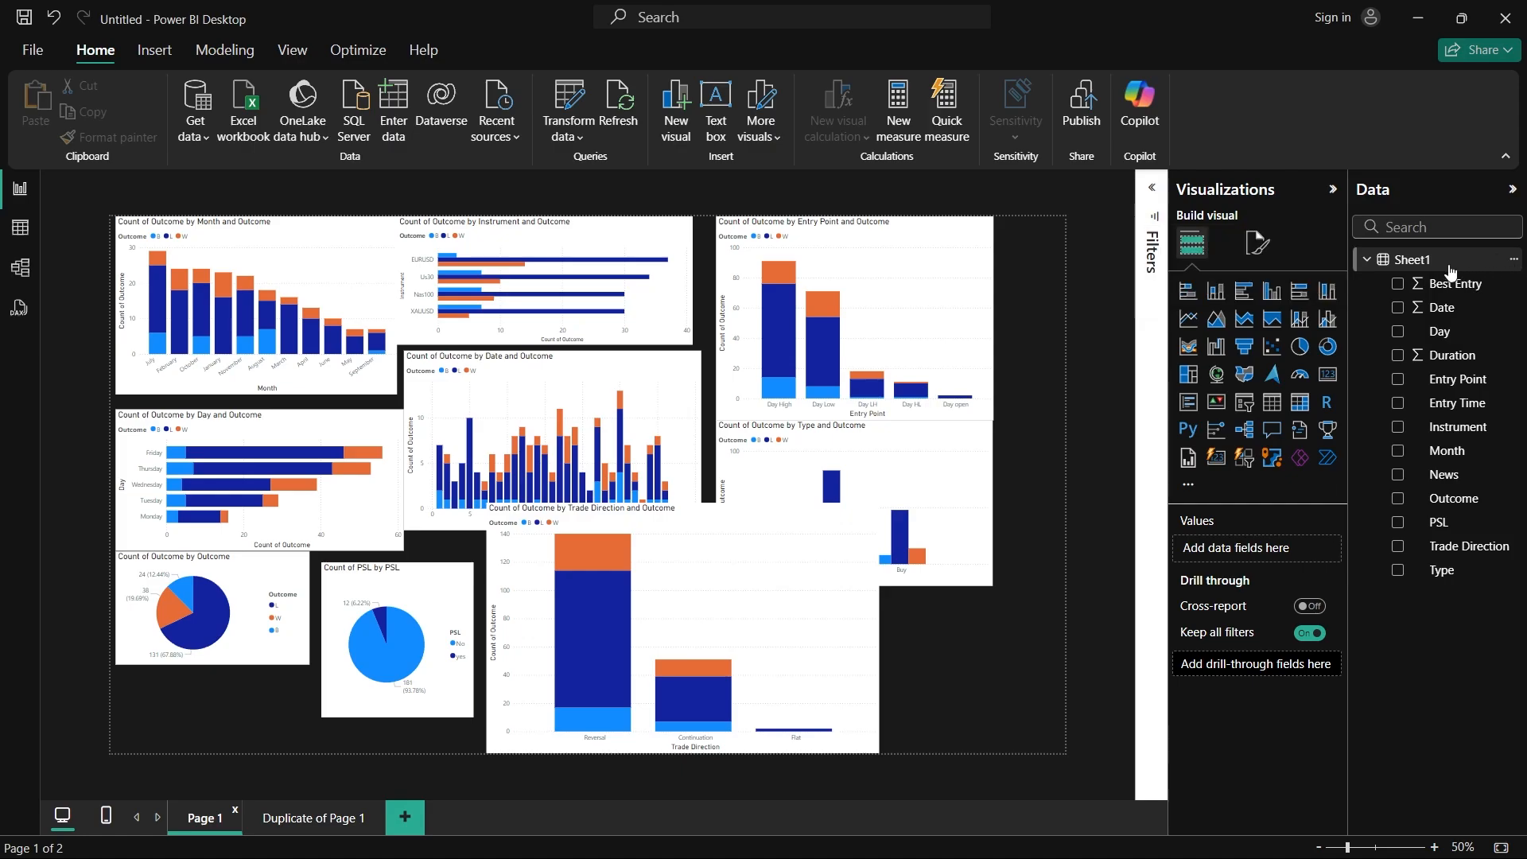
{"action": "double_click", "coordinate": [1414, 262]}
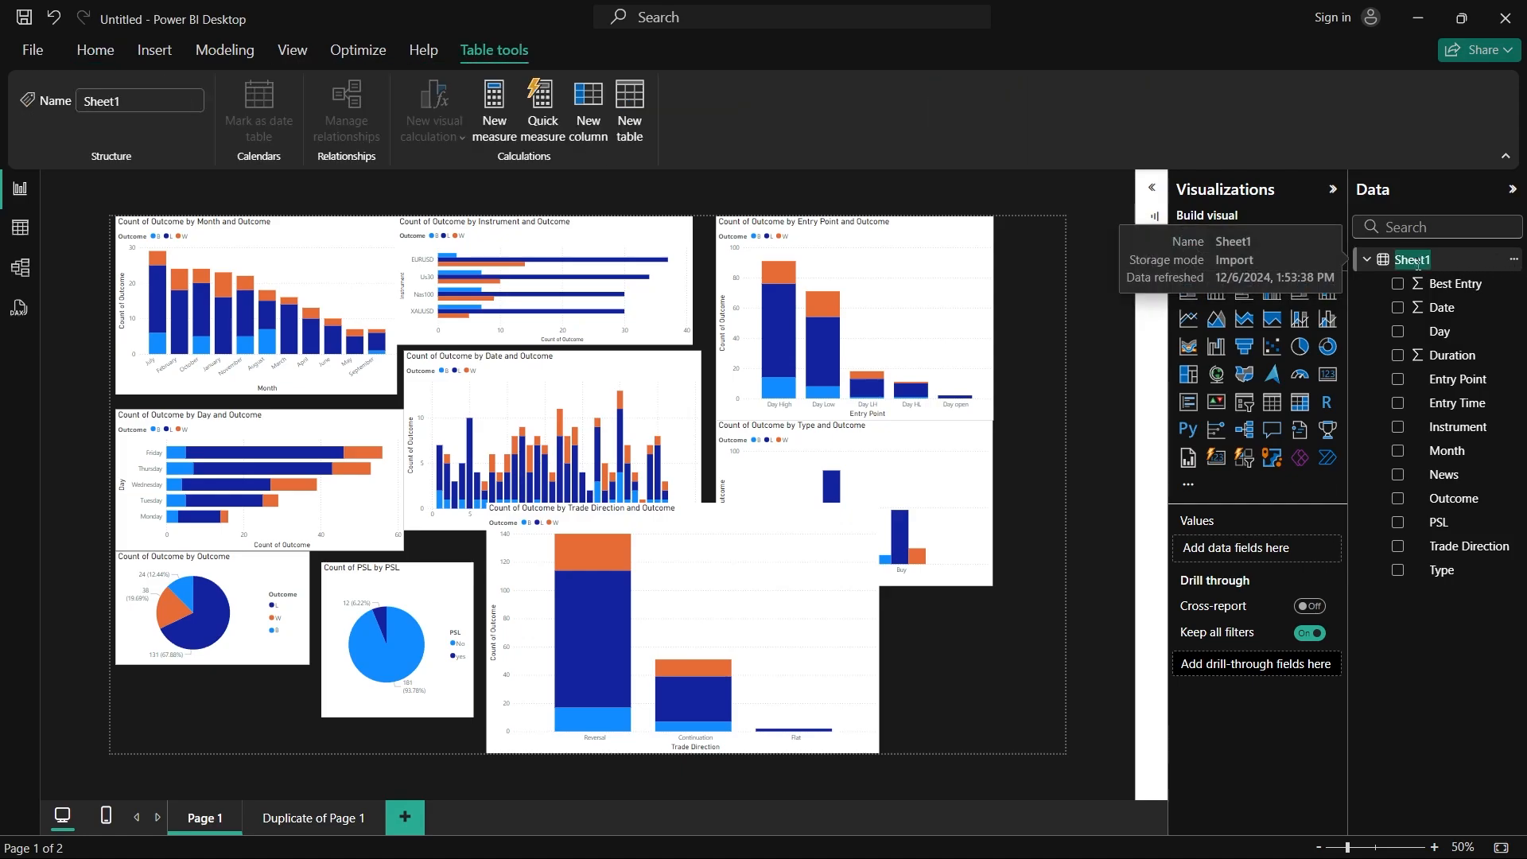
{"action": "type", "text": "2024 Performance"}
{"action": "left_click", "coordinate": [1429, 635]}
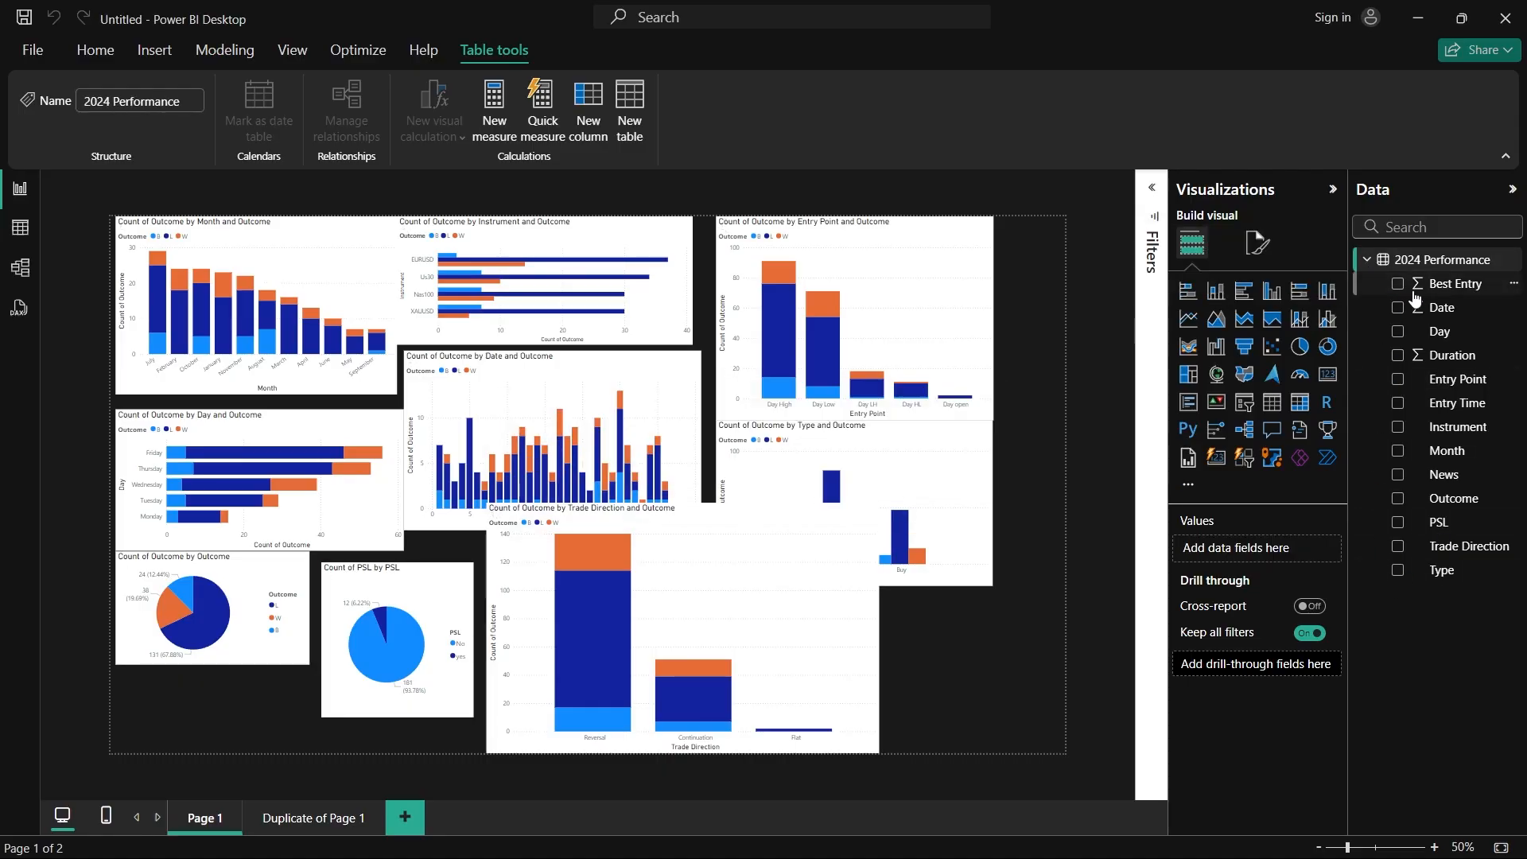
Step: Import the Sheet1 table from the Combined 2023 Excel workbook in the Downloads folder
{"action": "left_click", "coordinate": [104, 61]}
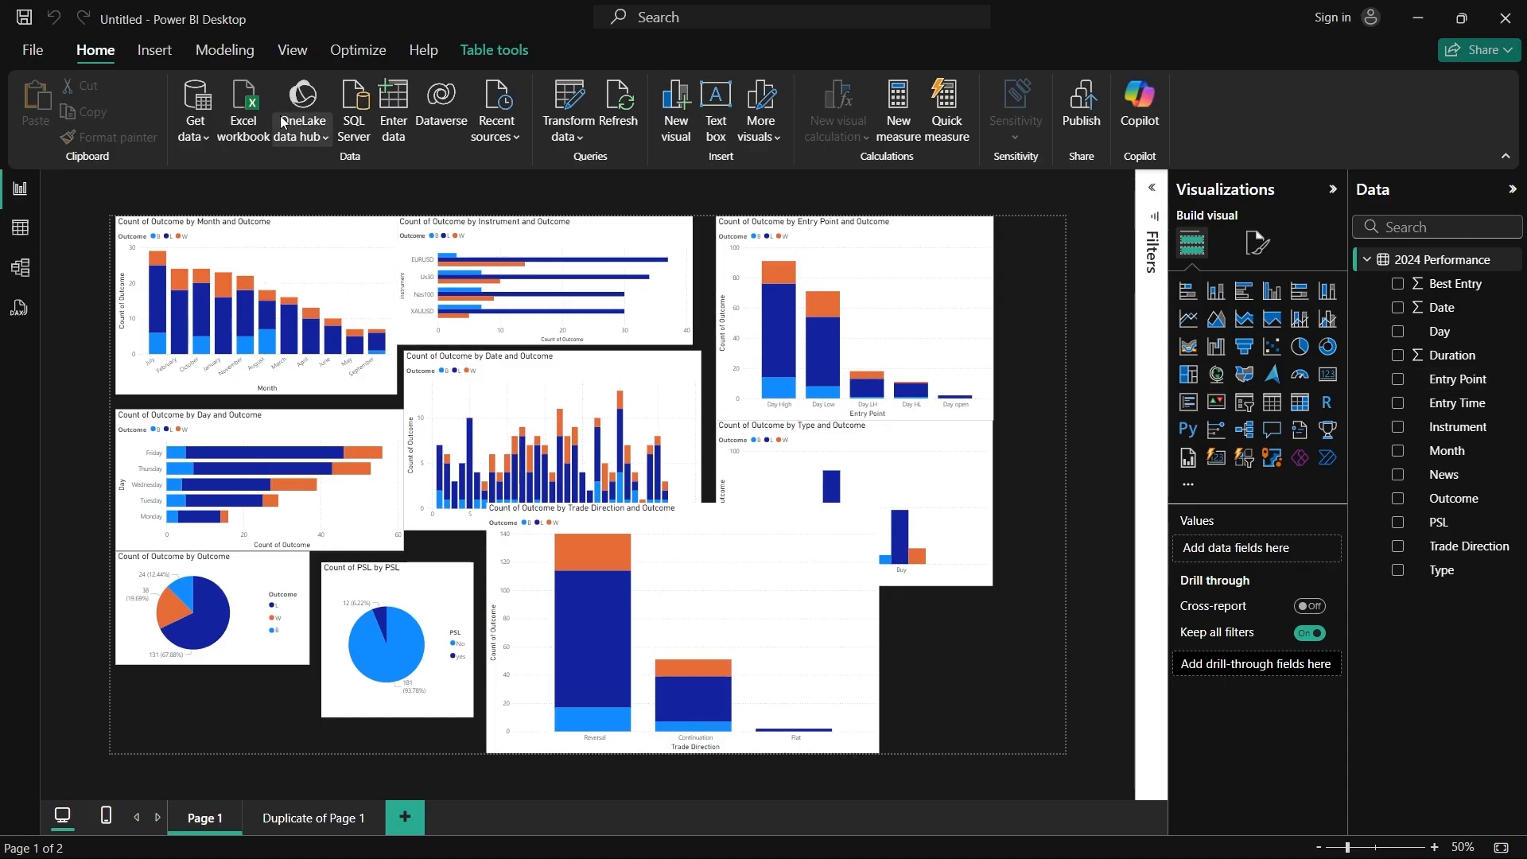
{"action": "left_click", "coordinate": [249, 109]}
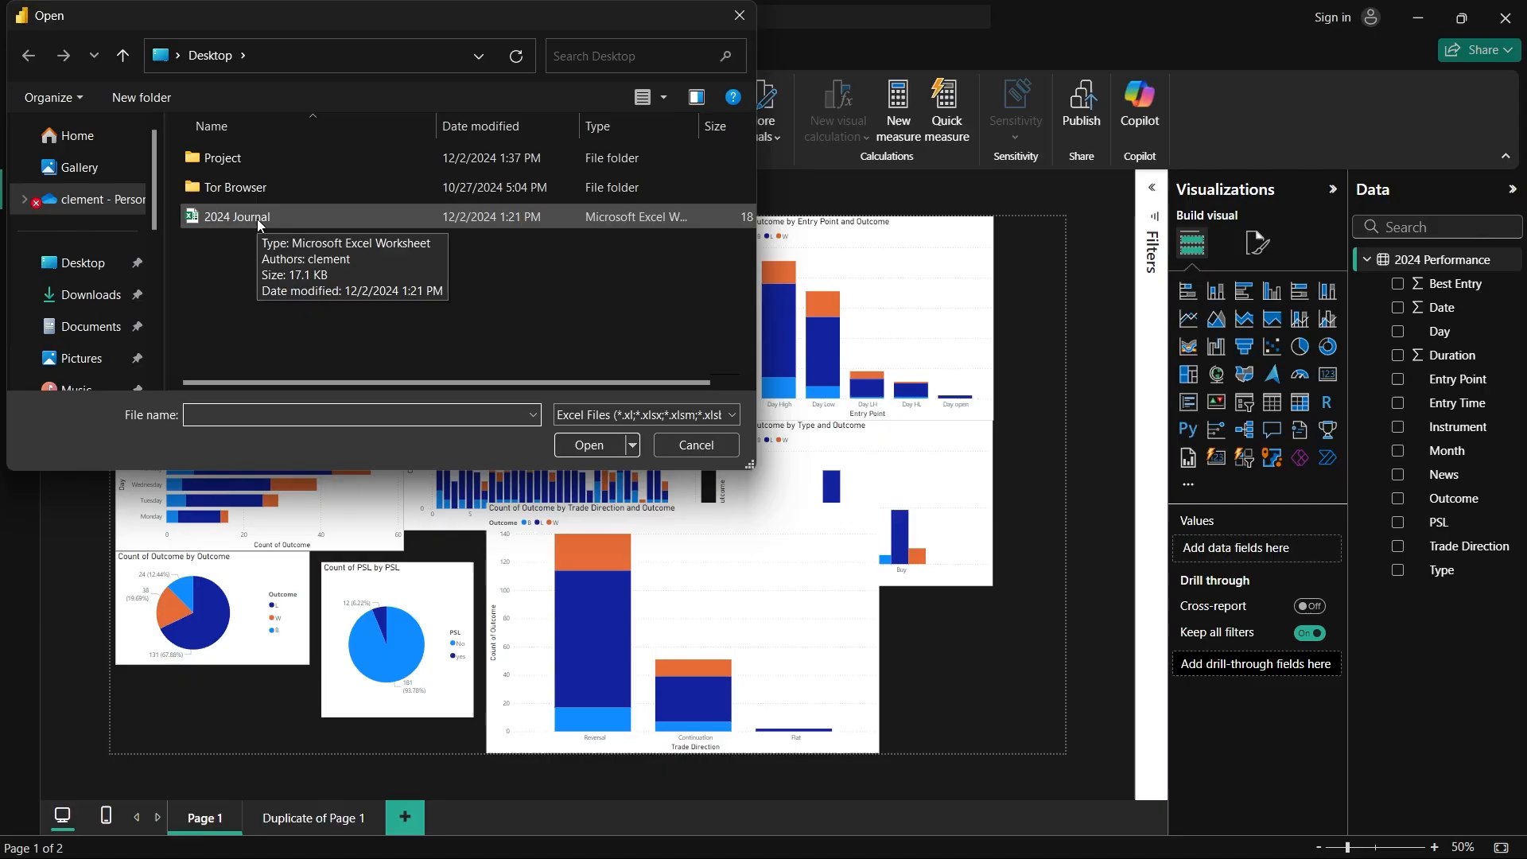
{"action": "left_click", "coordinate": [89, 295]}
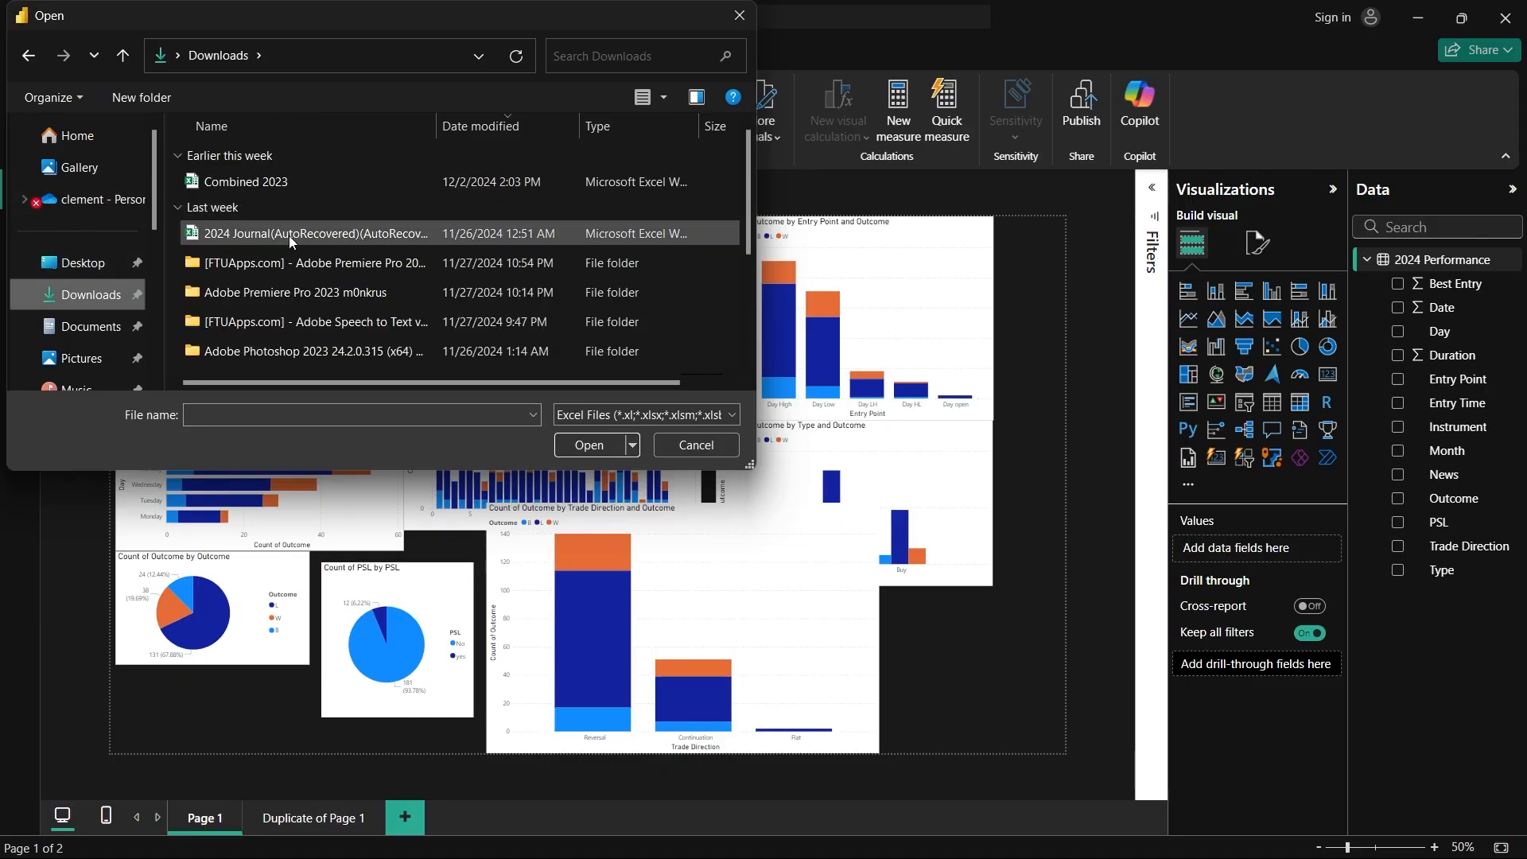
{"action": "left_click", "coordinate": [278, 184]}
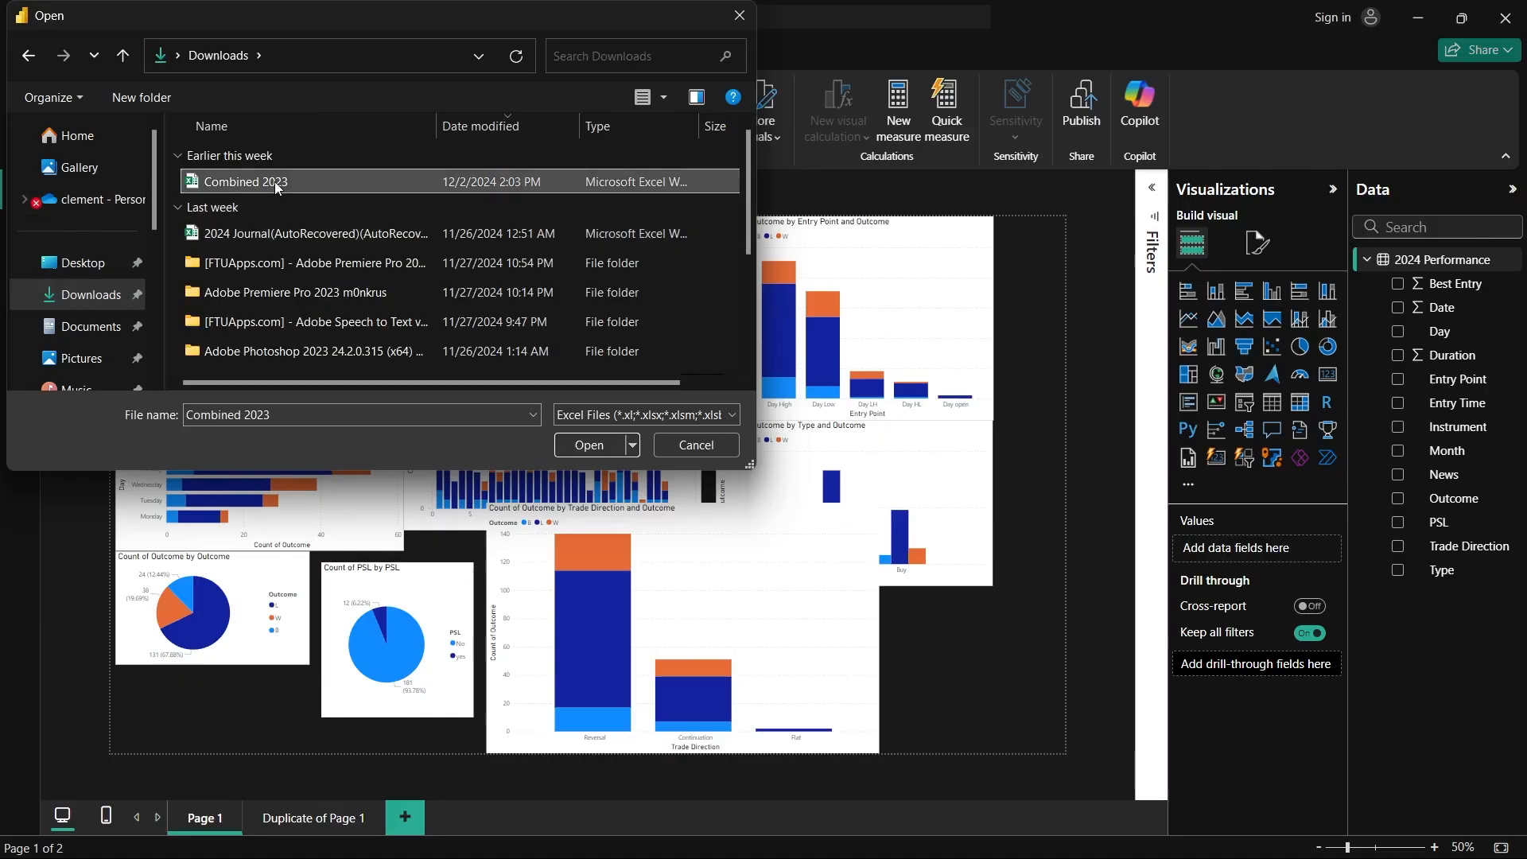
{"action": "left_click", "coordinate": [600, 446]}
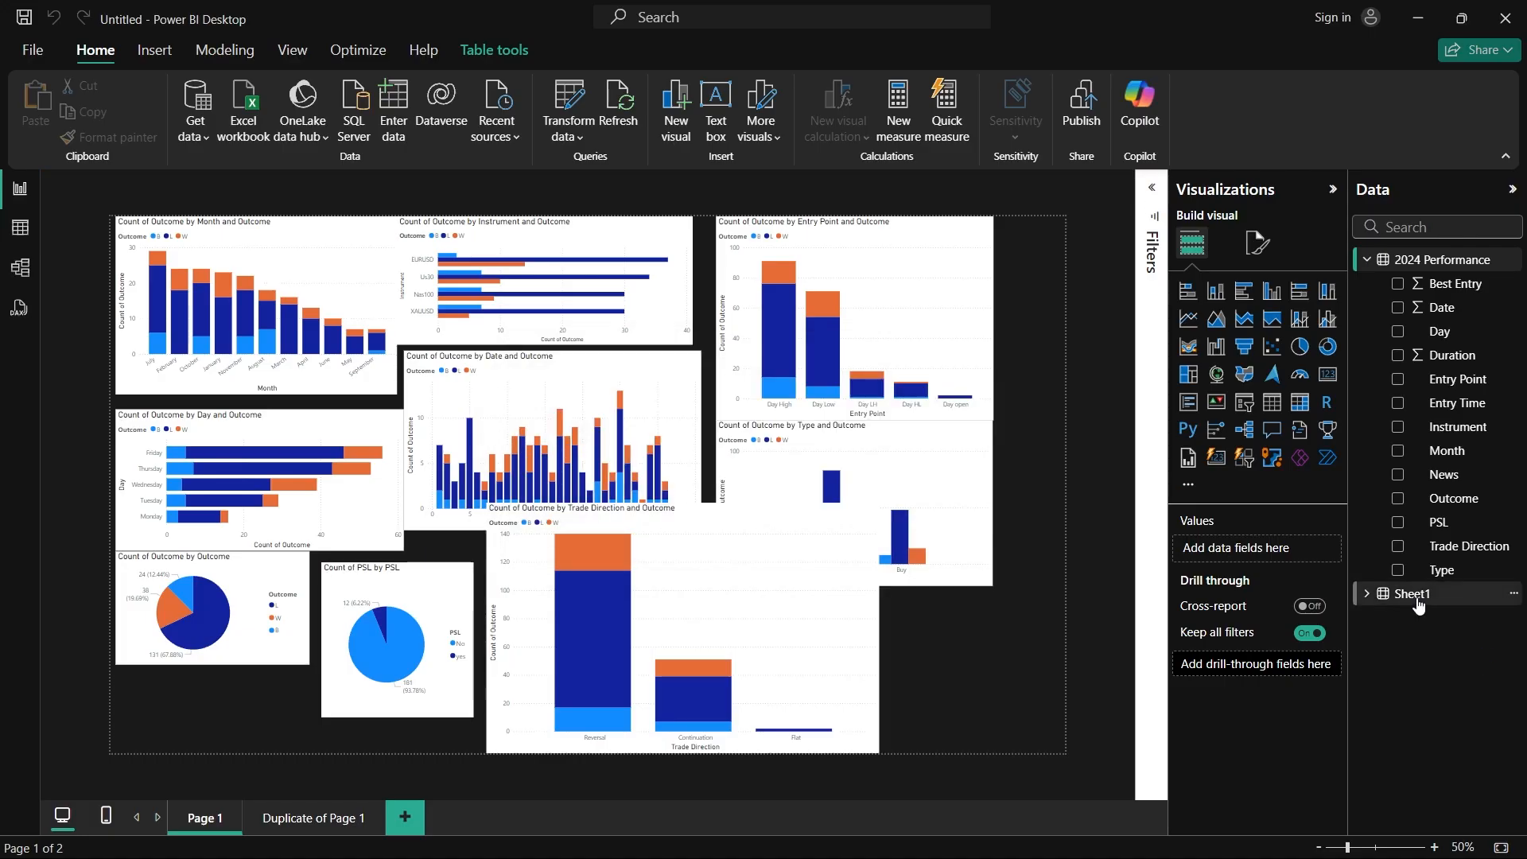
Step: Rename the newly imported Sheet1 table as 2023 Performance
{"action": "left_click", "coordinate": [1418, 599]}
{"action": "double_click", "coordinate": [1417, 597]}
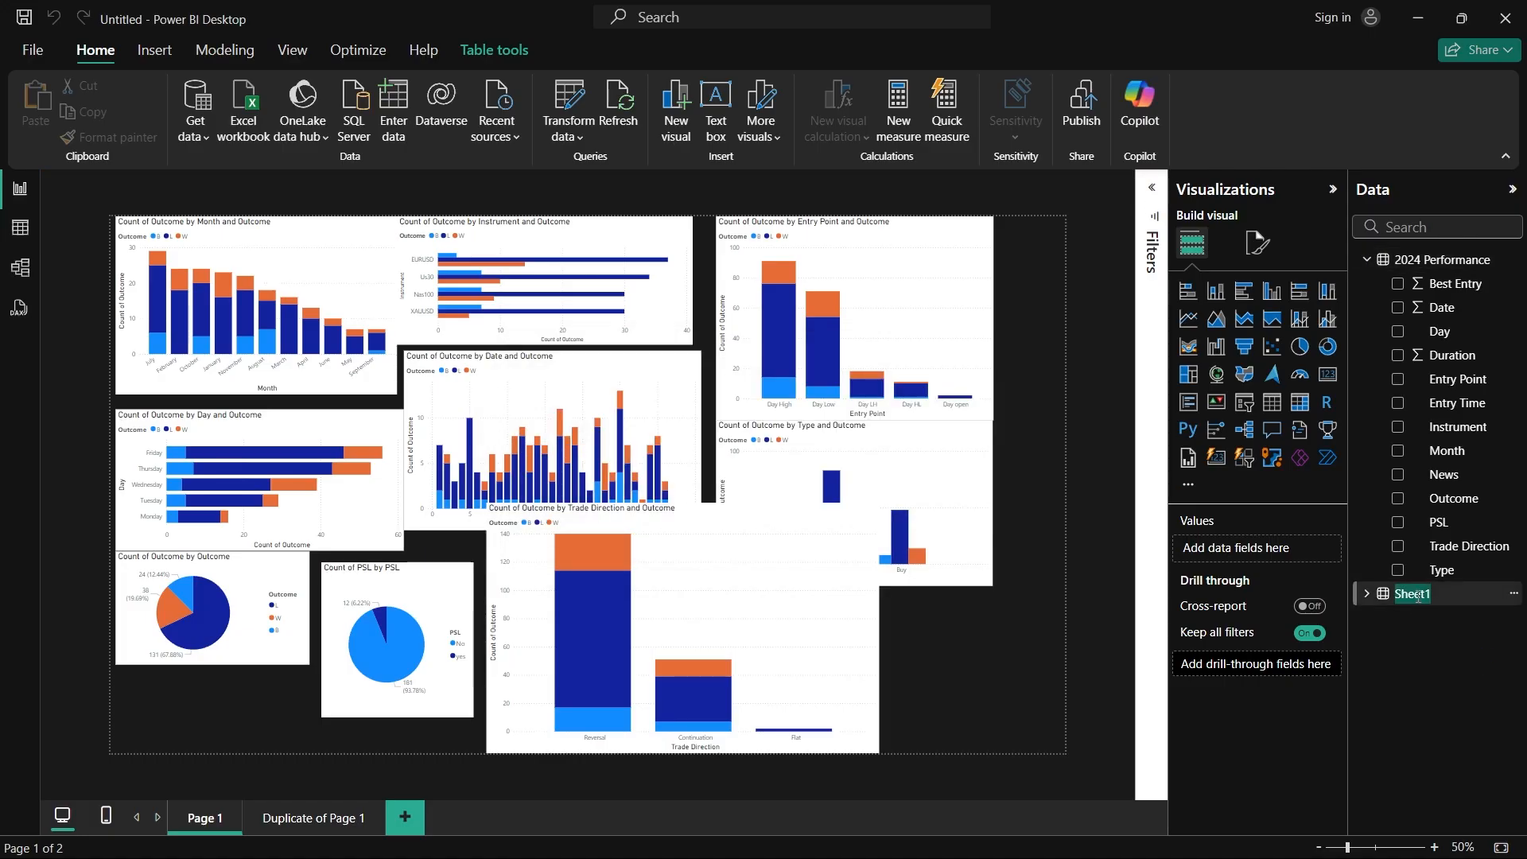
{"action": "key", "text": "BackSpace"}
{"action": "type", "text": "2023"}
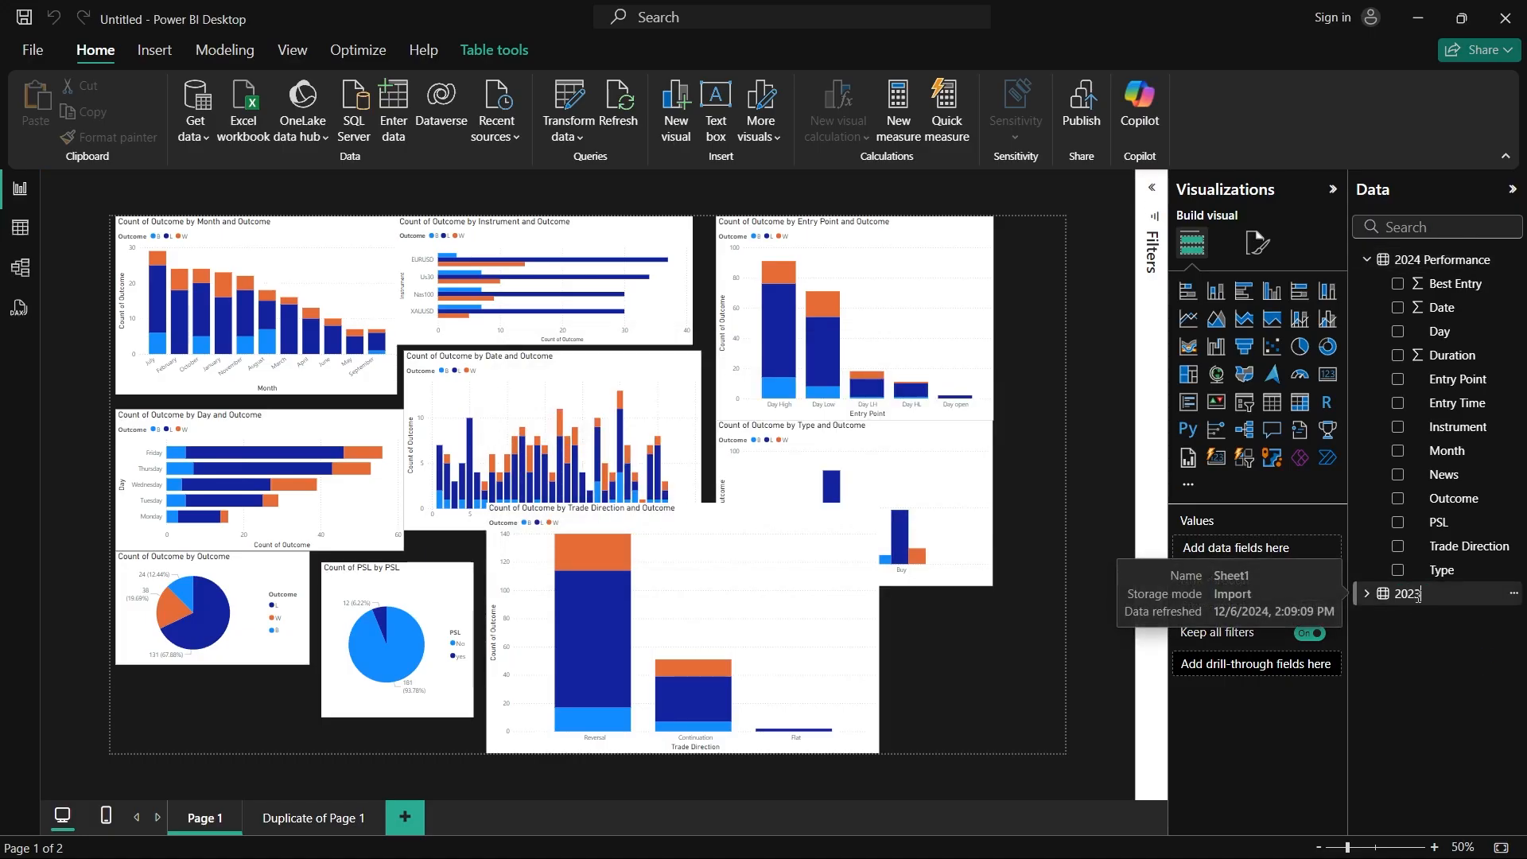
{"action": "type", "text": " Performance"}
{"action": "key", "text": "Return"}
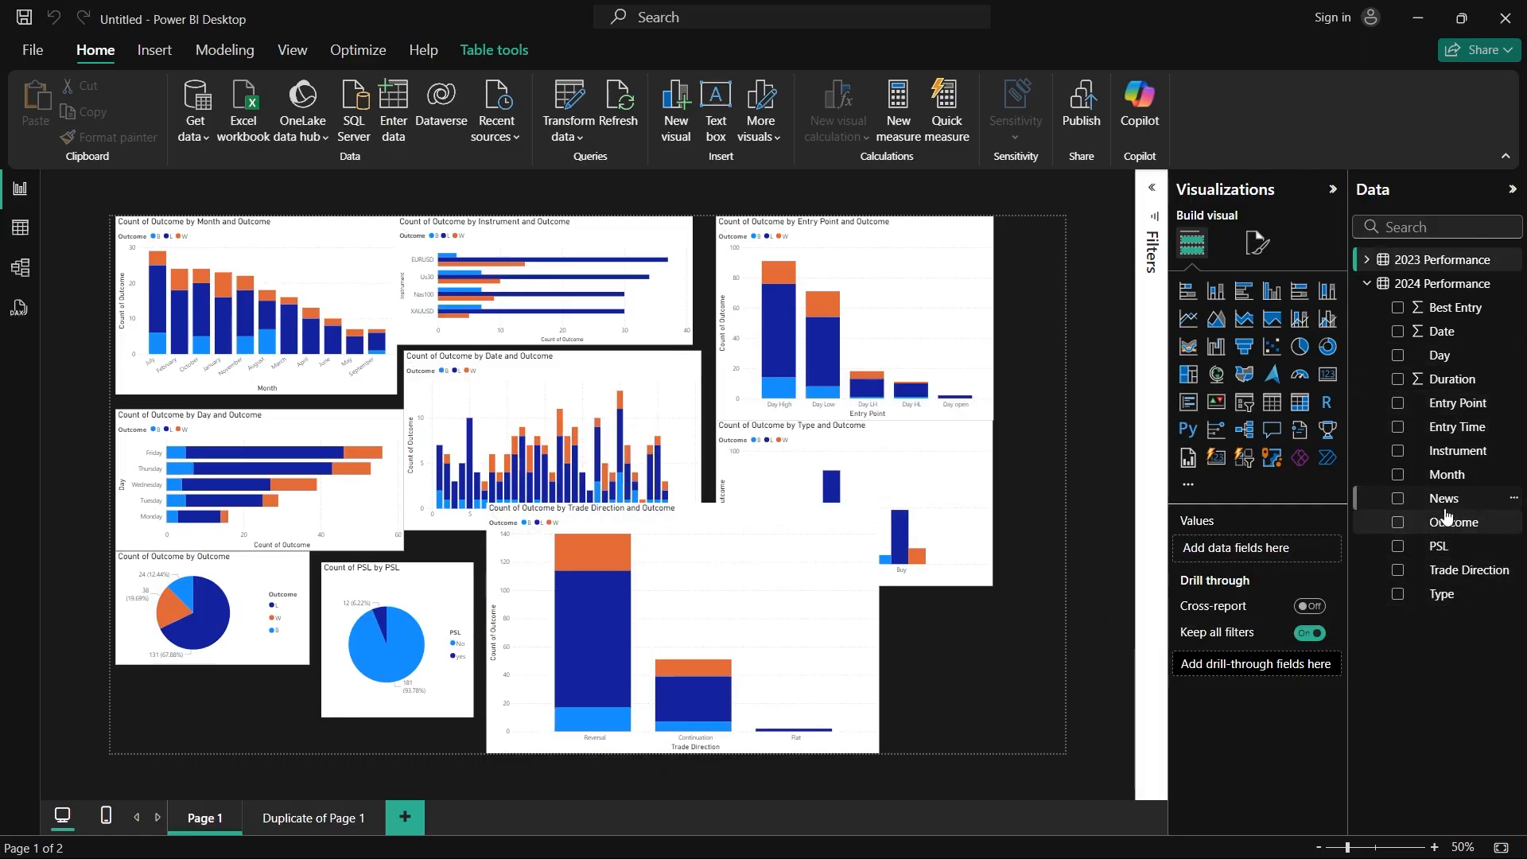
Step: Collapse the field lists of the 2023 and 2024 Performance tables and open the Duplicate of Page 1 report page
{"action": "left_click", "coordinate": [1367, 260]}
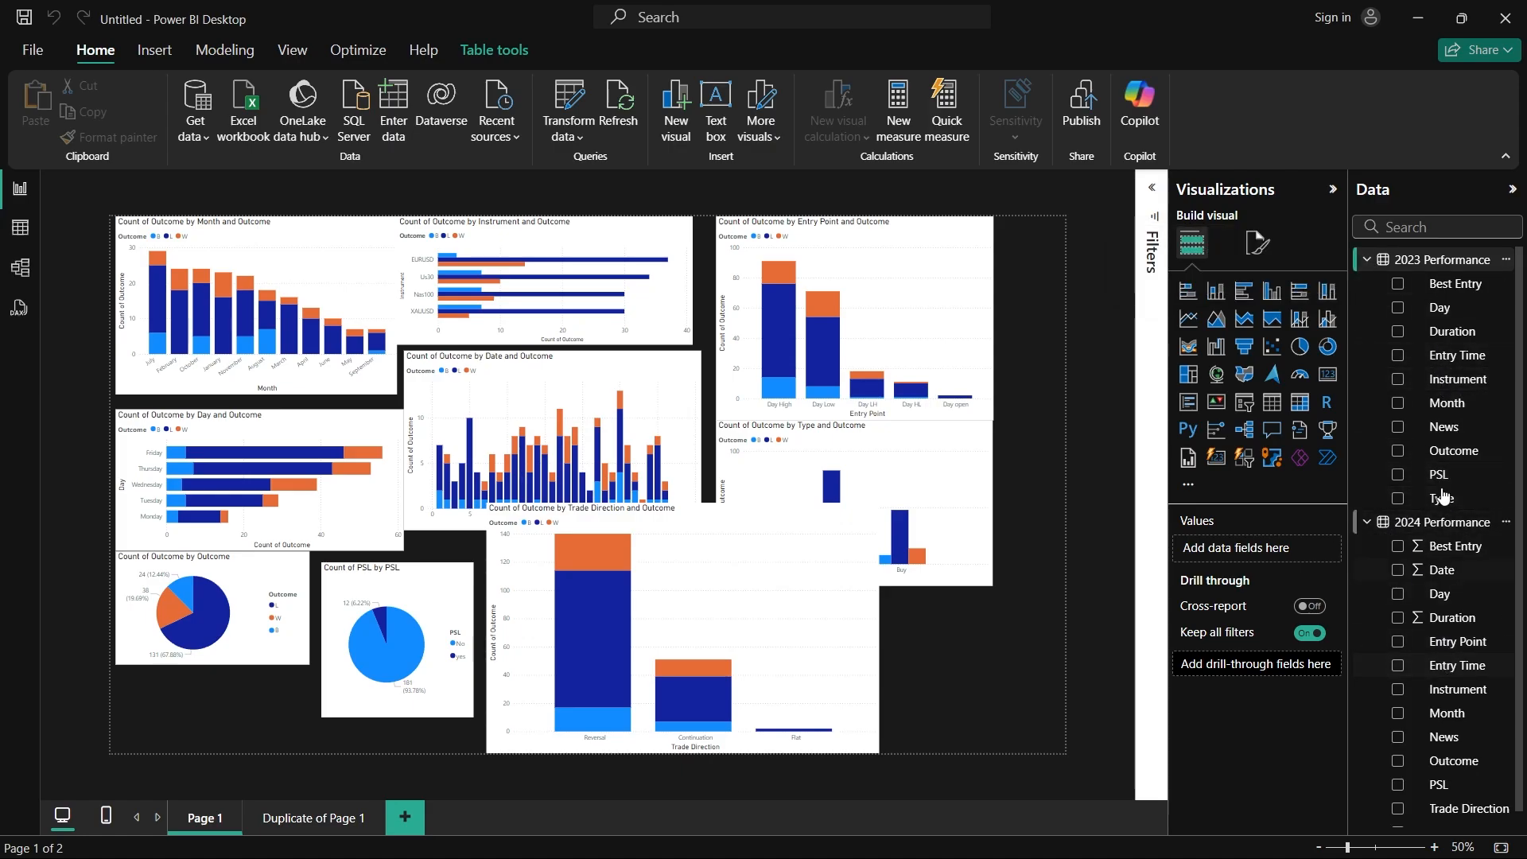
{"action": "left_click", "coordinate": [1367, 261]}
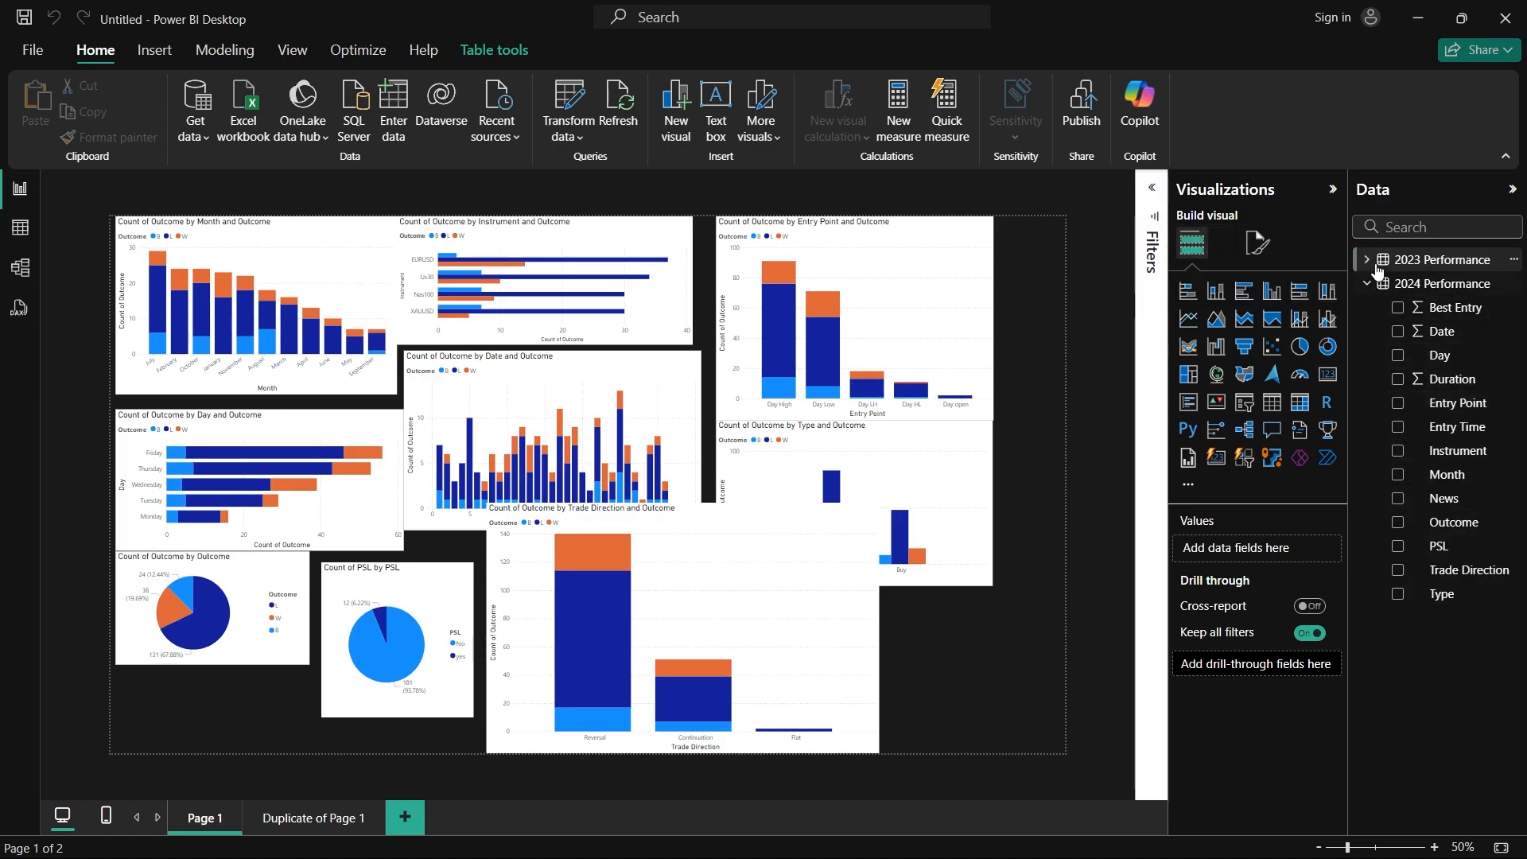
{"action": "left_click", "coordinate": [1366, 284]}
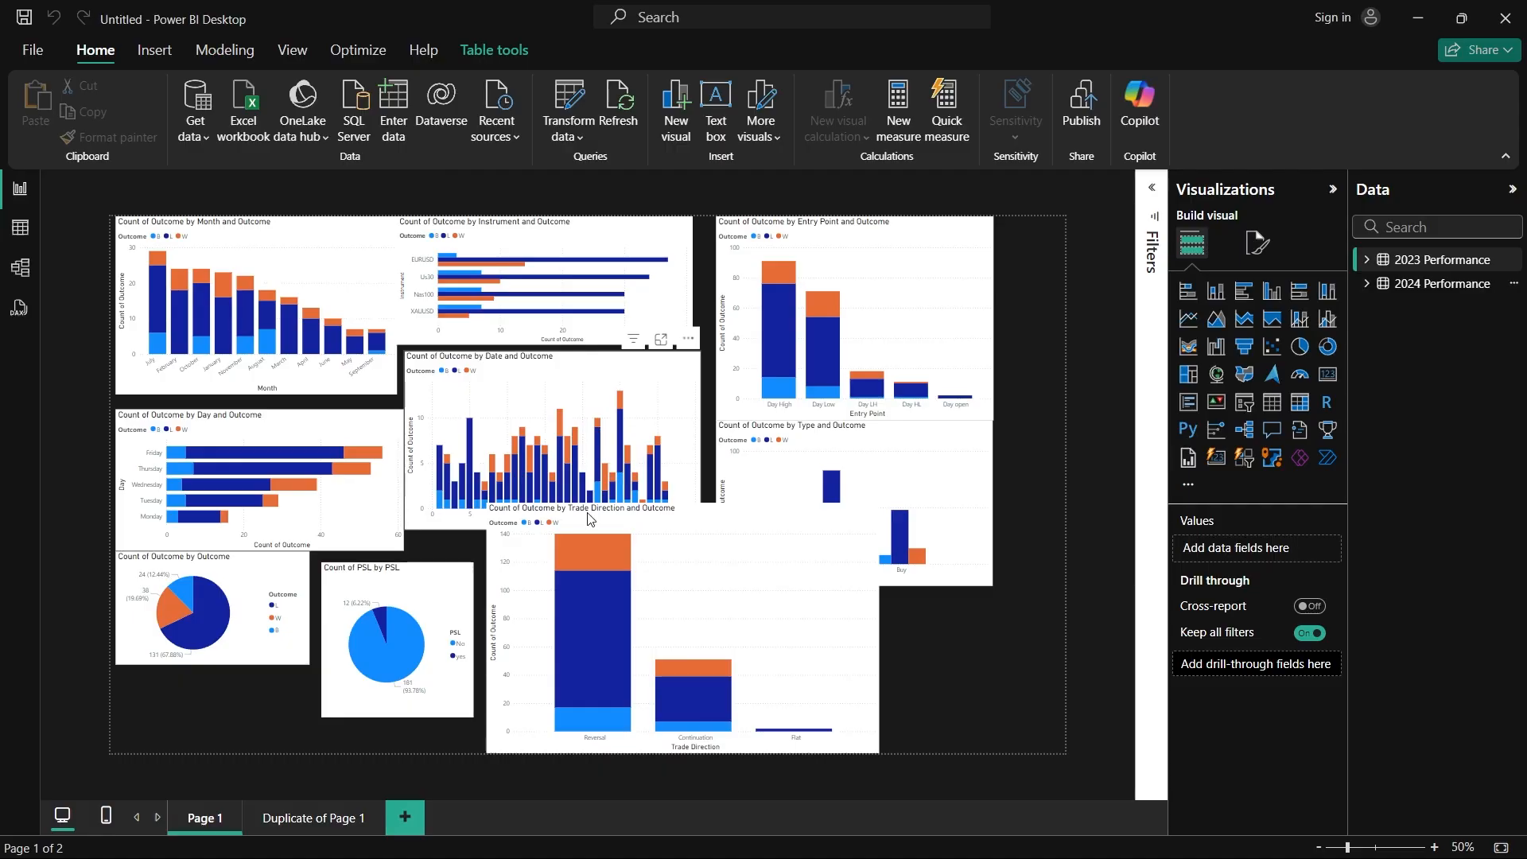
{"action": "left_click", "coordinate": [301, 819]}
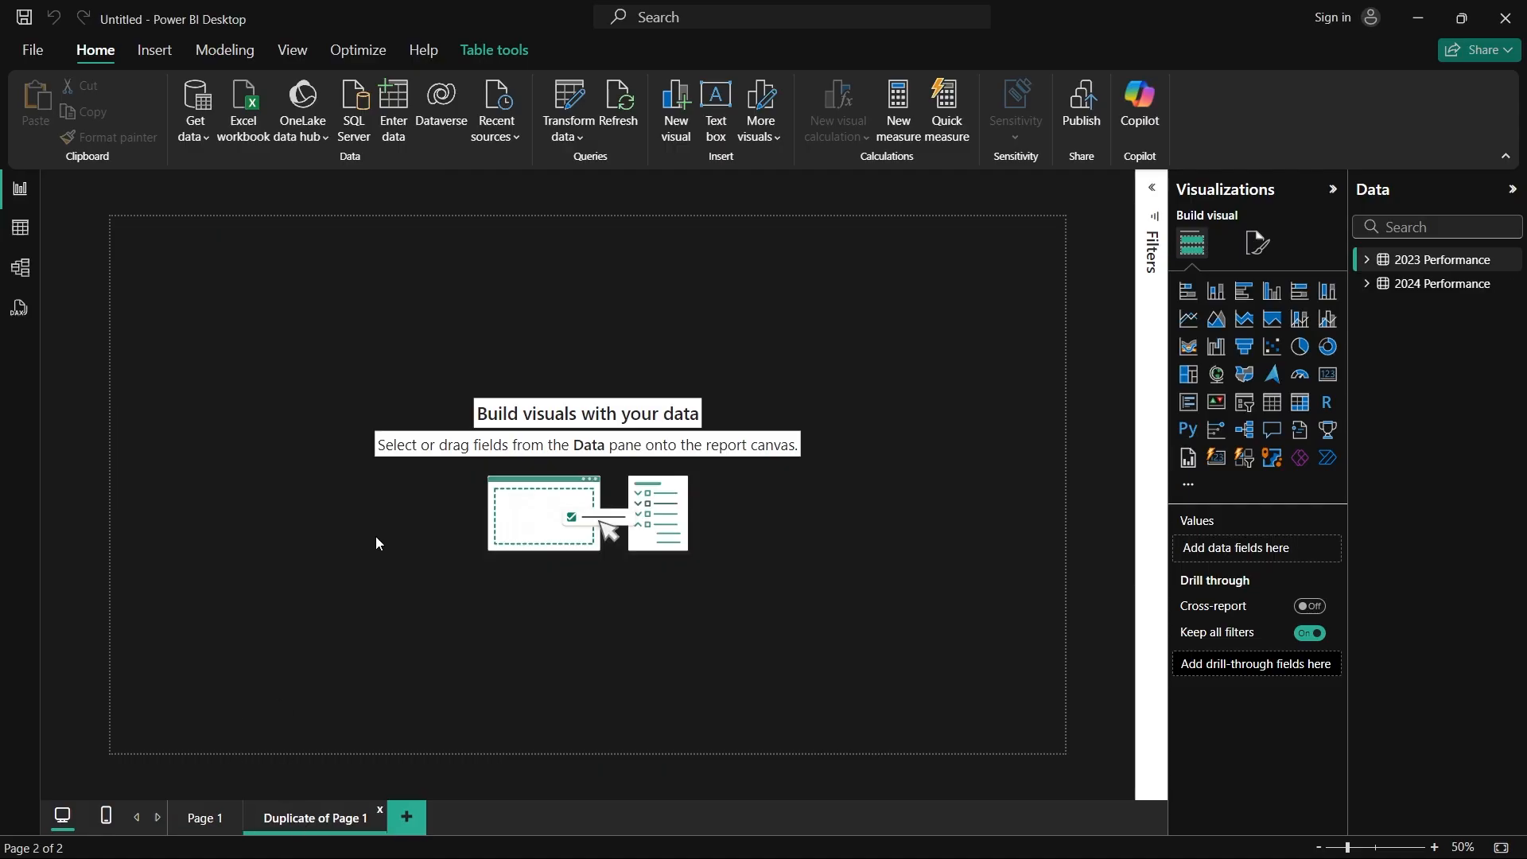